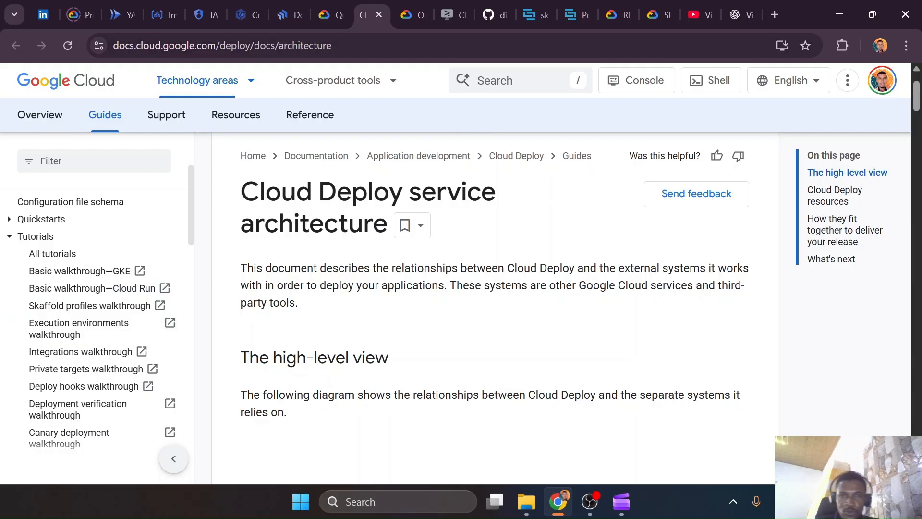
Switch to the Cloud Shell Editor and review the tutorial's "Set up your project and workspace" step, including the repository cloning instructions
left_click(446, 24)
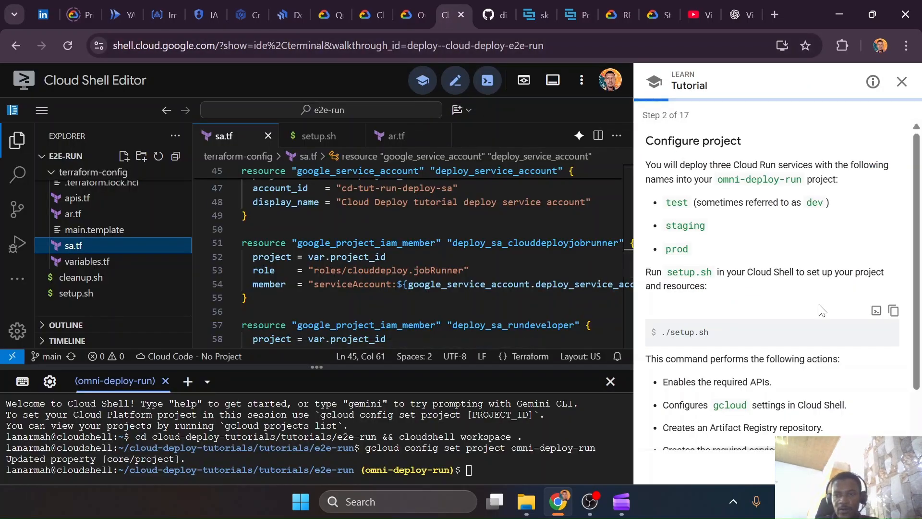
left_click(841, 466)
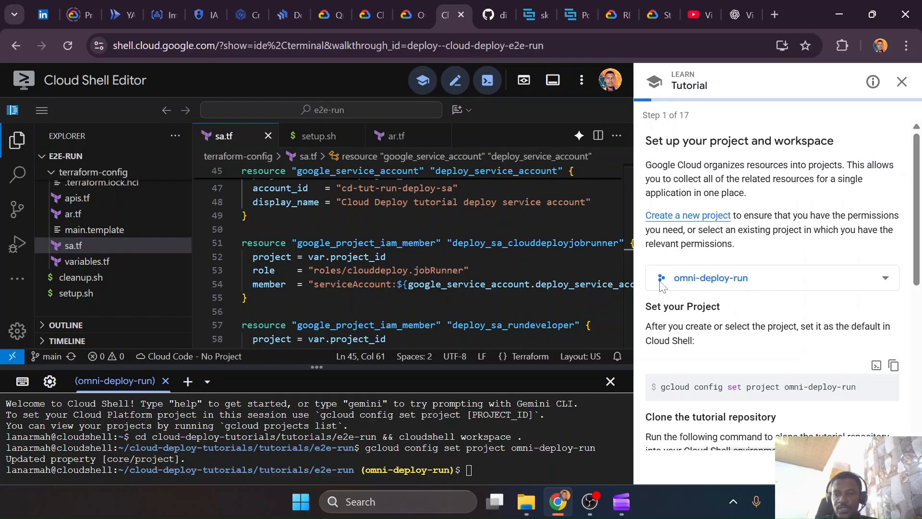
left_click(412, 14)
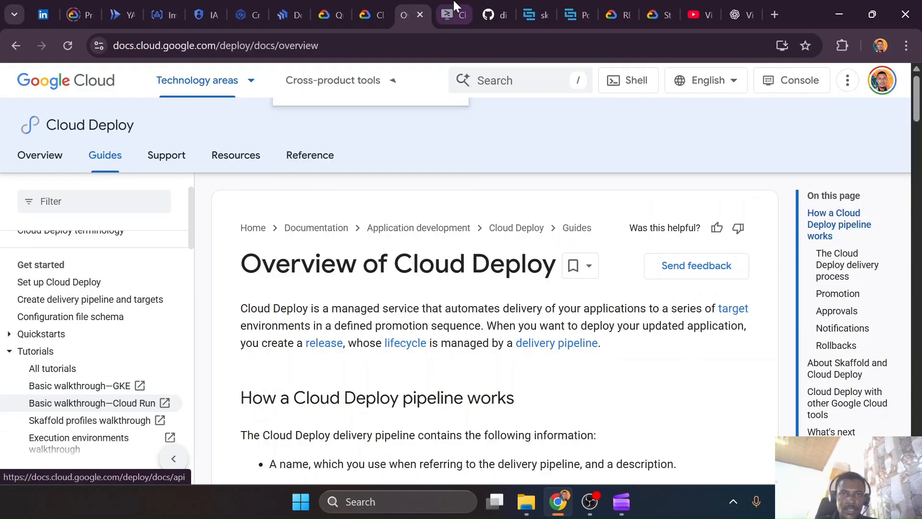
left_click(452, 7)
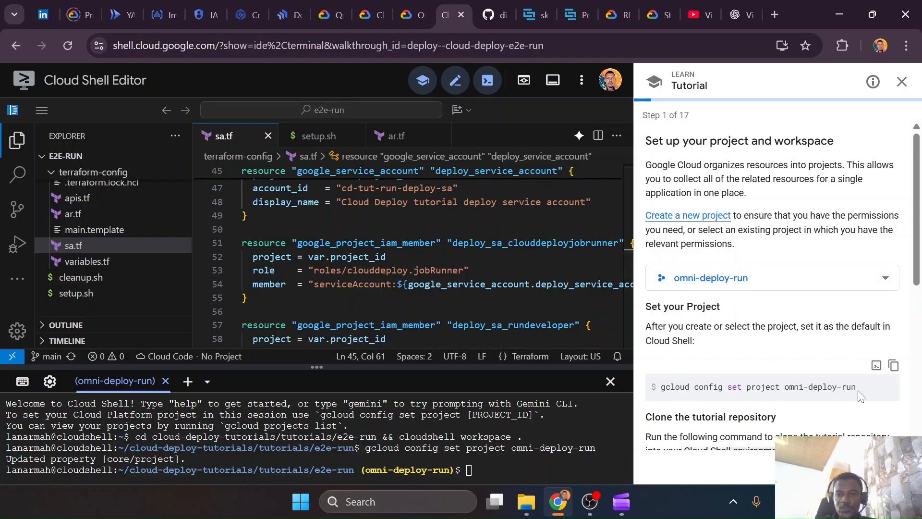
scroll(863, 394, "down", 5)
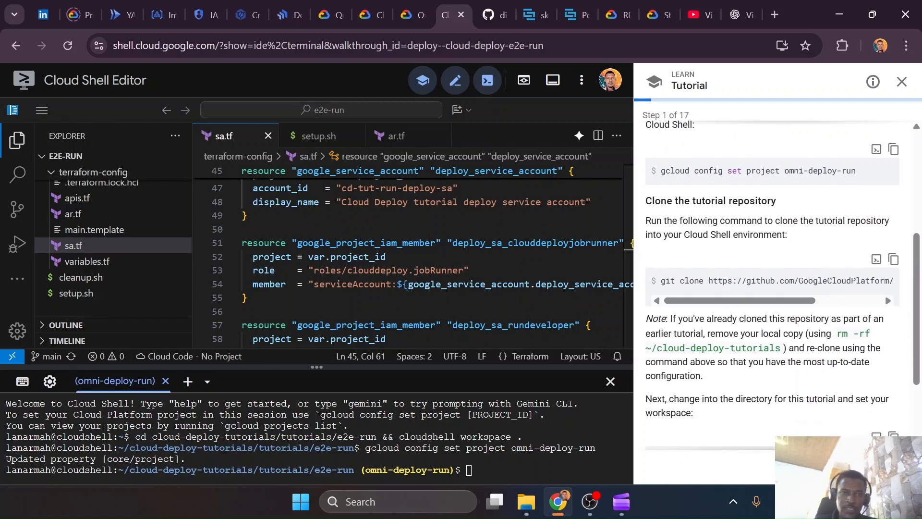
Open main.go from the hello-app folder under app-config and examine its main function and HTTP port handling
scroll(120, 242, "up", 5)
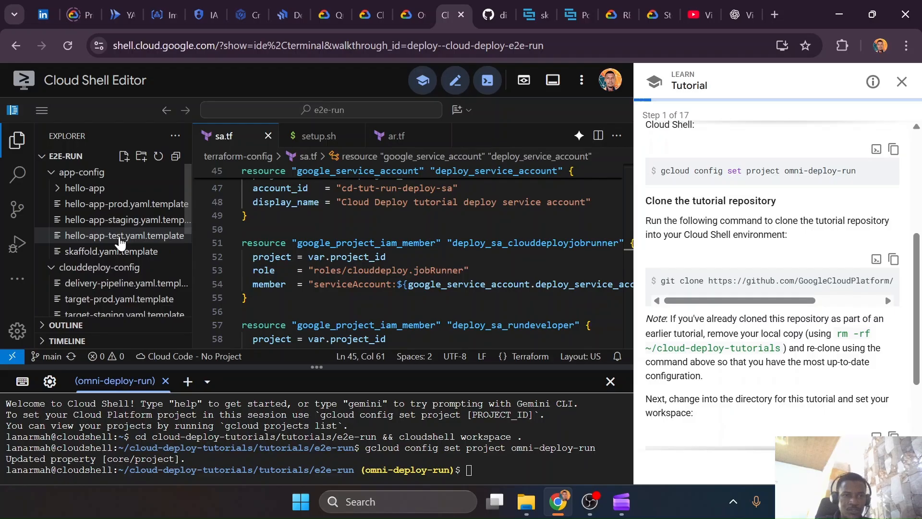
left_click(87, 188)
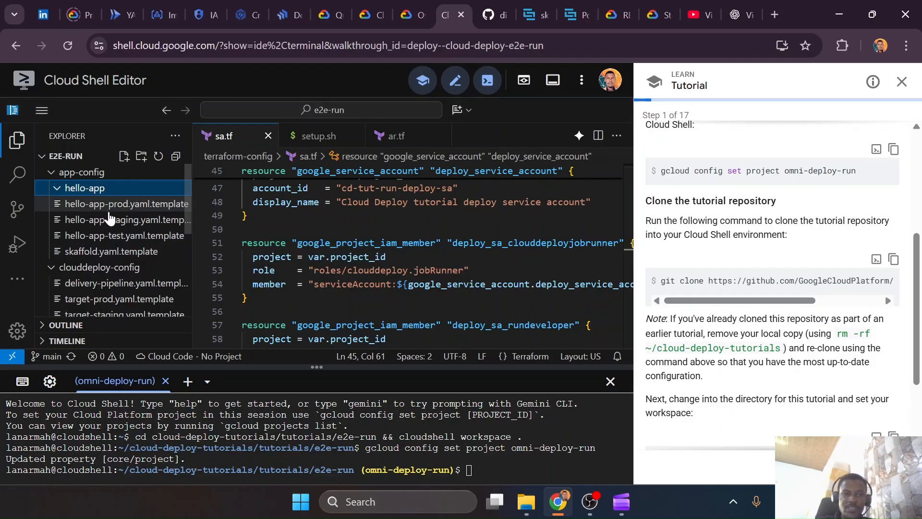
left_click(102, 235)
scroll(408, 254, "down", 10)
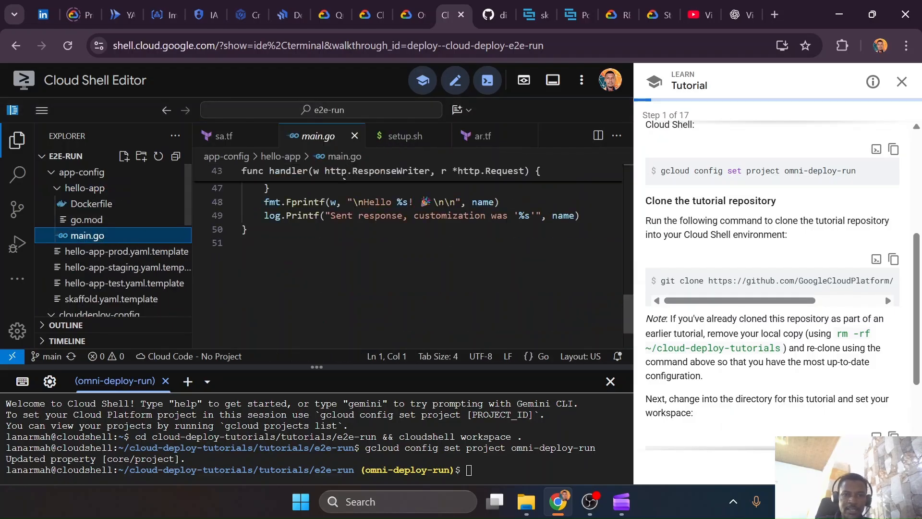
scroll(408, 255, "up", 6)
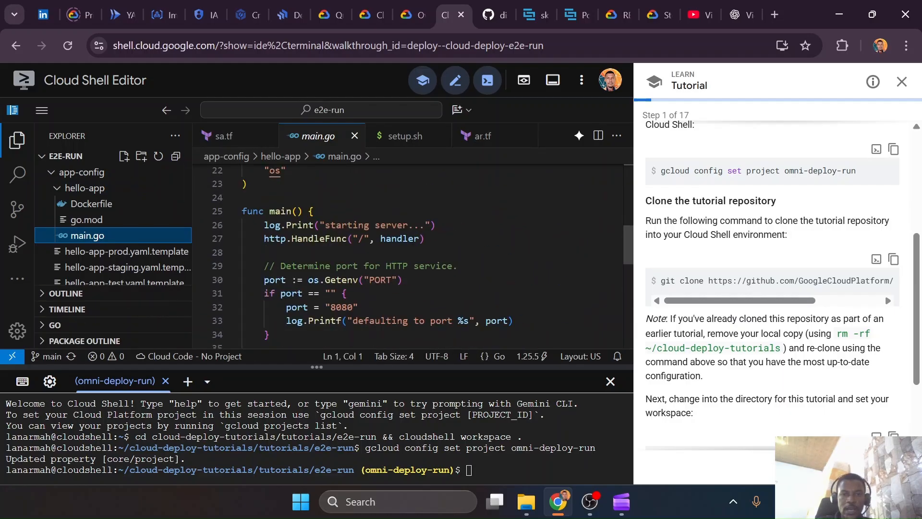
scroll(408, 254, "down", 1)
scroll(408, 254, "down", 2)
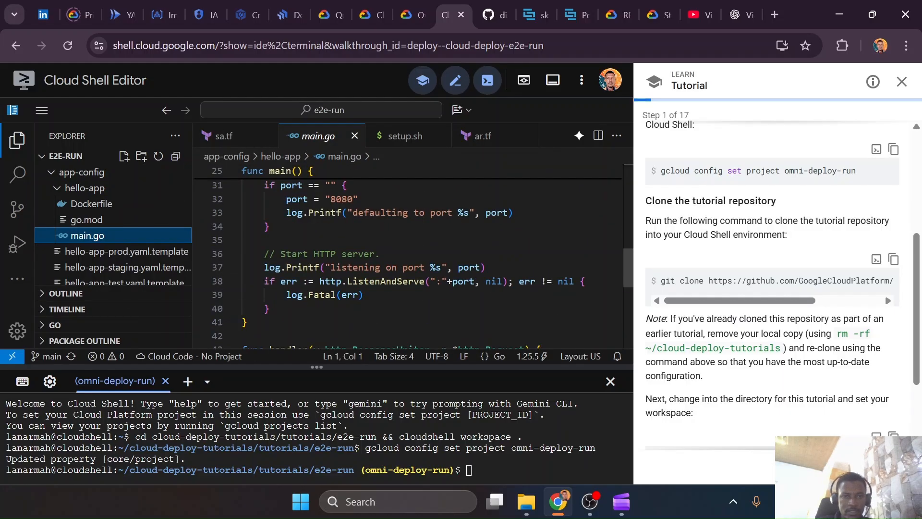
scroll(408, 255, "up", 2)
scroll(409, 255, "down", 2)
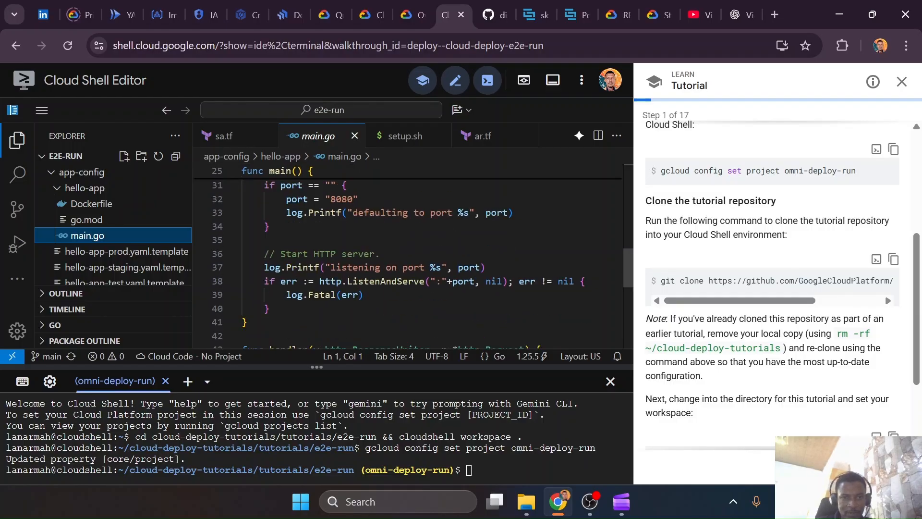
scroll(408, 254, "down", 2)
scroll(409, 255, "up", 5)
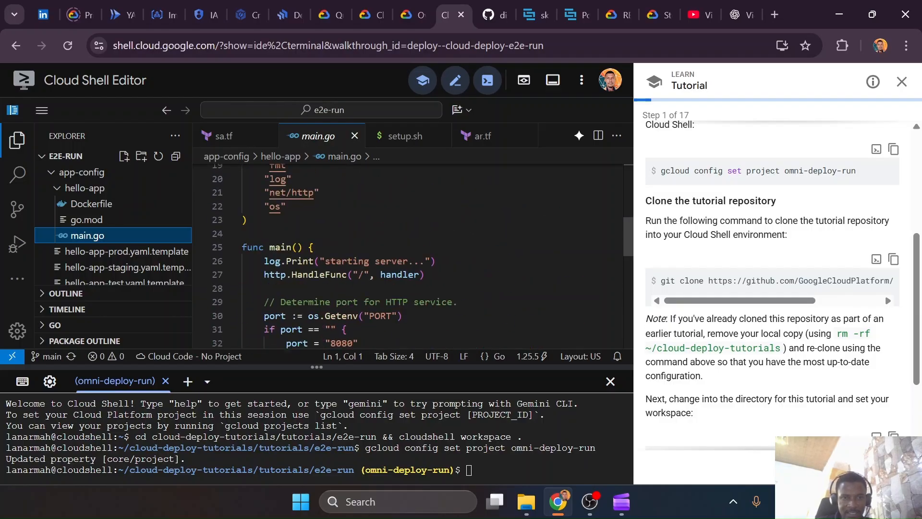
Examine the handler function in main.go, highlighting the Getenv("NAME") call that reads the environment variable
scroll(408, 255, "down", 6)
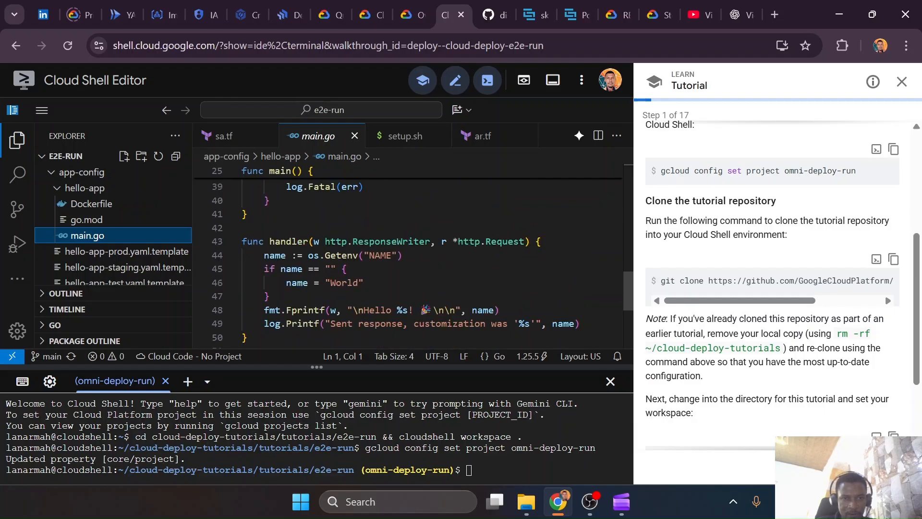
scroll(408, 254, "down", 1)
left_click_drag(325, 219, 403, 219)
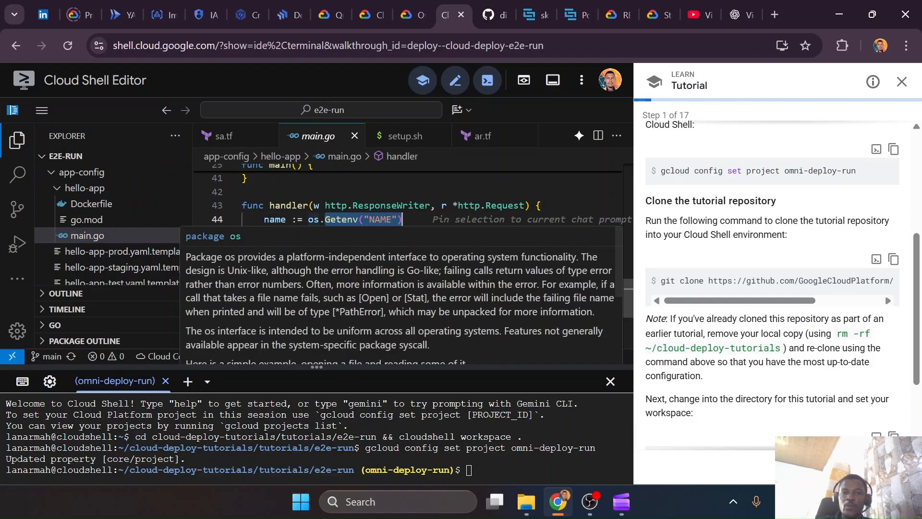
left_click(403, 219)
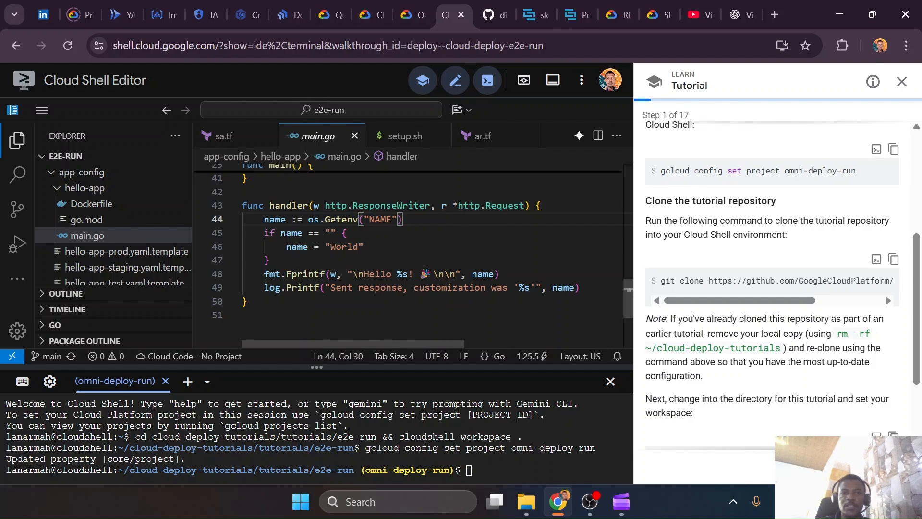
scroll(408, 250, "down", 2)
scroll(408, 250, "up", 3)
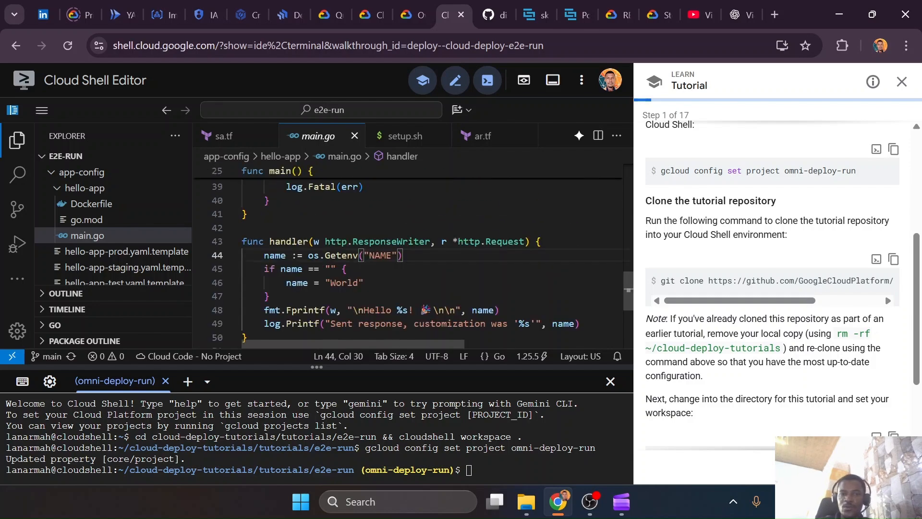
Open hello-app-staging.yaml.template, examine its env block by highlighting the NAME variable and its value, and close the file
scroll(104, 240, "down", 1)
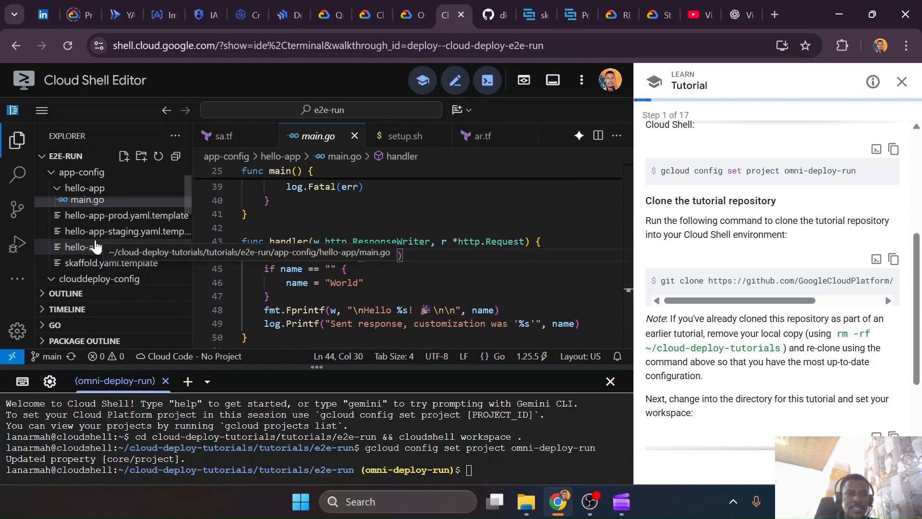
left_click(109, 232)
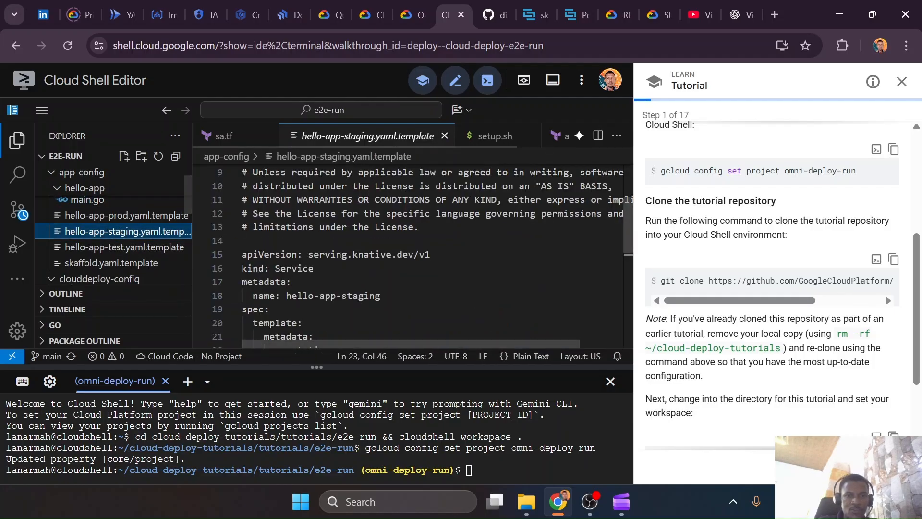
scroll(408, 250, "down", 4)
scroll(408, 249, "up", 1)
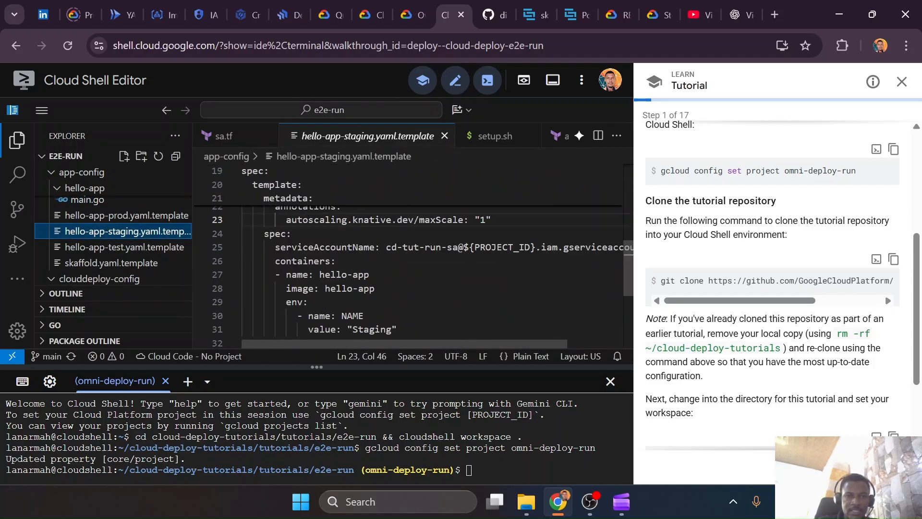
scroll(408, 250, "down", 2)
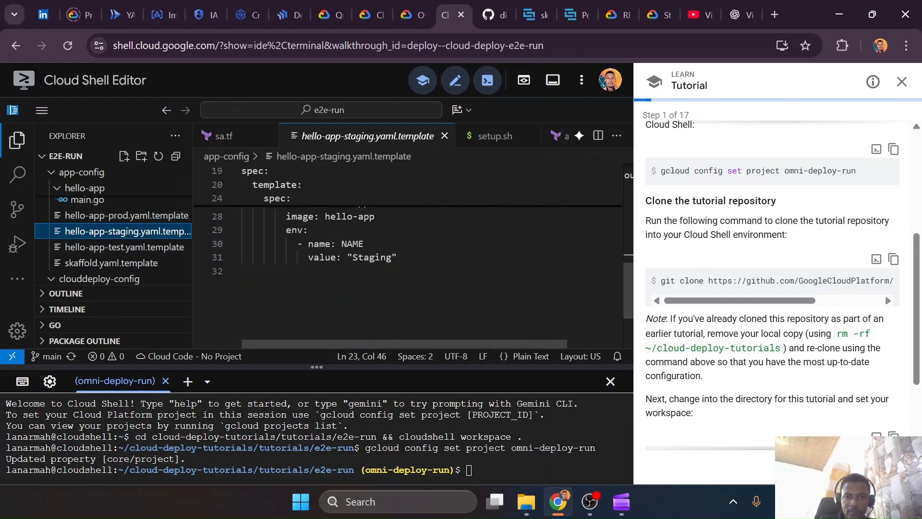
left_click_drag(274, 229, 398, 257)
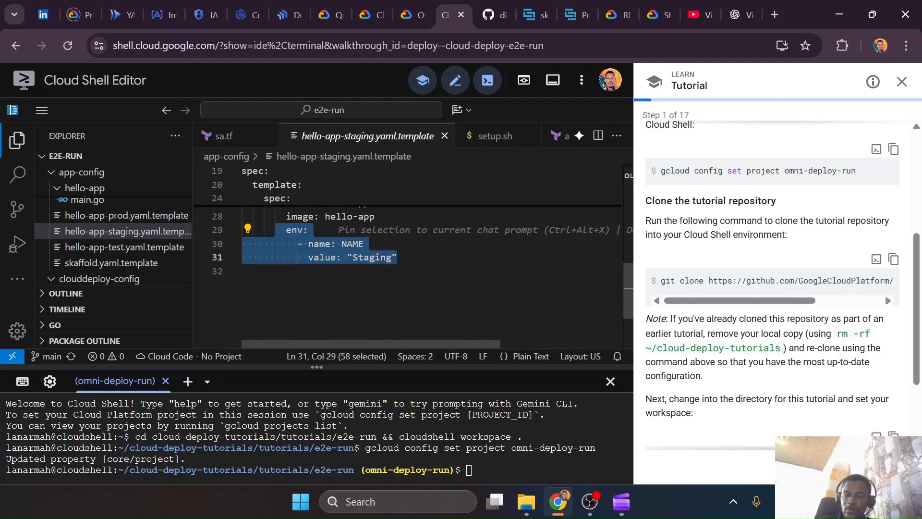
key("Escape")
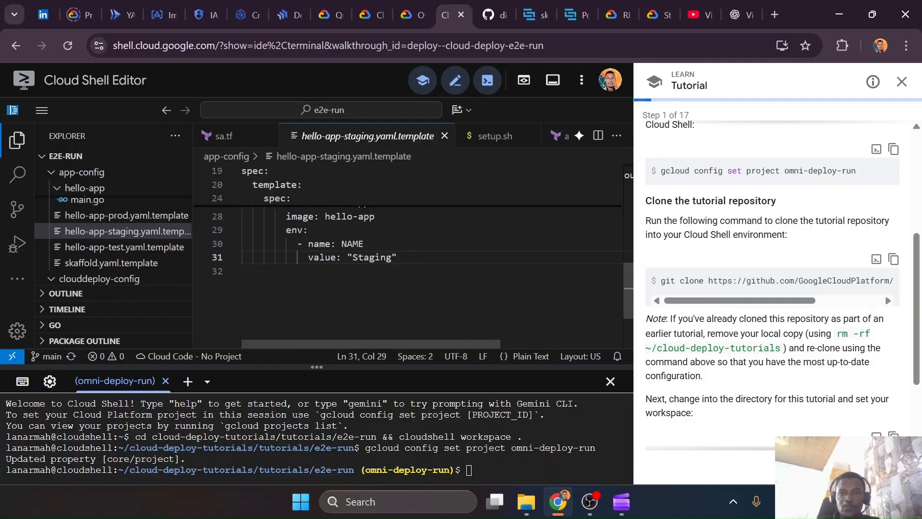
left_click(445, 136)
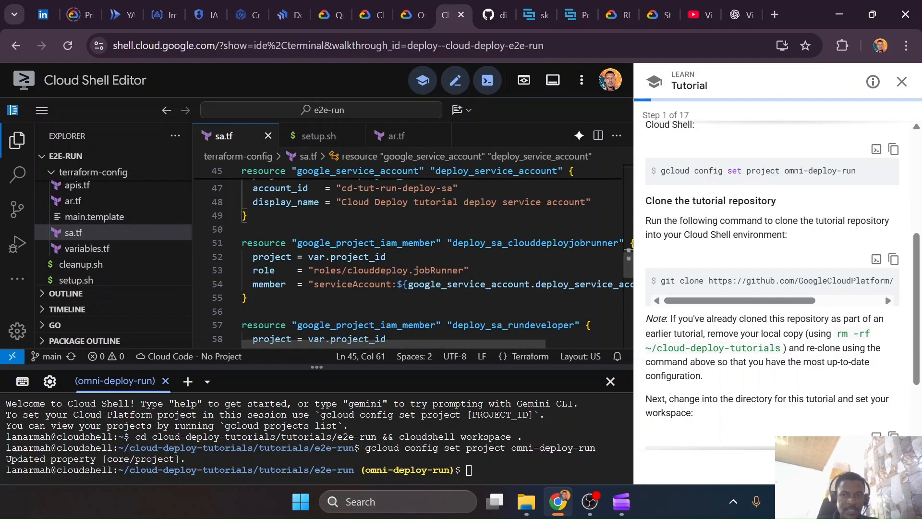
Advance the tutorial to the "Configure project" step and open setup.sh in the editor
left_click(888, 467)
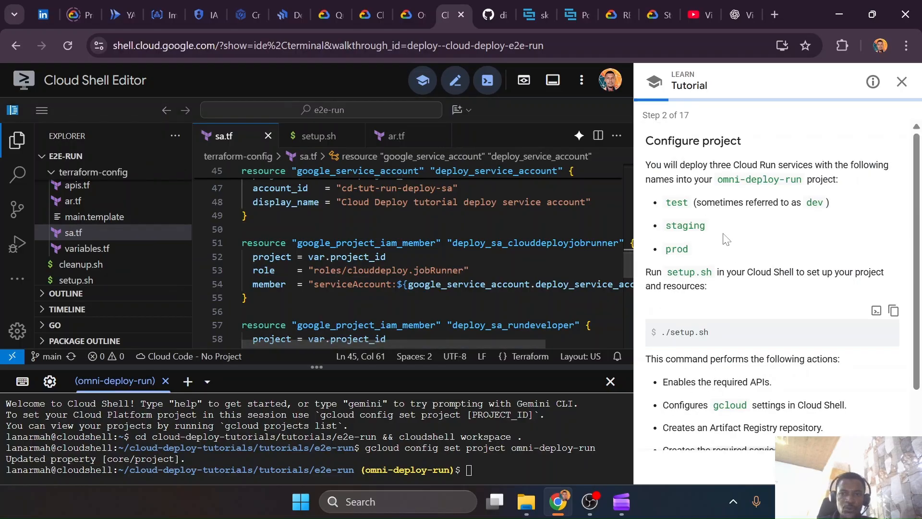
left_click(76, 279)
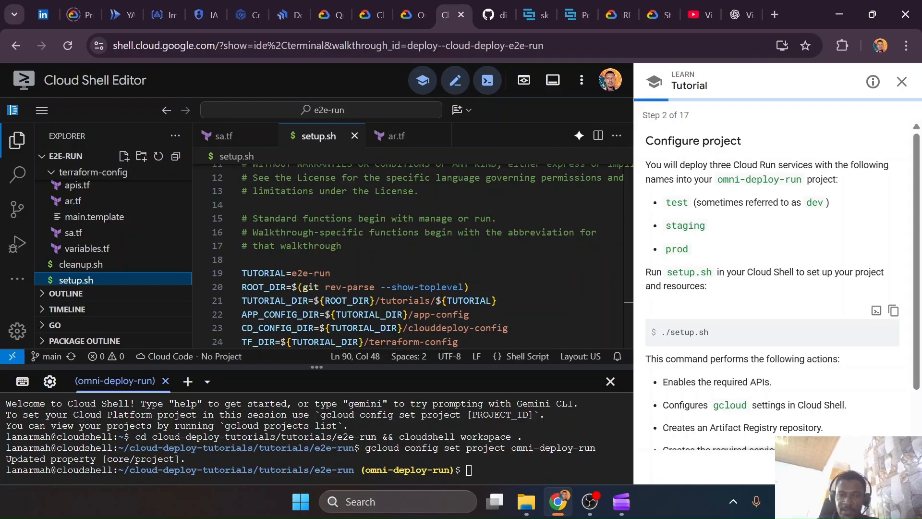
Examine the Cloud Deploy pricing table, highlighting the terms for the first multiple-target delivery pipeline and the cost of each additional one
left_click(79, 22)
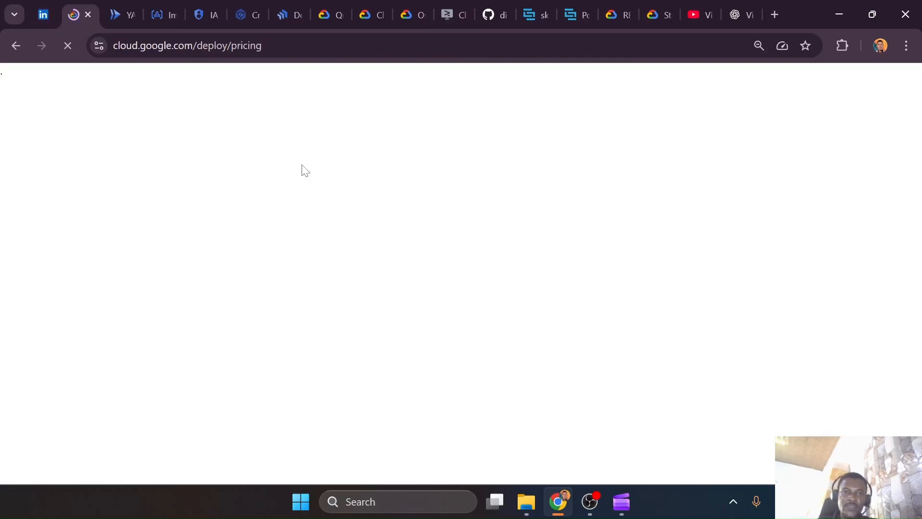
scroll(309, 311, "down", 3)
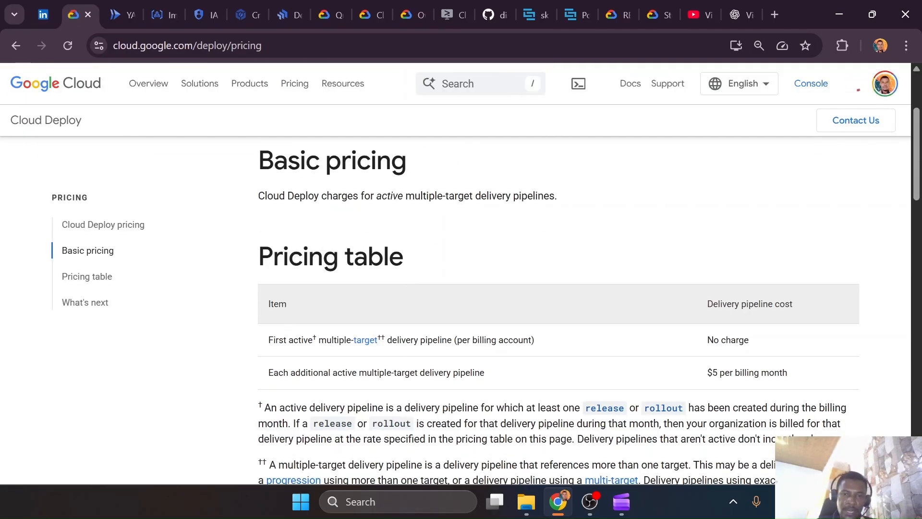
left_click_drag(457, 339, 533, 350)
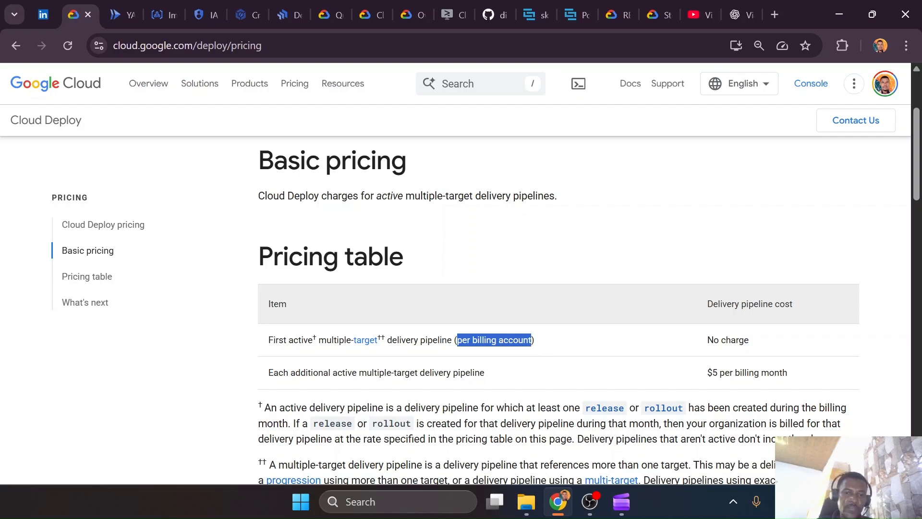
left_click_drag(326, 340, 381, 341)
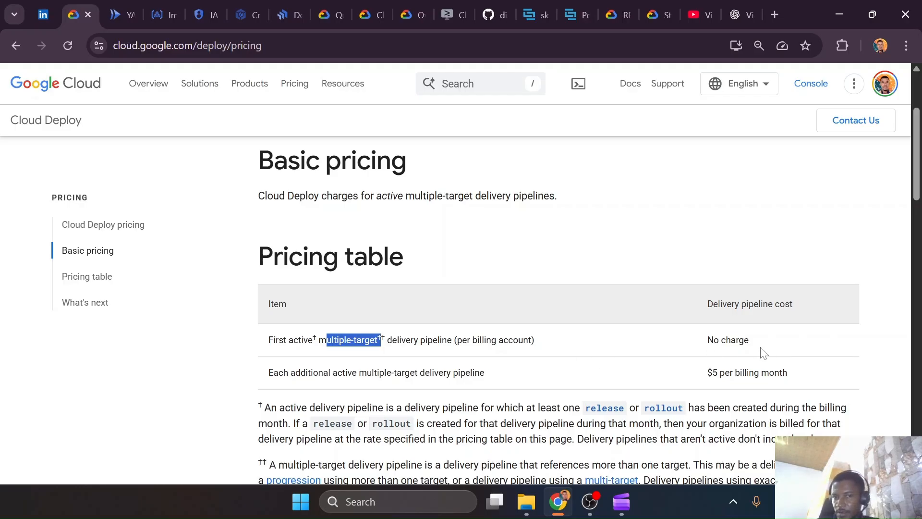
left_click(576, 336)
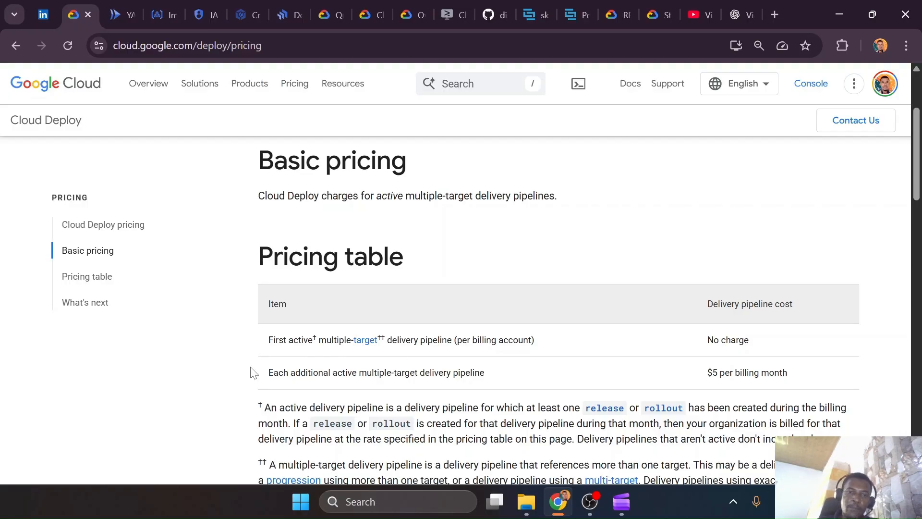
left_click_drag(259, 374, 491, 377)
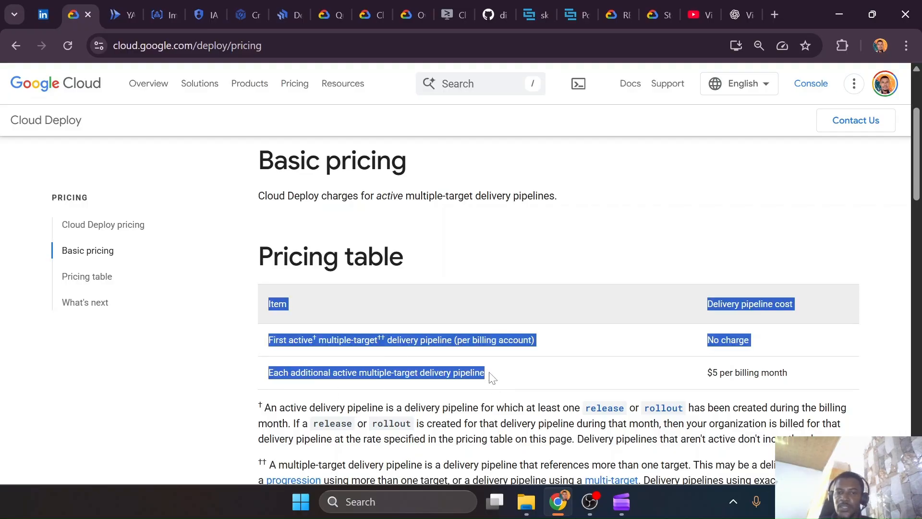
left_click(491, 377)
left_click_drag(706, 374, 821, 382)
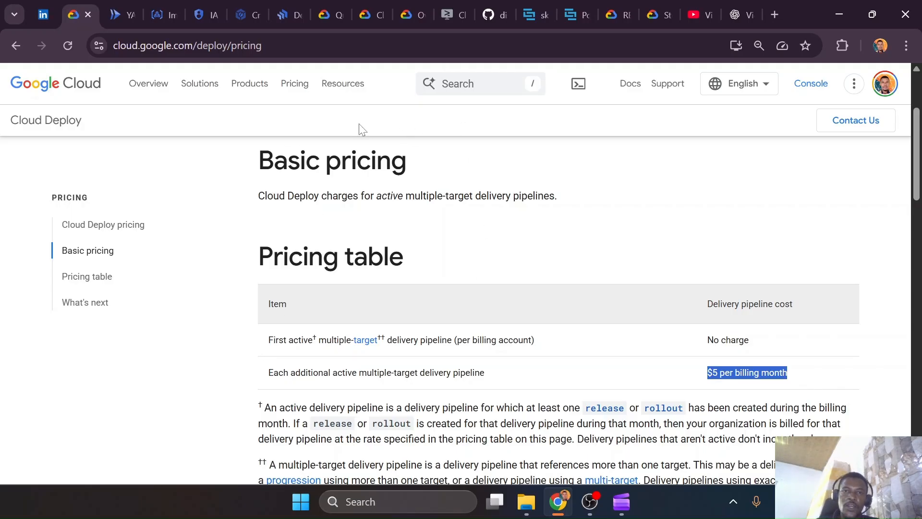
Return to setup.sh in Cloud Shell Editor and examine it through manage_configs, highlighting the block of gcloud config set commands
left_click(449, 7)
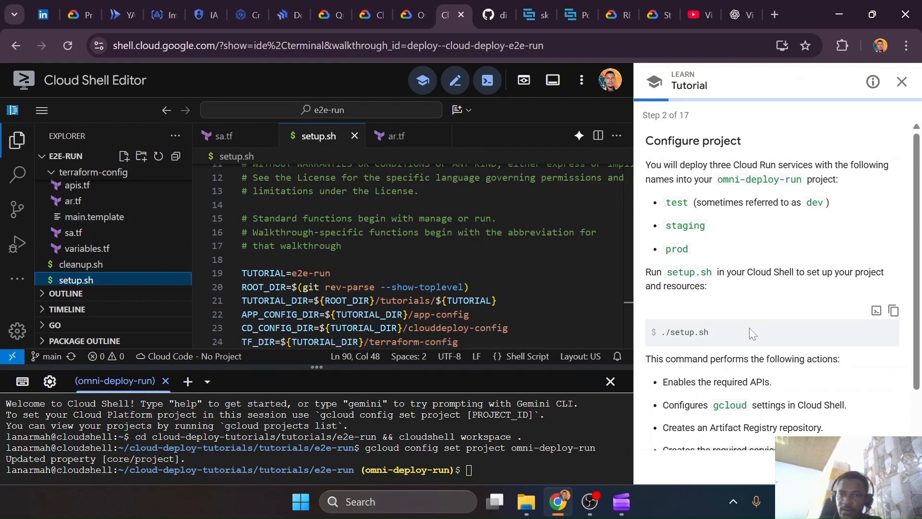
scroll(413, 255, "down", 1)
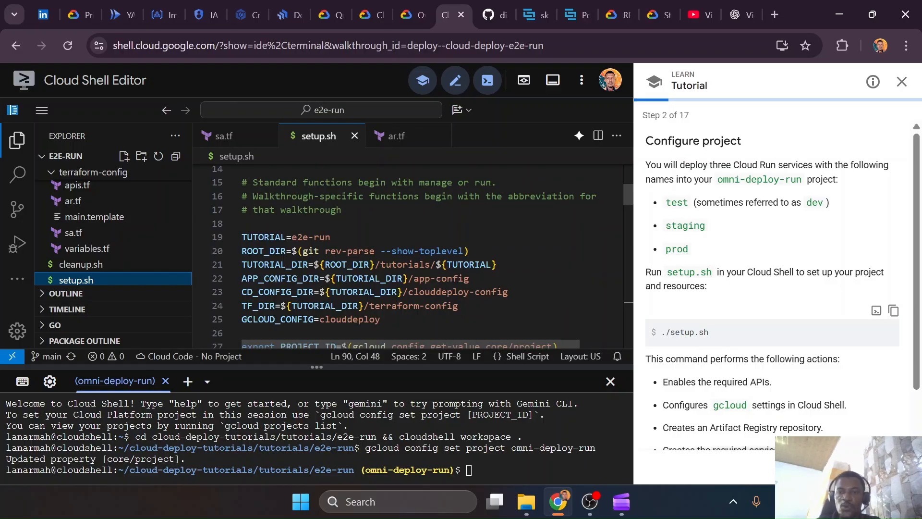
scroll(413, 255, "down", 5)
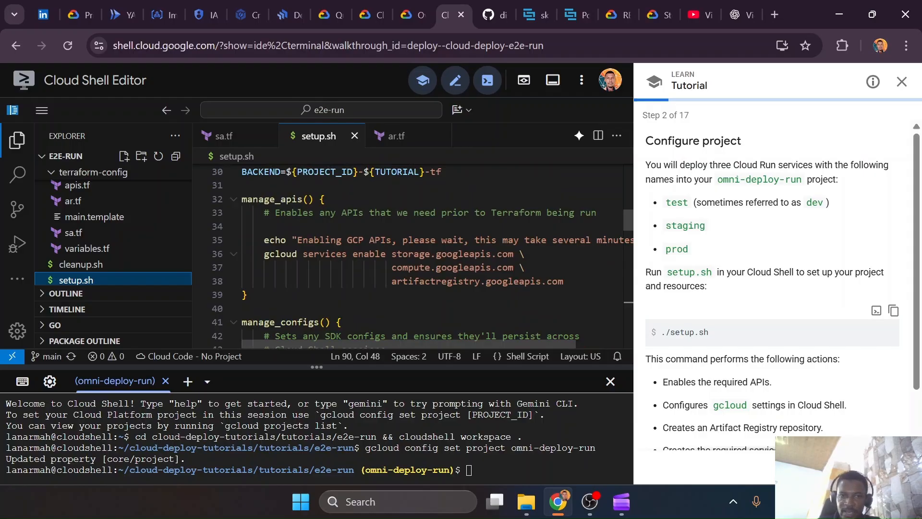
scroll(413, 255, "down", 3)
scroll(413, 254, "down", 1)
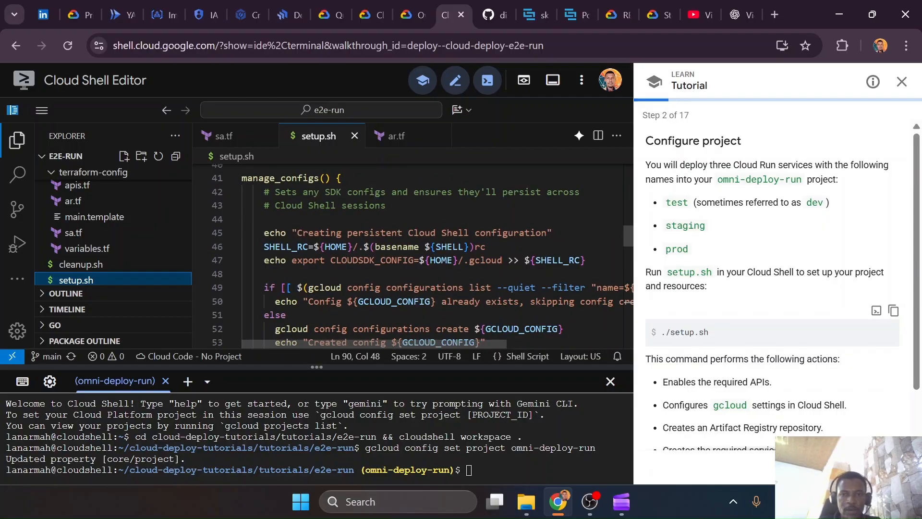
scroll(413, 255, "down", 1)
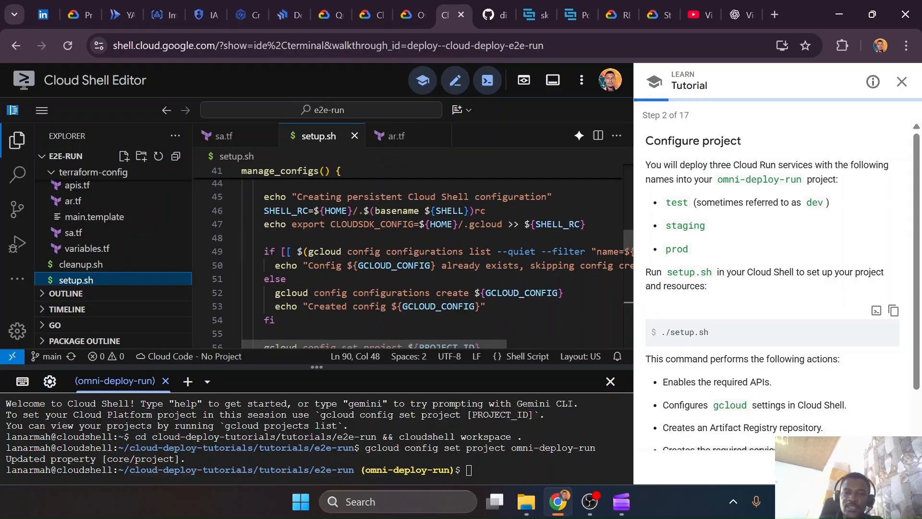
scroll(413, 264, "down", 3)
left_click_drag(473, 307, 243, 239)
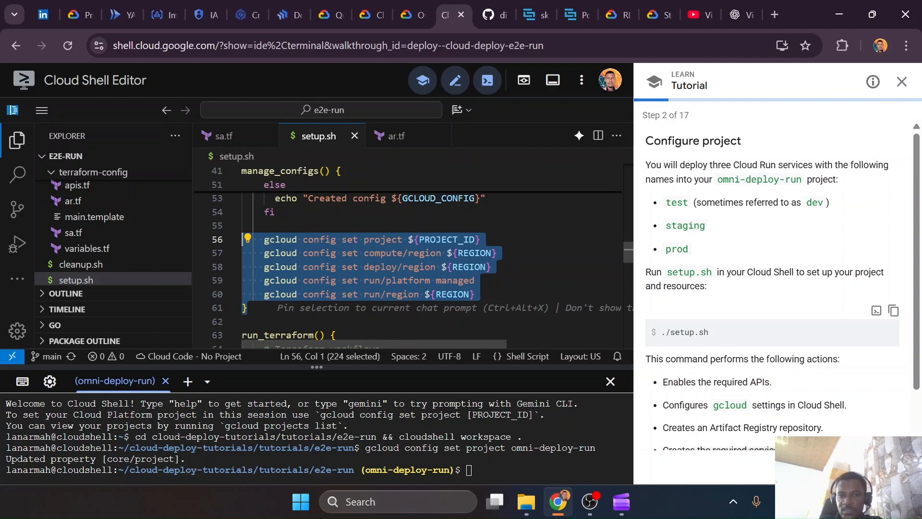
left_click(437, 267)
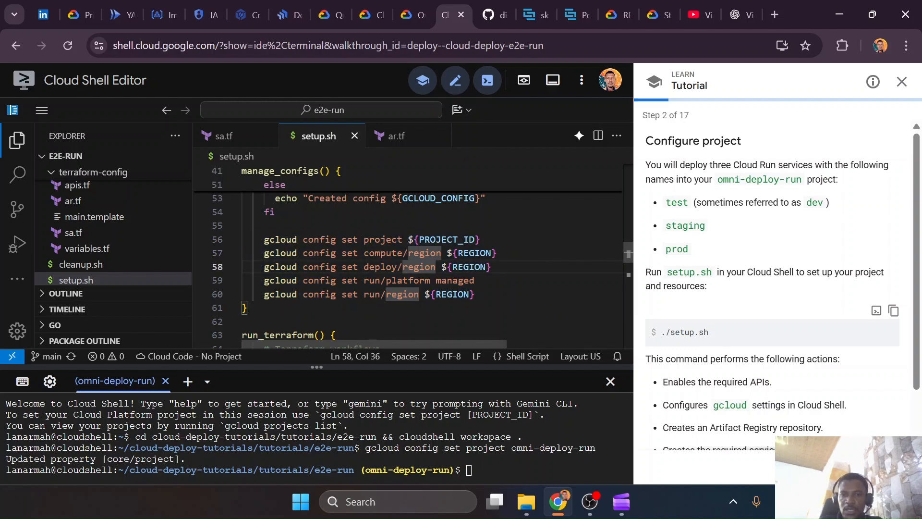
Highlight the value exported for REGION in setup.sh and compare it with the region settings in manage_configs
scroll(628, 253, "up", 8)
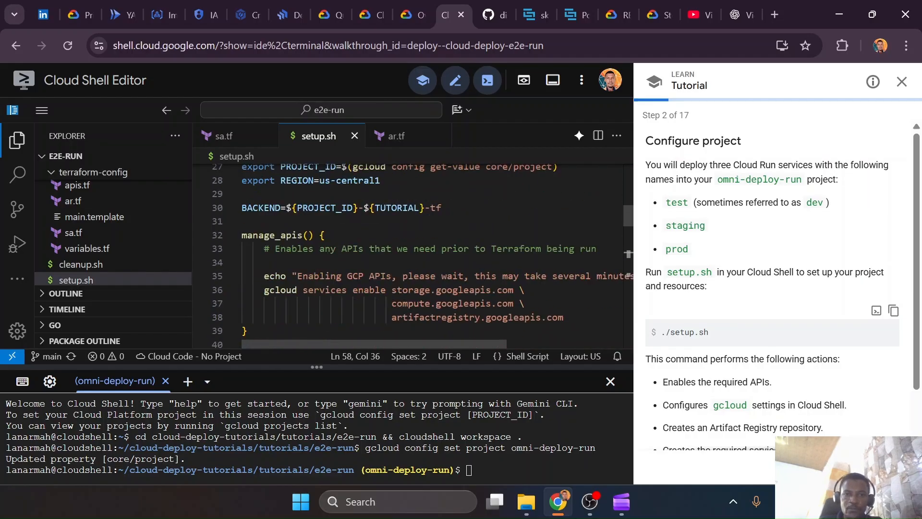
left_click_drag(319, 180, 380, 180)
scroll(379, 180, "down", 6)
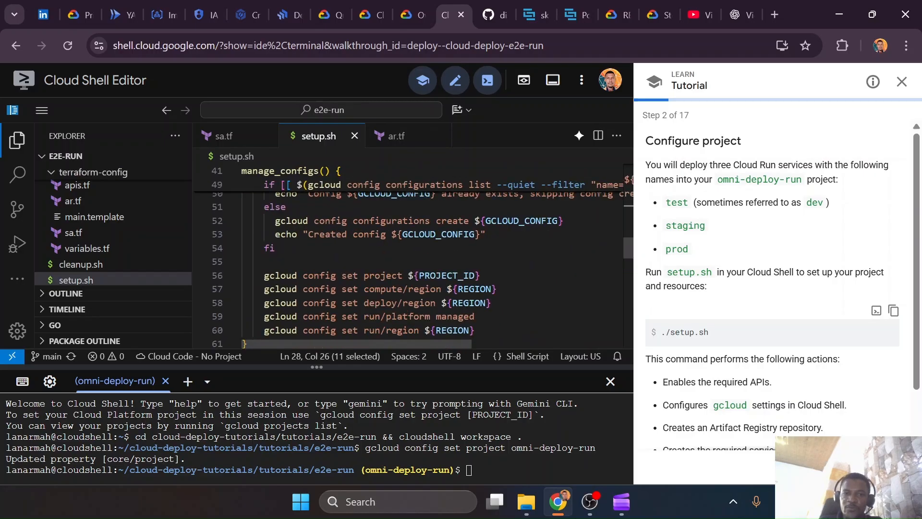
scroll(409, 255, "up", 5)
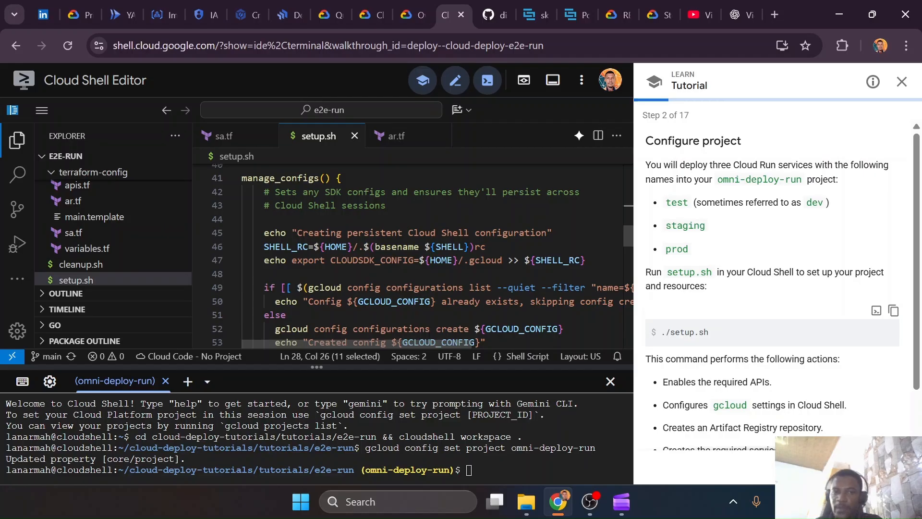
scroll(409, 254, "down", 3)
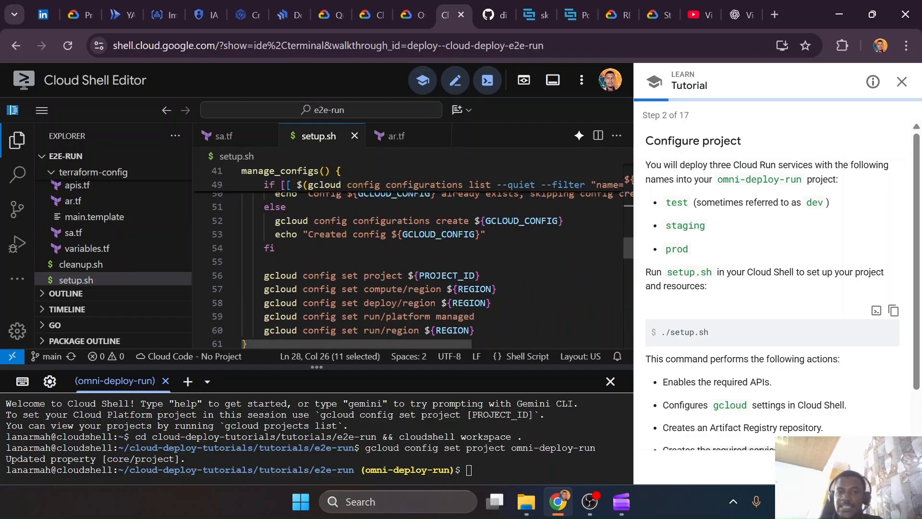
scroll(408, 254, "up", 3)
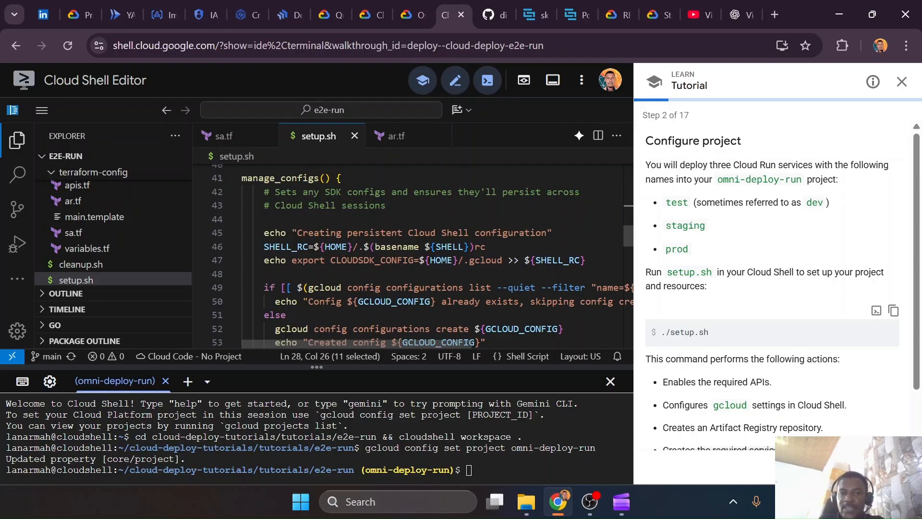
Examine the rest of manage_configs, highlighting the gcloud config configurations create command and the gcloud config set lines that follow it
scroll(408, 255, "down", 1)
left_click_drag(269, 257, 564, 258)
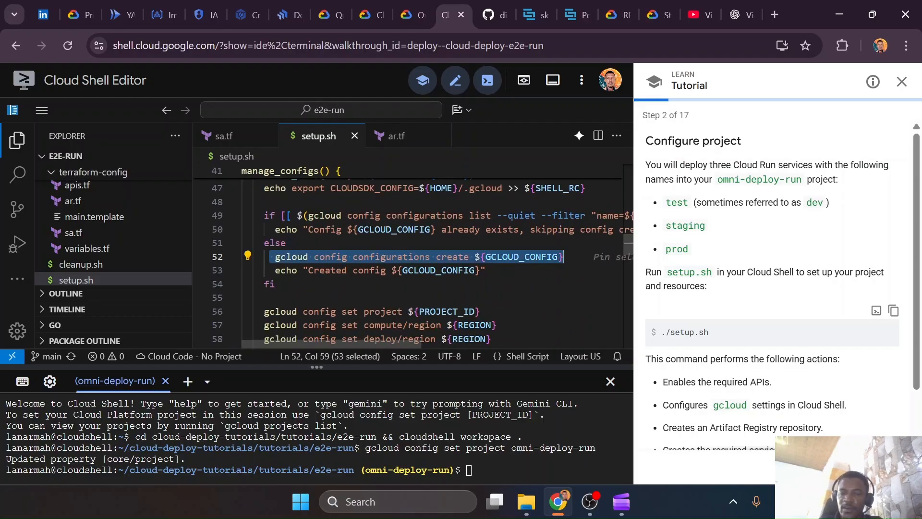
scroll(408, 260, "down", 2)
left_click_drag(478, 294, 242, 240)
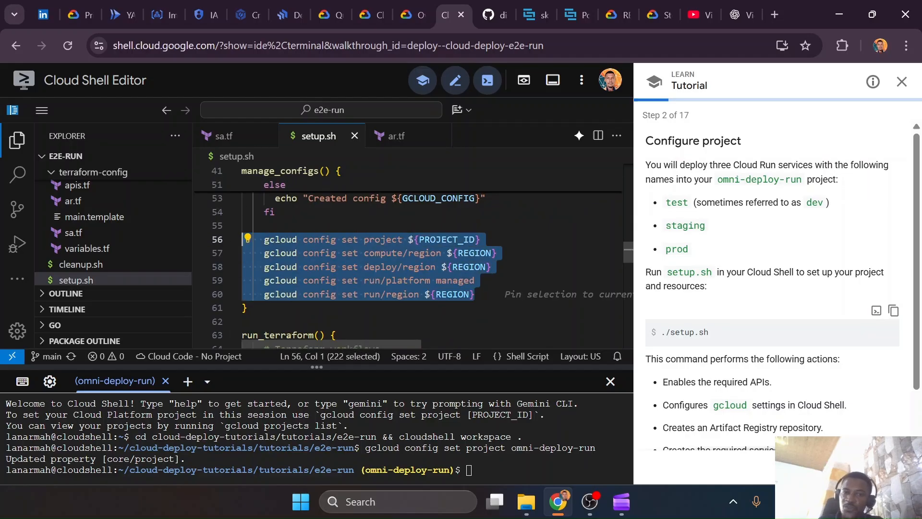
scroll(408, 259, "up", 2)
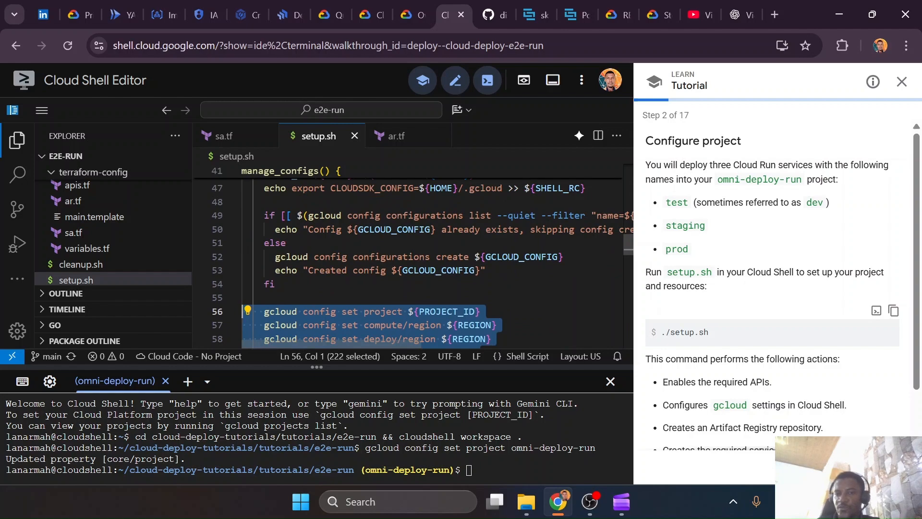
left_click(486, 270)
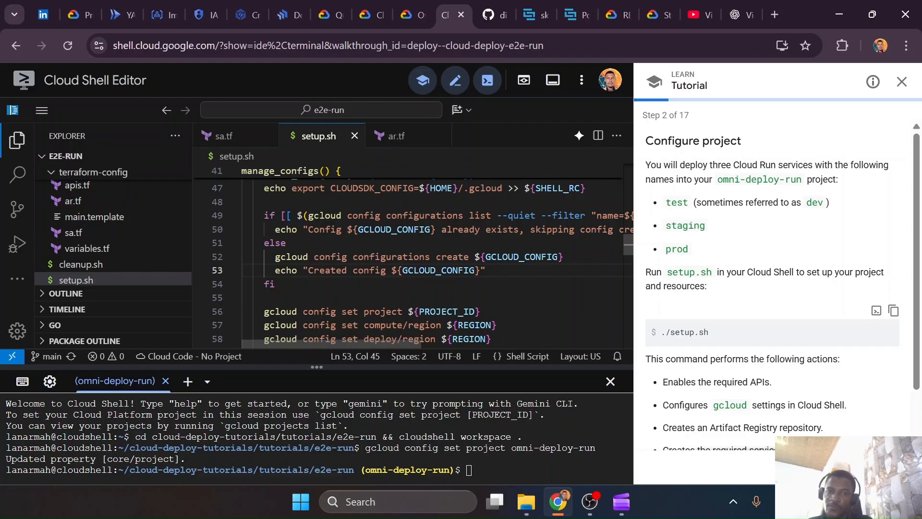
Examine the run_terraform function in setup.sh and the google_artifact_registry_repository resource in ar.tf
scroll(408, 260, "down", 5)
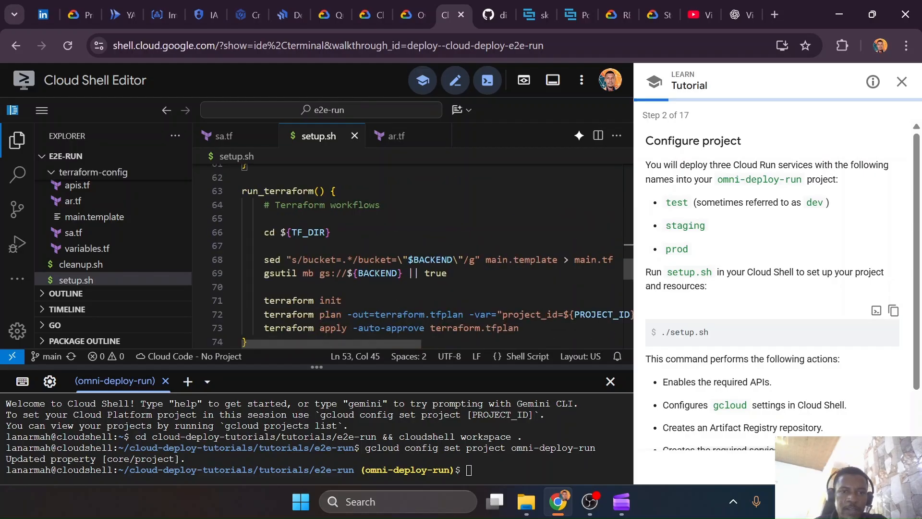
left_click(342, 301)
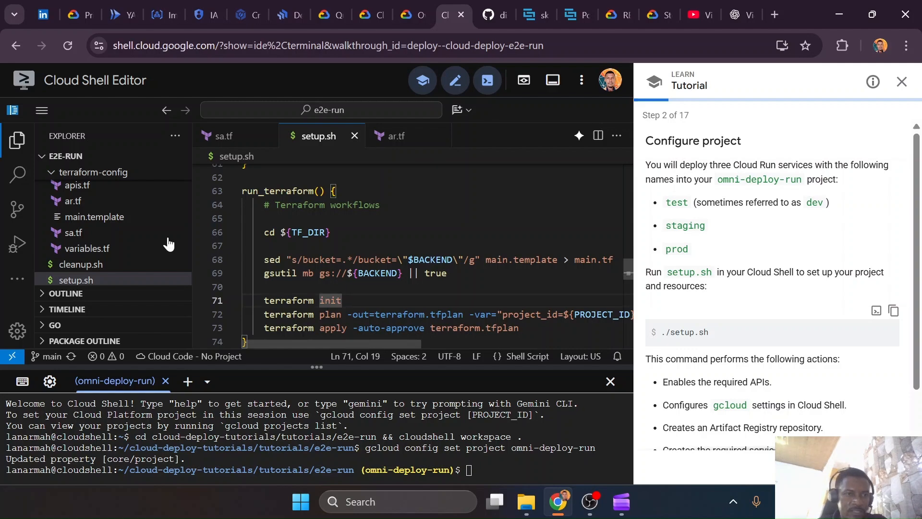
left_click(68, 236)
left_click(77, 201)
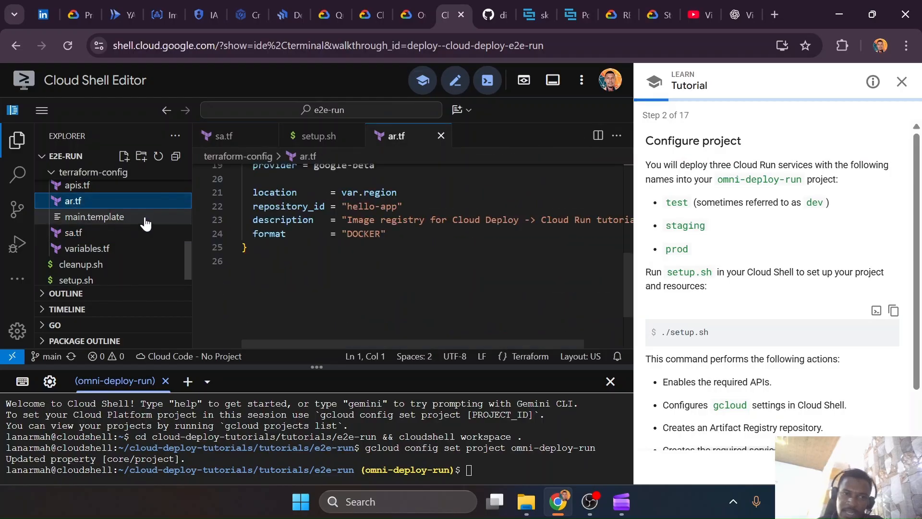
left_click(336, 248)
scroll(336, 247, "up", 1)
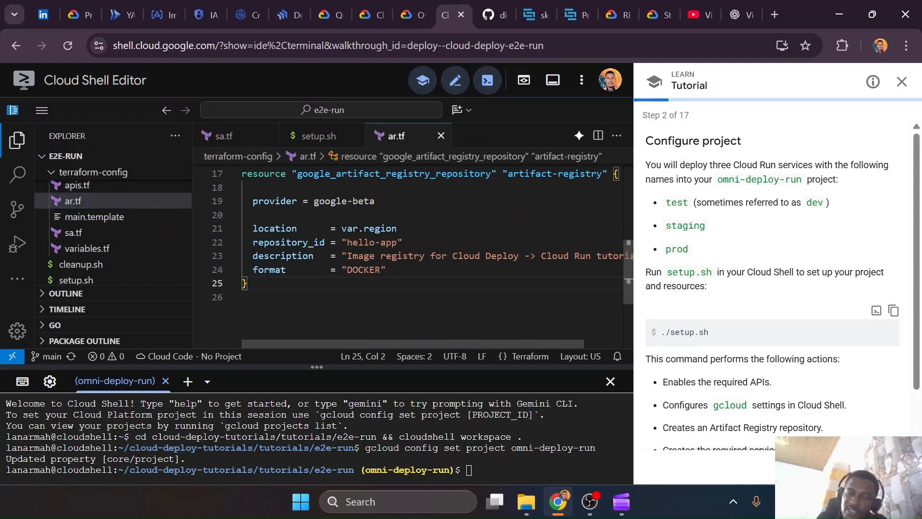
scroll(413, 241, "up", 1)
left_click(622, 210)
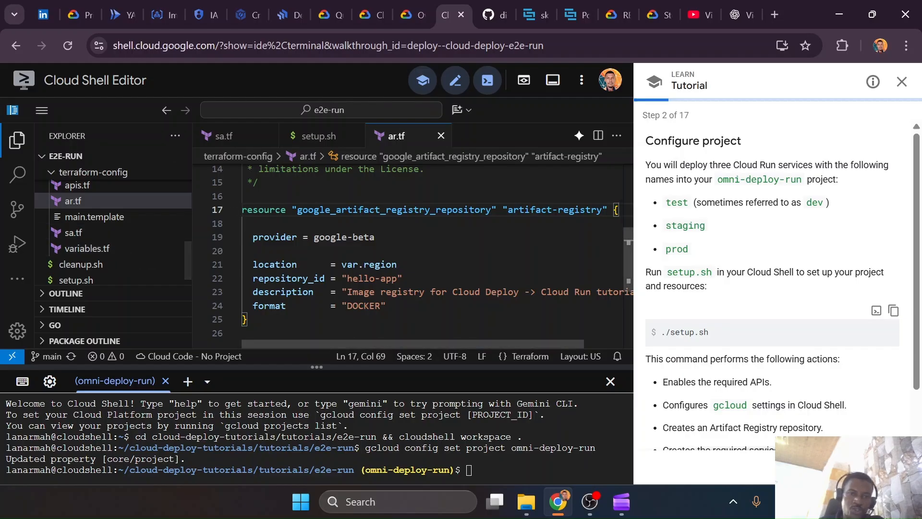
Open apis.tf from terraform-config and highlight the list of APIs under activate_apis
left_click(73, 232)
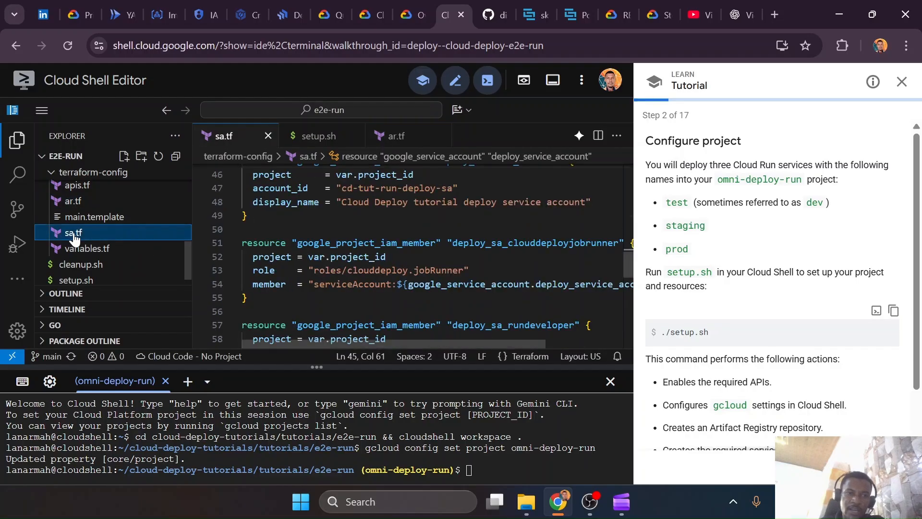
left_click(78, 185)
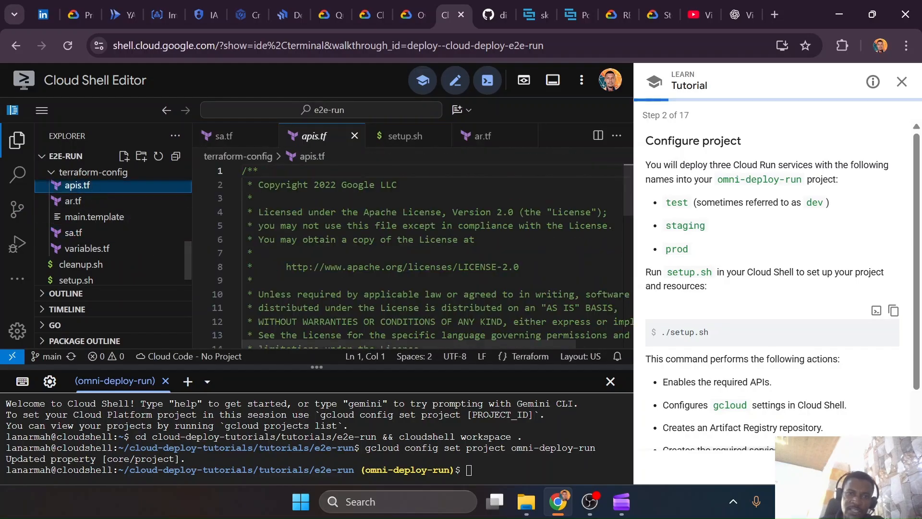
scroll(408, 254, "down", 2)
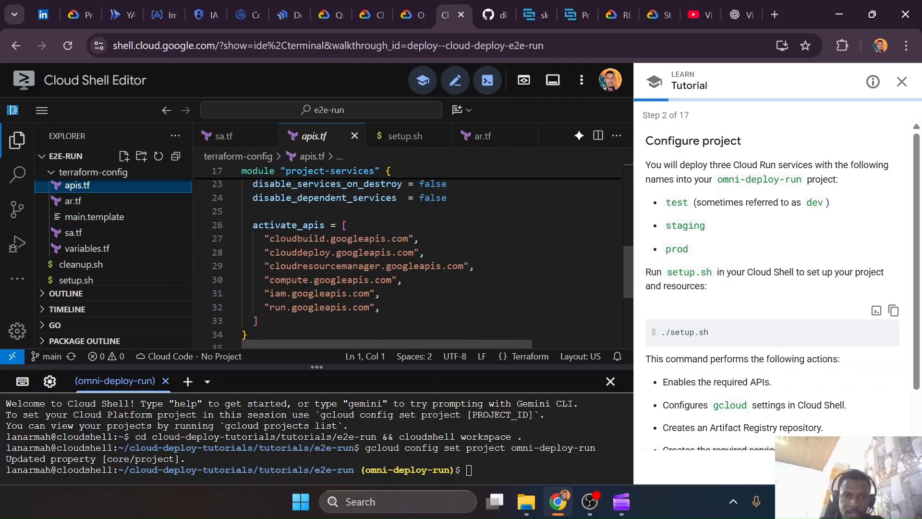
left_click_drag(264, 238, 260, 320)
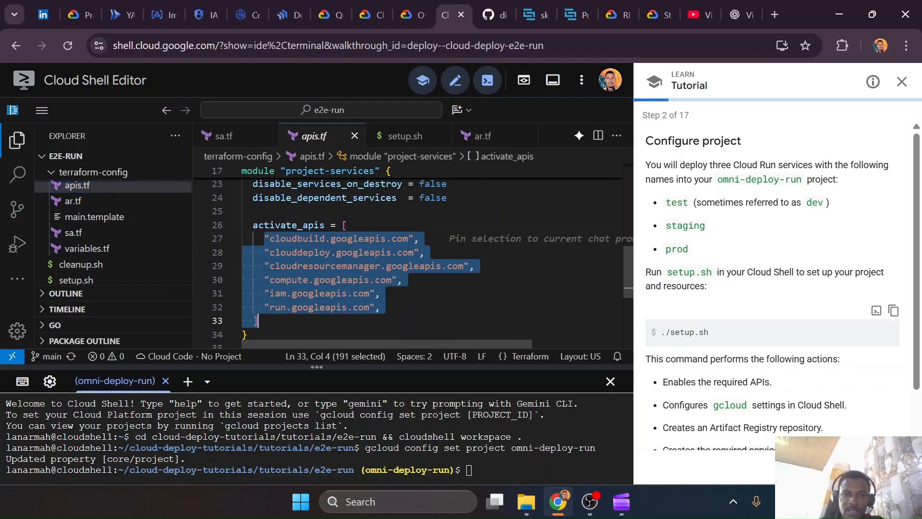
Review the repository resource in ar.tf again and examine the Cloud Build service account resource in sa.tf
left_click(75, 201)
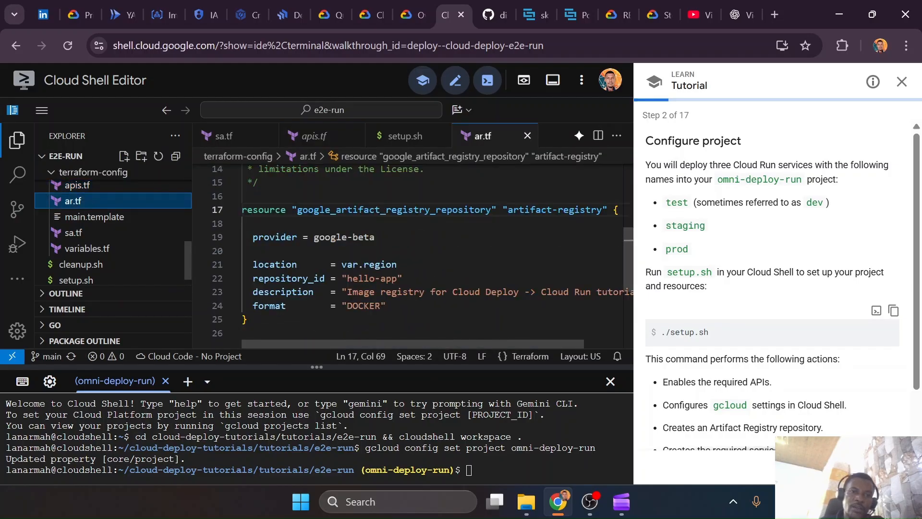
left_click(109, 236)
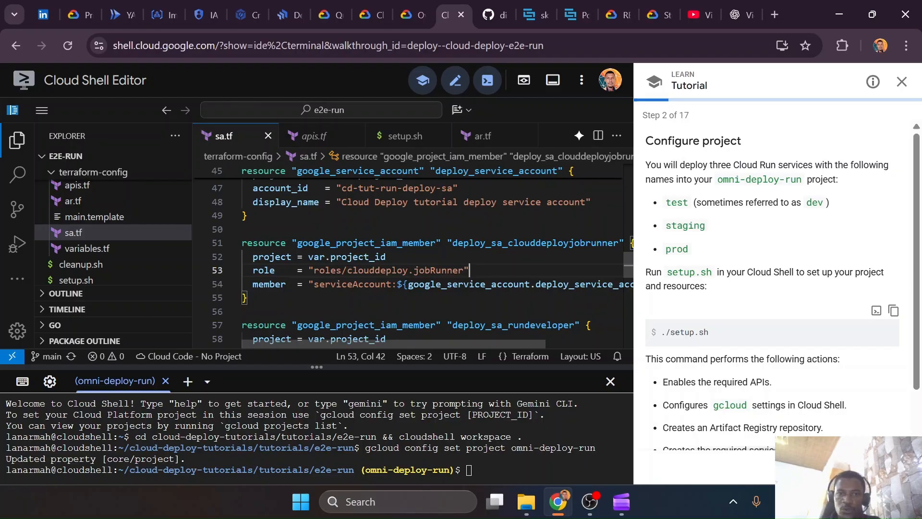
scroll(413, 254, "up", 9)
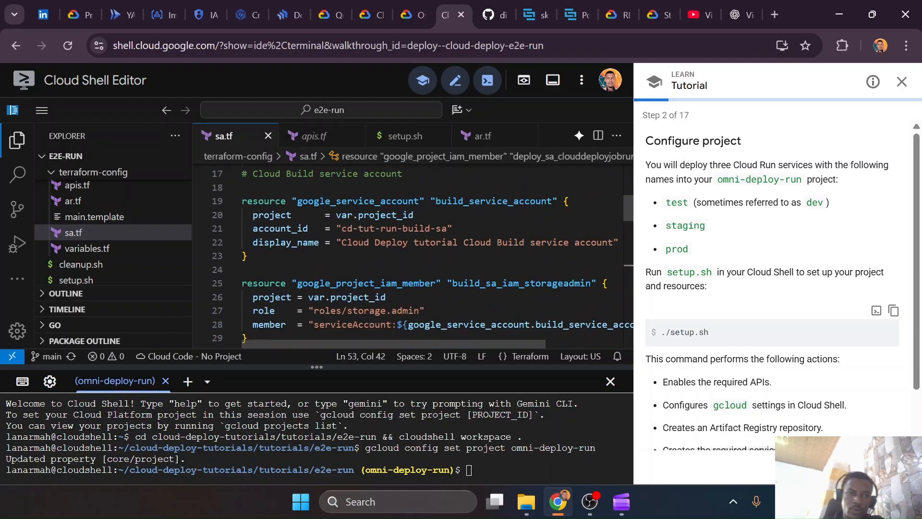
Look over the us-central1 repositories in Artifact Registry, the Cloud Build trigger form and the Cloud Deploy delivery pipelines page
left_click(171, 6)
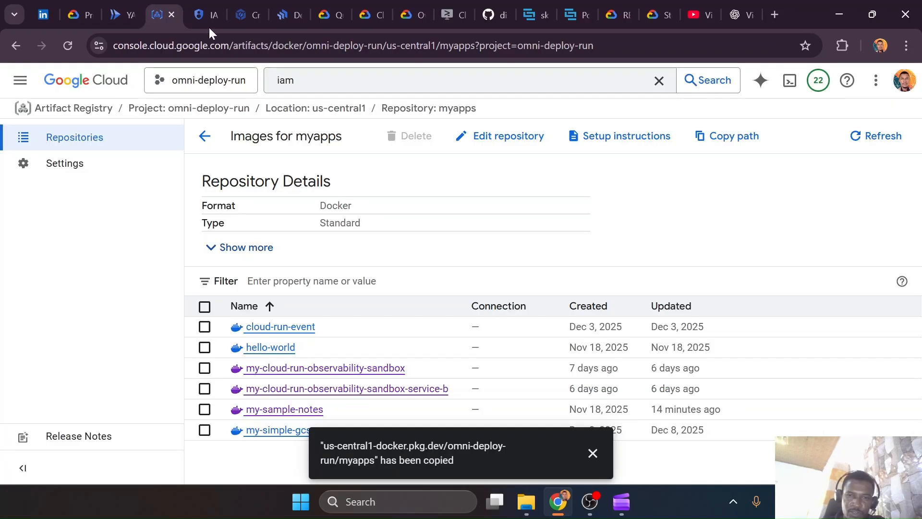
left_click(327, 109)
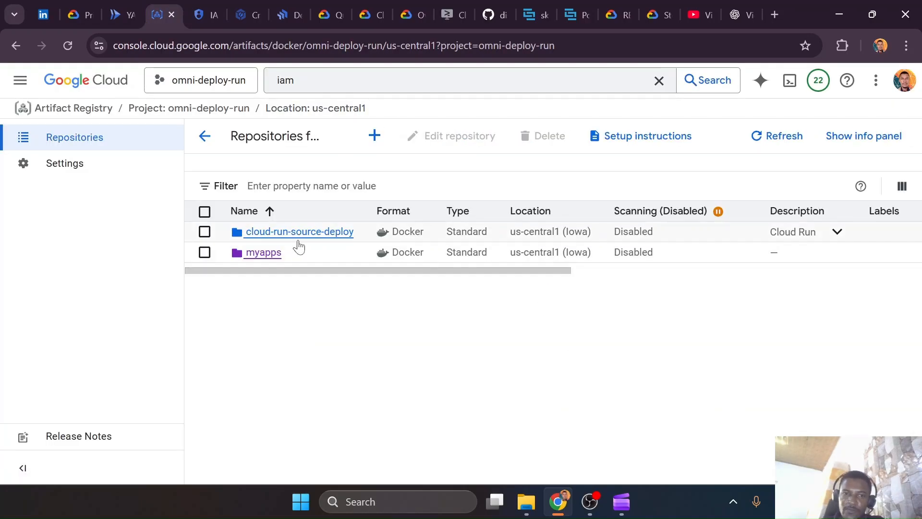
left_click(275, 263)
left_click(246, 15)
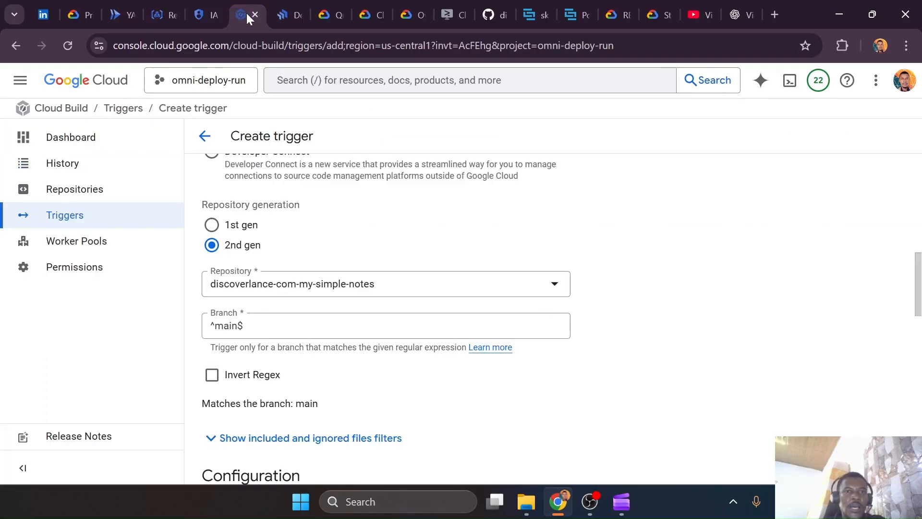
left_click(288, 19)
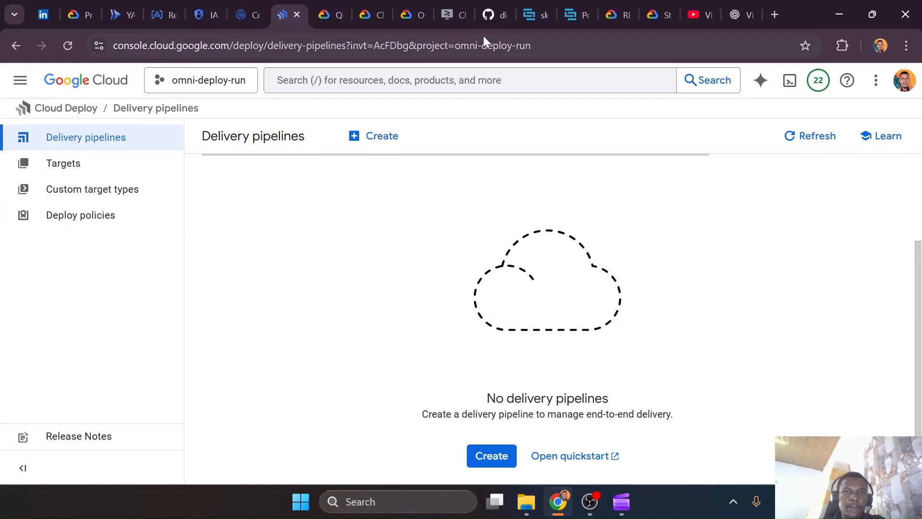
Return to sa.tf in Cloud Shell Editor and highlight the "Cloud Build service account" comment above the build_service_account resource
left_click(450, 16)
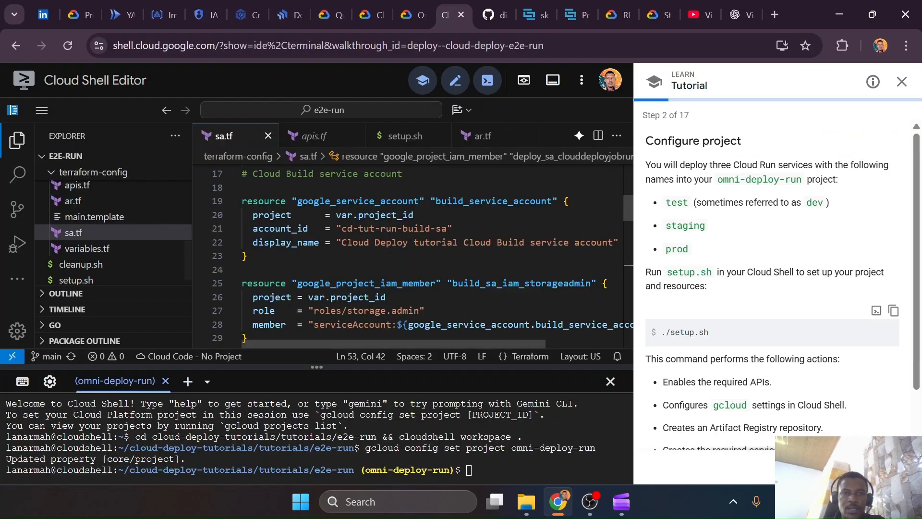
scroll(409, 255, "up", 4)
scroll(409, 255, "down", 3)
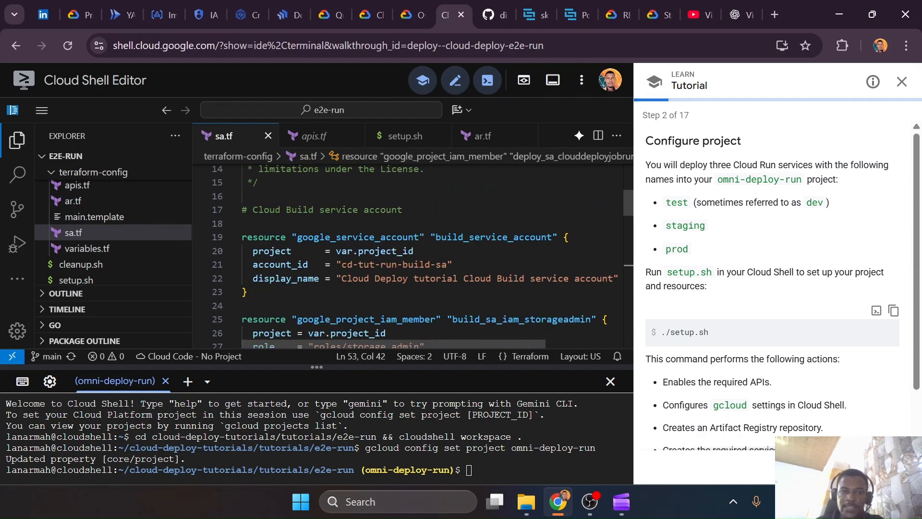
left_click_drag(253, 210, 402, 209)
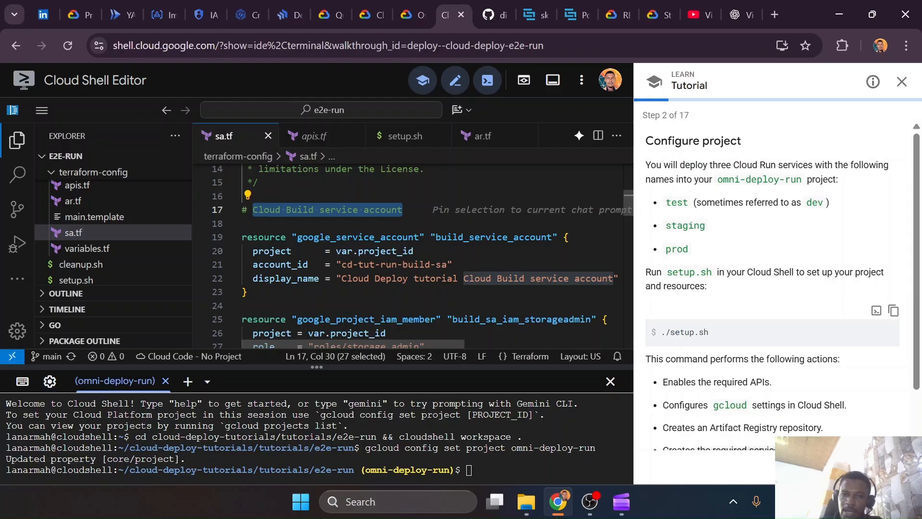
Review the storage.admin, logging.logWriter and artifactregistry.writer role bindings of the Cloud Build service account in sa.tf
scroll(403, 209, "down", 3)
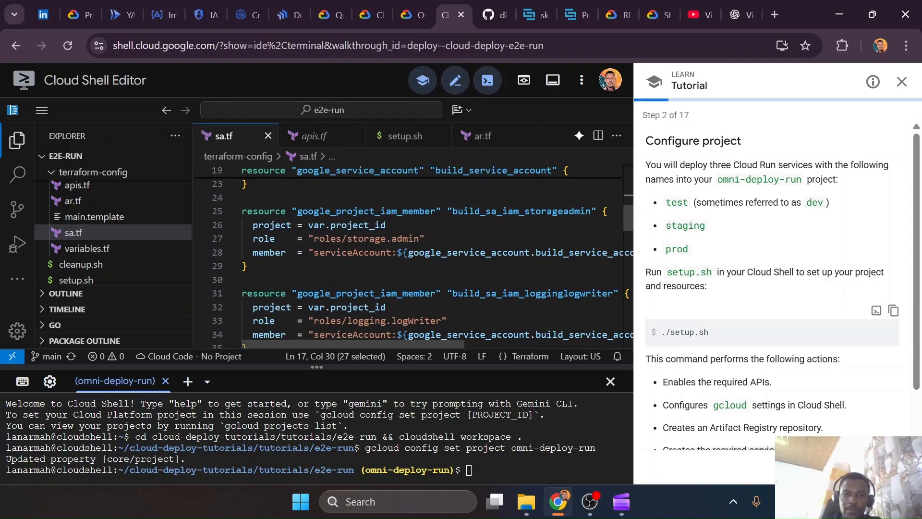
scroll(402, 209, "down", 2)
scroll(402, 209, "down", 1)
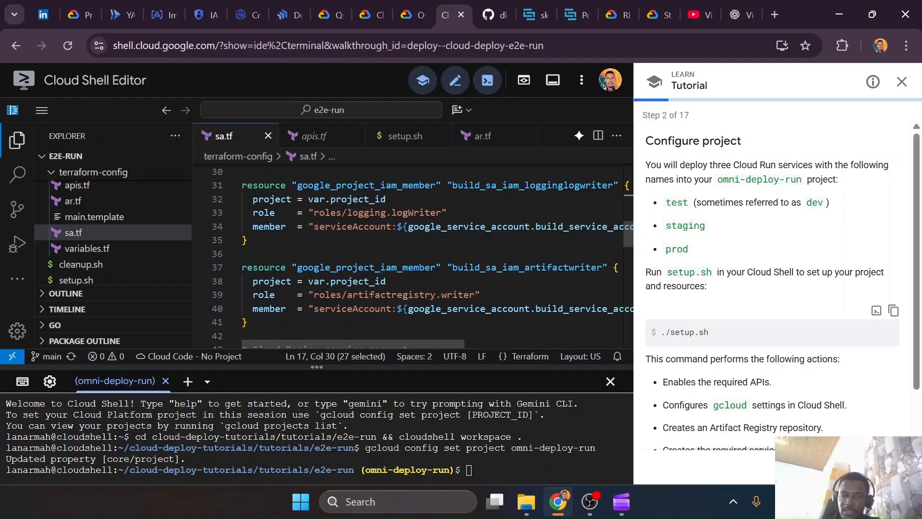
scroll(413, 257, "up", 2)
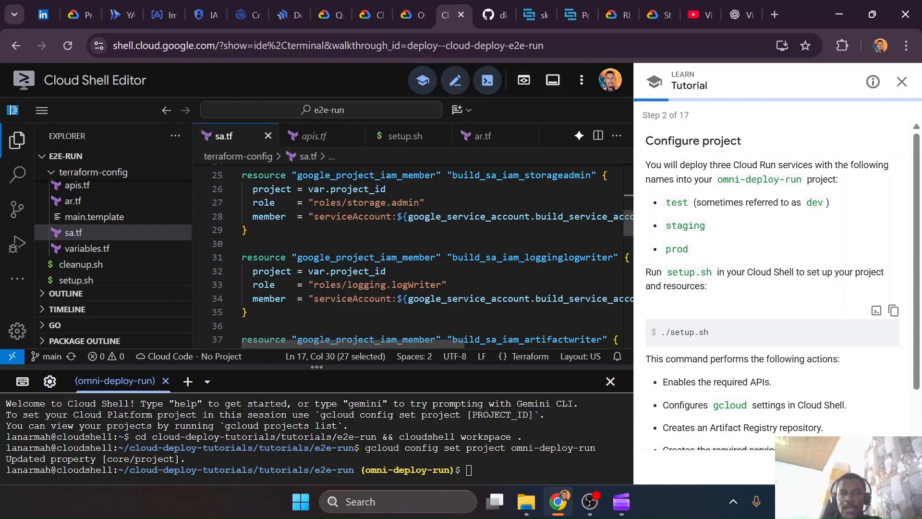
left_click(448, 284)
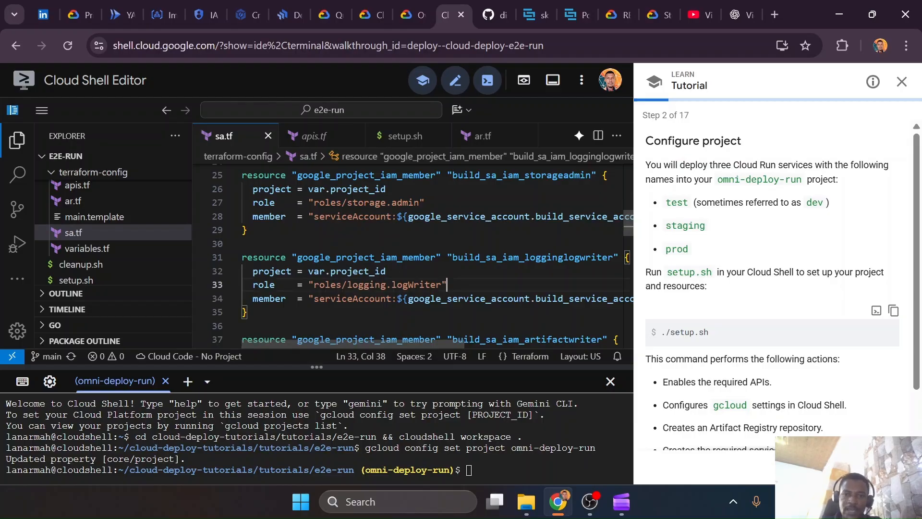
scroll(448, 285, "down", 2)
left_click(480, 295)
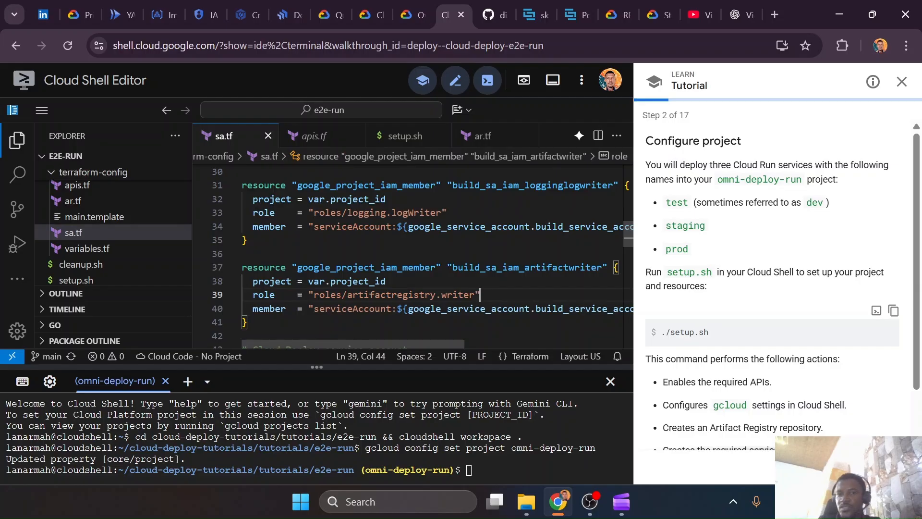
scroll(413, 255, "down", 2)
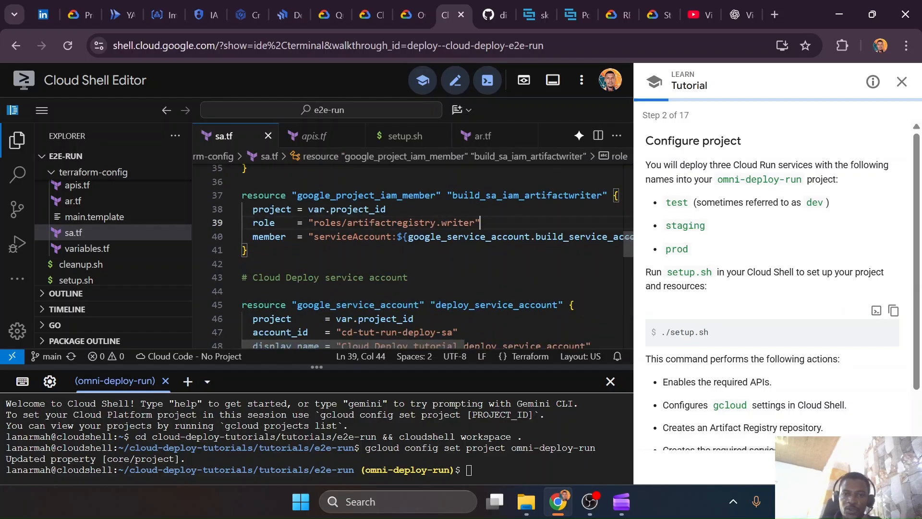
Check the roles granted to cloud-build-custom-sa on the omni-deploy-run IAM page and return to Cloud Shell Editor
left_click(244, 8)
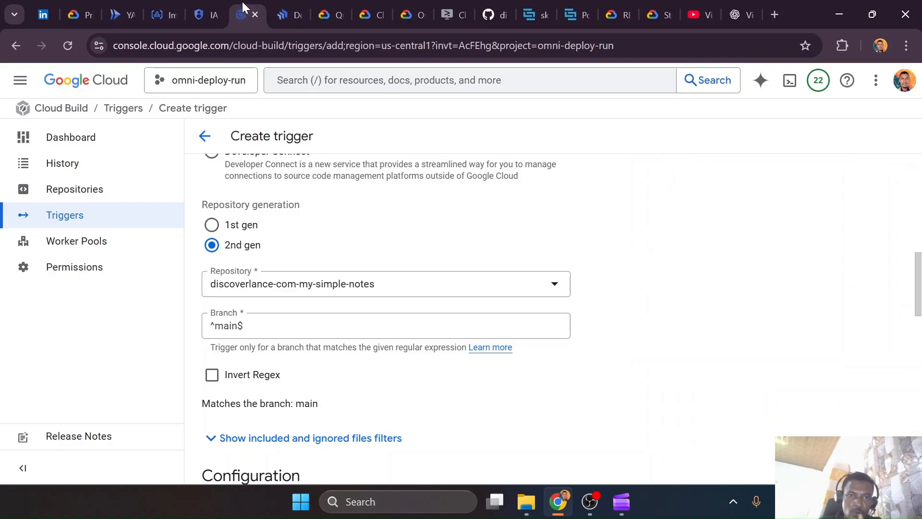
left_click(206, 15)
left_click(235, 294)
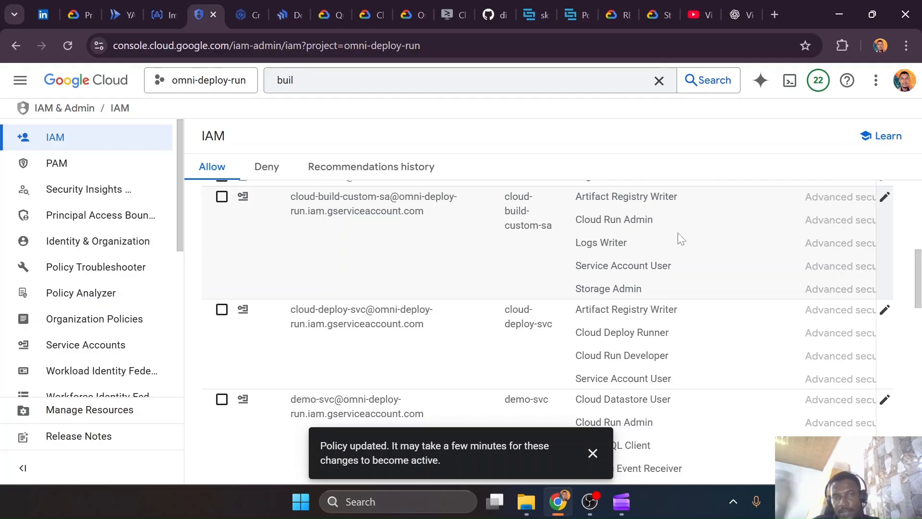
left_click(453, 14)
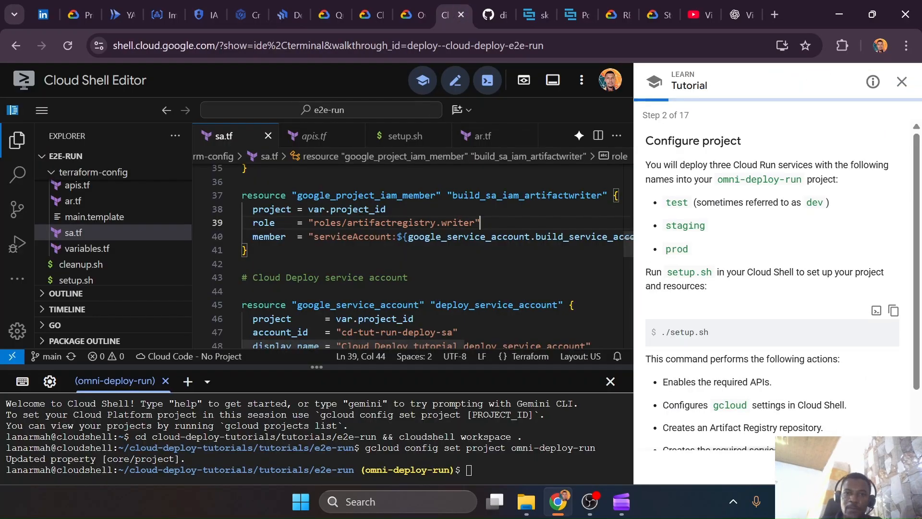
Examine the Cloud Deploy service account resource in sa.tf and its clouddeploy.jobRunner and run.developer role bindings
scroll(413, 254, "down", 2)
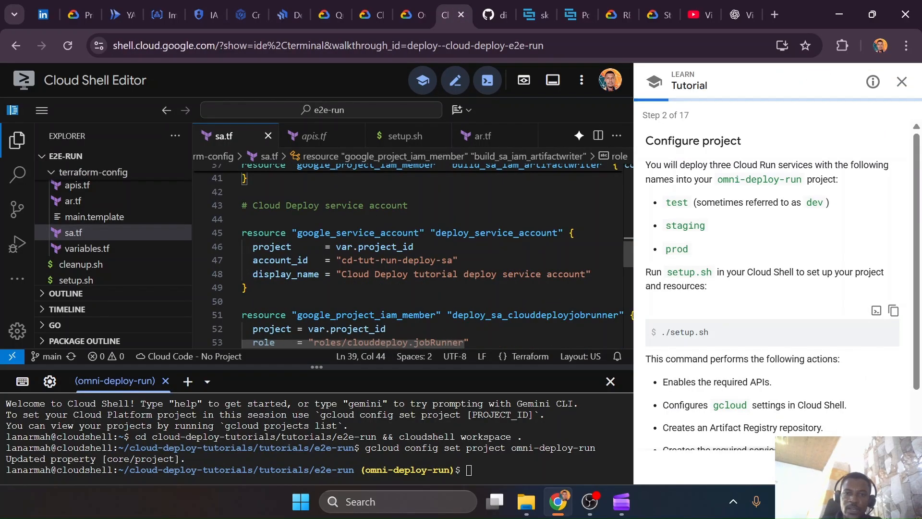
scroll(413, 254, "up", 3)
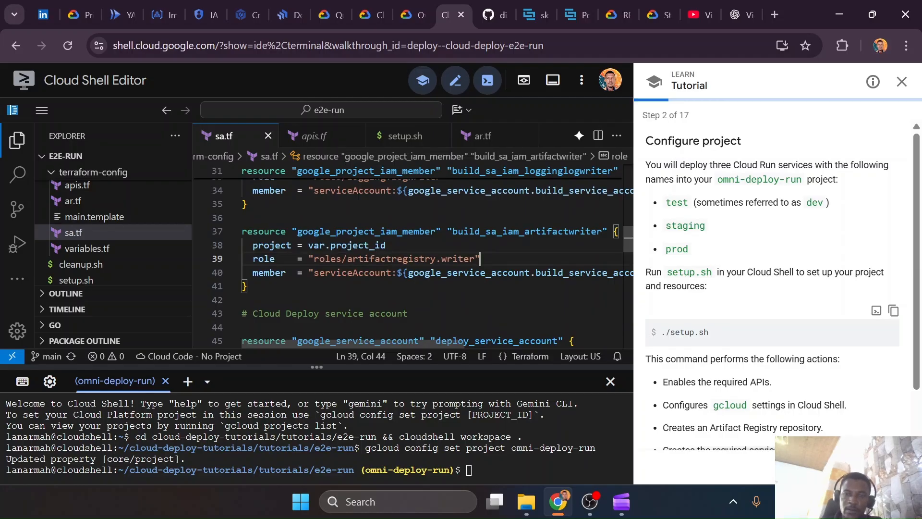
key("Down")
key("Down")
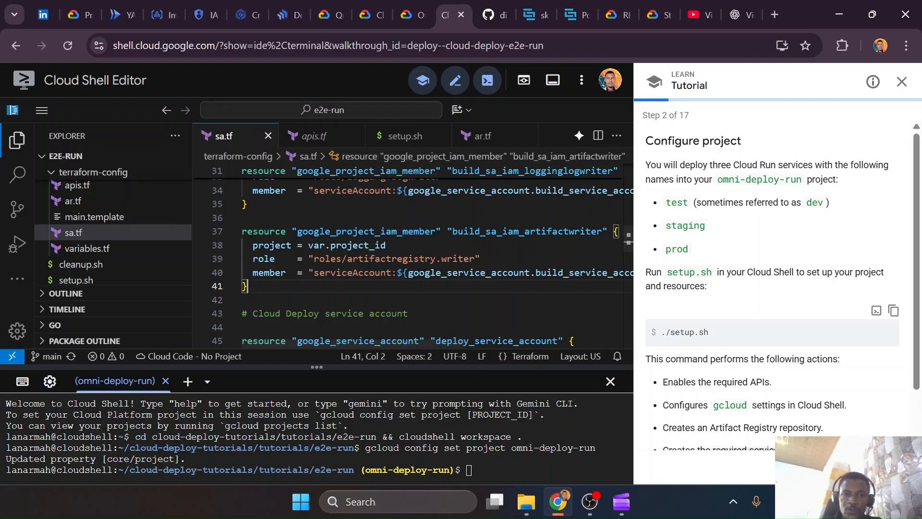
scroll(478, 343, "down", 2)
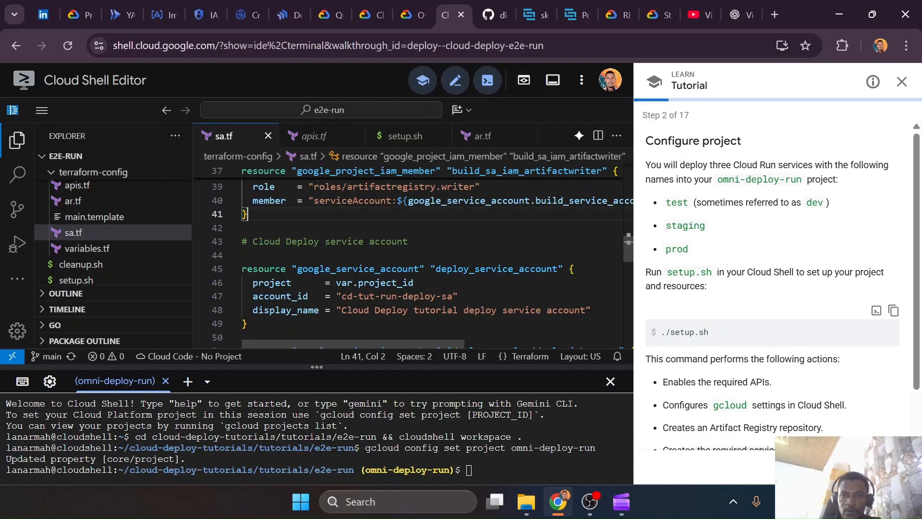
scroll(413, 255, "down", 2)
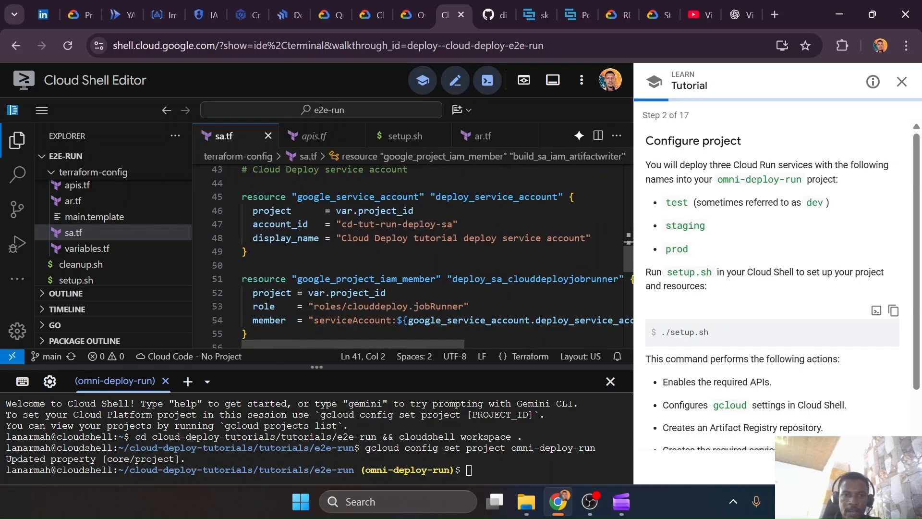
scroll(628, 238, "down", 2)
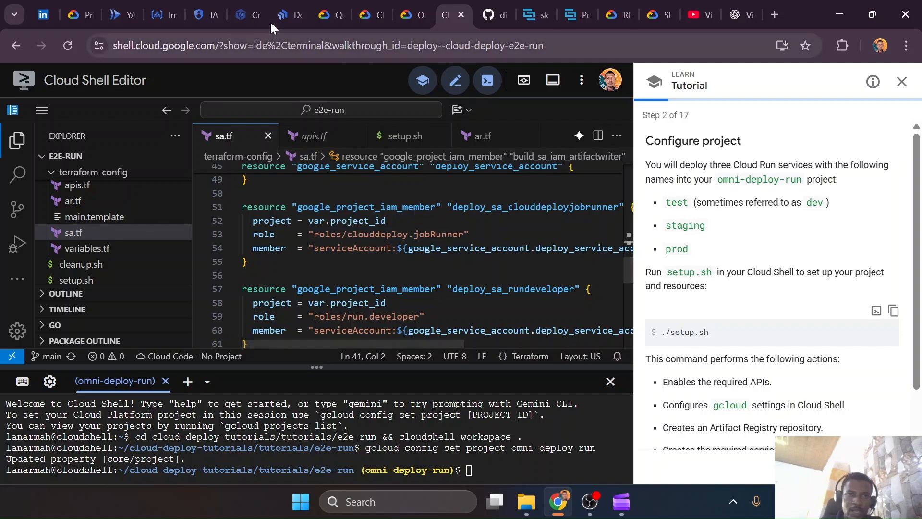
Compare the roles of cloud-deploy-svc on the IAM page with the deploy_sa_rundeveloper and deploy_sa_actas bindings in sa.tf
left_click(205, 14)
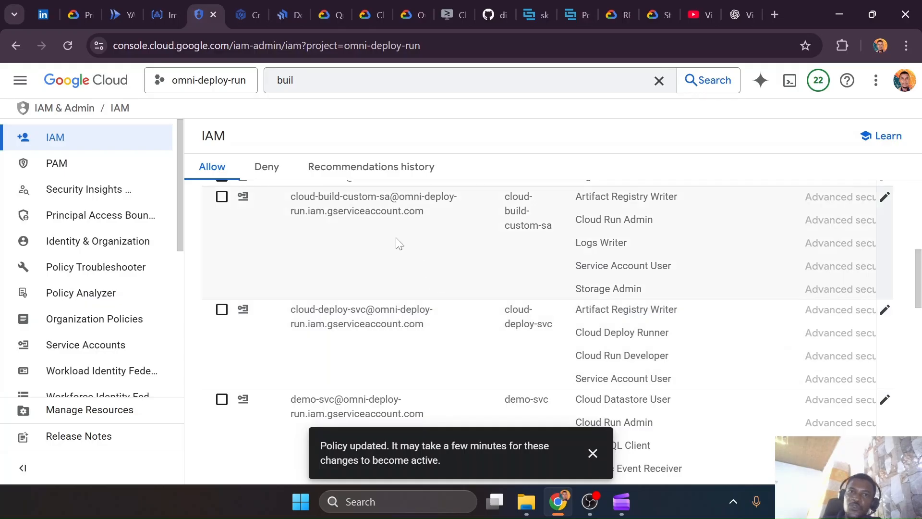
left_click(457, 12)
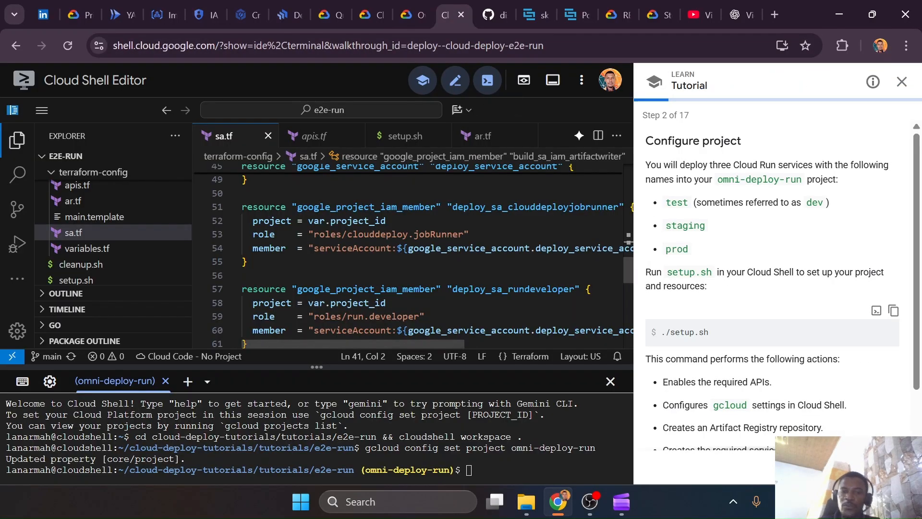
scroll(628, 239, "down", 2)
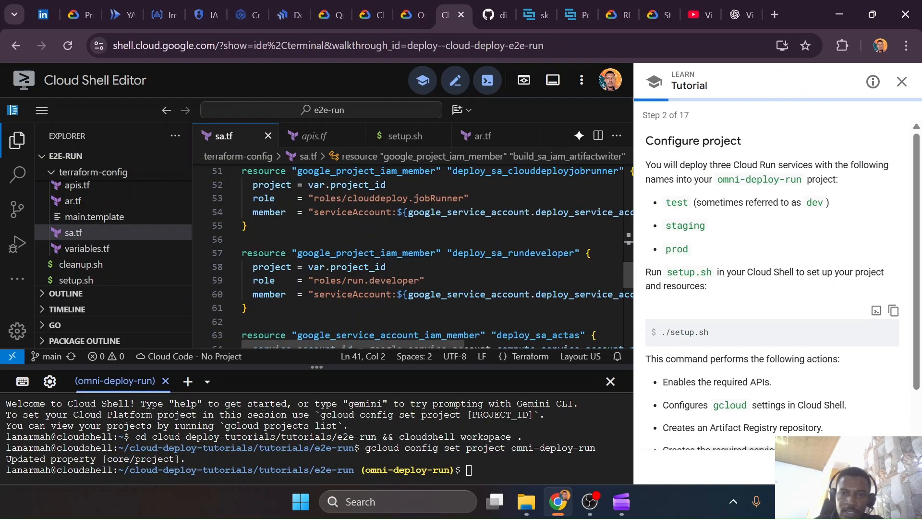
scroll(628, 239, "down", 2)
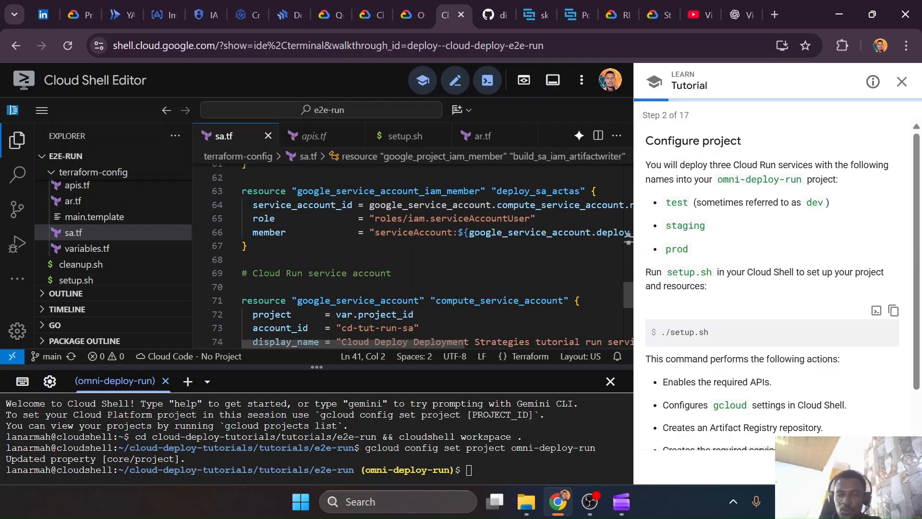
Review the Cloud Run service account resource in sa.tf and highlight the roles/logging.logWriter role in its IAM binding
scroll(628, 238, "up", 8)
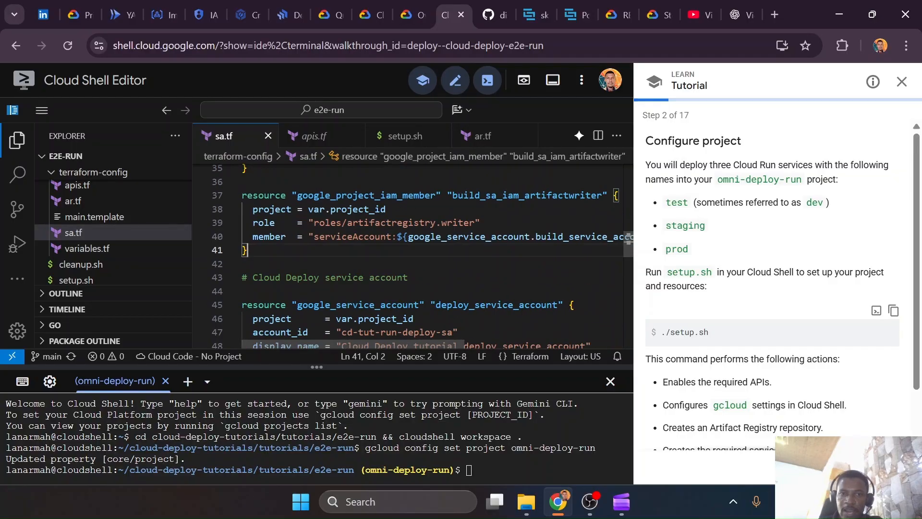
scroll(628, 238, "down", 6)
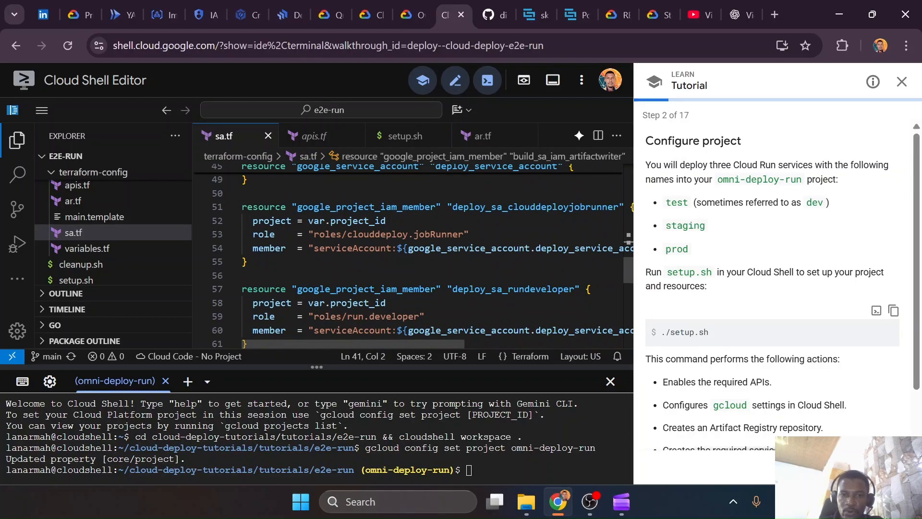
scroll(628, 239, "down", 4)
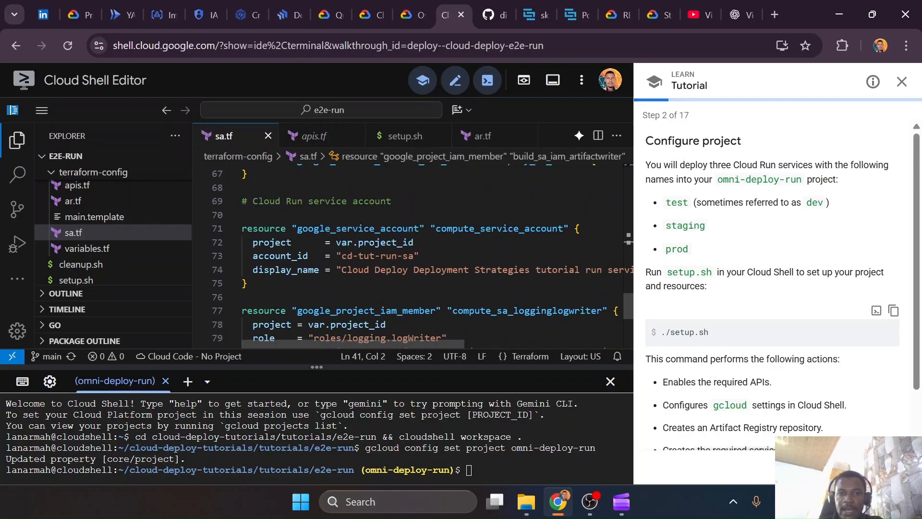
scroll(628, 238, "down", 1)
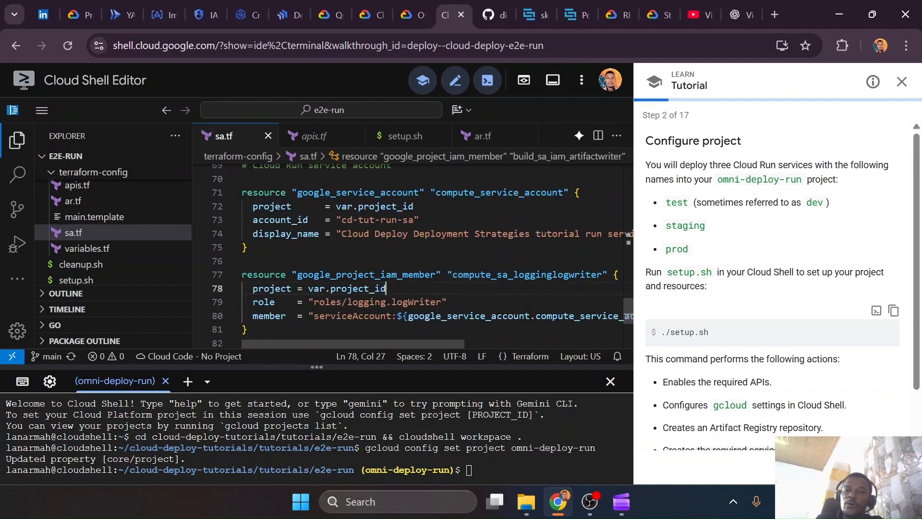
left_click(387, 288)
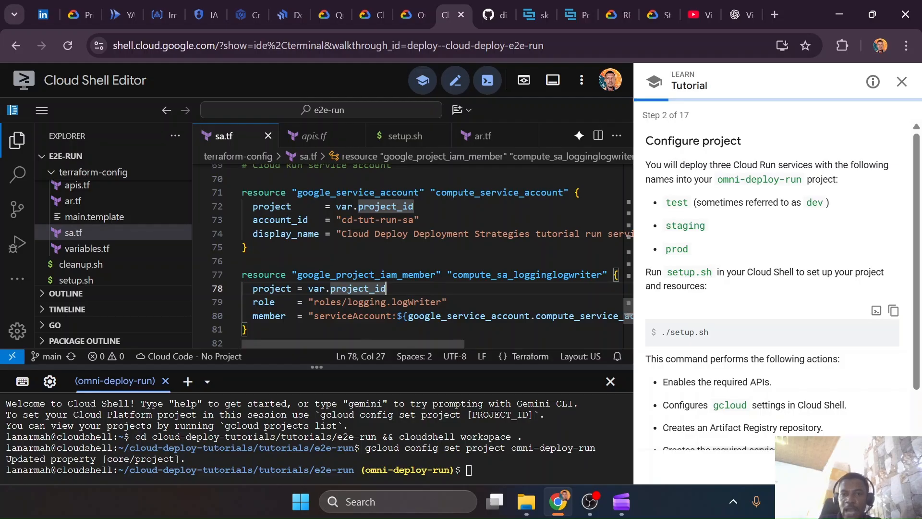
left_click(441, 302)
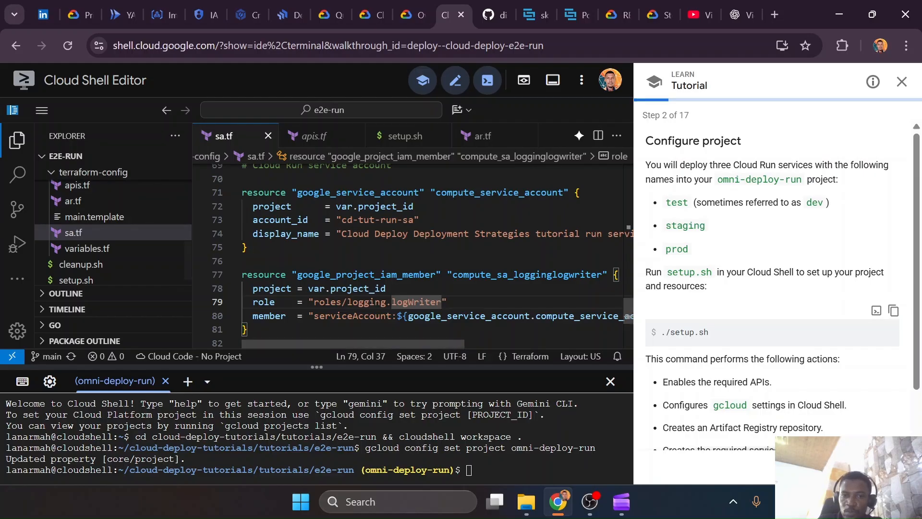
left_click_drag(313, 302, 441, 301)
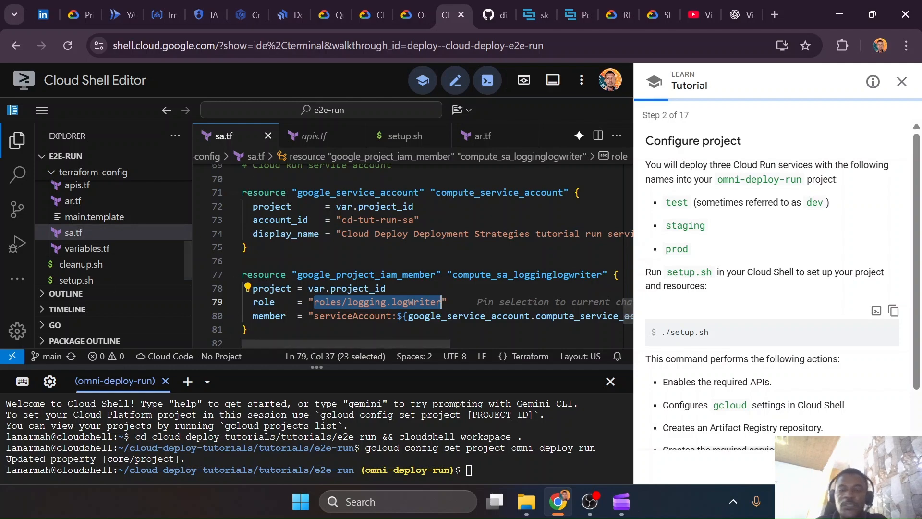
Highlight the ./setup.sh command in the tutorial, and open setup.sh to review its e2e_apps function alongside the app-config template files
scroll(805, 321, "down", 1)
left_click_drag(709, 271, 662, 271)
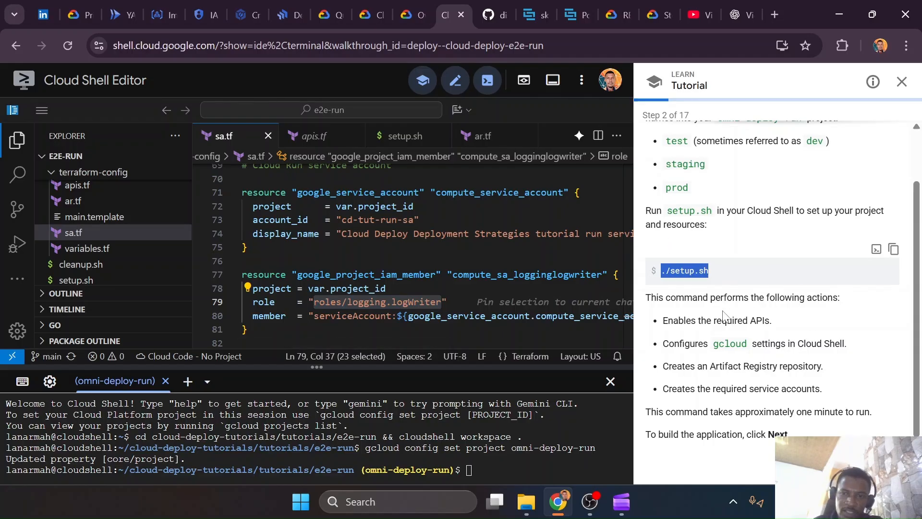
scroll(108, 272, "down", 1)
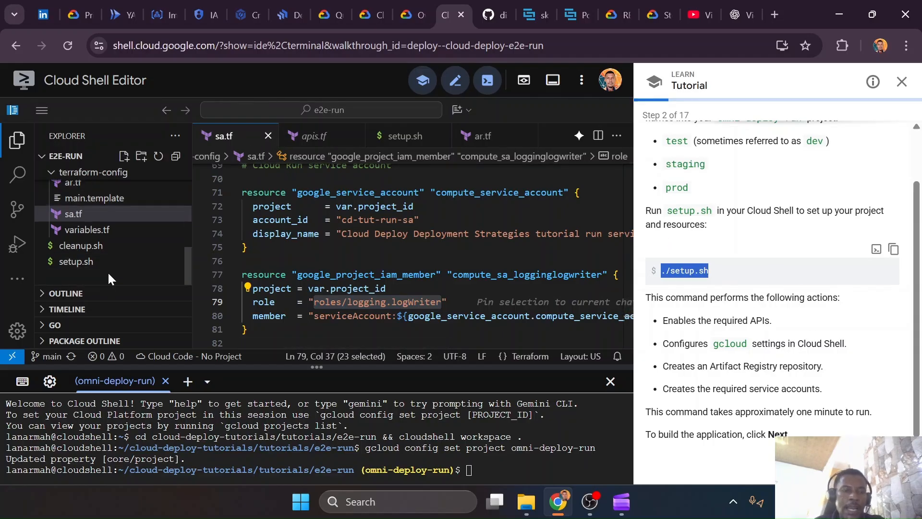
left_click(96, 261)
scroll(408, 255, "down", 5)
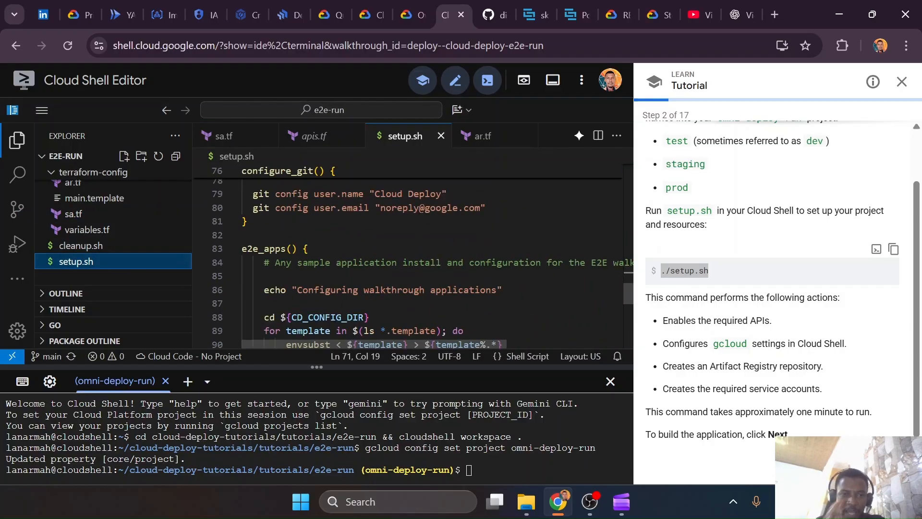
scroll(408, 264, "down", 3)
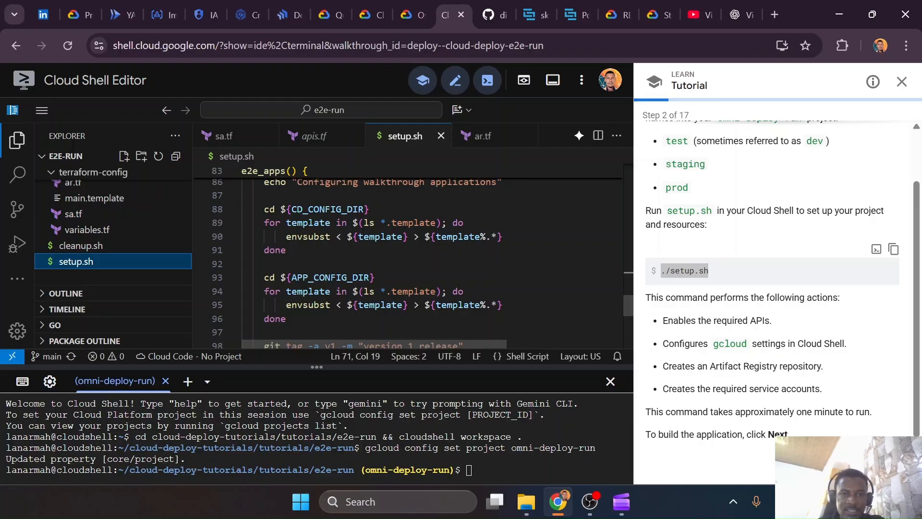
scroll(115, 226, "up", 5)
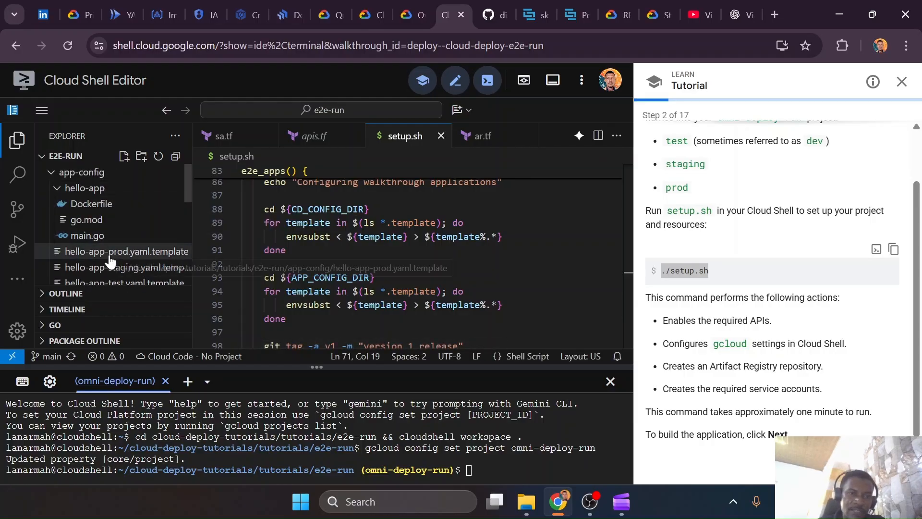
scroll(116, 251, "down", 1)
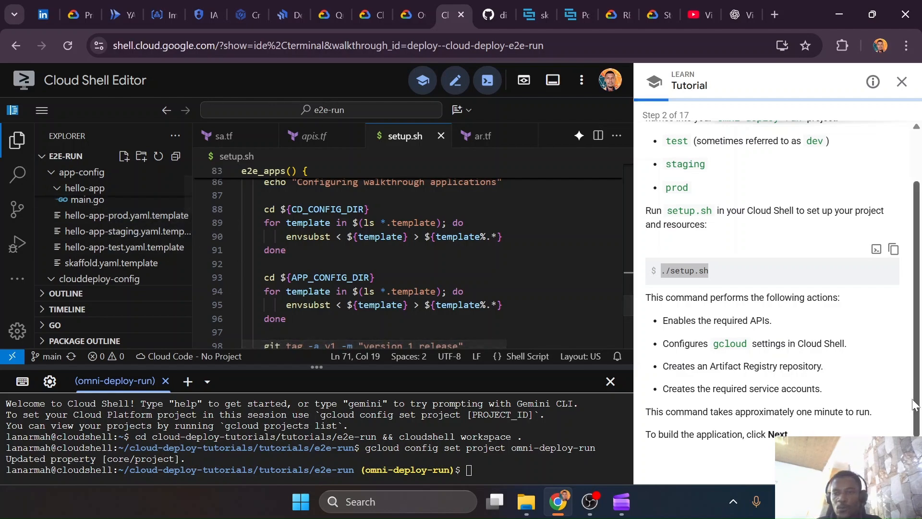
Advance the tutorial to step 3, Build the application, and read its section on building with Skaffold
left_click(887, 466)
scroll(710, 212, "down", 2)
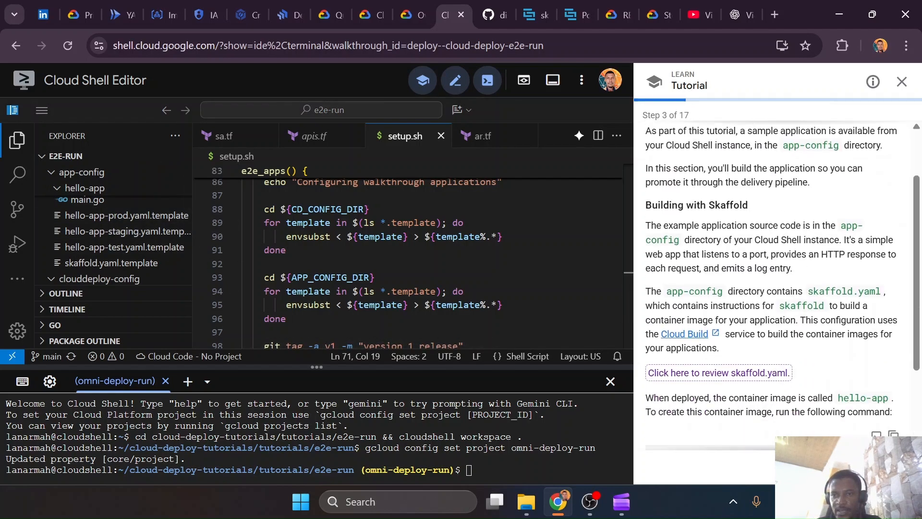
scroll(778, 182, "up", 2)
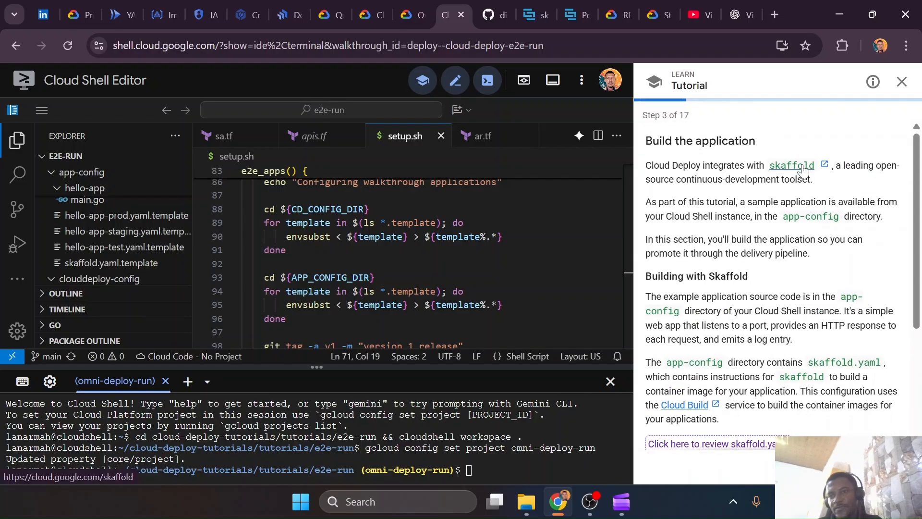
Open the Installing Skaffold page in the Skaffold documentation and review the standalone binary instructions for Windows and gcloud
left_click(548, 21)
scroll(50, 301, "up", 3)
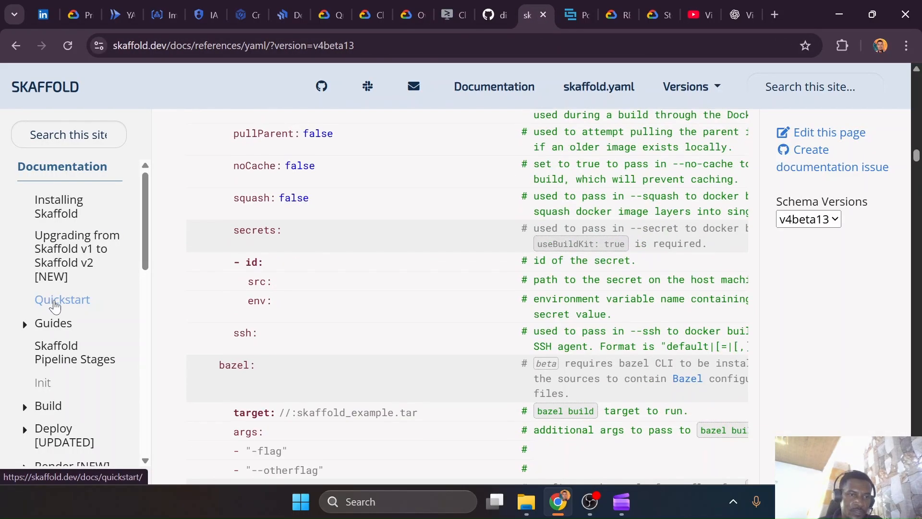
left_click(63, 210)
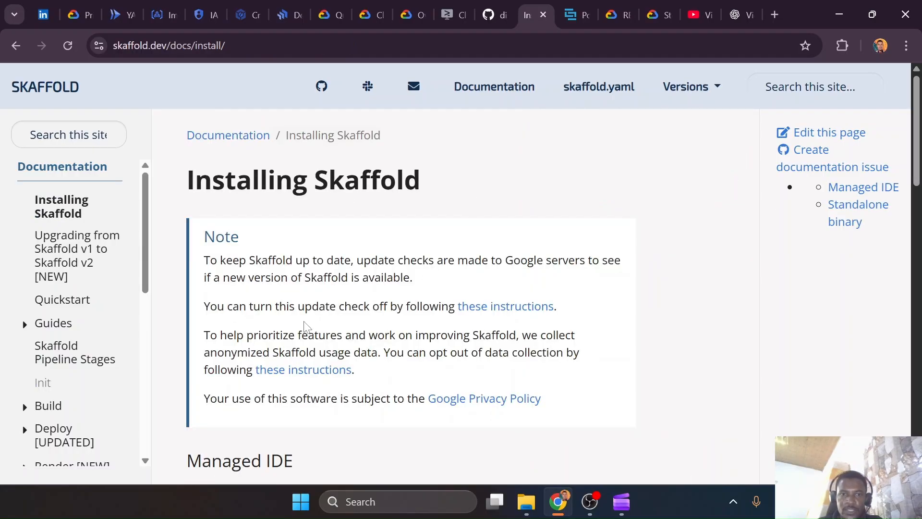
scroll(283, 214, "down", 6)
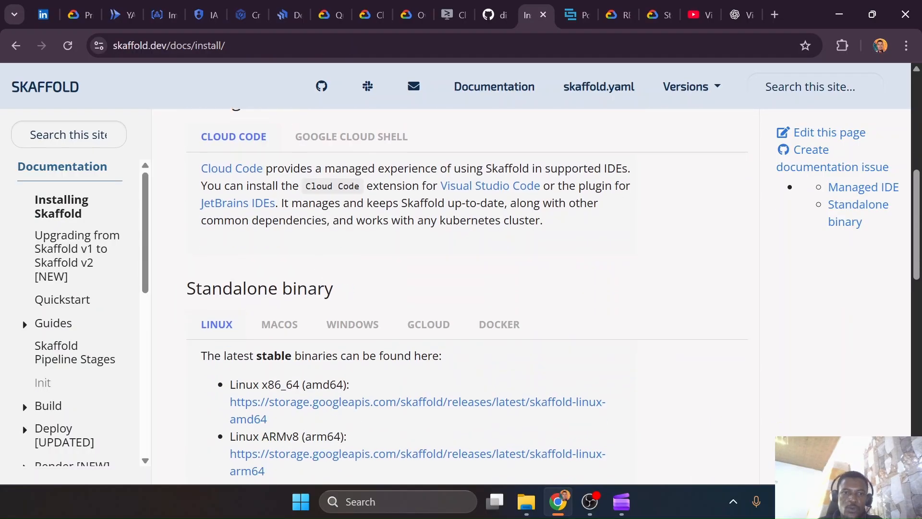
scroll(282, 189, "down", 3)
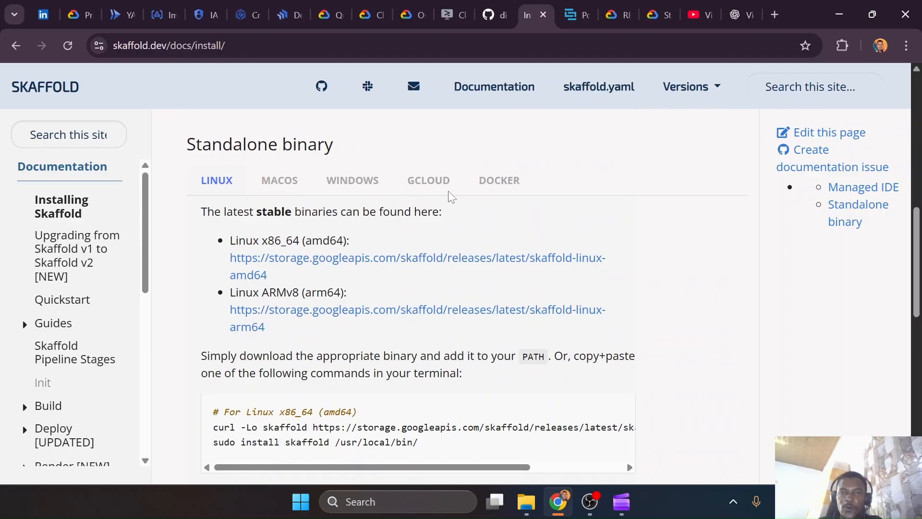
left_click(330, 186)
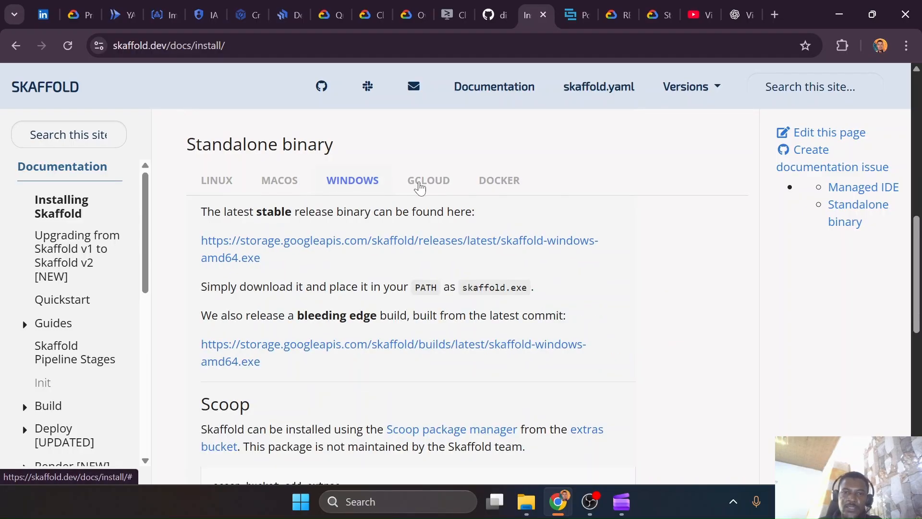
left_click(419, 187)
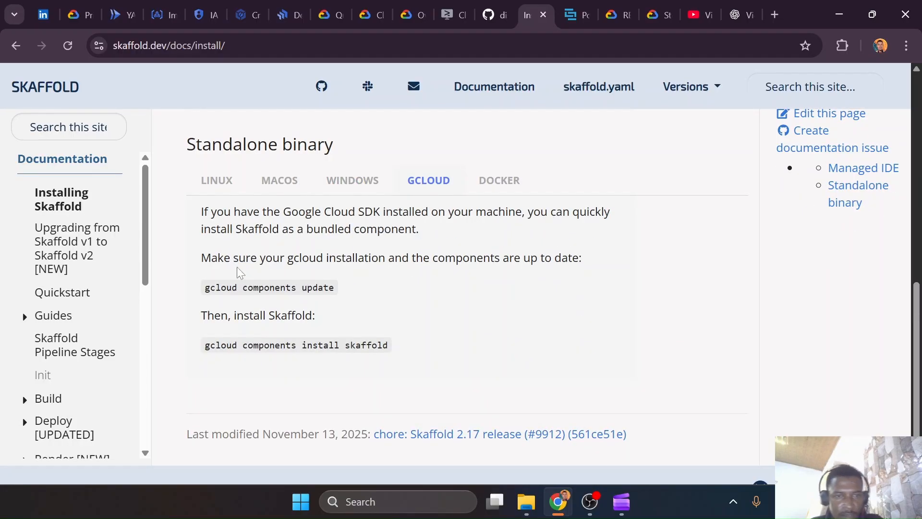
Highlight the Google Cloud SDK bundled-component note and the gcloud components install skaffold command in the gcloud instructions
left_click_drag(195, 212, 451, 224)
left_click(451, 224)
left_click_drag(397, 342, 493, 350)
left_click(226, 327)
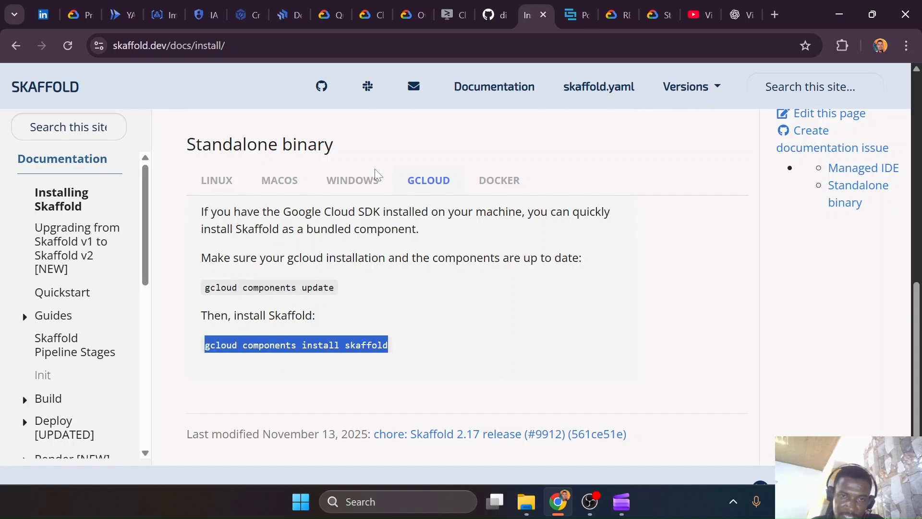
Compare the Windows install instructions with the gcloud ones, highlighting the gcloud components update and gcloud components install skaffold commands
left_click(361, 182)
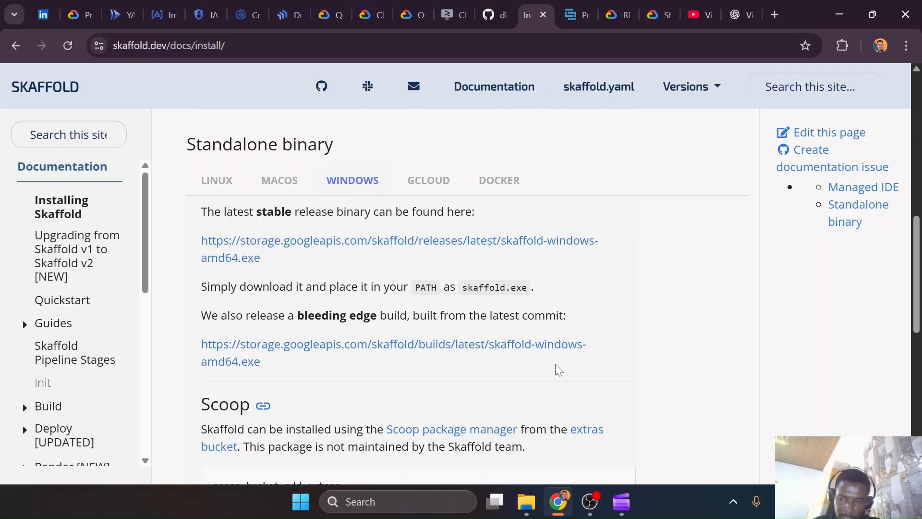
left_click(430, 182)
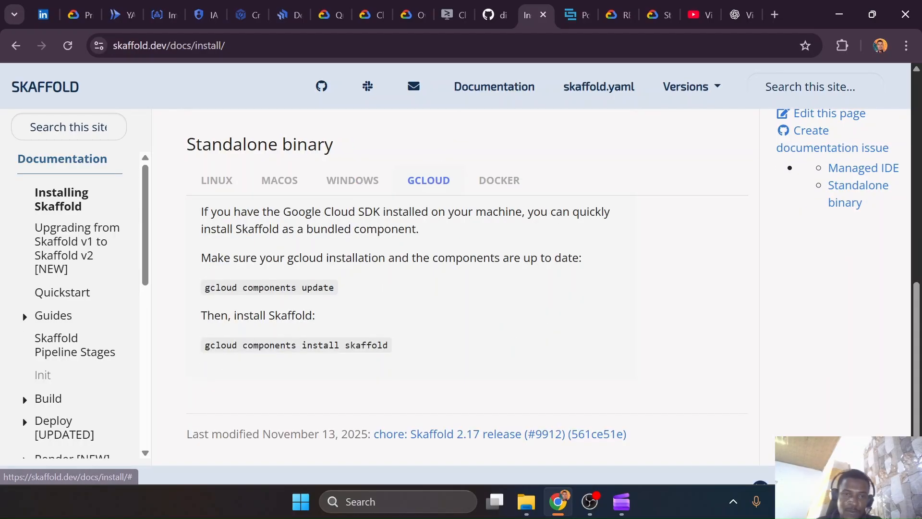
left_click_drag(197, 346, 378, 357)
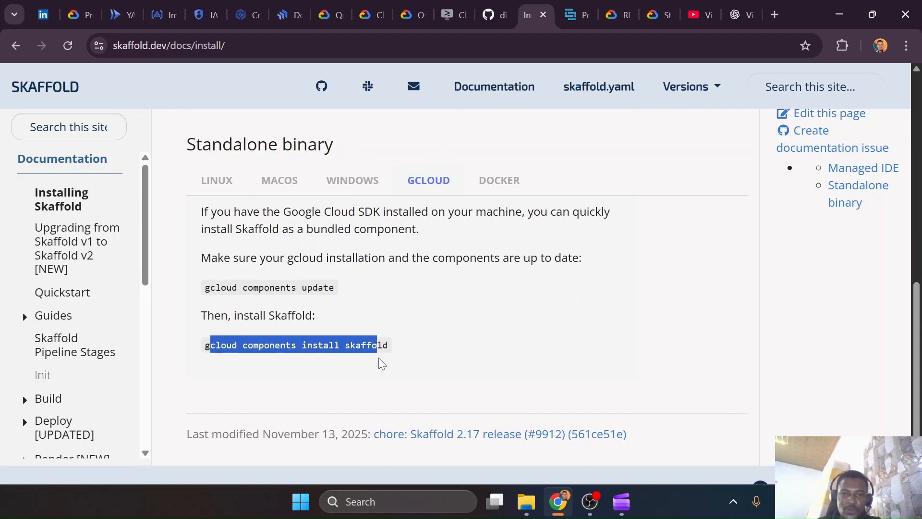
left_click(378, 357)
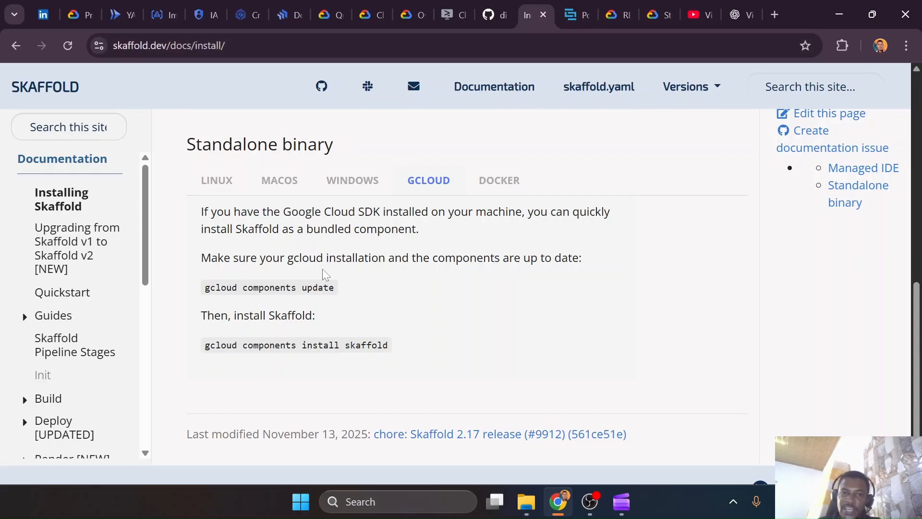
left_click_drag(335, 288, 204, 294)
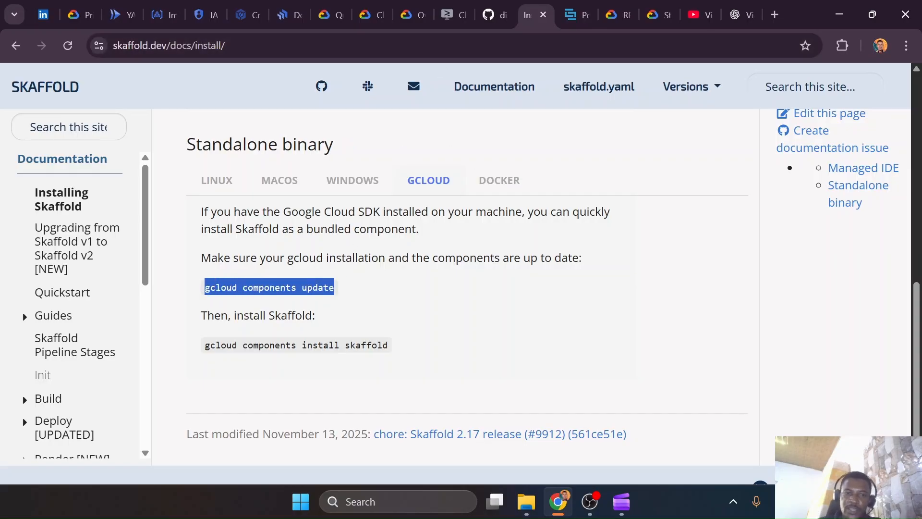
left_click_drag(202, 349, 370, 357)
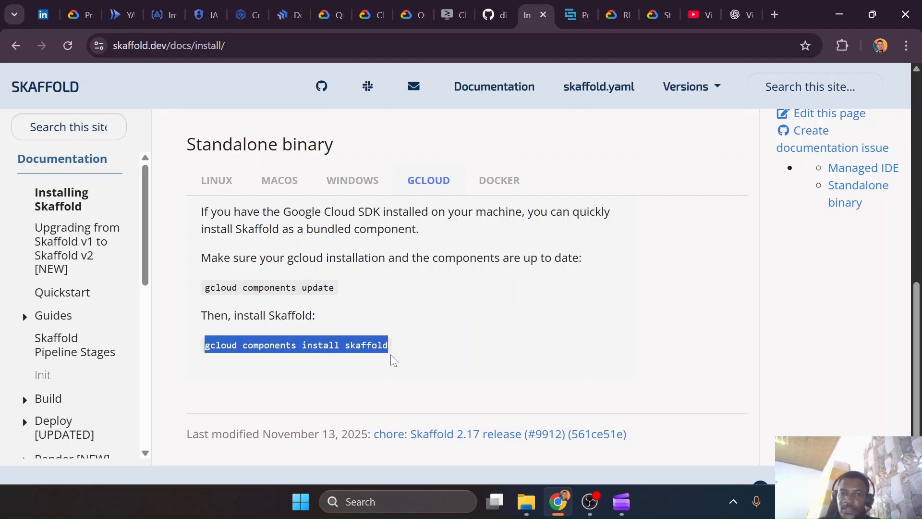
left_click(409, 273)
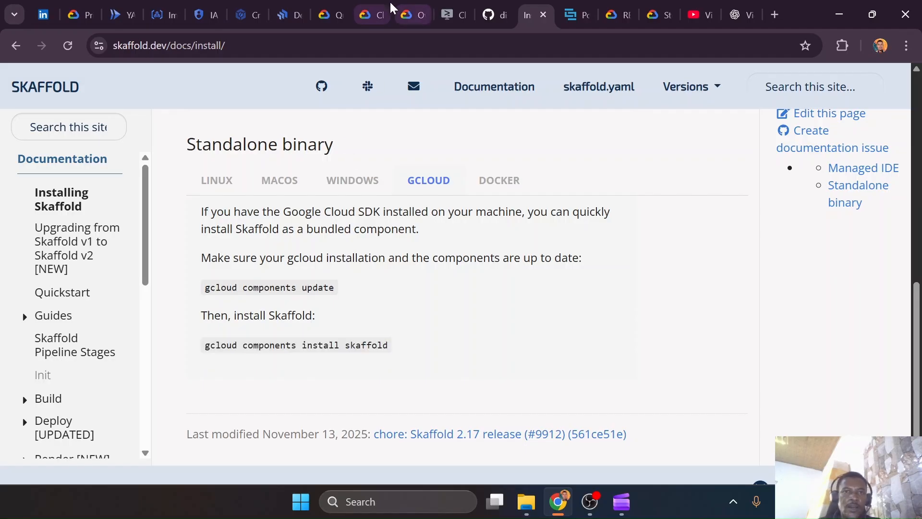
Return to the Cloud Shell tutorial and read step 3 through to the skaffold build command for the hello-app container image
left_click(364, 7)
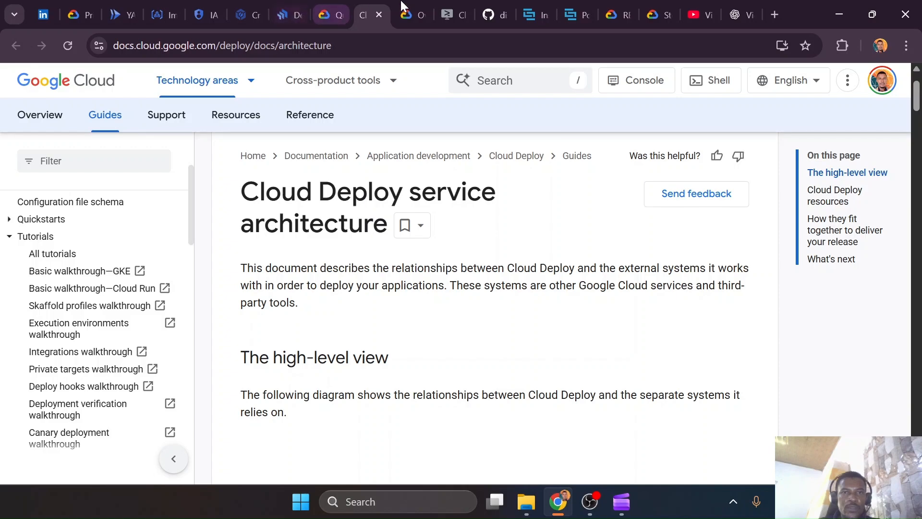
left_click(447, 15)
scroll(771, 274, "down", 2)
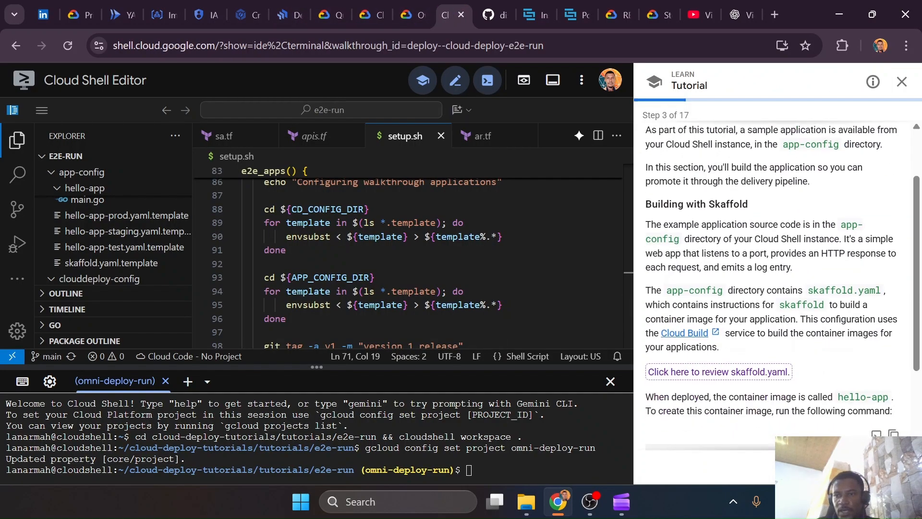
scroll(770, 274, "down", 2)
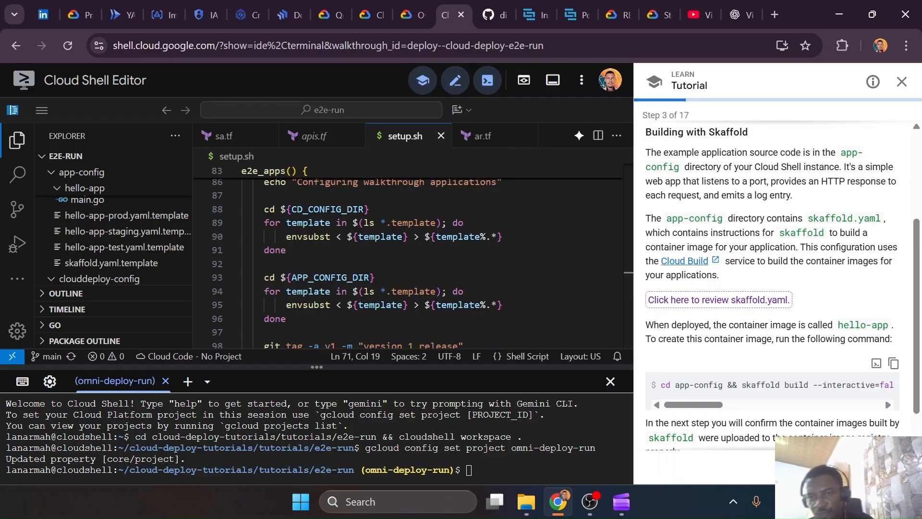
scroll(771, 273, "up", 4)
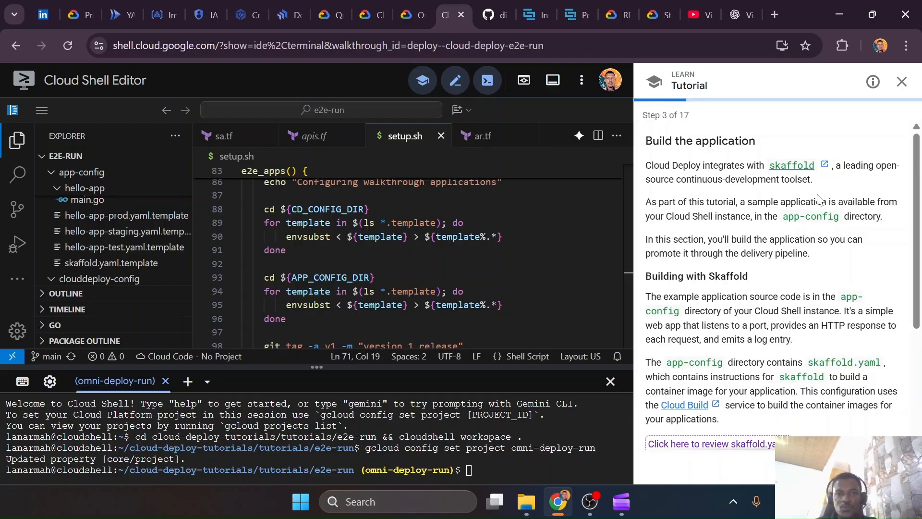
scroll(804, 262, "down", 4)
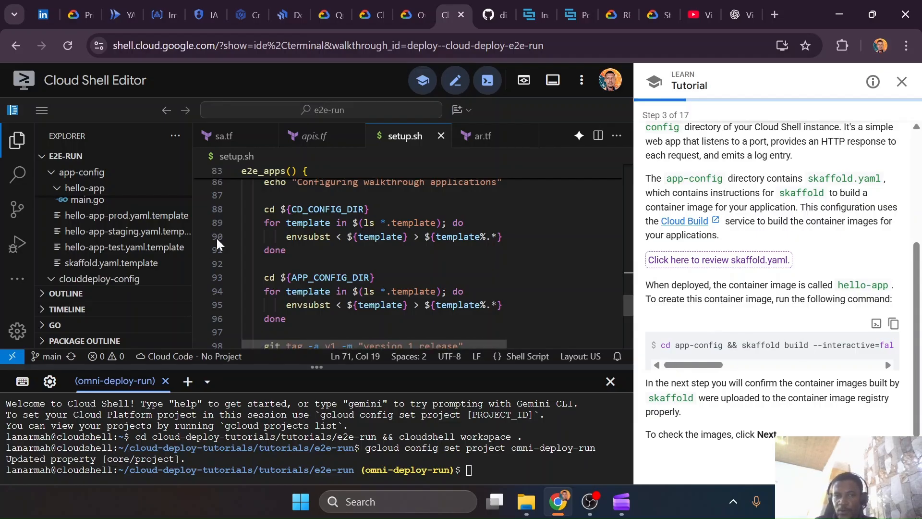
Open skaffold.yaml.template from the app-config folder to view its hello-app build artifacts
scroll(98, 224, "up", 1)
scroll(96, 221, "down", 3)
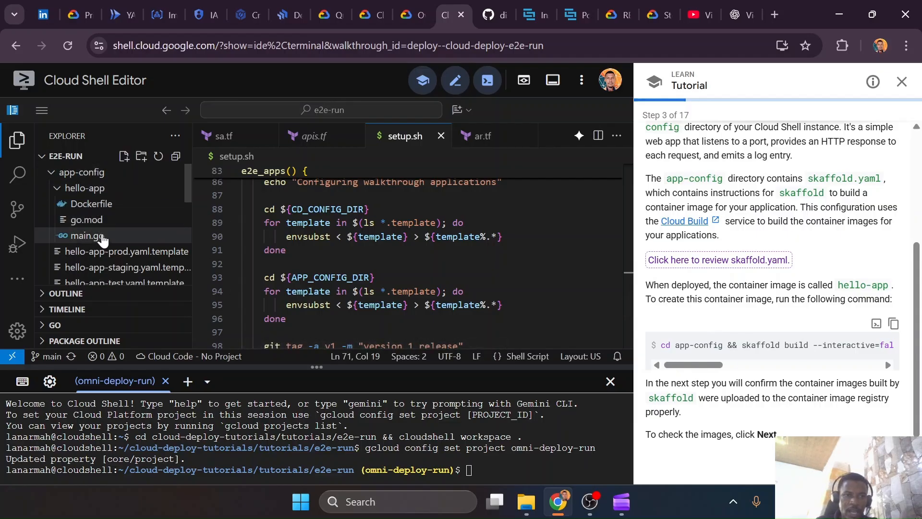
left_click(101, 263)
left_click(100, 266)
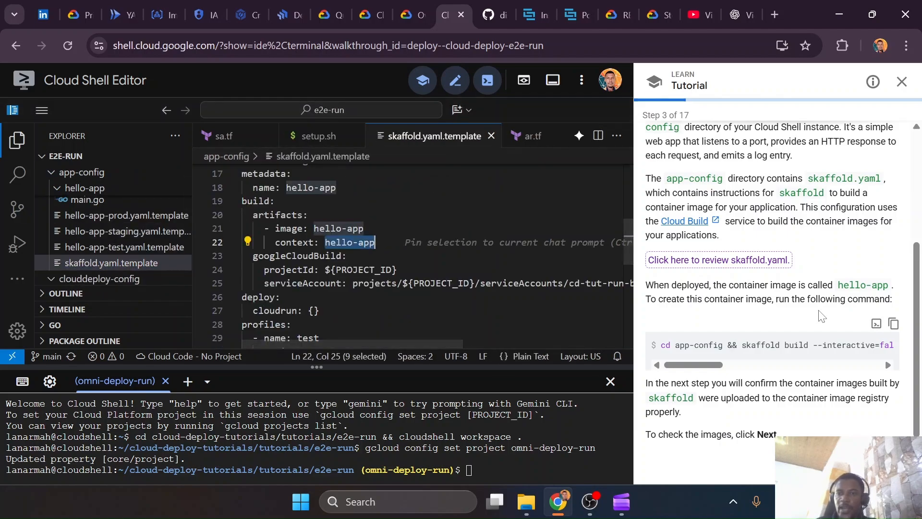
Switch to VS Code, open skaffold.yaml from the clouddeploy folder of my-simple-notes, and close cloudbuild.yaml
key("ctrl+super+Right")
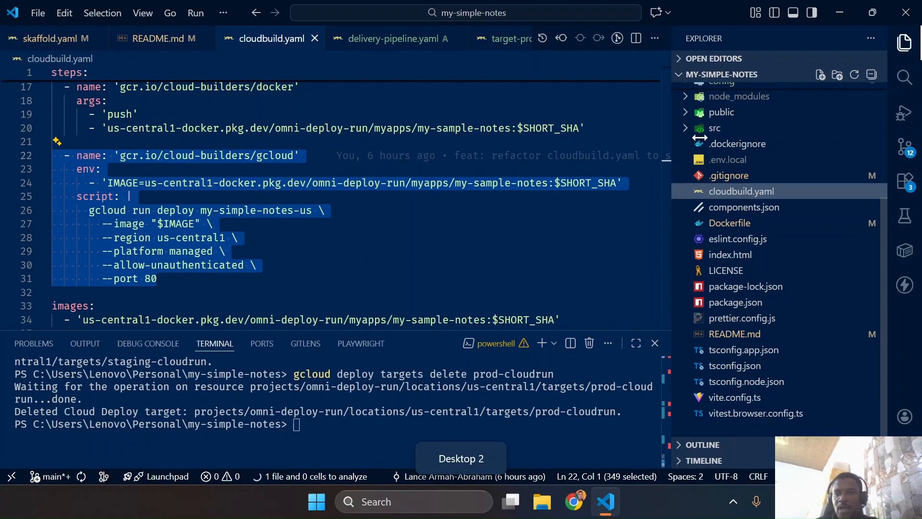
scroll(762, 159, "up", 4)
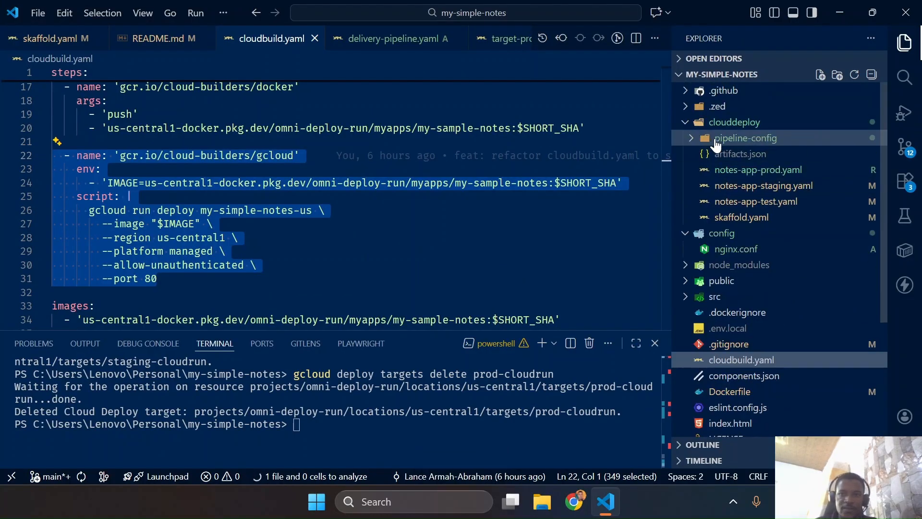
left_click(731, 223)
left_click(276, 152)
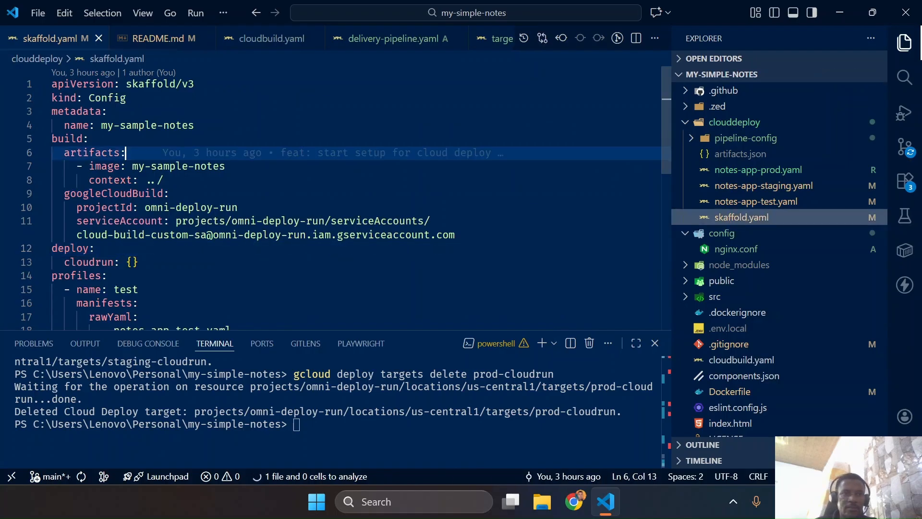
left_click(311, 39)
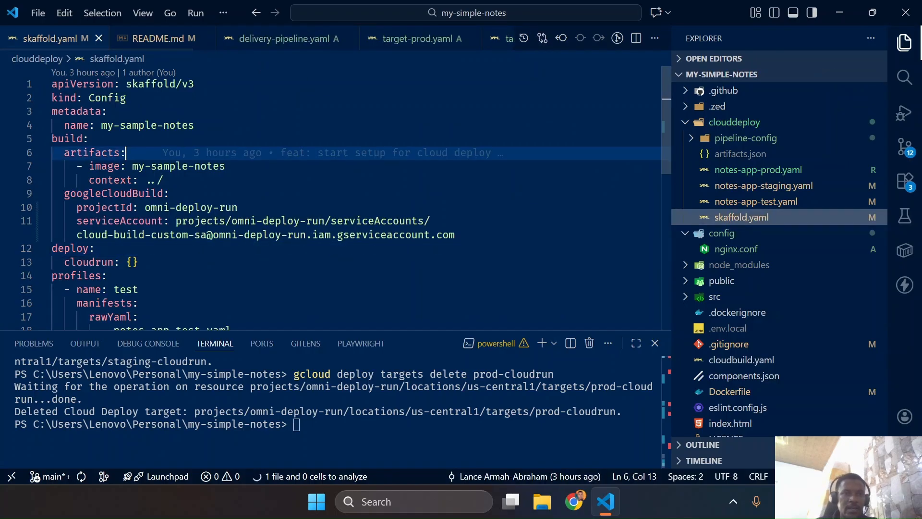
Switch back to the Skaffold documentation in Chrome and open the skaffold.yaml page under References
key("ctrl+super+Left")
left_click(531, 14)
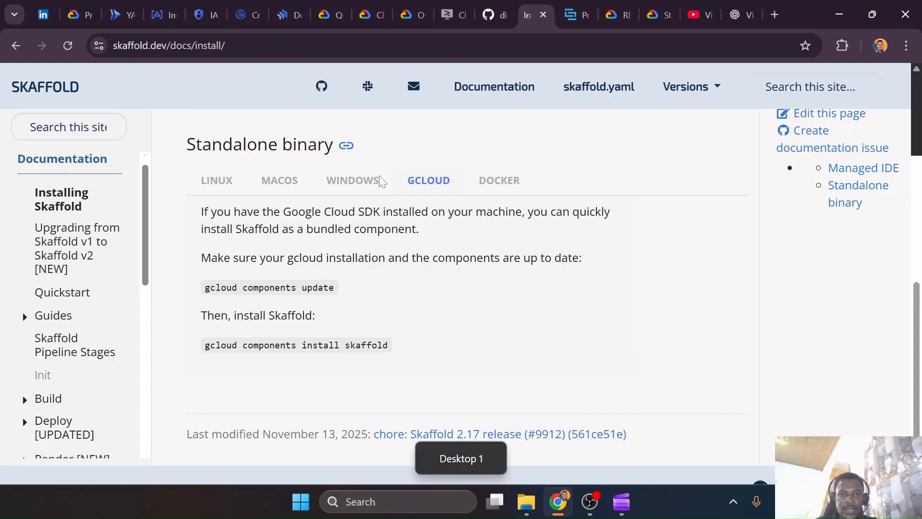
scroll(76, 290, "down", 4)
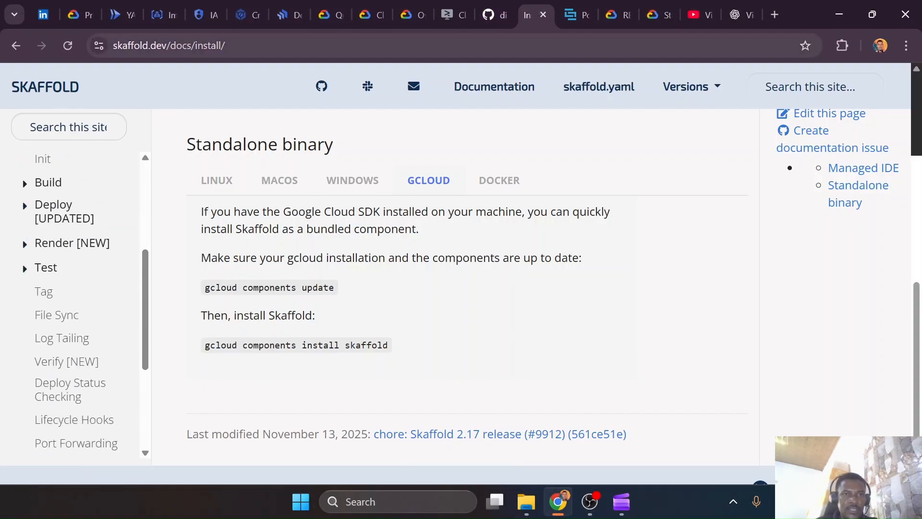
scroll(62, 282, "down", 4)
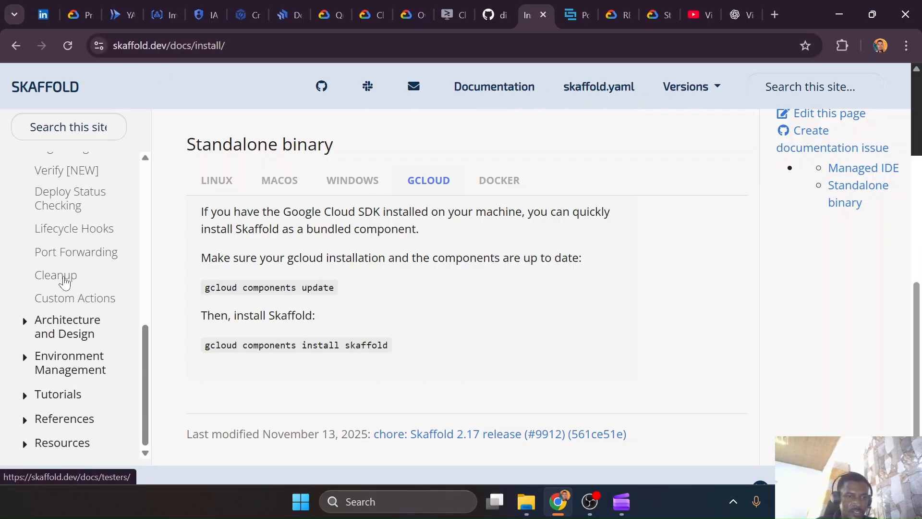
left_click(25, 419)
scroll(39, 413, "down", 3)
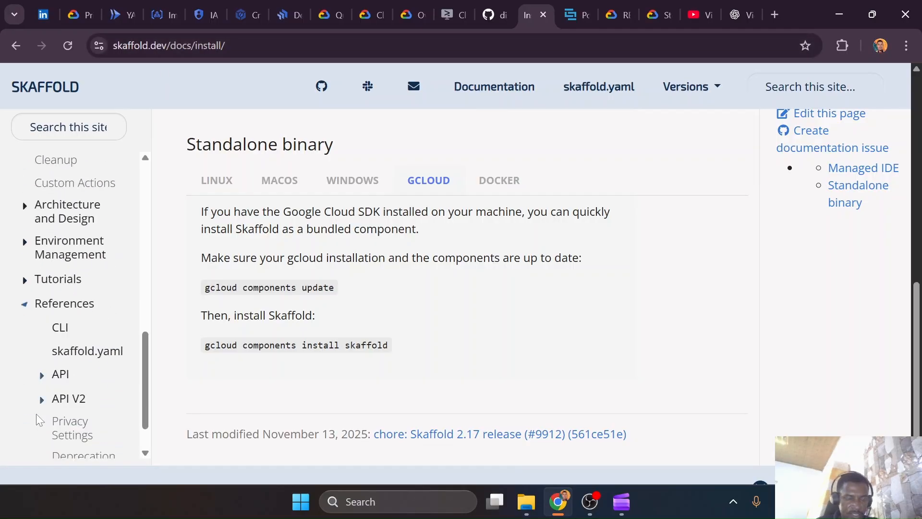
left_click(64, 304)
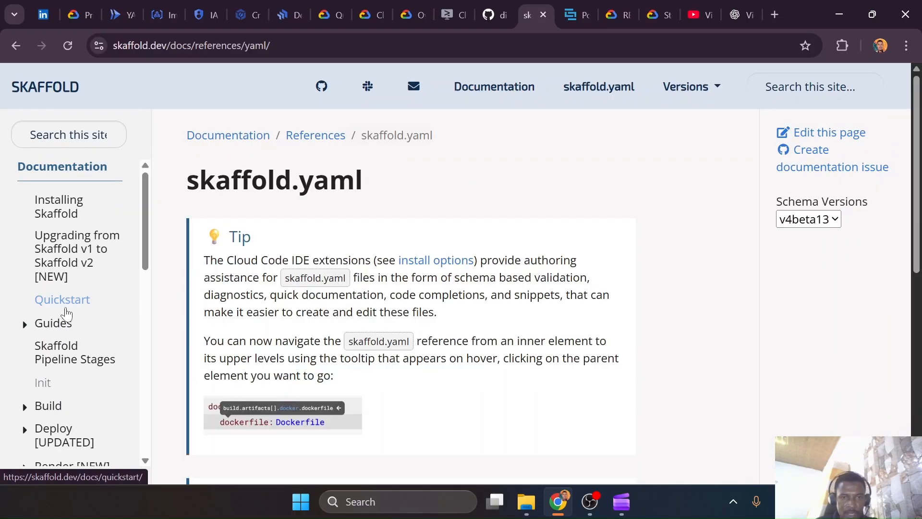
Examine the skaffold.yaml schema reference, from apiVersion and metadata through the requires section to the build artifact sync options
scroll(274, 216, "down", 8)
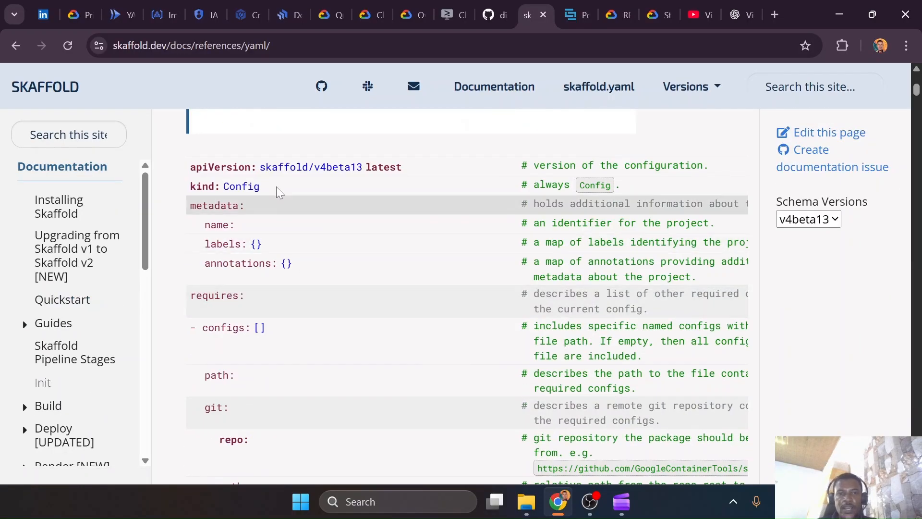
scroll(262, 354, "down", 9)
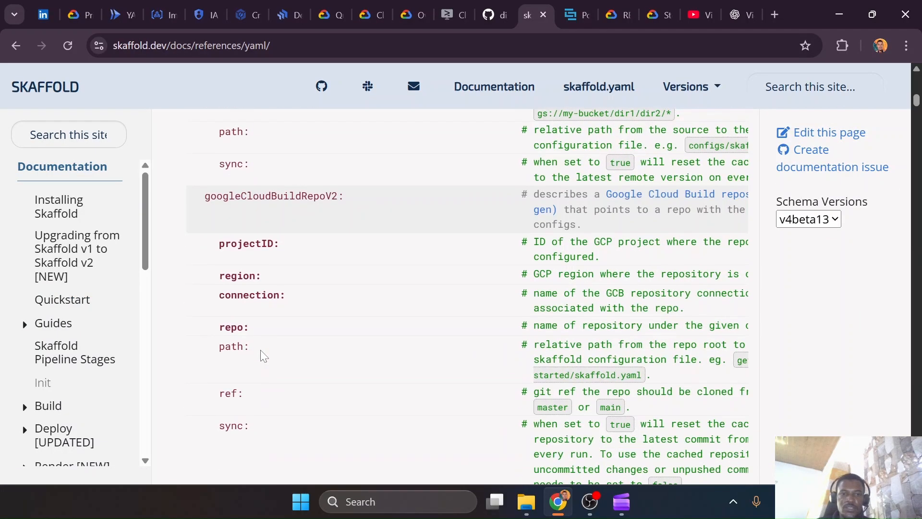
scroll(260, 351, "up", 3)
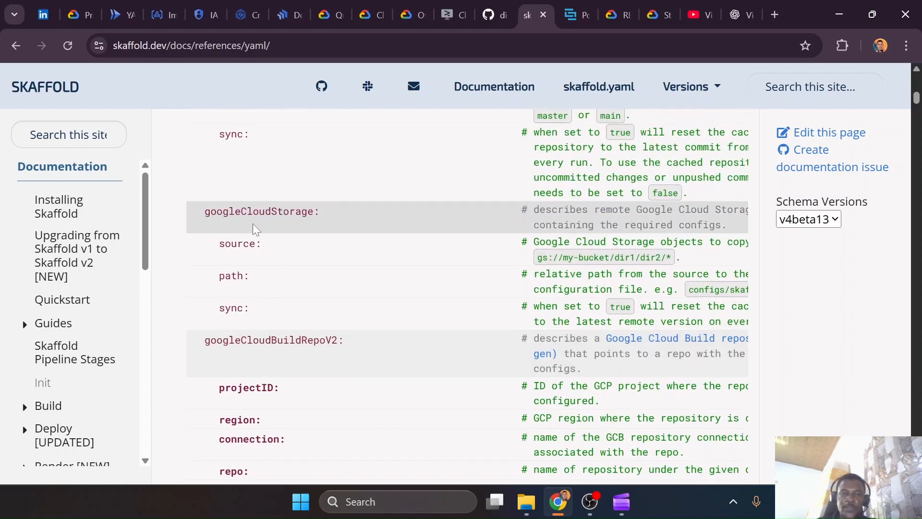
scroll(347, 276, "down", 10)
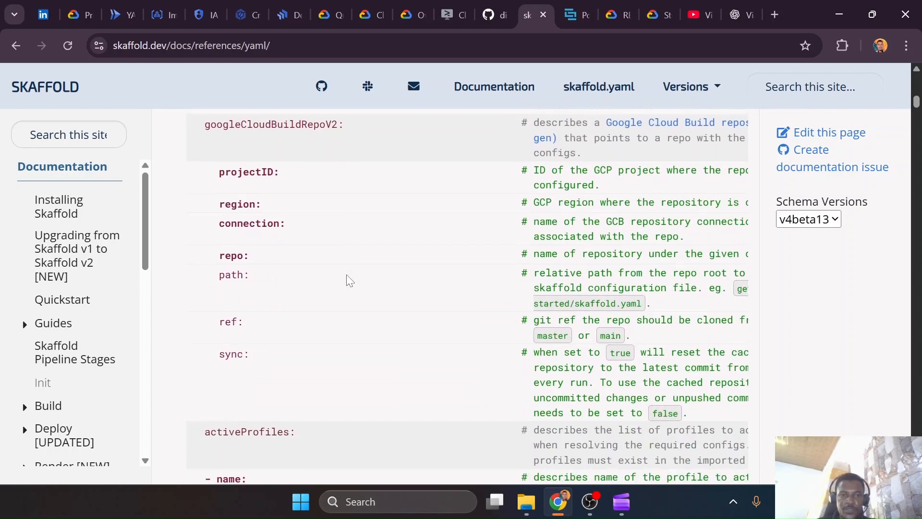
scroll(347, 276, "down", 15)
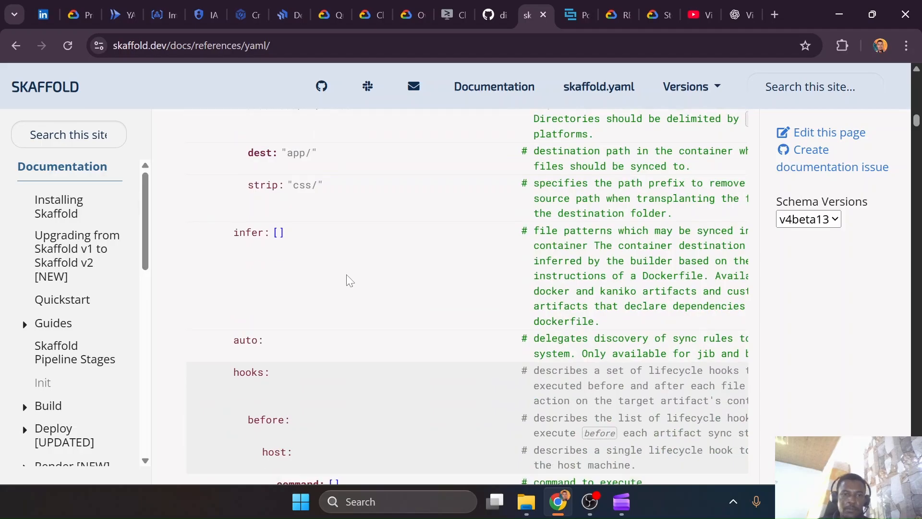
Examine the build section of the skaffold.yaml schema reference, covering the Docker, Jib, kaniko and buildpacks options
scroll(346, 275, "down", 15)
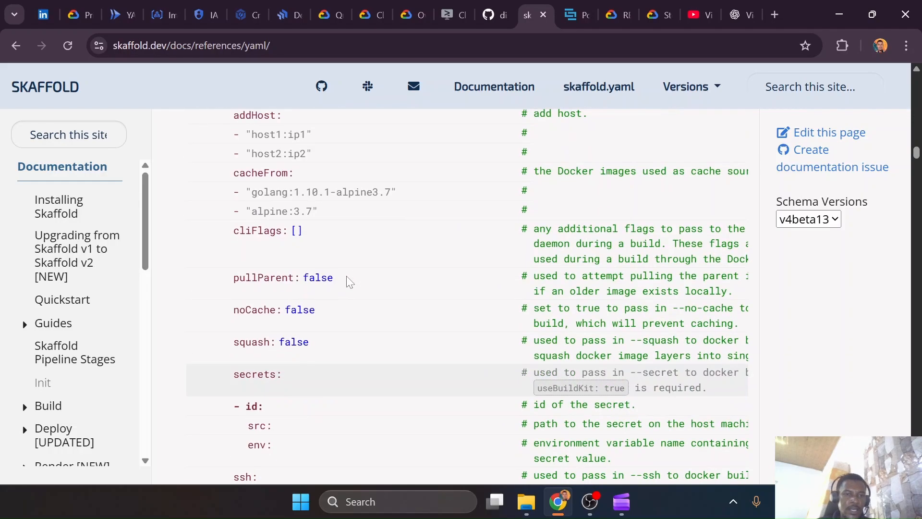
scroll(347, 280, "down", 15)
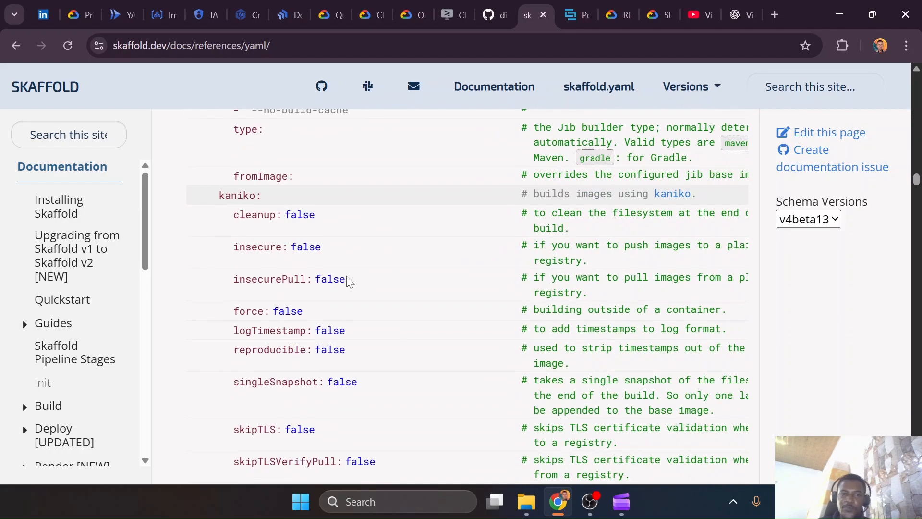
scroll(347, 281, "down", 15)
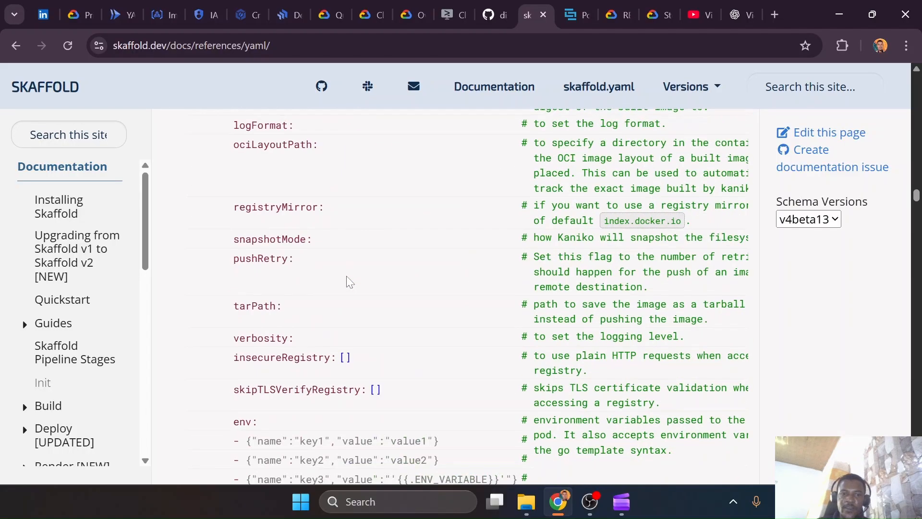
scroll(346, 275, "down", 10)
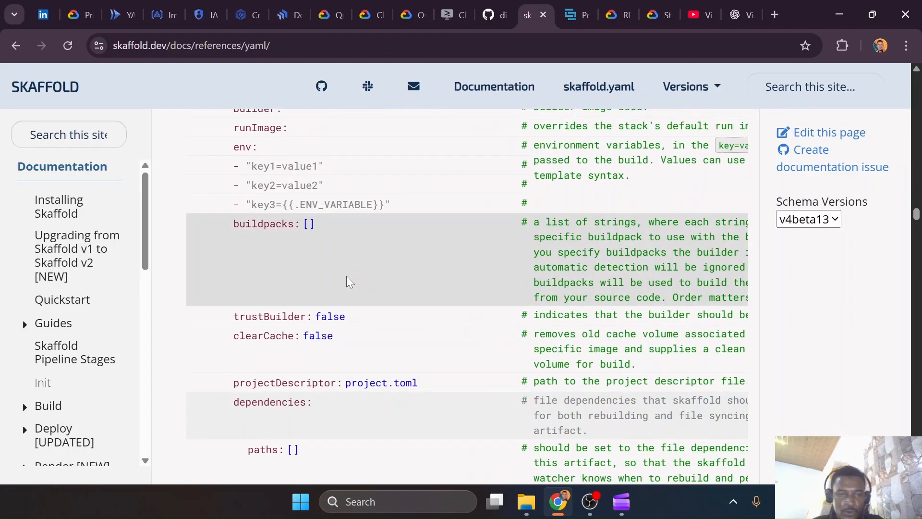
Switch to VS Code and review the metadata name, artifact image and build context in skaffold.yaml, highlighting each value
key("alt+Tab")
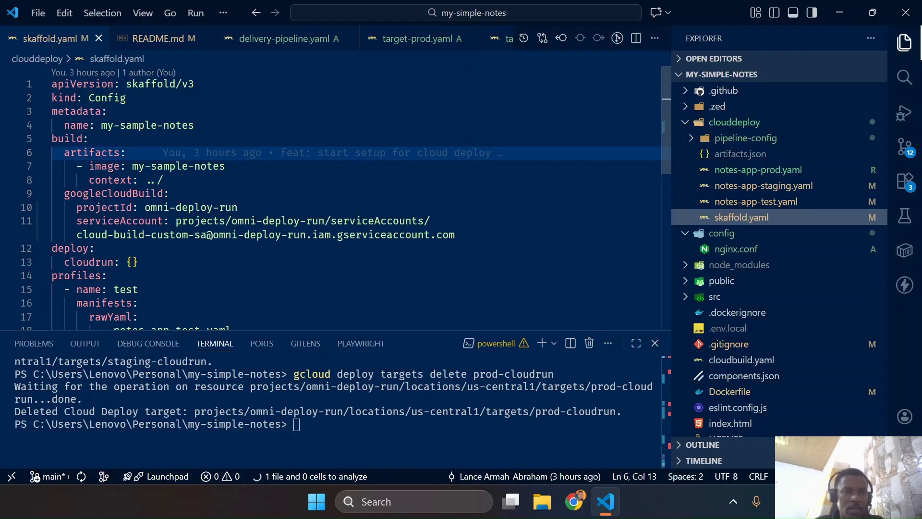
double_click(94, 166)
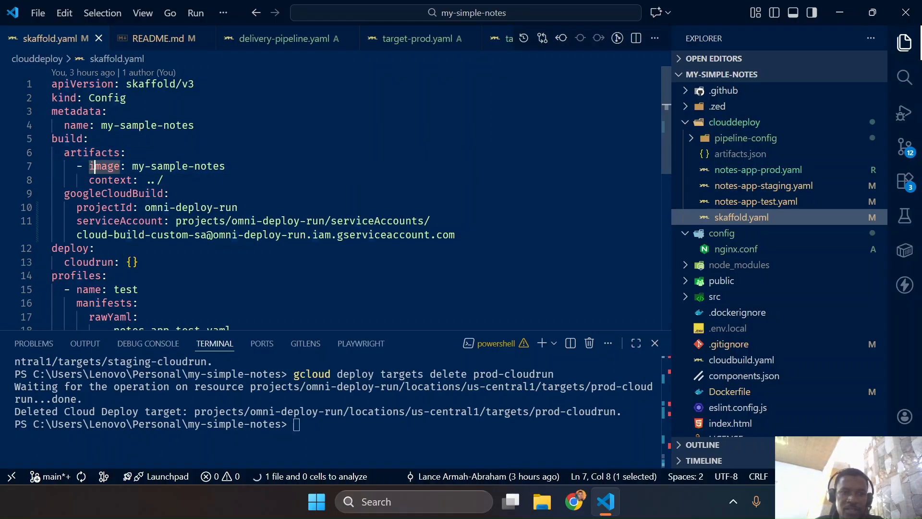
left_click_drag(132, 167, 225, 166)
left_click(126, 153)
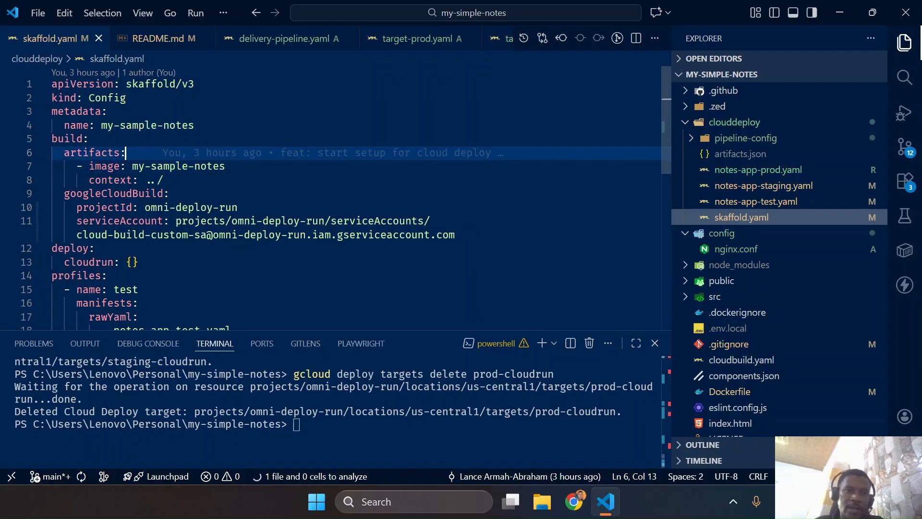
left_click_drag(102, 126, 194, 125)
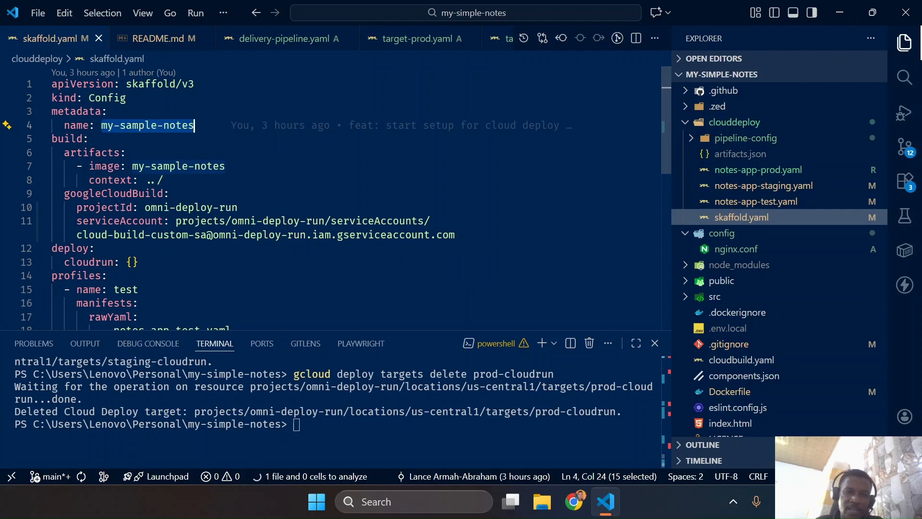
left_click_drag(145, 180, 164, 180)
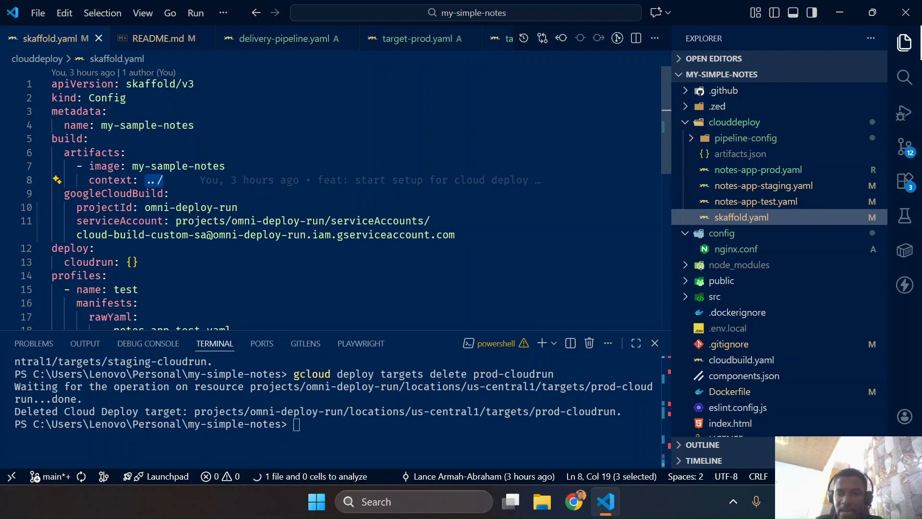
Switch to Cloud Shell Editor in Chrome and review the hello-app folder contents alongside the context in skaffold.yaml.template
key("ctrl+super+Left")
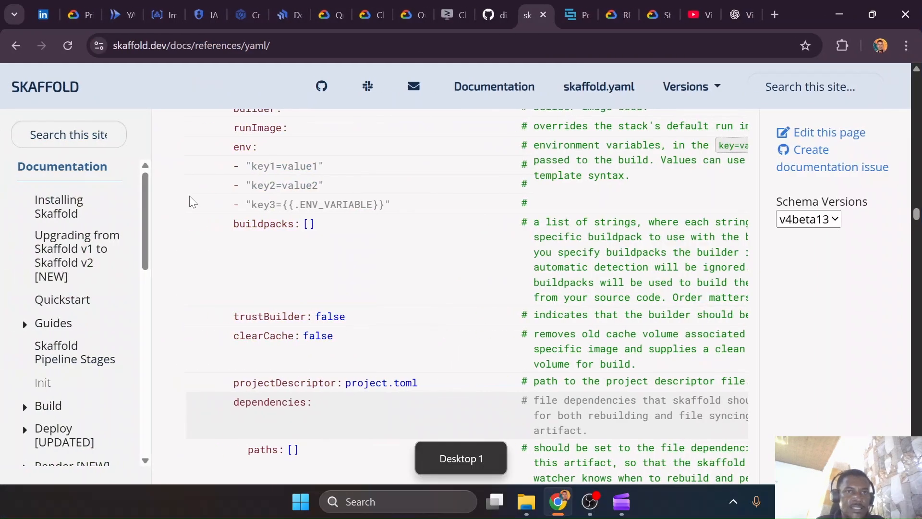
left_click(456, 15)
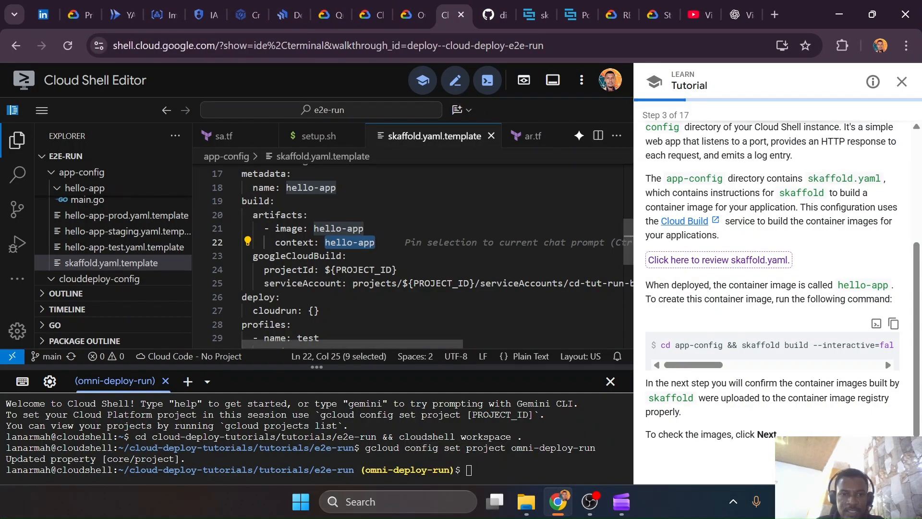
scroll(335, 211, "down", 1)
scroll(335, 212, "up", 2)
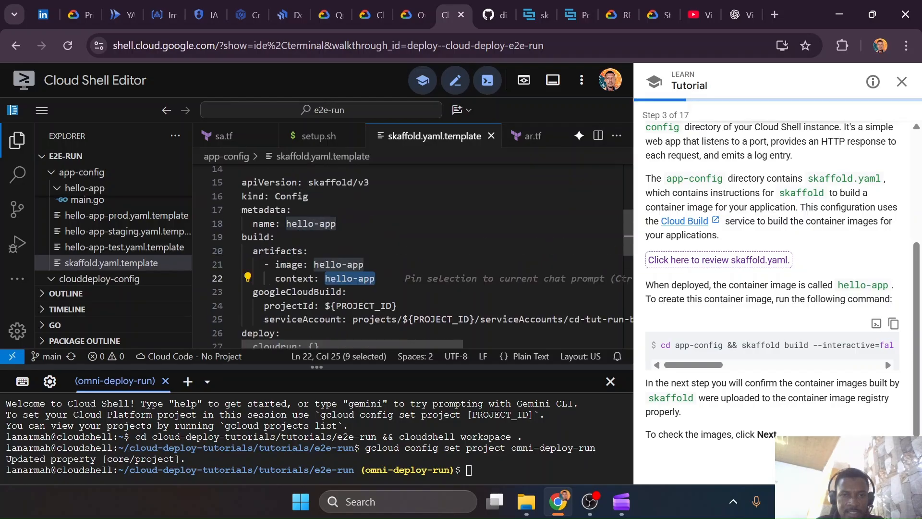
scroll(85, 189, "up", 3)
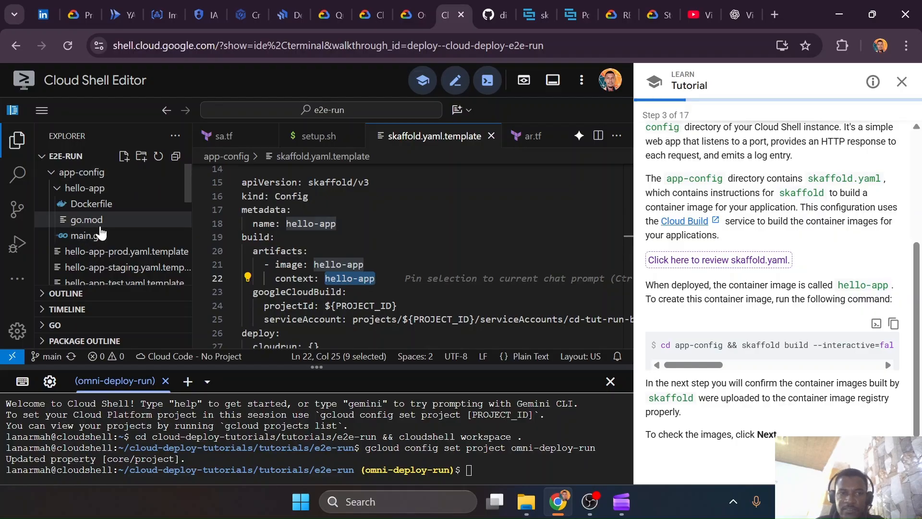
Switch back to VS Code, collapse the clouddeploy folder, and highlight the projectId value under googleCloudBuild in skaffold.yaml
key("ctrl+super+Right")
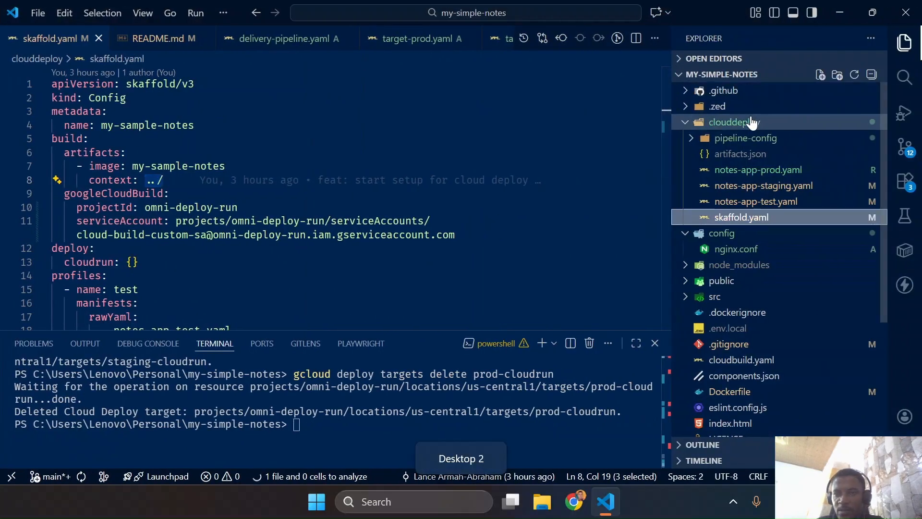
left_click(752, 122)
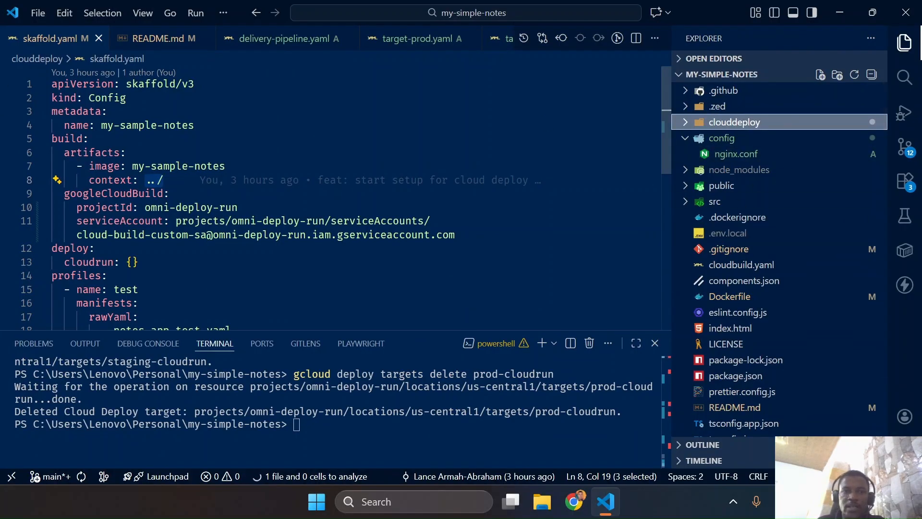
left_click(164, 180)
left_click_drag(145, 207, 239, 208)
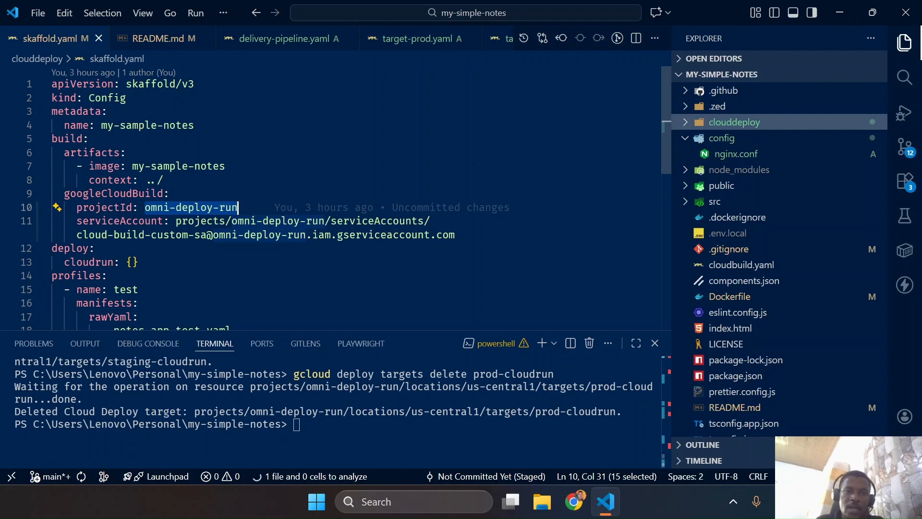
left_click(169, 194)
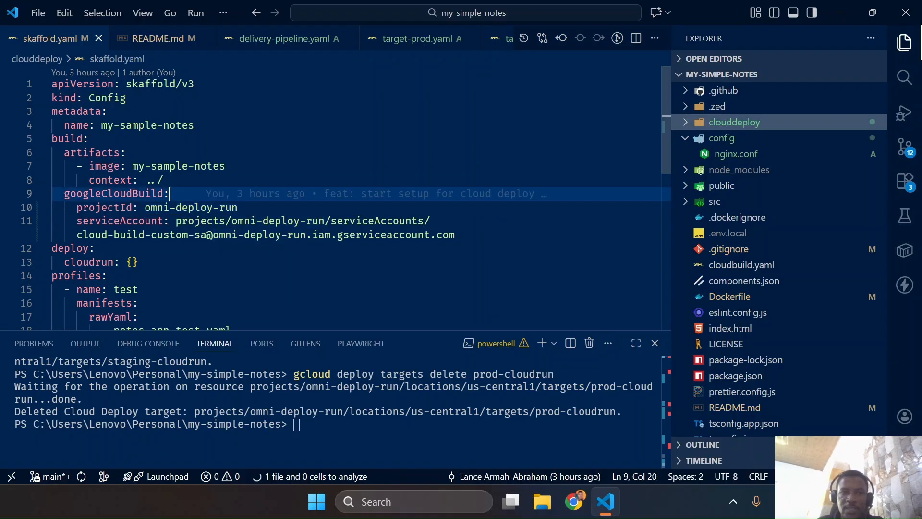
left_click_drag(145, 207, 238, 207)
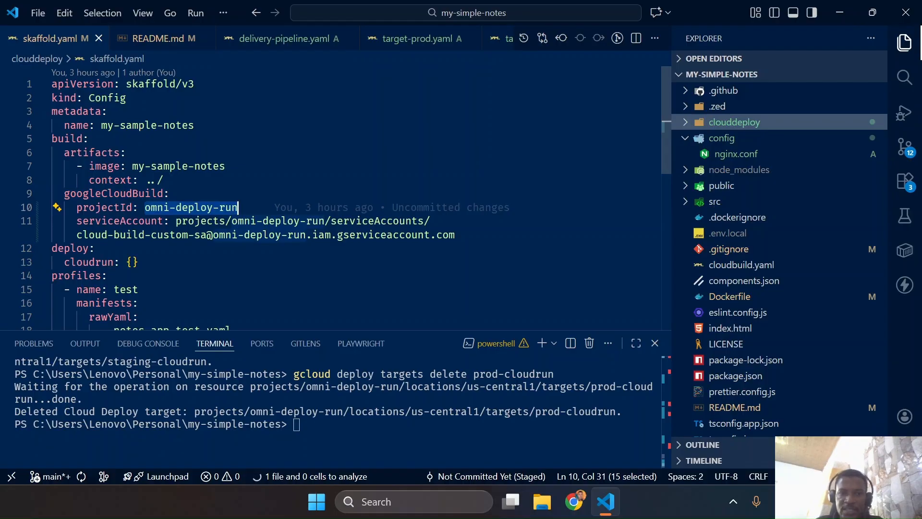
Switch to Cloud Shell Editor and inspect the PROJECT_ID placeholders in the projectId and serviceAccount lines of skaffold.yaml.template
key("ctrl+super+Left")
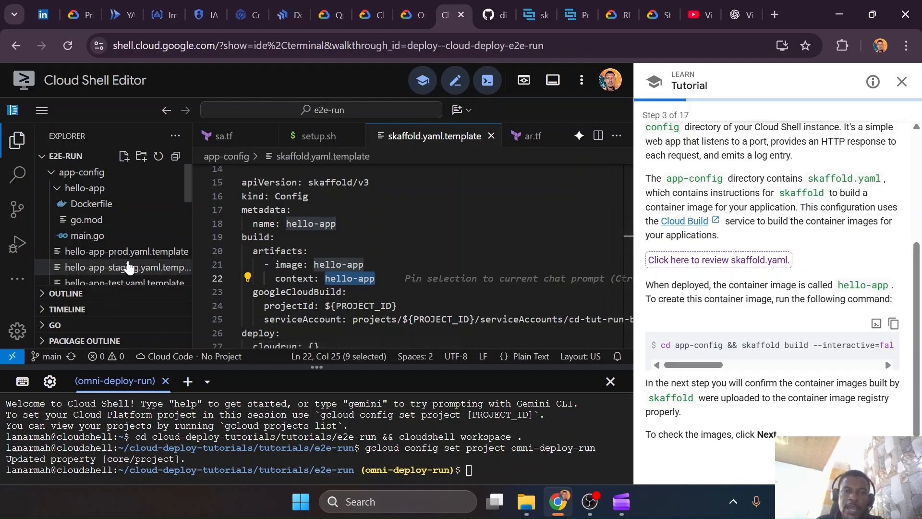
left_click_drag(325, 305, 398, 305)
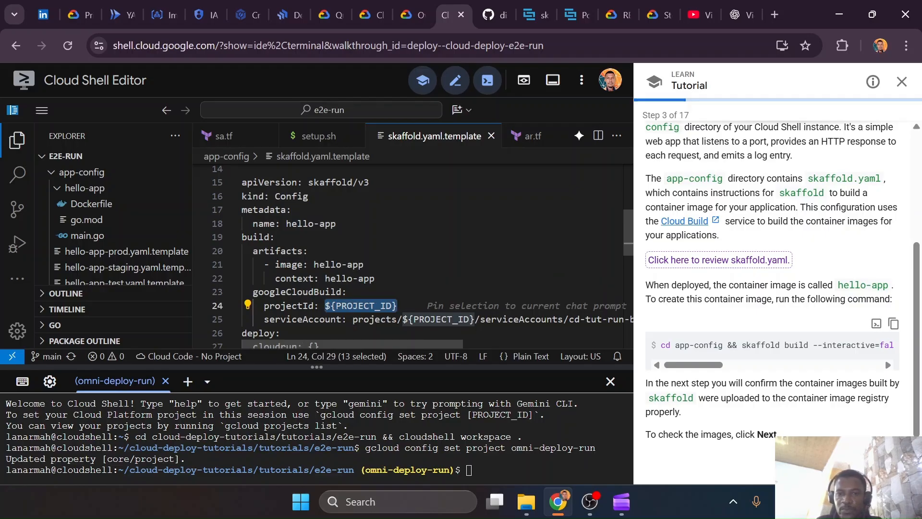
scroll(398, 306, "down", 1)
scroll(437, 255, "right", 6)
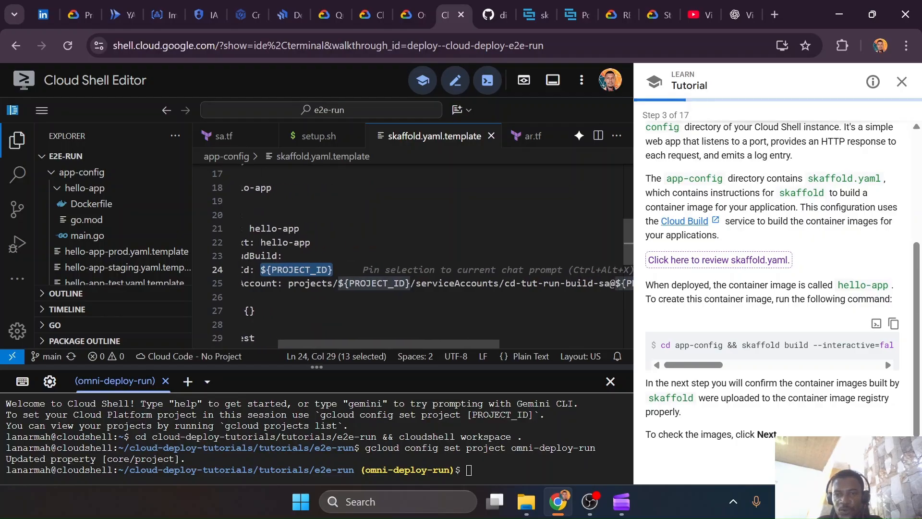
scroll(437, 255, "left", 6)
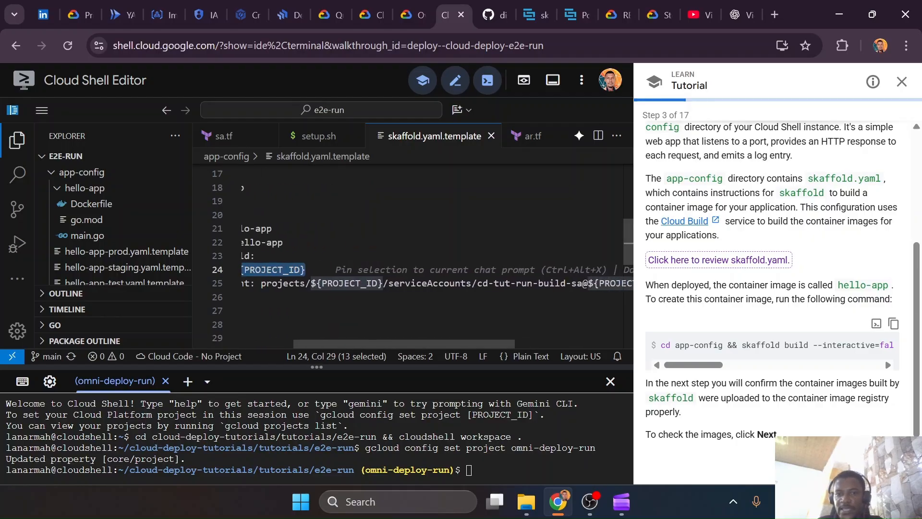
Switch back to VS Code and examine the profiles section of skaffold.yaml, highlighting the test, staging and prod profiles with their manifests
key("ctrl+super+Right")
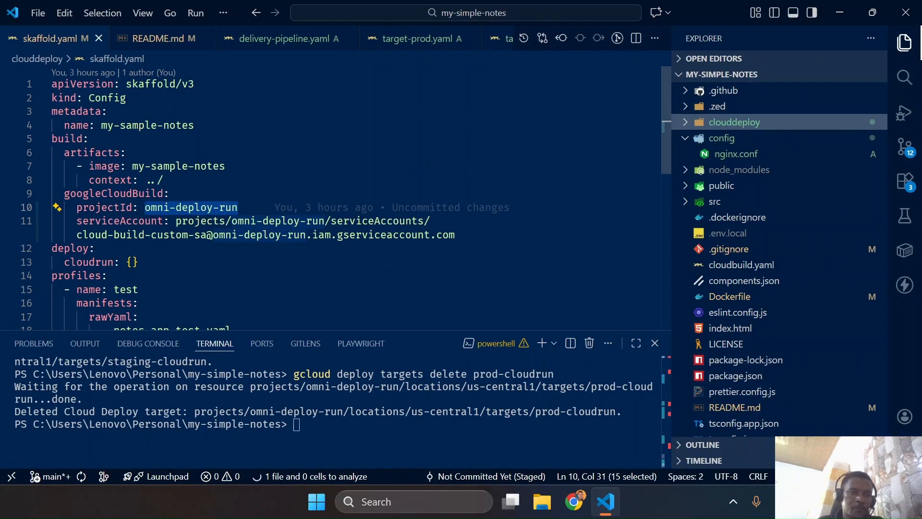
scroll(336, 197, "down", 1)
scroll(336, 197, "down", 2)
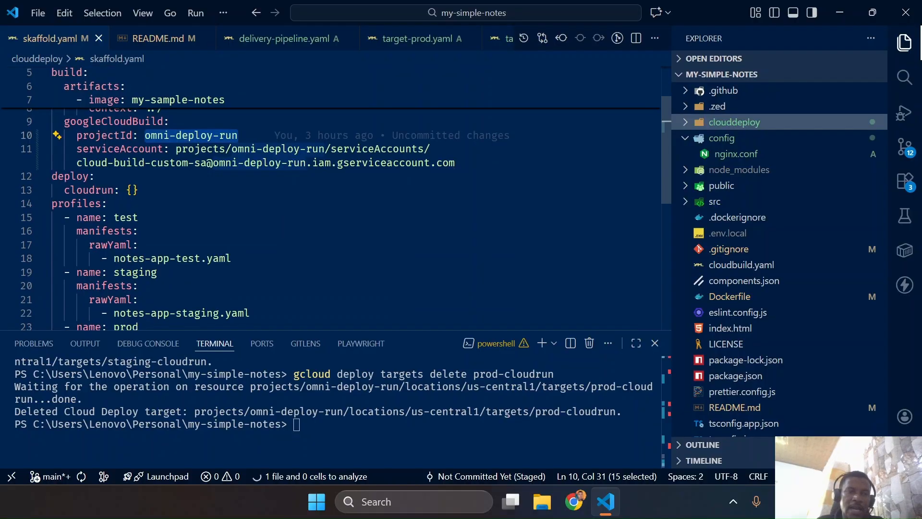
scroll(336, 197, "down", 1)
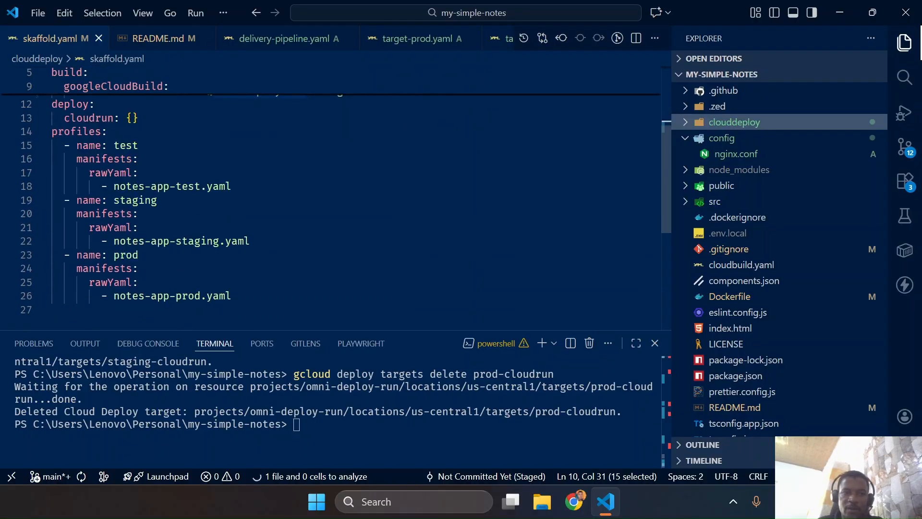
left_click_drag(231, 296, 52, 131)
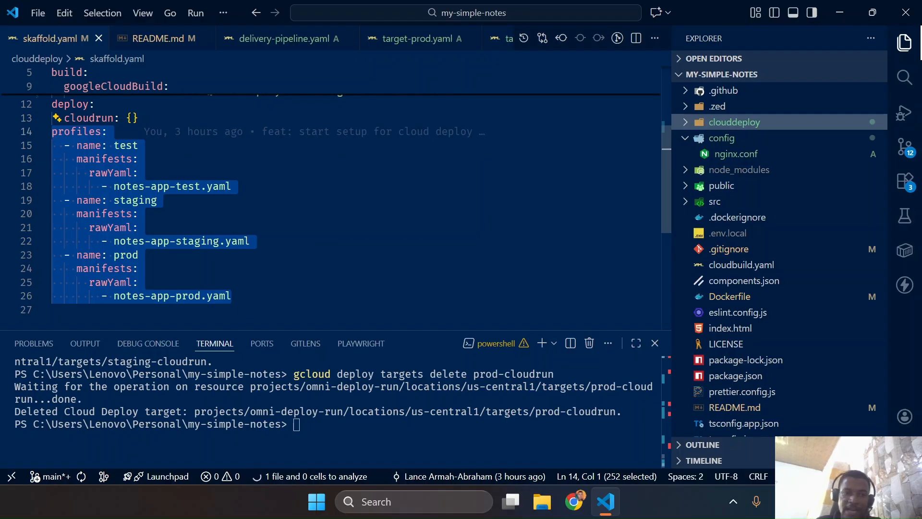
left_click(139, 159)
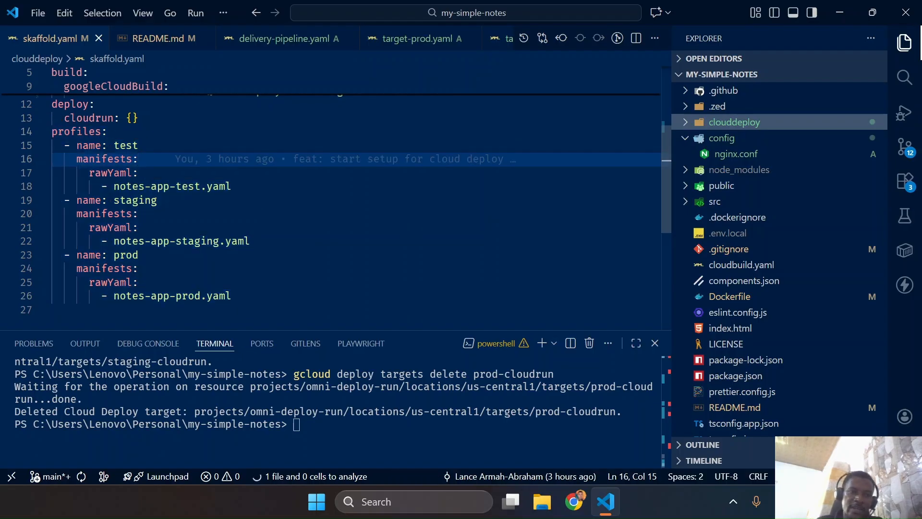
left_click_drag(233, 186, 44, 146)
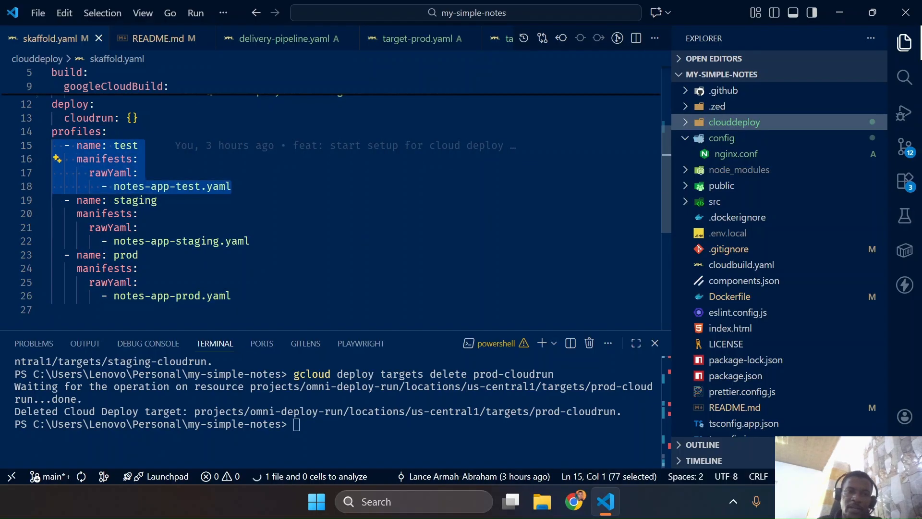
left_click_drag(250, 242, 42, 211)
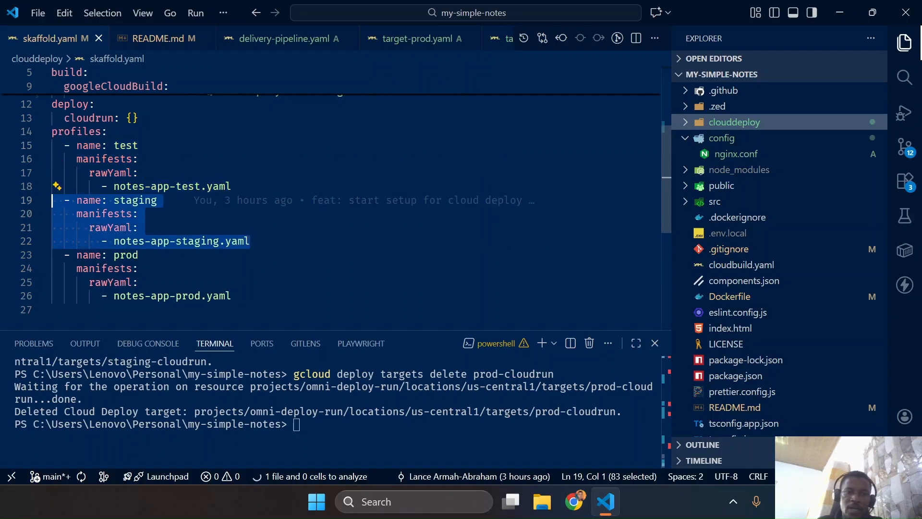
left_click_drag(232, 296, 38, 262)
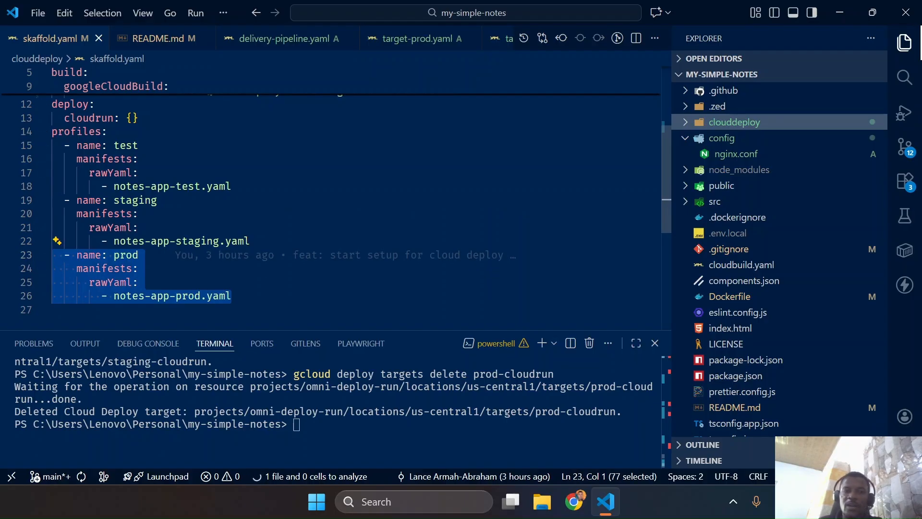
left_click_drag(231, 186, 52, 159)
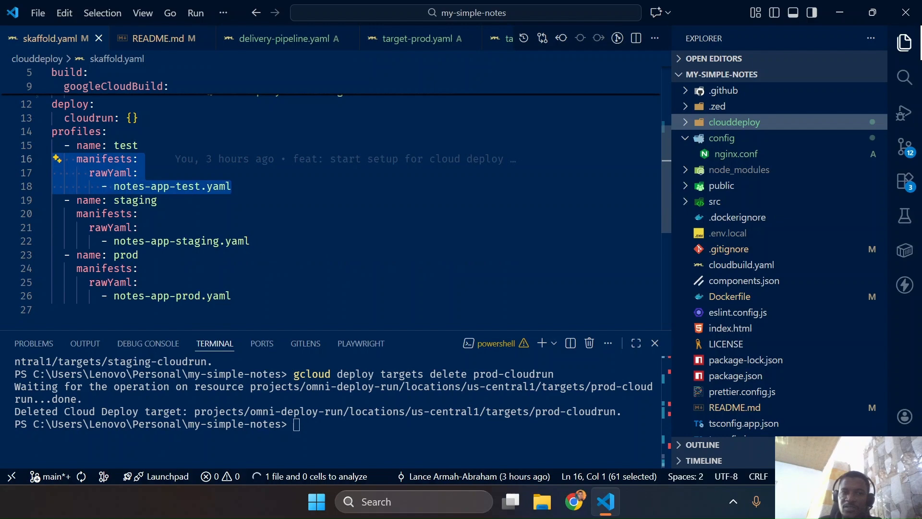
Open notes-app-test.yaml from the clouddeploy folder, highlight its apiVersion and kind lines, and return to Cloud Shell Editor in Chrome
left_click(761, 129)
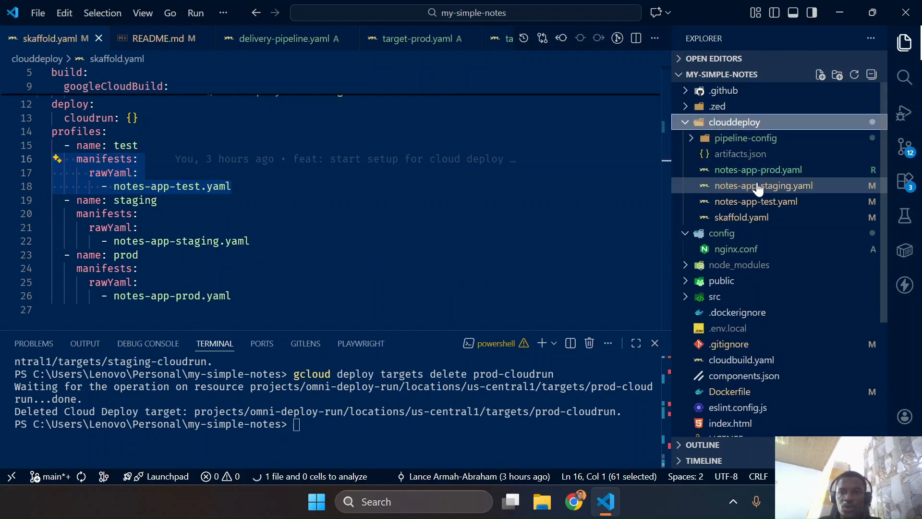
left_click(754, 210)
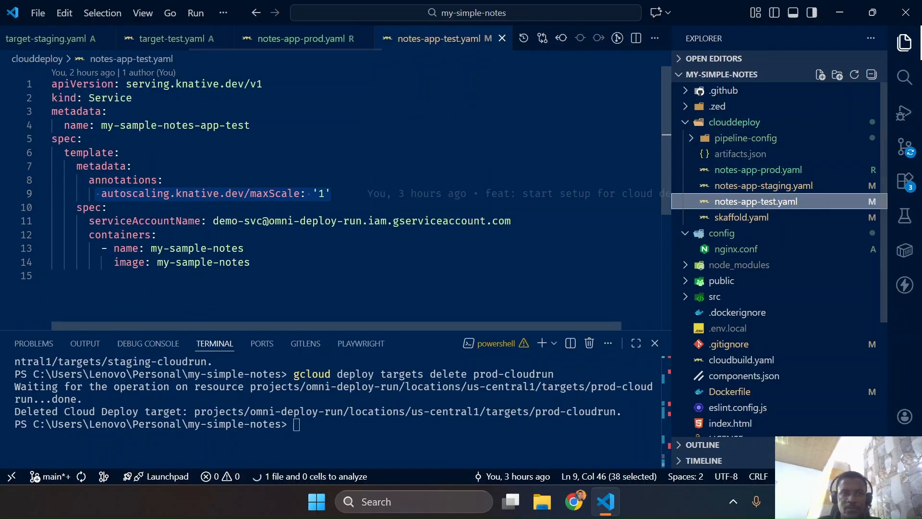
left_click_drag(133, 98, 52, 85)
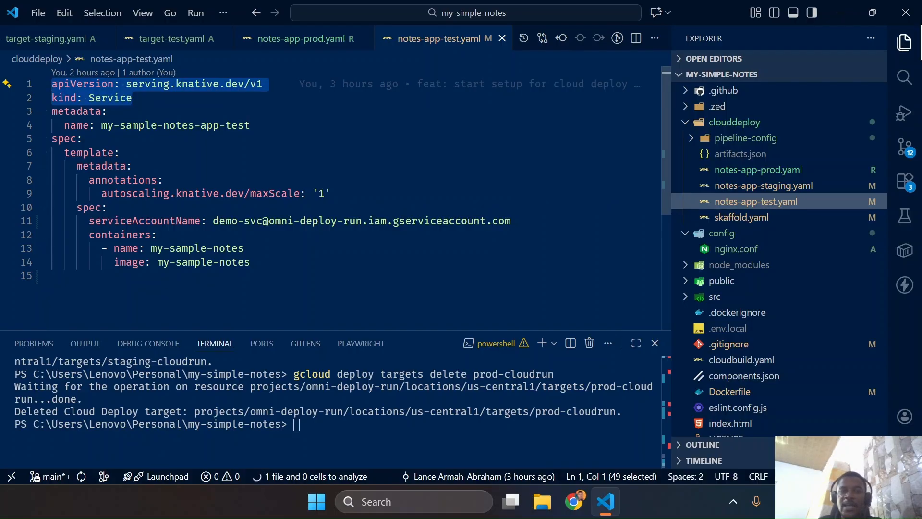
key("ctrl+super+Left")
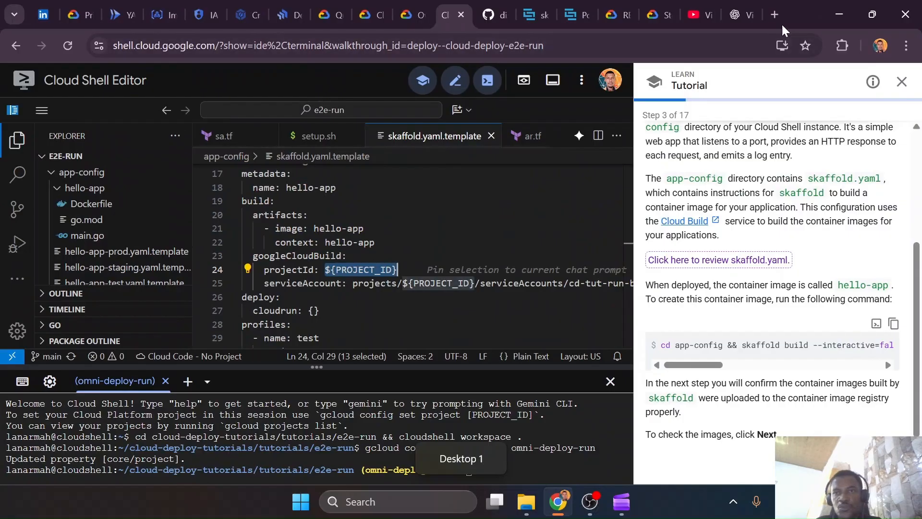
Search for "cloud run yaml re" in a new browser tab, open the Cloud Run YAML Reference, and look over its service YAML
left_click(742, 15)
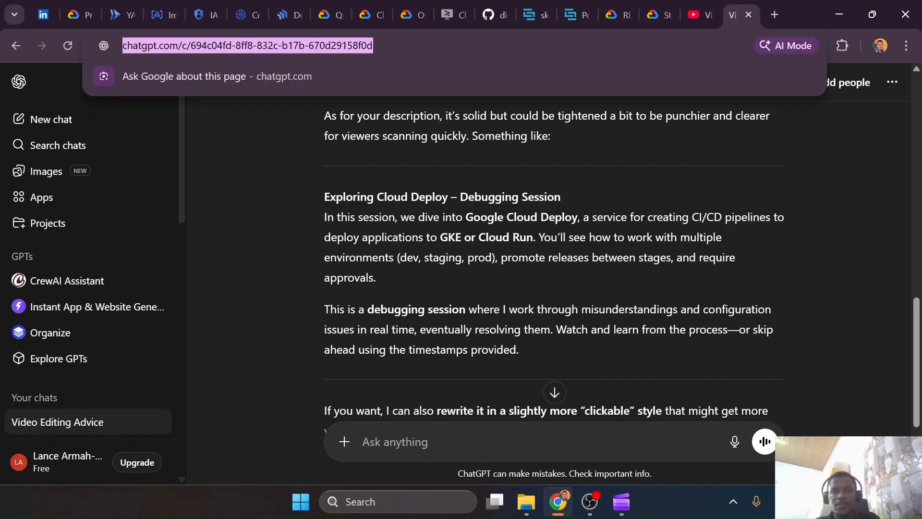
left_click(775, 14)
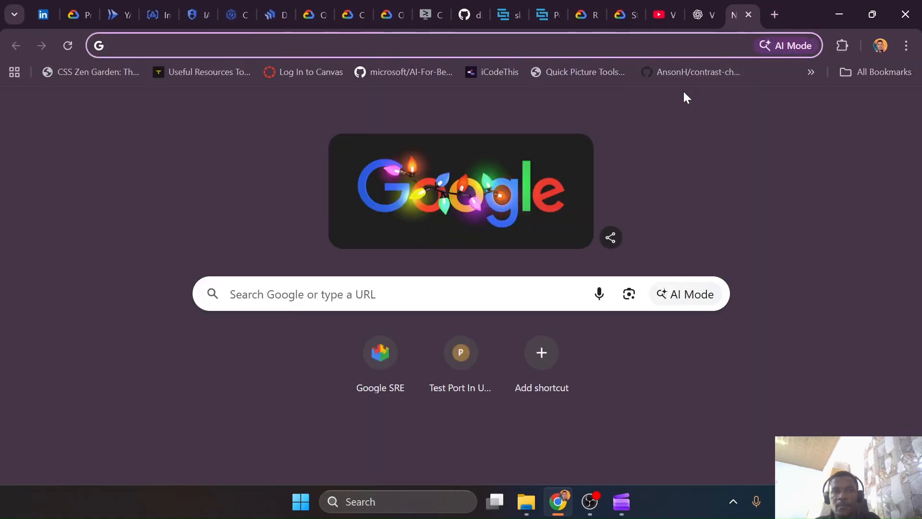
type("cloud run ")
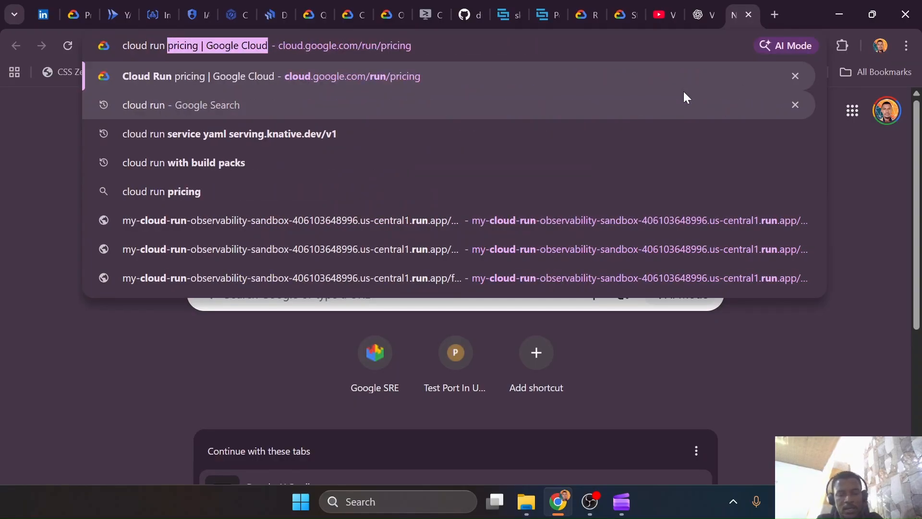
type("yaml re")
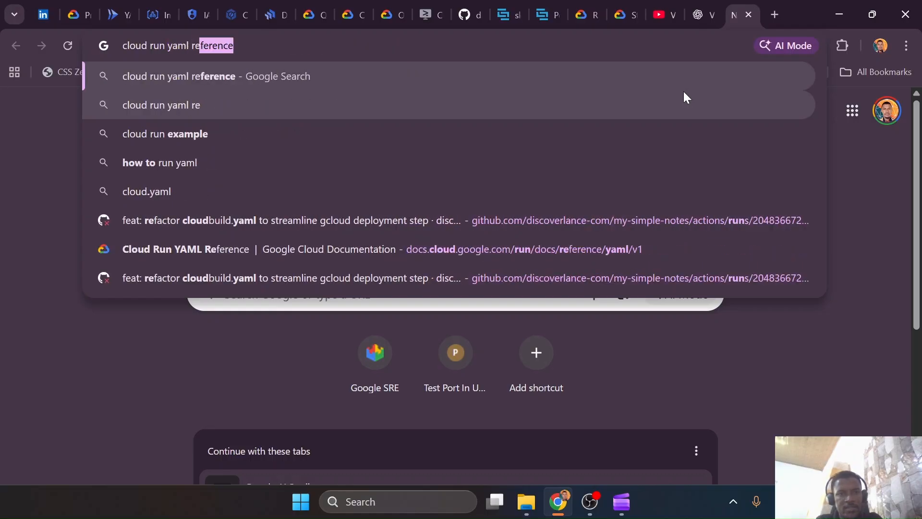
key("Down")
key("Down")
key("Down")
key("Down")
key("Down")
key("Down")
key("Return")
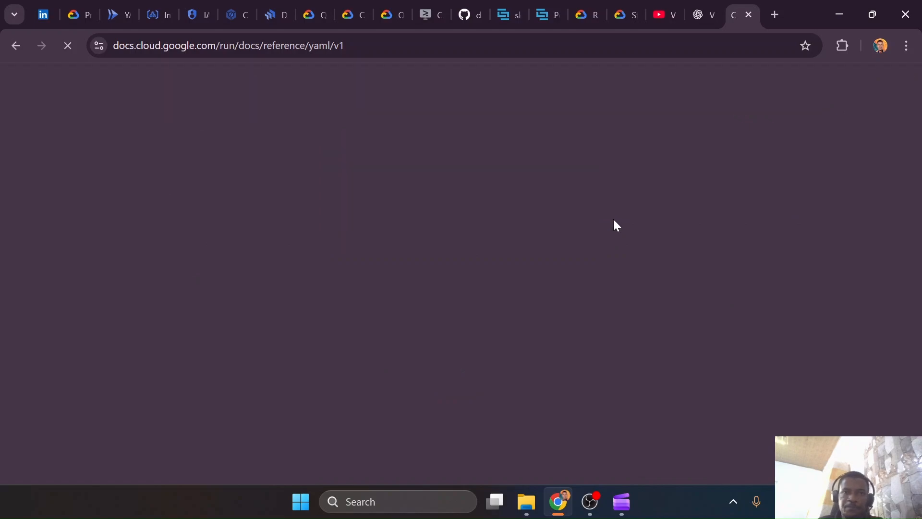
scroll(246, 335, "down", 5)
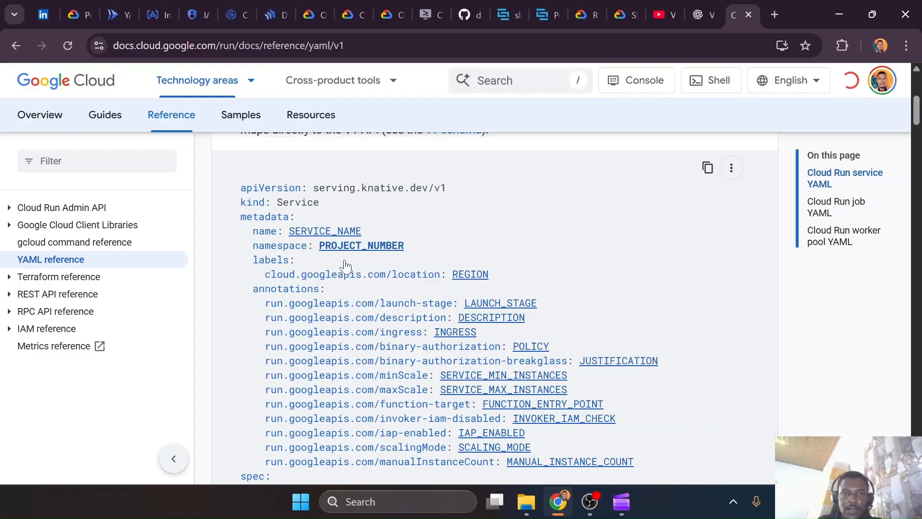
scroll(495, 308, "down", 7)
scroll(494, 307, "up", 4)
Switch to VS Code and highlight the template block, serviceAccountName value, container name and image in notes-app-test.yaml
key("ctrl+super+Right")
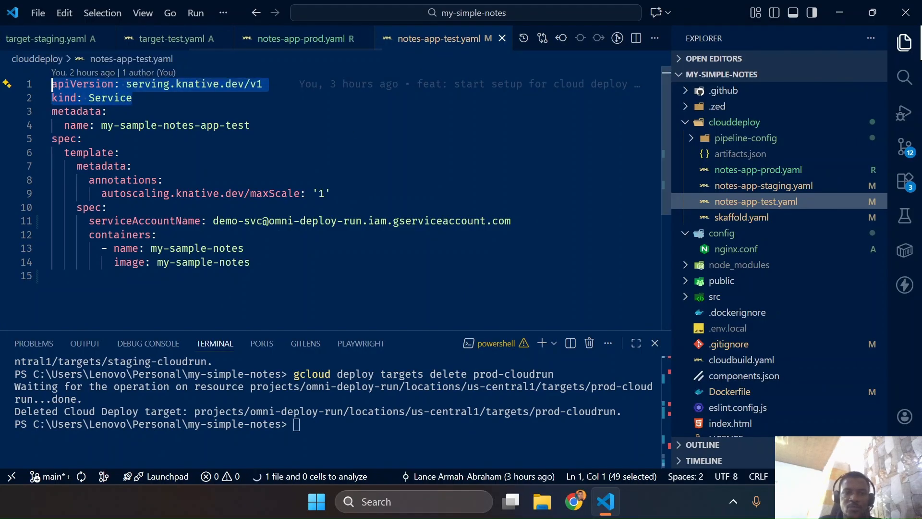
left_click_drag(58, 152, 250, 262)
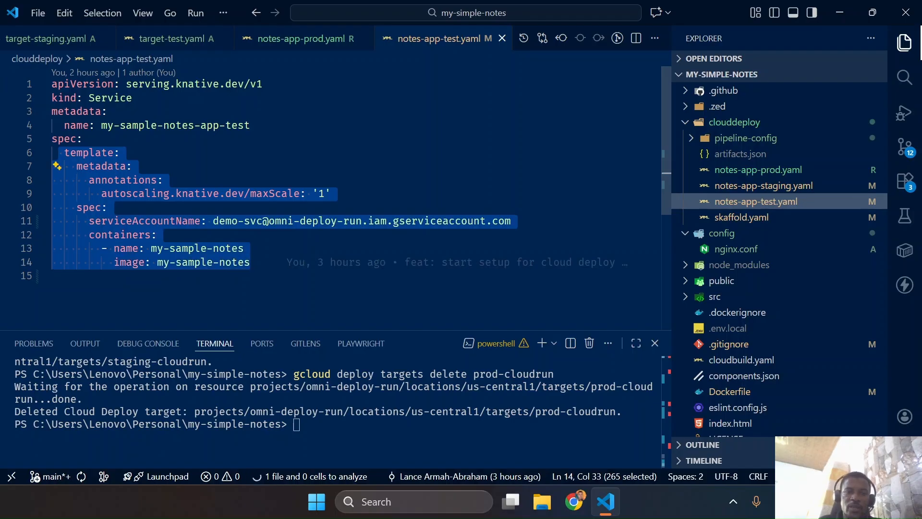
left_click(164, 180)
left_click_drag(330, 193, 511, 221)
left_click(213, 221)
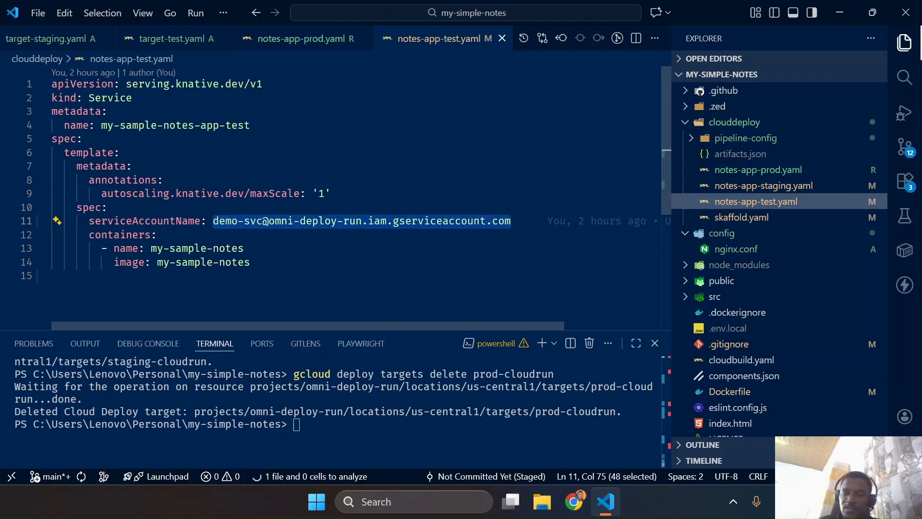
mouse_move(512, 220)
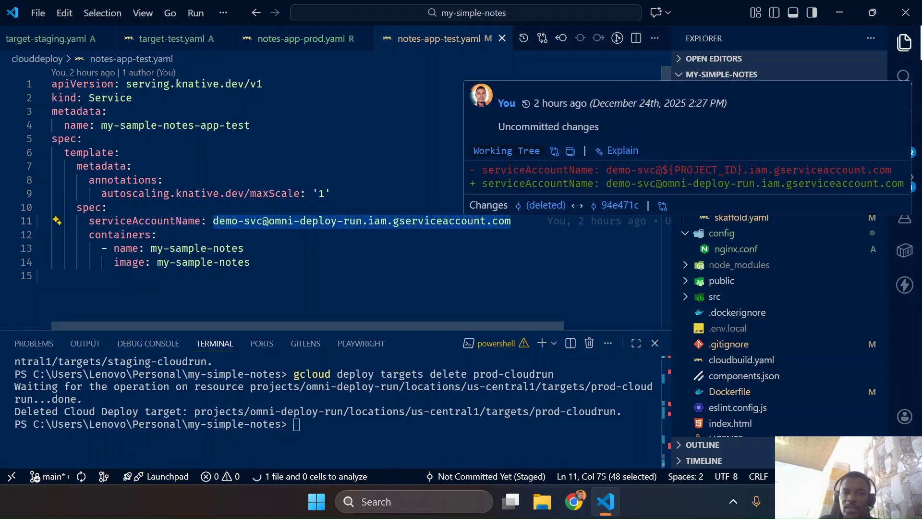
left_click_drag(151, 248, 245, 248)
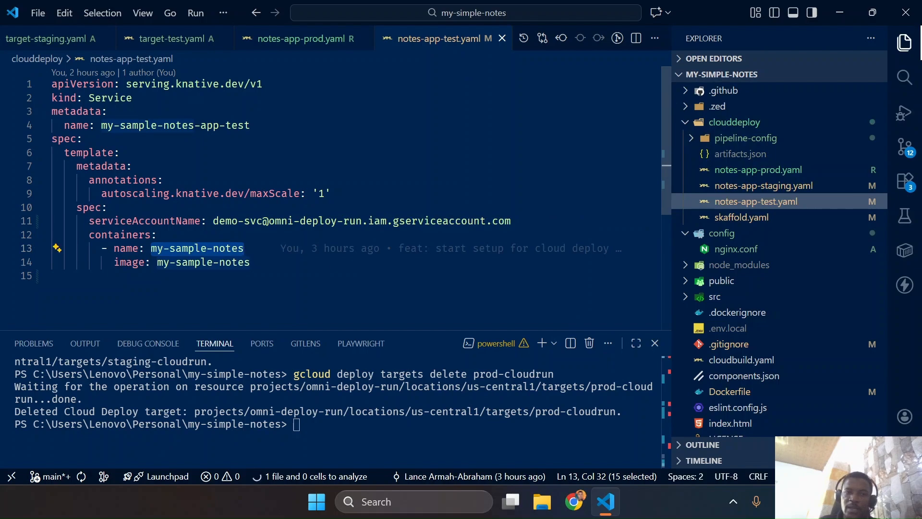
left_click_drag(157, 262, 250, 263)
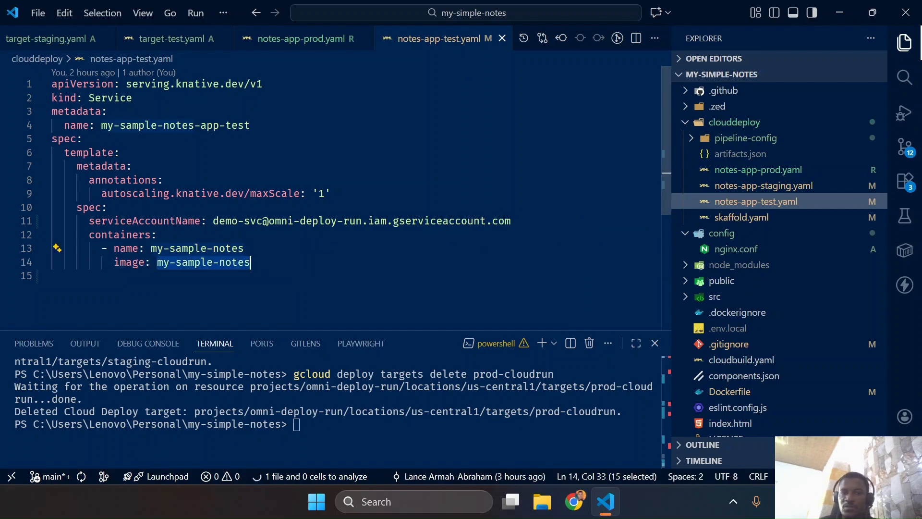
Switch back to Chrome and examine the annotations and spec fields of the service template in the Cloud Run YAML reference
key("ctrl+super+Left")
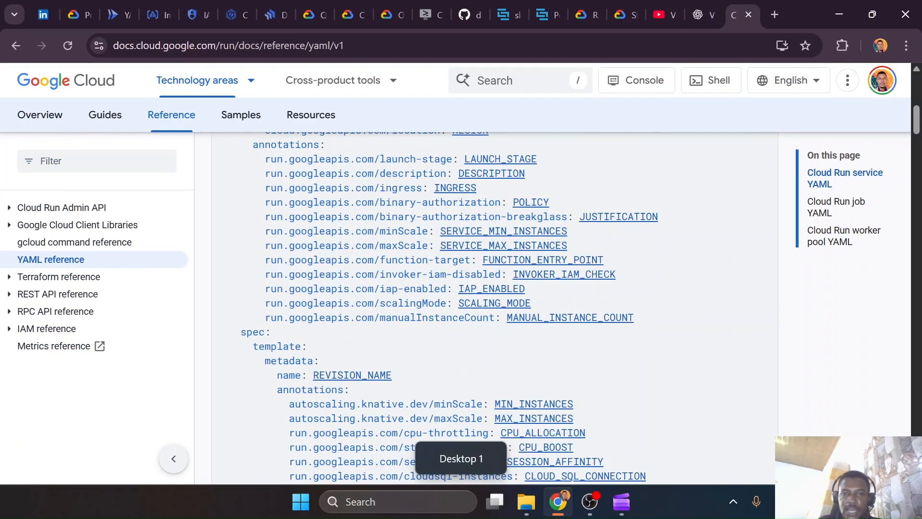
scroll(253, 237, "down", 3)
scroll(253, 237, "up", 3)
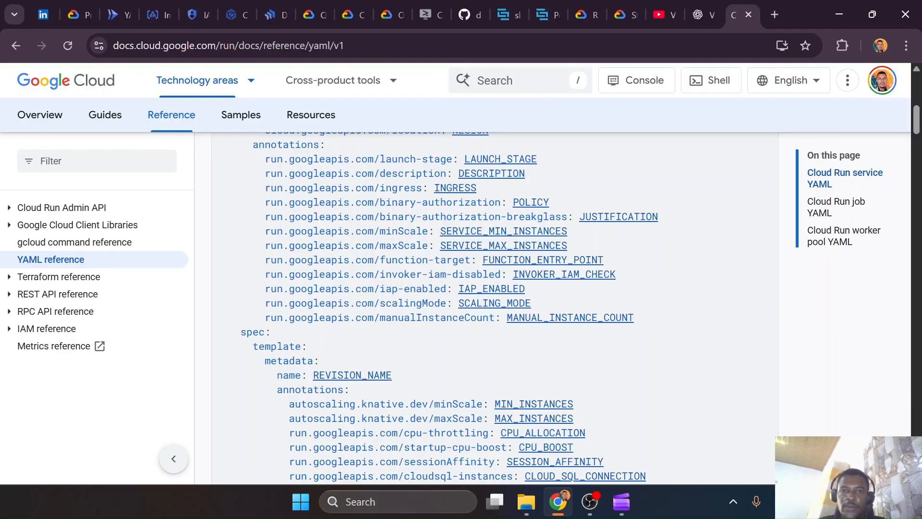
scroll(494, 307, "down", 5)
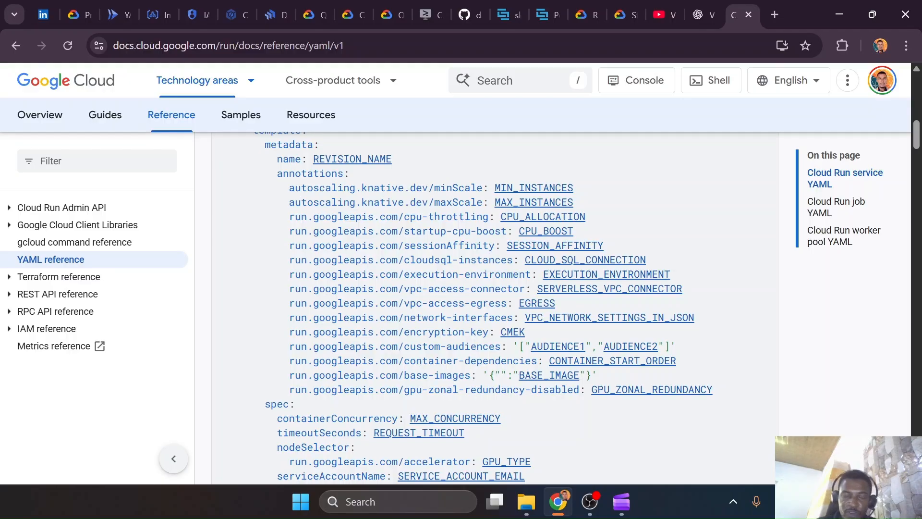
scroll(480, 307, "down", 10)
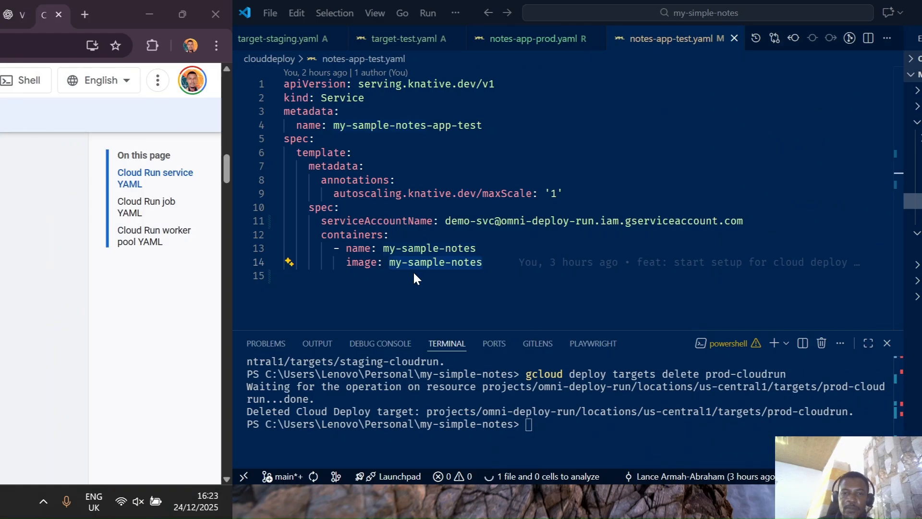
Switch to VS Code, review the profiles in skaffold.yaml, and highlight the service name in the notes-app-test.yaml metadata
scroll(61, 41, "left", 4)
scroll(63, 43, "left", 5)
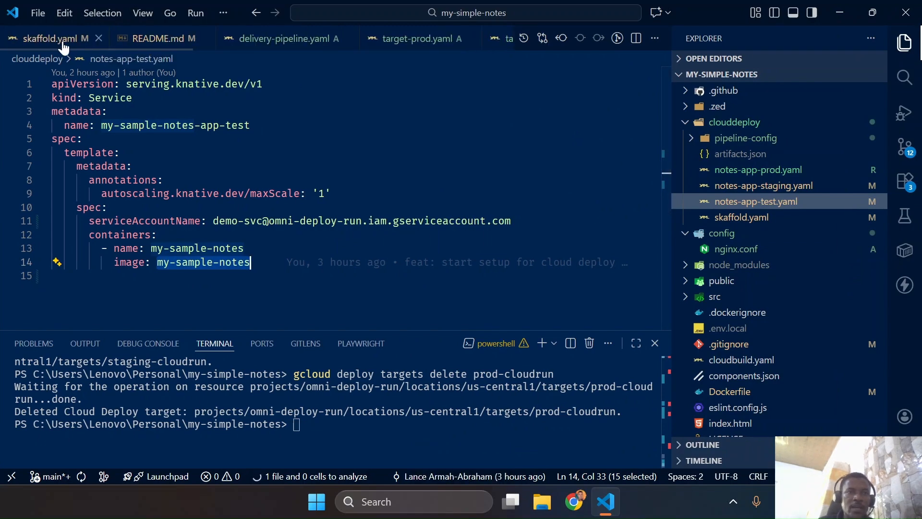
left_click(58, 39)
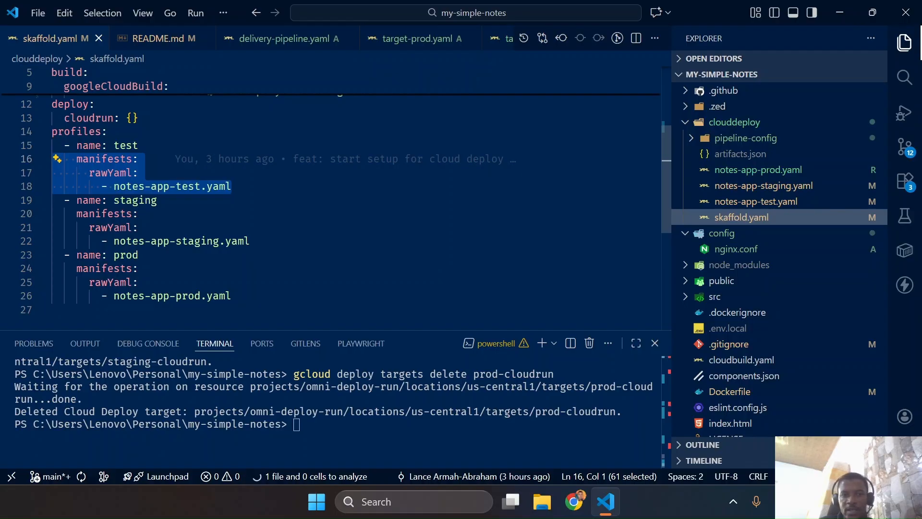
left_click(748, 200)
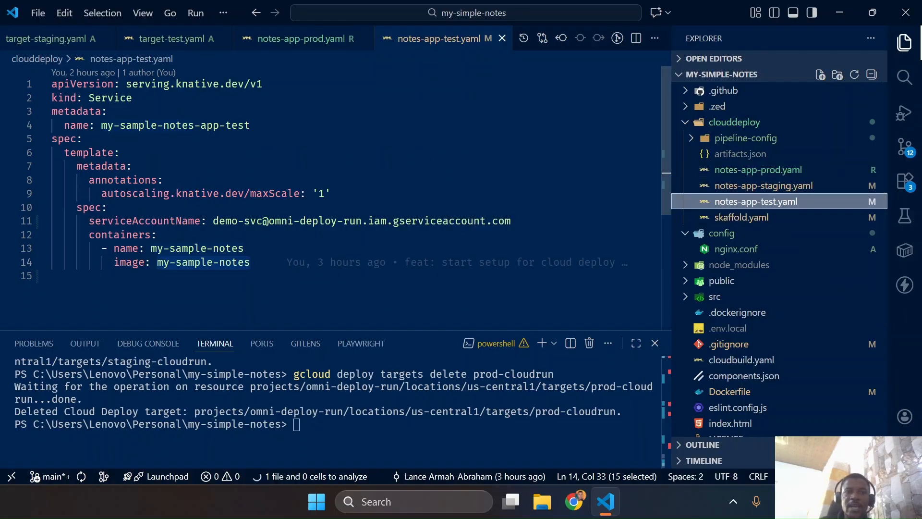
left_click_drag(102, 125, 251, 125)
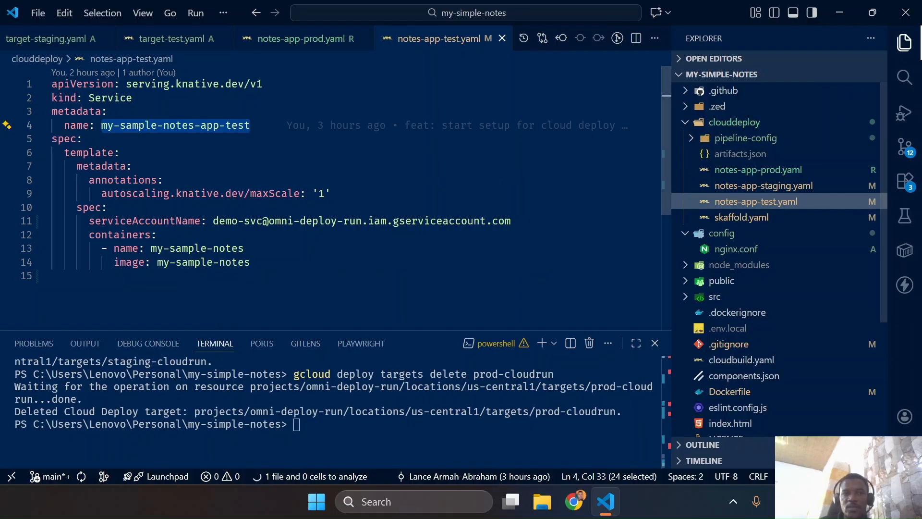
Open notes-app-staging.yaml and highlight its service name, maxScale annotation, serviceAccountName line, and container name and image
left_click(733, 191)
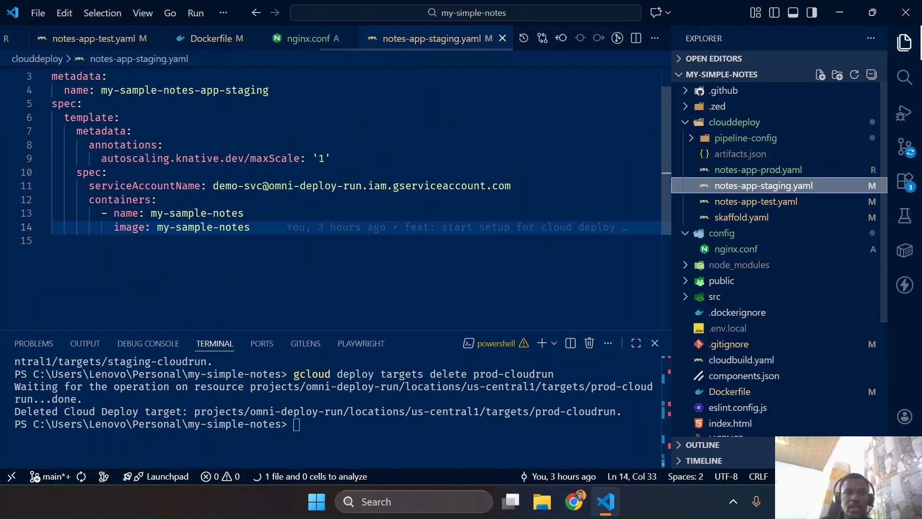
left_click_drag(95, 90, 270, 90)
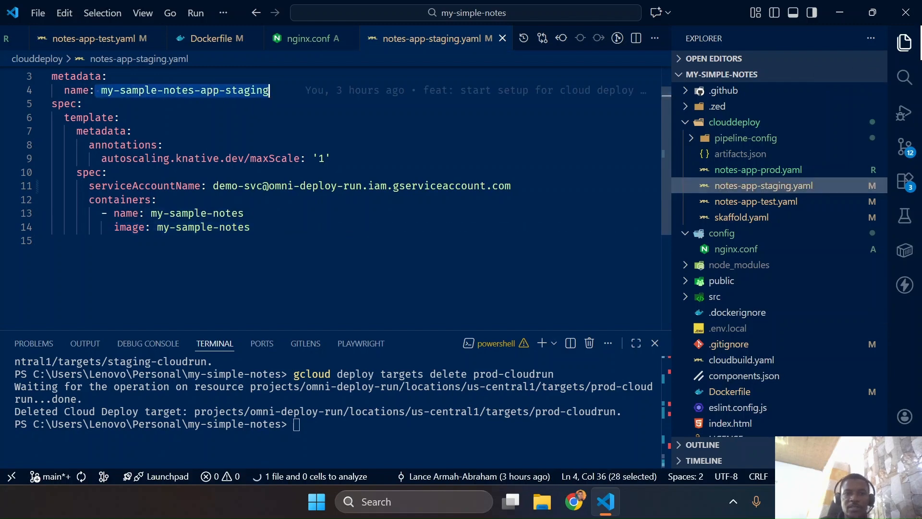
left_click_drag(84, 158, 330, 159)
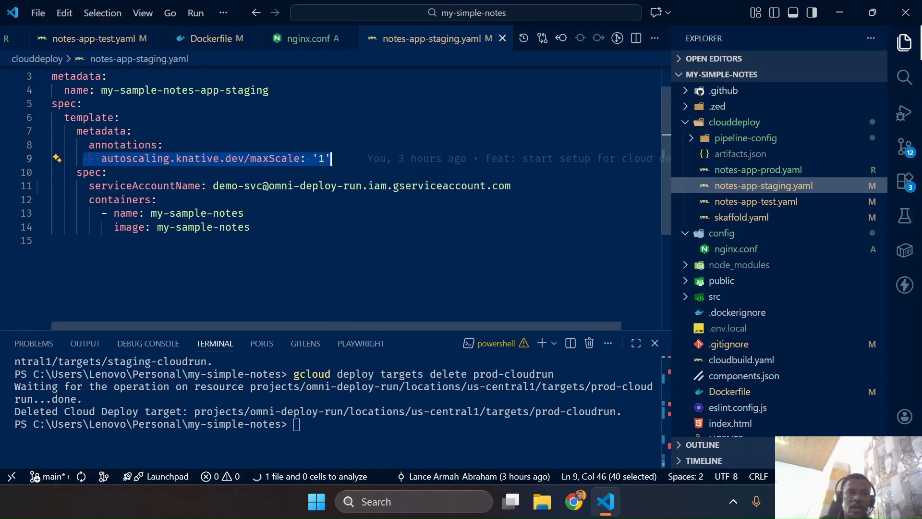
left_click_drag(84, 186, 511, 185)
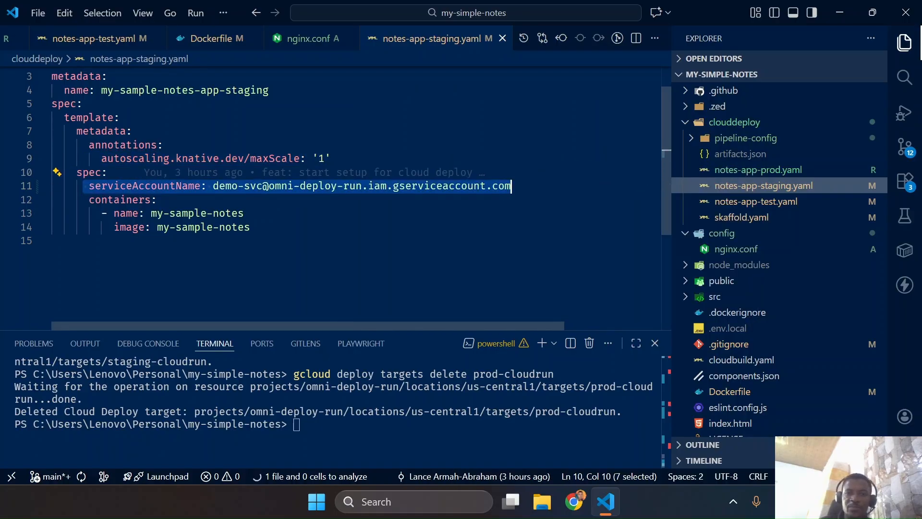
left_click_drag(250, 227, 95, 213)
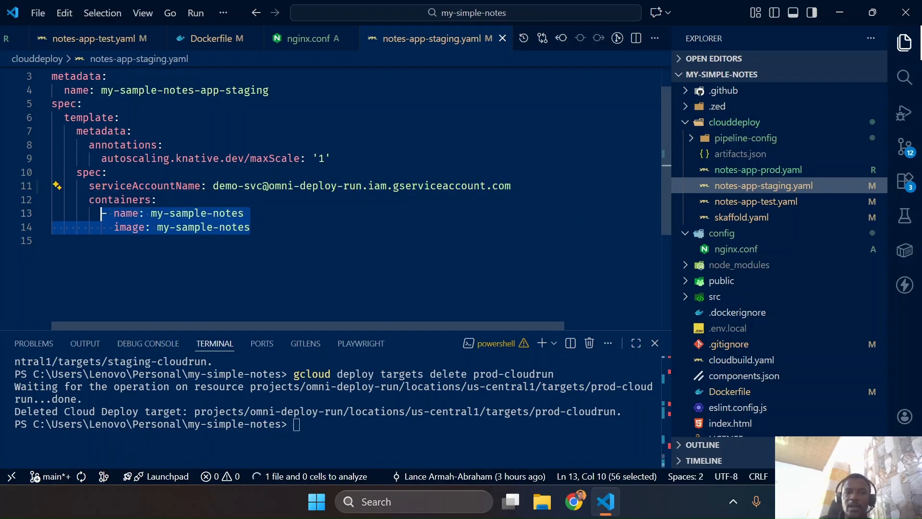
Open notes-app-prod.yaml and set the autoscaling.knative.dev/maxScale annotation to '3'
left_click(737, 171)
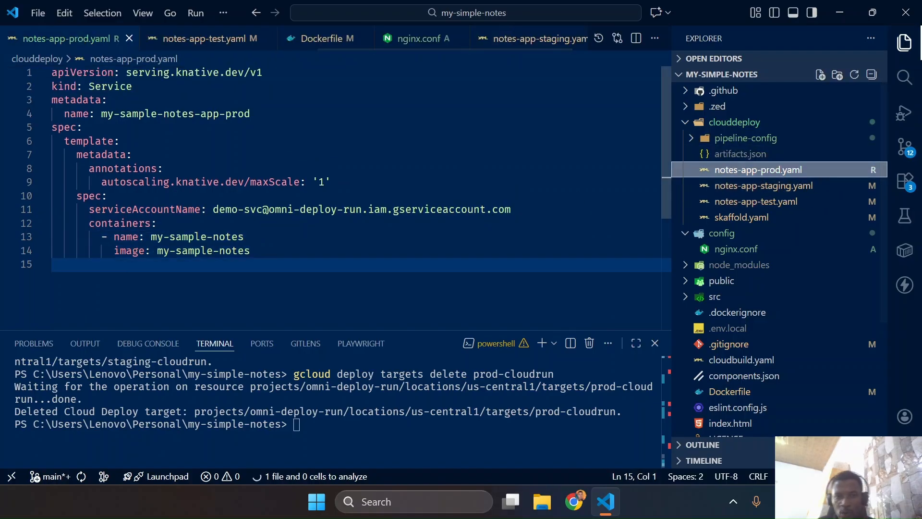
left_click(324, 183)
type("3")
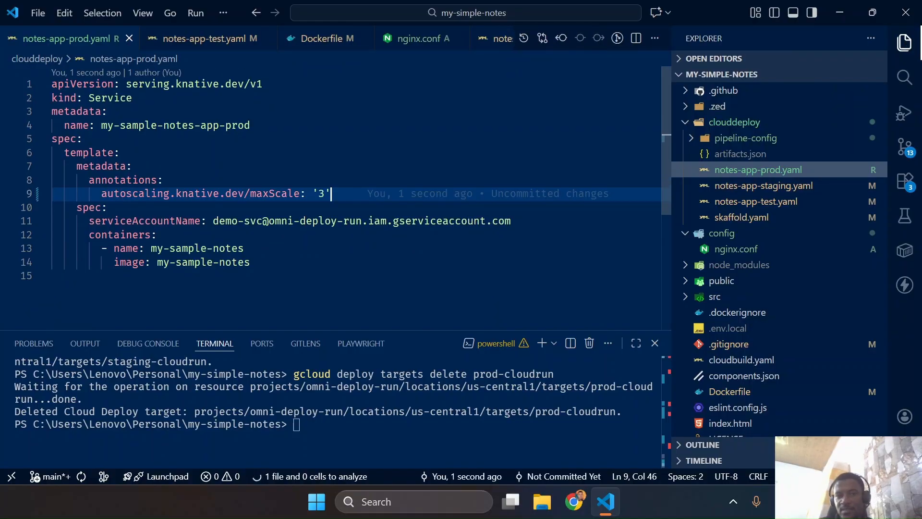
Switch to Chrome, skim the rest of the service YAML reference, and copy the skaffold build command from the Cloud Shell tutorial
key("ctrl+super+Left")
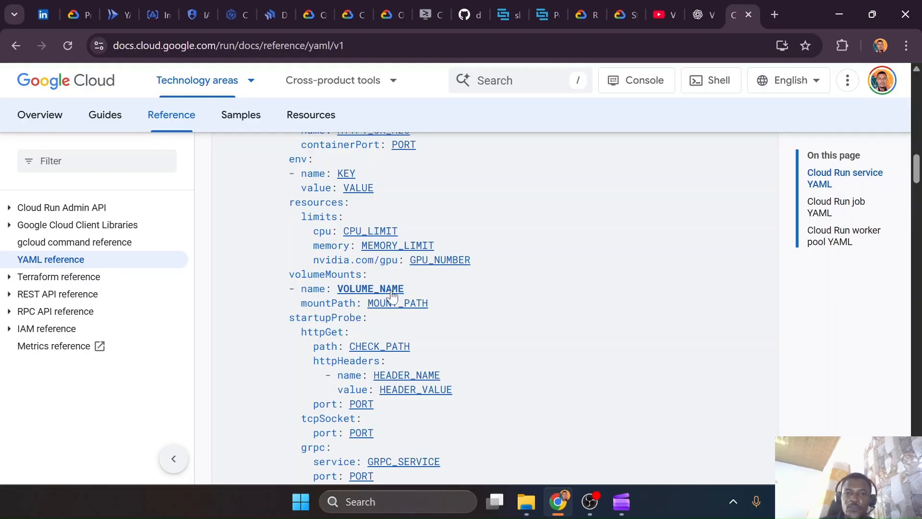
scroll(407, 290, "down", 15)
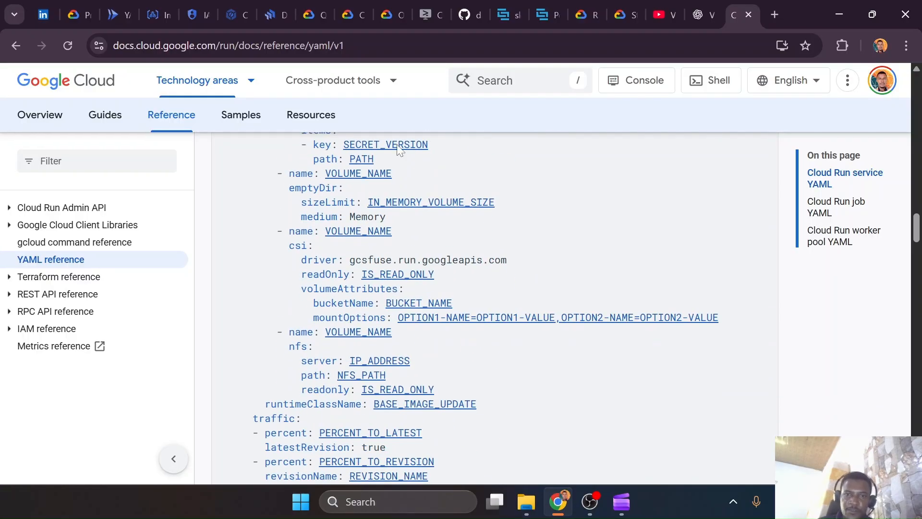
left_click(426, 13)
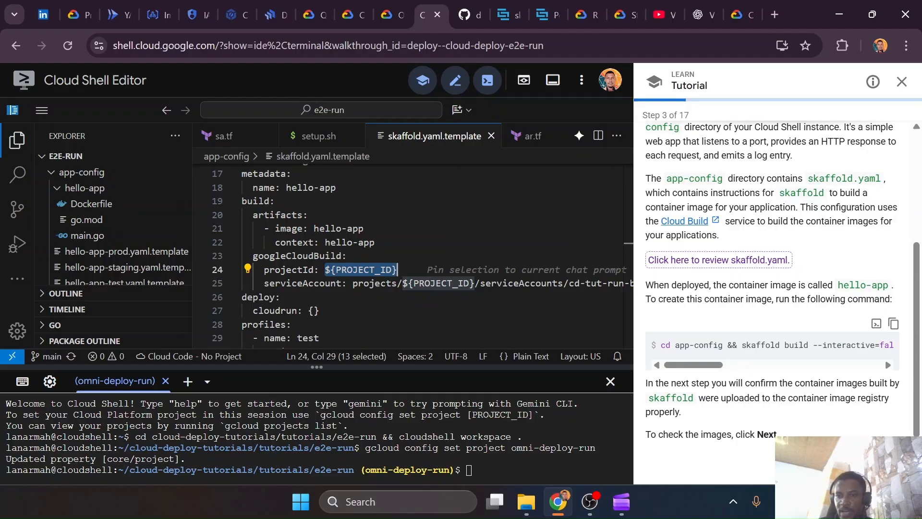
left_click_drag(742, 345, 679, 370)
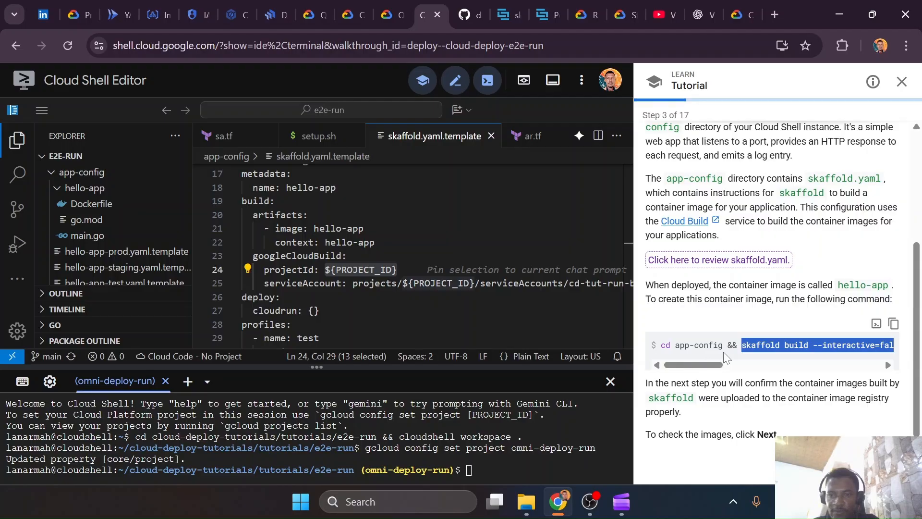
Switch to VS Code, change the terminal directory to clouddeploy, and paste the copied skaffold build command on line 15 of notes-app-prod.yaml
key("ctrl+super+Right")
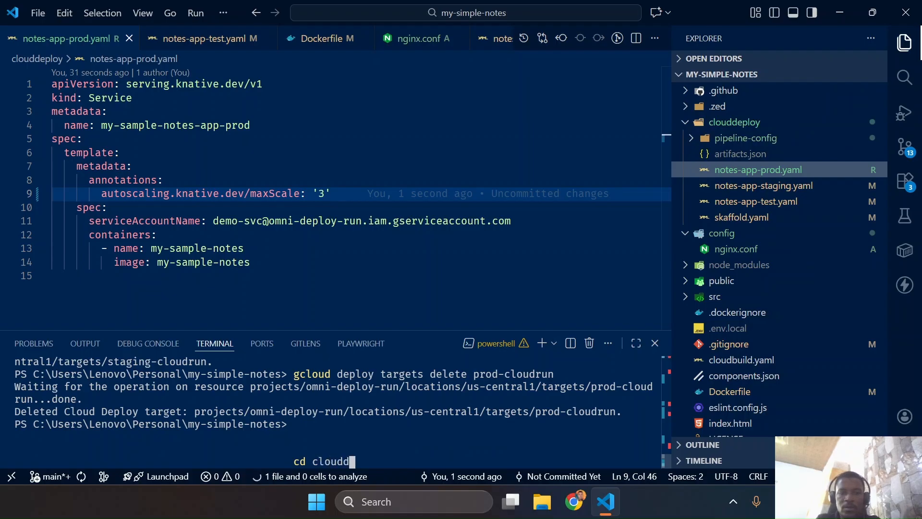
key("Return")
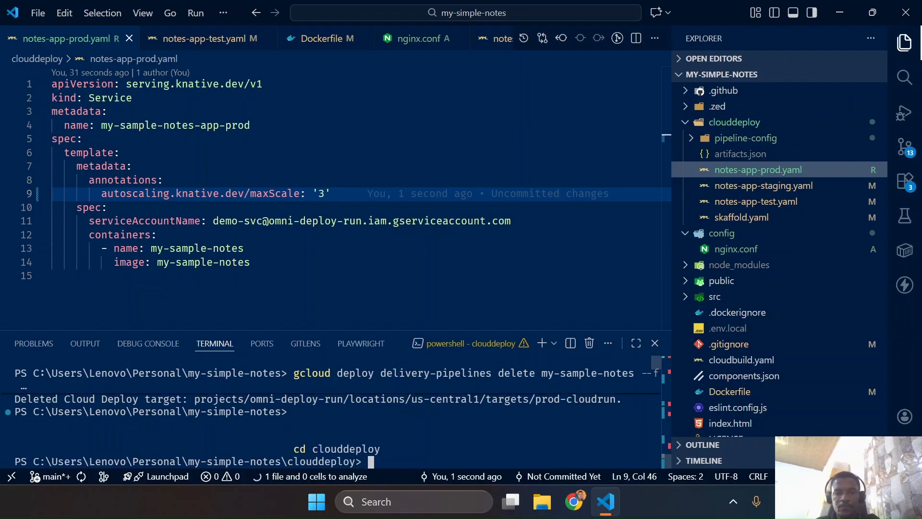
left_click(53, 276)
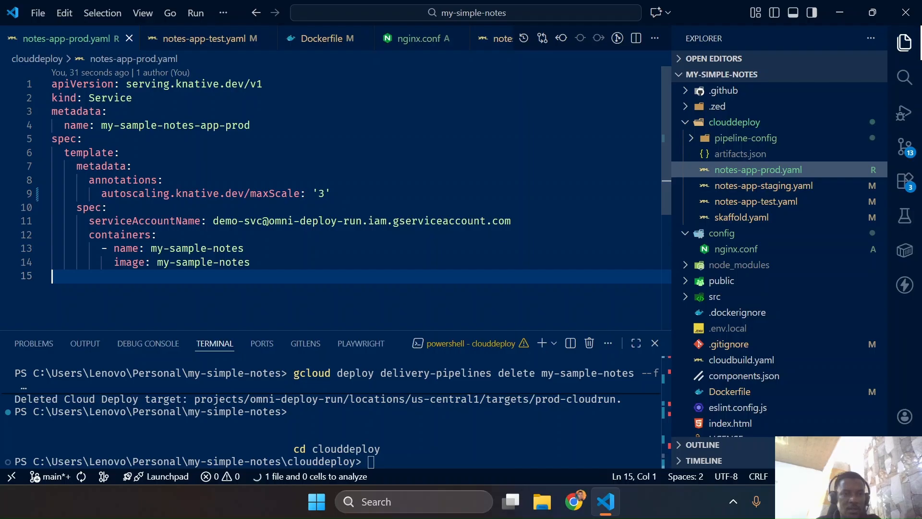
type("skaffold build --interactive=false --default-repo $(gcloud config get-value compute/region)-docker.pkg.dev/omni-deploy-run/hello-app --file-output artifacts.json")
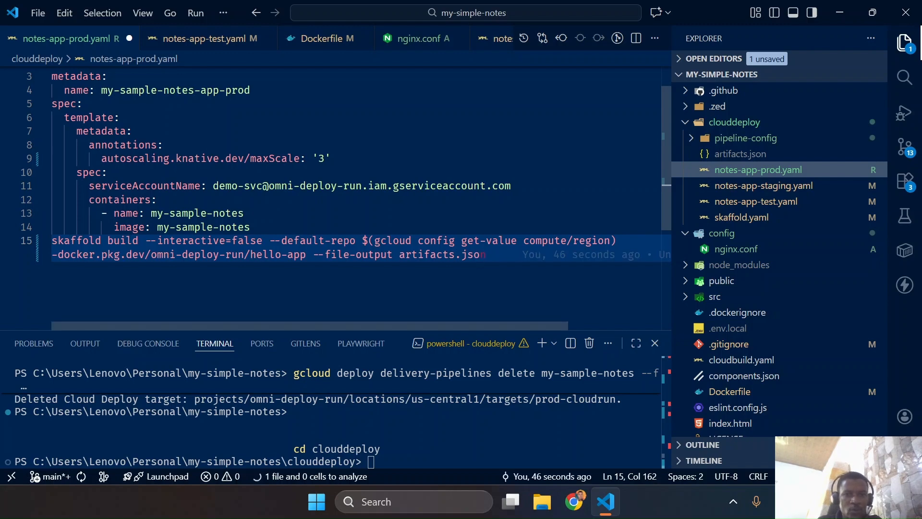
Remove the (gcloud config get-value compute/region) expression from the --default-repo value of the skaffold build command on line 15
left_click_drag(367, 240, 617, 240)
key("BackSpace")
key("BackSpace")
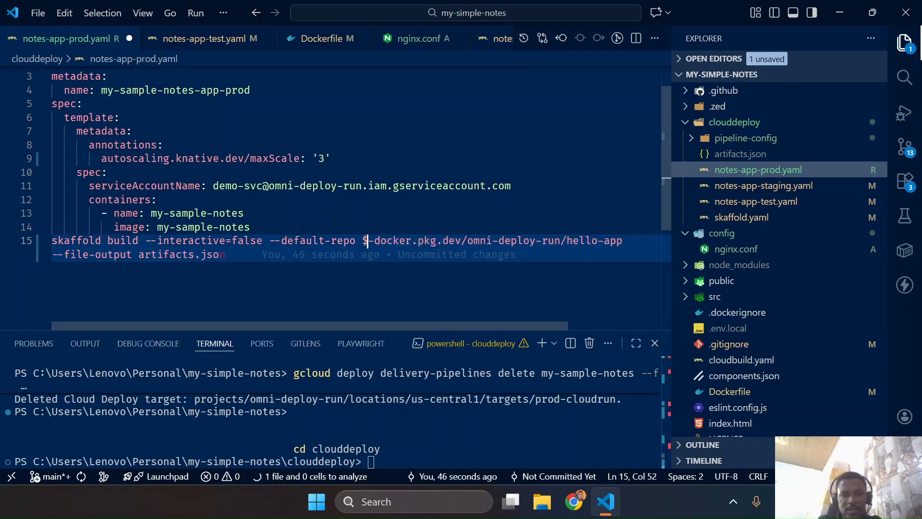
type("us-")
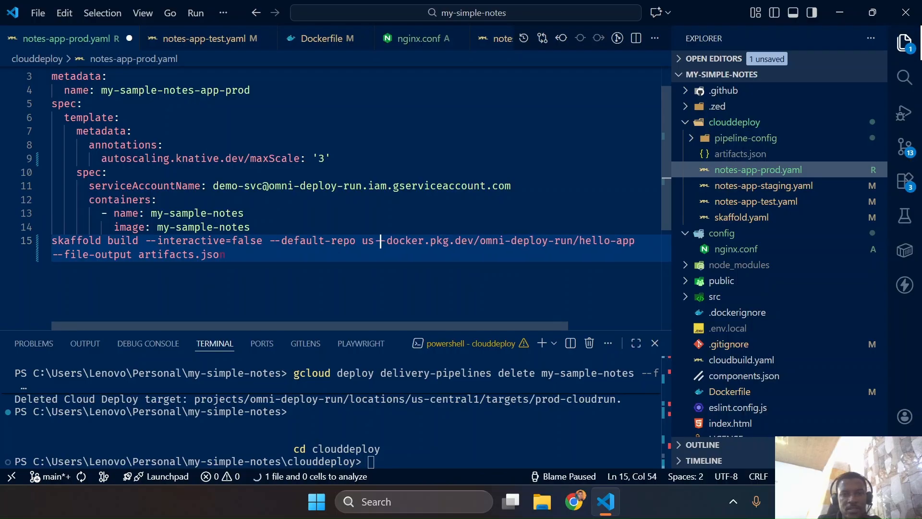
type("centrl")
key("Tab")
type("1")
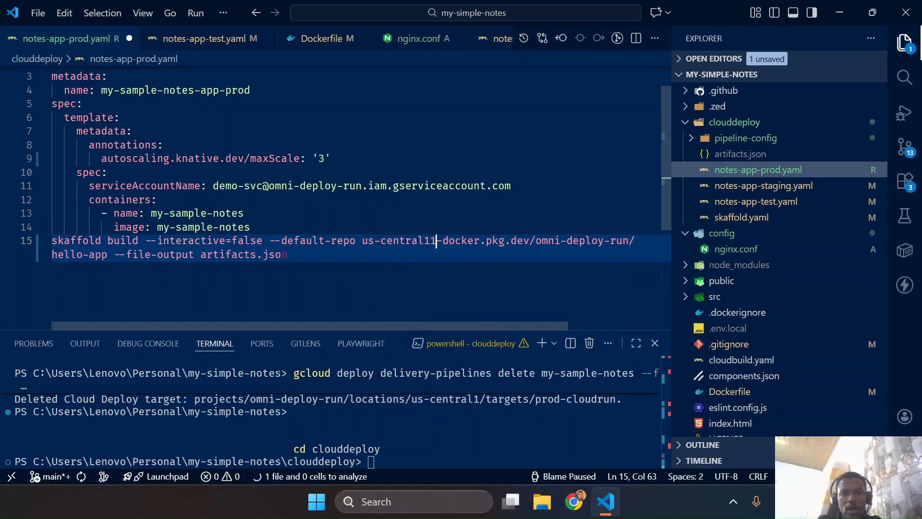
key("BackSpace")
key("BackSpace")
key("BackSpace")
key("BackSpace")
key("BackSpace")
key("BackSpace")
key("BackSpace")
key("BackSpace")
key("BackSpace")
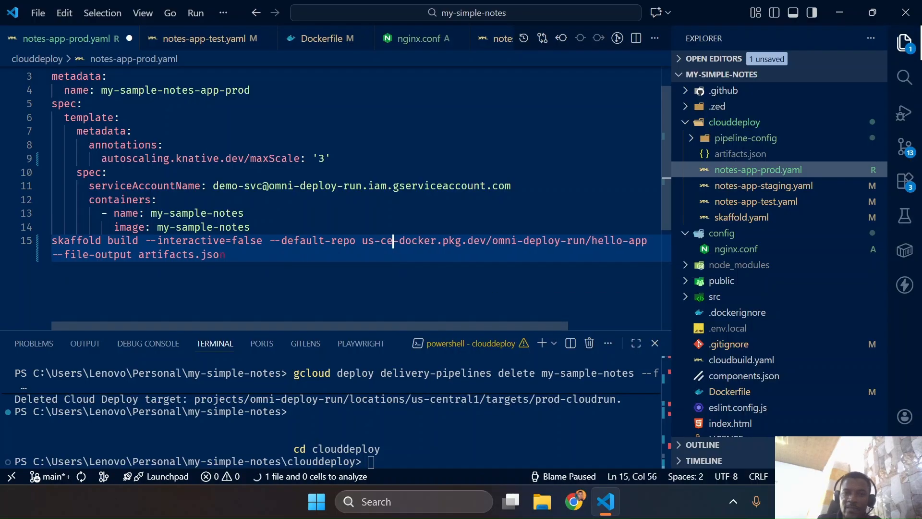
key("BackSpace")
key("BackSpace")
key("BackSpace")
Insert $env:REGION before -docker.pkg.dev as the region in the command's --default-repo value
type("$en")
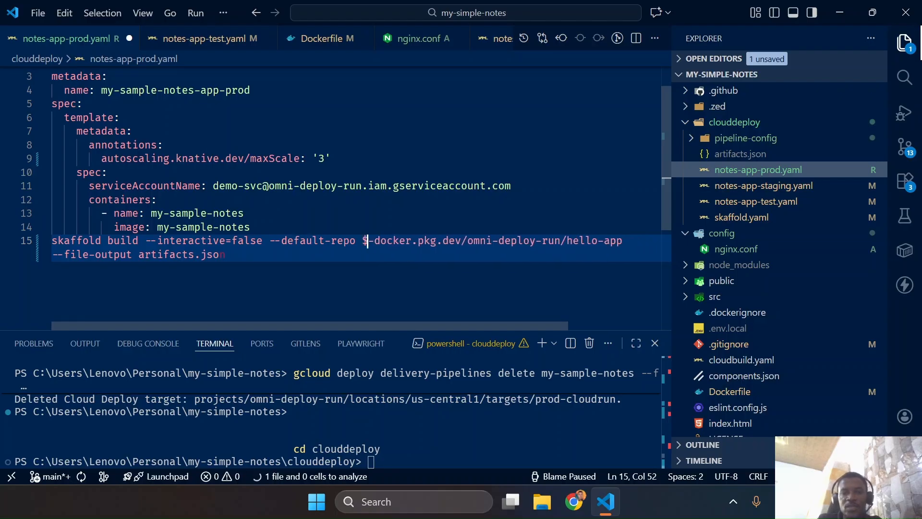
type("v:")
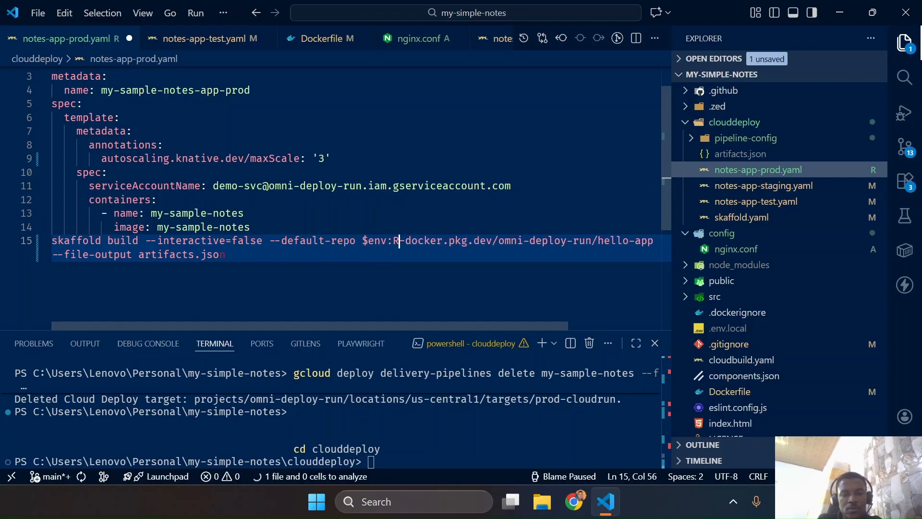
type("REGION")
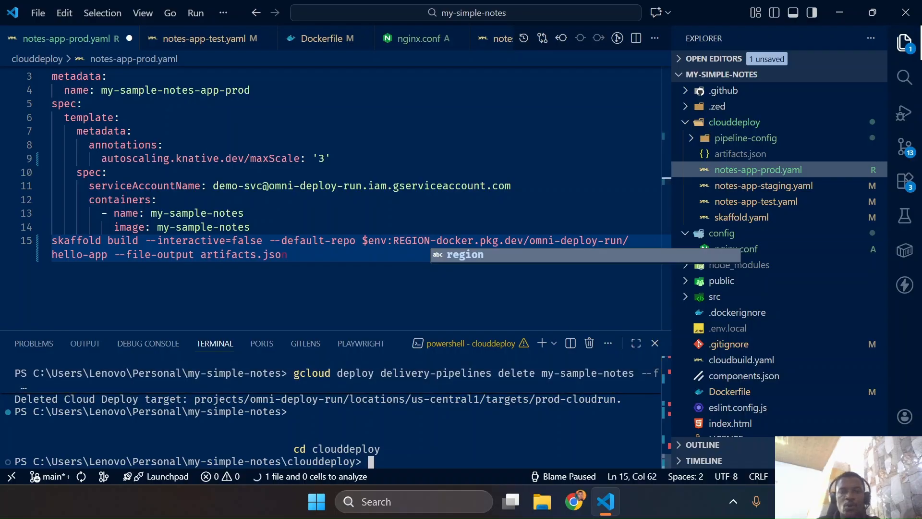
Print the REGION environment variable in the terminal with $env:REGION
left_click(371, 461)
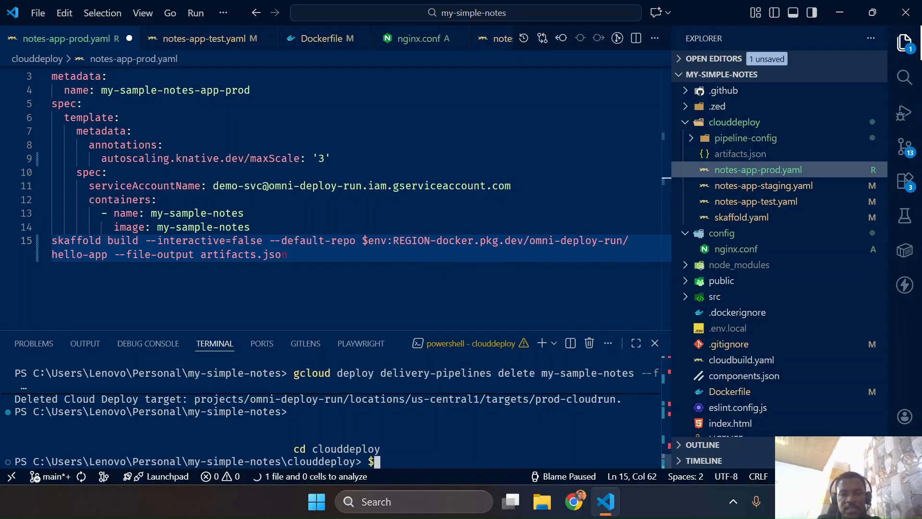
type("$env")
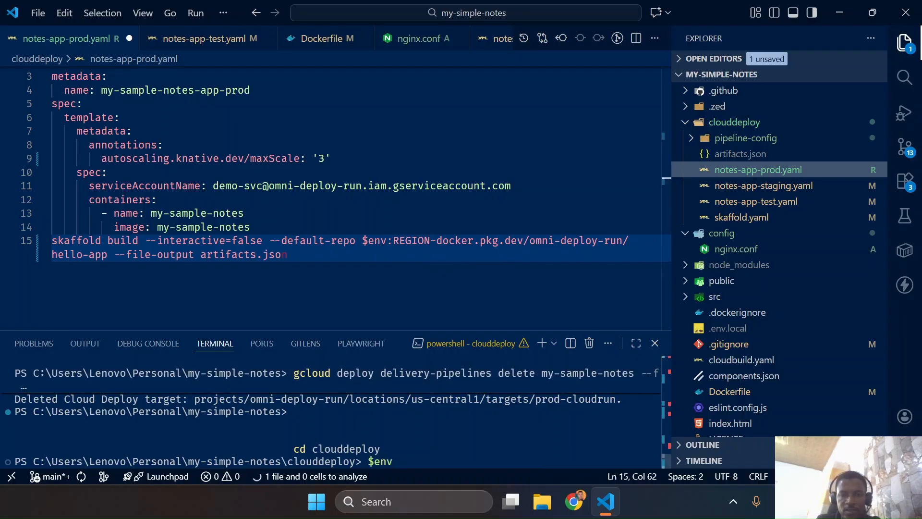
type(":REGIO")
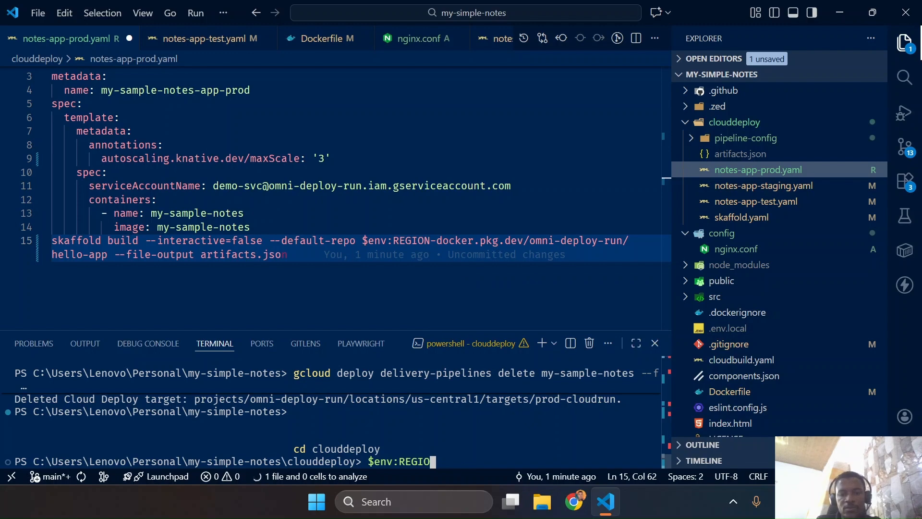
type("N = \"\"N")
key("Return")
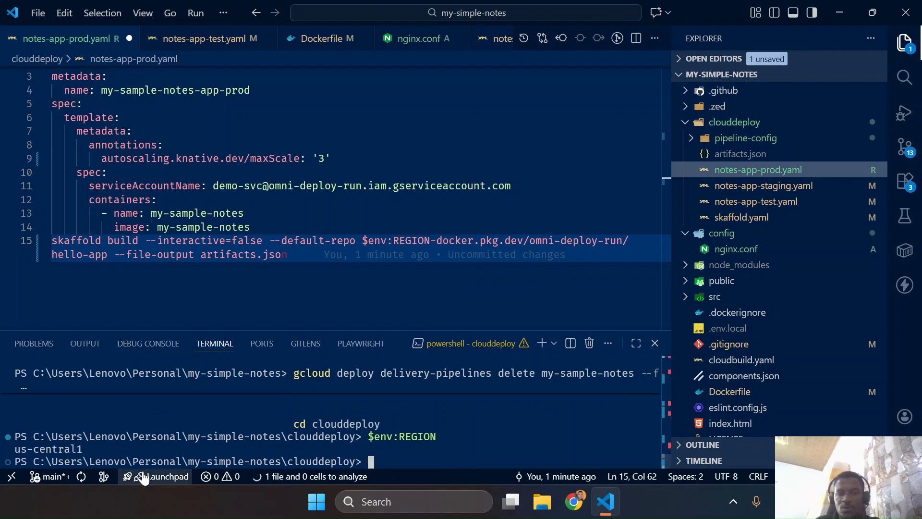
Replace the repository name hello-app with myapps in the skaffold build command's --default-repo path
mouse_move(402, 241)
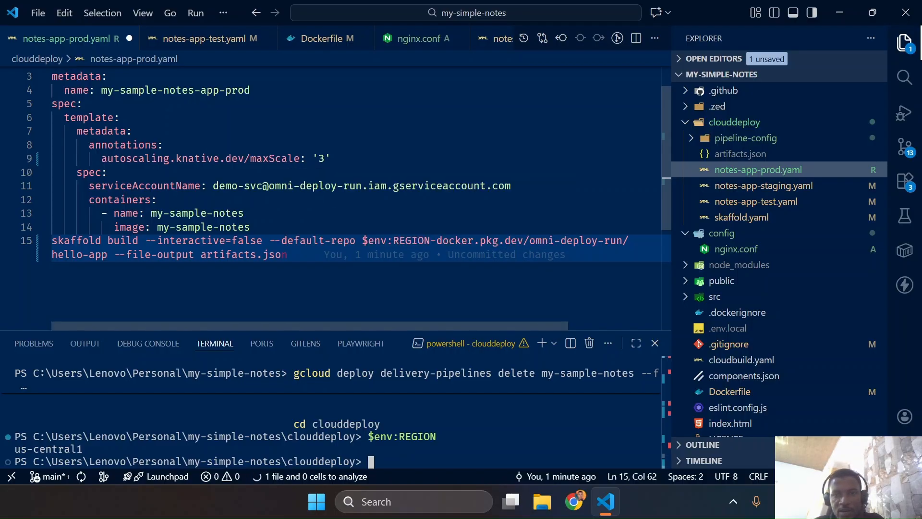
left_click_drag(529, 241, 623, 241)
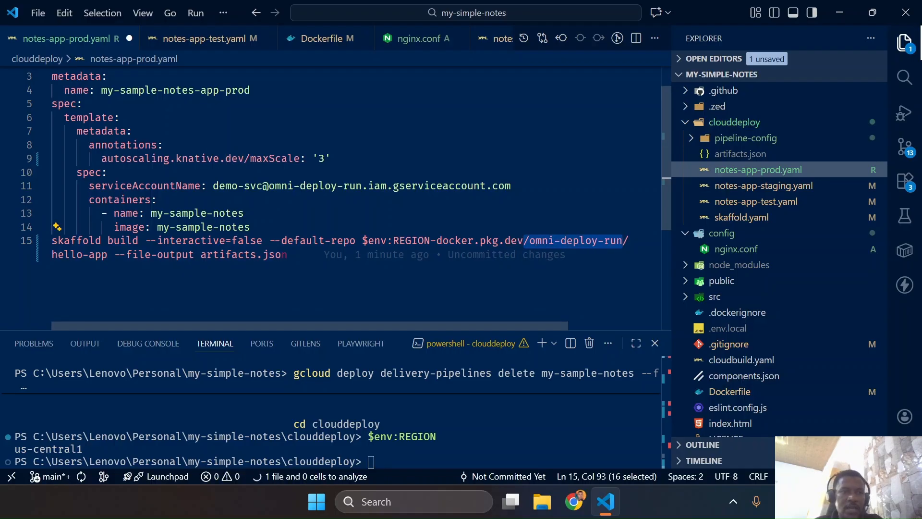
left_click_drag(101, 254, 43, 259)
type("myapp")
key("Right")
key("shift+Left")
type("s")
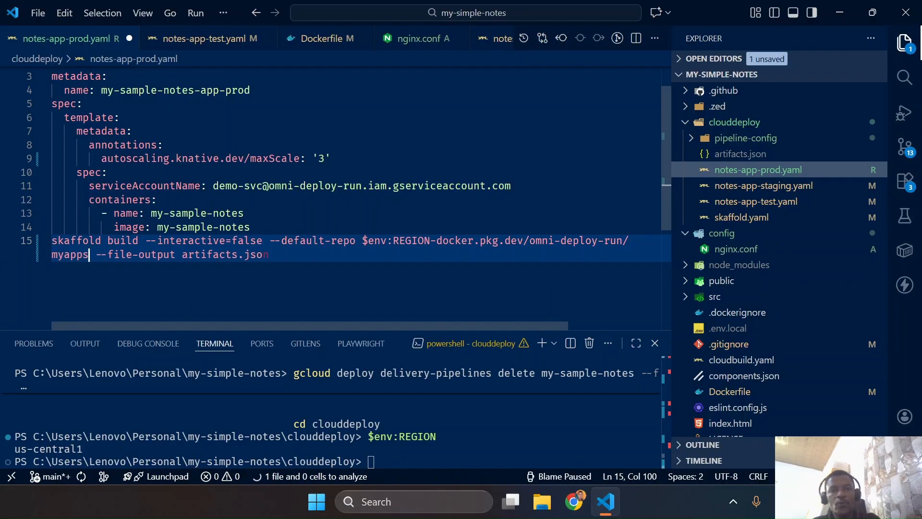
Switch to Chrome and open ar.tf from terraform-config in Cloud Shell Editor to check the repository definition
key("ctrl+super+Left")
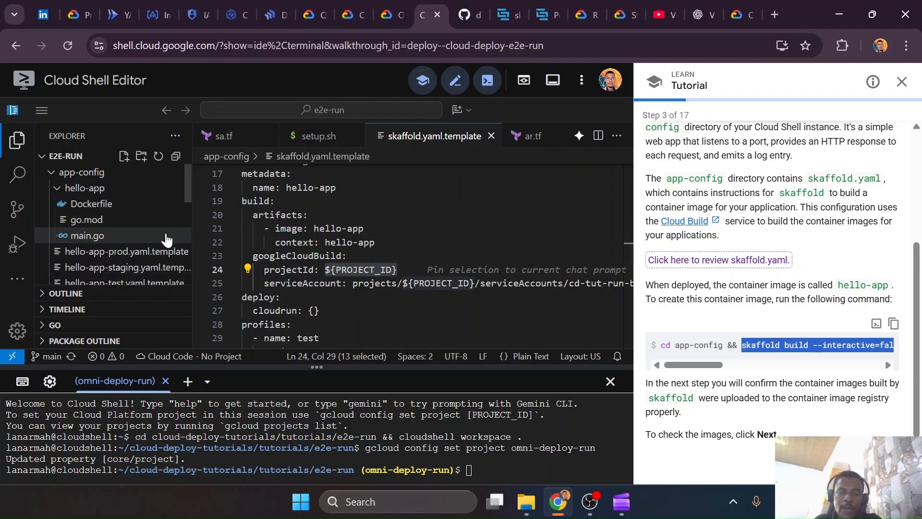
scroll(148, 272, "down", 8)
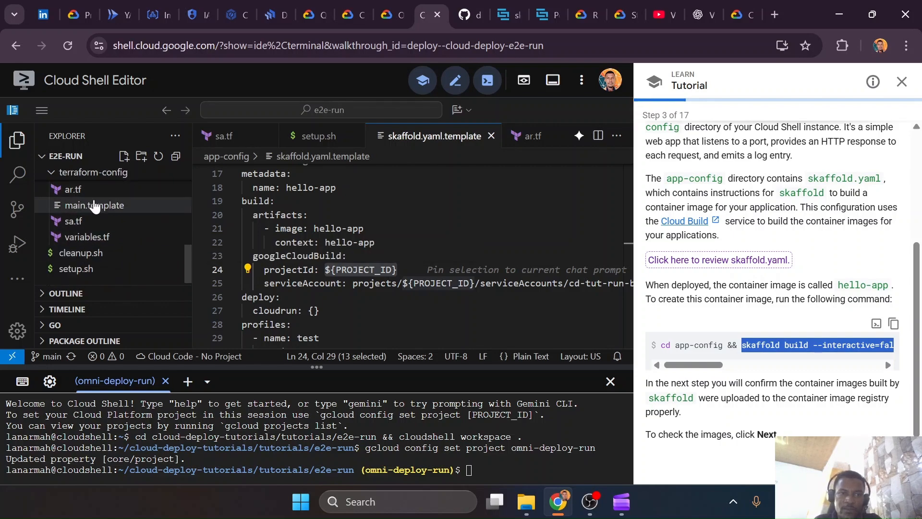
left_click(98, 192)
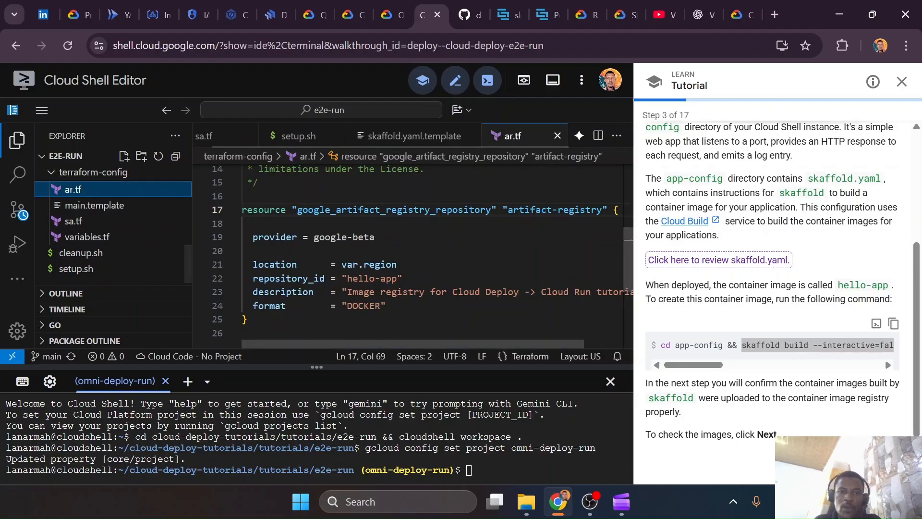
Open the myapps repository in us-central1 in Artifact Registry, copy its path, and highlight the copied path in the notification
left_click(237, 12)
left_click(154, 6)
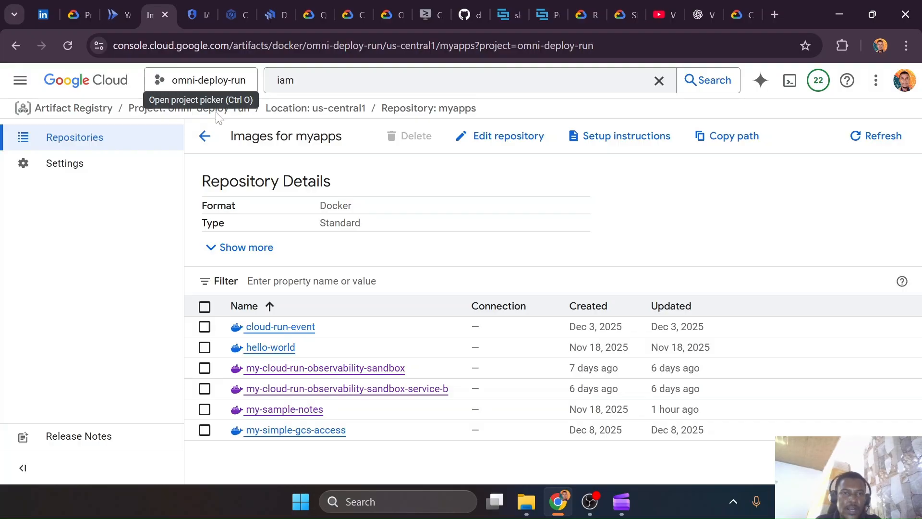
left_click(352, 109)
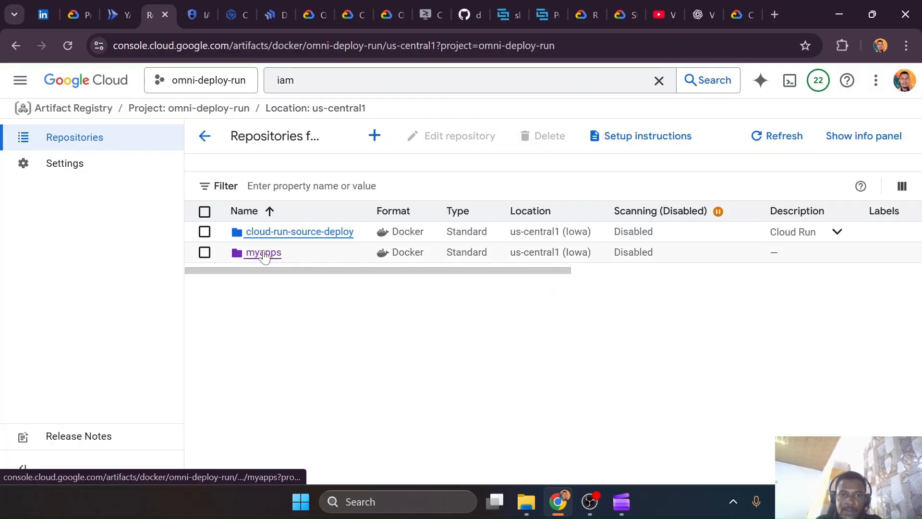
left_click(263, 253)
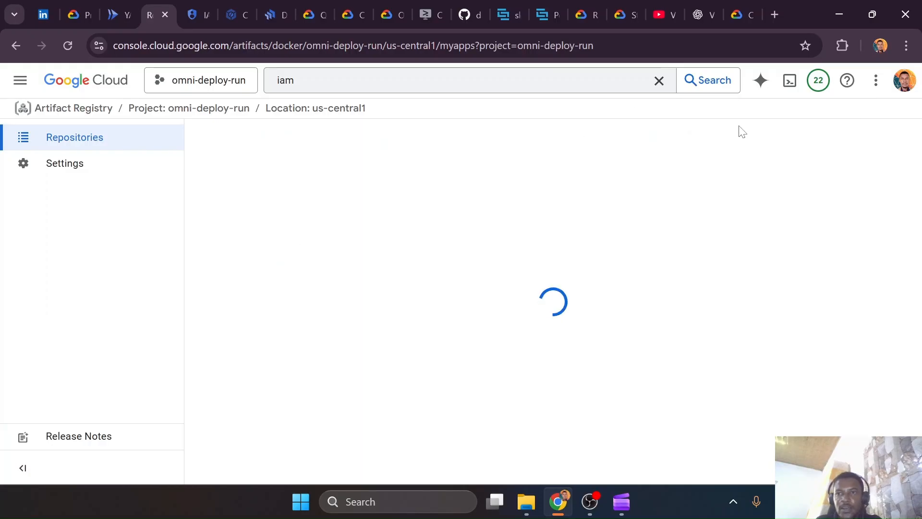
left_click(702, 136)
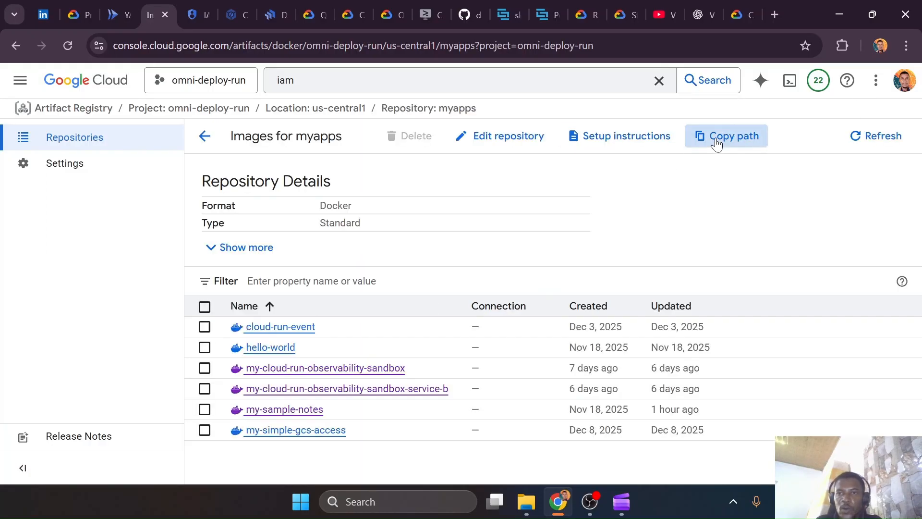
left_click_drag(322, 445, 375, 460)
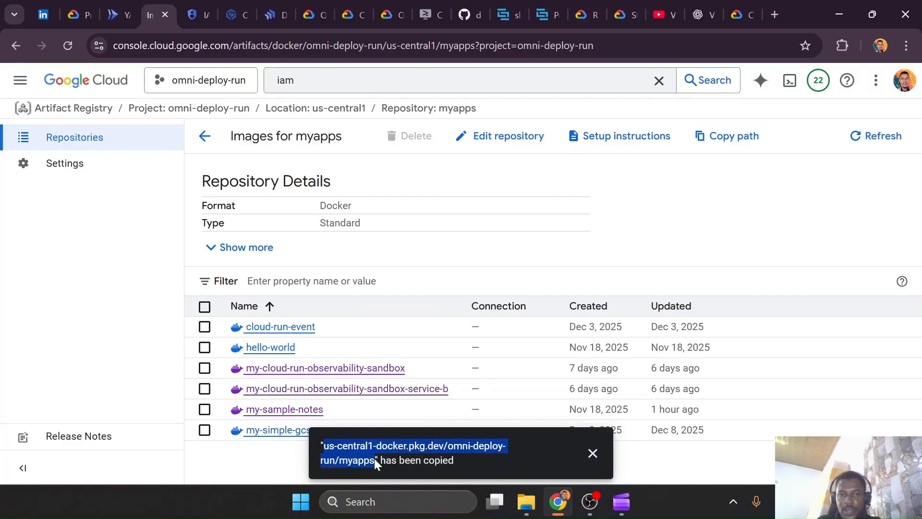
Switch back to VS Code, open skaffold.yaml, and highlight the build artifacts block with its image and context lines
key("ctrl+super+Right")
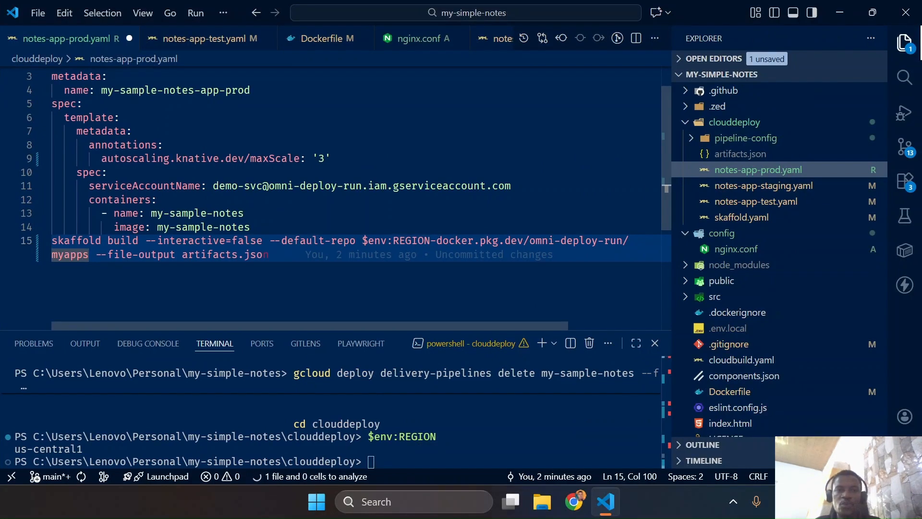
scroll(60, 42, "down", 5)
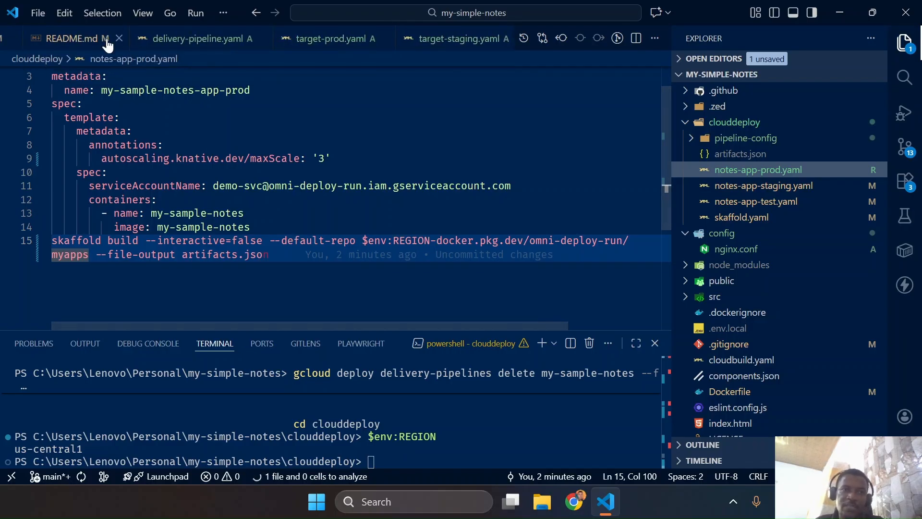
scroll(66, 42, "up", 5)
left_click(57, 41)
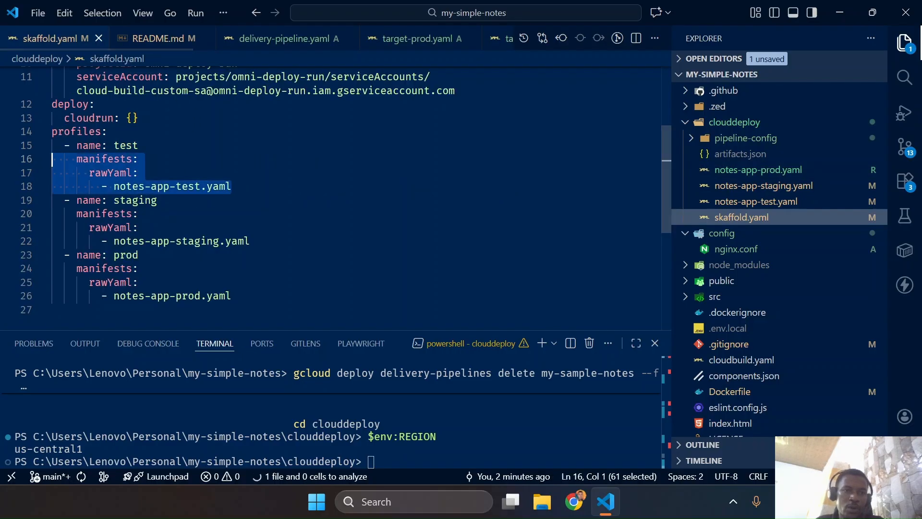
scroll(202, 117, "up", 4)
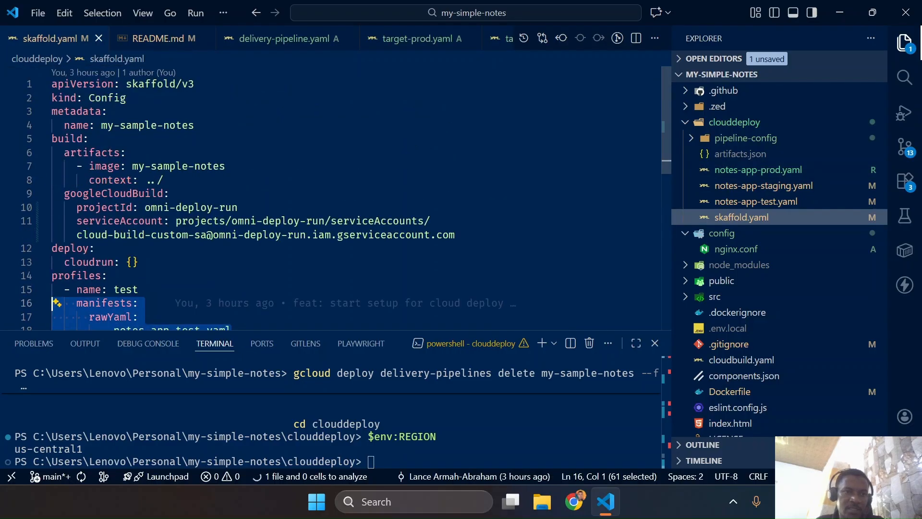
left_click_drag(52, 152, 163, 180)
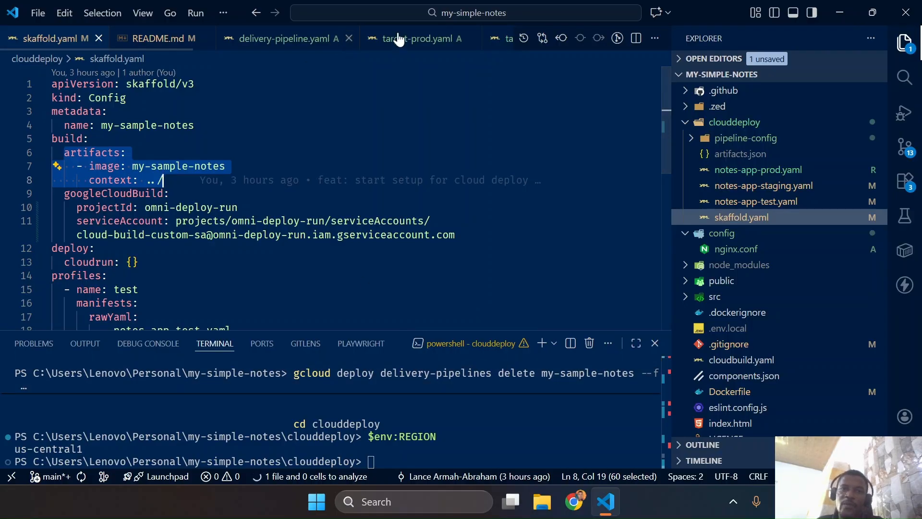
Review target-staging.yaml, target-test.yaml, target-prod.yaml, and delivery-pipeline.yaml in turn
scroll(425, 44, "down", 3)
left_click(382, 40)
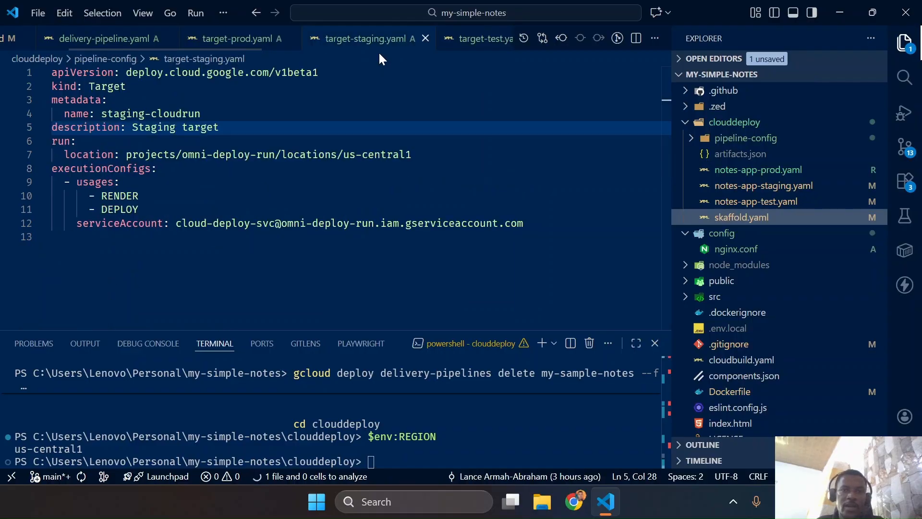
left_click(465, 44)
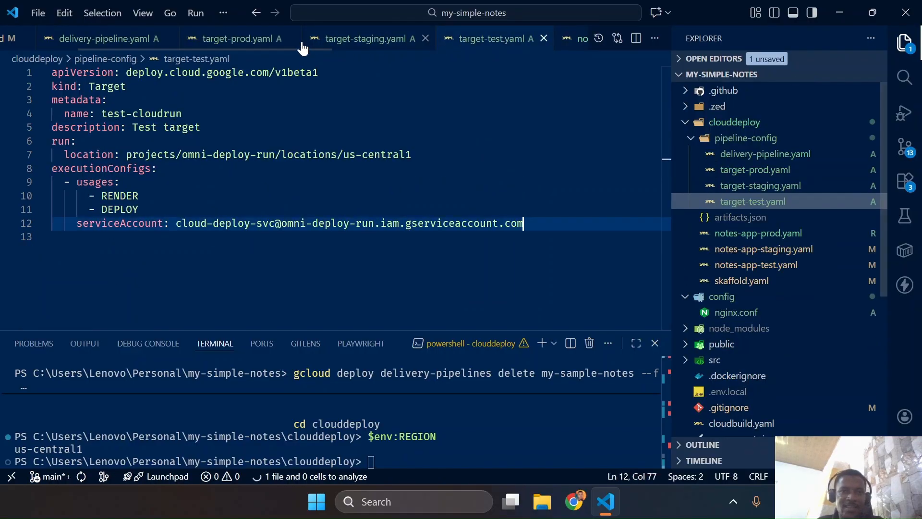
left_click(220, 45)
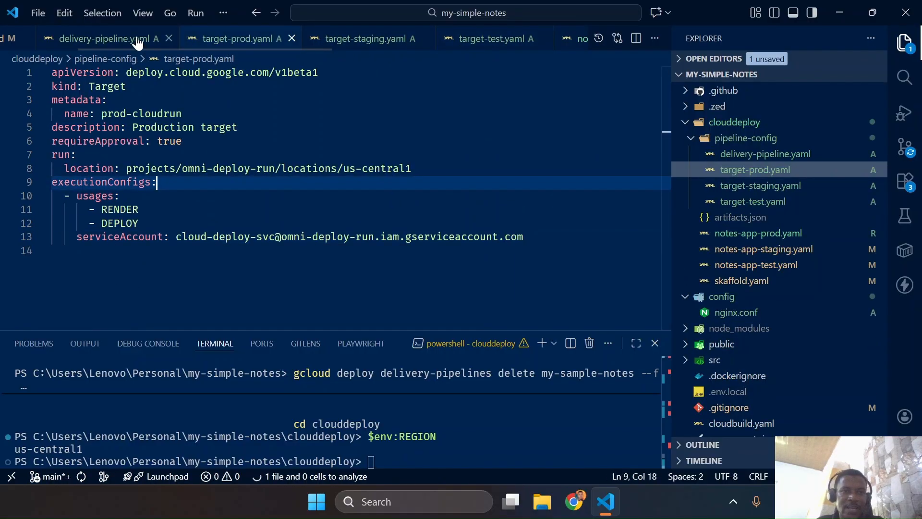
left_click(138, 43)
Return to notes-app-prod.yaml, copy the full skaffold build command from line 15, and run it in the clouddeploy terminal
scroll(137, 43, "up", 2)
scroll(138, 43, "down", 5)
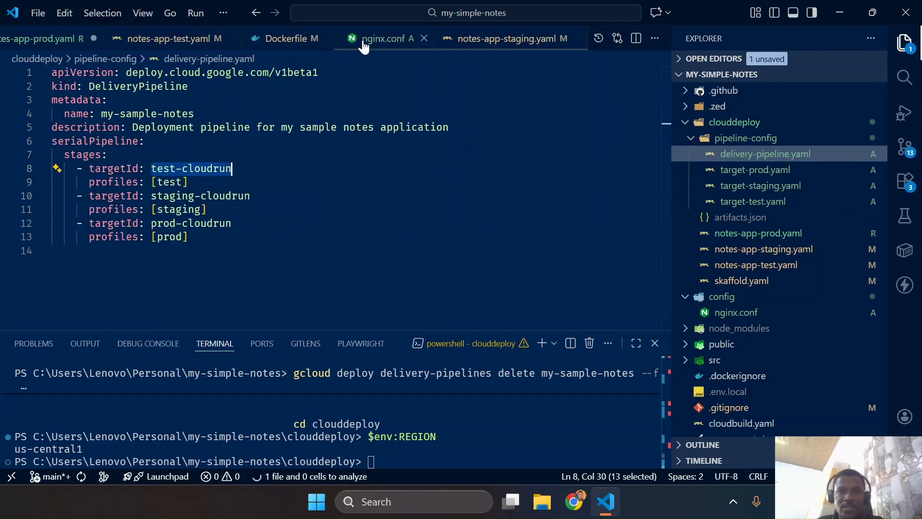
scroll(364, 46, "up", 2)
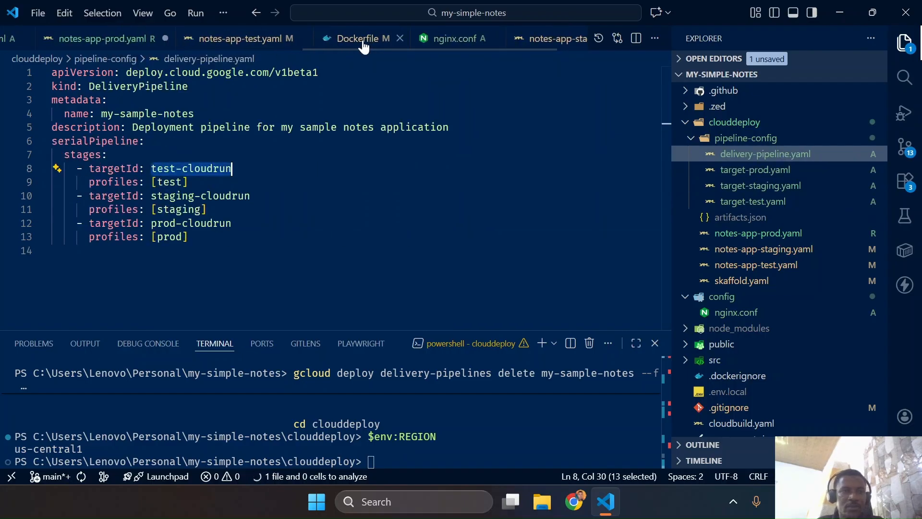
left_click(152, 40)
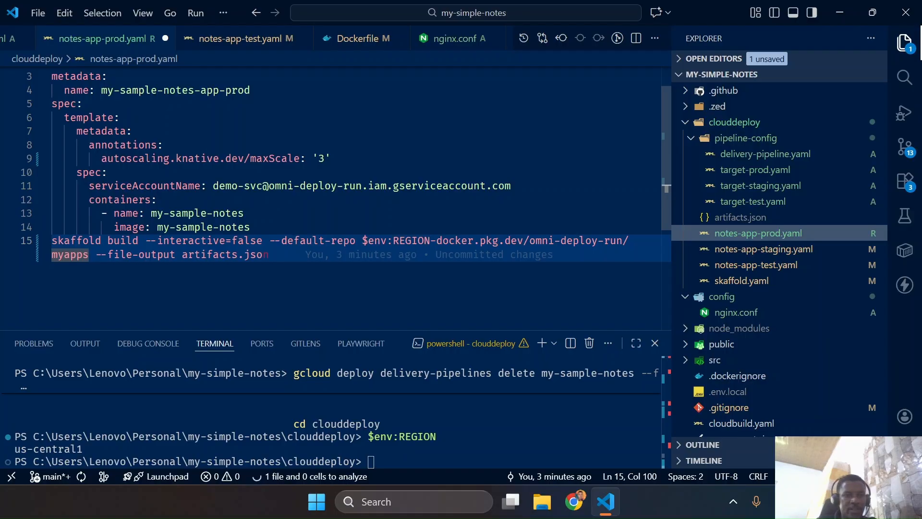
left_click_drag(269, 254, 52, 241)
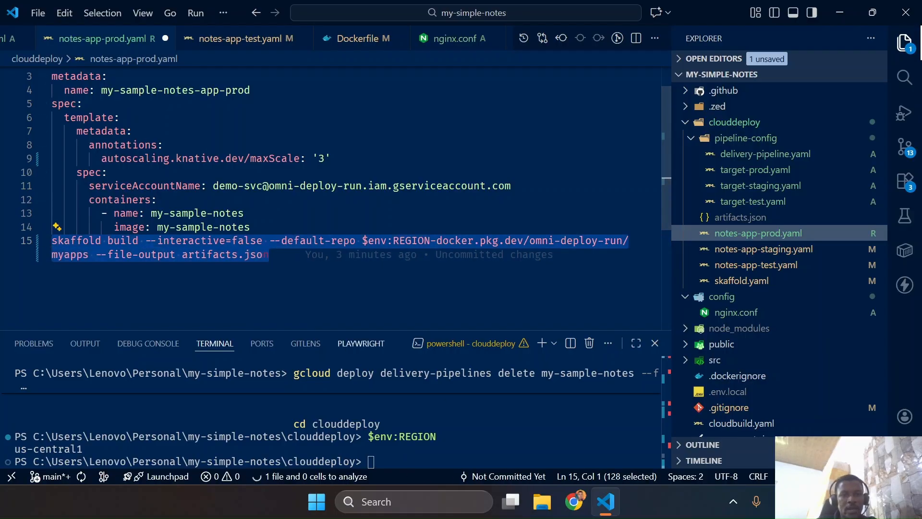
left_click(388, 437)
key("ctrl+v")
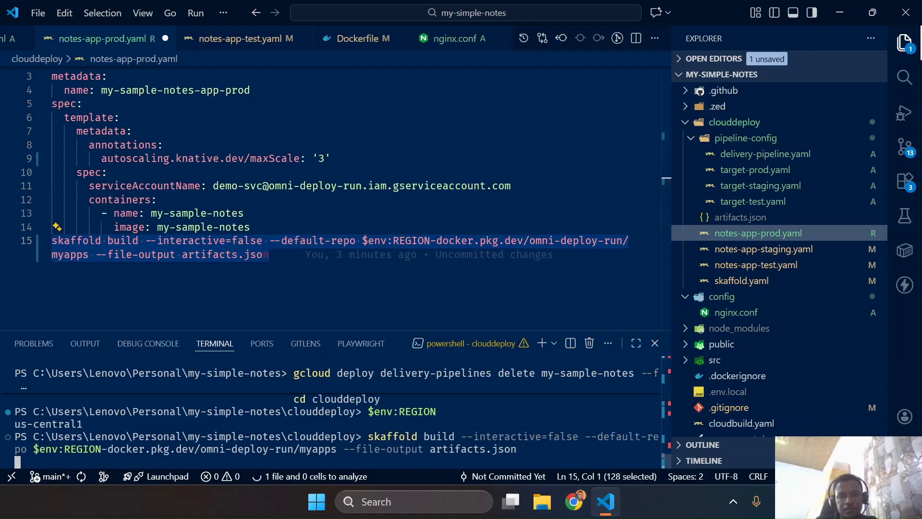
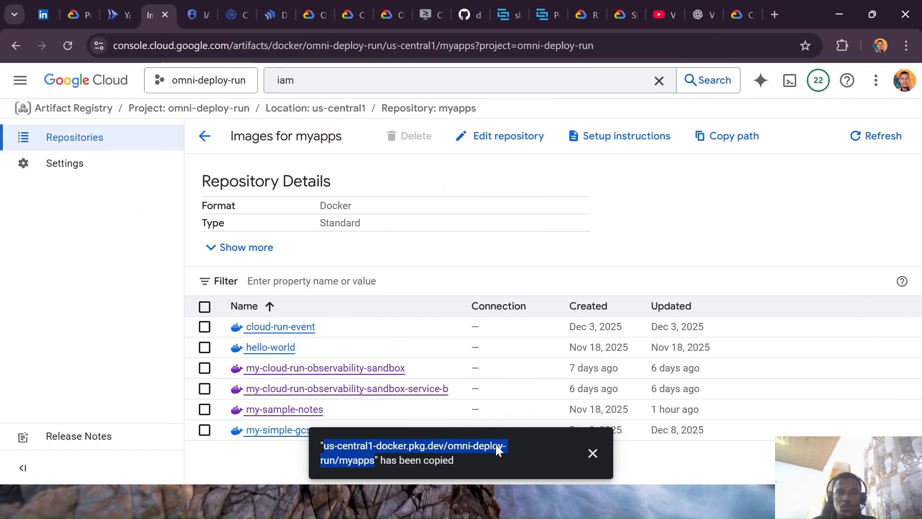
Return to the Cloud Shell tutorial, advance to step 4, Custom container images, and copy its gcloud artifacts docker images list command
left_click(593, 453)
left_click(427, 16)
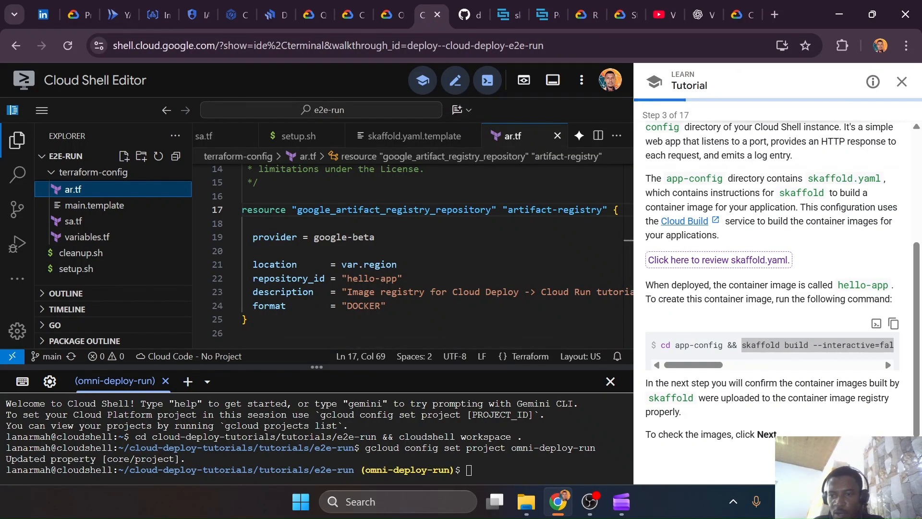
left_click(886, 466)
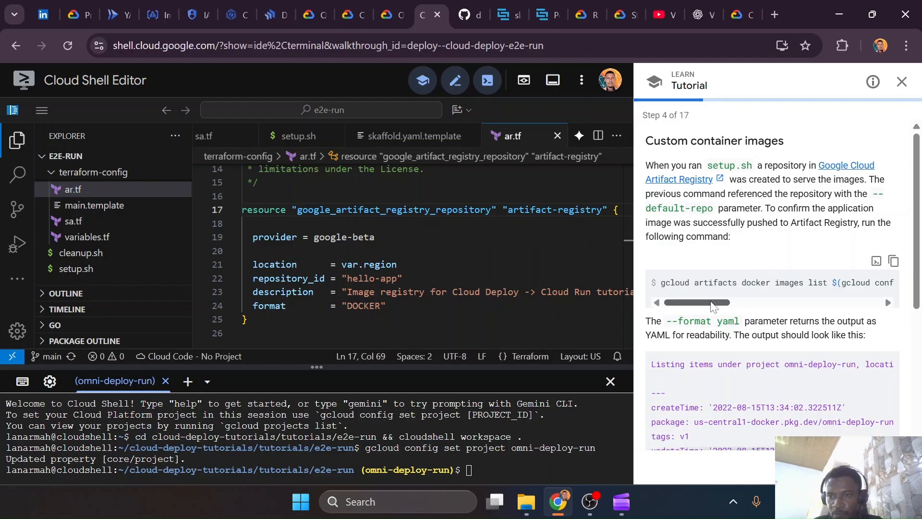
mouse_move(701, 298)
left_mouse_down()
mouse_move(859, 301)
mouse_move(694, 301)
left_mouse_up()
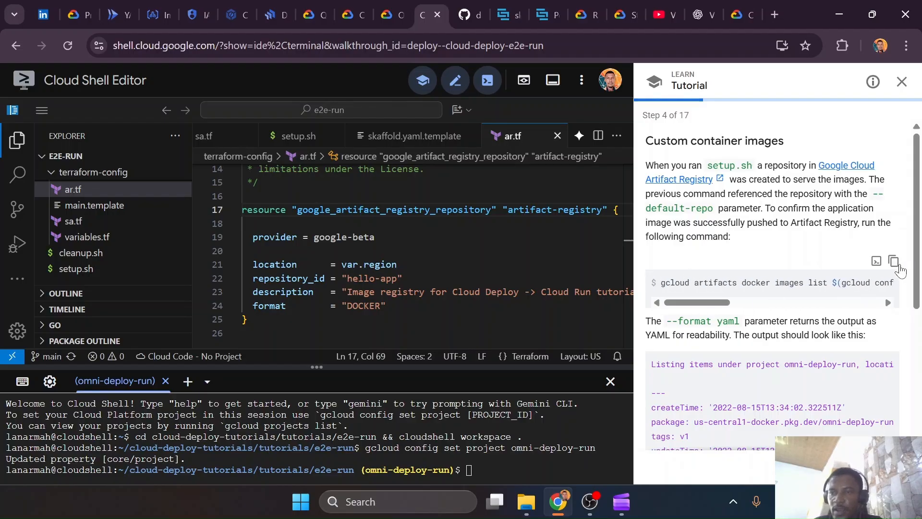
left_click(893, 261)
left_click_drag(684, 303, 845, 323)
Switch to VS Code and try the copied gcloud artifacts docker images list command for hello-app in a new terminal
key("ctrl+super+Right")
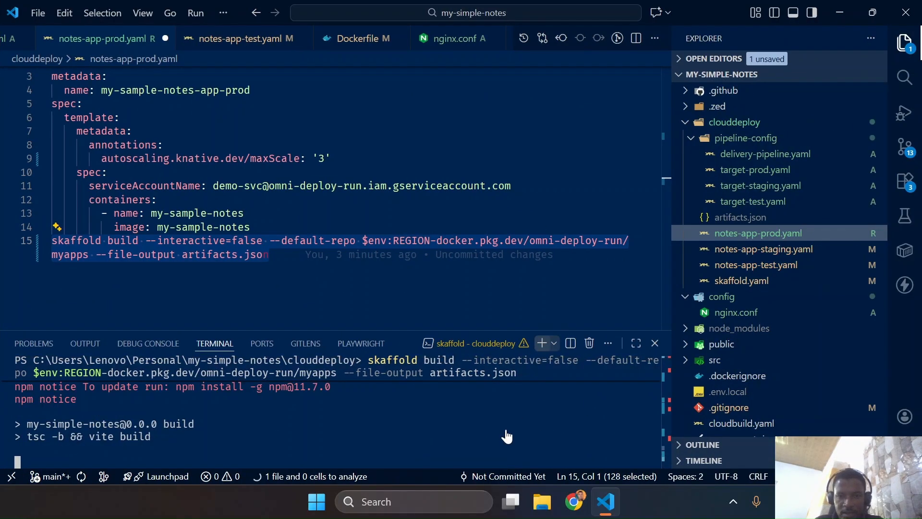
key("ctrl+shift+grave")
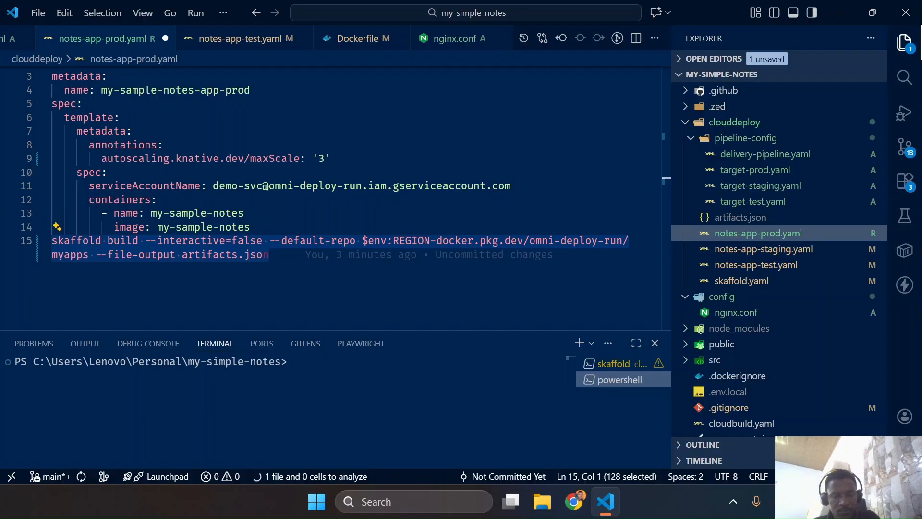
type("gcloud artifacts")
key("Right")
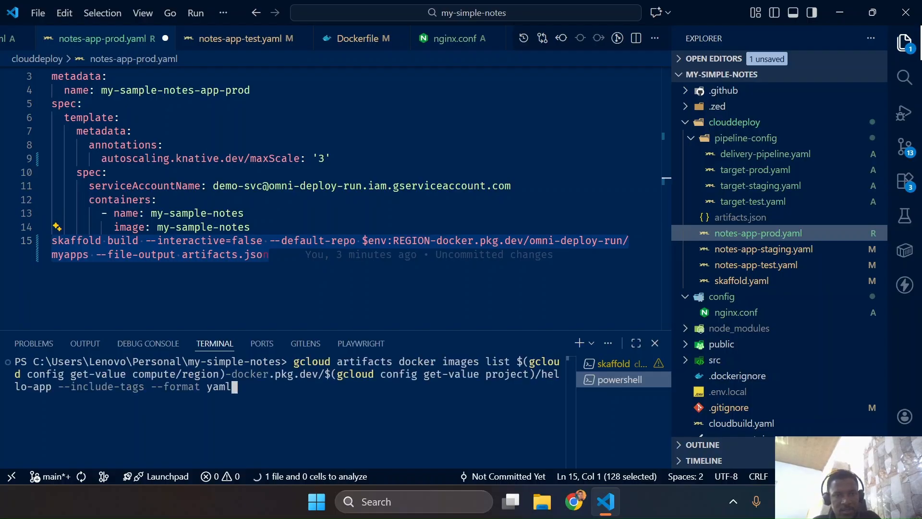
key("Return")
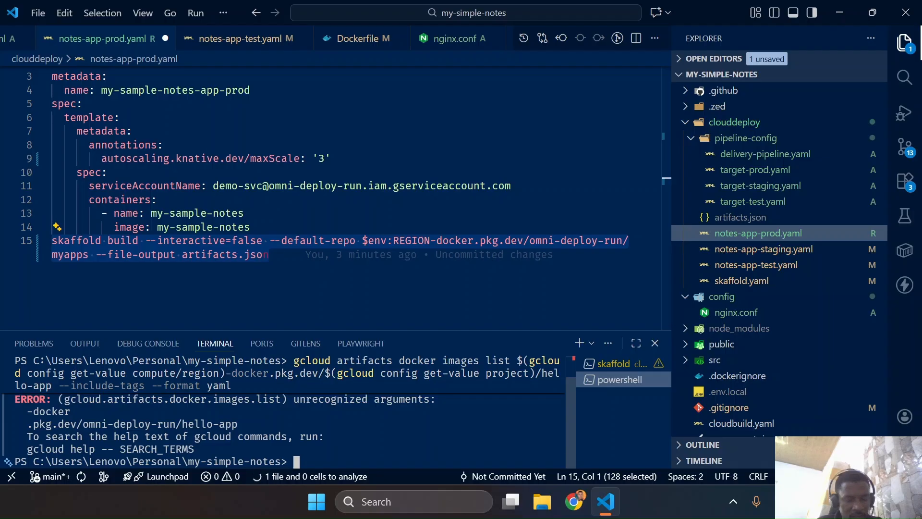
Recall the images list command, replace the hello-app repository with myapps, and run it with --include-tags --format yaml
key("Up")
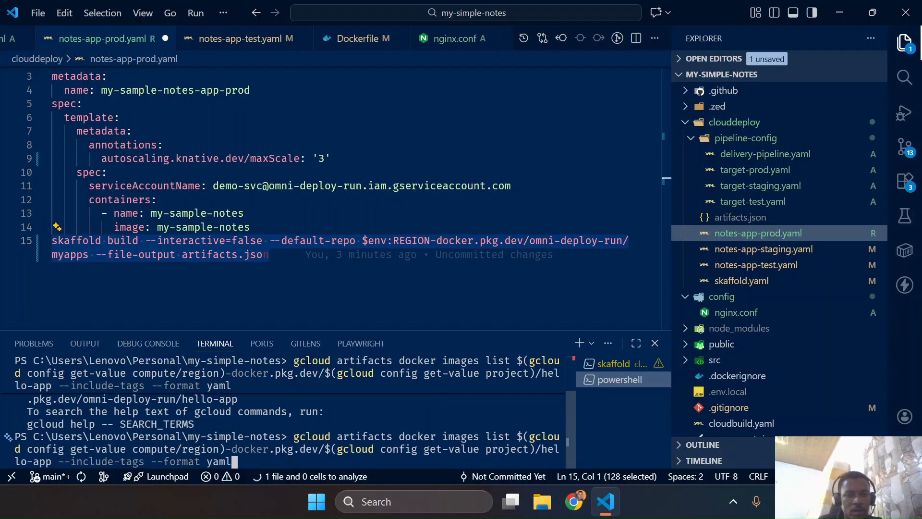
key("Left")
key("Left")
key("Left")
key("Left")
key("Left")
key("Left")
key("Left")
key("Left")
key("Left")
key("Left")
key("Left")
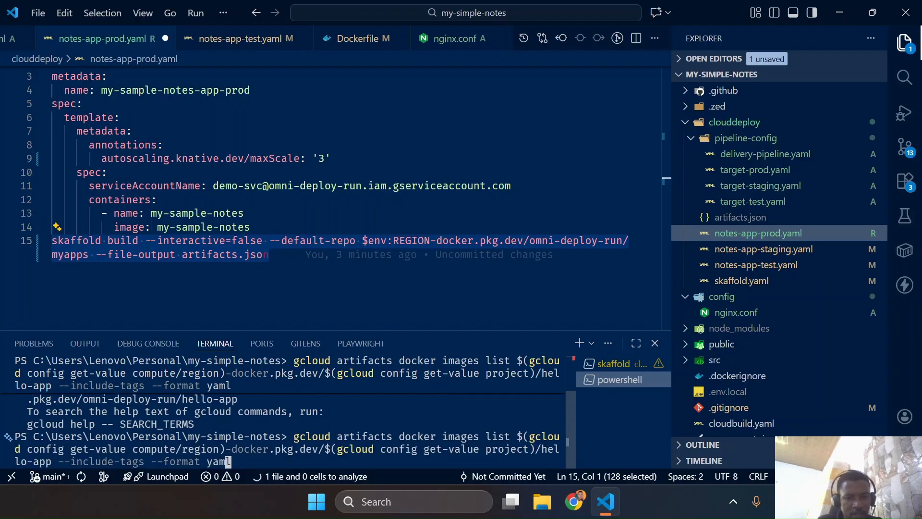
key("Left")
key("Left")
key("Left")
key("Left")
key("Left")
key("Left")
key("Left")
key("Left")
key("Left")
key("Left")
key("Left")
key("Left")
key("Left")
key("Left")
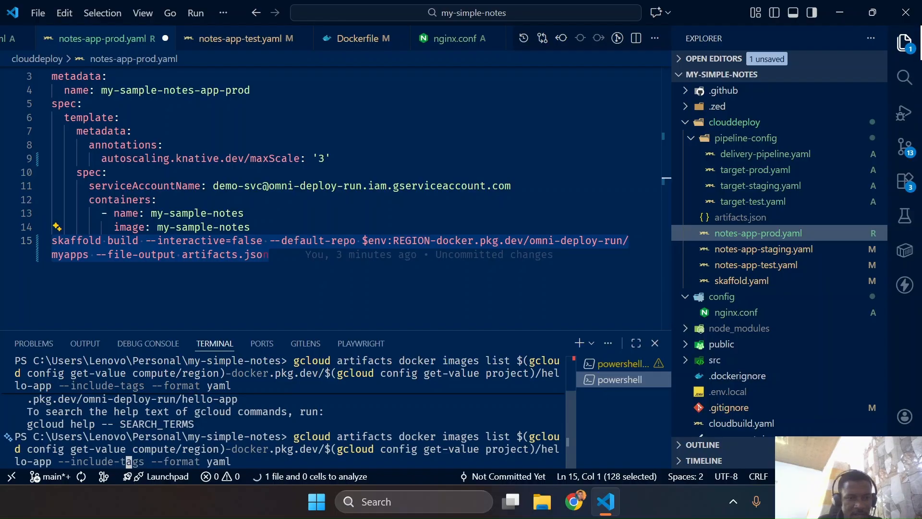
key("Left")
key("Left")
key("Left")
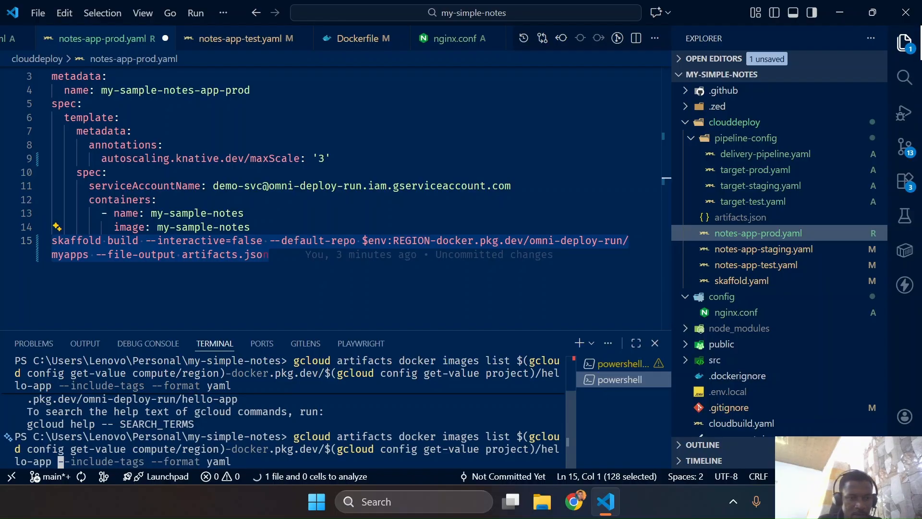
key("Left")
key("BackSpace")
key("BackSpace")
key("BackSpace")
key("BackSpace")
key("BackSpace")
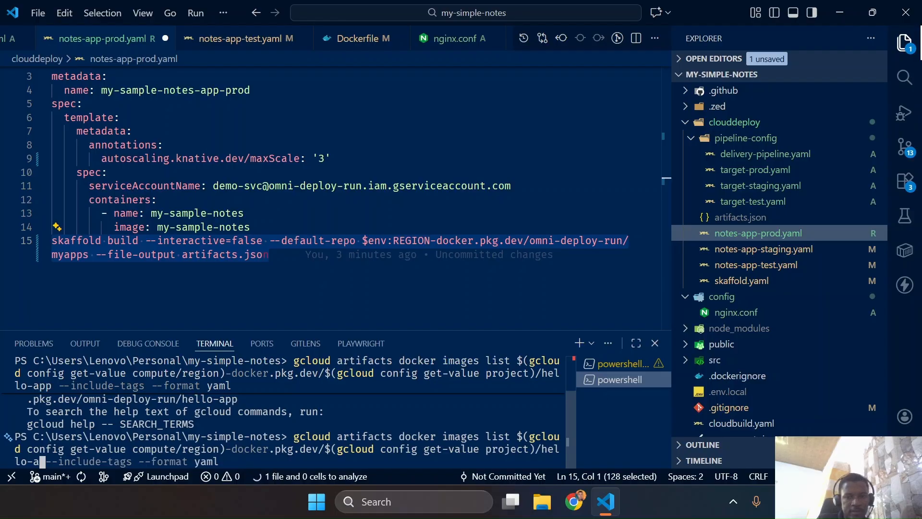
key("BackSpace")
key("BackSpace")
key("BackSpace")
key("BackSpace")
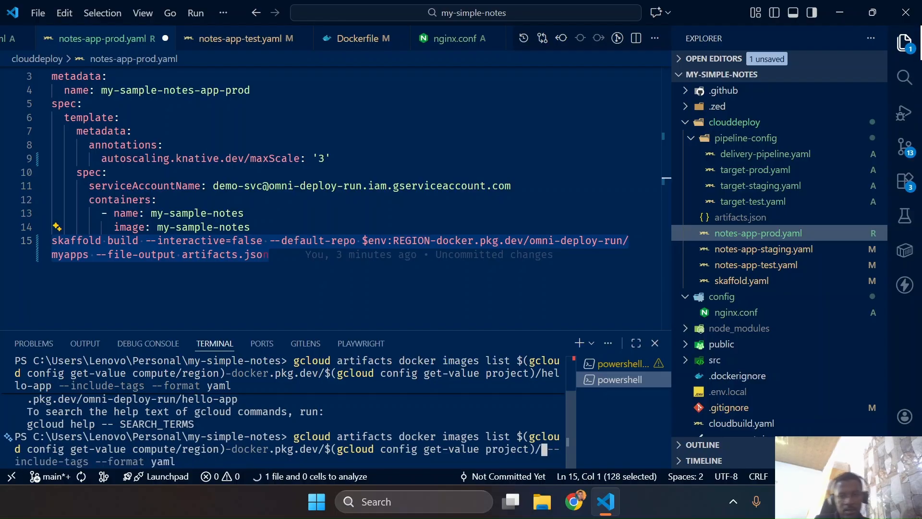
type("my")
type("apps")
key("Return")
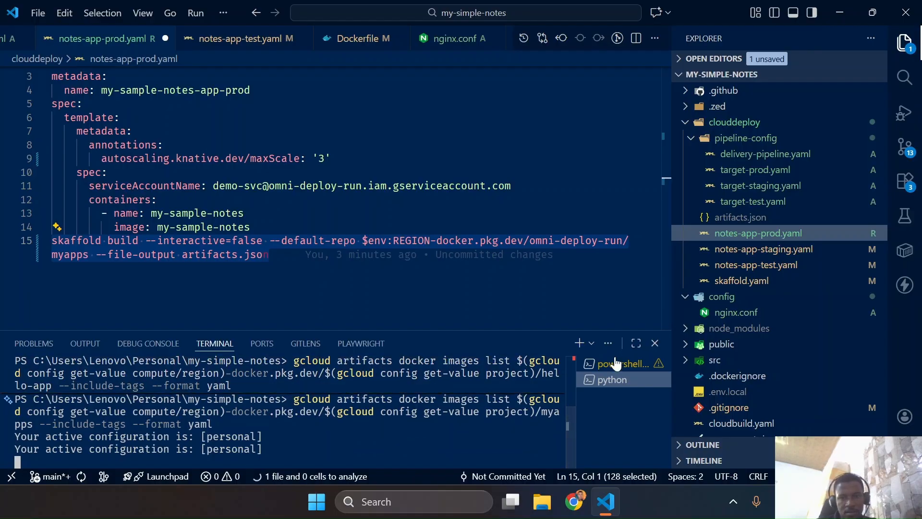
Check the skaffold build terminal, then switch to Artifact Registry in the browser and open the my-sample-notes image's digests
left_click(610, 365)
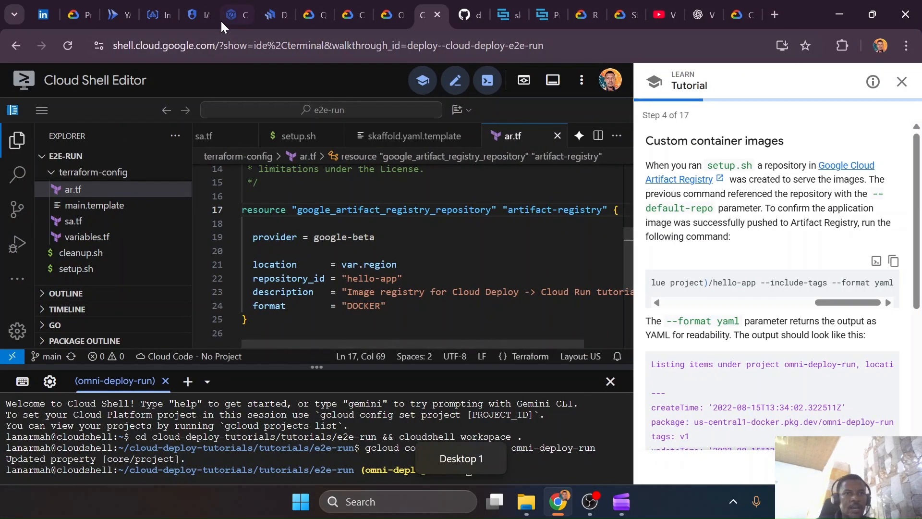
left_click(162, 14)
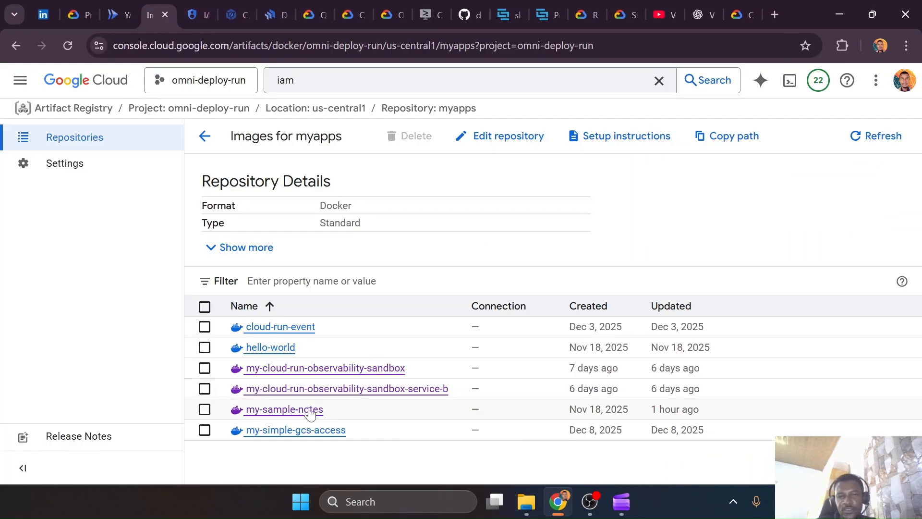
left_click(281, 409)
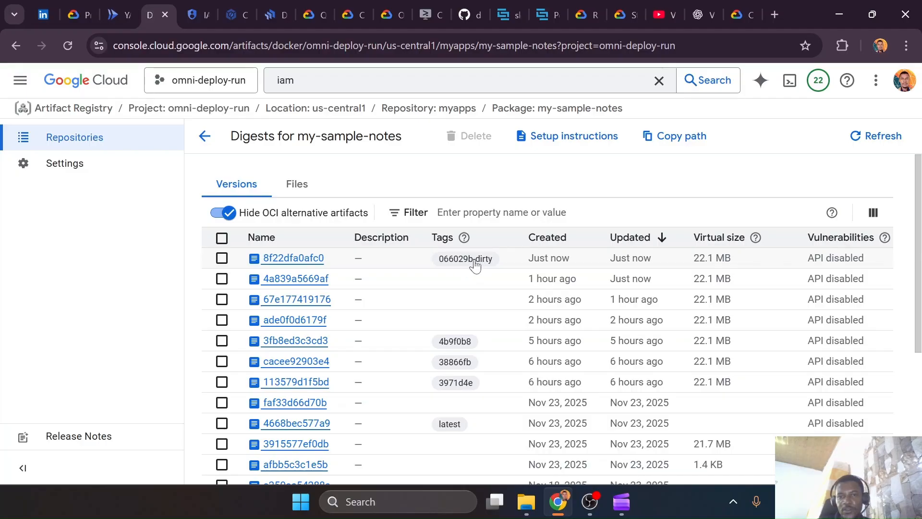
Switch back to VS Code, open artifacts.json, highlight the image tag 066029b-dirty, and close the file
key("ctrl+super+Right")
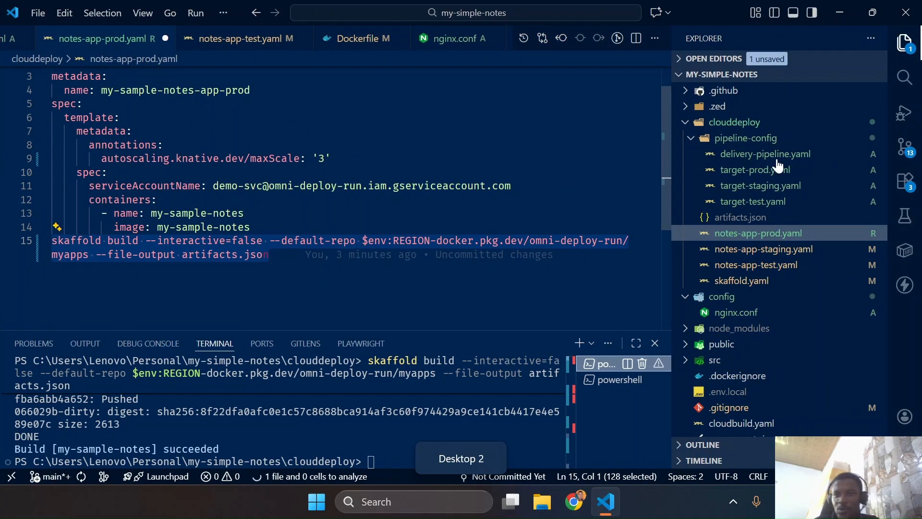
left_click(711, 219)
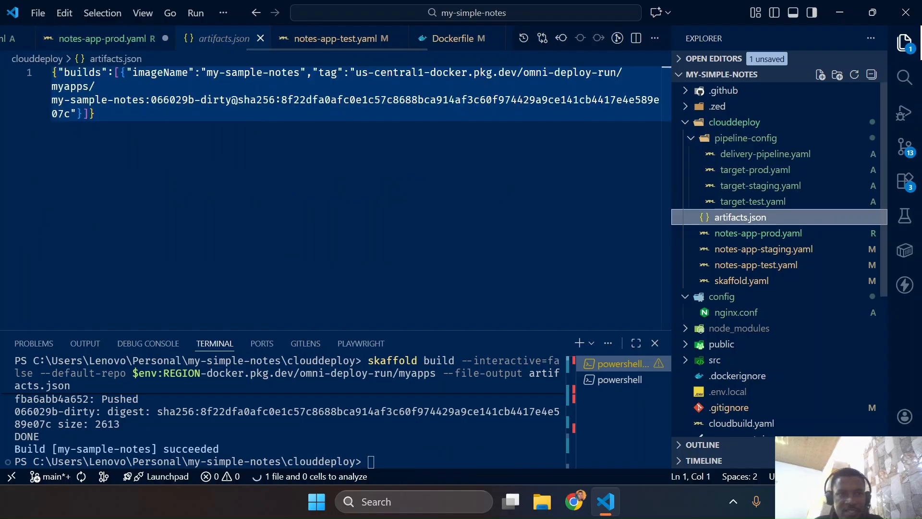
left_click_drag(152, 100, 233, 101)
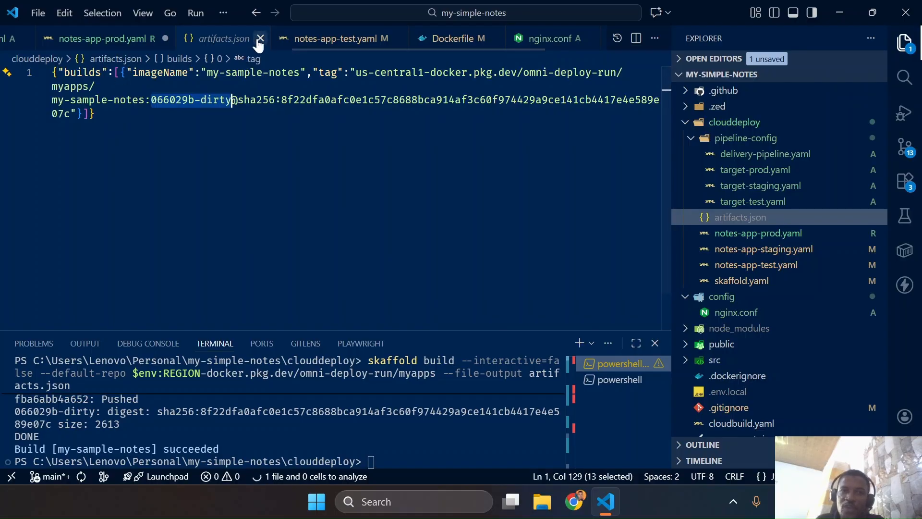
key("ctrl+w")
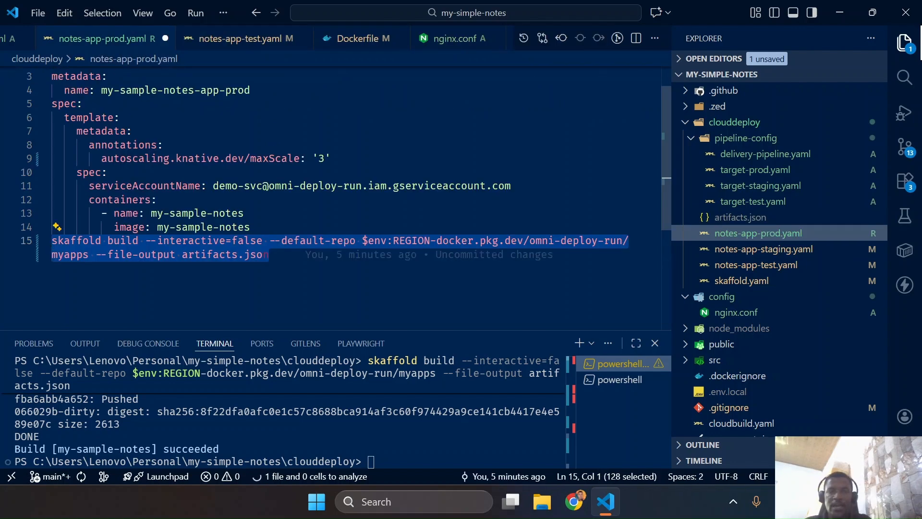
Undo the edits in notes-app-prod.yaml until the pasted skaffold build command is gone from line 15
key("ctrl+z")
key("ctrl+z")
key("ctrl+z")
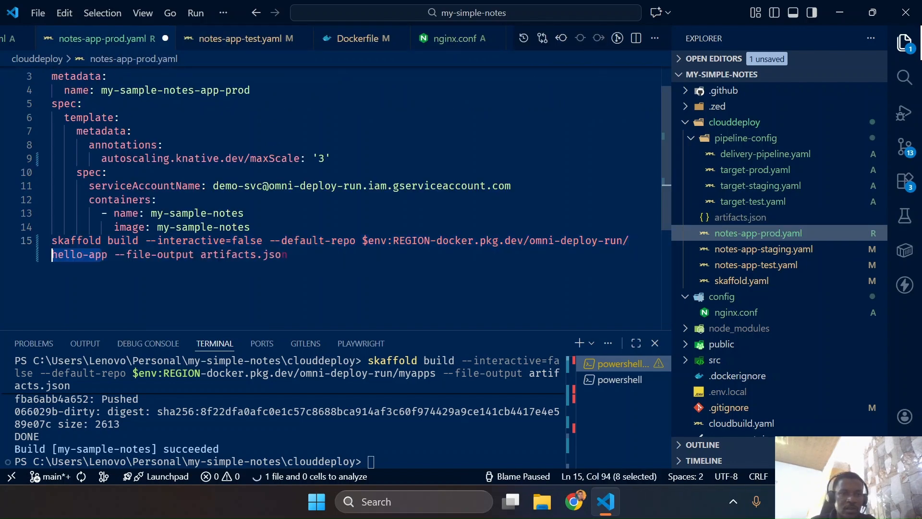
key("ctrl+z")
key("ctrl+z")
key("ctrl+z")
key("ctrl+z")
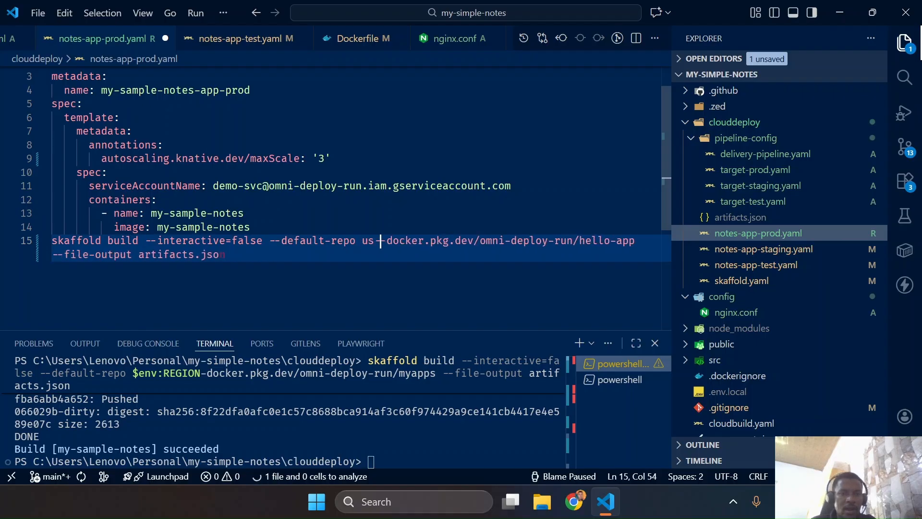
key("ctrl+z")
key("ctrl+z")
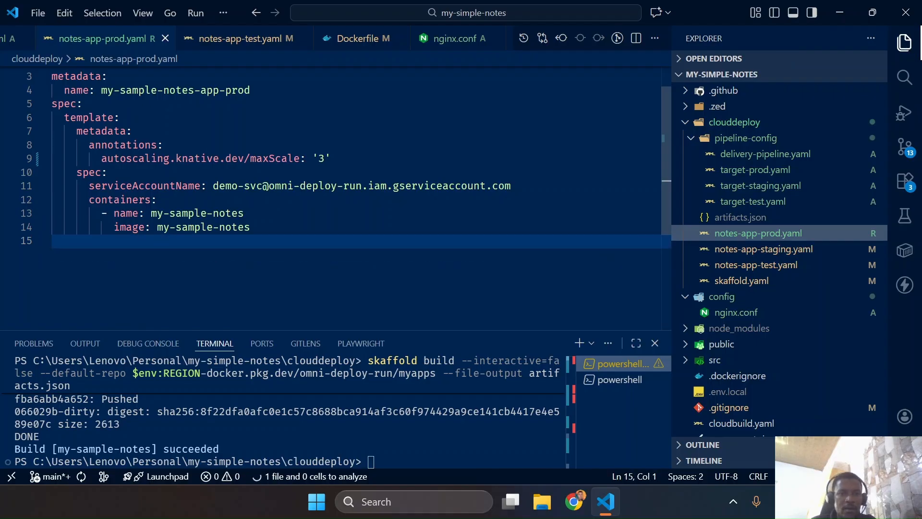
Return to the Cloud Shell tutorial, advance to step 5, Create the delivery pipeline, and copy its gcloud deploy apply command
key("ctrl+super+Left")
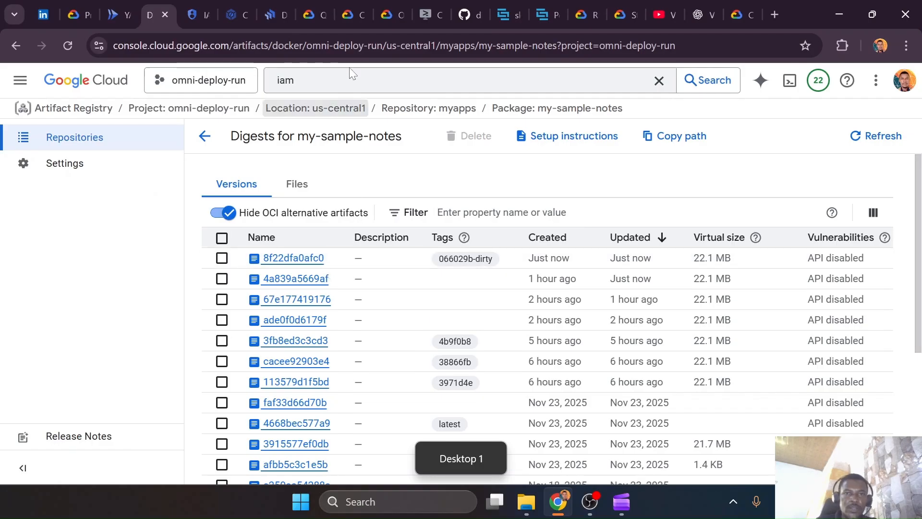
left_click(424, 14)
scroll(768, 279, "down", 5)
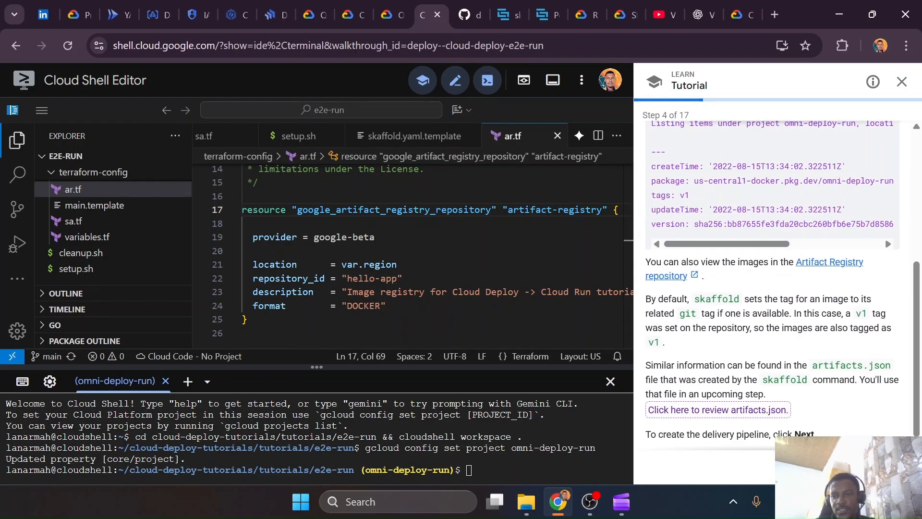
left_click(893, 466)
left_click_drag(733, 327, 709, 329)
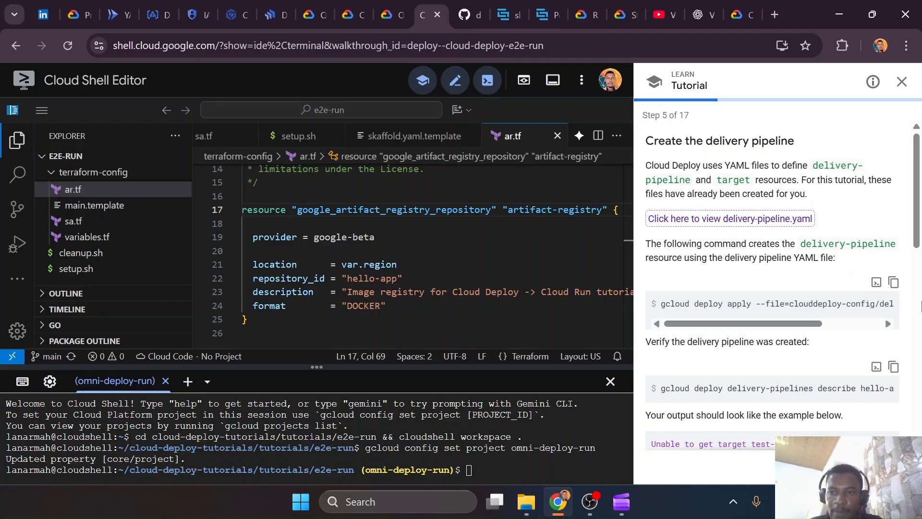
left_click(893, 282)
In the VS Code terminal, go up to the my-simple-notes folder, paste the gcloud deploy apply command, and move back toward its file path
key("ctrl+super+Right")
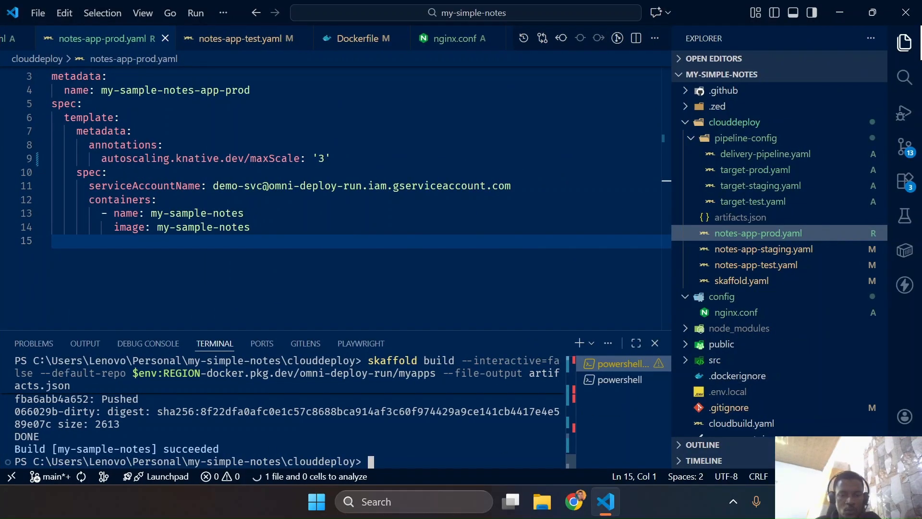
type("cd ..")
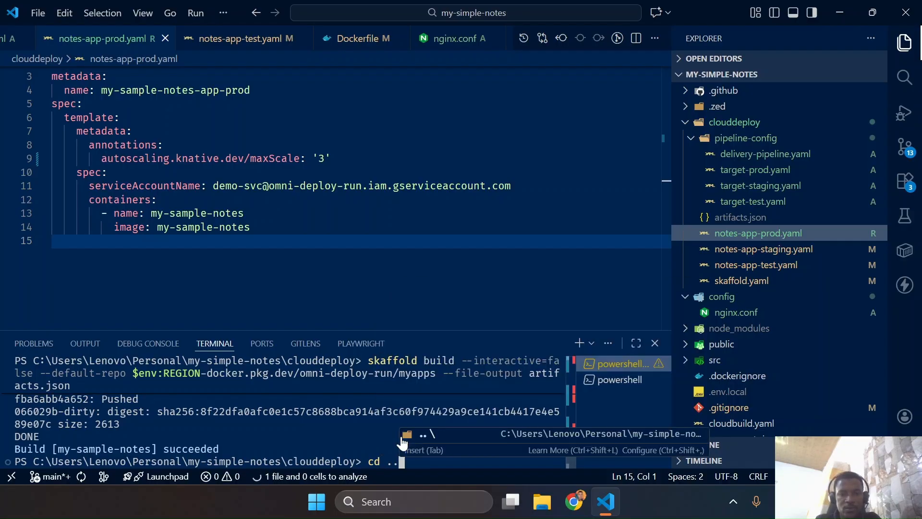
key("Return")
key("ctrl+v")
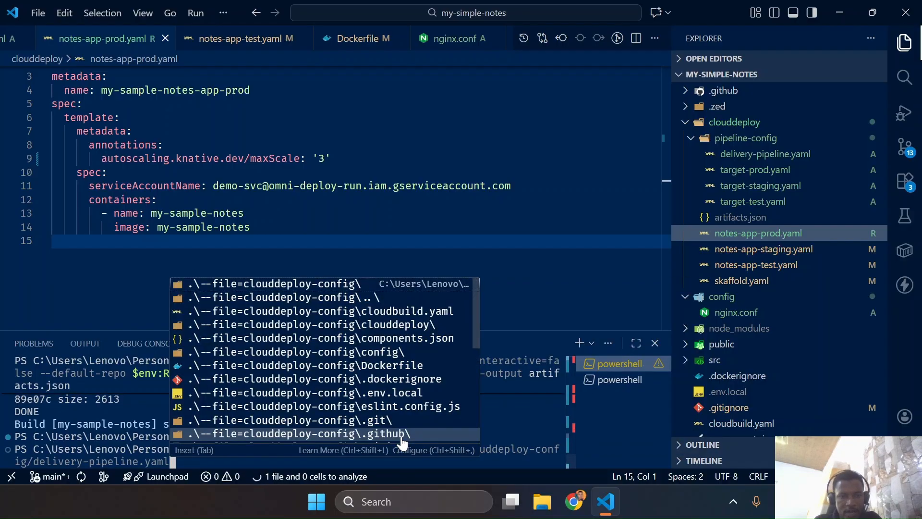
key("Left")
key("Left")
key("Left")
key("Left")
key("Left")
key("Left")
key("Left")
key("Left")
key("Left")
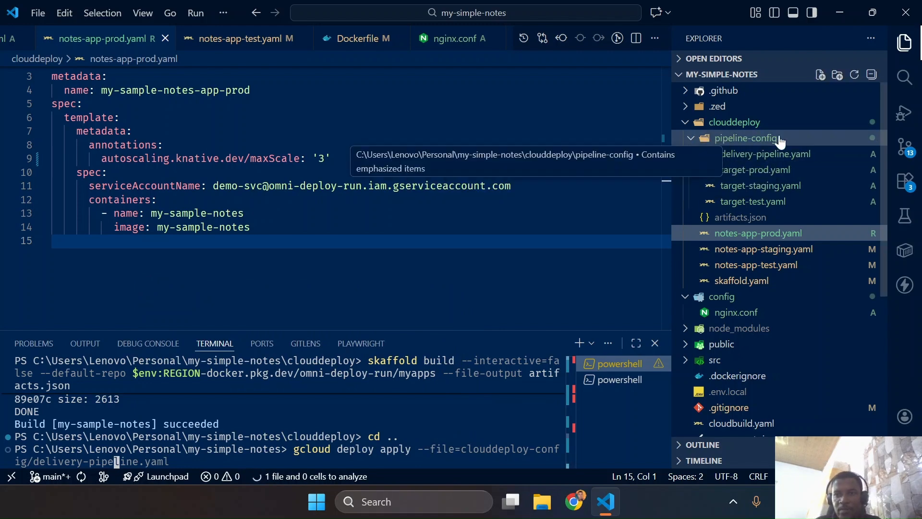
Review delivery-pipeline.yaml, then open delivery-pipeline.yaml.template from clouddeploy-config in Cloud Shell Editor to compare the pipeline definitions
left_click(753, 154)
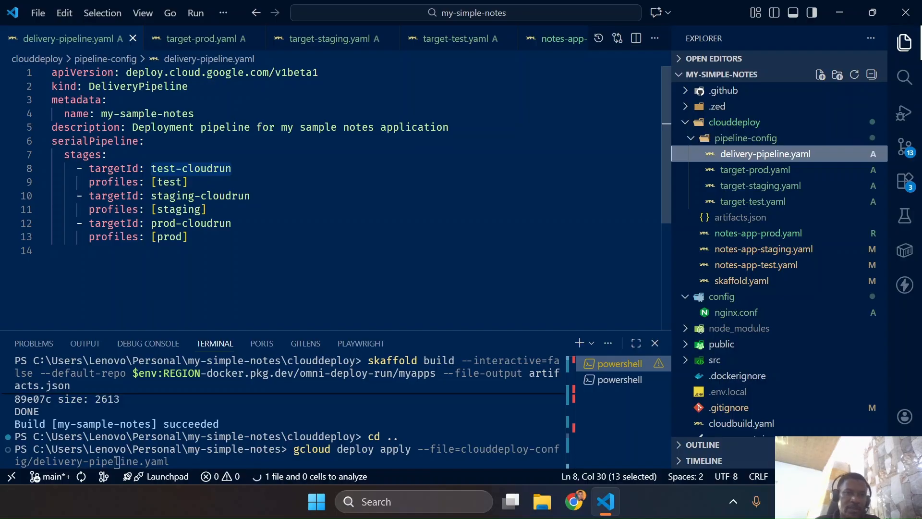
key("ctrl+super+Left")
scroll(103, 206, "up", 5)
left_click(85, 188)
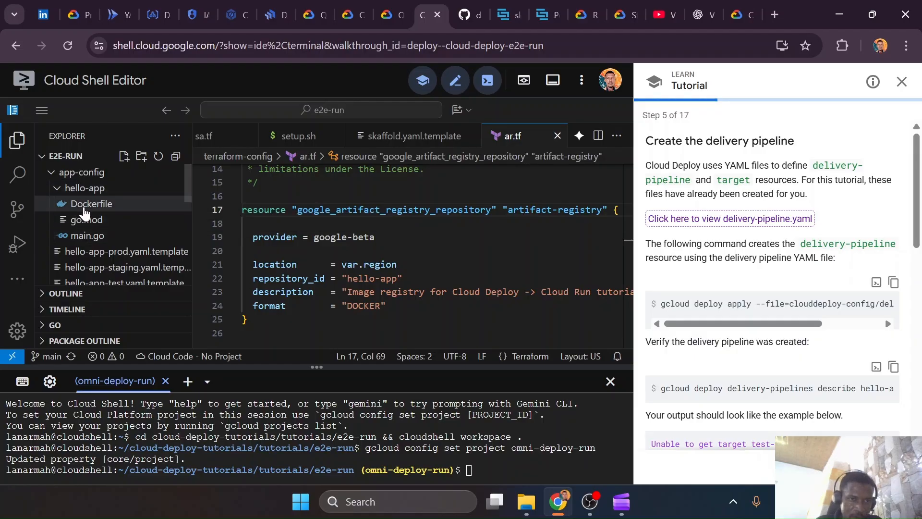
left_click(83, 174)
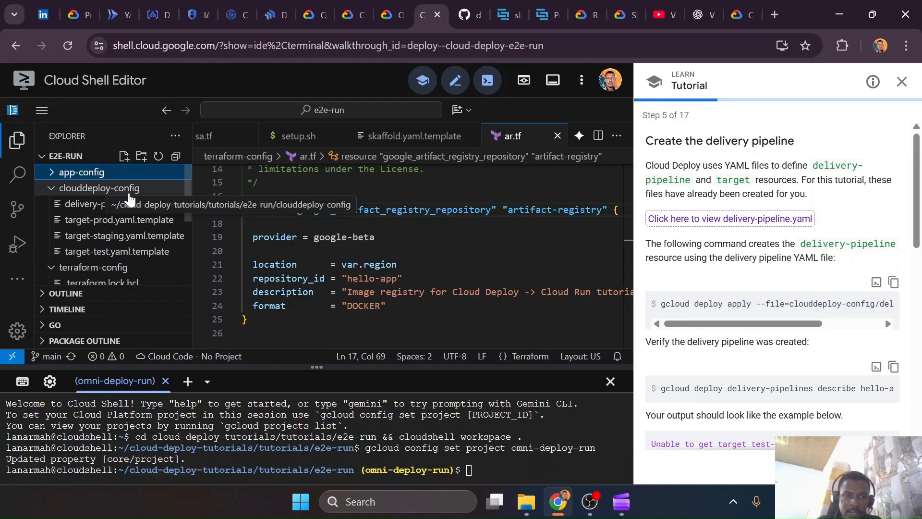
left_click(94, 212)
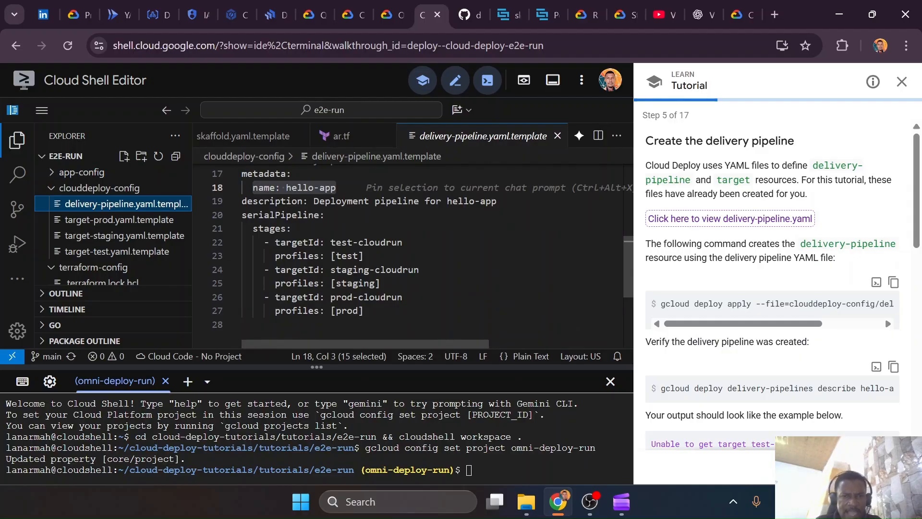
In the VS Code terminal, shorten the gcloud deploy apply file path to clouddeploy/delivery-pipeline.yaml and try to run it
key("ctrl+super+Right")
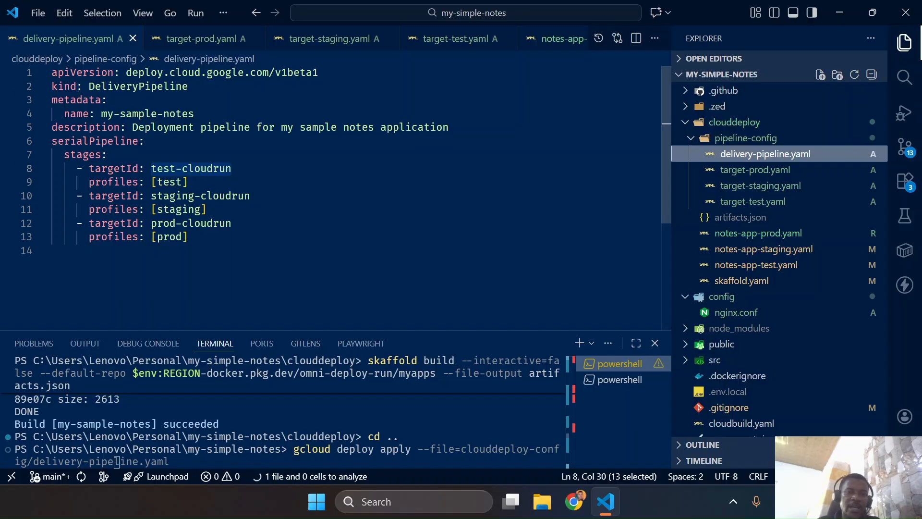
left_click(346, 441)
key("Left")
key("Left")
key("Left")
key("Left")
key("Left")
key("Left")
key("Left")
key("Left")
key("Left")
key("Left")
key("Left")
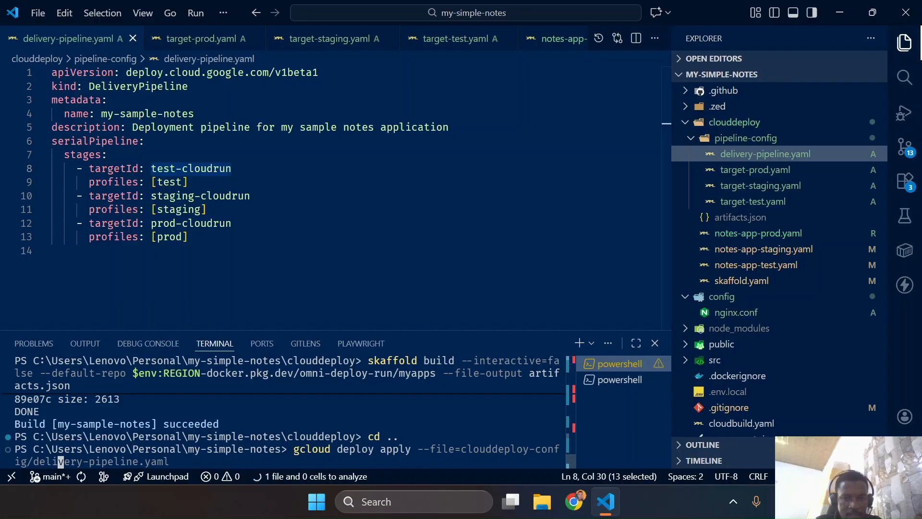
key("Left")
key("Left")
key("Left")
key("BackSpace")
key("BackSpace")
key("BackSpace")
key("BackSpace")
key("BackSpace")
key("BackSpace")
key("BackSpace")
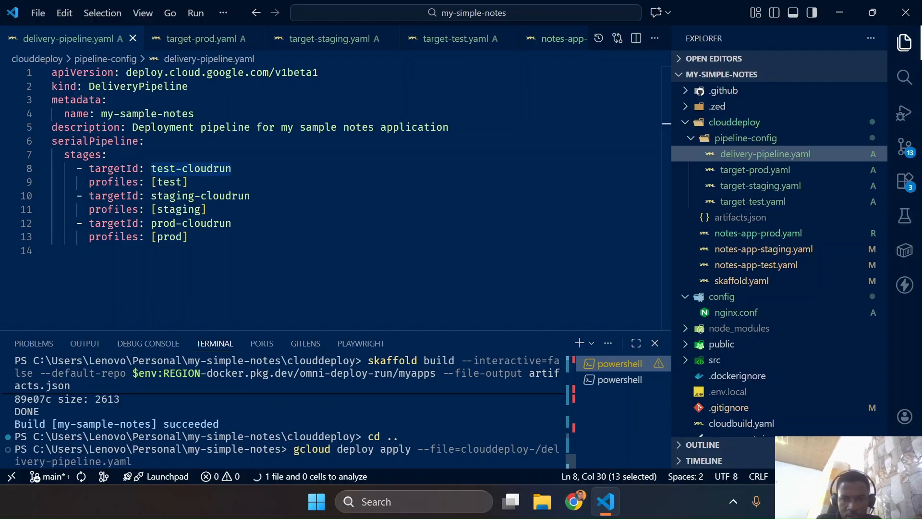
key("Return")
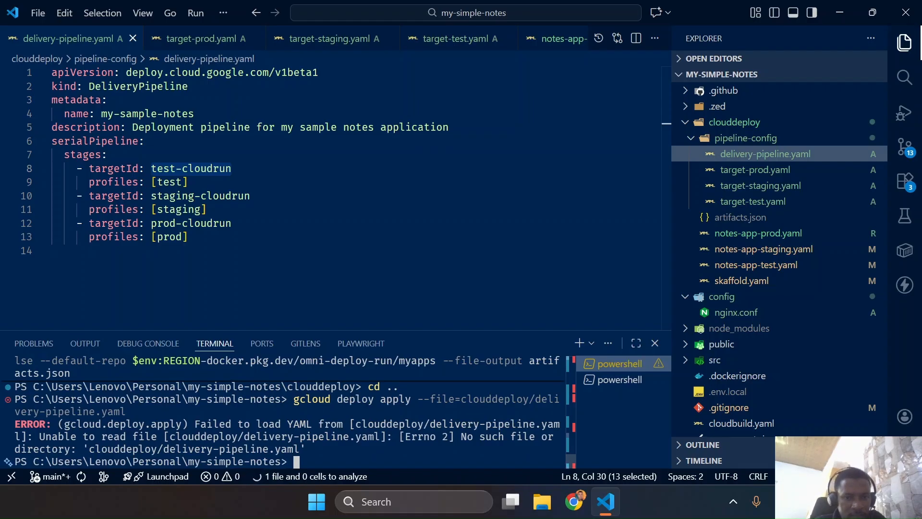
Recall the gcloud deploy apply command, change its file path to clouddeploy/pipeline-config/delivery-pipeline.yaml, and run it
key("Up")
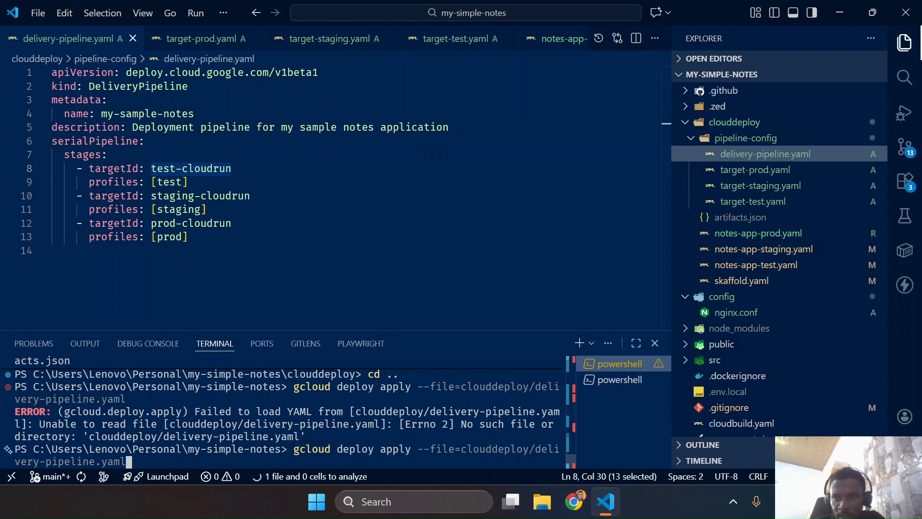
key("Left")
key("Left")
key("Left")
key("Left")
key("Left")
key("Left")
key("Left")
key("Left")
key("Left")
key("Left")
key("Left")
key("Left")
key("Left")
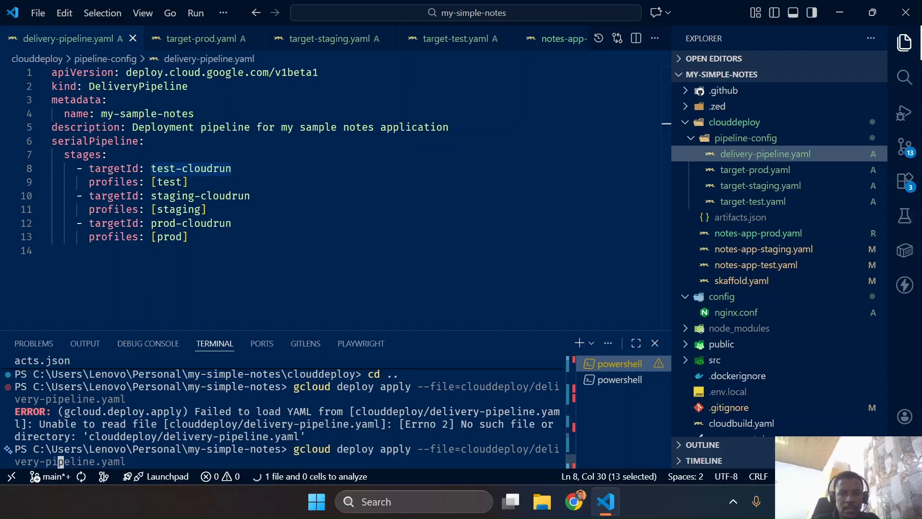
key("Left")
key("Left")
key("Left")
key("Left")
key("Left")
key("Left")
key("Left")
key("Left")
key("Left")
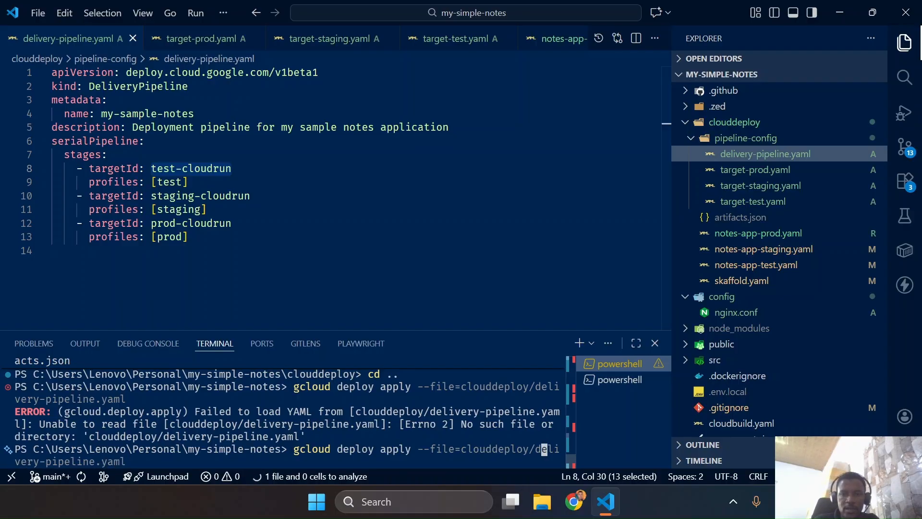
type("pipeline")
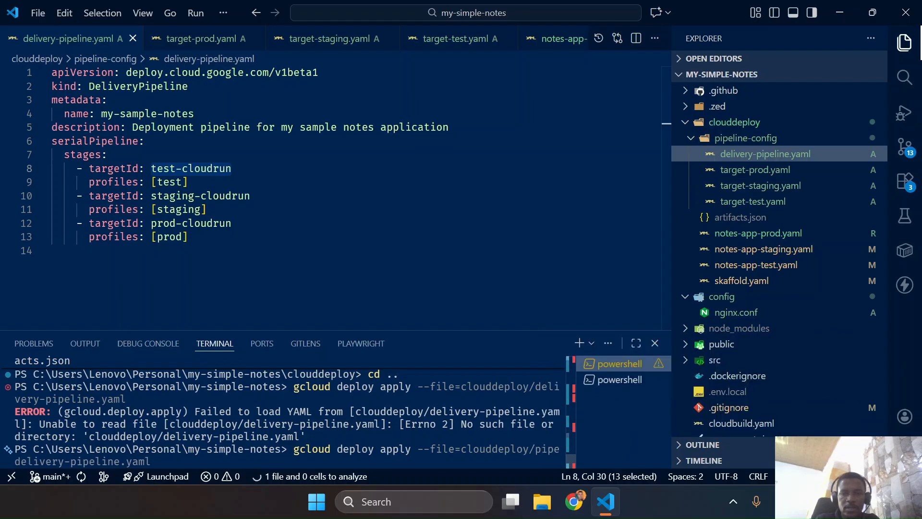
type("-config/")
key("Return")
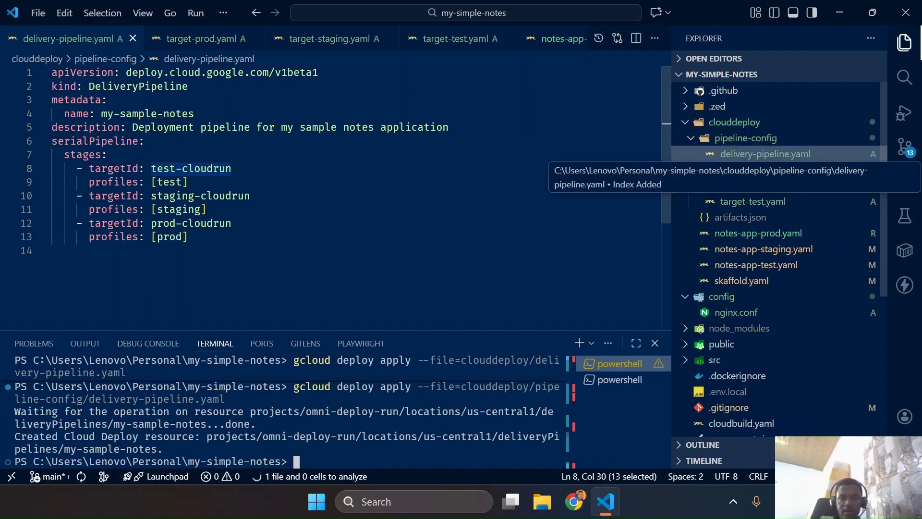
Highlight the stages block in delivery-pipeline.yaml, then refresh the Delivery pipelines list in the Google Cloud console to check it
left_click_drag(188, 236, 52, 154)
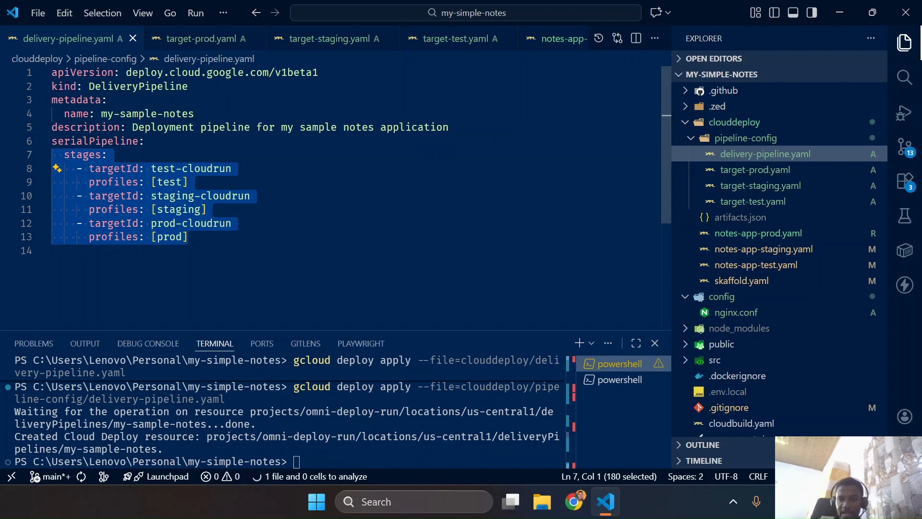
key("super+ctrl+Left")
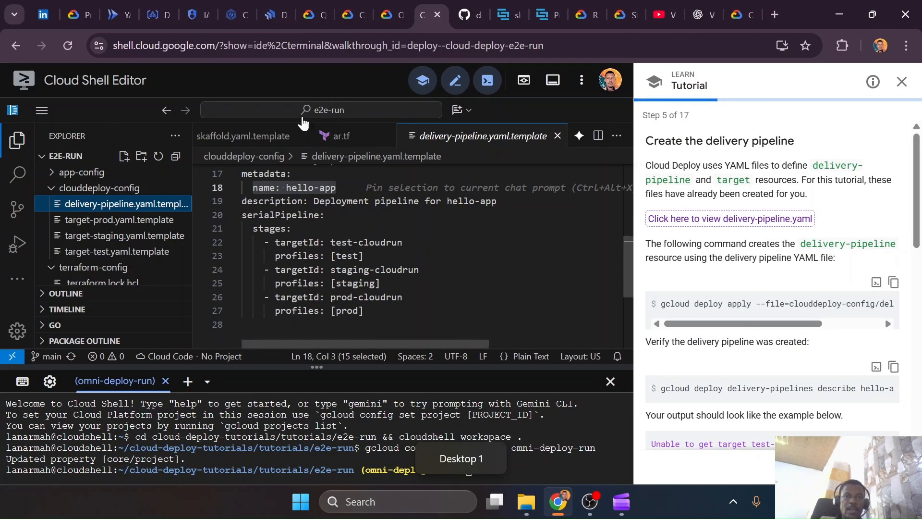
left_click(287, 12)
left_click(806, 139)
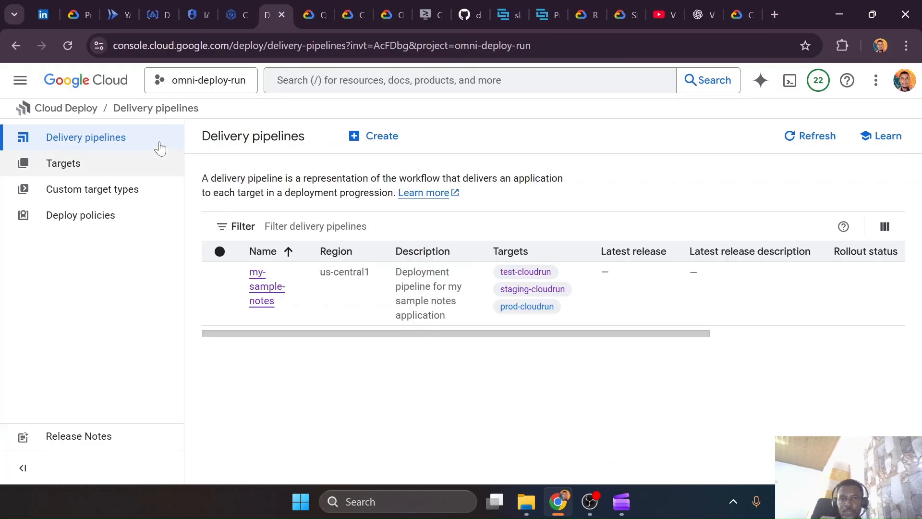
Open the console's form for creating a delivery pipeline and set its region to us-central1 (Iowa)
left_click(373, 142)
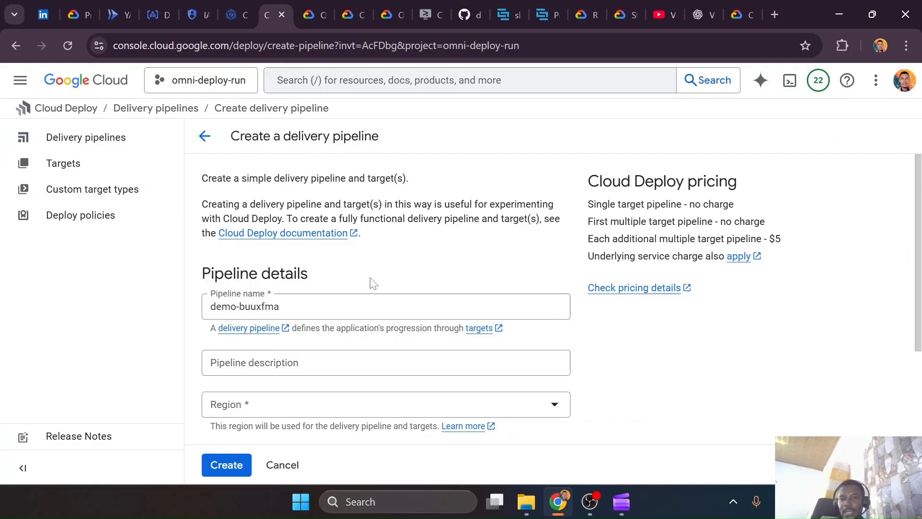
scroll(269, 269, "down", 3)
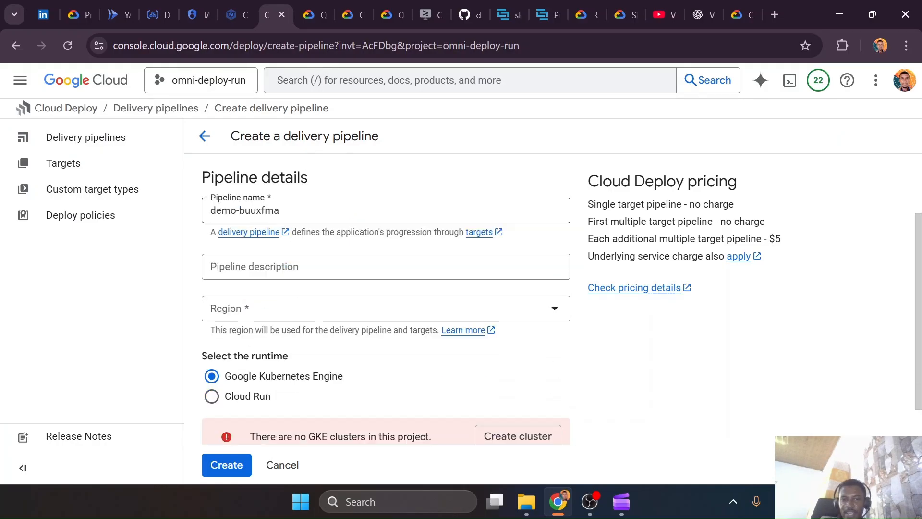
left_click(274, 277)
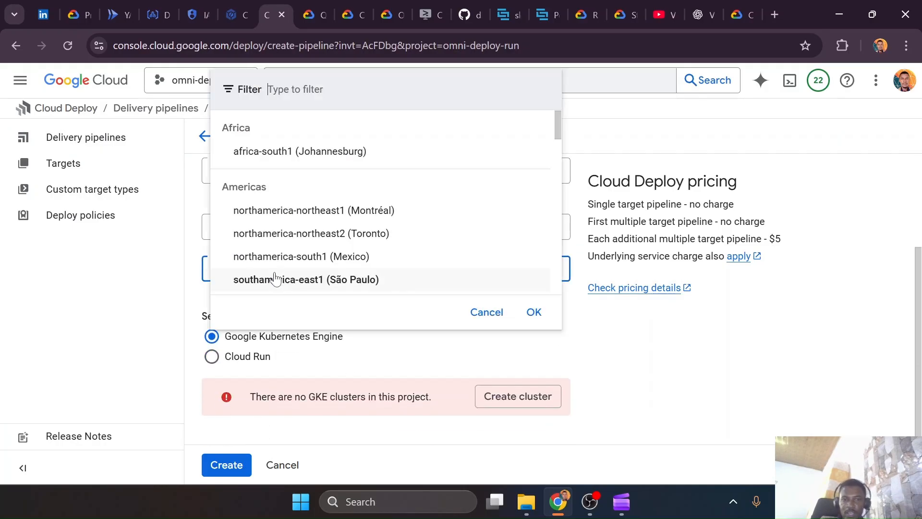
type("us-cen")
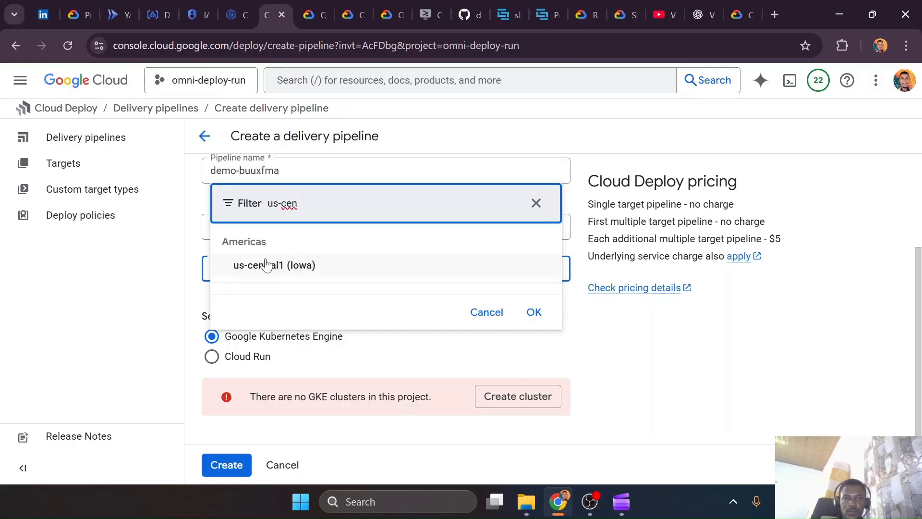
left_click(341, 265)
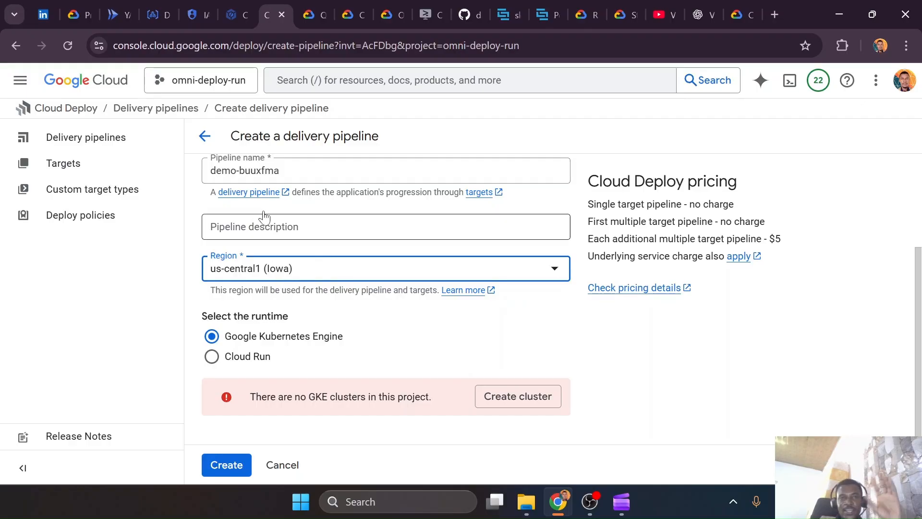
Open setup.sh in Cloud Shell Editor and examine the gcloud config set deploy/region line in manage_configs
left_click(419, 6)
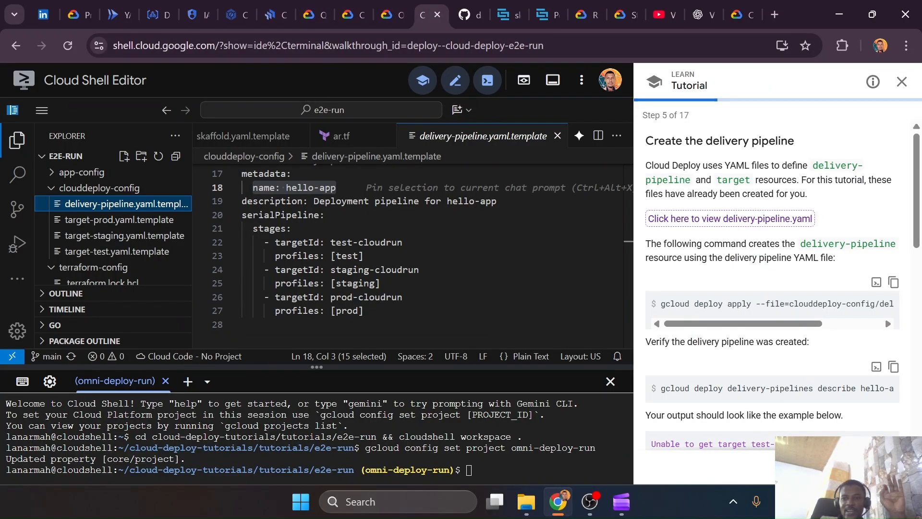
scroll(110, 233, "down", 3)
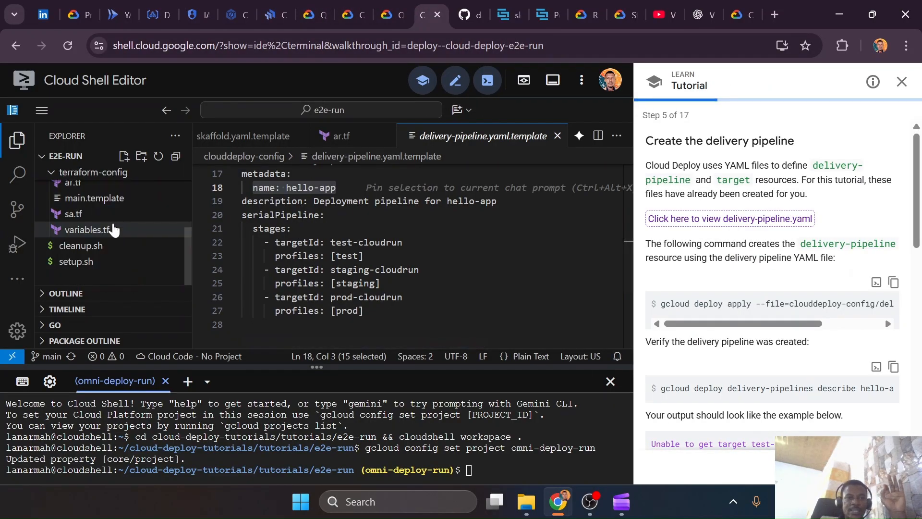
left_click(91, 263)
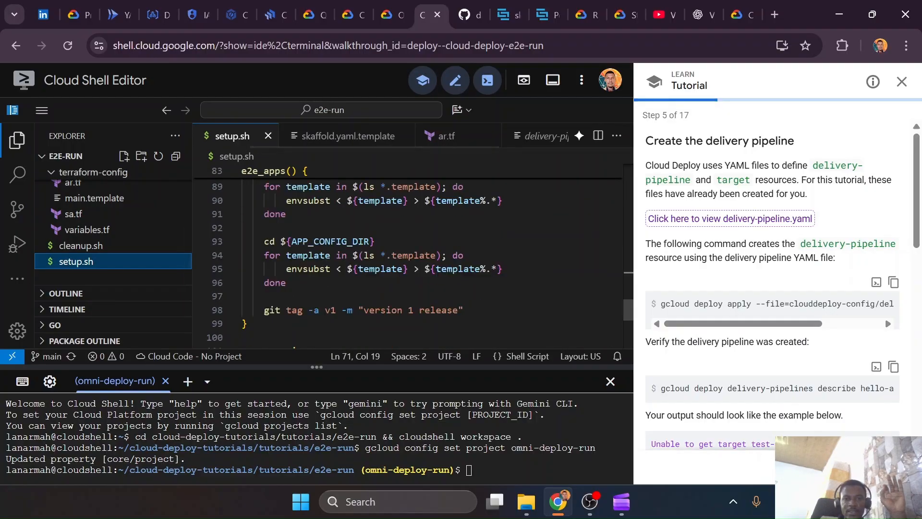
scroll(408, 260, "up", 5)
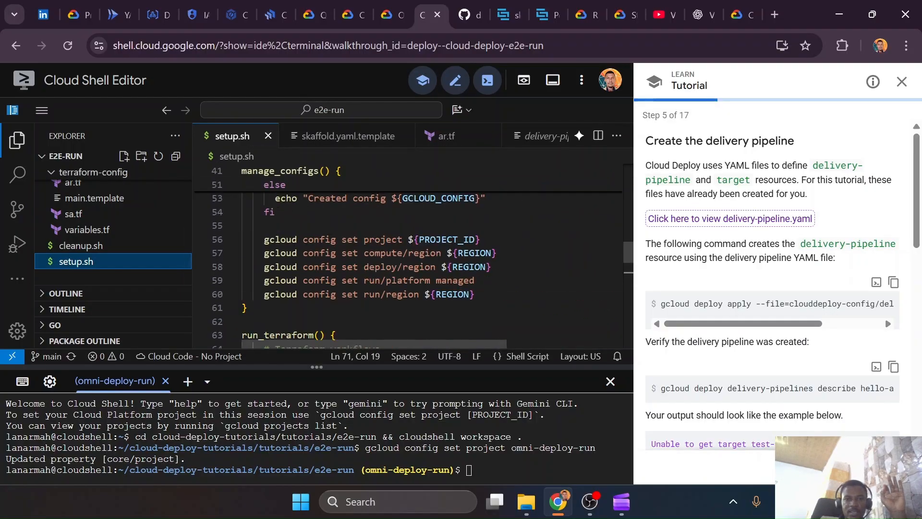
left_click_drag(264, 266, 490, 267)
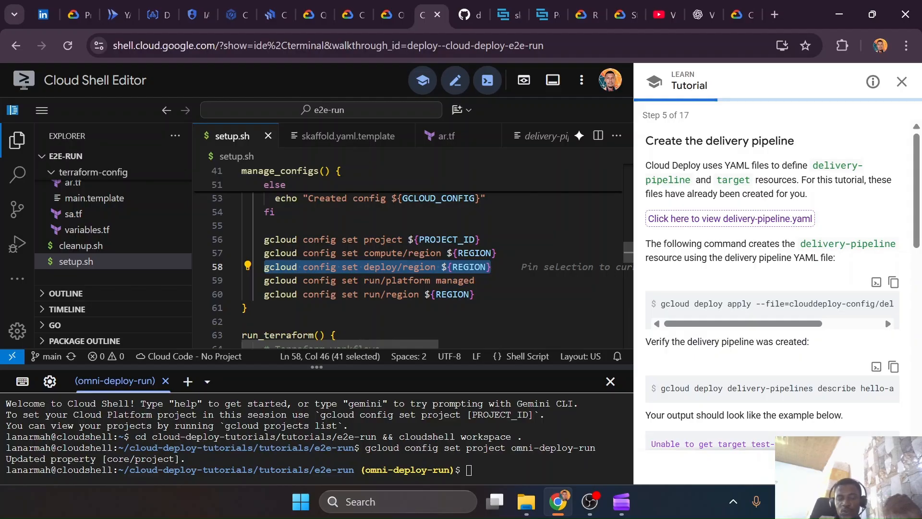
left_click(493, 266)
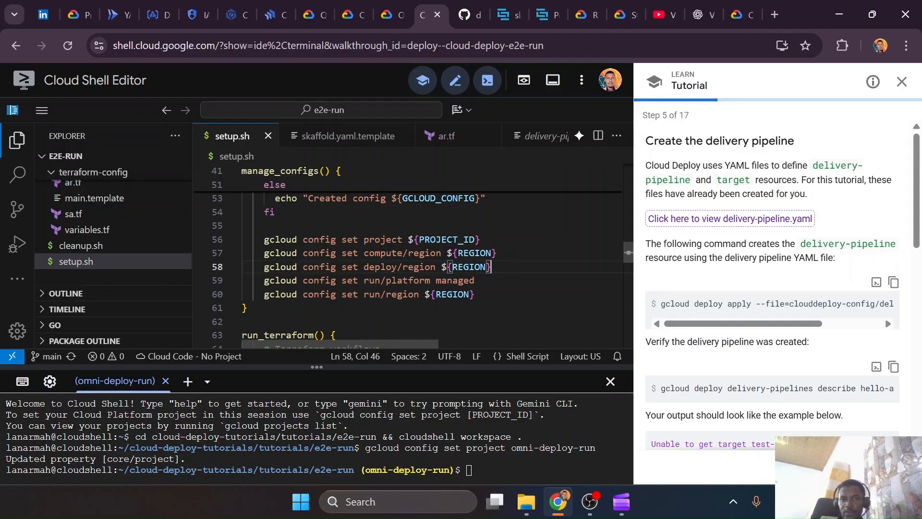
Back in the console form, select the Cloud Run runtime, review the target and service account settings, and cancel the creation
left_click(269, 14)
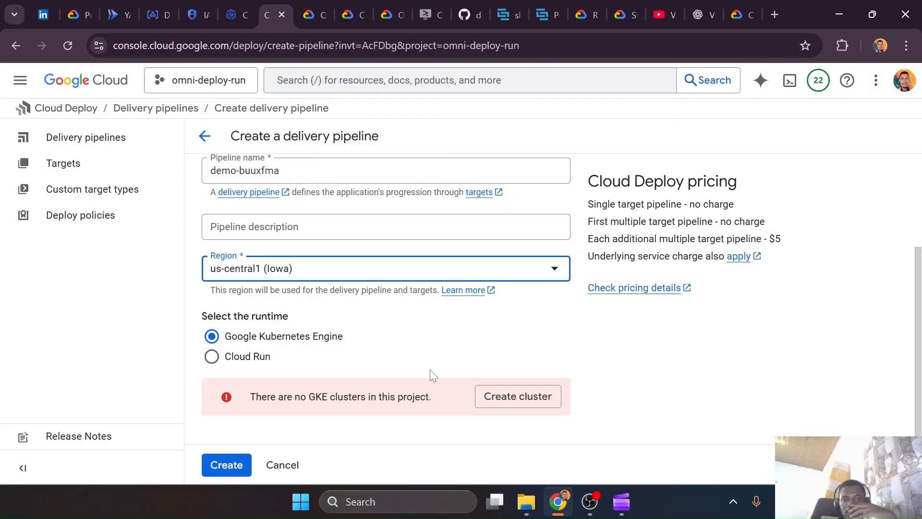
left_click(255, 356)
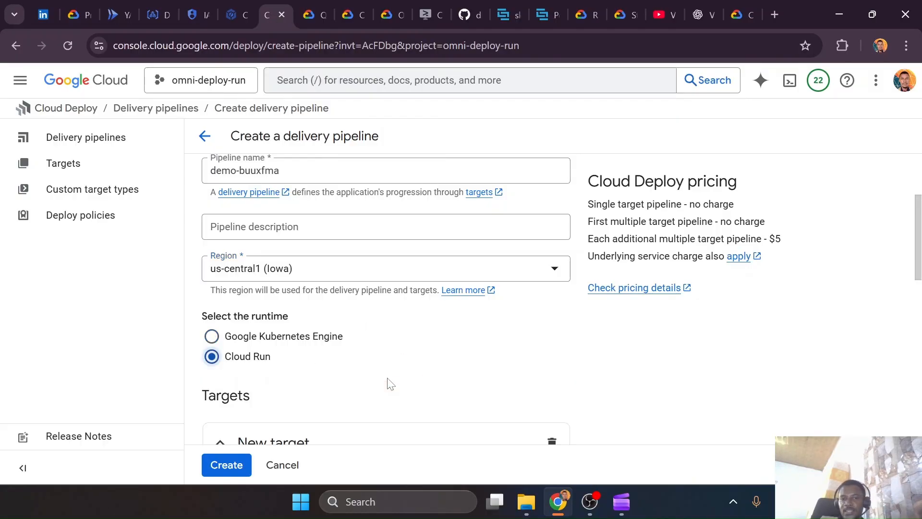
scroll(389, 383, "down", 5)
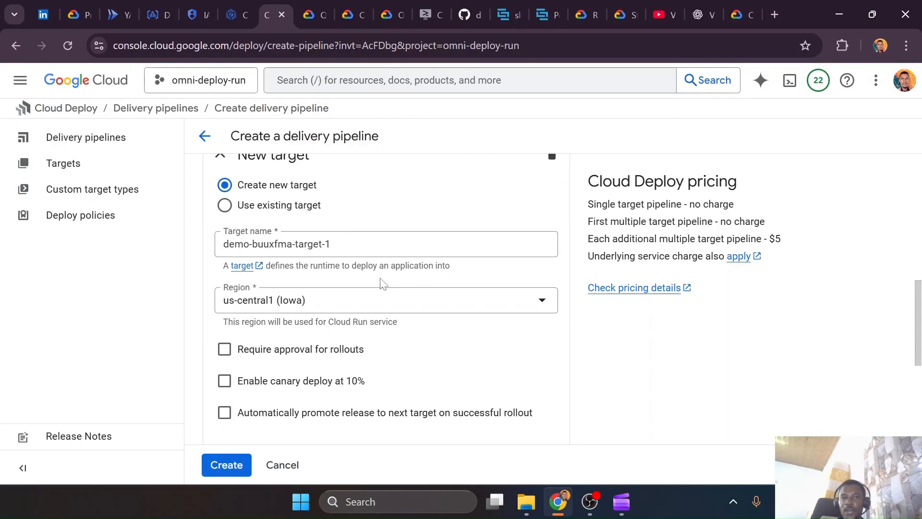
scroll(375, 282, "up", 3)
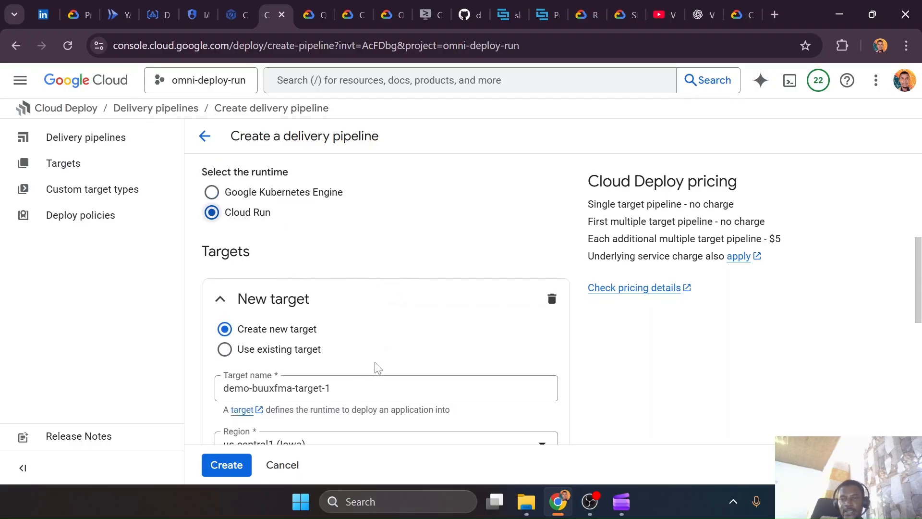
scroll(412, 304, "down", 8)
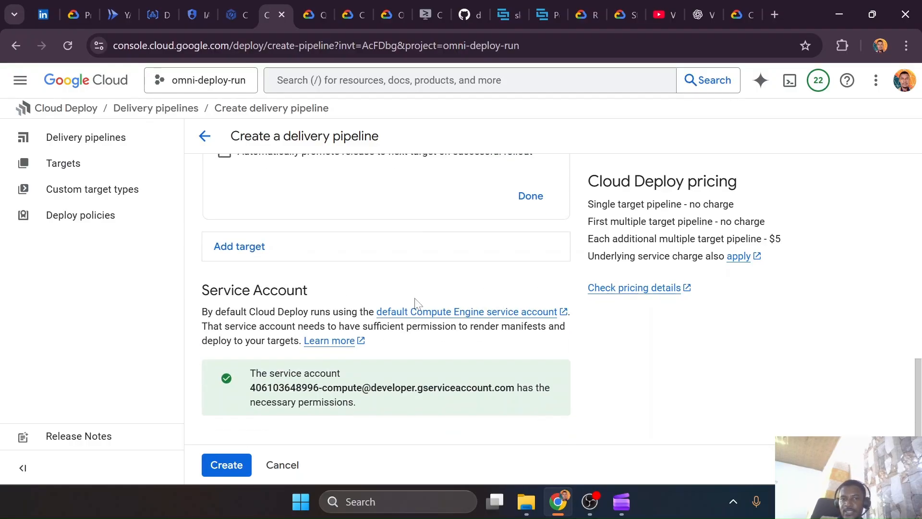
scroll(350, 248, "up", 6)
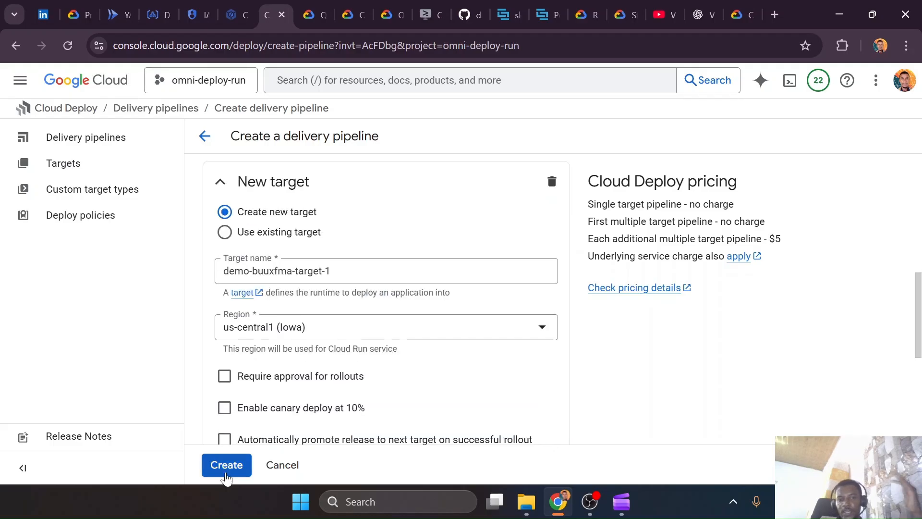
left_click(292, 468)
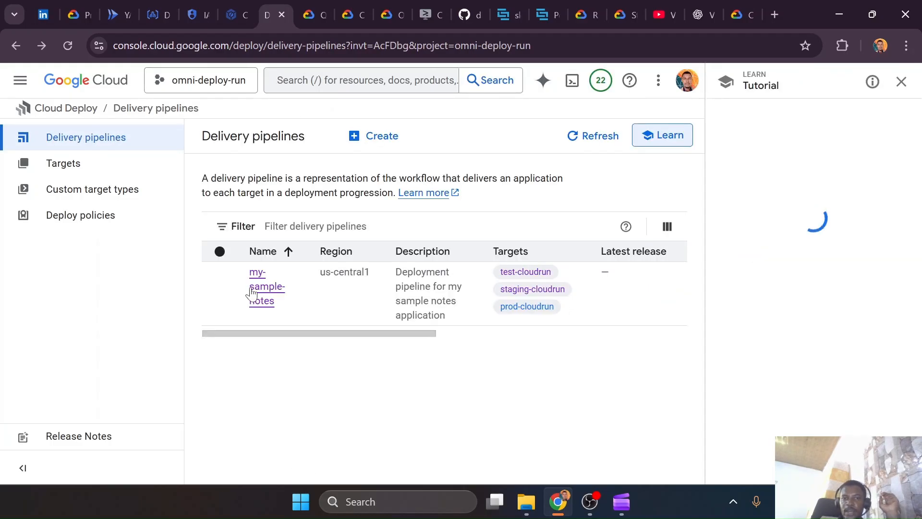
View the my-sample-notes delivery pipeline details with the tutorial pane closed, and return to step 5 of the Cloud Shell tutorial
left_click(255, 292)
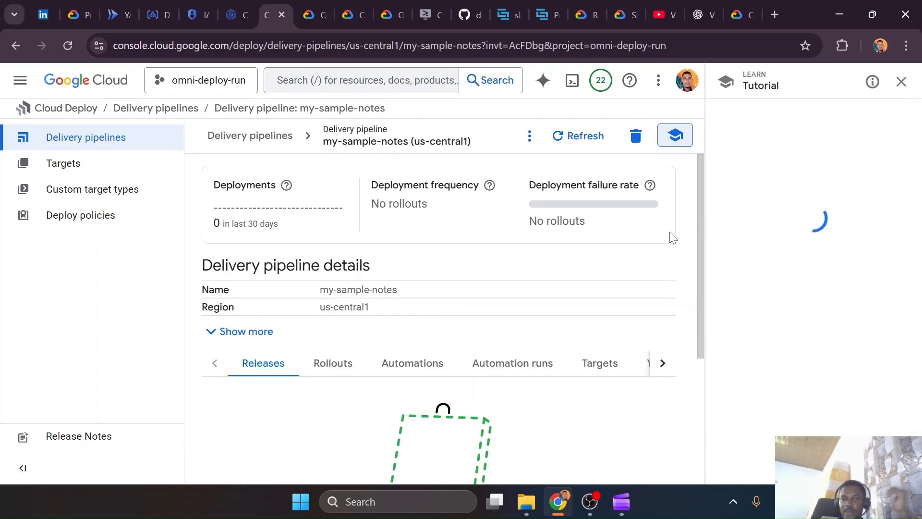
left_click(901, 82)
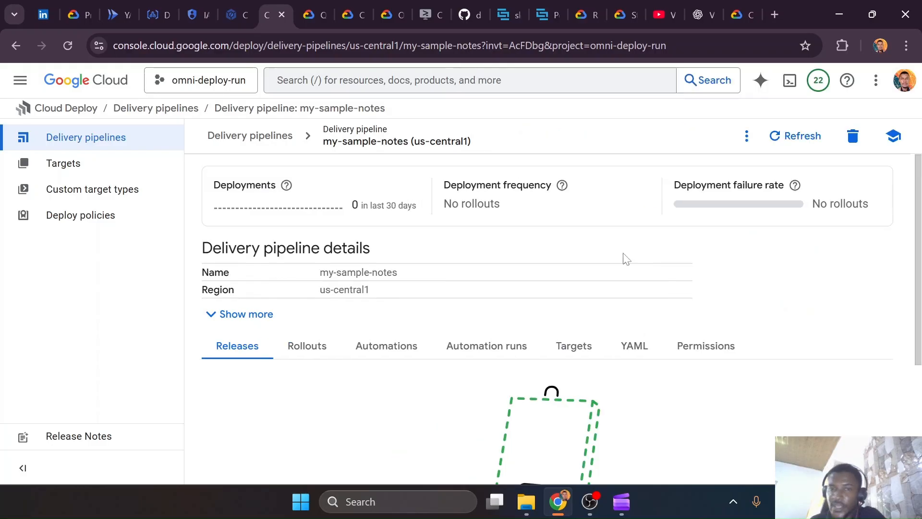
key("ctrl+super+Right")
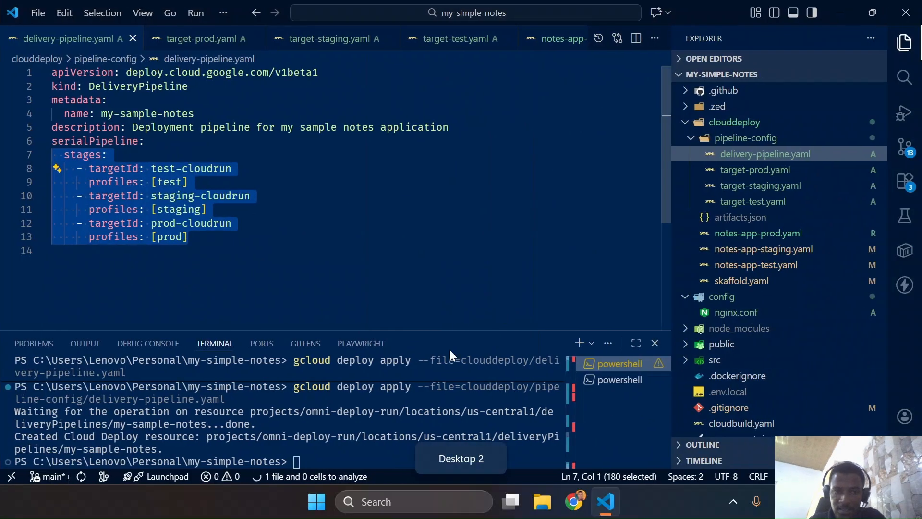
key("ctrl+super+Left")
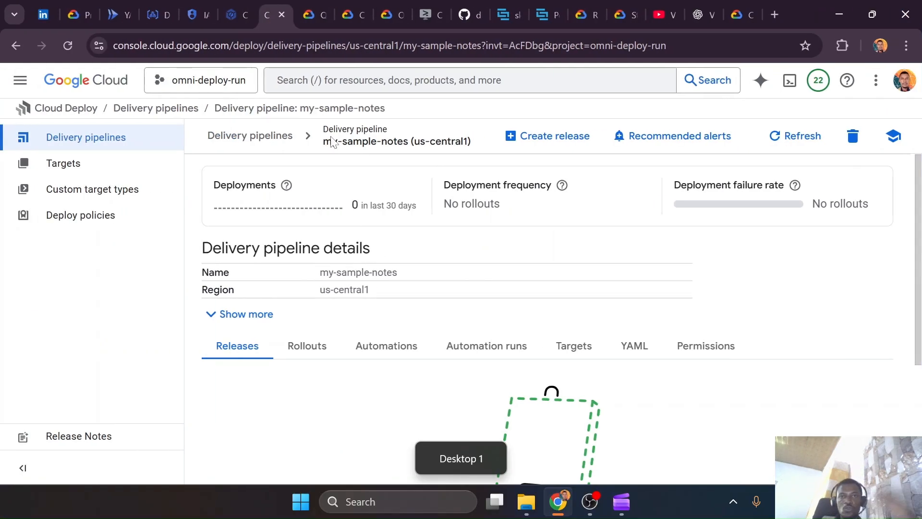
left_click(425, 7)
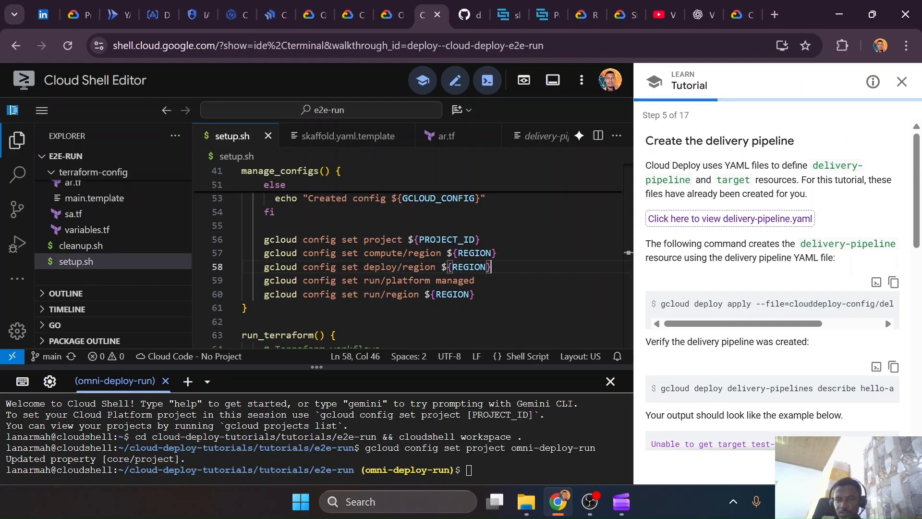
Copy the tutorial's delivery pipeline describe command and paste it into the my-simple-notes terminal in VS Code
left_click(893, 366)
key("ctrl+super+Right")
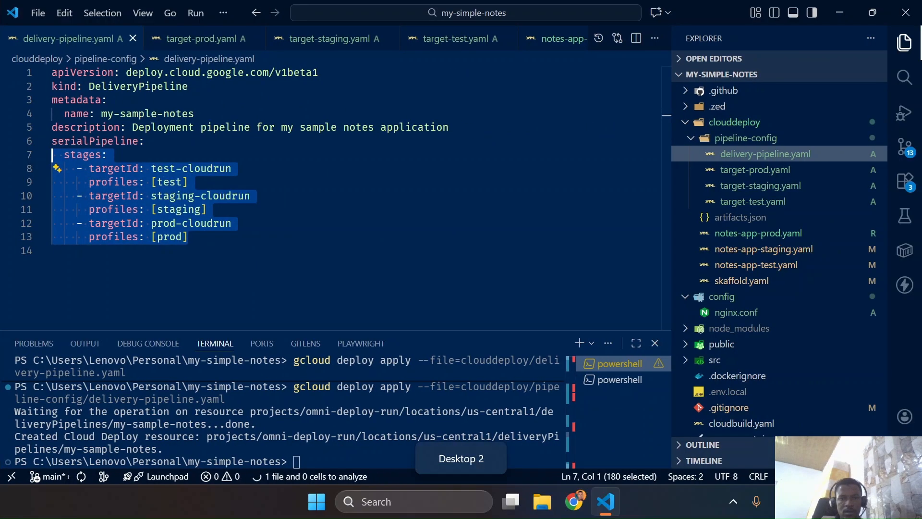
key("ctrl+grave")
key("ctrl+v")
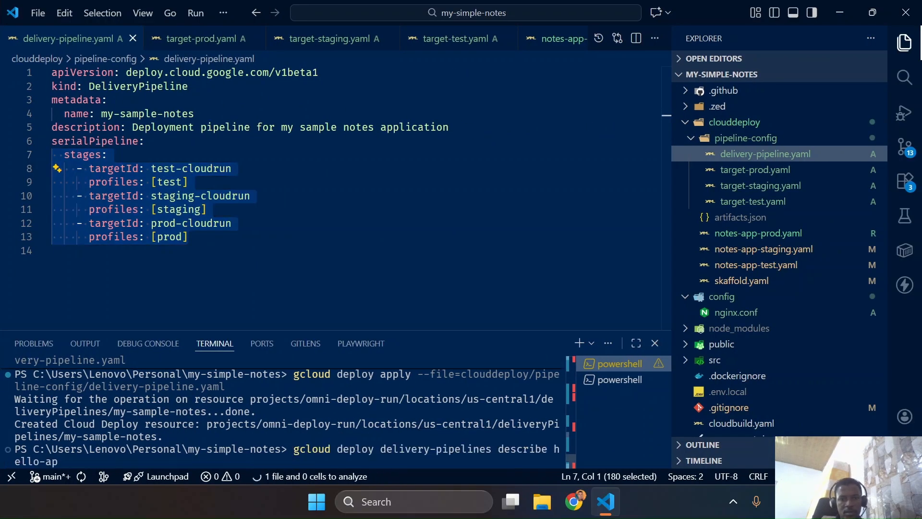
Replace the hello-app pipeline name with my-sample-notes in the describe command, run it and review the terminal output
key("BackSpace")
key("BackSpace")
key("BackSpace")
key("BackSpace")
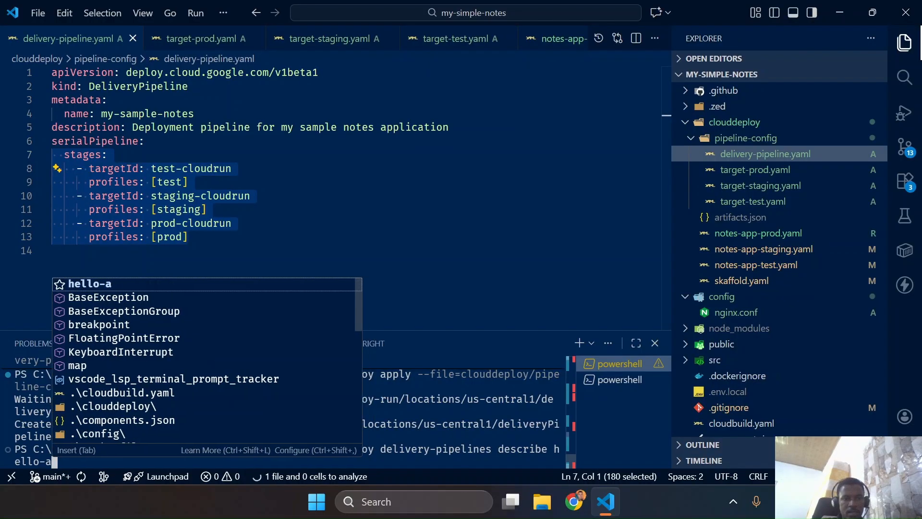
key("BackSpace")
key("BackSpace")
key("BackSpace")
key("BackSpace")
key("BackSpace")
key("BackSpace")
key("BackSpace")
key("BackSpace")
key("BackSpace")
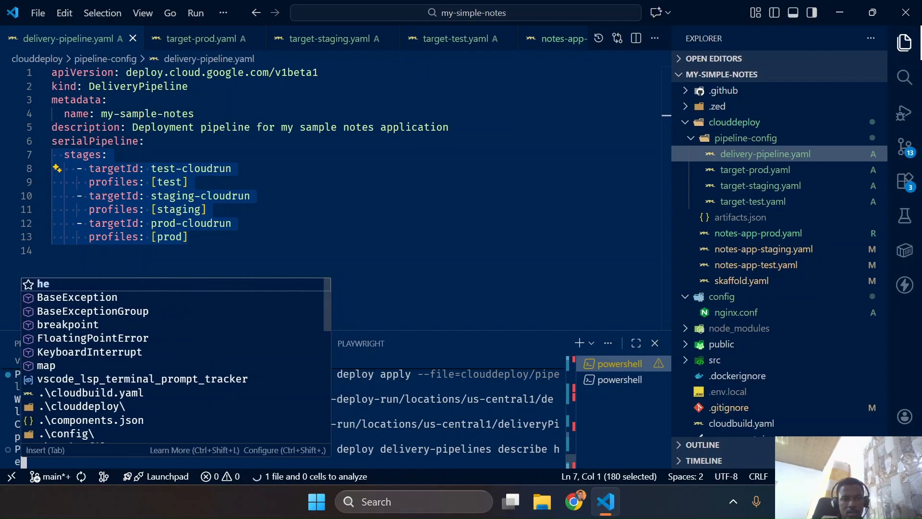
type("ibe my-sample-notes")
key("Return")
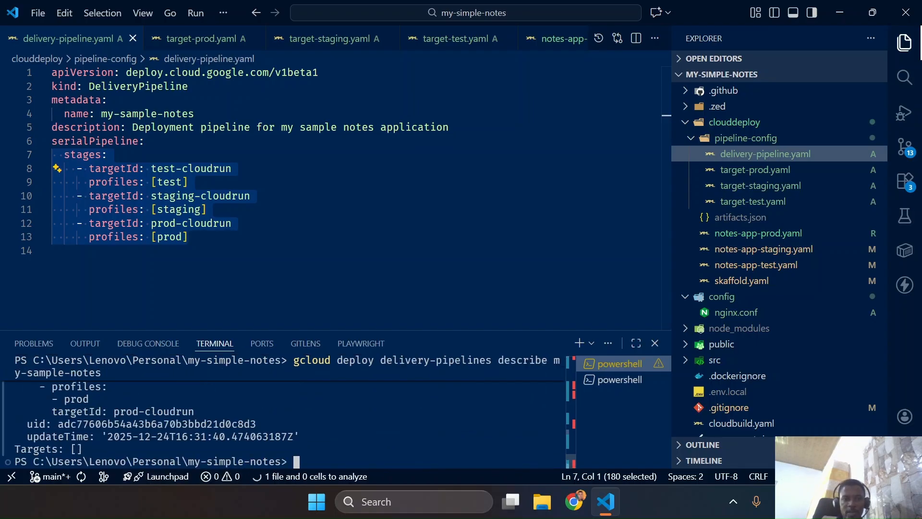
scroll(287, 424, "up", 5)
scroll(287, 412, "up", 4)
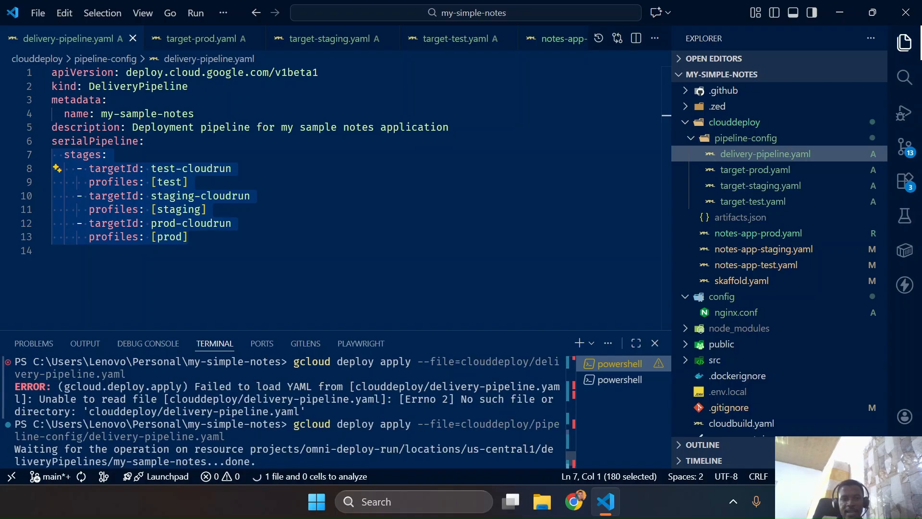
scroll(287, 412, "down", 3)
scroll(287, 412, "up", 1)
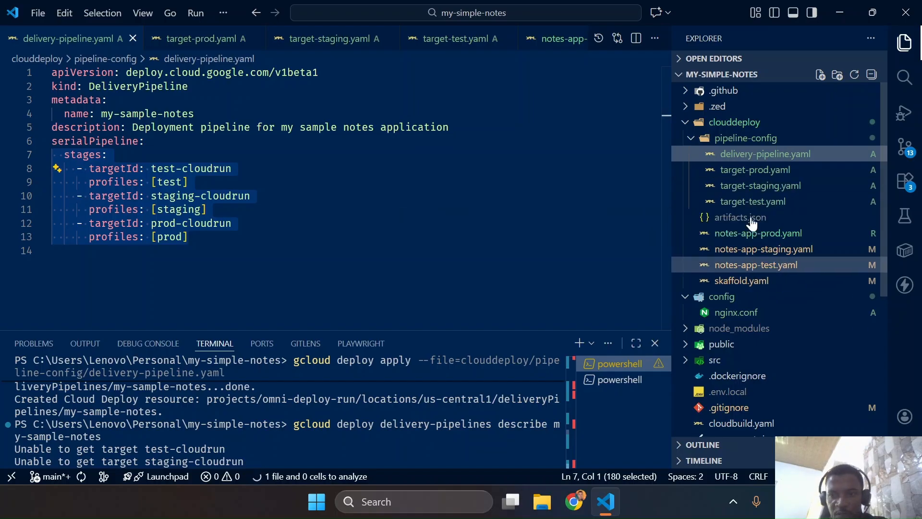
Open skaffold.yaml and examine its build section and the test, staging and prod profiles
left_click(739, 282)
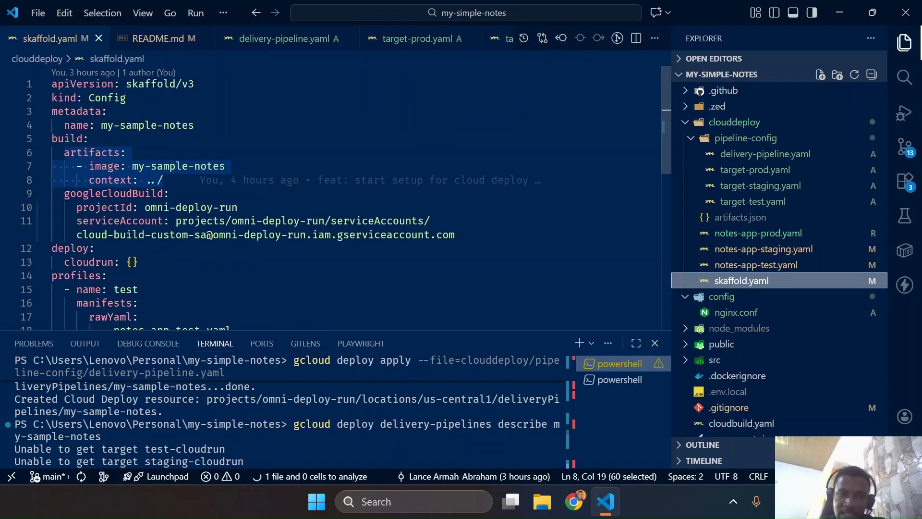
left_click(164, 180)
left_click_drag(455, 234, 32, 140)
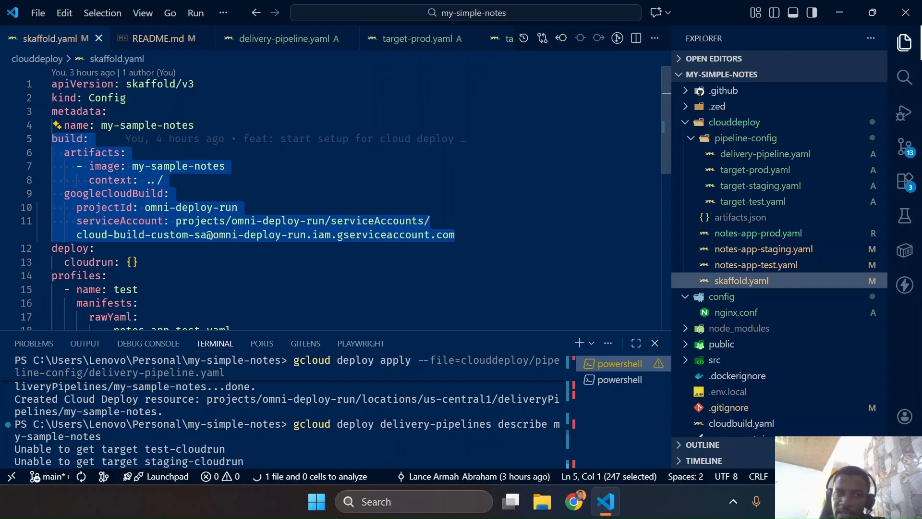
scroll(332, 202, "down", 3)
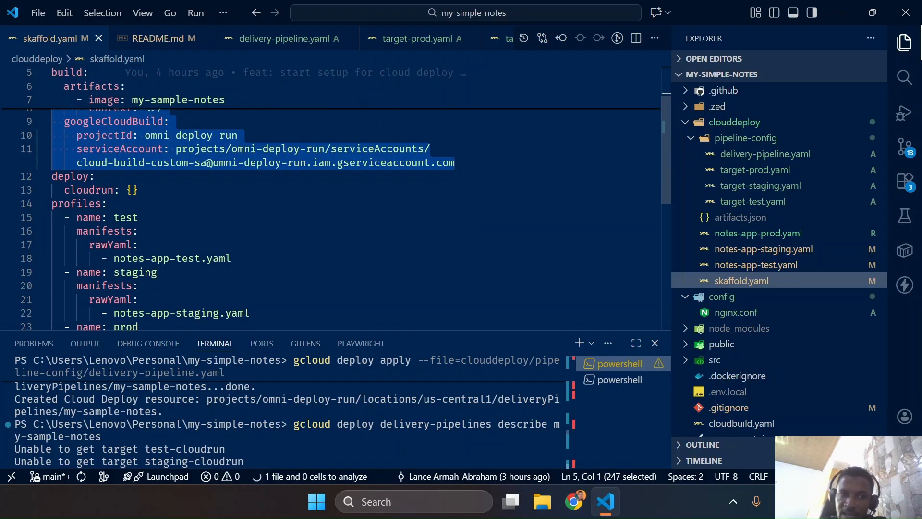
scroll(331, 201, "down", 2)
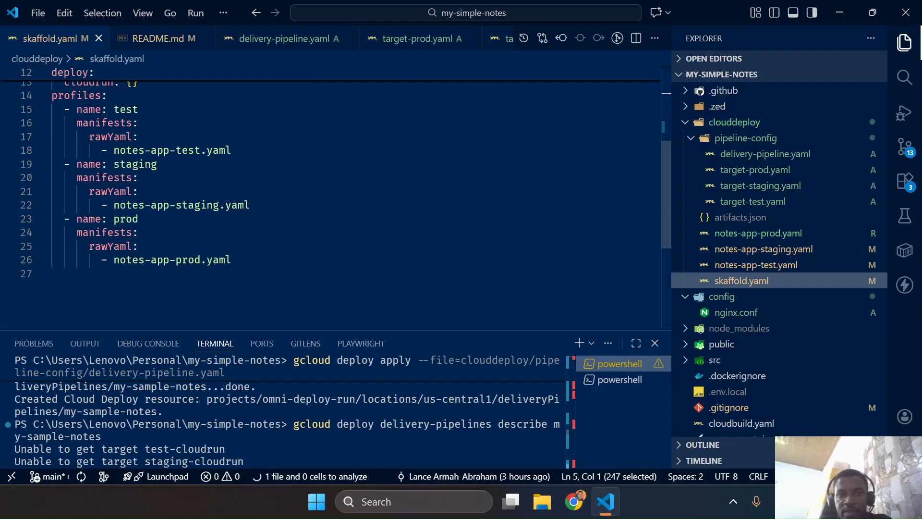
scroll(332, 201, "up", 4)
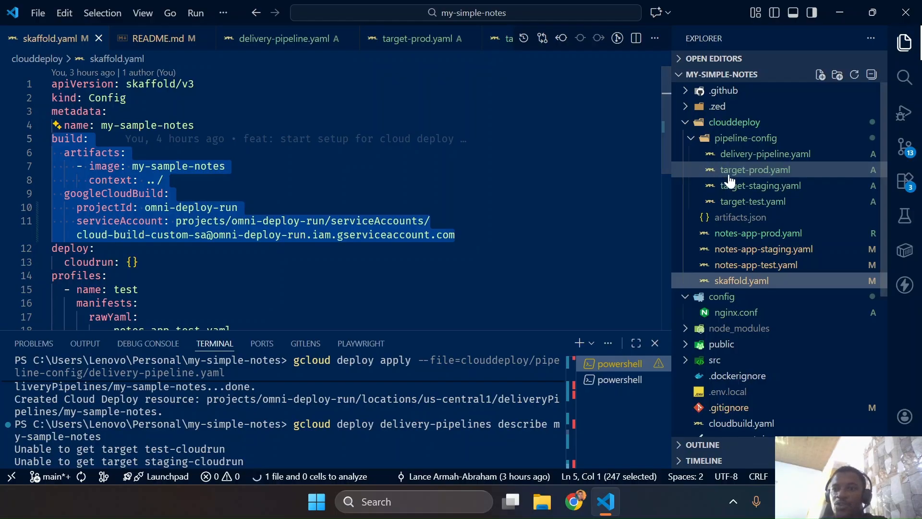
Examine the apiVersion, kind and name in target-test.yaml, and compare the name with the stage targets in delivery-pipeline.yaml
left_click(743, 160)
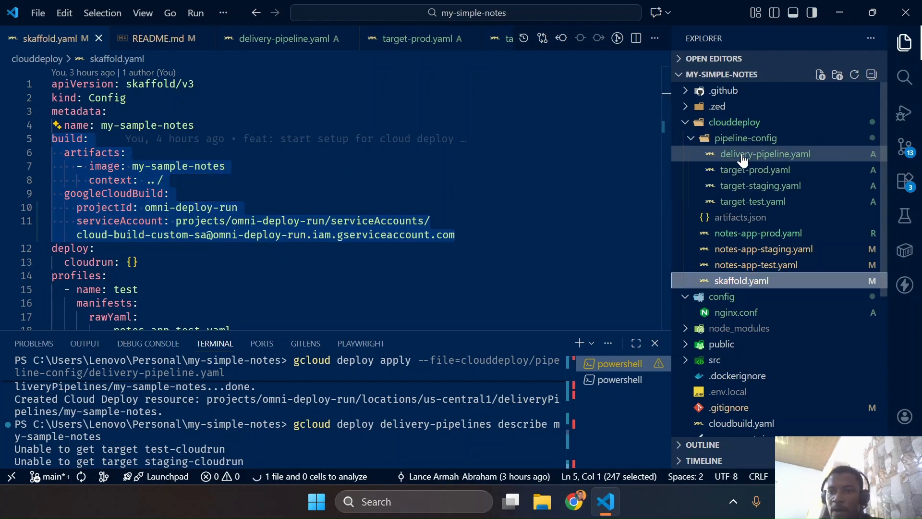
left_click(761, 202)
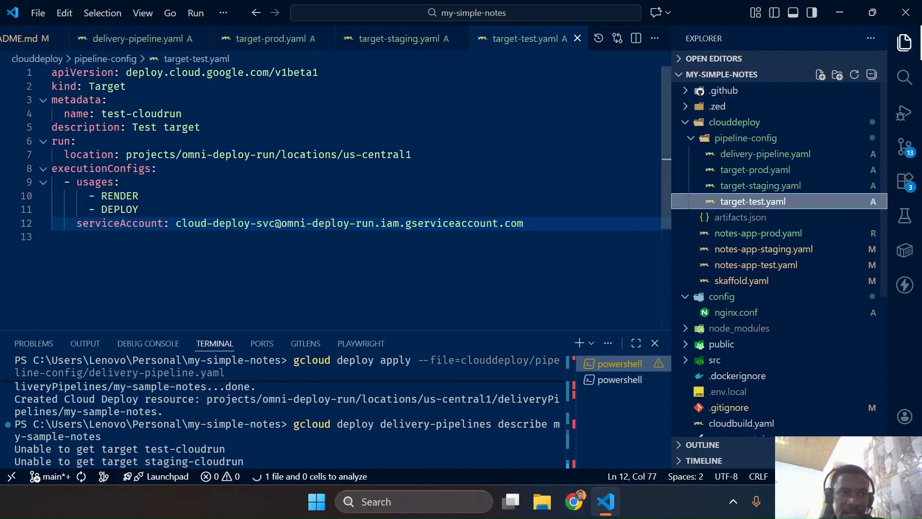
left_click_drag(127, 72, 318, 72)
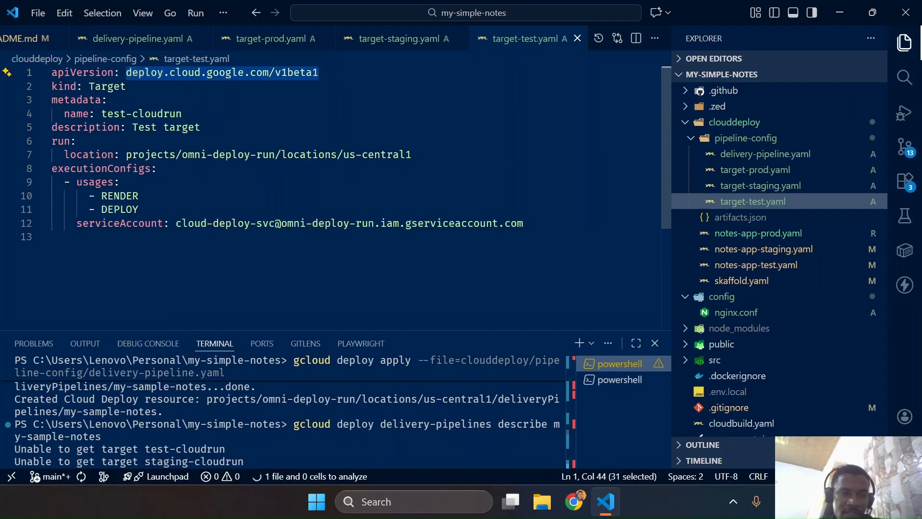
double_click(107, 86)
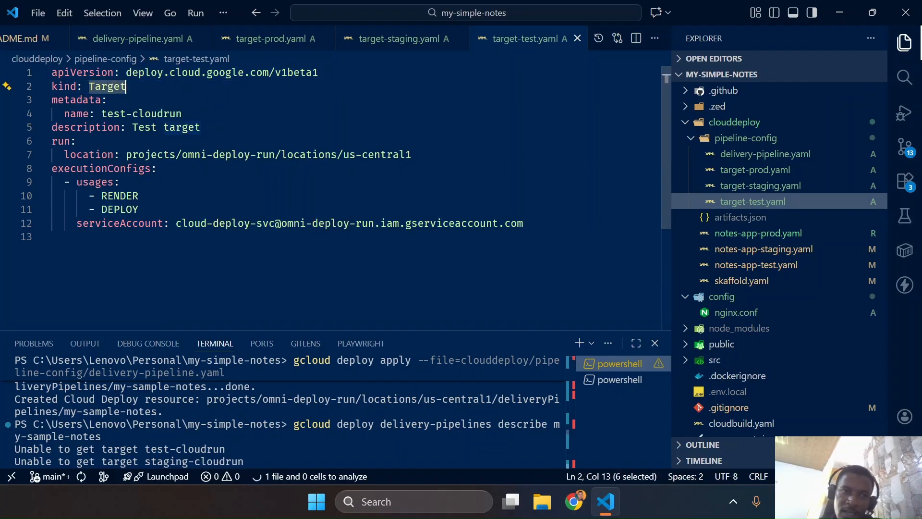
left_click_drag(102, 113, 182, 113)
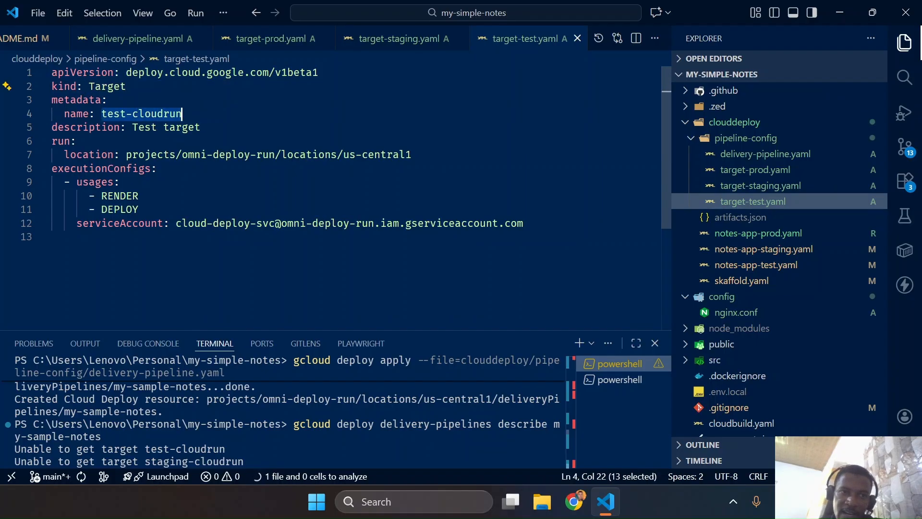
left_click(730, 156)
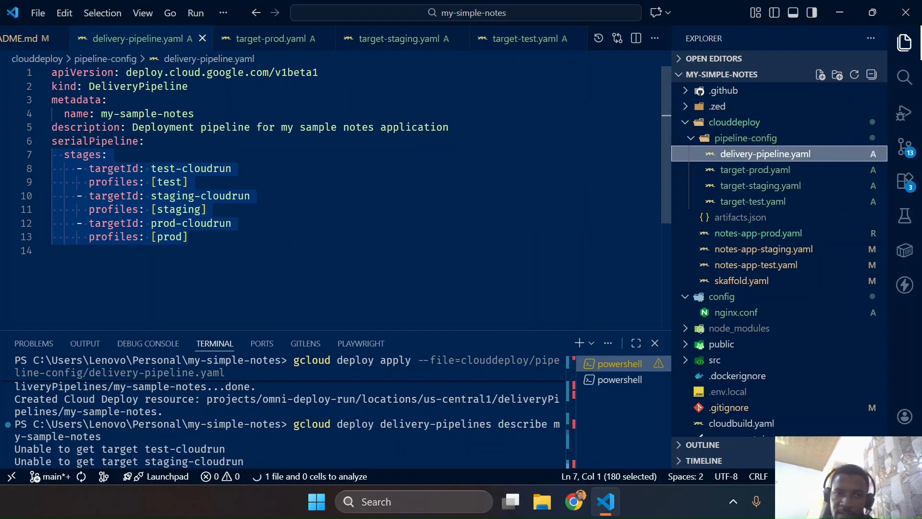
left_click(764, 208)
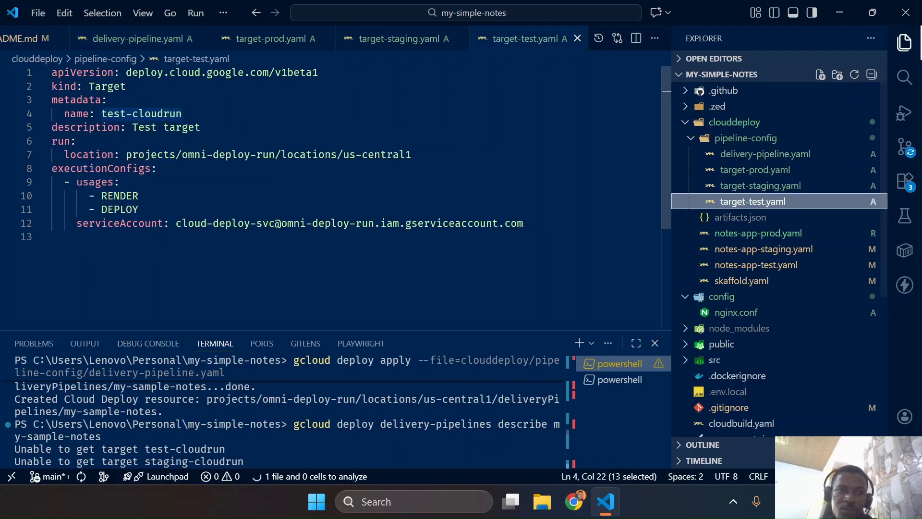
Examine the description, run location, execution usages and service account in target-test.yaml
left_click_drag(132, 127, 201, 127)
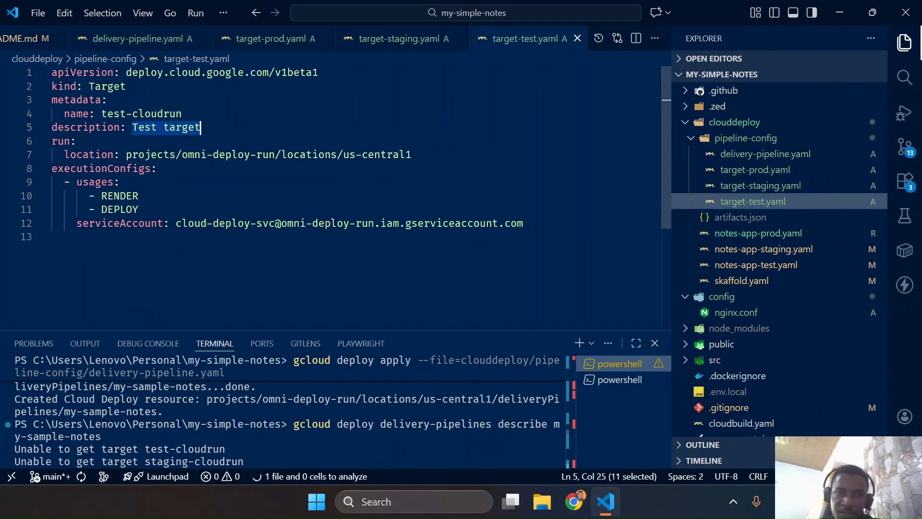
left_click_drag(120, 154, 412, 155)
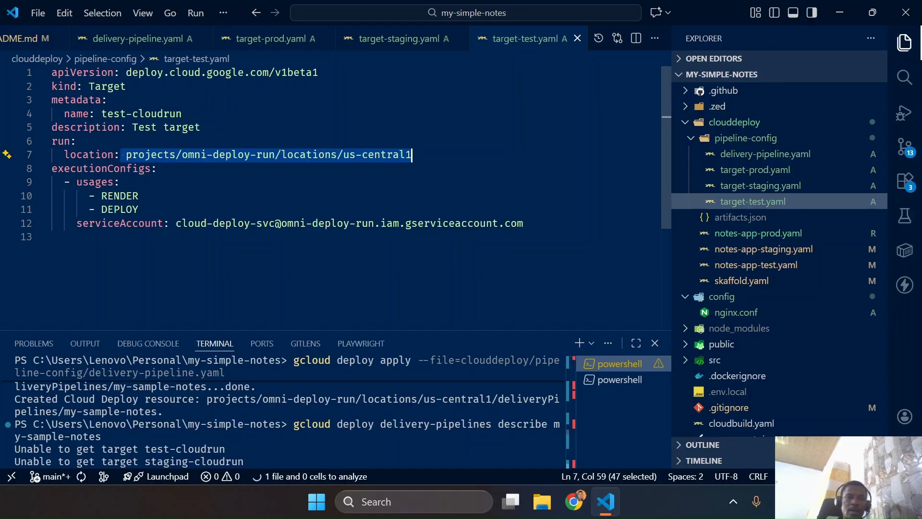
left_click_drag(58, 182, 139, 209)
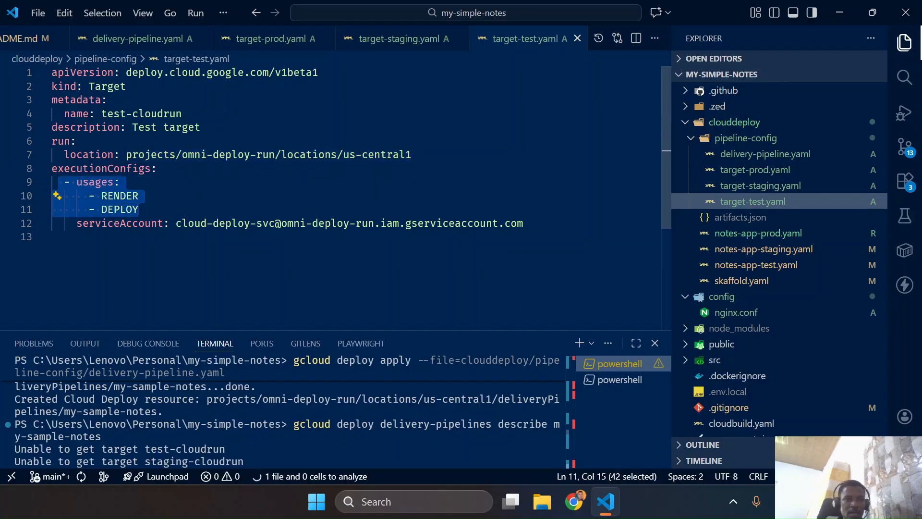
left_click_drag(77, 223, 523, 223)
left_click(523, 223)
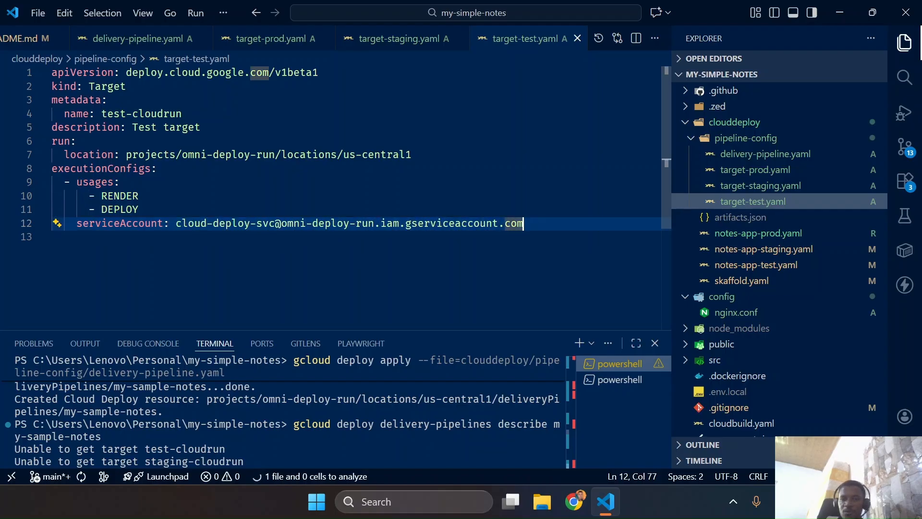
left_click_drag(175, 223, 275, 223)
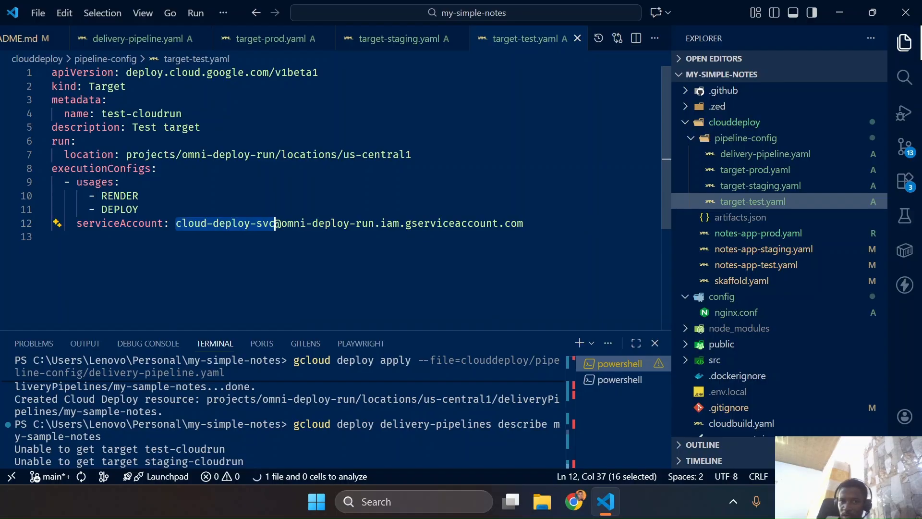
Open notes-app-test.yaml and examine the serviceAccountName in its spec
left_click(735, 267)
left_click(752, 264)
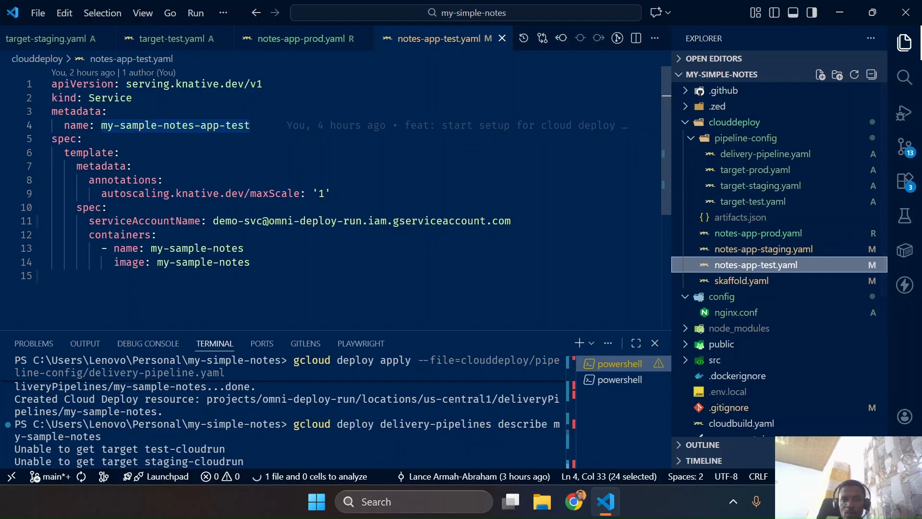
left_click_drag(213, 221, 513, 221)
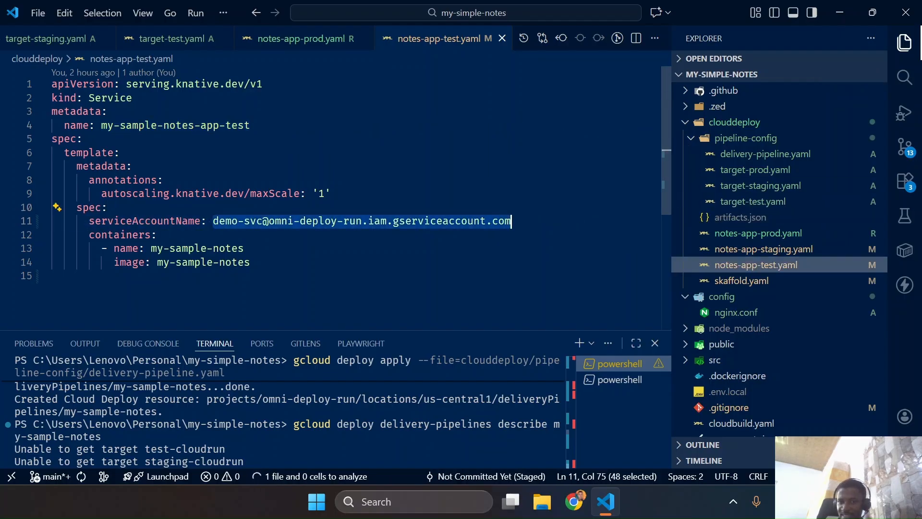
Return to skaffold.yaml and examine the googleCloudBuild block with its project ID and build service account
left_click(754, 283)
left_click(238, 207)
left_click_drag(65, 193, 455, 235)
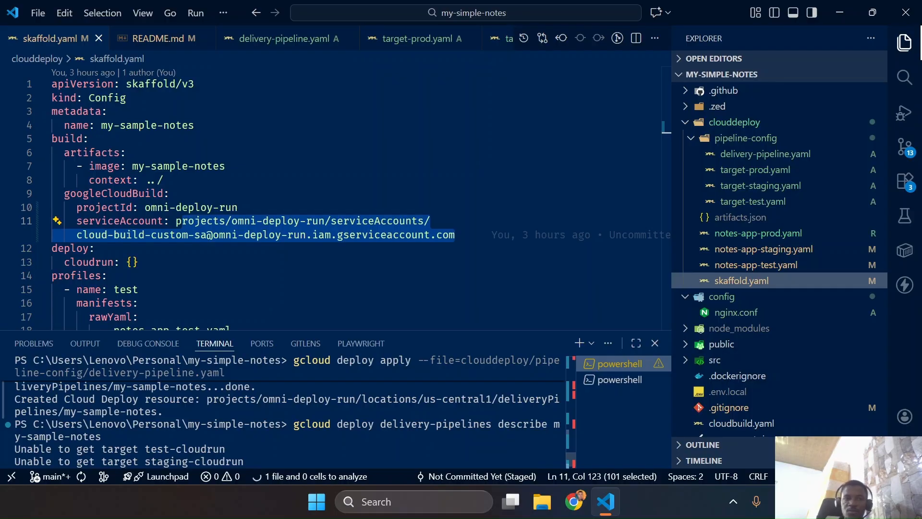
left_click(165, 180)
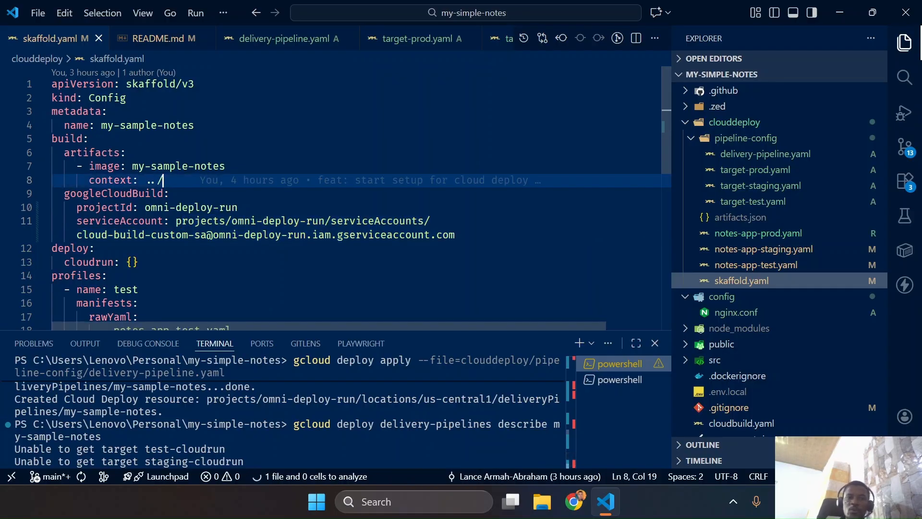
left_click(90, 139)
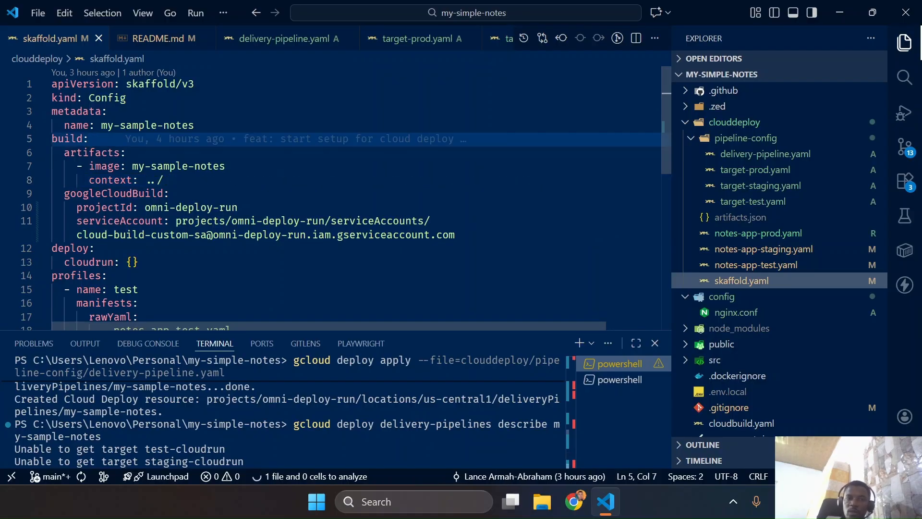
left_click_drag(456, 234, 29, 194)
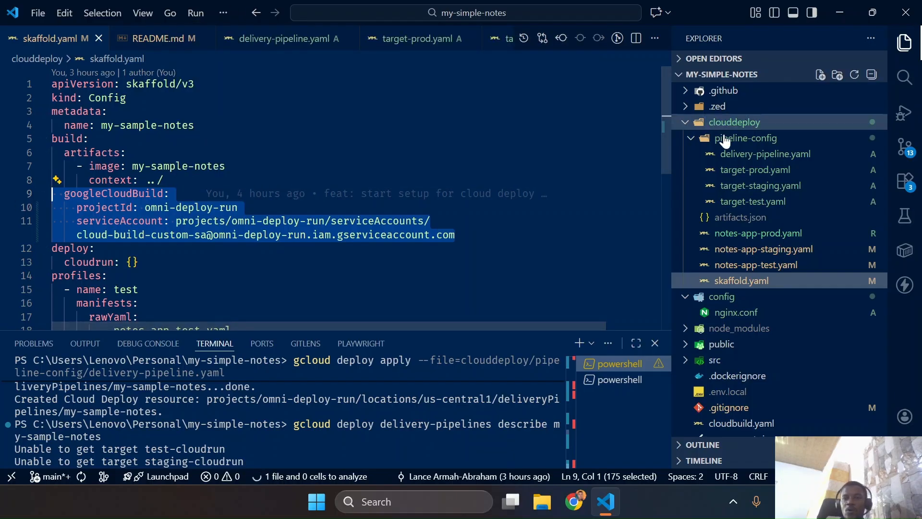
Recheck the execution service account in target-test.yaml, then view notes-app-staging.yaml and target-staging.yaml for comparison
left_click(732, 203)
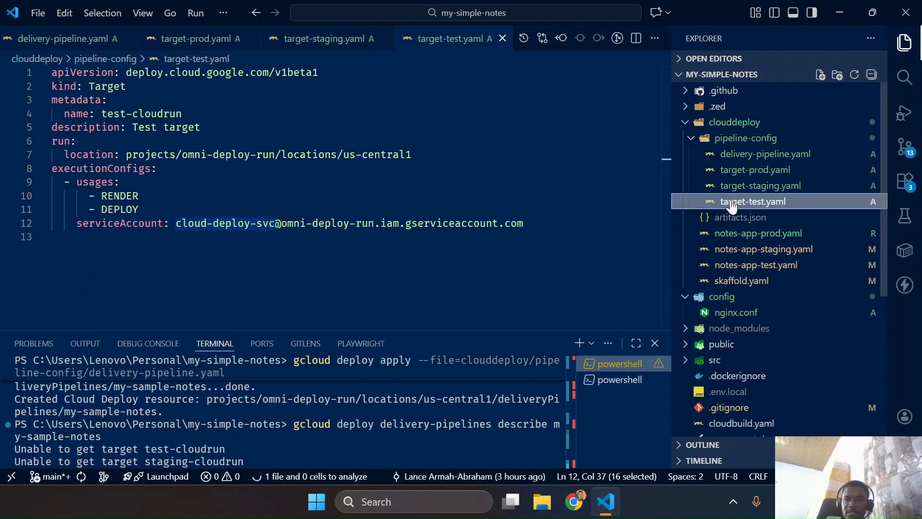
left_click(230, 223)
left_click_drag(176, 224, 524, 223)
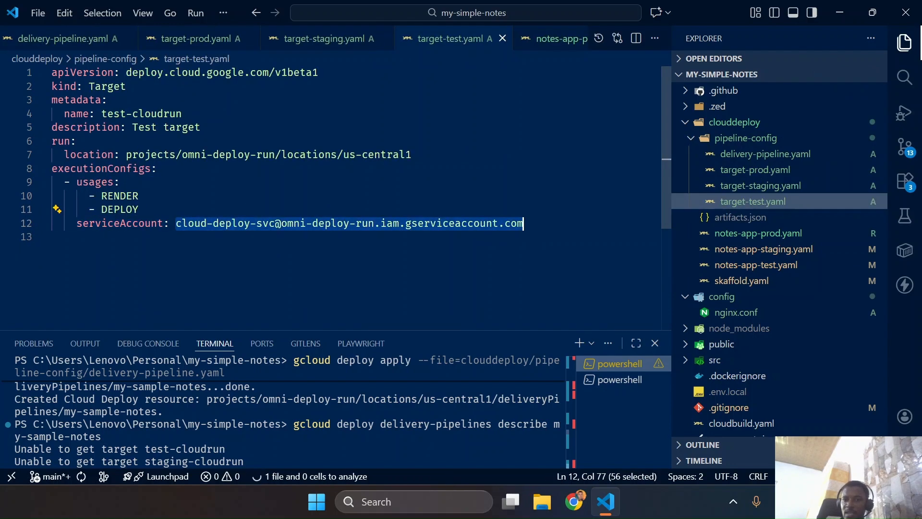
left_click(752, 251)
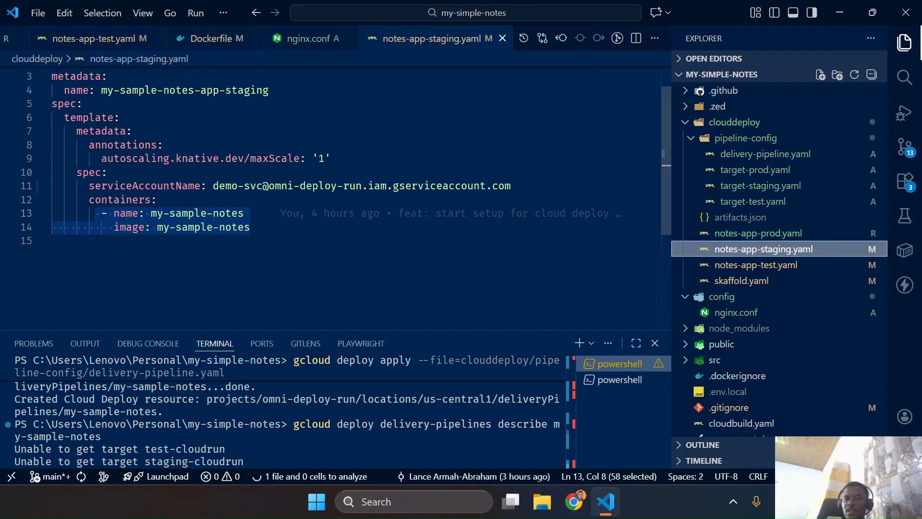
left_click(758, 204)
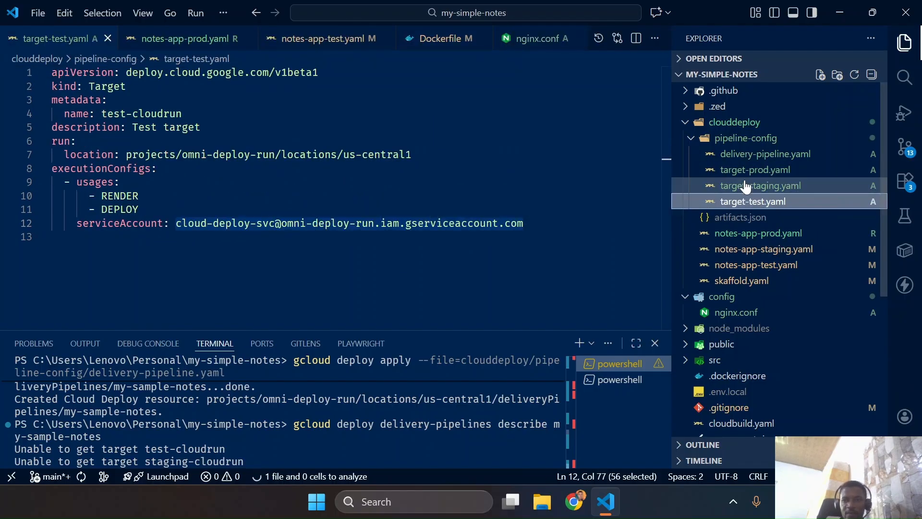
left_click(745, 186)
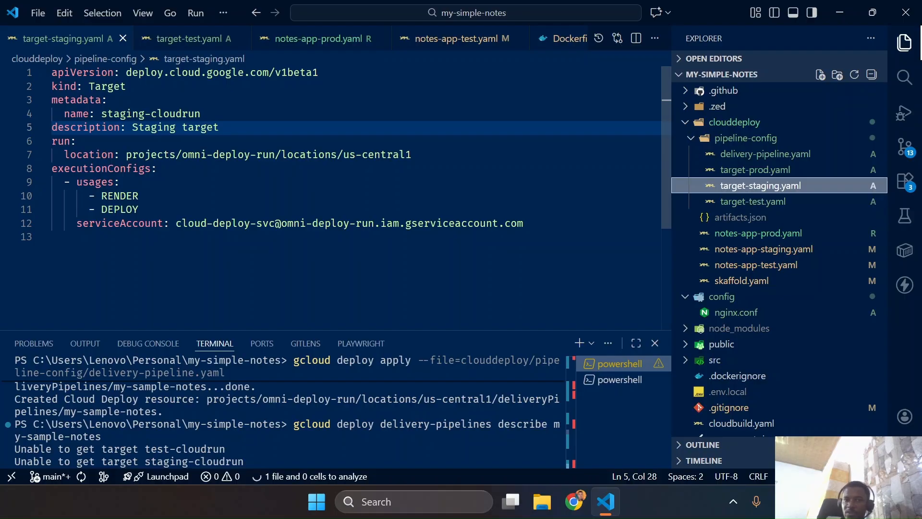
Review target-prod.yaml, then advance the Cloud Shell tutorial to the Test target page and read its full target apply command
left_click(748, 171)
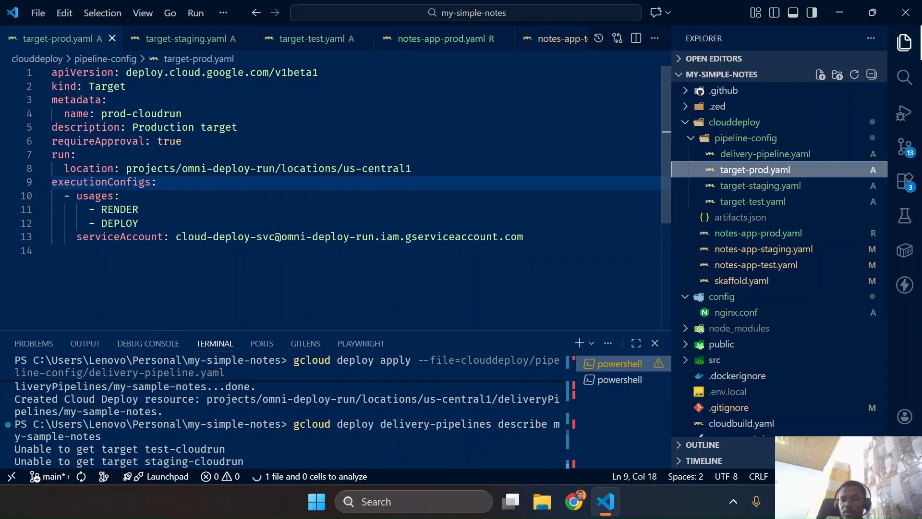
key("ctrl+super+Left")
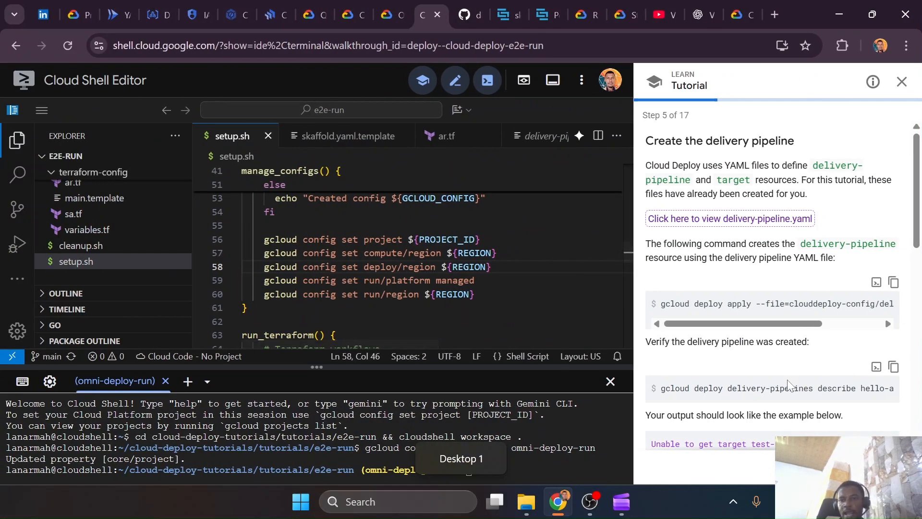
scroll(788, 384, "down", 4)
scroll(770, 259, "down", 5)
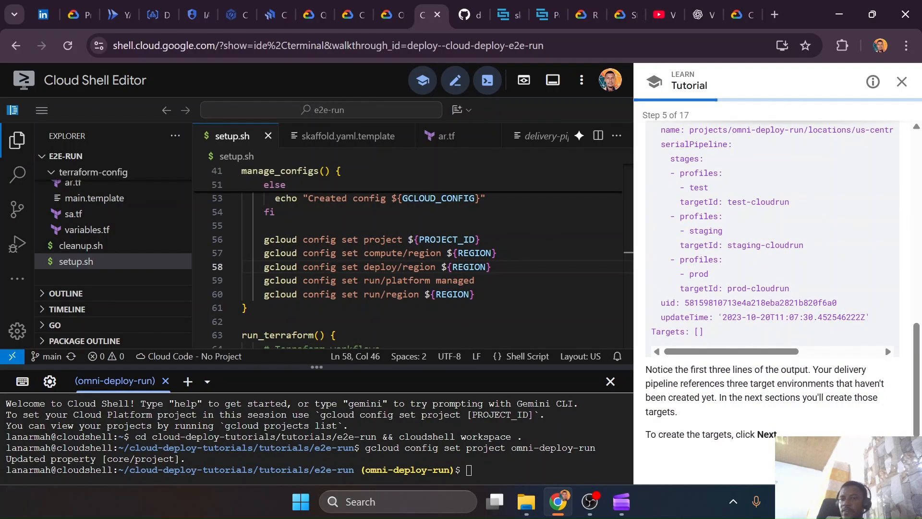
left_click(892, 466)
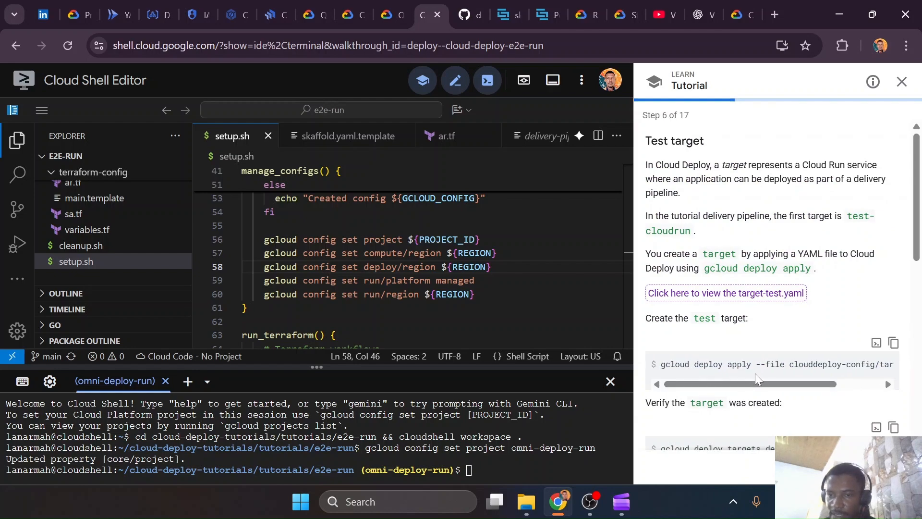
left_click_drag(806, 385, 851, 385)
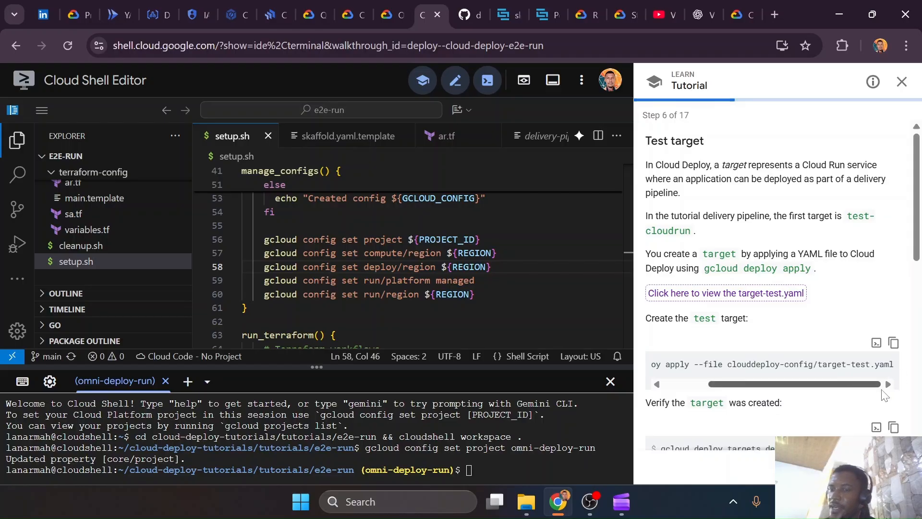
In the my-simple-notes terminal, run gcloud deploy apply with --file=clouddeploy/pipeline-config/target-test.yaml to create the test target
key("ctrl+super+Right")
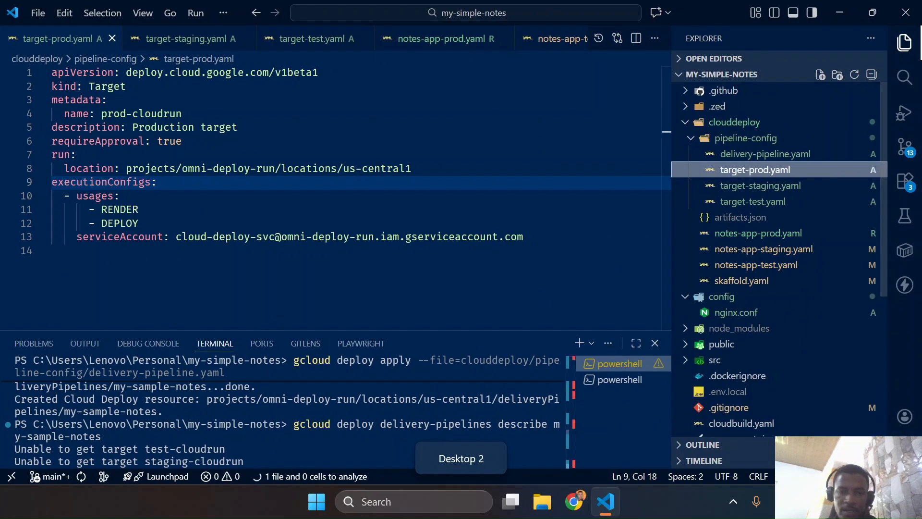
key("Up")
key("Up")
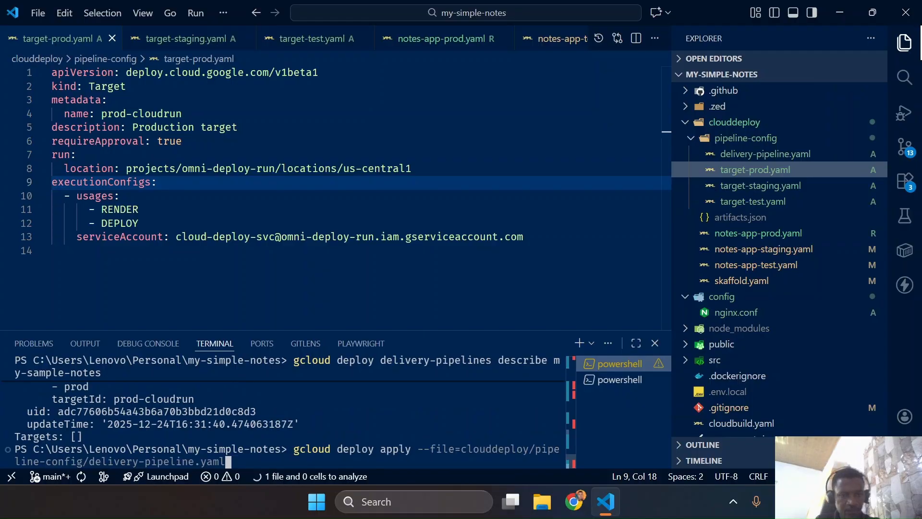
key("Left")
key("Left")
key("Left")
key("Left")
key("Left")
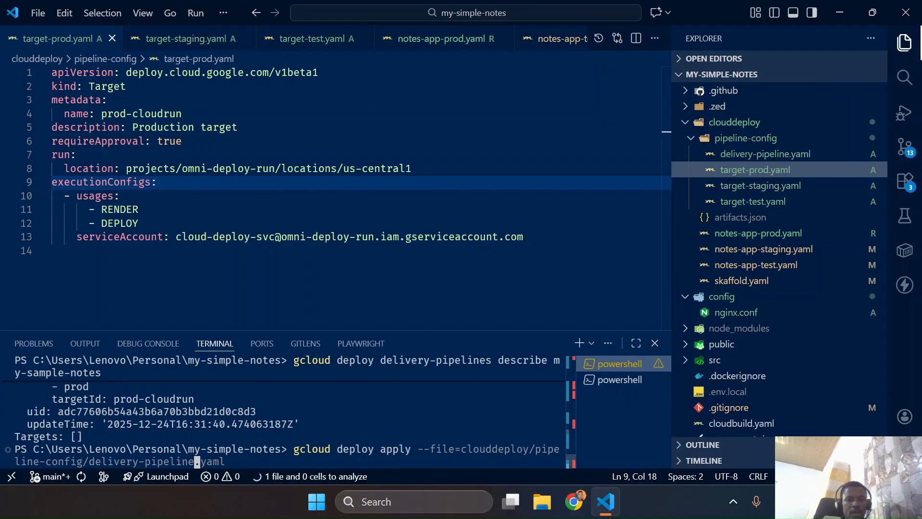
key("BackSpace")
key("BackSpace")
key("BackSpace")
key("BackSpace")
key("BackSpace")
key("BackSpace")
key("BackSpace")
key("BackSpace")
key("BackSpace")
key("BackSpace")
key("BackSpace")
key("BackSpace")
key("BackSpace")
key("BackSpace")
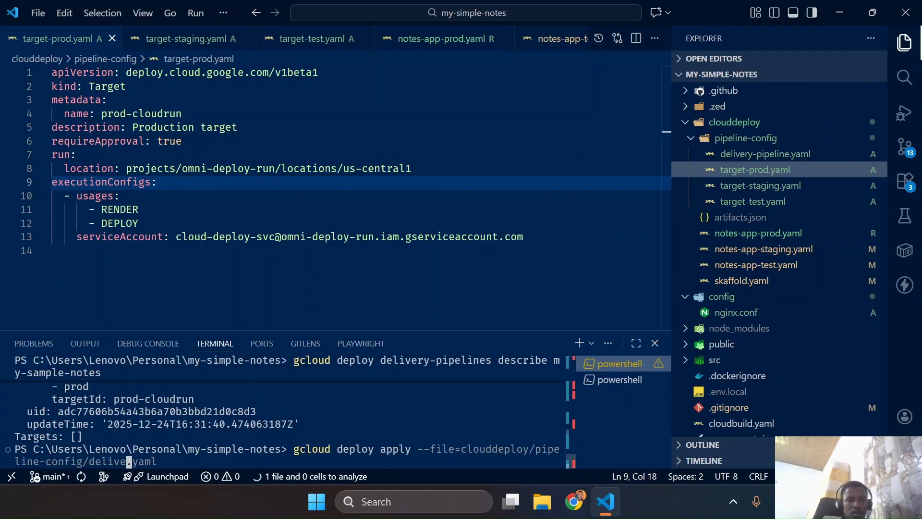
key("BackSpace")
key("BackSpace")
key("BackSpace")
type("targe")
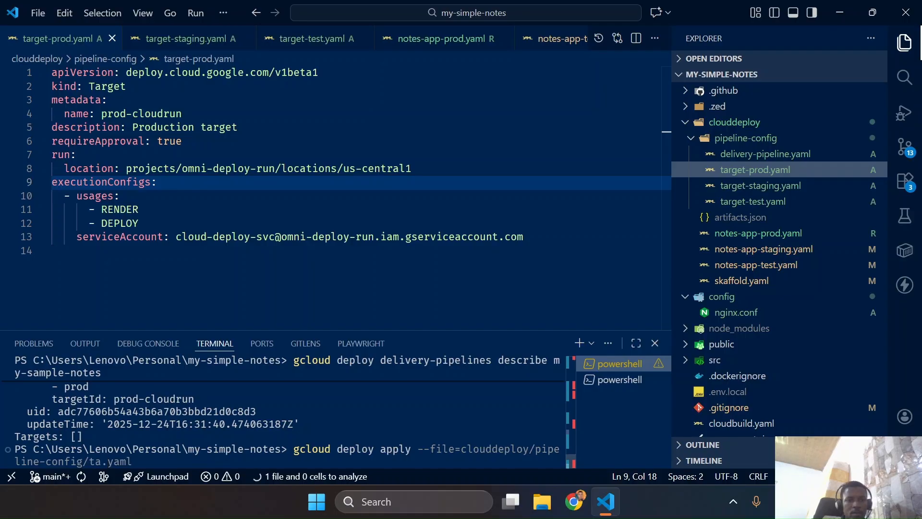
type("t-")
type("test")
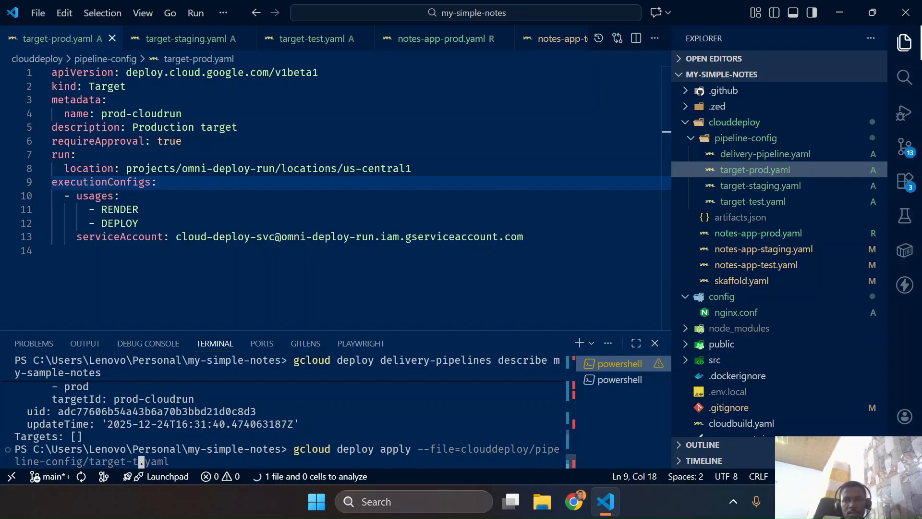
key("Return")
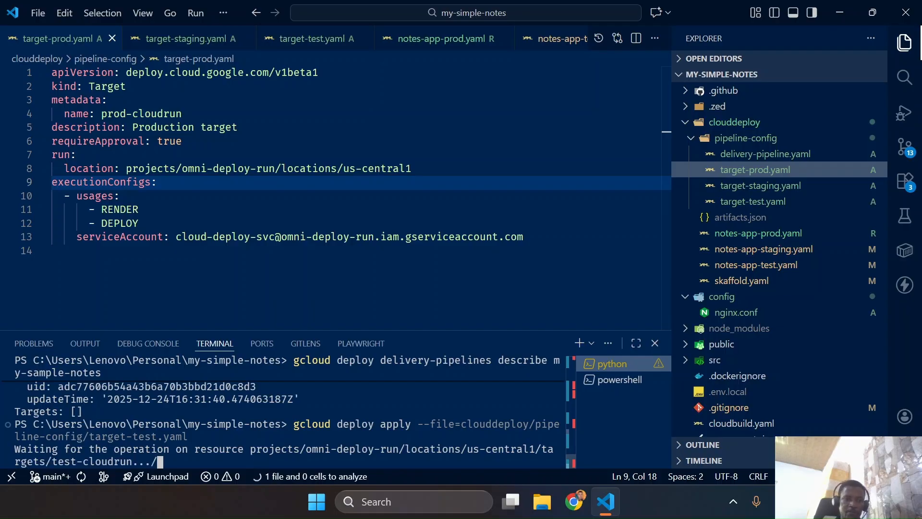
Create the staging target by running gcloud deploy apply with --file=clouddeploy/pipeline-config/target-staging.yaml
key("Up")
key("Left")
key("Left")
key("Left")
key("Left")
key("Left")
key("BackSpace")
key("BackSpace")
key("BackSpace")
key("BackSpace")
key("BackSpace")
type("-staging")
key("Return")
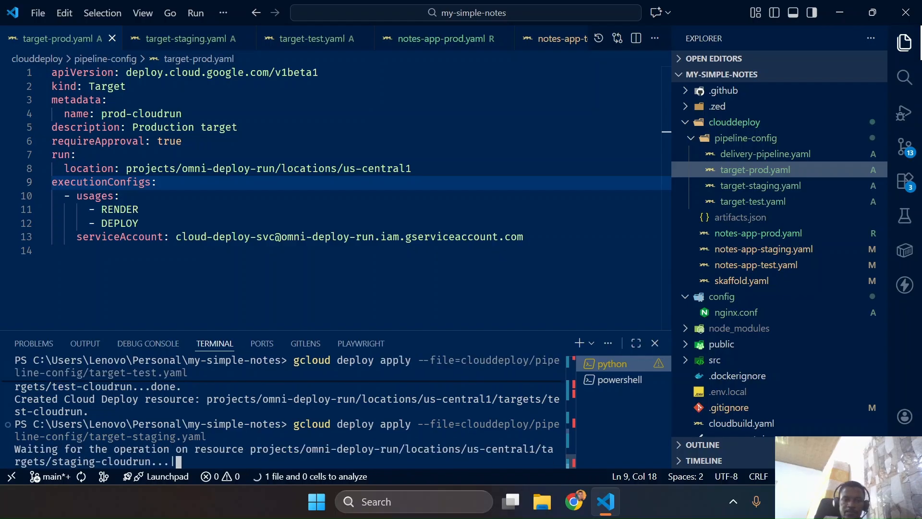
Create the production target by running gcloud deploy apply with --file=clouddeploy/pipeline-config/target-prod.yaml
key("Up")
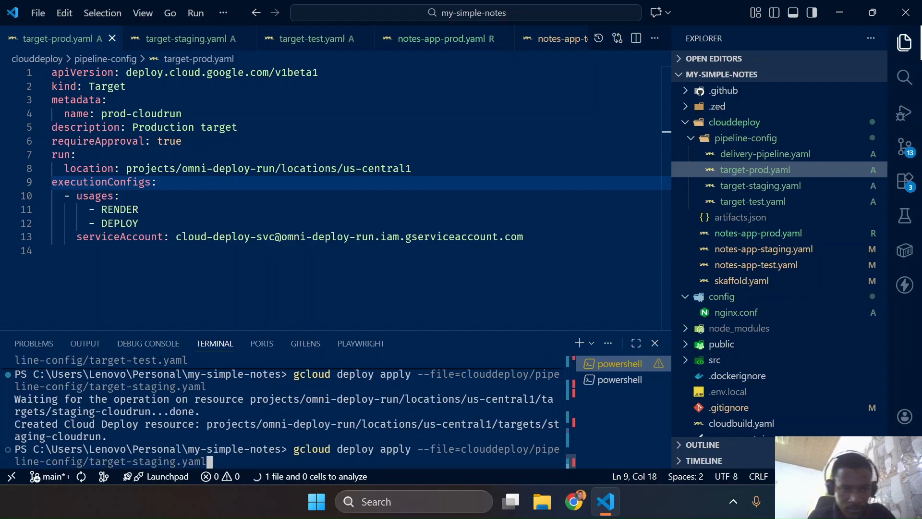
key("Left")
key("Left")
key("Left")
key("Left")
key("Left")
key("BackSpace")
key("BackSpace")
key("BackSpace")
key("BackSpace")
key("BackSpace")
key("BackSpace")
key("BackSpace")
key("BackSpace")
type("-prod")
key("Return")
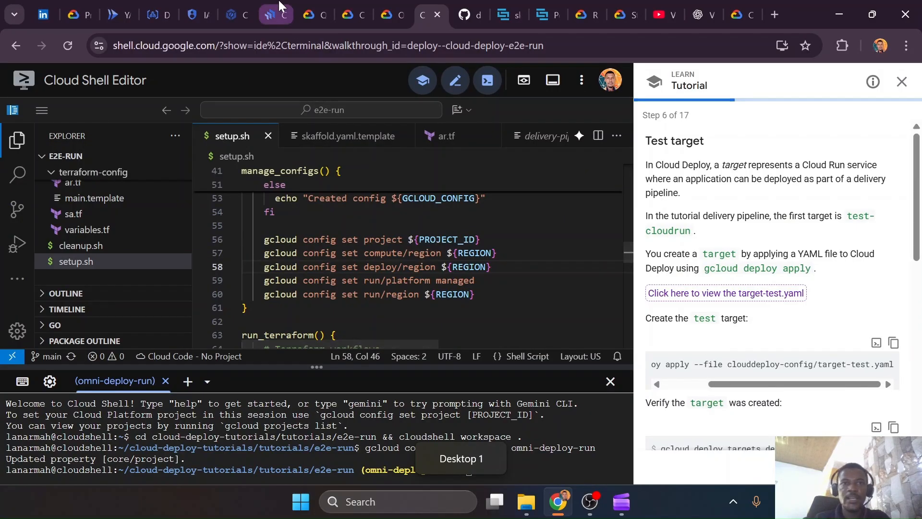
Open the my-sample-notes delivery pipeline in the Google Cloud console and refresh it to check its three targets
left_click(279, 3)
left_click(773, 140)
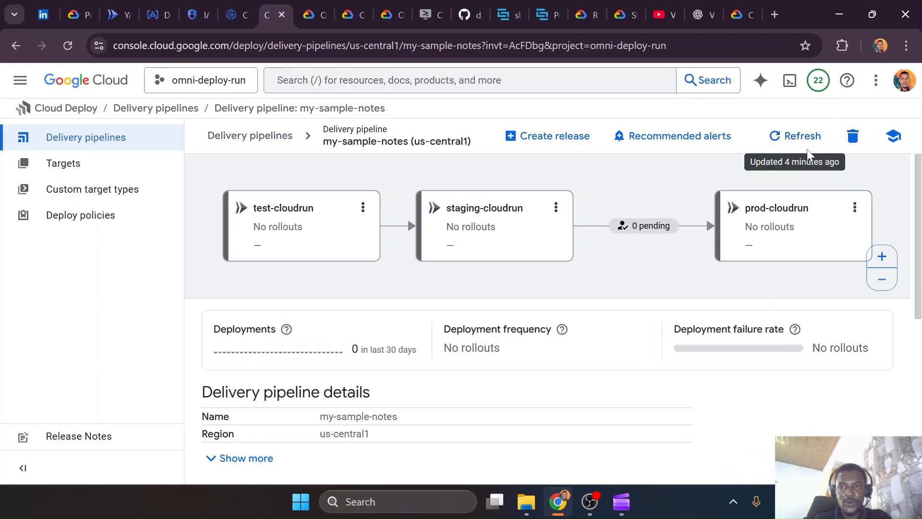
left_click(794, 152)
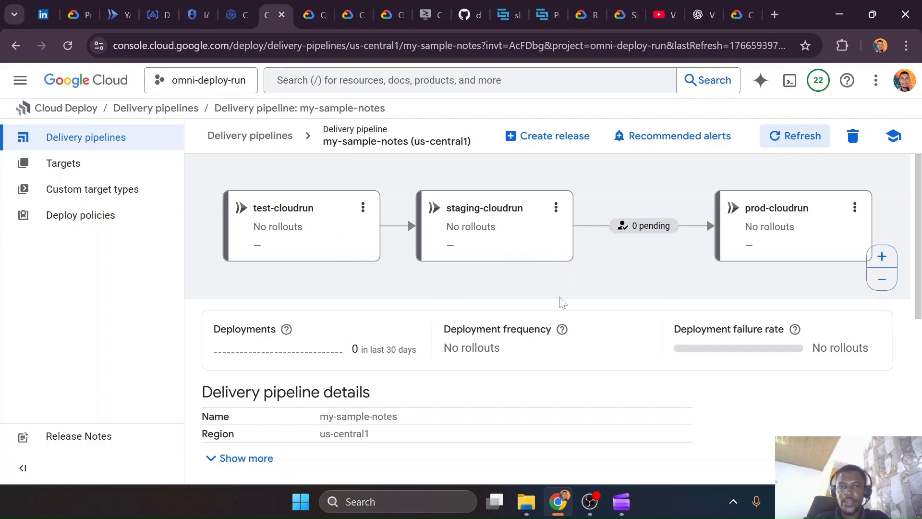
Back in VS Code, examine the requireApproval setting in target-prod.yaml and compare it with target-staging.yaml
key("ctrl+super+Right")
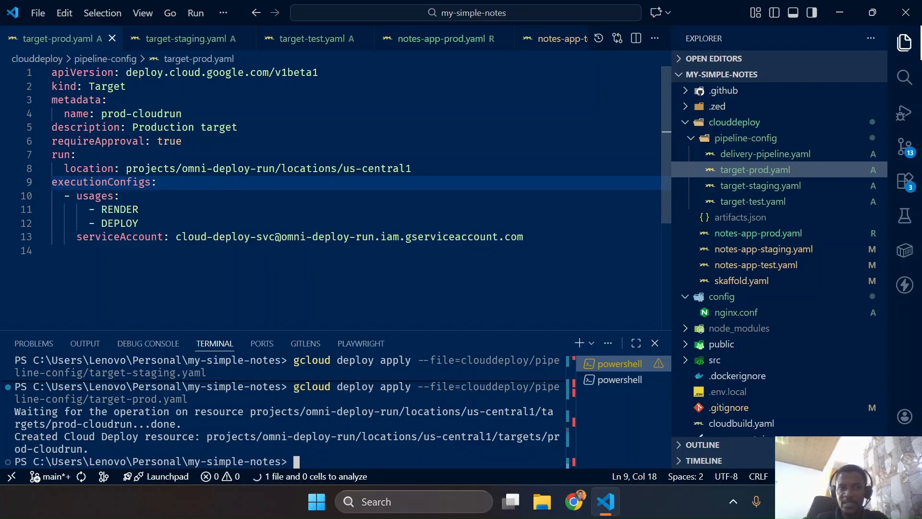
left_click_drag(145, 141, 52, 140)
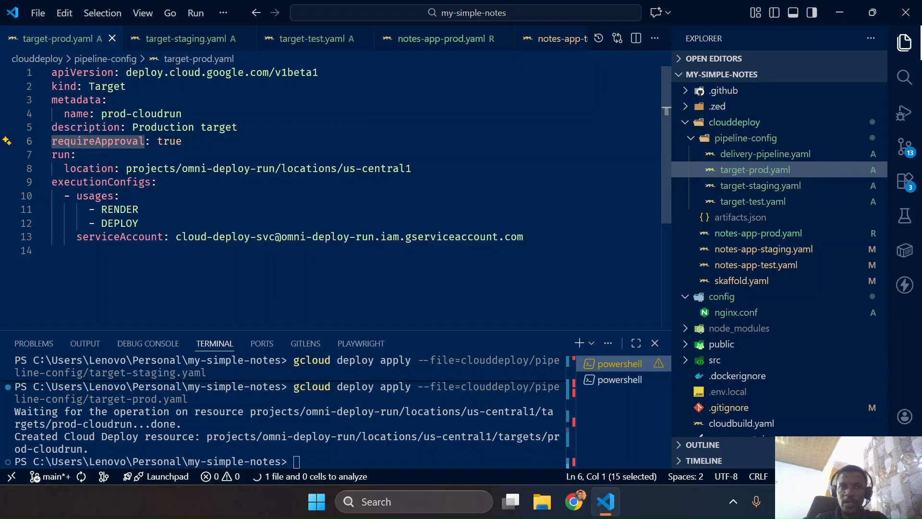
left_click(186, 40)
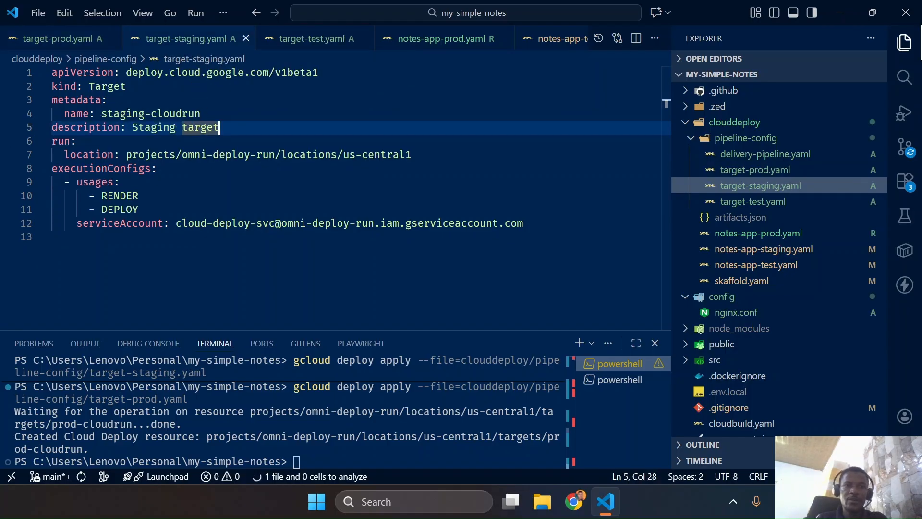
left_click(57, 40)
left_click_drag(144, 140, 52, 140)
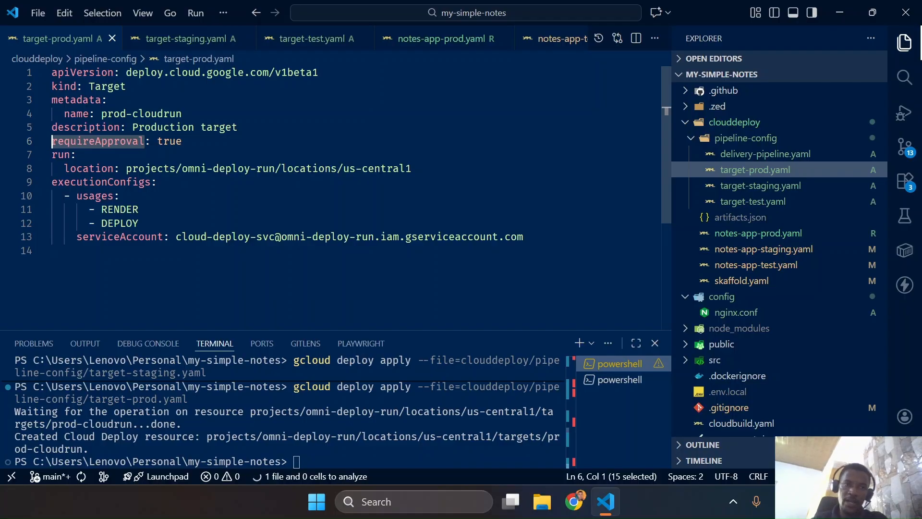
Return to the tutorial, skim the test target's sample output, and advance to step 7 to review the staging and prod apply commands
key("super+ctrl+Left")
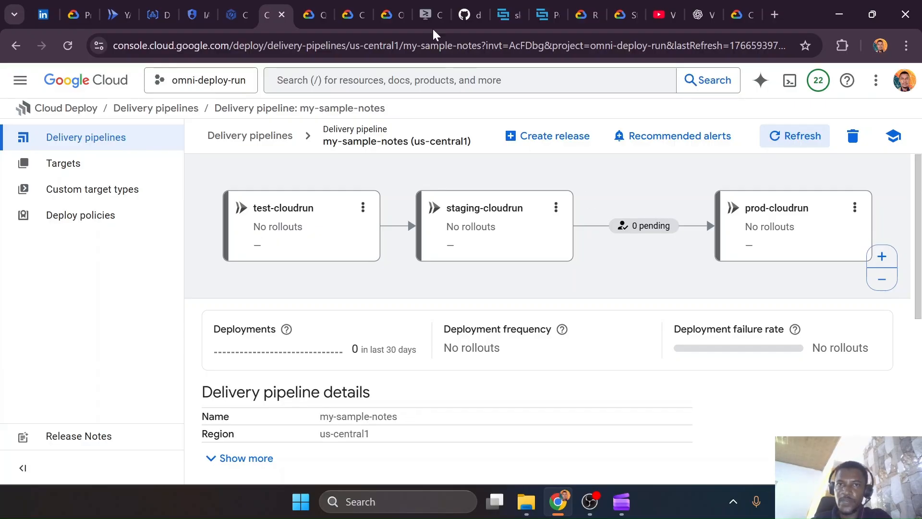
left_click(425, 14)
scroll(832, 412, "down", 1)
scroll(833, 413, "down", 7)
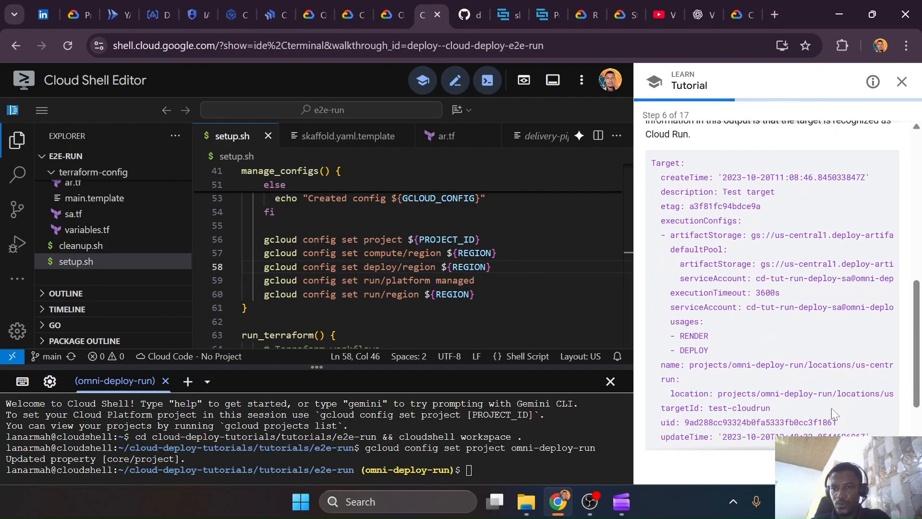
left_click(877, 466)
scroll(737, 296, "down", 1)
scroll(738, 295, "down", 1)
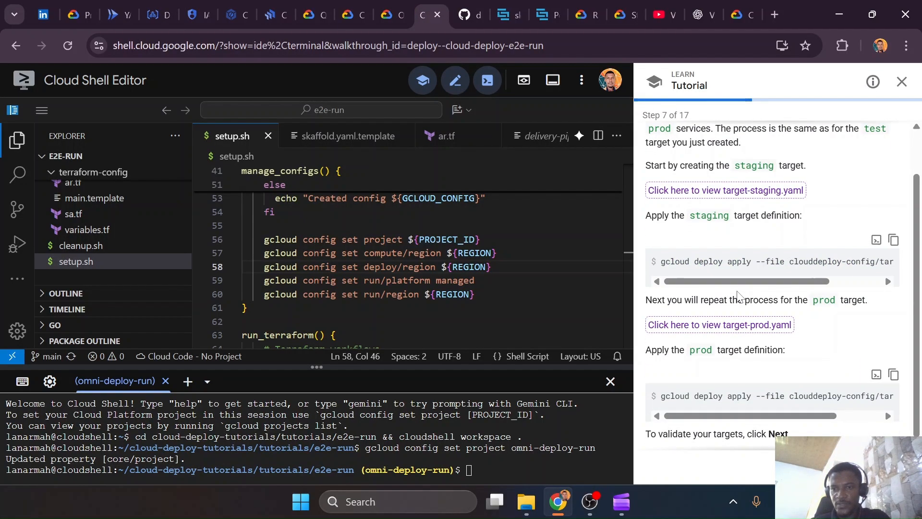
Advance to the tutorial's Validate your targets page and read the gcloud deploy targets list command with its sample output
left_click(877, 466)
scroll(742, 214, "down", 3)
scroll(743, 214, "up", 3)
left_click_drag(791, 211, 667, 224)
left_click(685, 230)
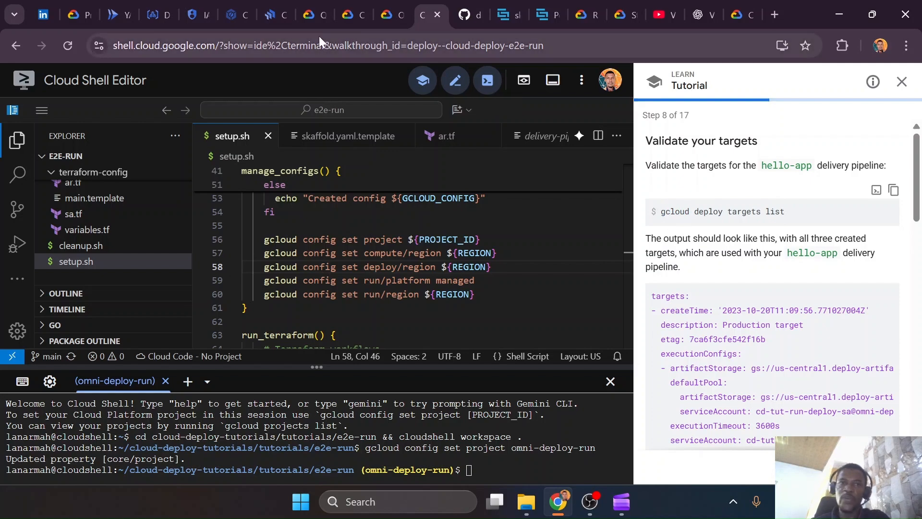
scroll(921, 339, "down", 5)
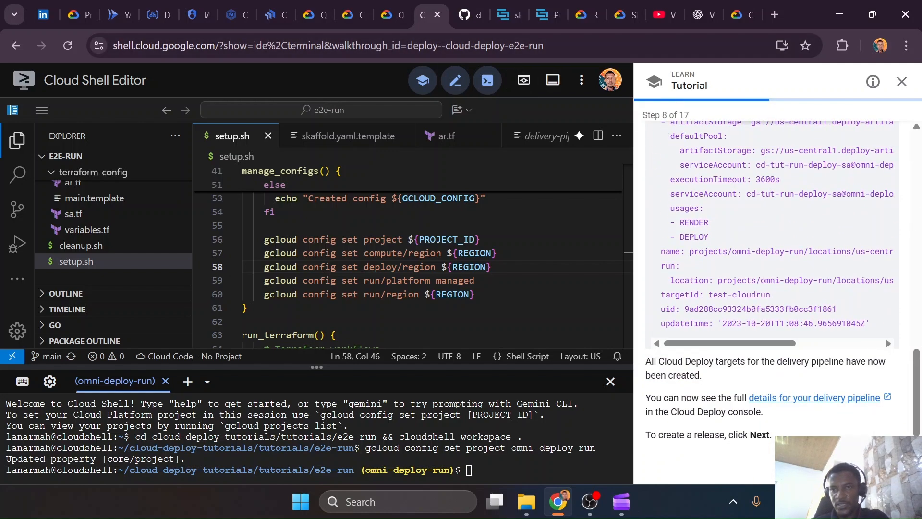
Advance the tutorial to Create a release, then check the built image tag in artifacts.json in VS Code and close the file
left_click(890, 466)
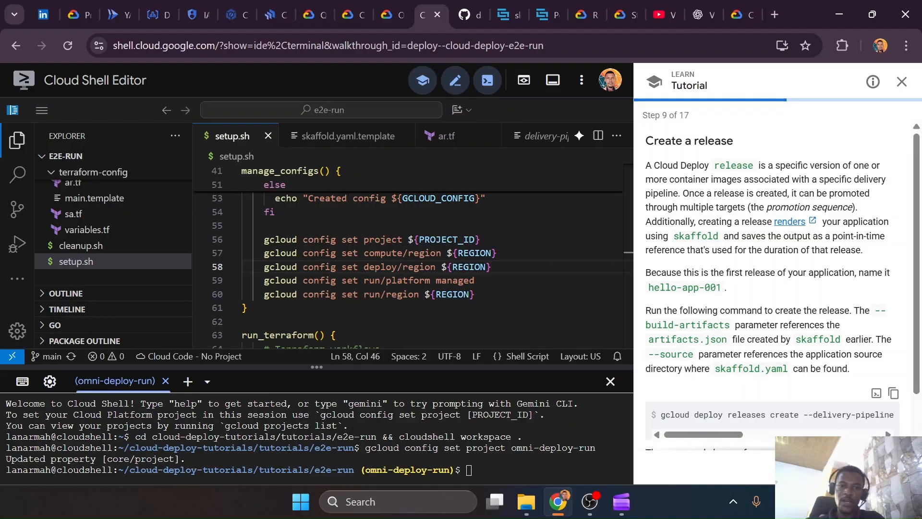
key("ctrl+super+Right")
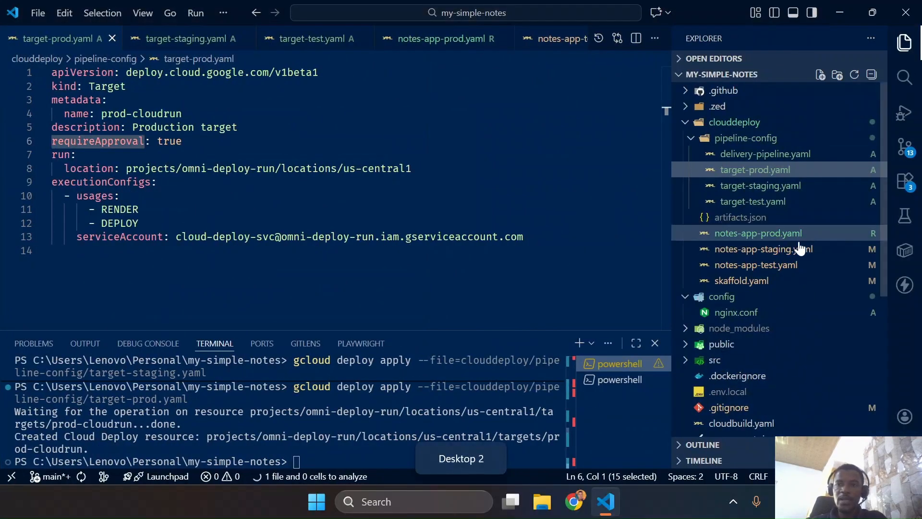
left_click(726, 219)
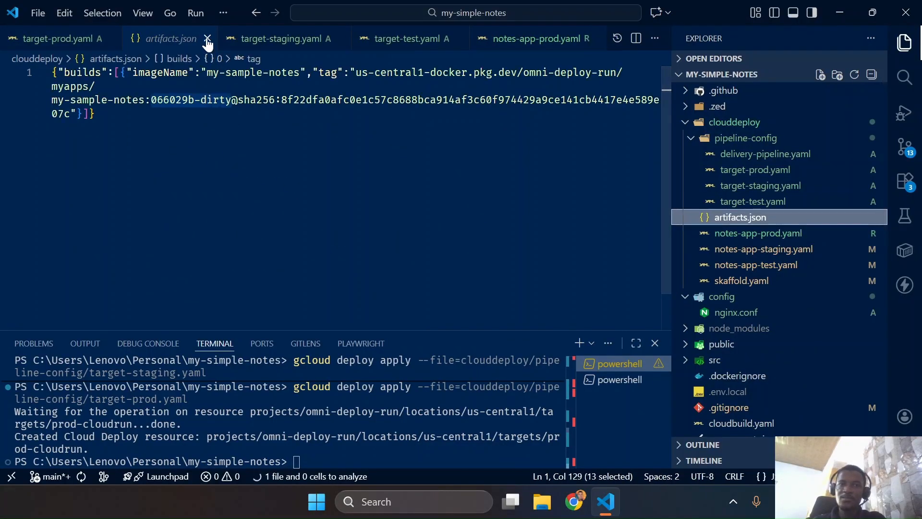
key("ctrl+w")
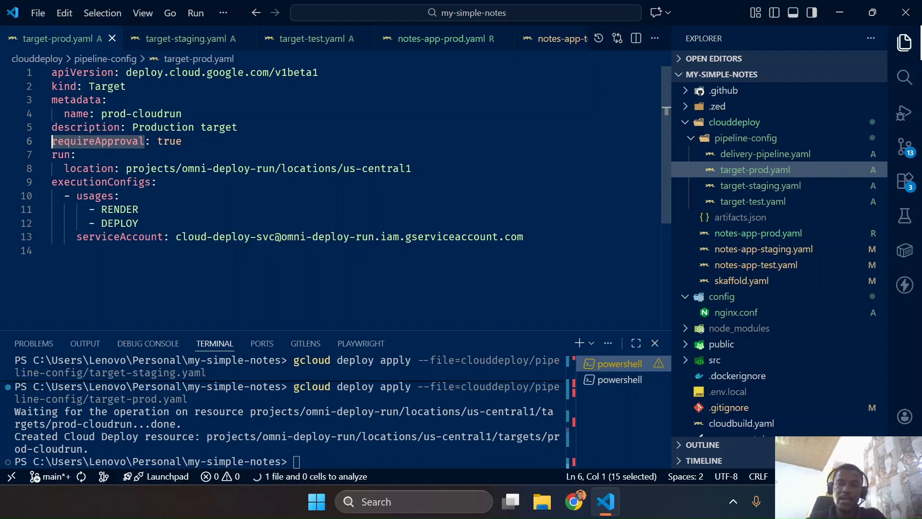
Copy the tutorial's gcloud deploy releases create command and paste it on line 14 of target-prod.yaml as scratch text
key("ctrl+super+Left")
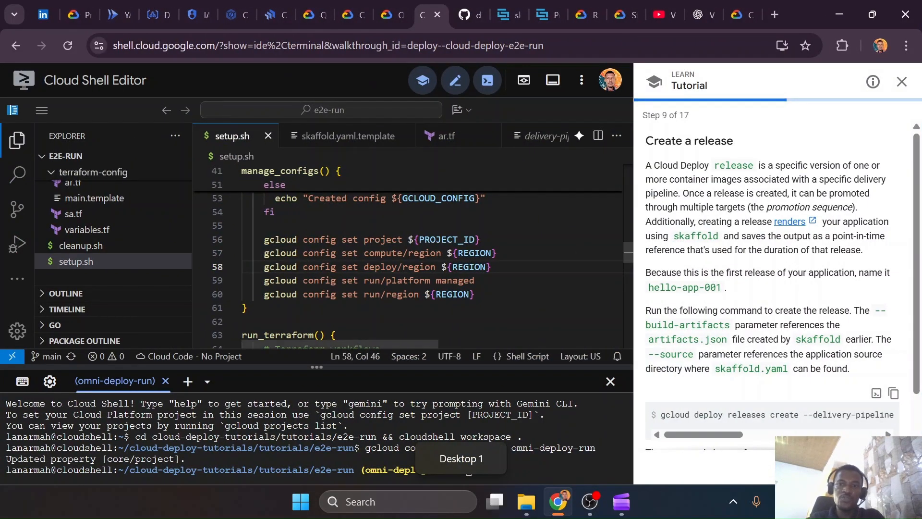
scroll(778, 283, "down", 2)
left_click_drag(709, 360, 754, 374)
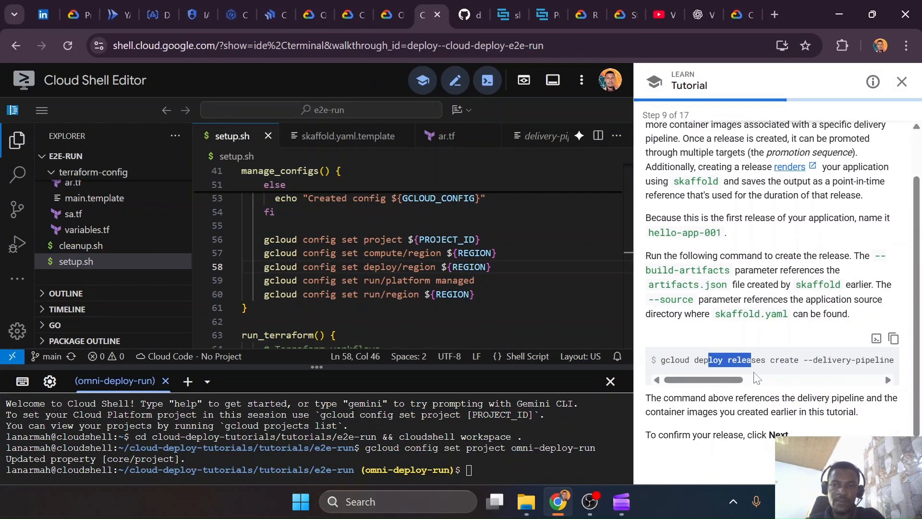
left_click(894, 338)
key("ctrl+super+Right")
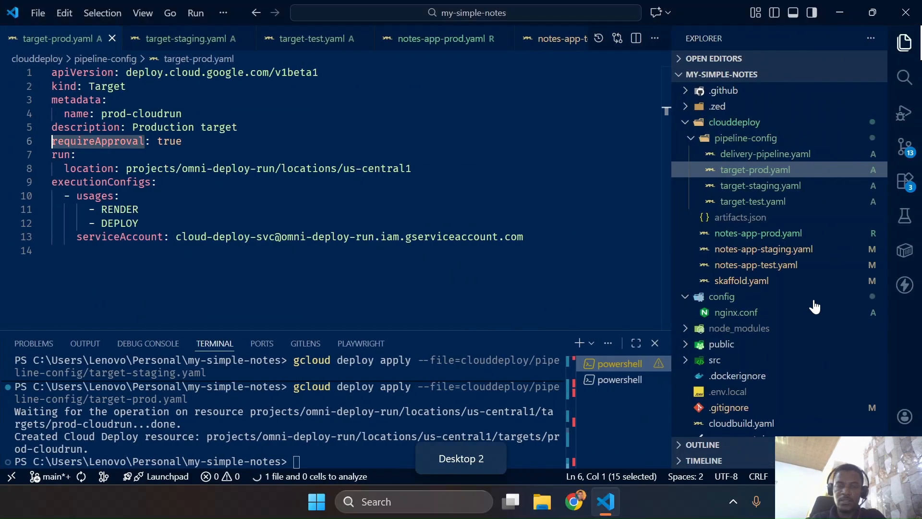
key("ctrl+v")
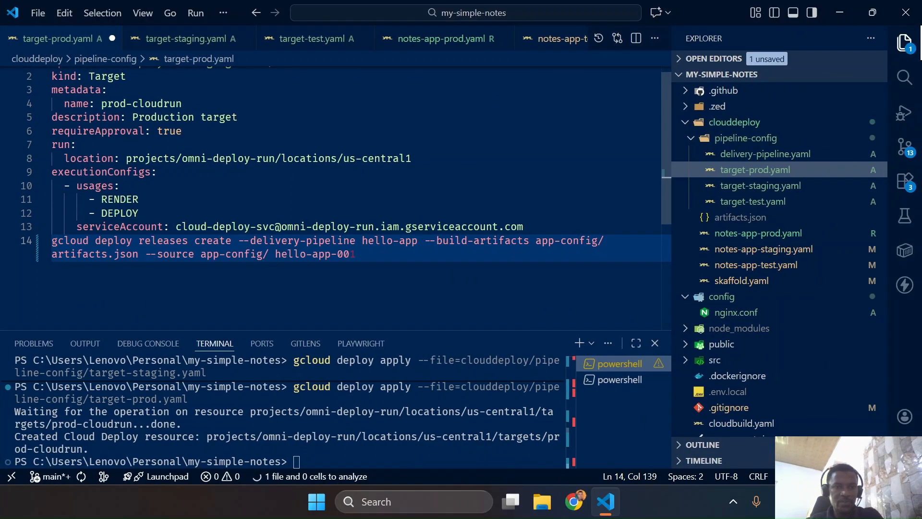
Replace both hello-app names in the scratch release command on line 14 of target-prod.yaml with my-sample-notes
left_click_drag(275, 254, 331, 254)
key("ctrl+d")
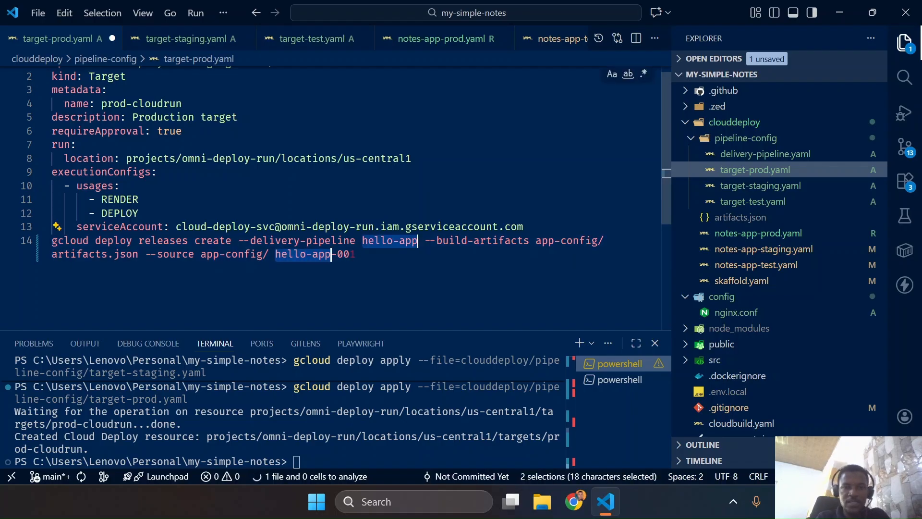
type("my-sample-notes")
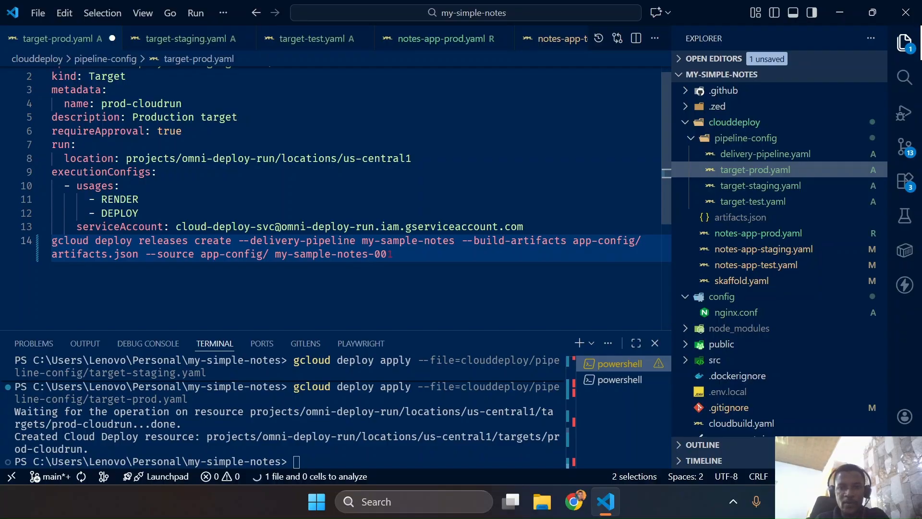
Change app-config to clouddeploy in both the build-artifacts path and the source path of the release command
left_click(573, 241)
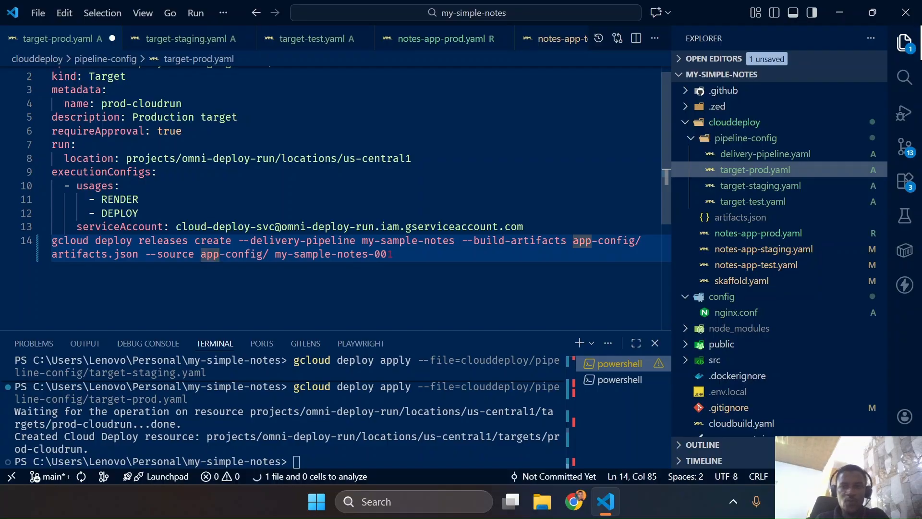
left_click(735, 143)
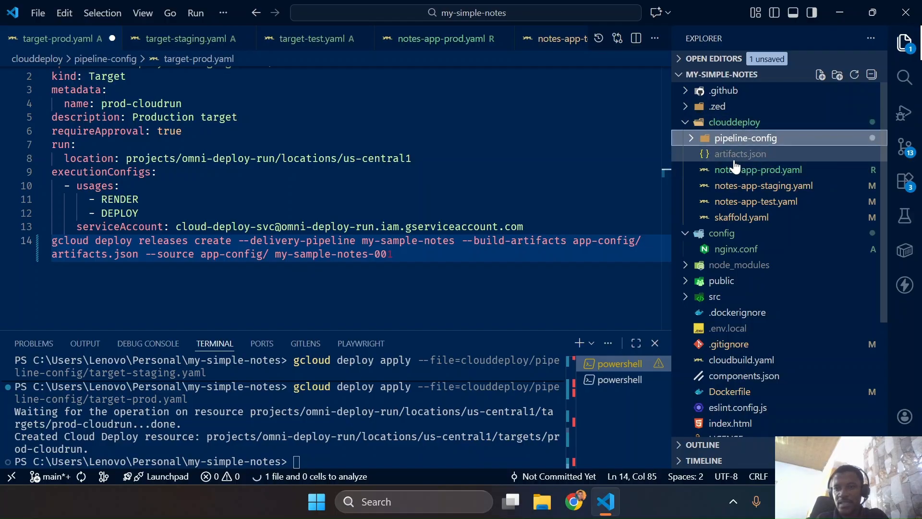
left_click_drag(573, 241, 636, 242)
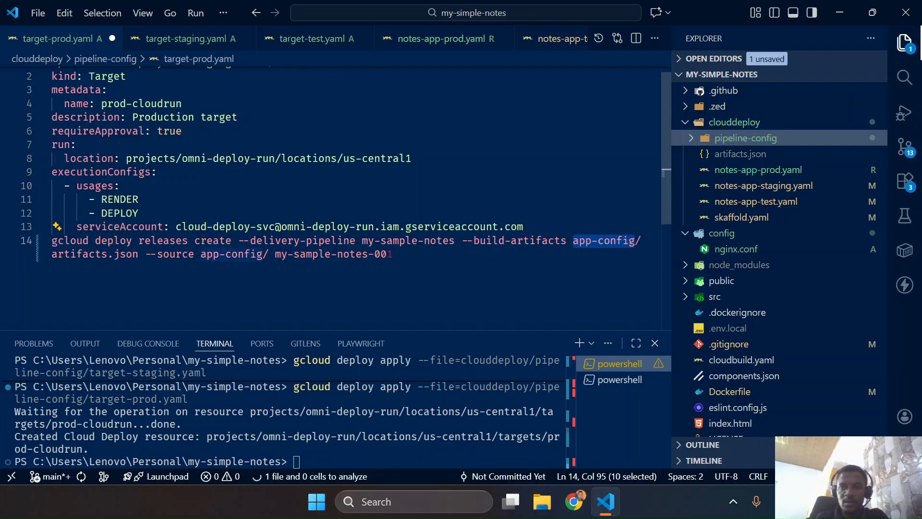
type("clouddeploy")
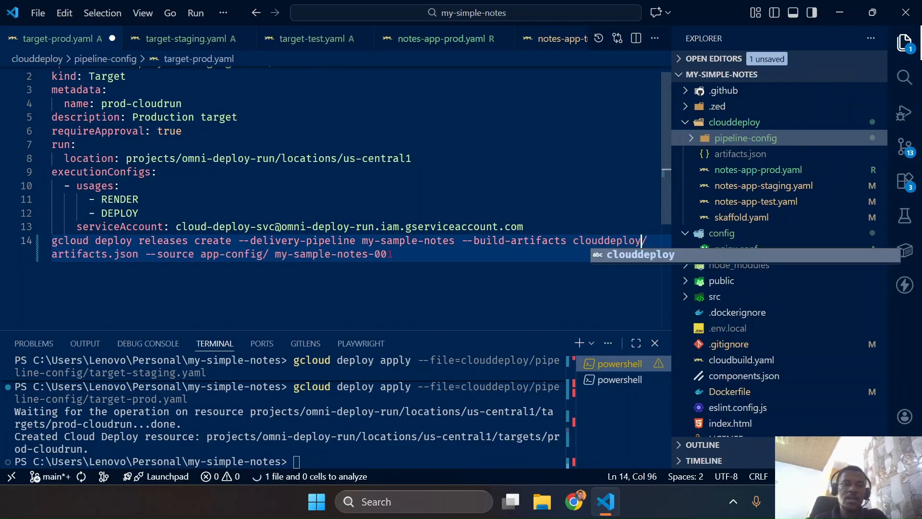
left_click_drag(201, 254, 263, 254)
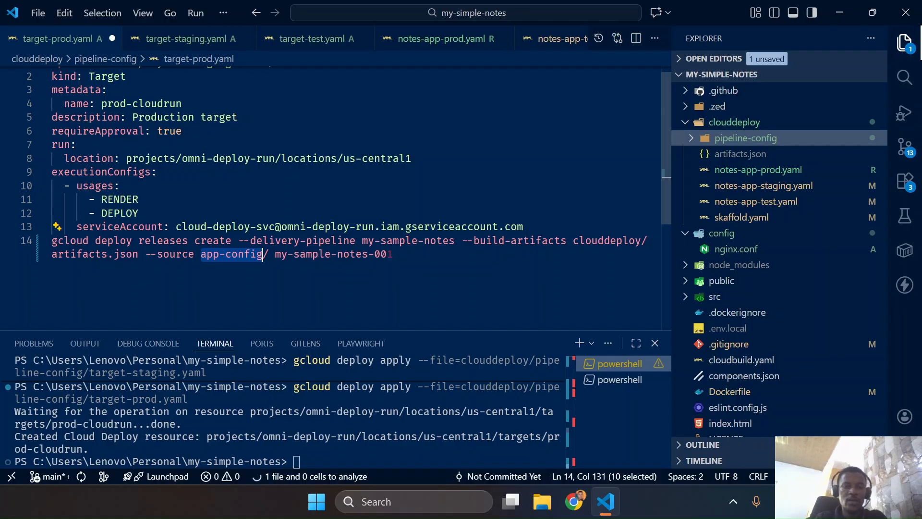
type("c")
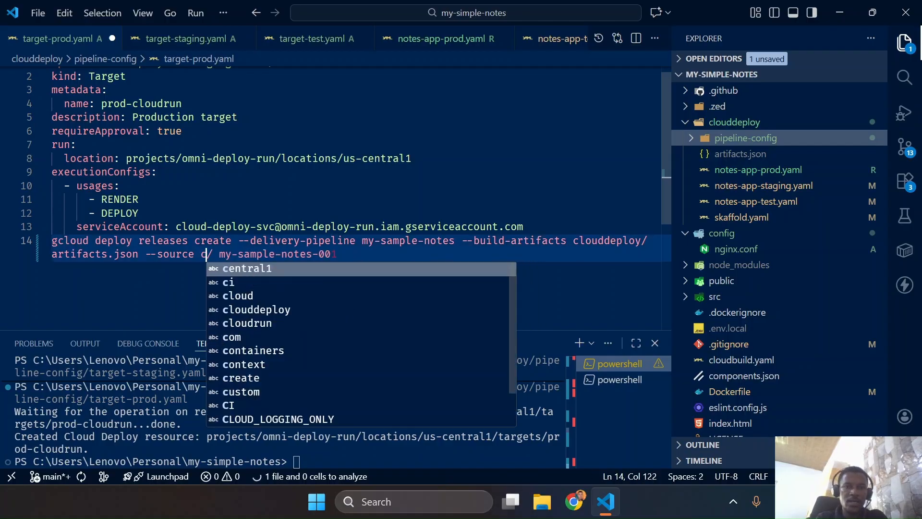
type("louddeploy")
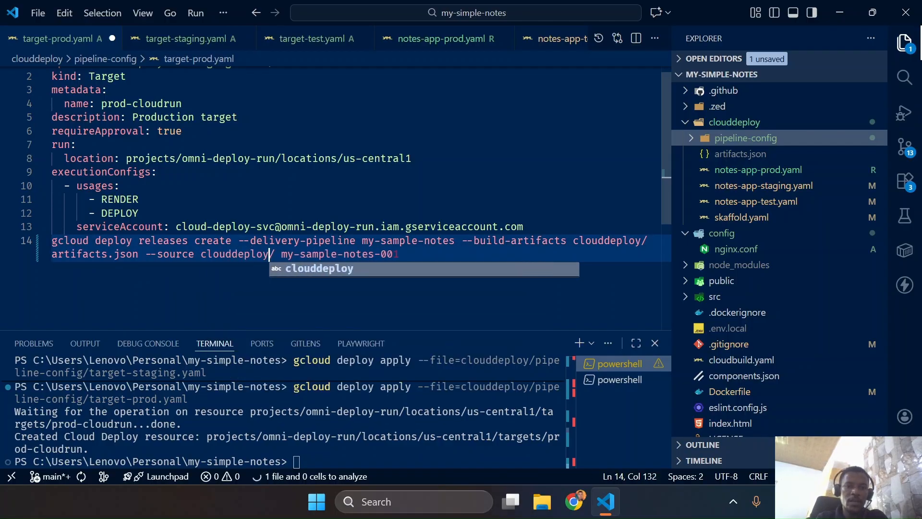
Check the pipeline and release names in the command, and review skaffold.yaml's build and profiles sections before returning to target-prod.yaml
left_click(330, 241)
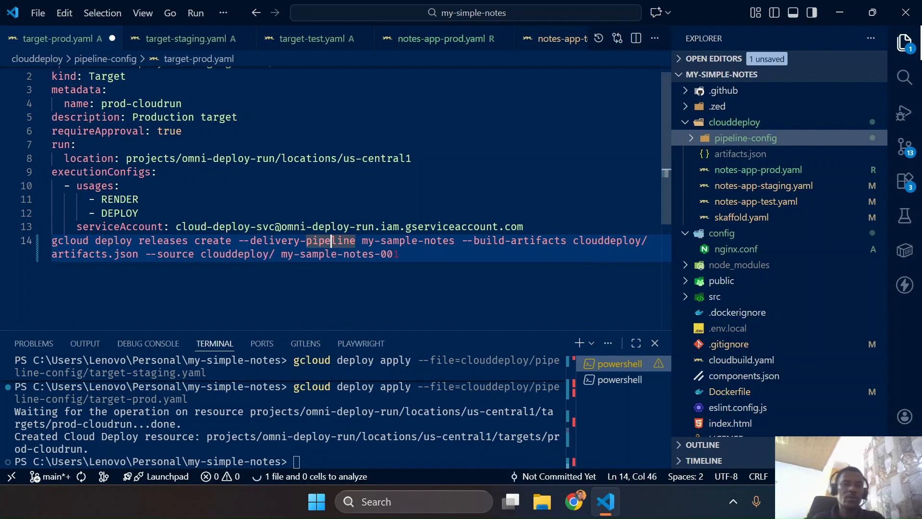
left_click_drag(281, 254, 400, 255)
left_click(401, 255)
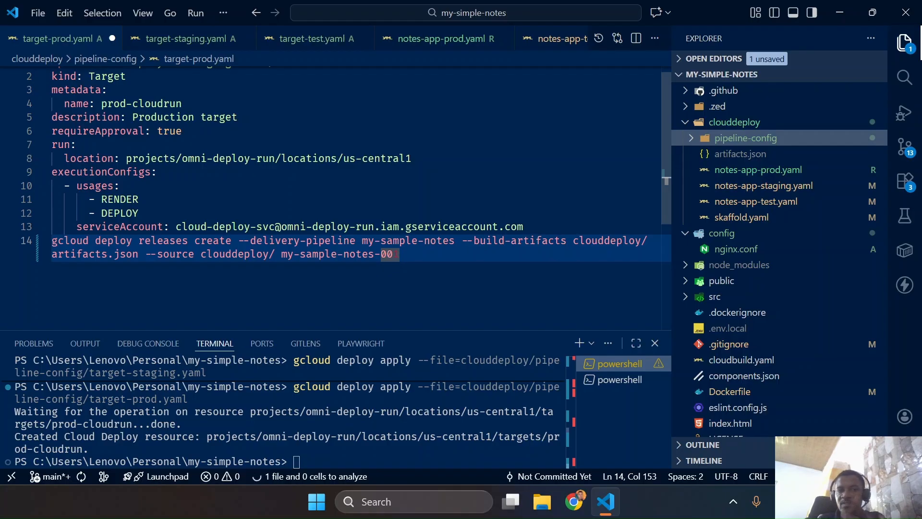
left_click(742, 217)
scroll(336, 192, "down", 2)
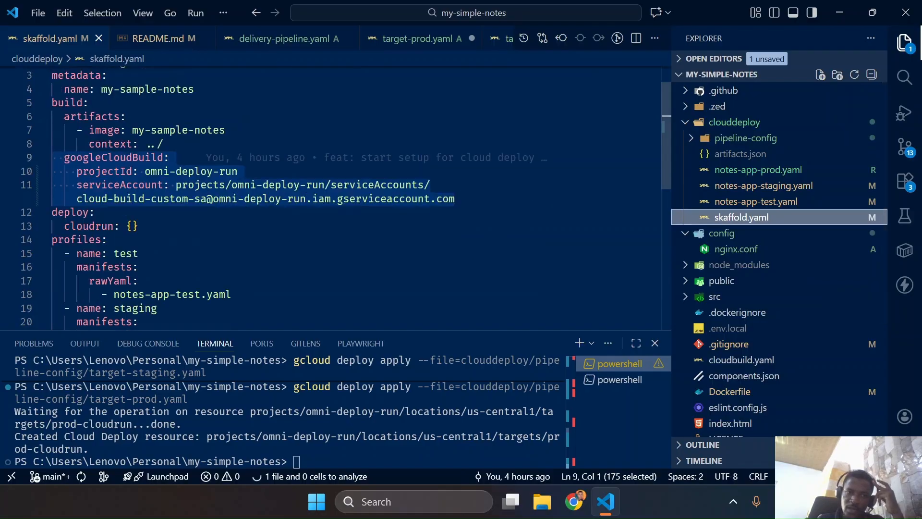
scroll(336, 192, "down", 2)
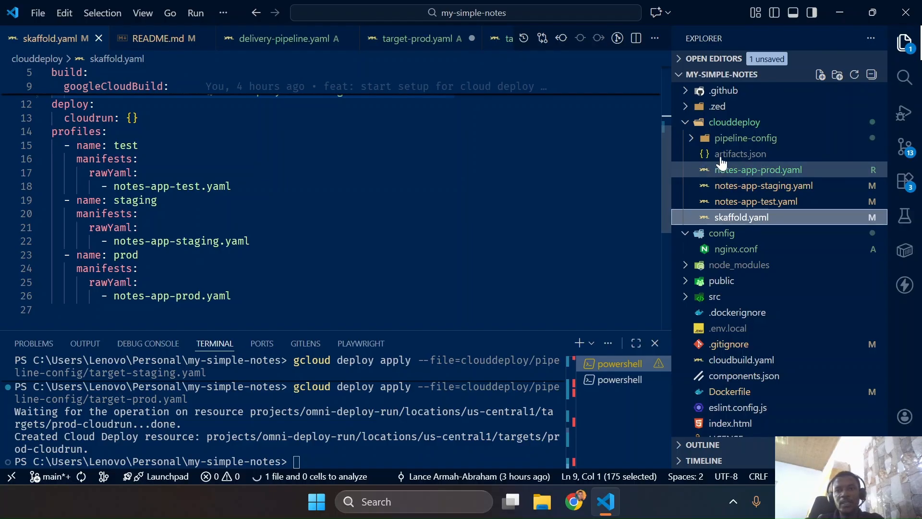
left_click(745, 138)
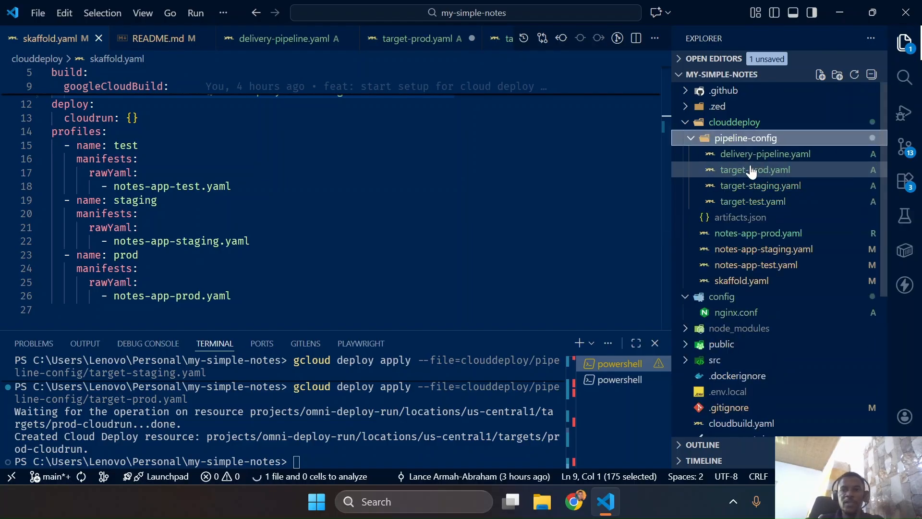
left_click(752, 171)
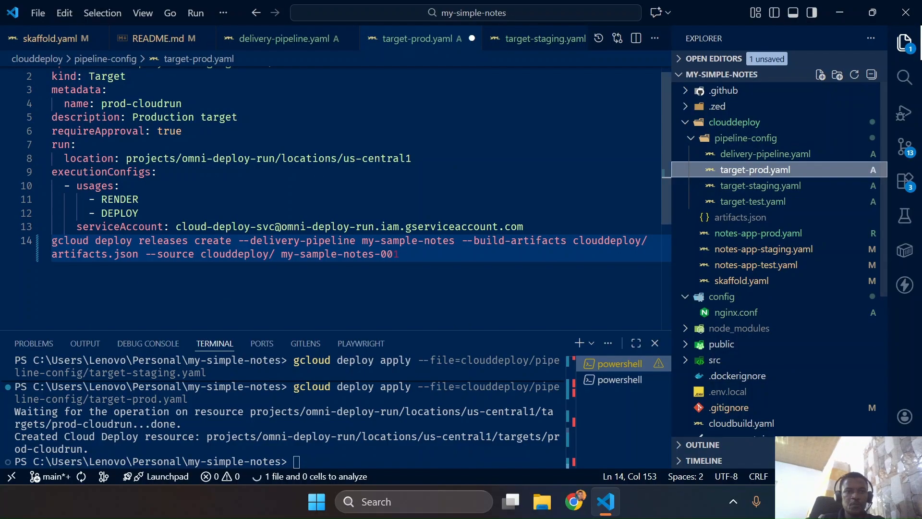
scroll(357, 202, "up", 1)
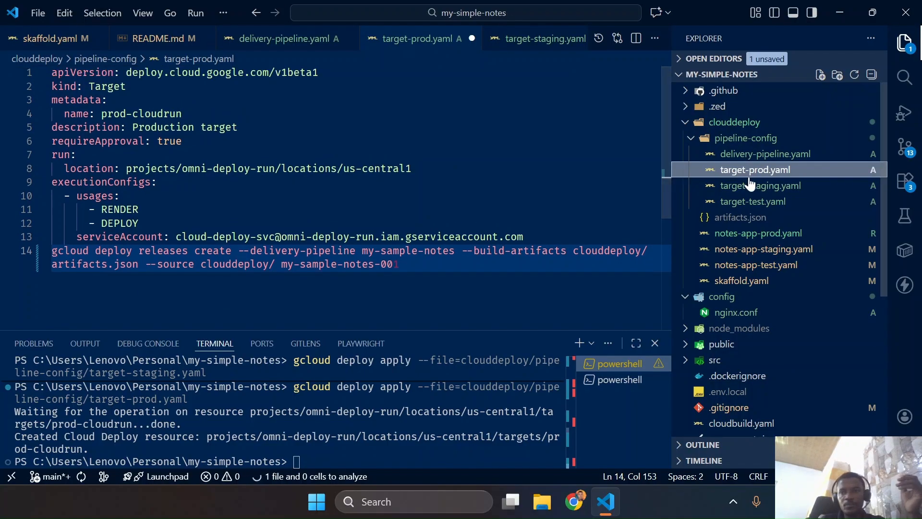
Open delivery-pipeline.yaml and examine the profiles assigned to the test, staging and prod stages
left_click(744, 157)
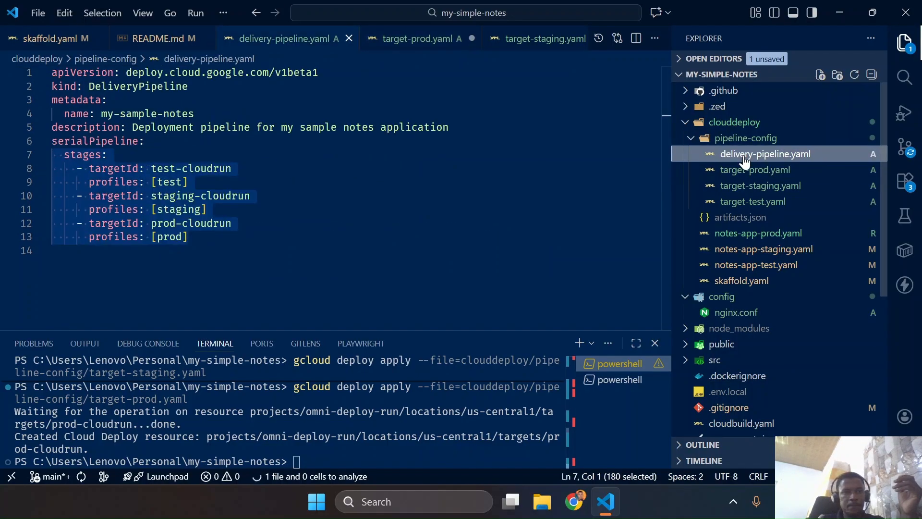
left_click(233, 169)
left_click_drag(82, 182, 189, 182)
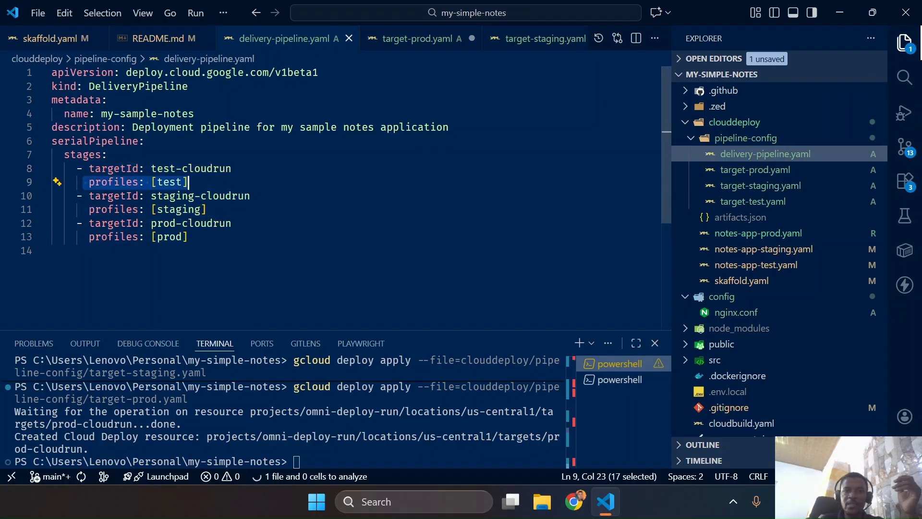
left_click_drag(82, 209, 206, 209)
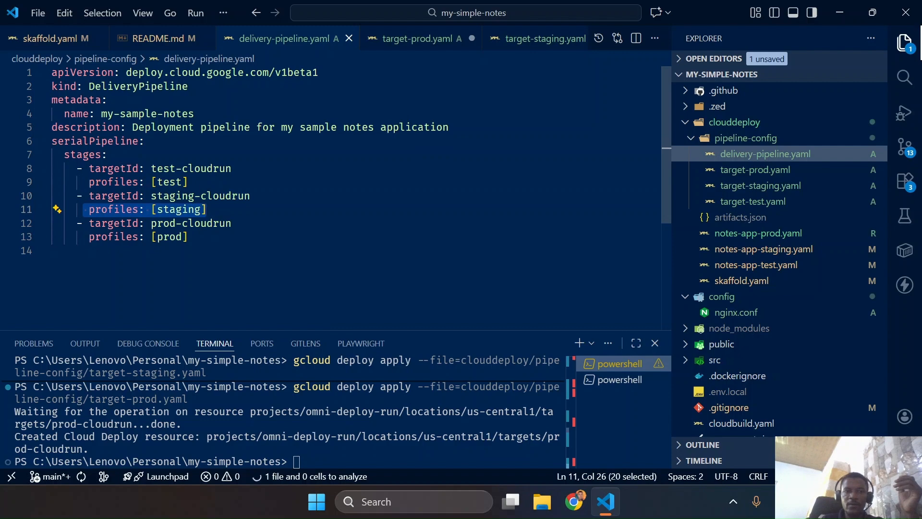
left_click_drag(70, 237, 189, 237)
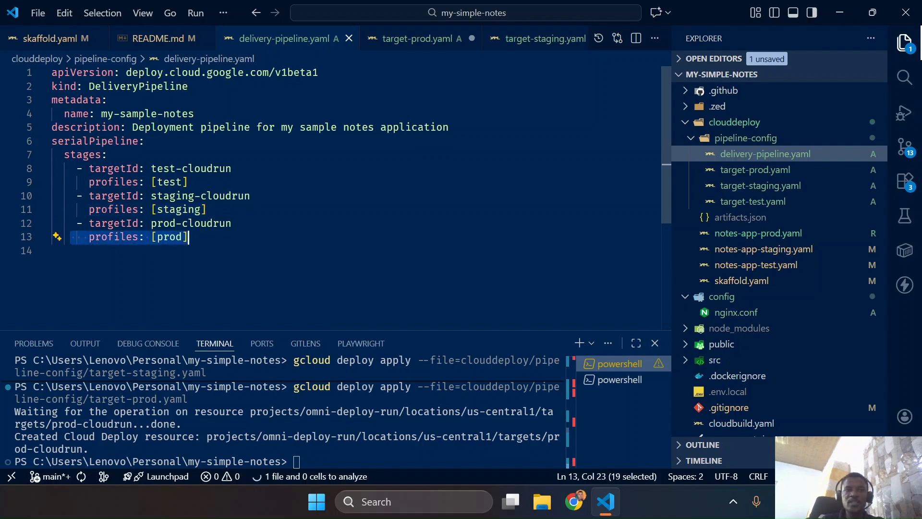
Compare the test, staging and prod rawYaml manifests in skaffold.yaml with the profiles in delivery-pipeline.yaml
left_click(72, 42)
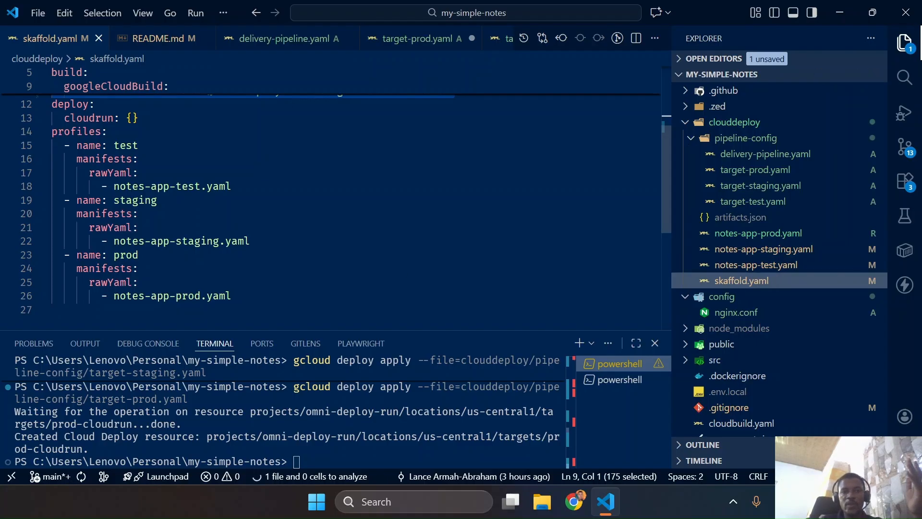
left_click_drag(71, 145, 138, 145)
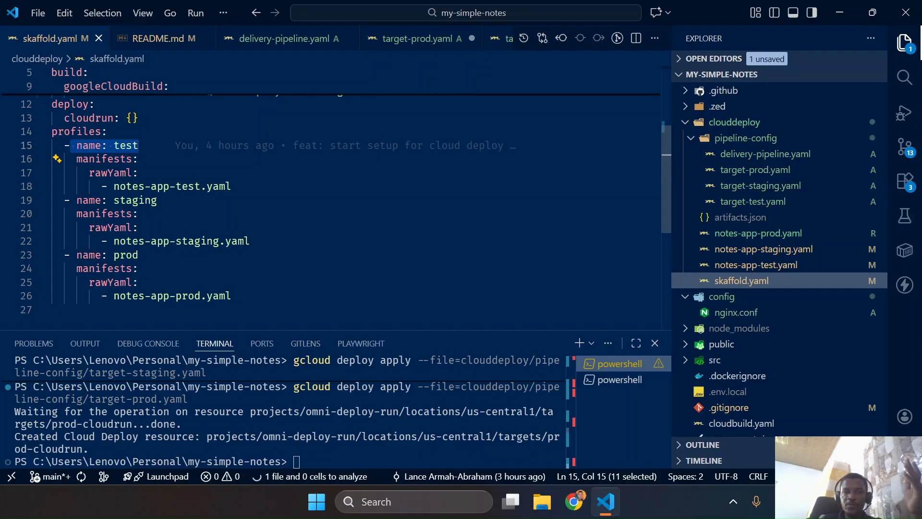
left_click_drag(83, 173, 232, 186)
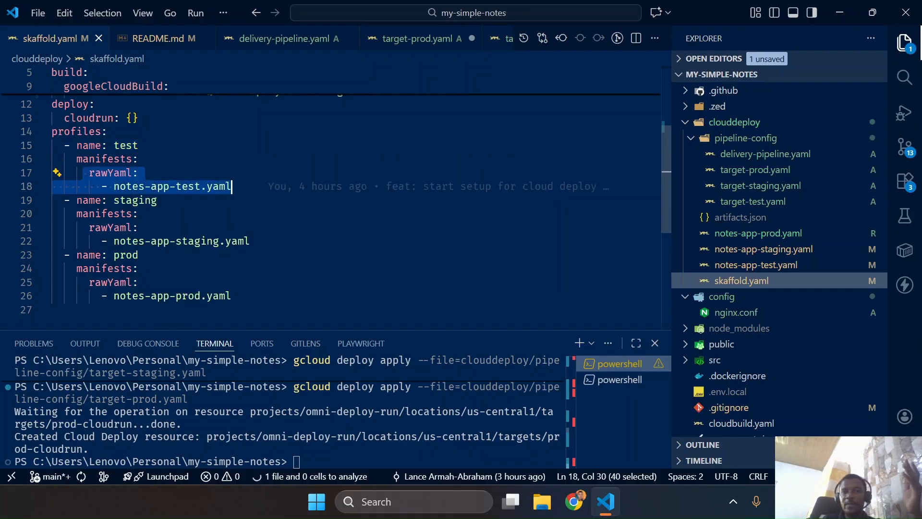
left_click_drag(89, 227, 250, 241)
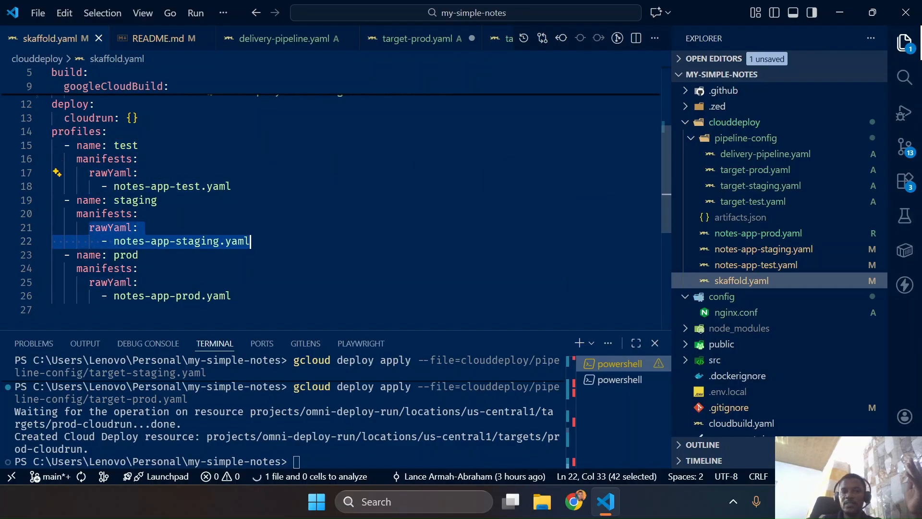
left_click_drag(83, 282, 226, 307)
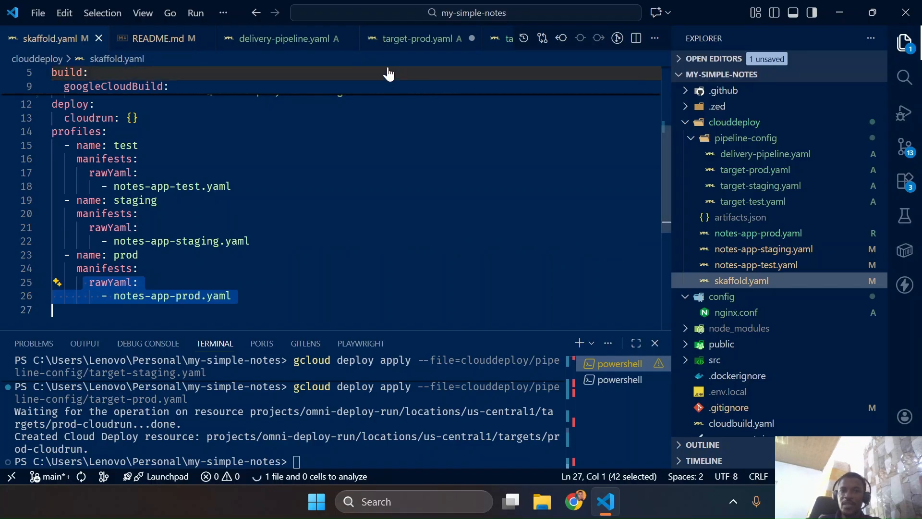
left_click(298, 44)
left_click_drag(83, 182, 190, 183)
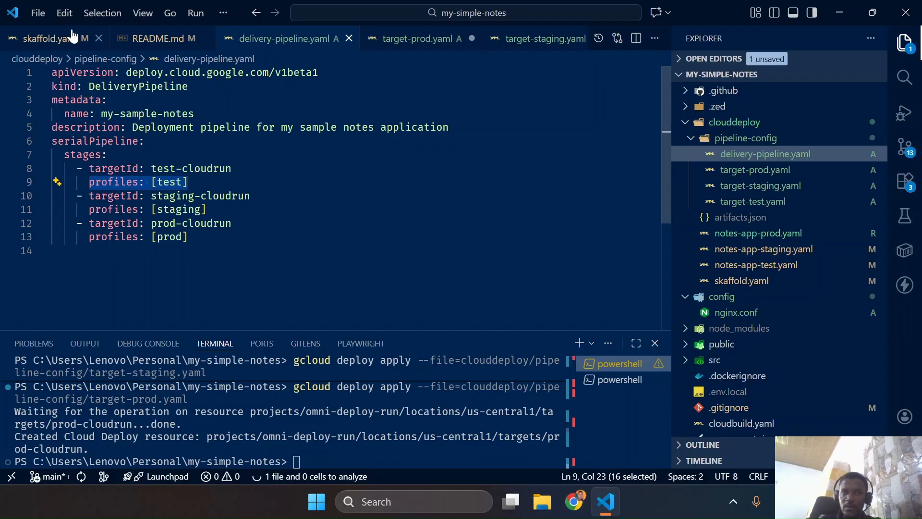
left_click(51, 38)
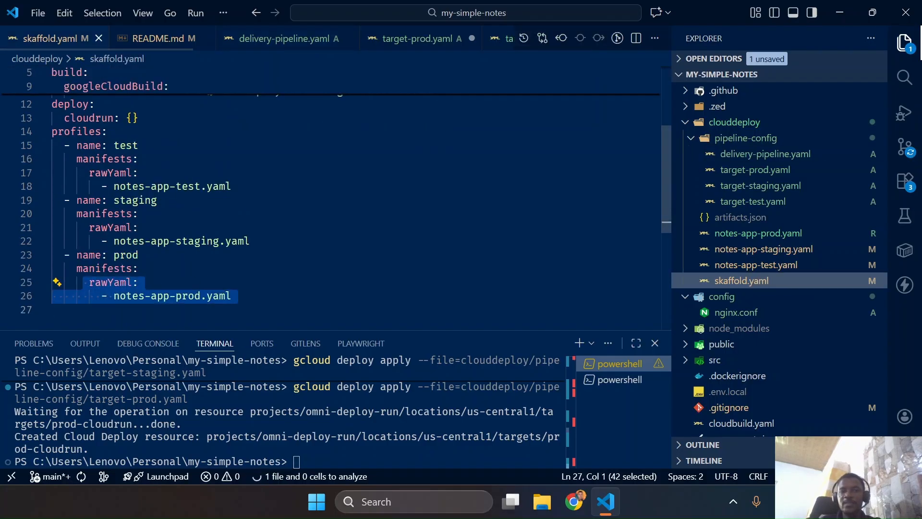
Copy the adapted gcloud deploy releases create command from target-prod.yaml and run it in the terminal to create release my-sample-notes-001
left_click(432, 48)
left_click_drag(399, 264, 51, 251)
key("ctrl+c")
left_click(365, 455)
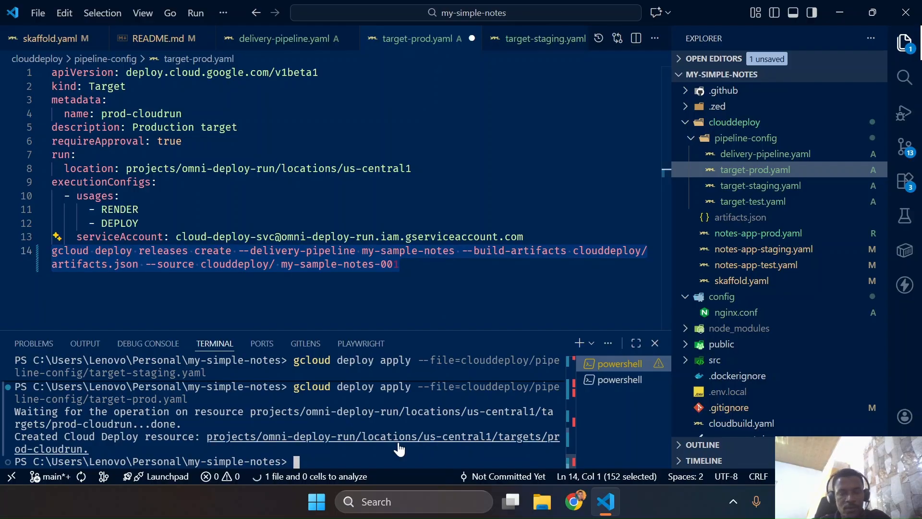
key("ctrl+v")
key("Return")
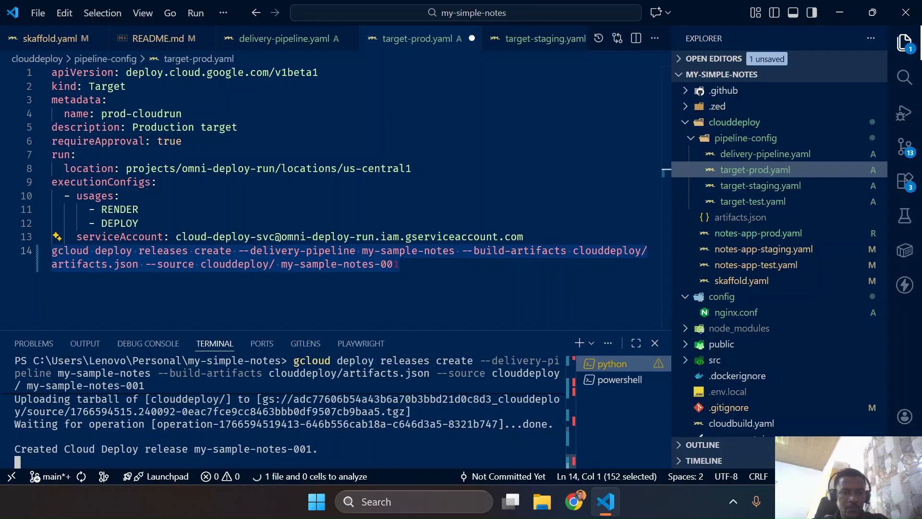
Switch to Cloud Shell in Chrome, authorize its credentials request, and advance the tutorial to Confirm your release
key("ctrl+super+Left")
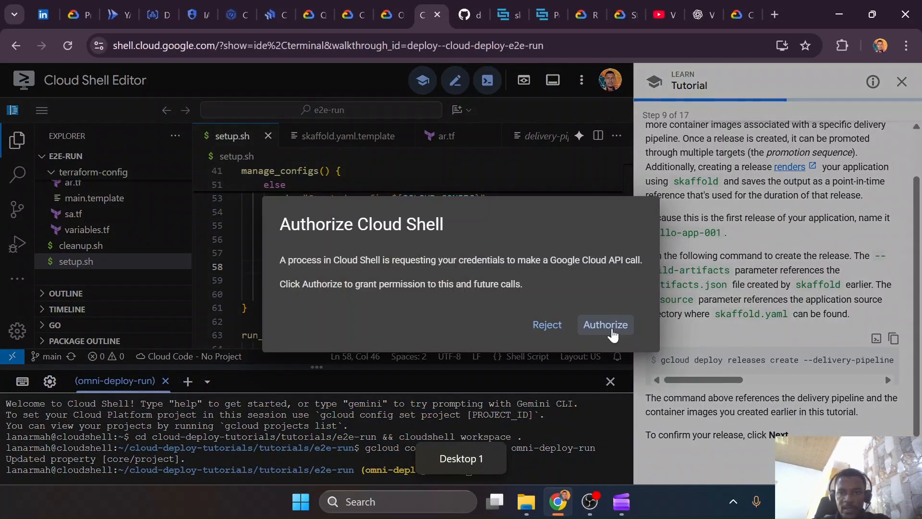
left_click(612, 331)
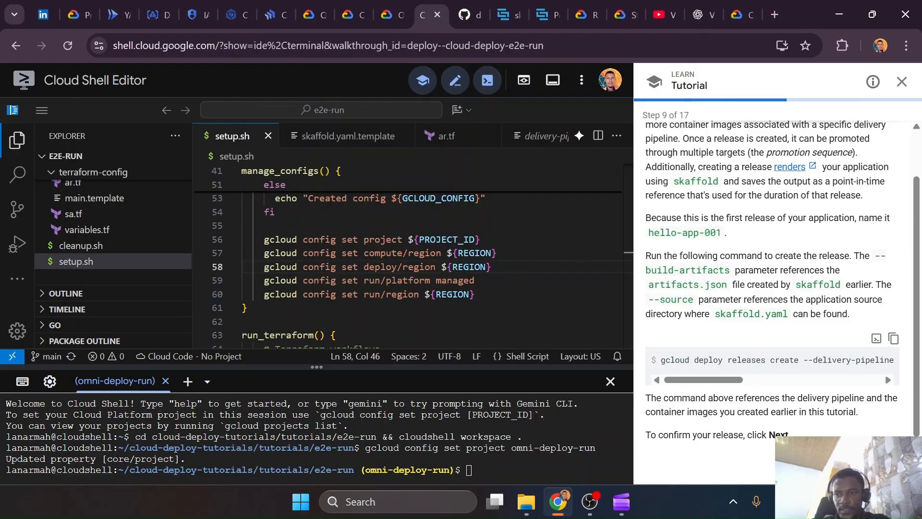
left_click(891, 467)
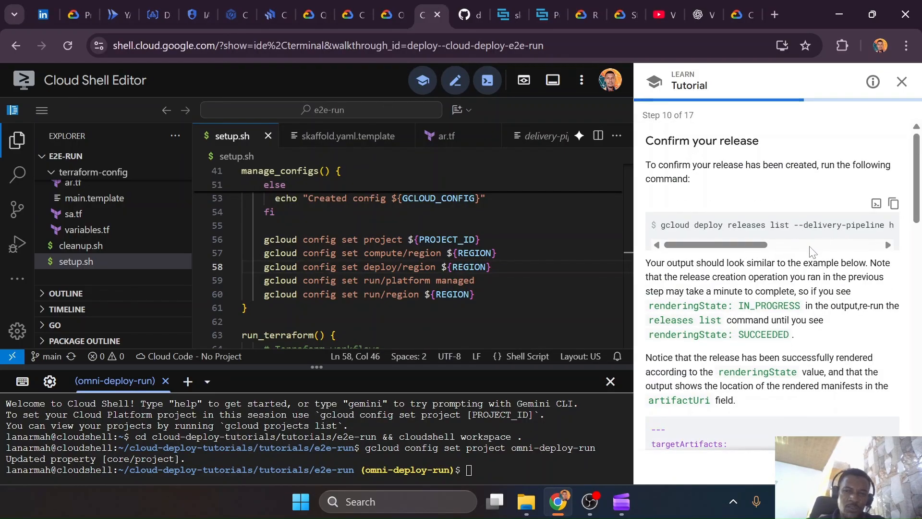
Open the my-sample-notes delivery pipeline in the Google Cloud console and view the details of release my-sample-notes-001
left_click(272, 14)
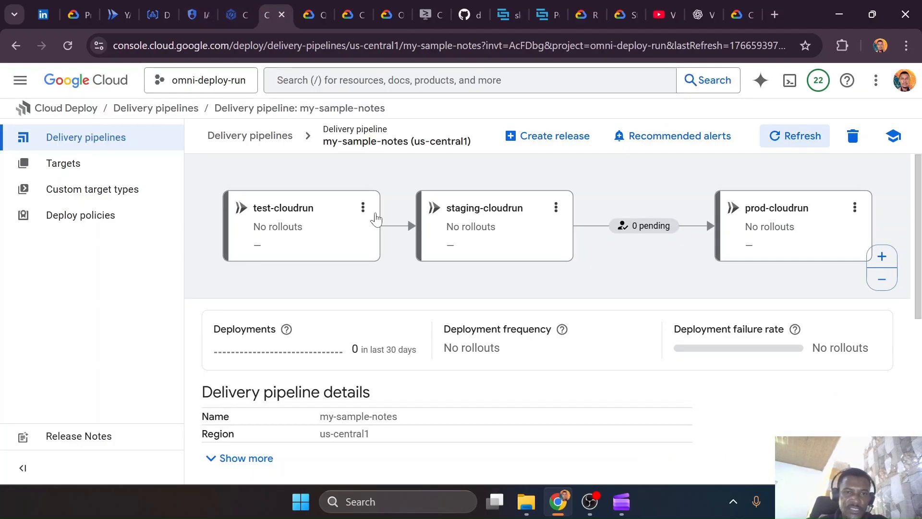
scroll(384, 279, "down", 3)
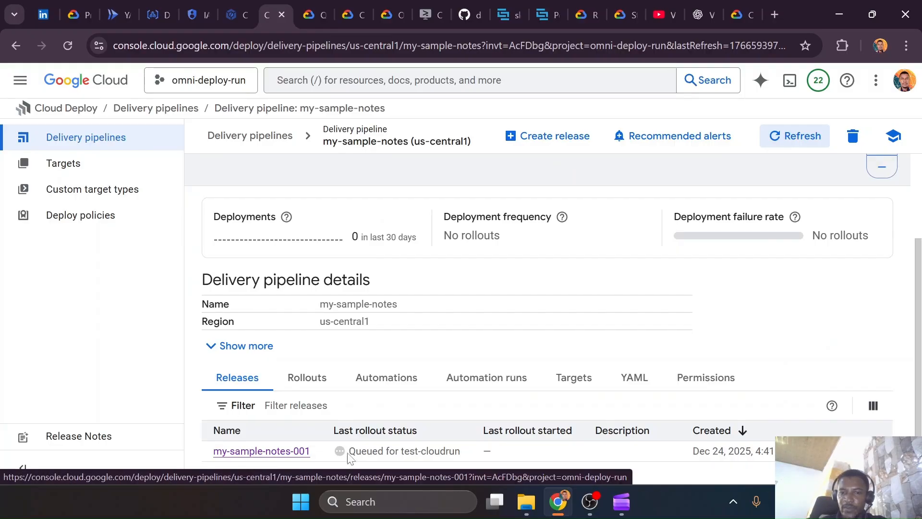
left_click(290, 452)
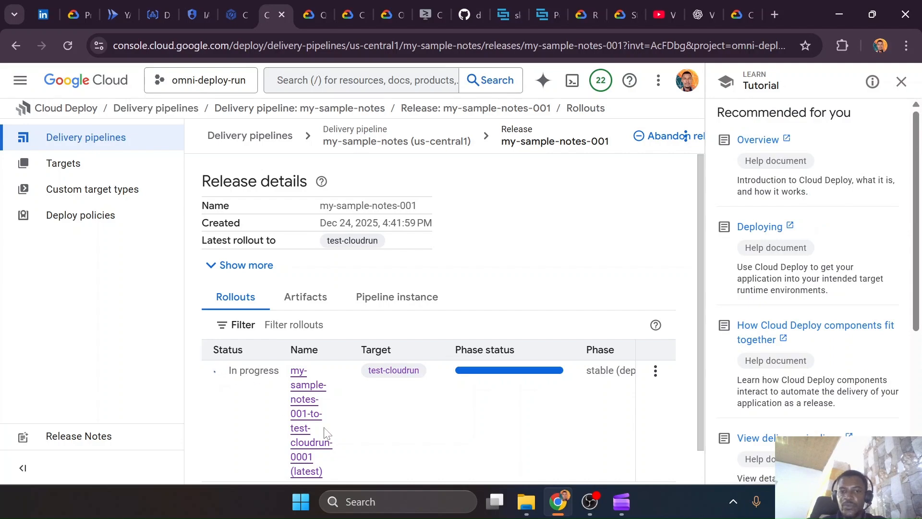
Close the recommendations and inspect the render source, build artifacts and target artifacts of release my-sample-notes-001
left_click(900, 83)
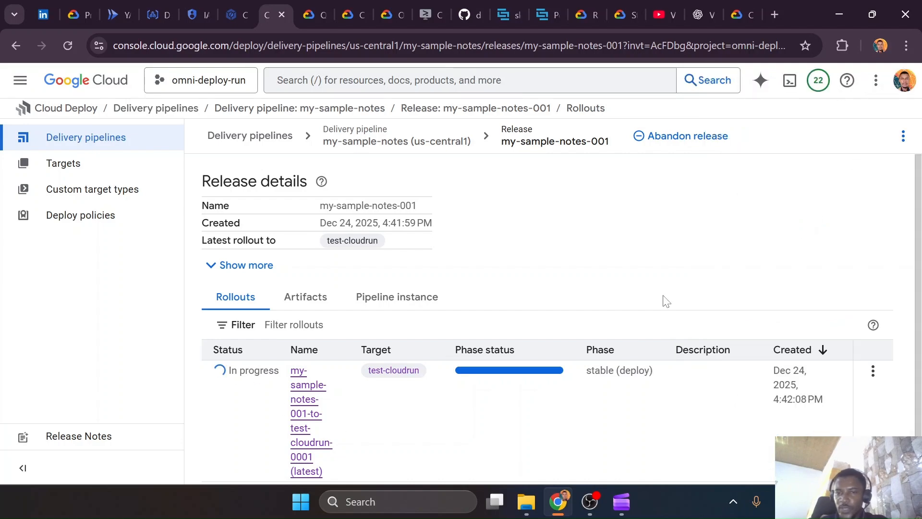
left_click(311, 298)
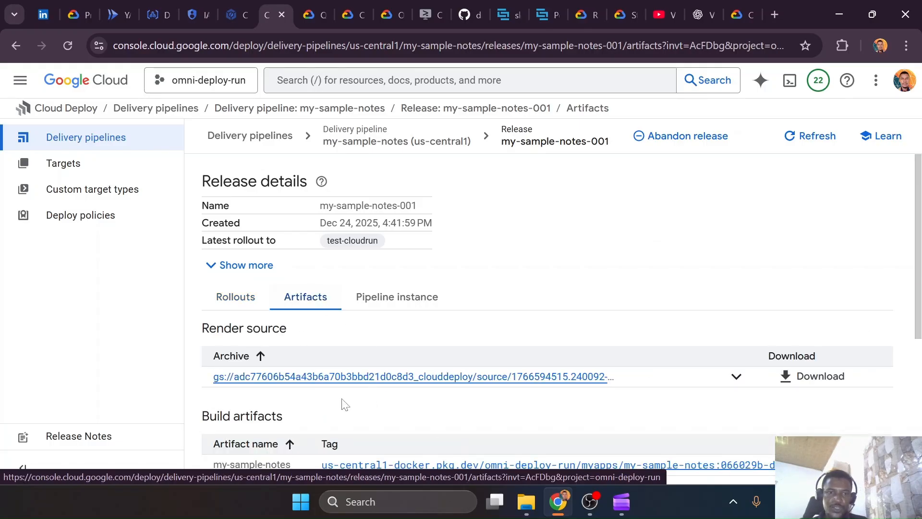
scroll(339, 403, "down", 5)
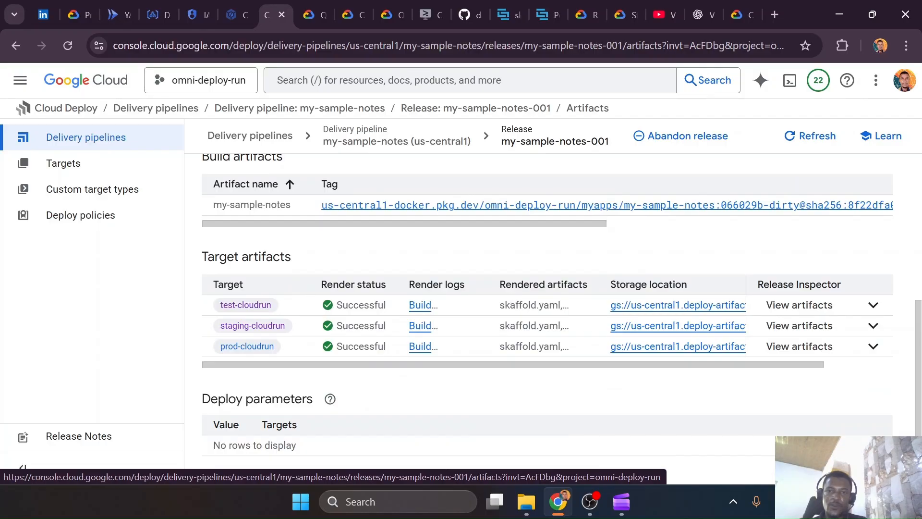
left_click(873, 307)
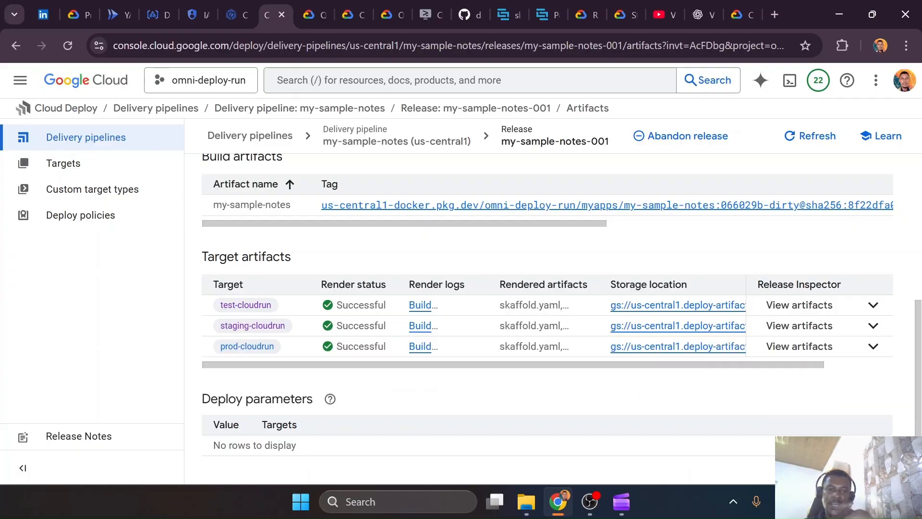
scroll(320, 194, "up", 5)
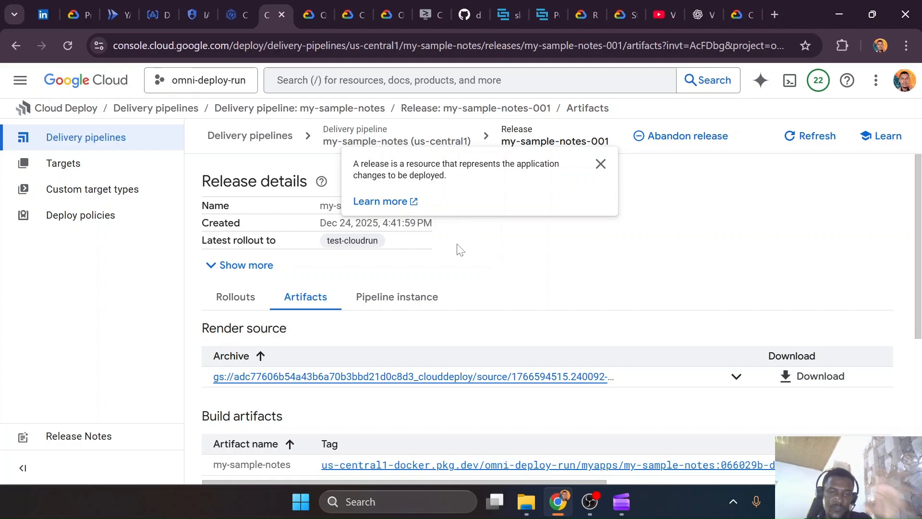
scroll(462, 244, "down", 5)
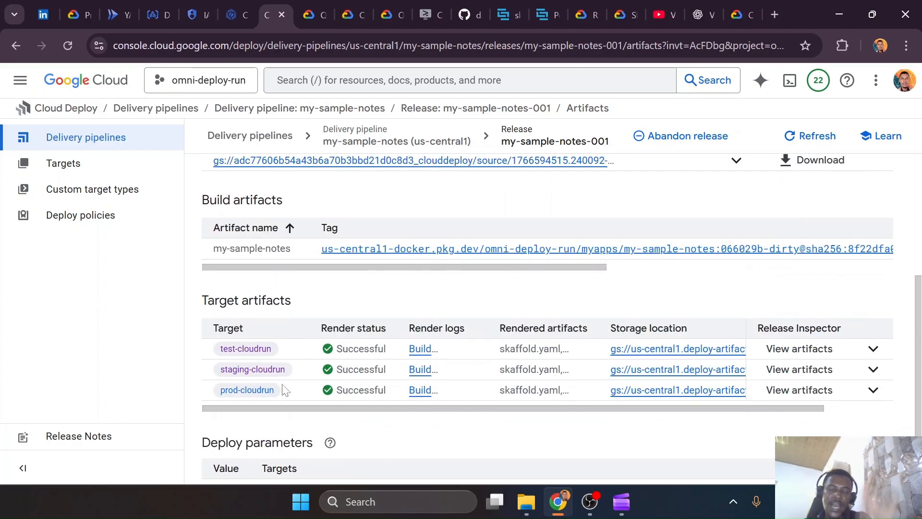
Switch to VS Code and review the test, staging and prod profiles with their rawYaml manifests in skaffold.yaml
key("ctrl+super+Right")
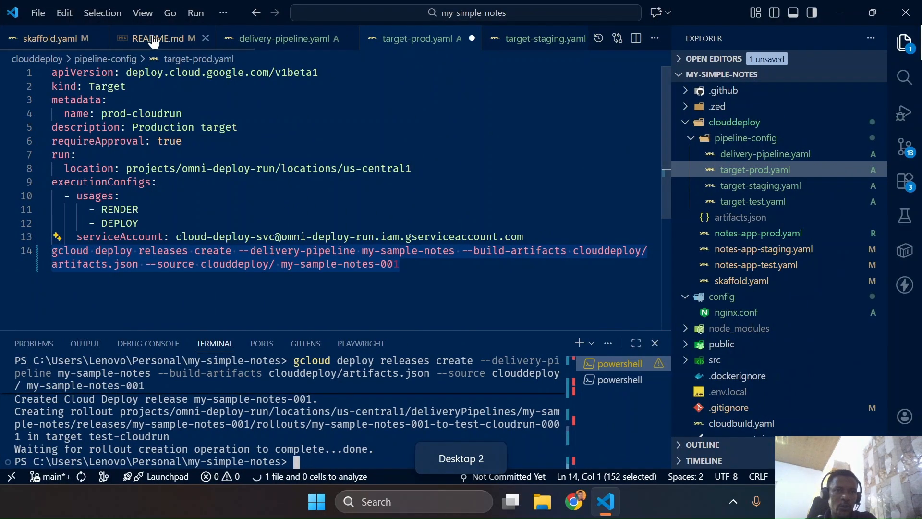
left_click(51, 38)
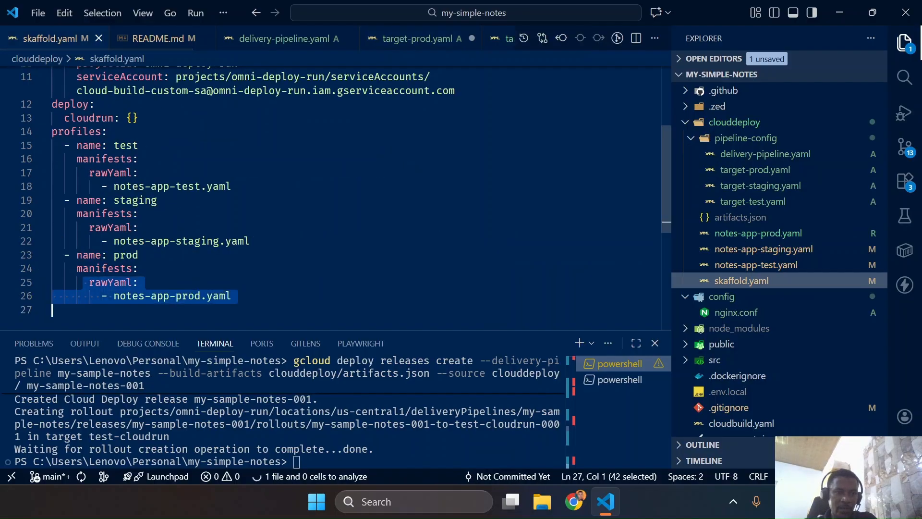
left_click(139, 282)
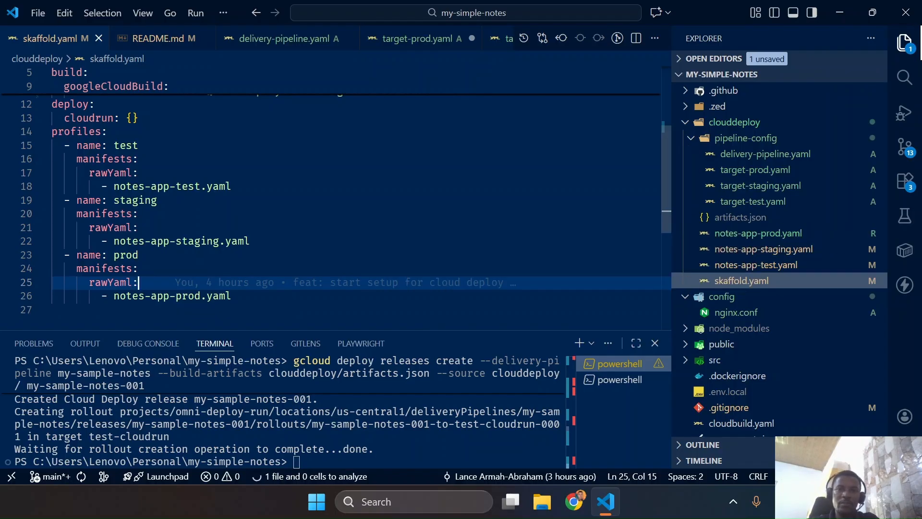
Remove the pasted gcloud deploy releases create command from the end of target-prod.yaml and save the file
left_click(407, 38)
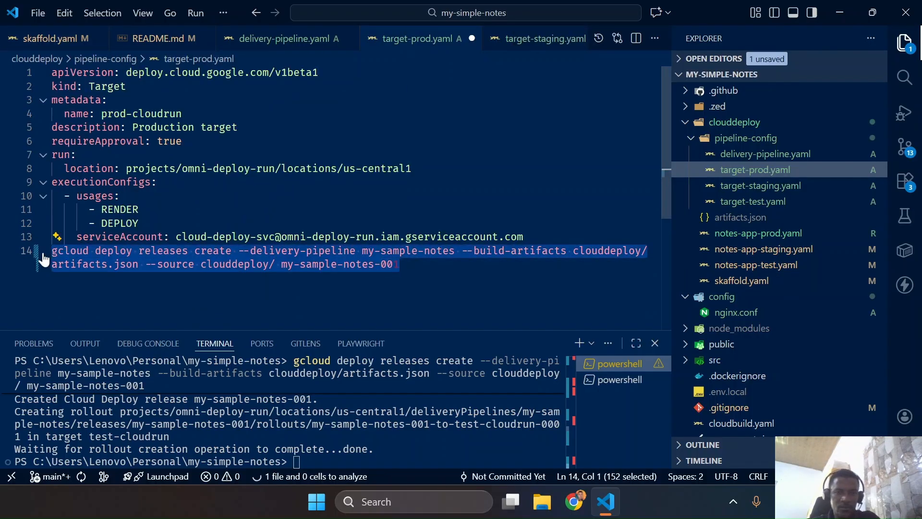
key("BackSpace")
key("ctrl+s")
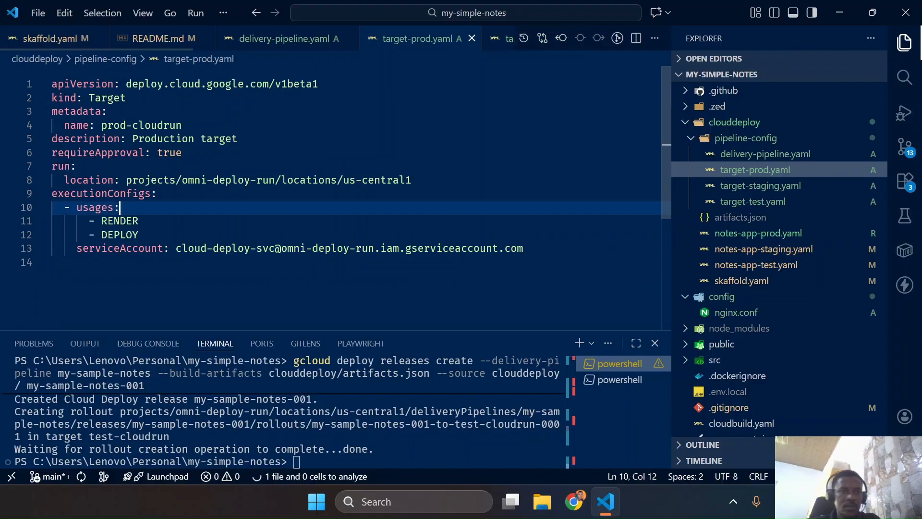
Switch to Chrome, go back to the my-sample-notes delivery pipeline and view the test-cloudrun target's services in Cloud Run
key("ctrl+super+Left")
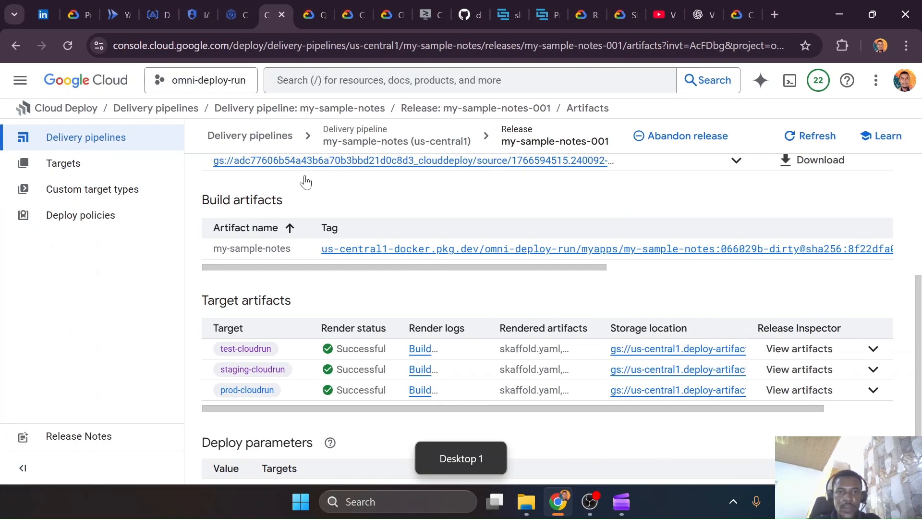
scroll(316, 192, "up", 5)
left_click(365, 141)
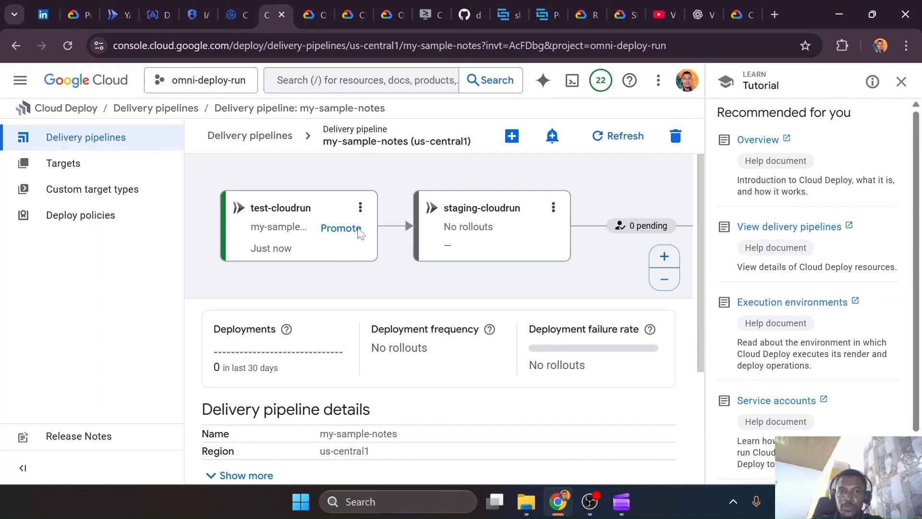
left_click(360, 208)
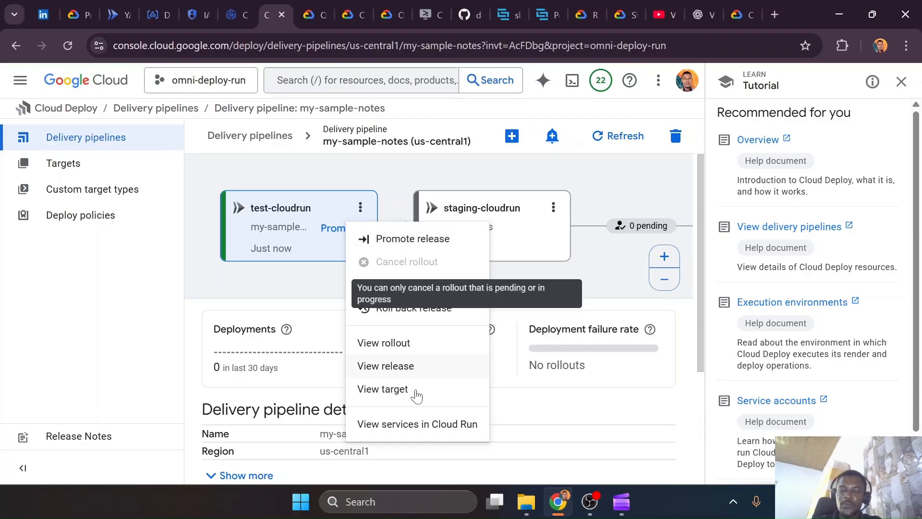
left_click(397, 424)
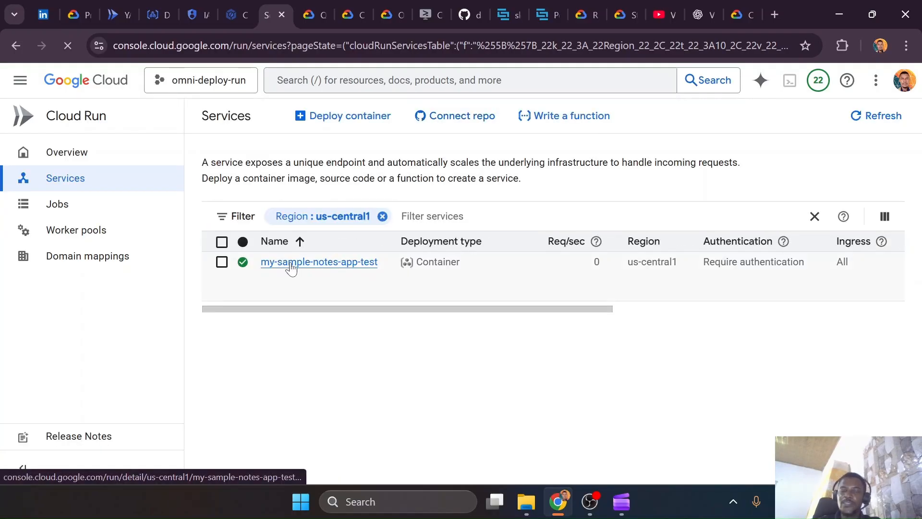
Compare the service name in notes-app-test.yaml in VS Code with the Cloud Run service in Chrome, and return to the delivery pipeline
key("ctrl+super+Right")
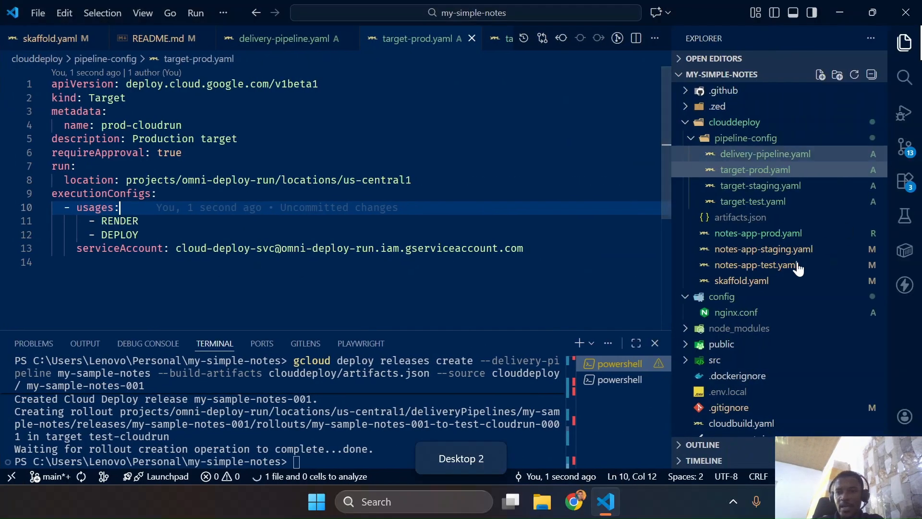
left_click(746, 265)
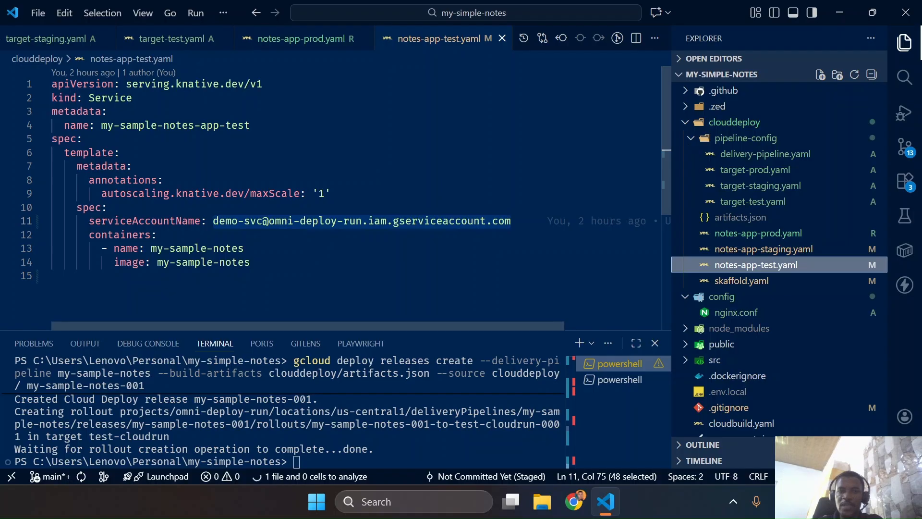
key("ctrl+super+Left")
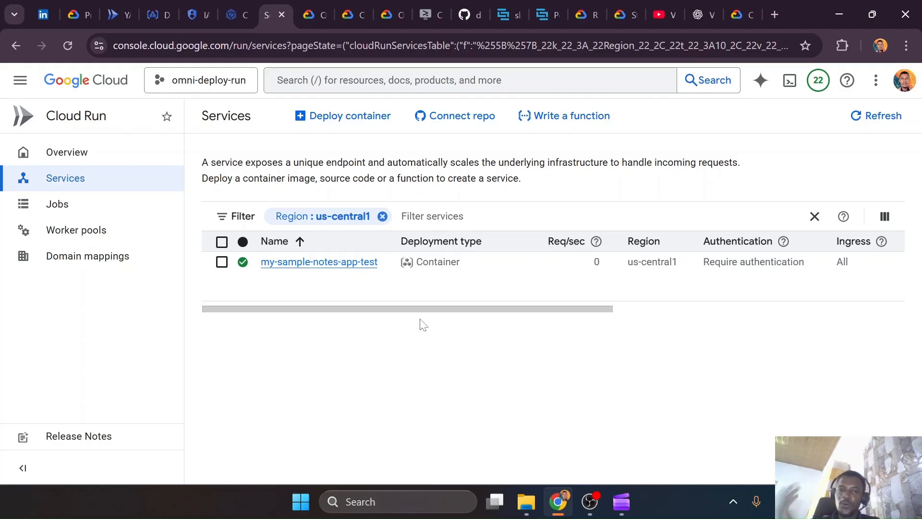
left_click(22, 42)
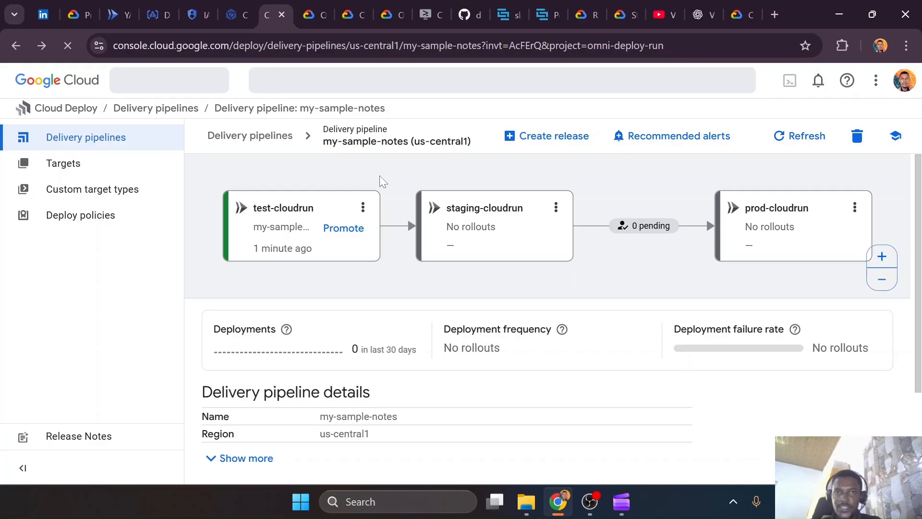
Switch to Cloud Shell, read through Confirm your release and Validate the rollout, and advance the tutorial to Test the rollout
left_click(428, 7)
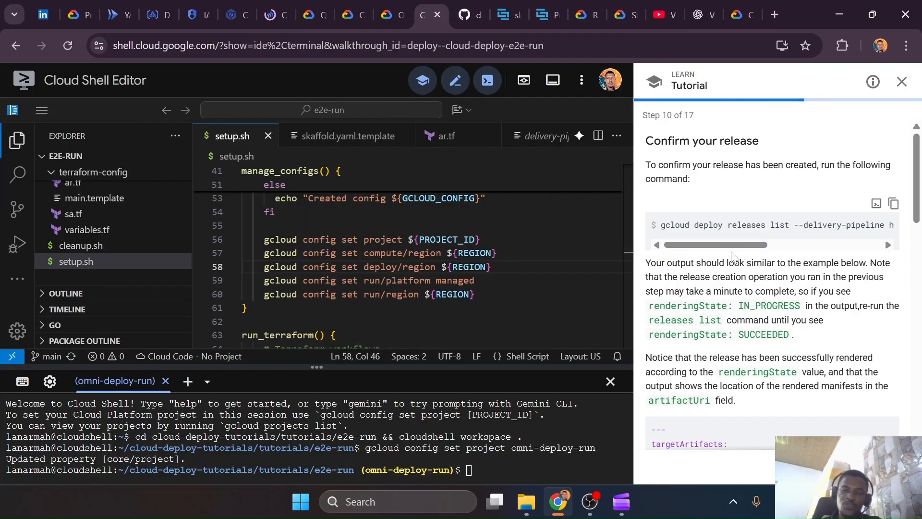
scroll(732, 254, "down", 10)
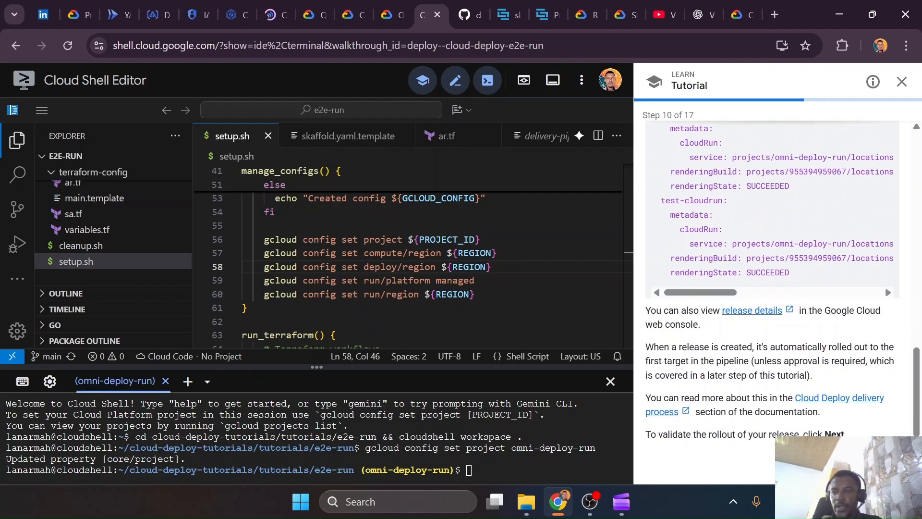
left_click(887, 466)
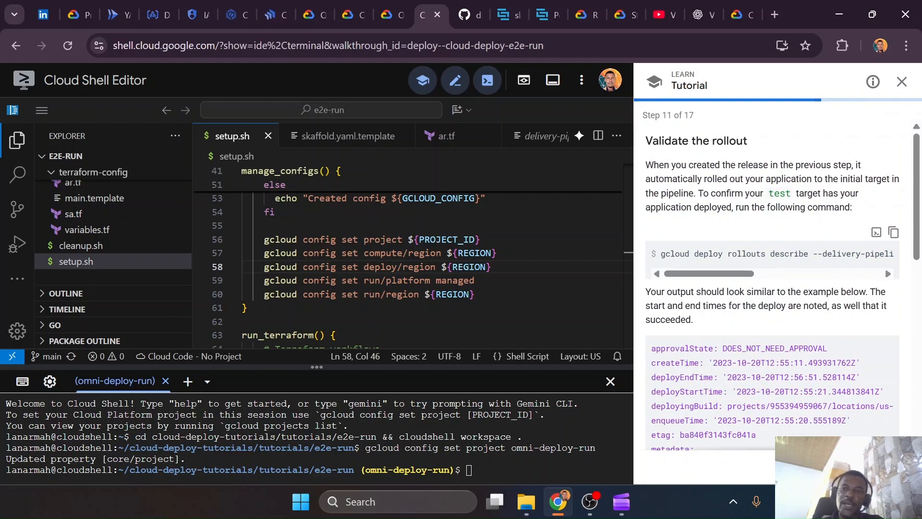
left_click(834, 466)
scroll(772, 295, "down", 10)
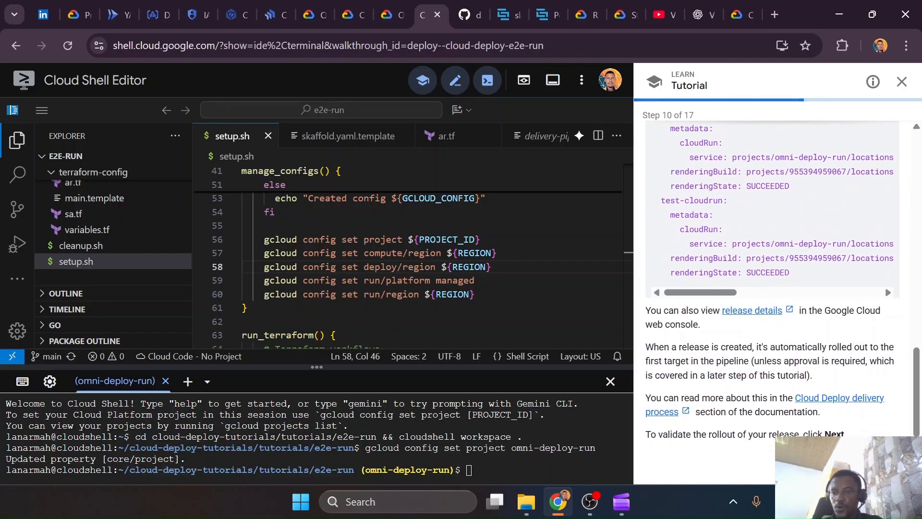
left_click(882, 466)
scroll(788, 304, "down", 3)
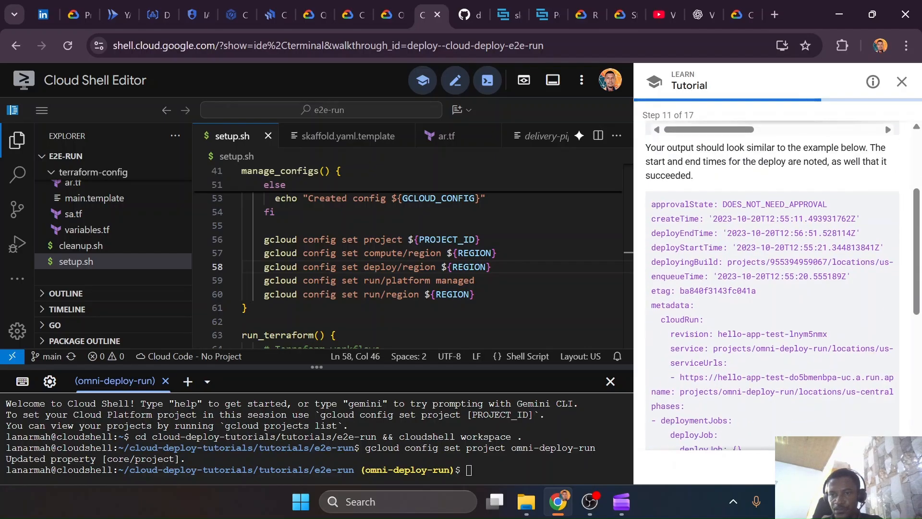
scroll(751, 212, "up", 2)
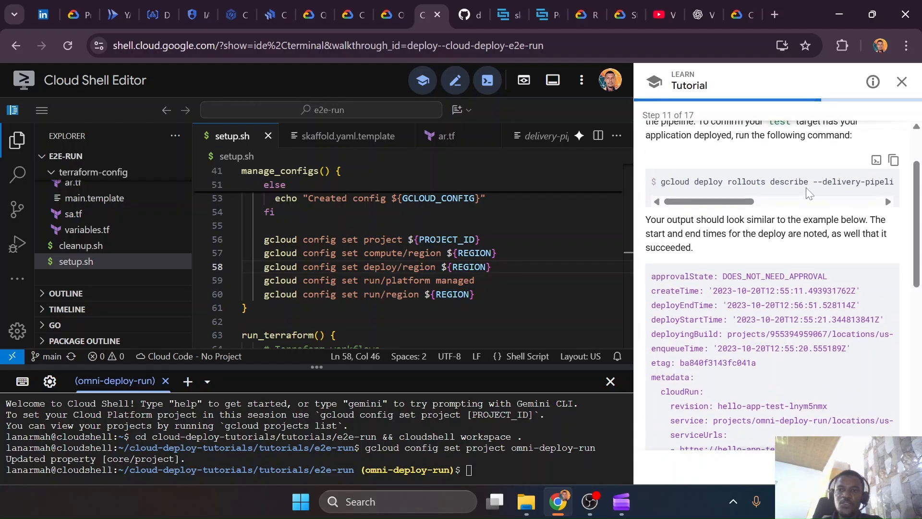
left_click_drag(735, 202, 907, 199)
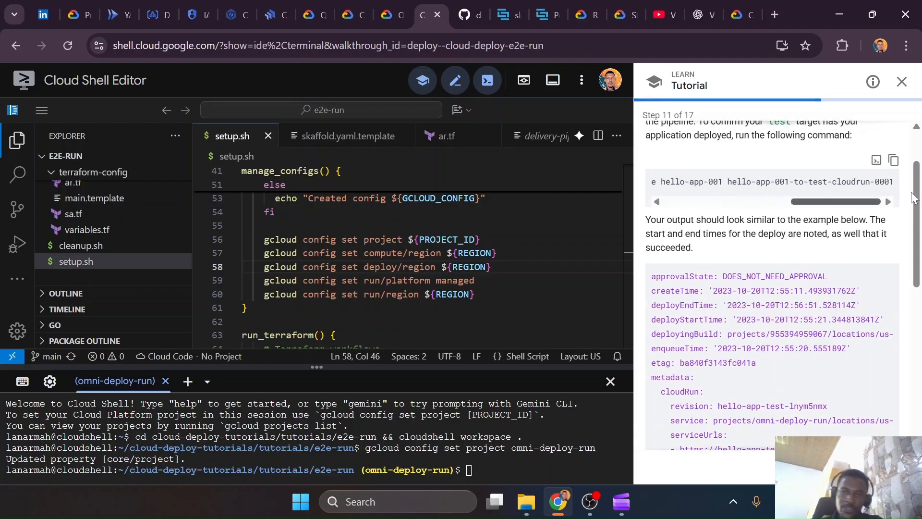
left_click(891, 466)
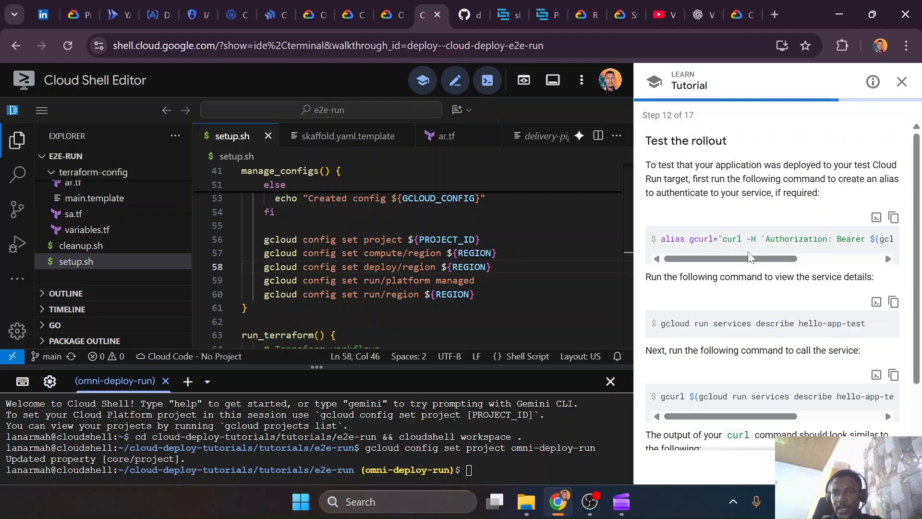
Copy the tutorial's gcurl alias command for authenticated service calls and run it in the Cloud Shell terminal
left_click(893, 217)
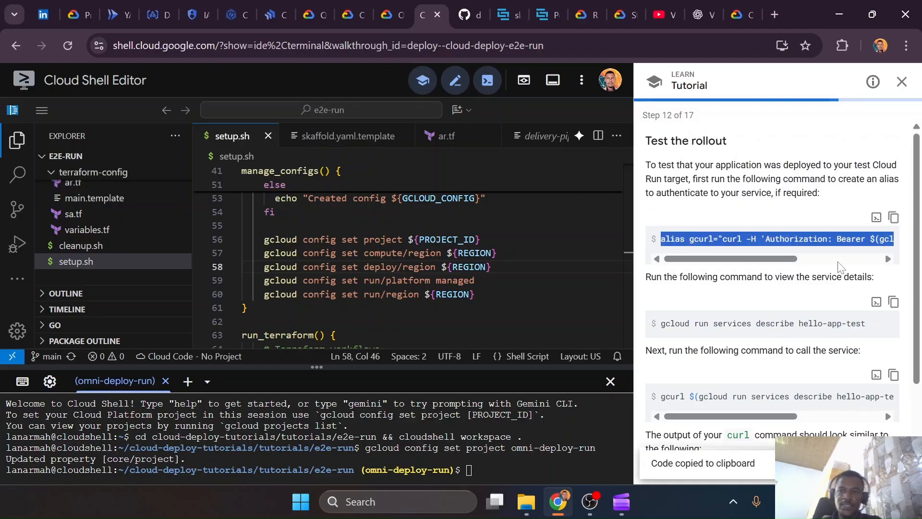
key("ctrl+v")
key("Return")
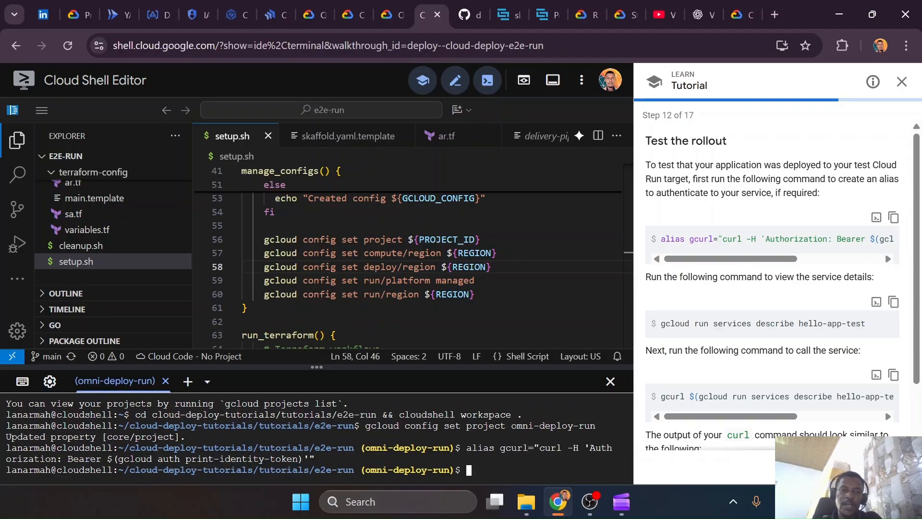
Switch to the open Cloud Run services page of omni-deploy-run and refresh its service list
left_click(231, 19)
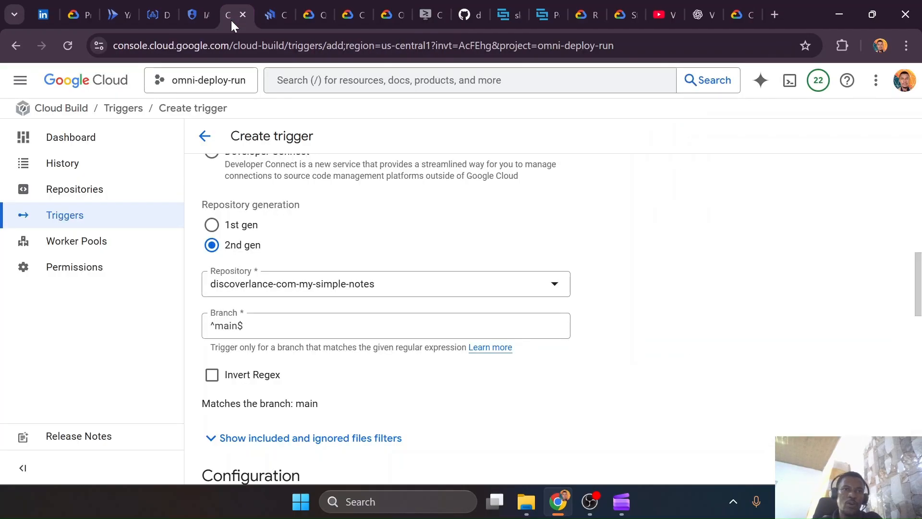
left_click(123, 13)
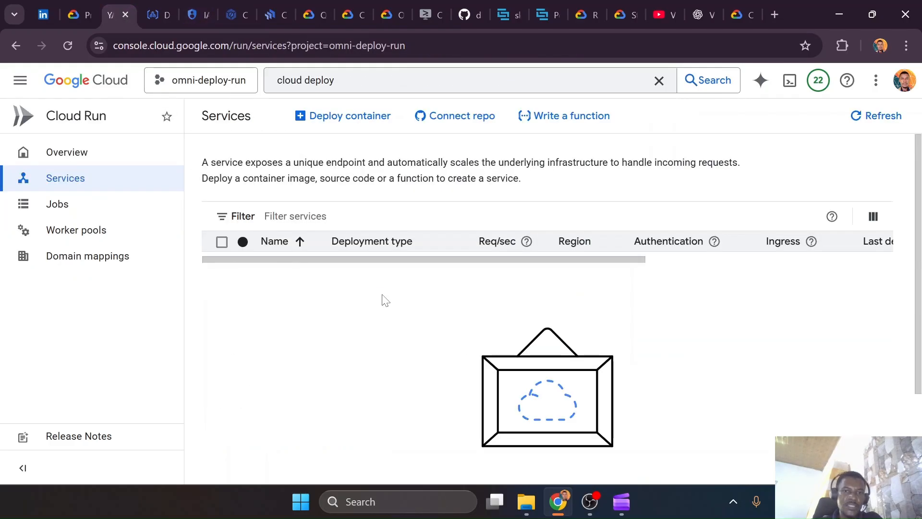
left_click(865, 117)
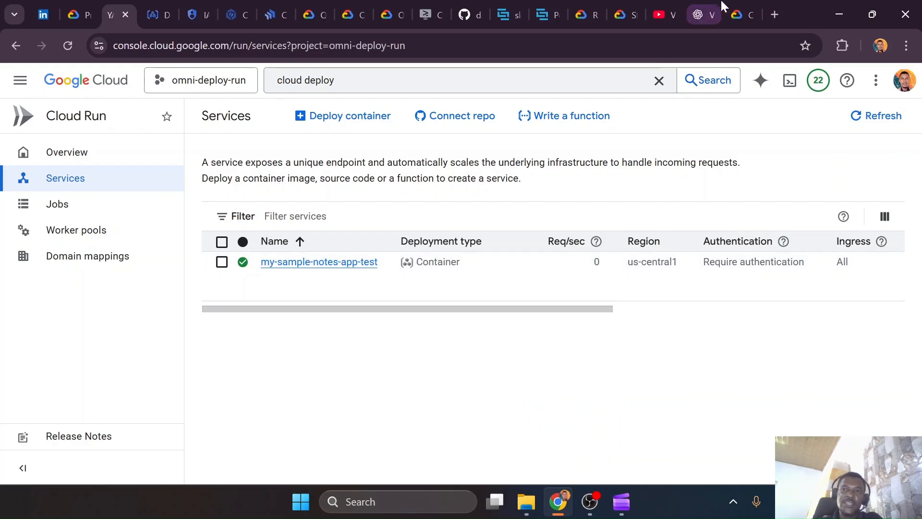
Switch to the Cloud Run YAML reference and look over the service template's annotations, spec and container fields
left_click(752, 6)
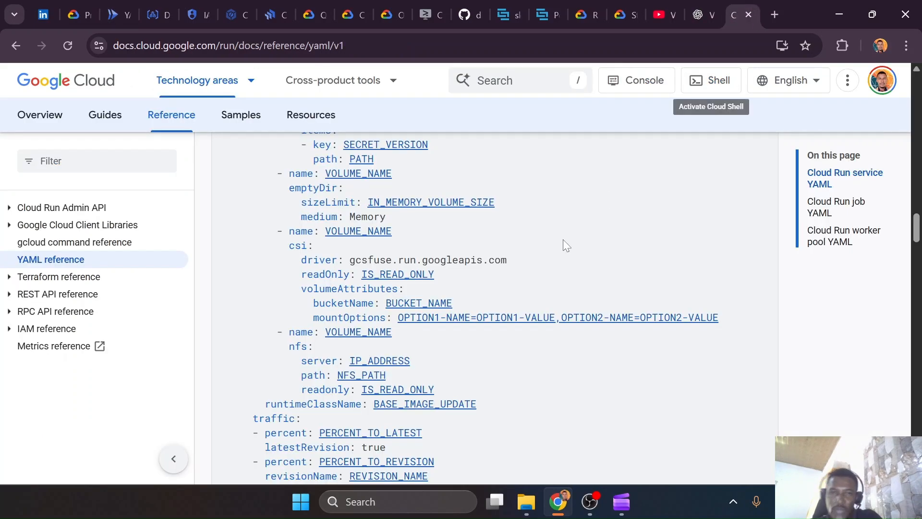
scroll(566, 245, "up", 4)
scroll(564, 240, "up", 15)
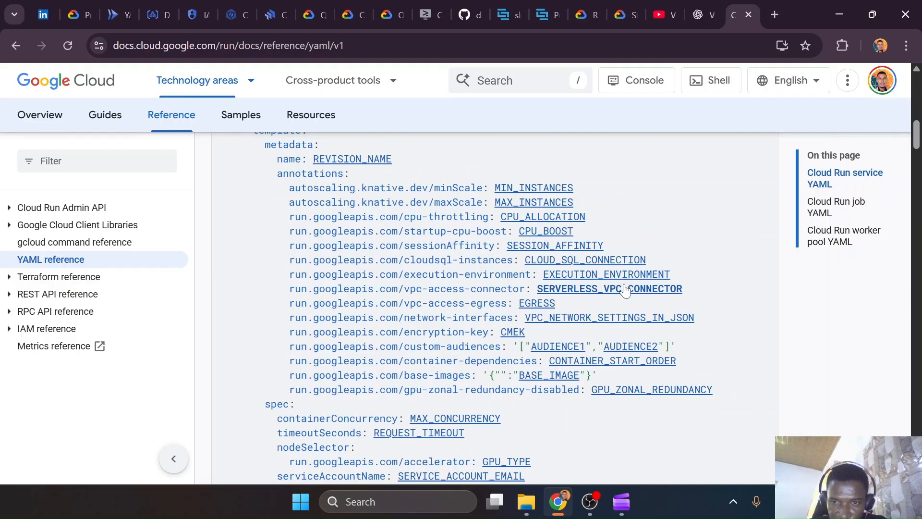
scroll(526, 396, "down", 6)
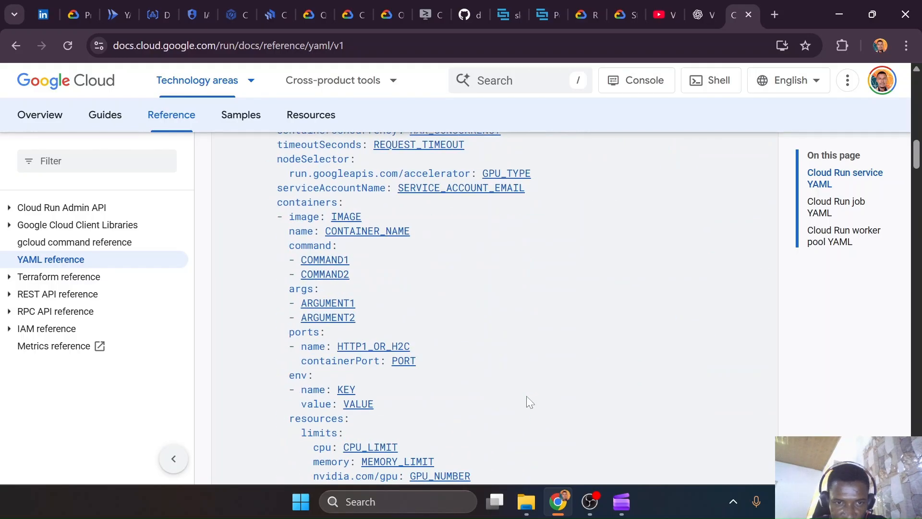
scroll(483, 352, "up", 4)
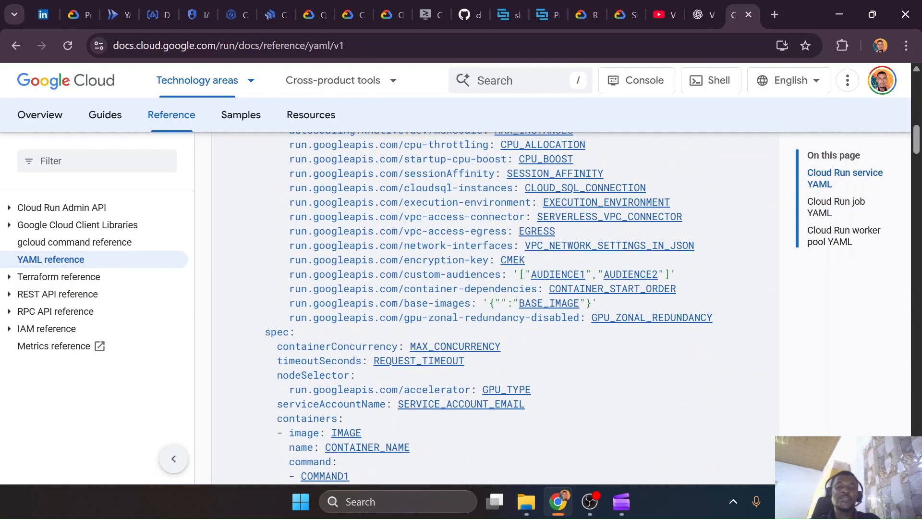
Switch to Cloud Shell and copy the tutorial's gcurl command for calling the service into the terminal prompt
left_click(421, 14)
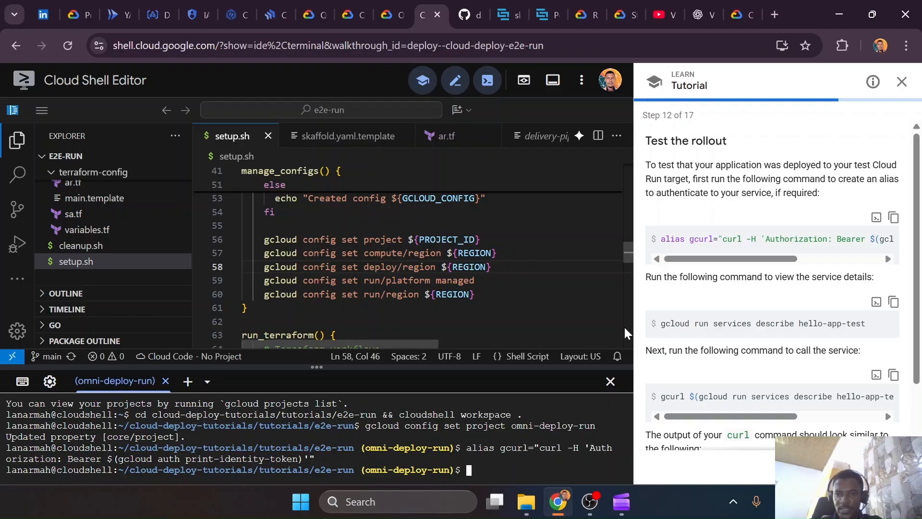
left_click(891, 308)
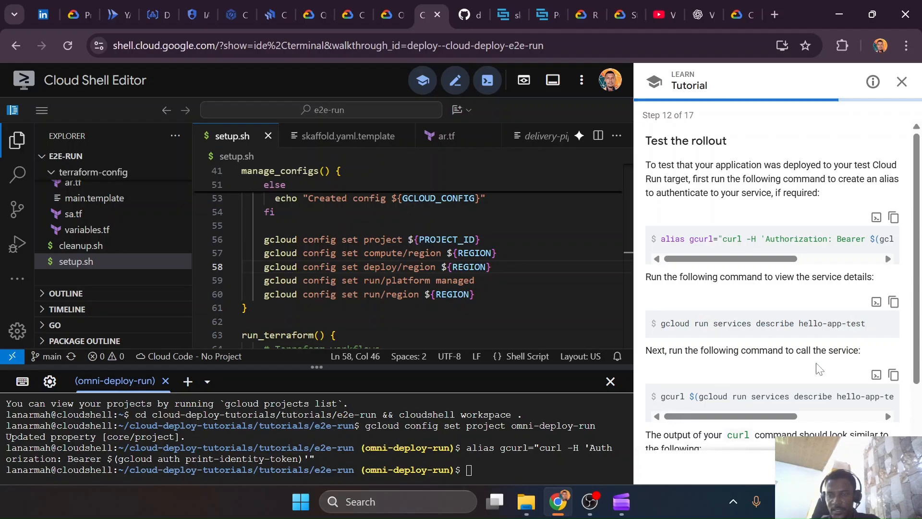
left_click_drag(730, 415, 814, 414)
left_click(894, 374)
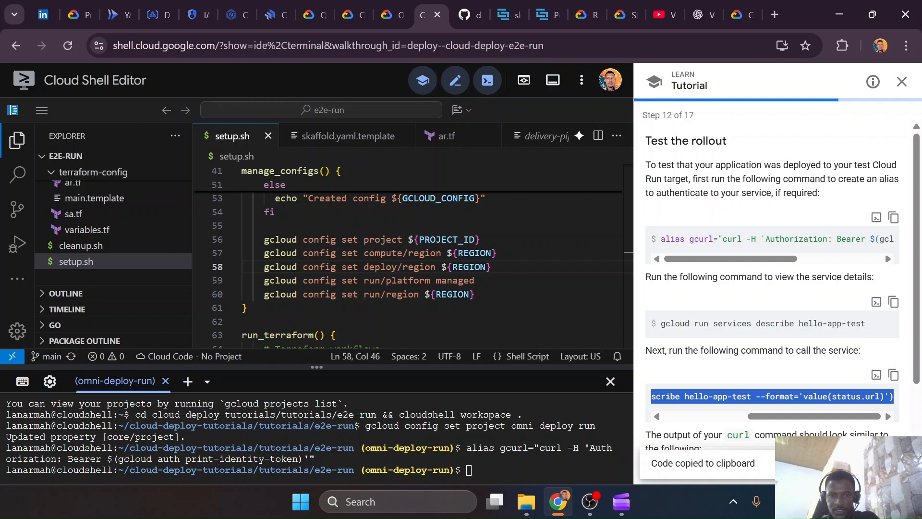
key("ctrl+v")
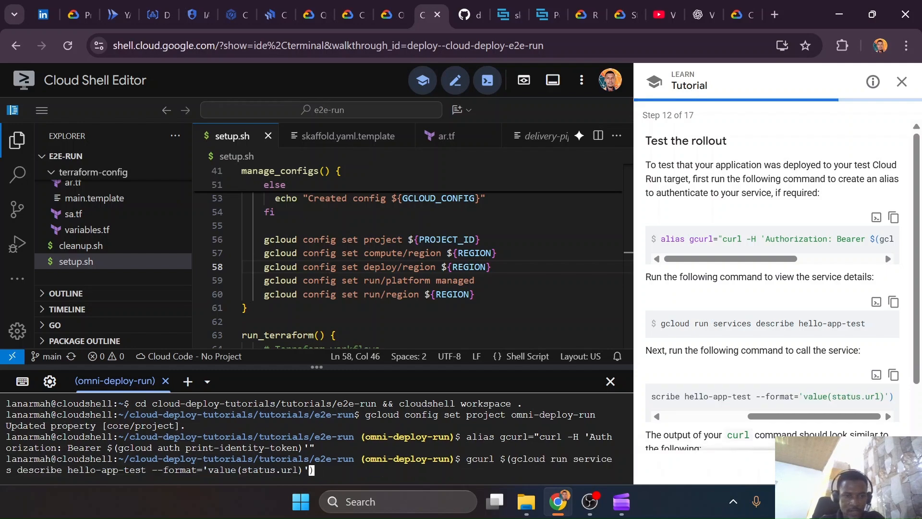
Change the service name in the gcurl command to my-sample-notes-app-test and run it
key("Left")
key("Left")
key("Left")
key("Left")
key("Left")
key("Left")
key("Left")
key("Left")
key("Left")
key("Left")
key("Left")
key("Left")
key("Left")
key("Left")
key("Left")
key("Left")
key("Left")
key("Left")
key("Left")
key("Left")
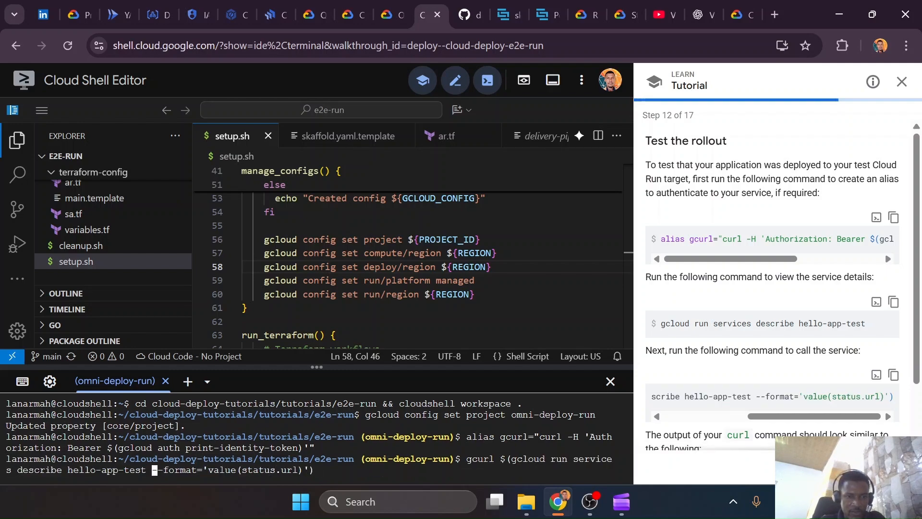
key("Left")
key("Left")
key("Left")
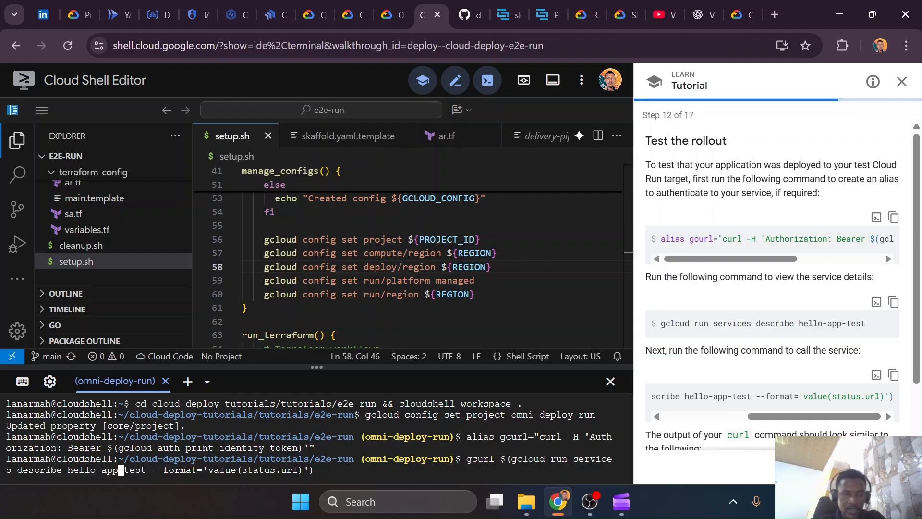
key("Left")
key("Left")
key("Left")
key("Left")
key("BackSpace")
key("BackSpace")
key("Right")
key("Right")
key("BackSpace")
key("BackSpace")
key("BackSpace")
key("BackSpace")
type("my-sample-notes-")
key("Return")
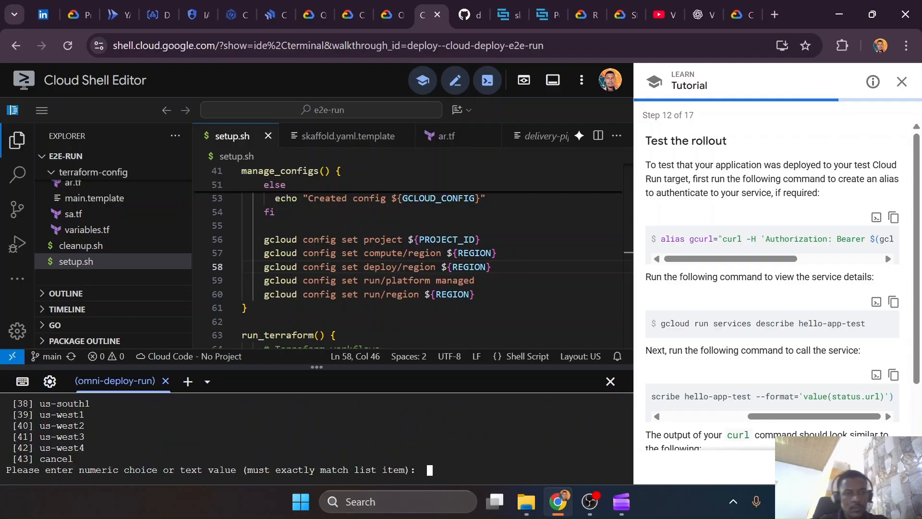
Answer the region prompt with 34 for us-central1 to call the service
scroll(317, 432, "up", 2)
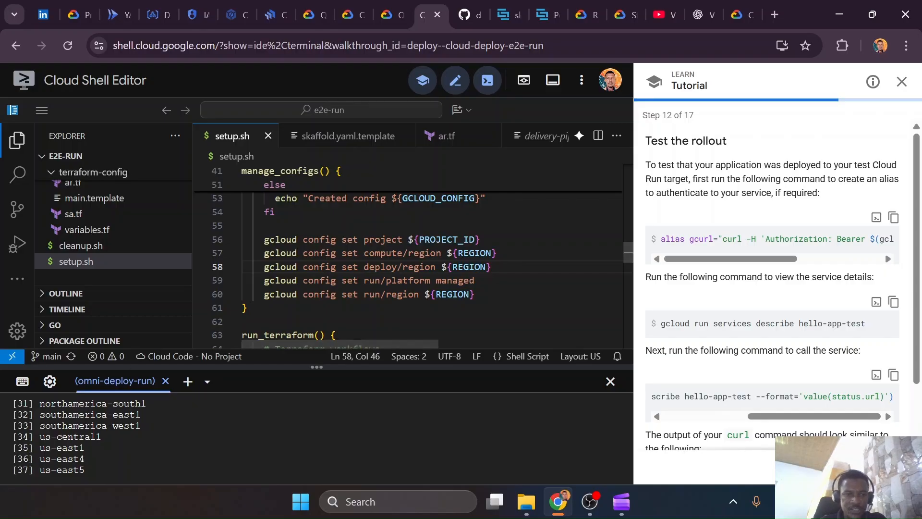
type("3")
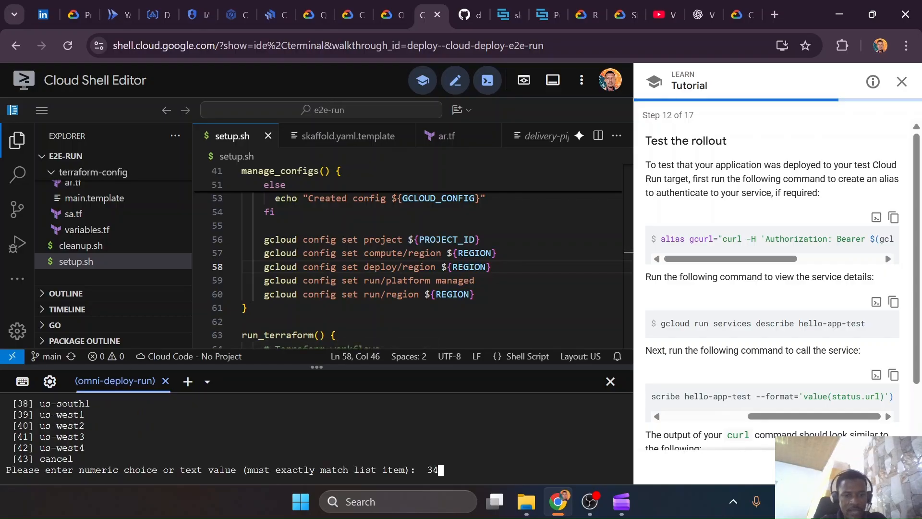
type("4")
key("Return")
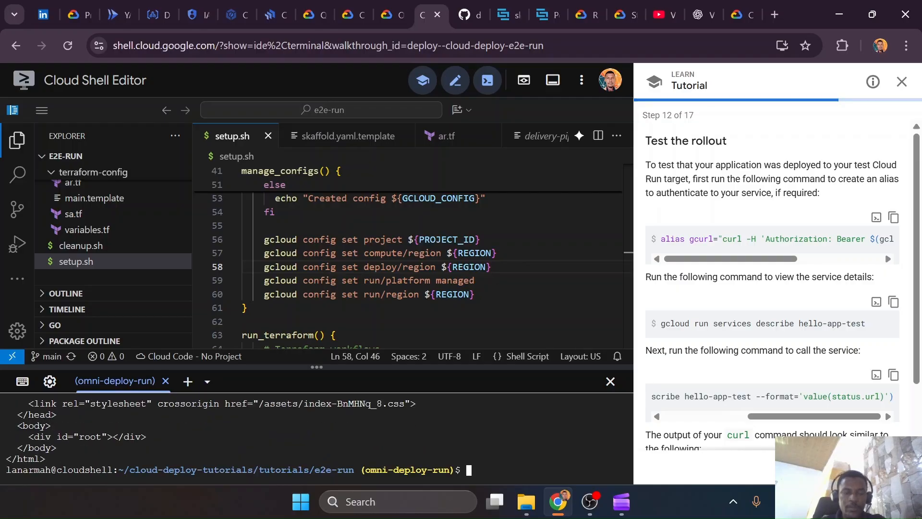
Examine the HTML response of the my-sample-notes-app-test service in the terminal output
scroll(317, 437, "up", 10)
scroll(317, 437, "down", 2)
scroll(317, 437, "down", 4)
scroll(317, 437, "up", 4)
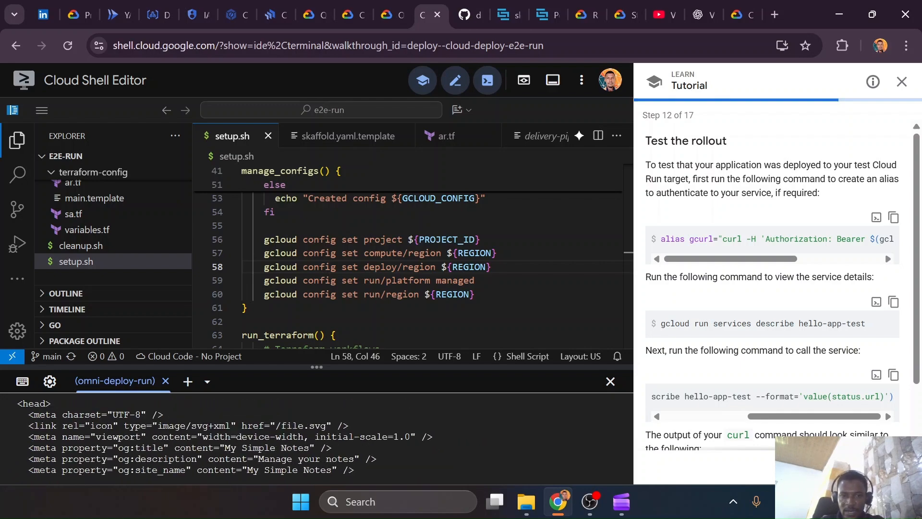
scroll(317, 437, "down", 8)
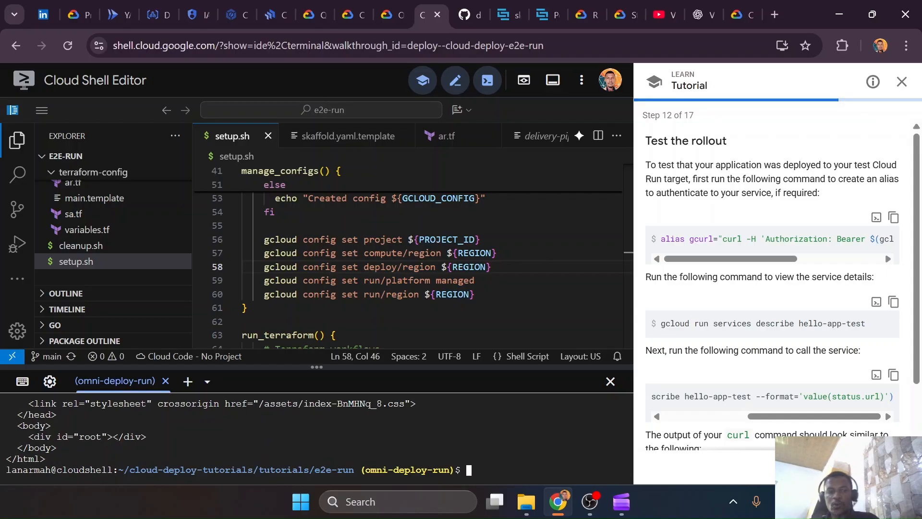
scroll(317, 437, "up", 8)
scroll(316, 437, "down", 8)
Read the expected curl output in the tutorial and advance it to Promote your release
scroll(838, 307, "down", 2)
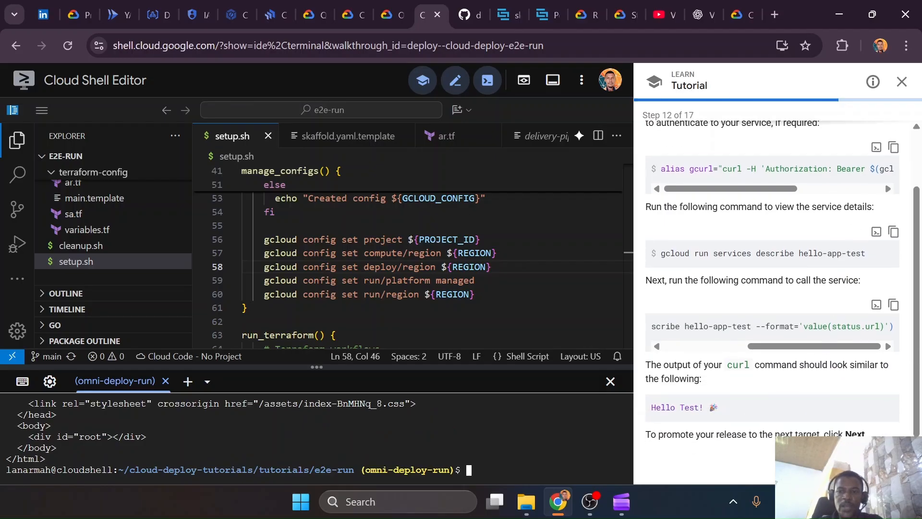
left_click(891, 465)
mouse_move(774, 287)
left_mouse_down()
mouse_move(830, 293)
mouse_move(764, 291)
left_mouse_up()
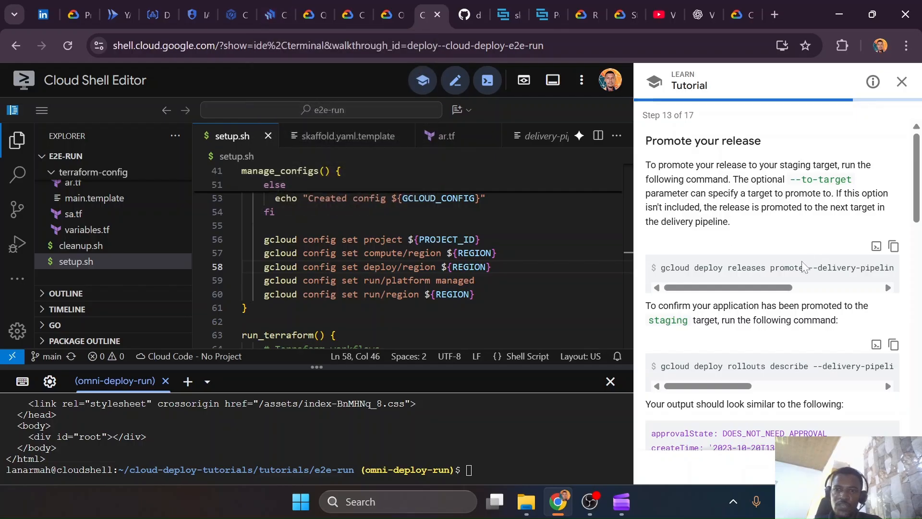
Switch to the my-sample-notes delivery pipeline and open the promotion of the test-cloudrun release to staging-cloudrun, keeping the stable phase
left_click(262, 5)
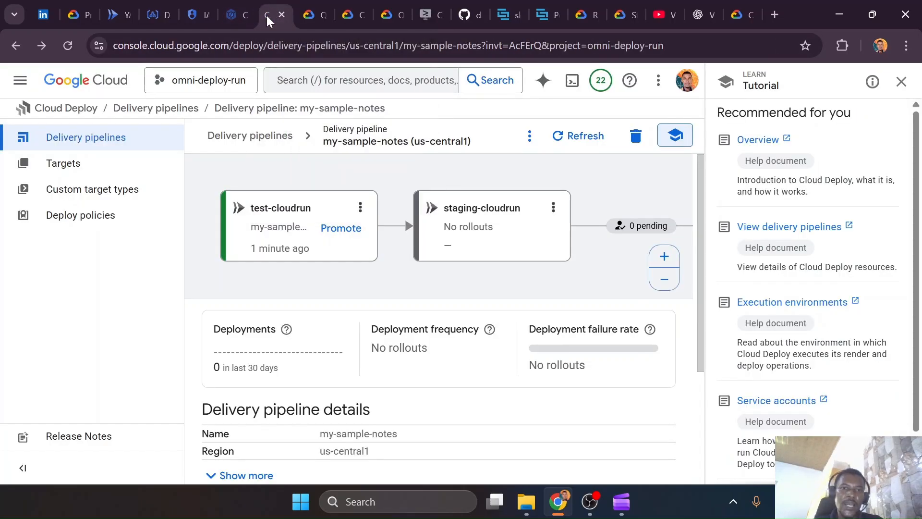
left_click(342, 235)
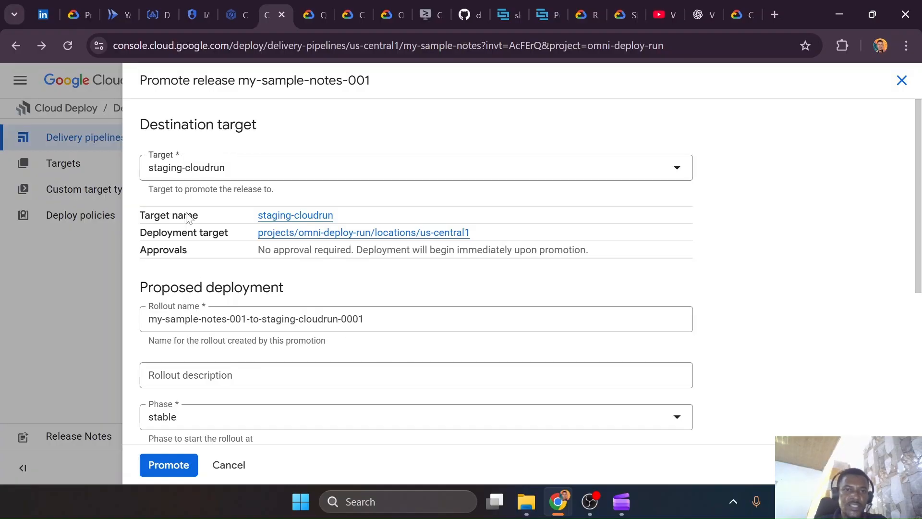
scroll(255, 339, "down", 5)
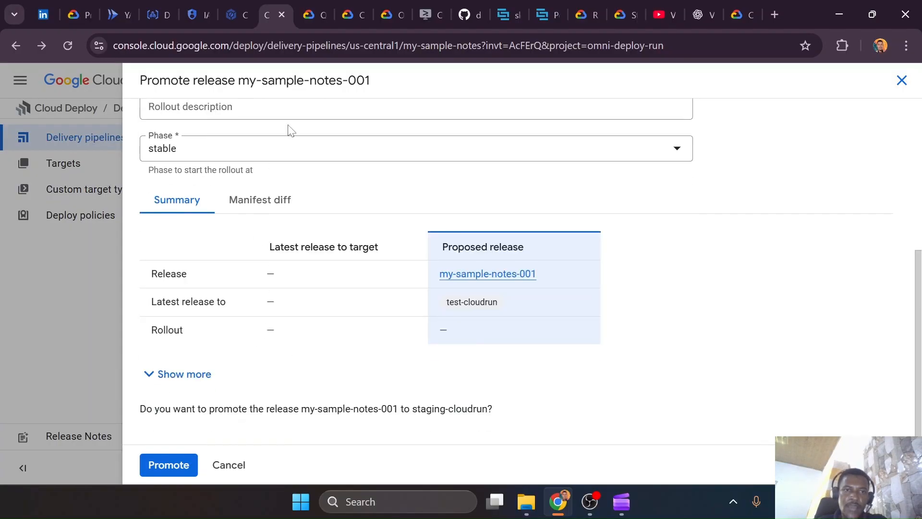
left_click(290, 152)
left_click(290, 153)
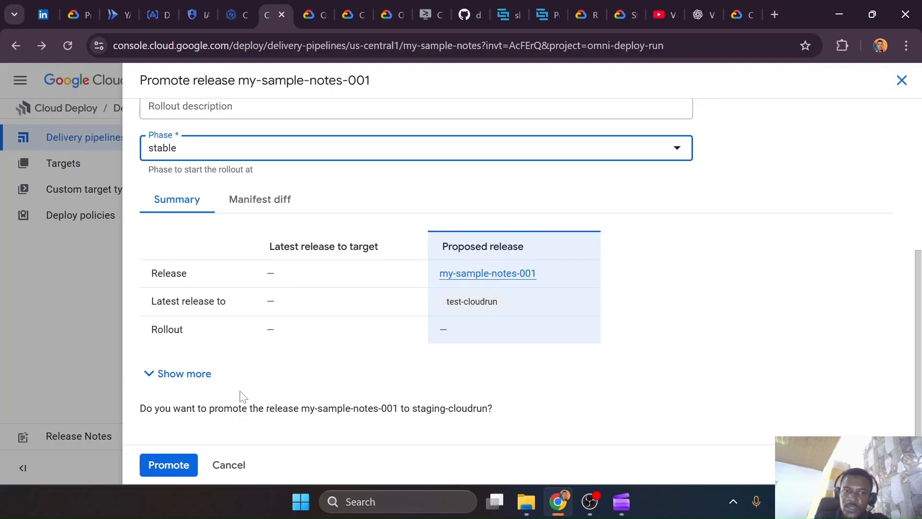
scroll(242, 407, "up", 4)
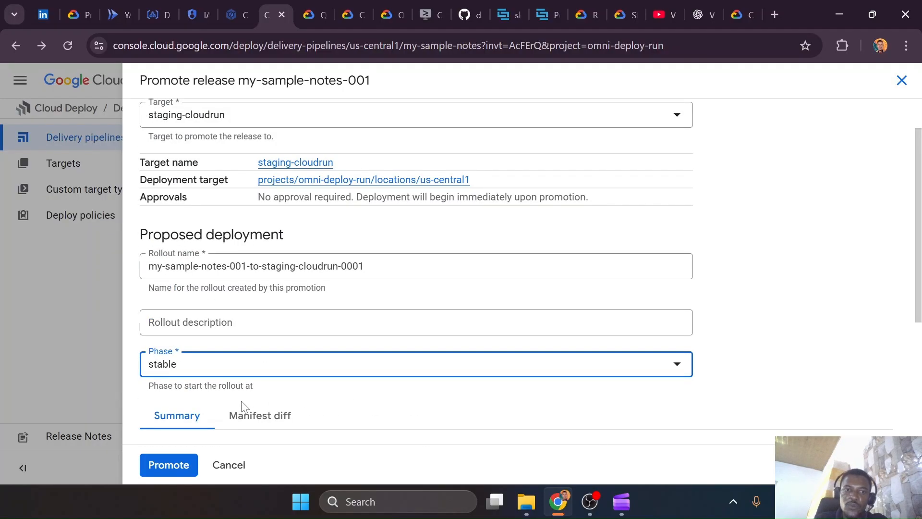
scroll(242, 406, "down", 4)
Review the proposed manifest diff, promote release my-sample-notes-001 to staging-cloudrun, and dismiss the notification
left_click(264, 206)
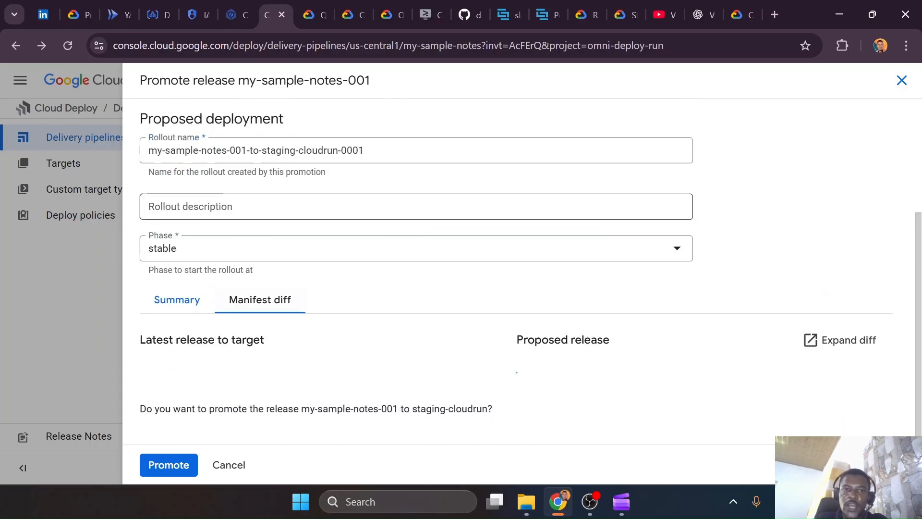
scroll(350, 336, "down", 2)
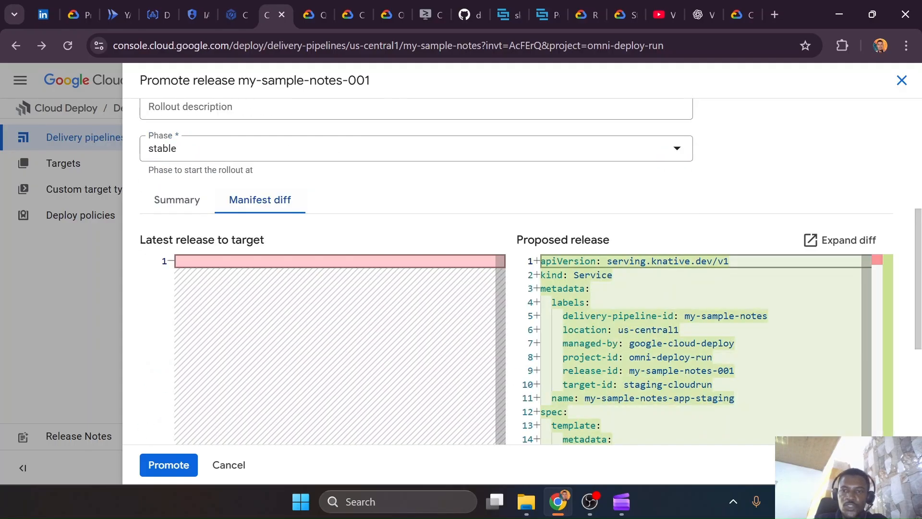
scroll(350, 336, "down", 2)
scroll(350, 335, "down", 1)
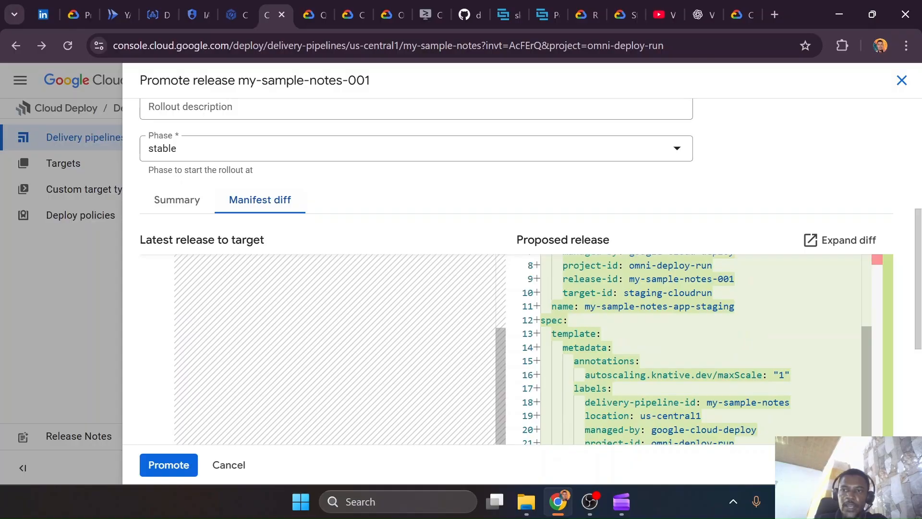
scroll(422, 178, "down", 4)
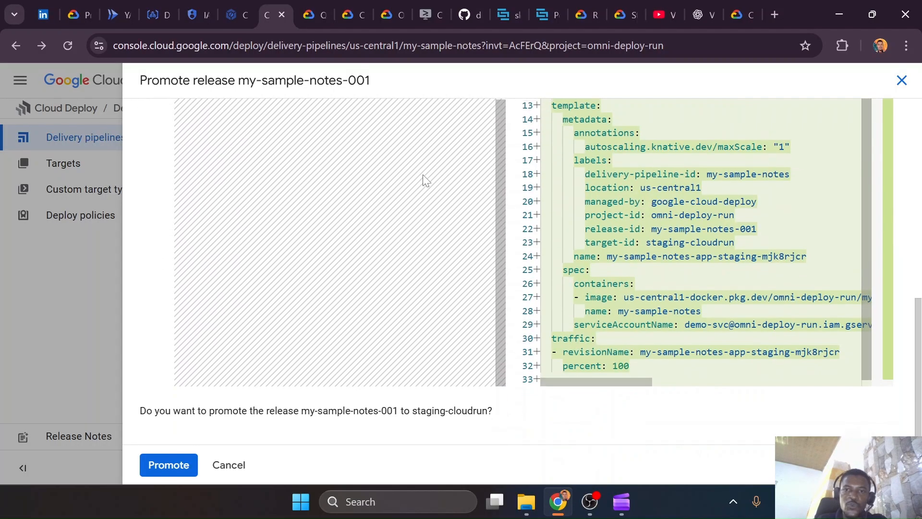
left_click(170, 465)
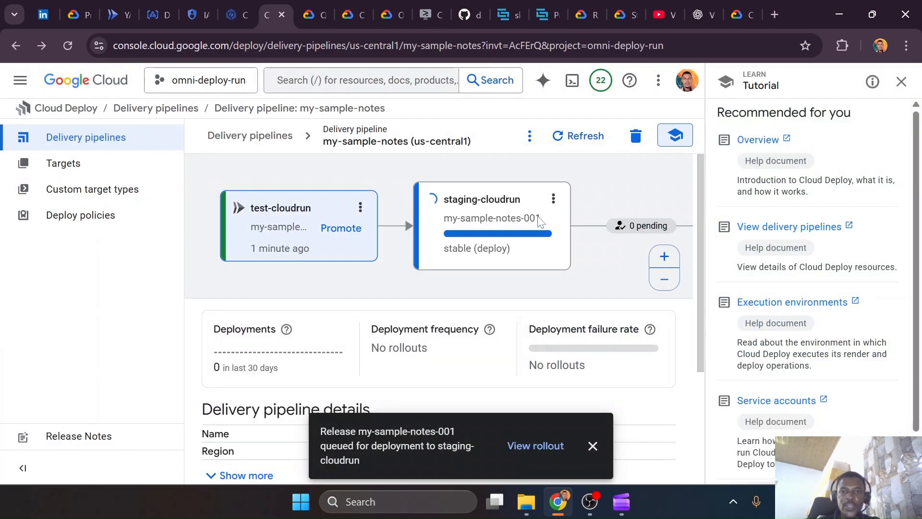
left_click(591, 449)
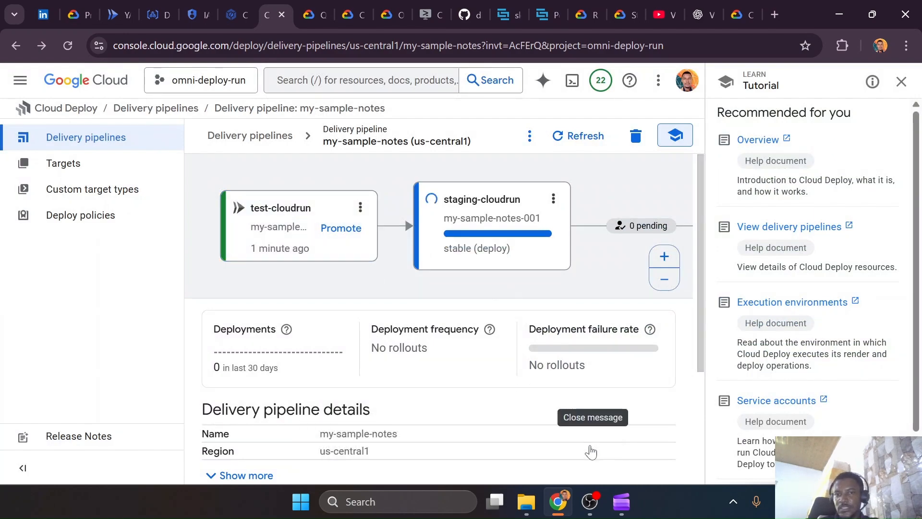
Look over the available rollout and release actions of the test-cloudrun and staging-cloudrun targets
left_click(360, 207)
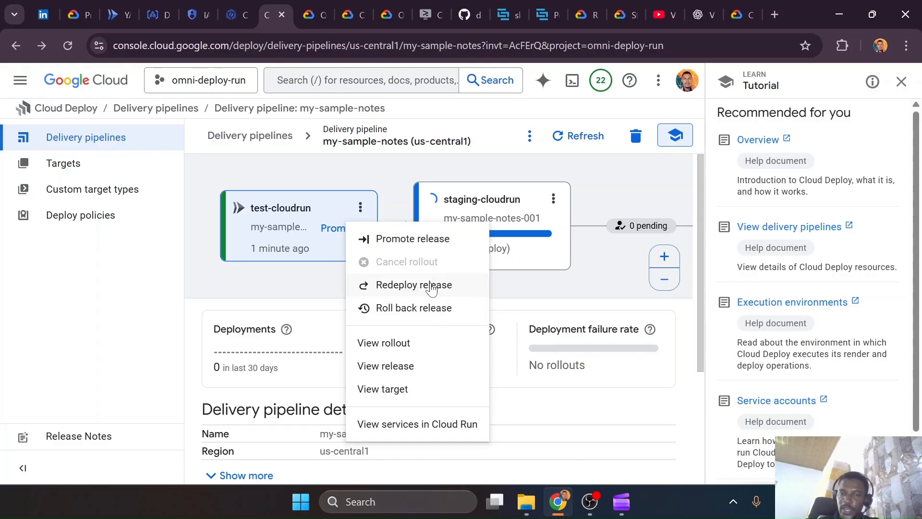
left_click(555, 200)
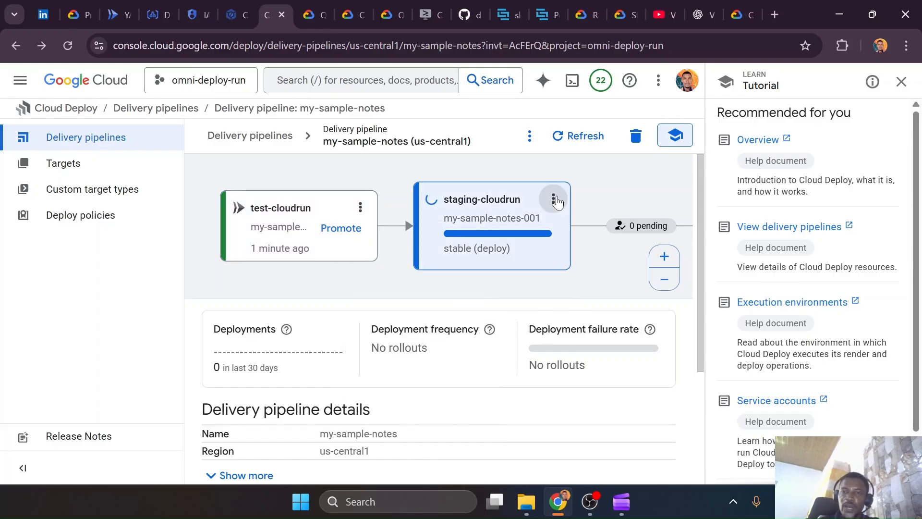
left_click(555, 200)
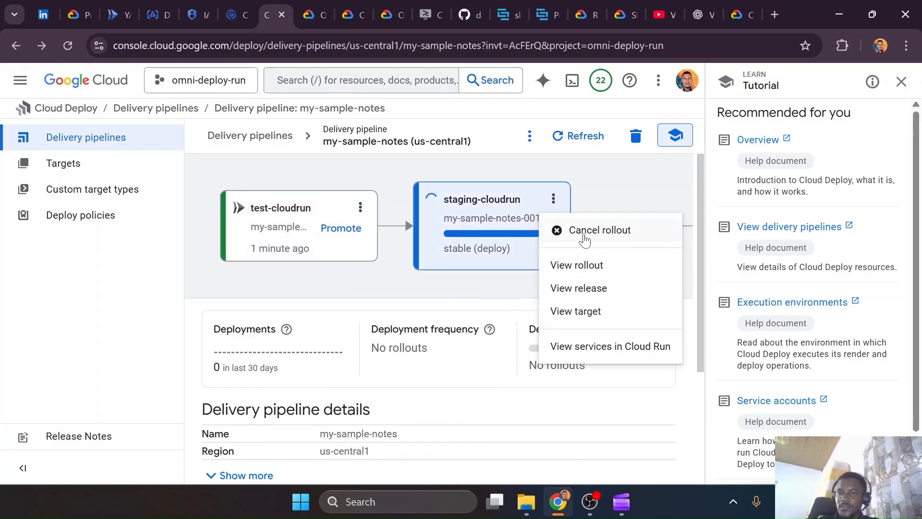
left_click(492, 283)
Open the details of release my-sample-notes-001 and check the status of its staging and test rollouts
scroll(354, 389, "down", 2)
scroll(354, 389, "down", 1)
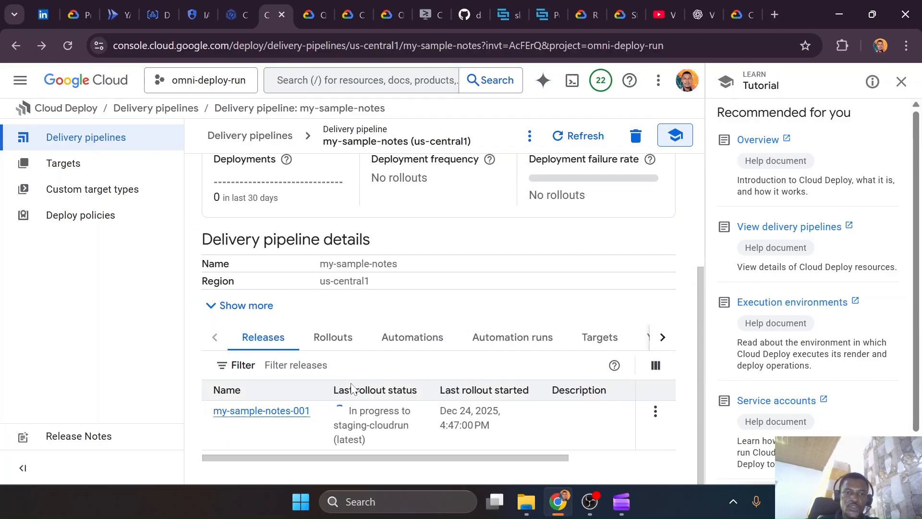
left_click(285, 415)
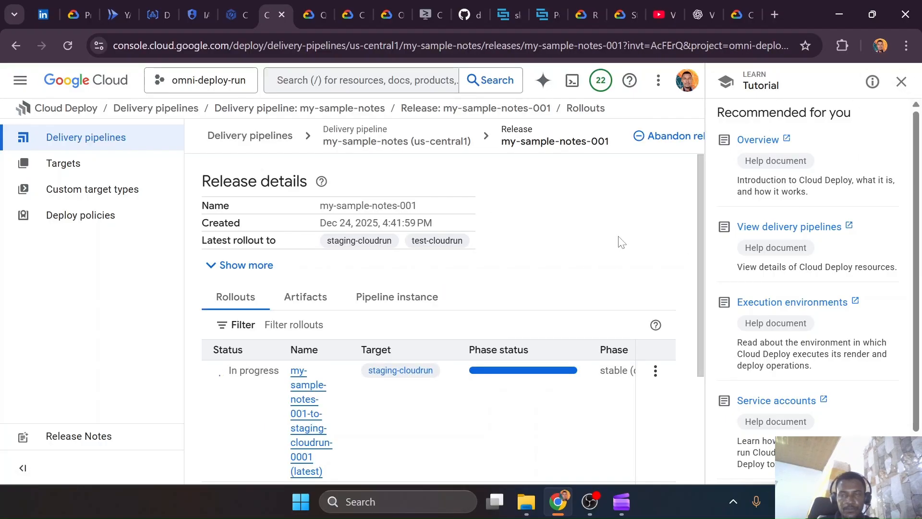
scroll(226, 425, "down", 3)
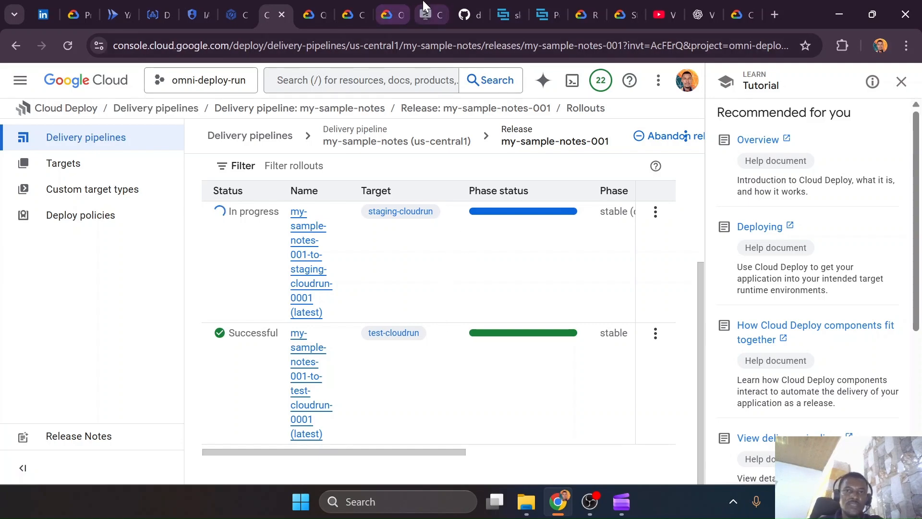
Return to the Cloud Shell tutorial, advance to the Approvals section, and review the requireApproval check for the prod-cloudrun target
left_click(425, 14)
scroll(693, 287, "down", 15)
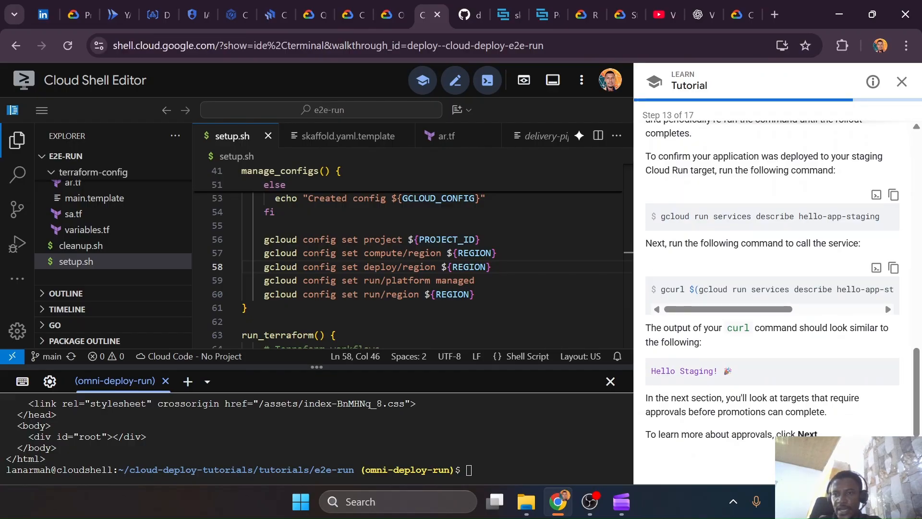
left_click(891, 467)
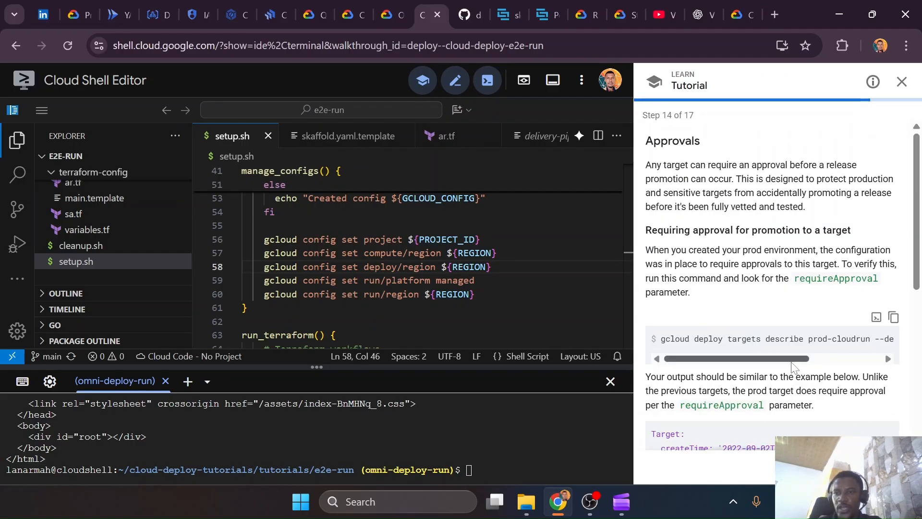
left_click_drag(786, 361, 832, 356)
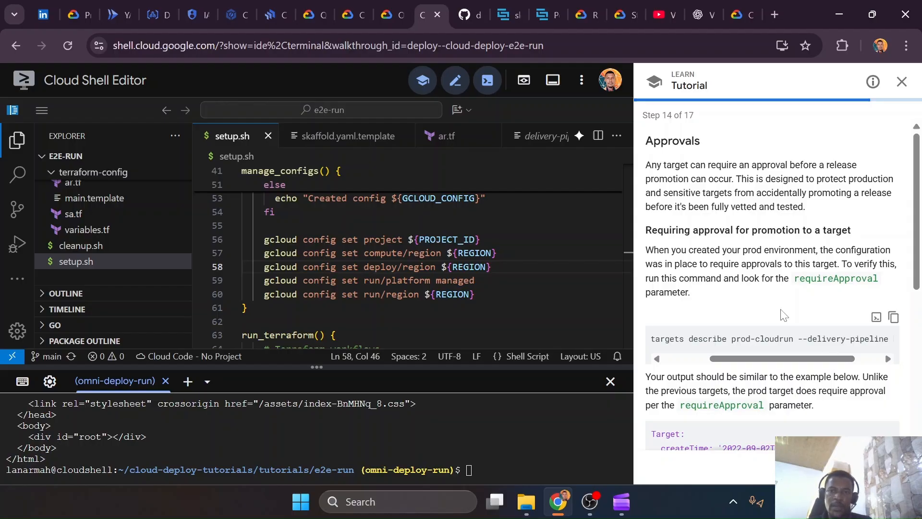
scroll(728, 278, "down", 6)
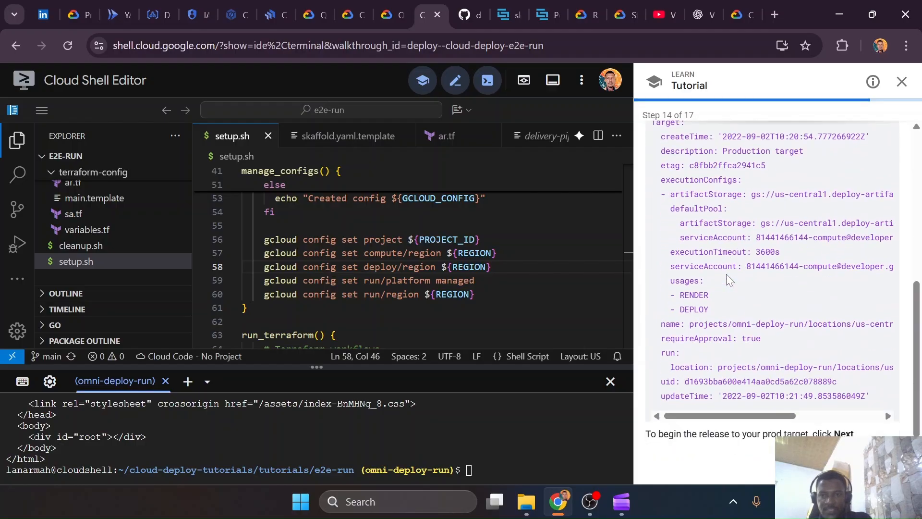
scroll(726, 274, "up", 5)
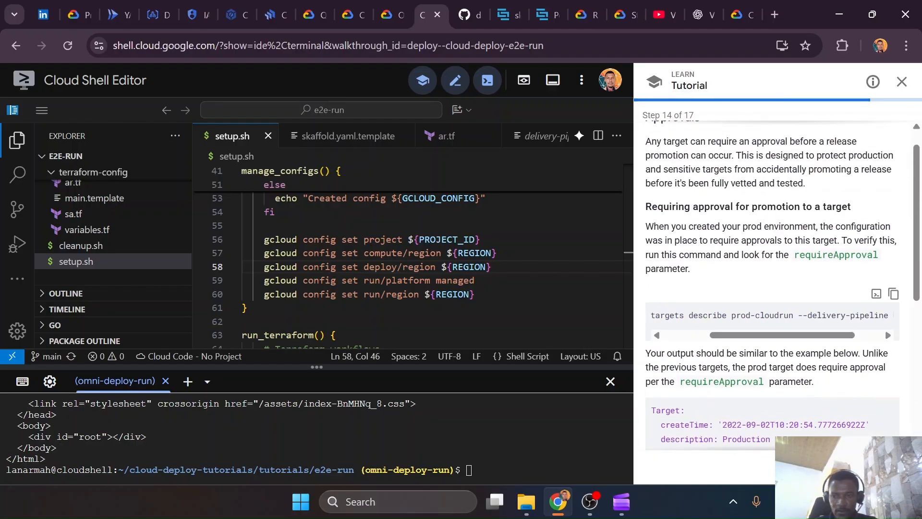
Advance the tutorial to promoting the release to prod, copy its promote command, and paste it at line 15 of notes-app-test.yaml in VS Code
left_click(891, 466)
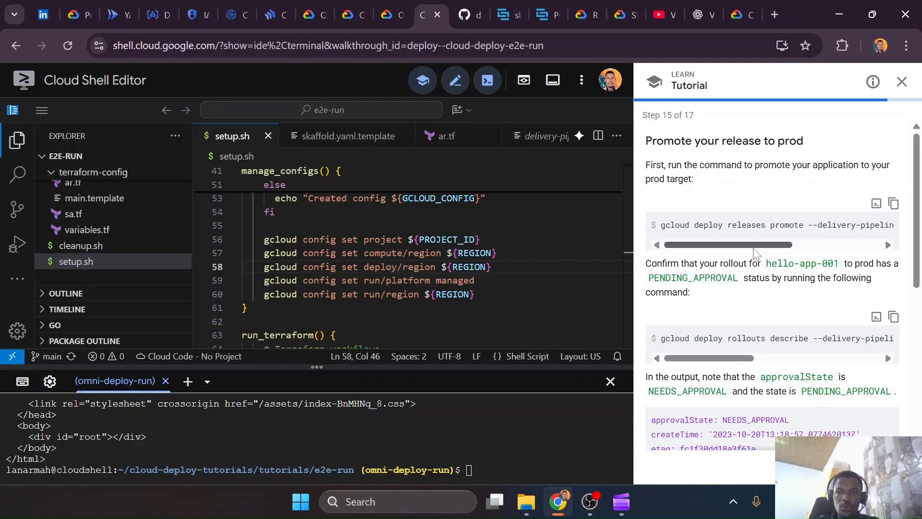
left_click_drag(754, 246, 876, 264)
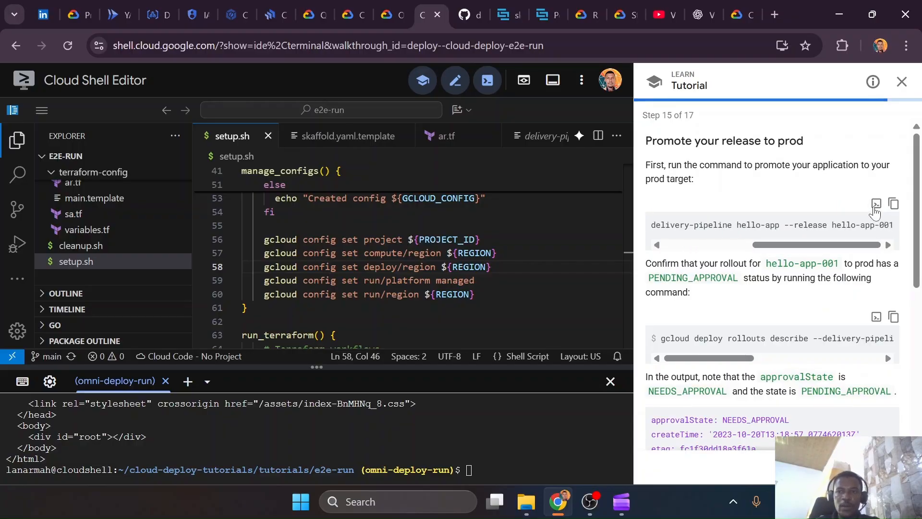
left_click_drag(837, 246, 733, 248)
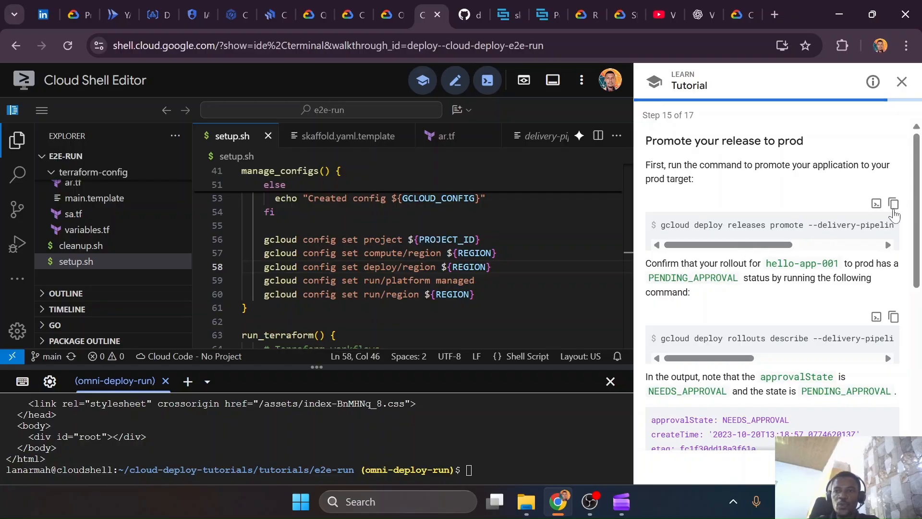
left_click(894, 204)
key("ctrl+super+Right")
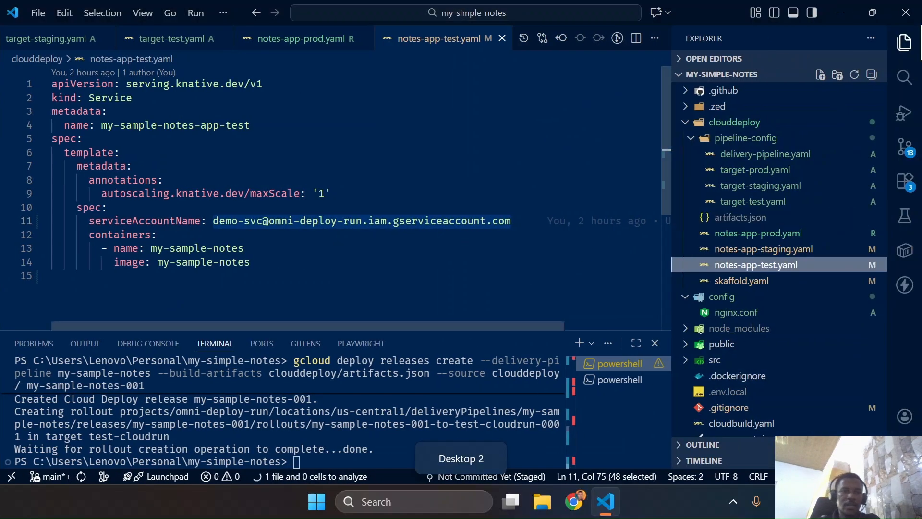
key("ctrl+v")
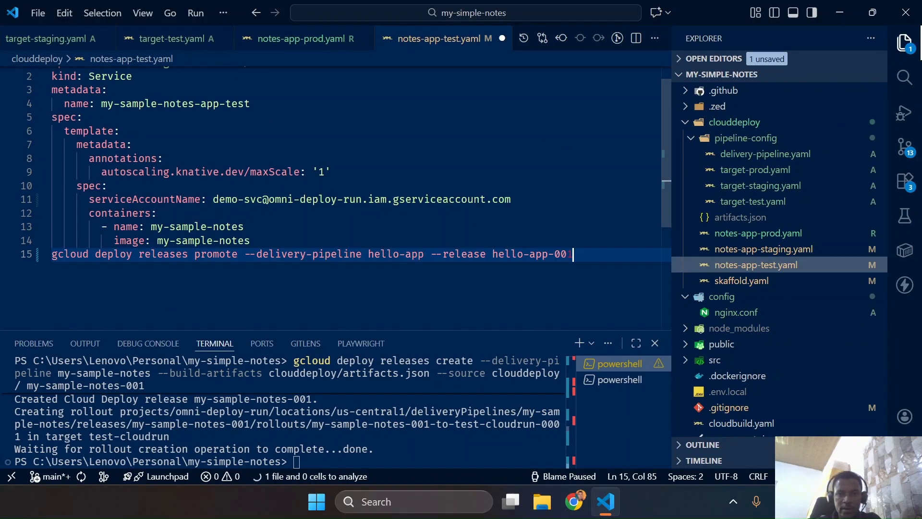
Replace hello-app with my-sample-notes in both the pipeline and release names of the pasted promote command, and copy the command
left_click_drag(492, 253, 548, 254)
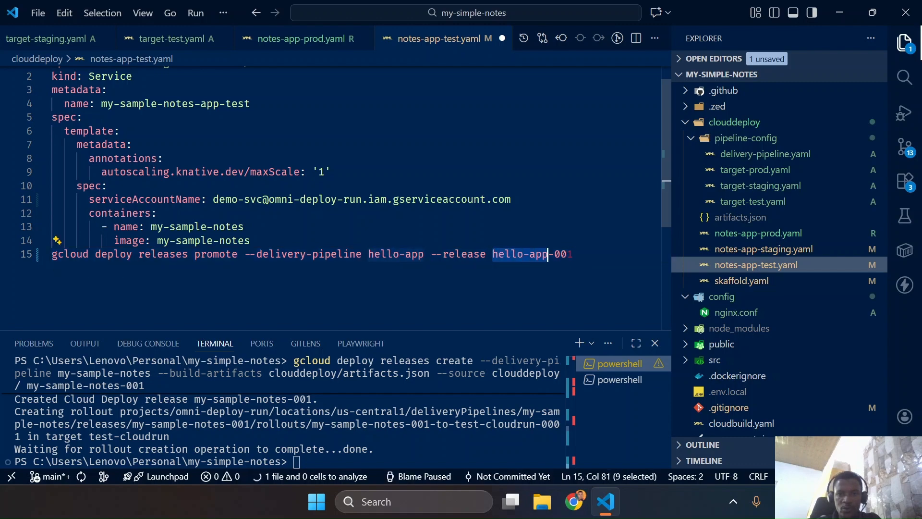
key("ctrl+d")
type("my-samp")
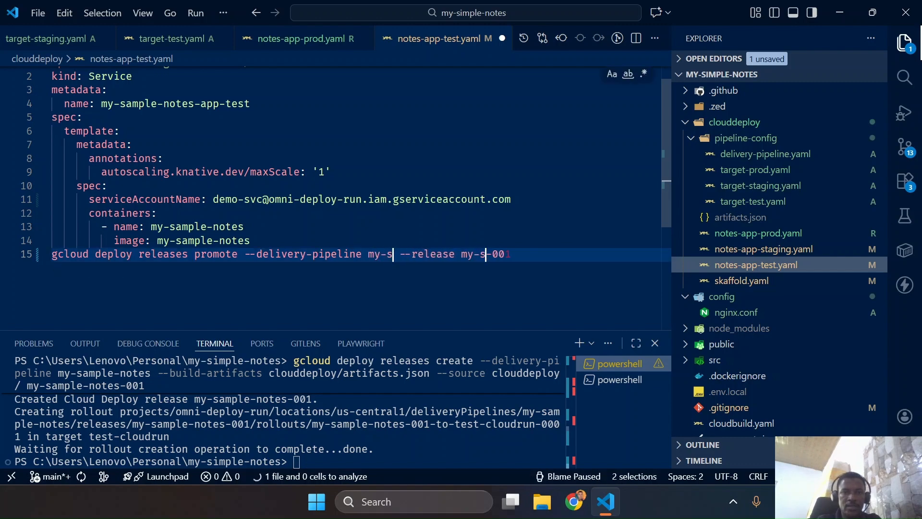
type("le-notes")
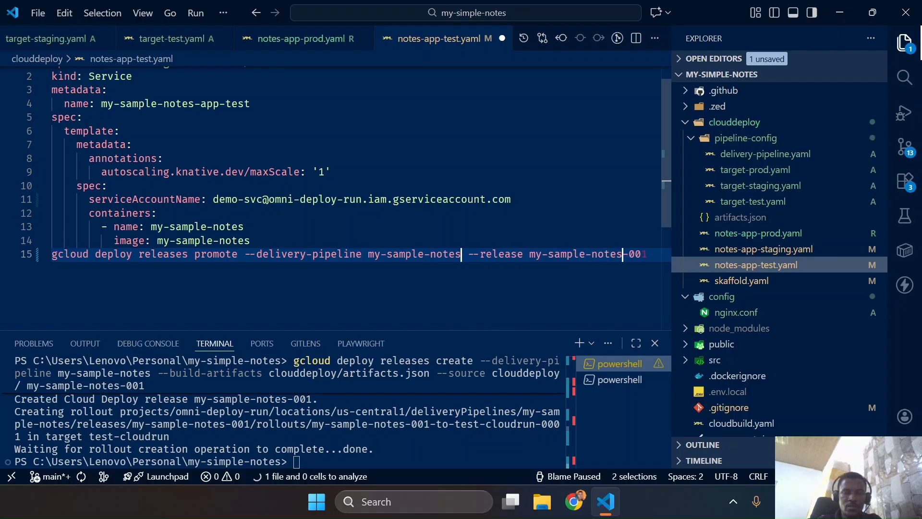
left_click_drag(648, 254, 52, 254)
left_click(384, 442)
Return to the browser, check the staging-cloudrun rollout status, and refresh the Cloud Run services list
key("ctrl+super+Left")
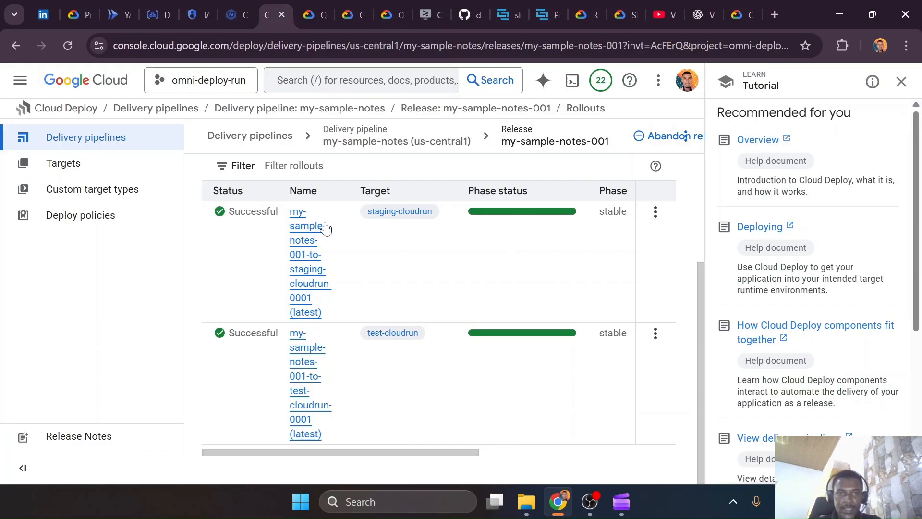
left_click(112, 15)
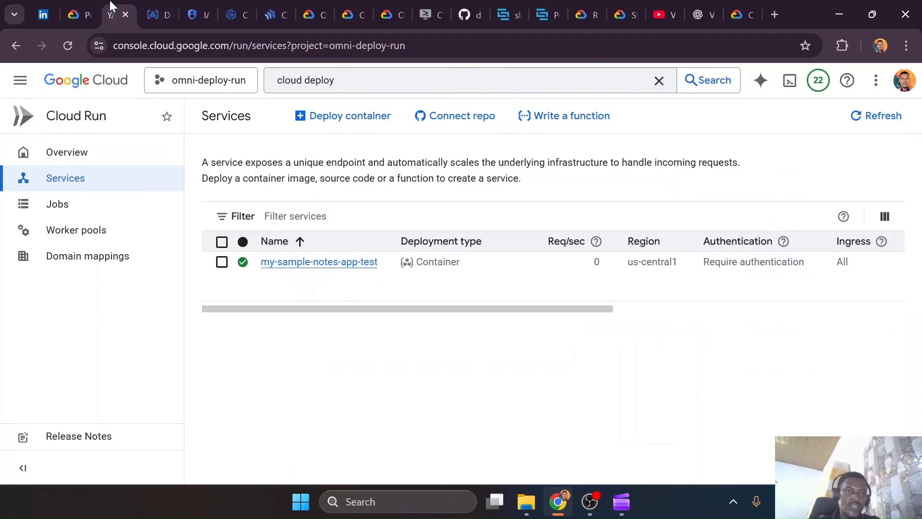
left_click(875, 126)
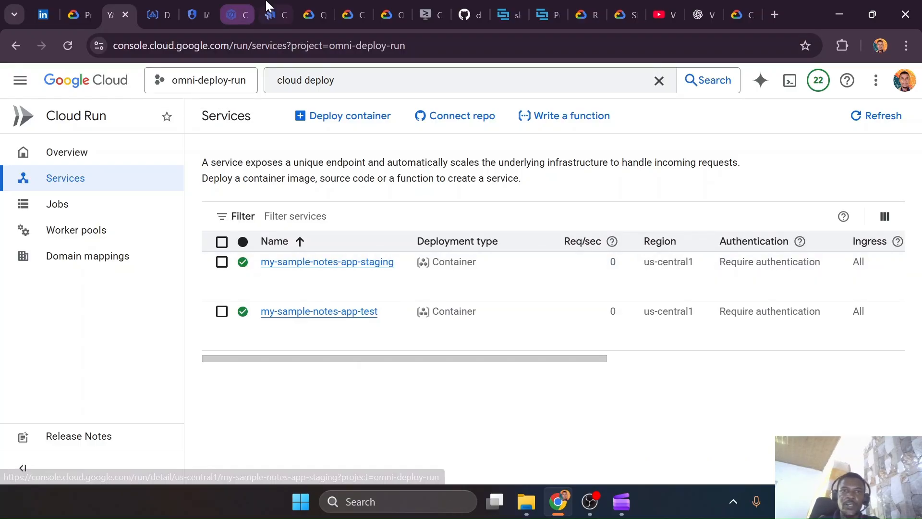
In Cloud Shell, recall the gcurl service call and change its service name to my-sample-notes-app-staging
left_click(429, 15)
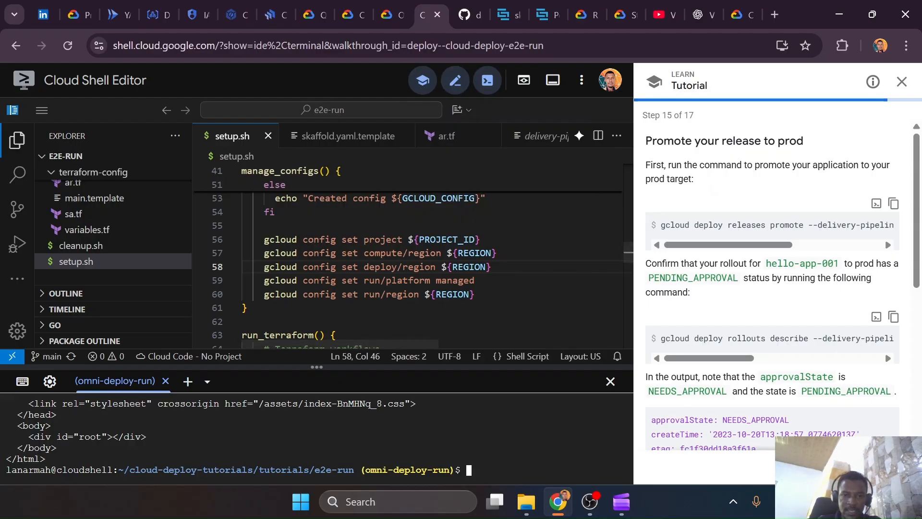
key("Up")
key("Left")
key("Left")
key("Left")
key("Left")
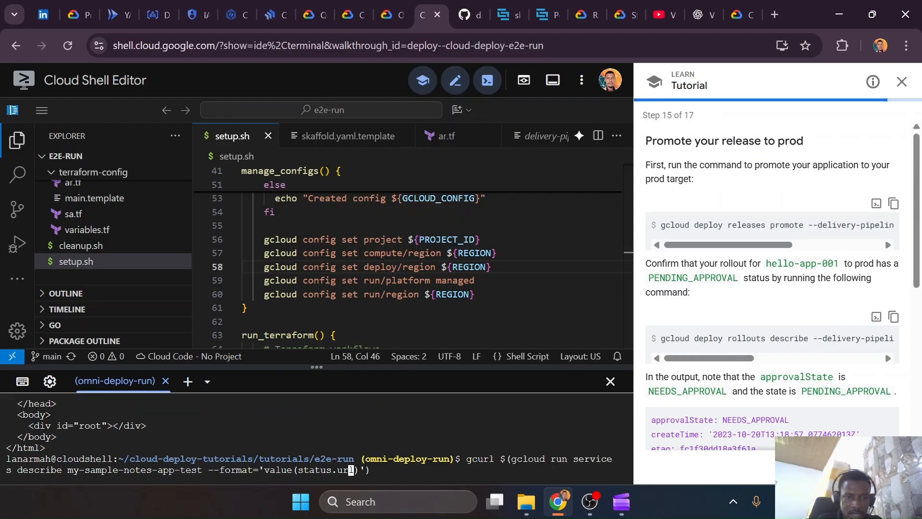
key("Left")
key("Left")
key("Left")
key("Left")
key("Left")
key("Left")
key("Left")
key("Left")
key("Left")
key("Left")
key("Left")
key("Left")
key("Left")
key("Left")
key("Left")
key("Left")
key("Left")
key("Left")
key("BackSpace")
key("BackSpace")
key("BackSpace")
key("BackSpace")
type("staging")
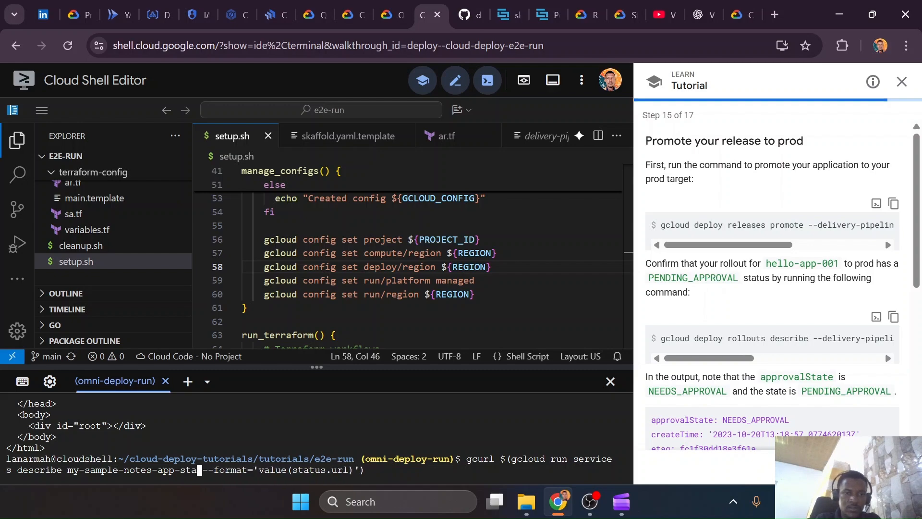
Run the staging service call with region option 34 and review the returned HTML
key("Return")
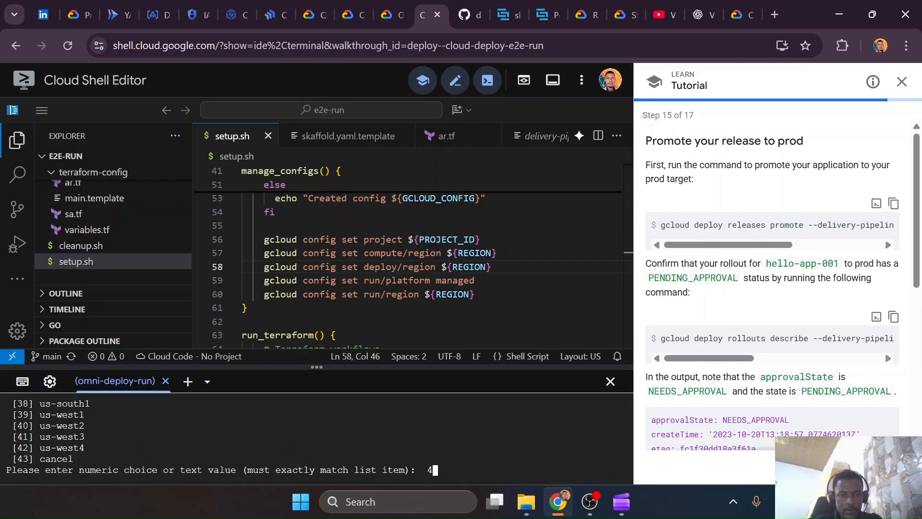
type("34")
key("Return")
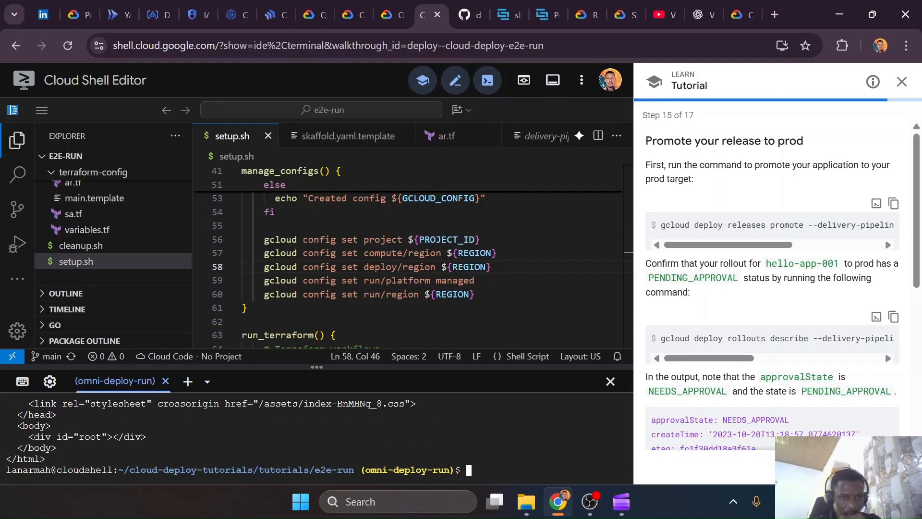
scroll(317, 433, "up", 10)
scroll(317, 432, "down", 3)
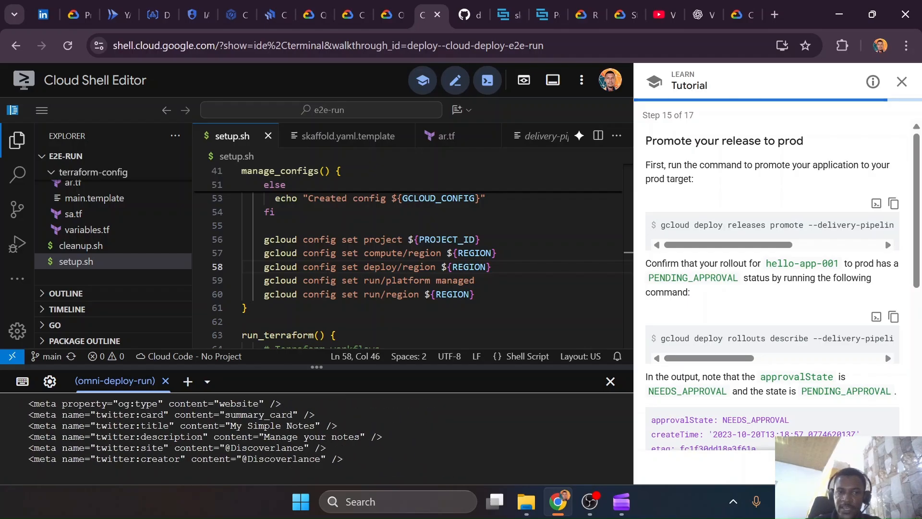
In the VS Code terminal, run gcloud deploy releases promote for delivery pipeline my-sample-notes and release my-sample-notes-001
key("ctrl+super+Right")
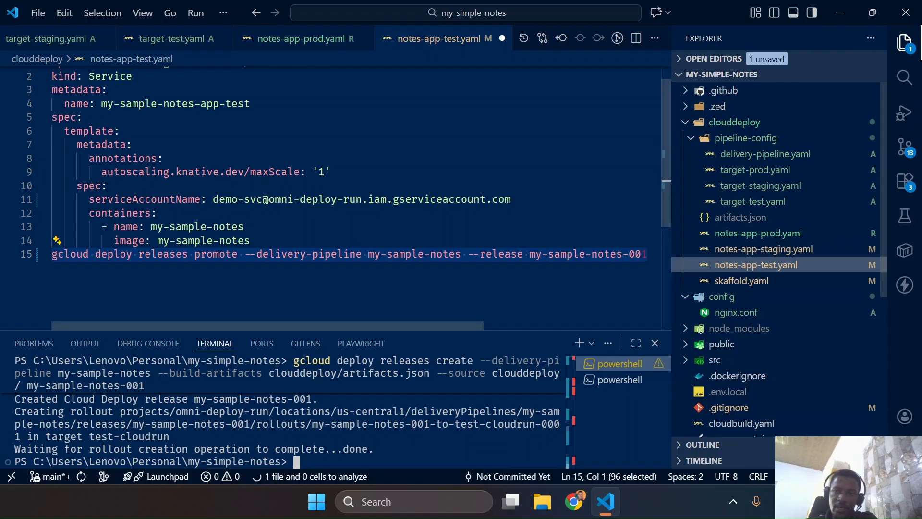
left_click_drag(650, 254, 52, 254)
left_click(357, 429)
key("ctrl+v")
key("Return")
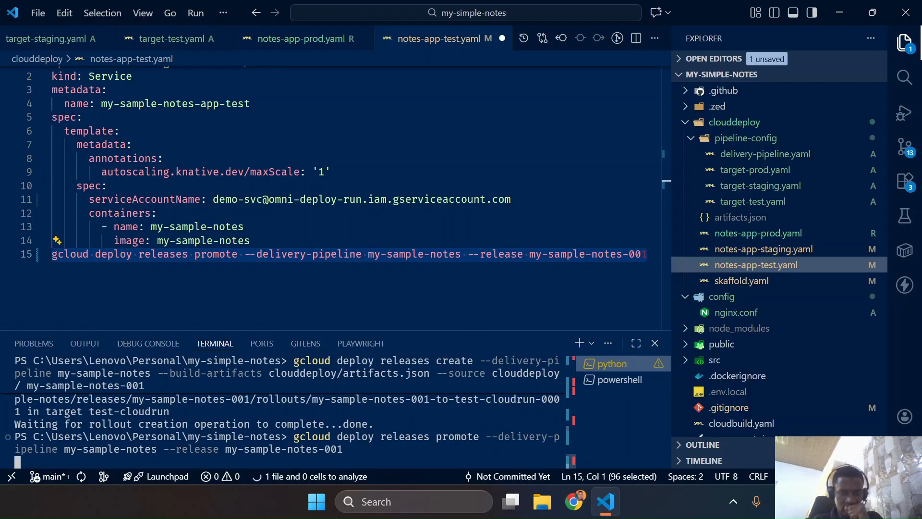
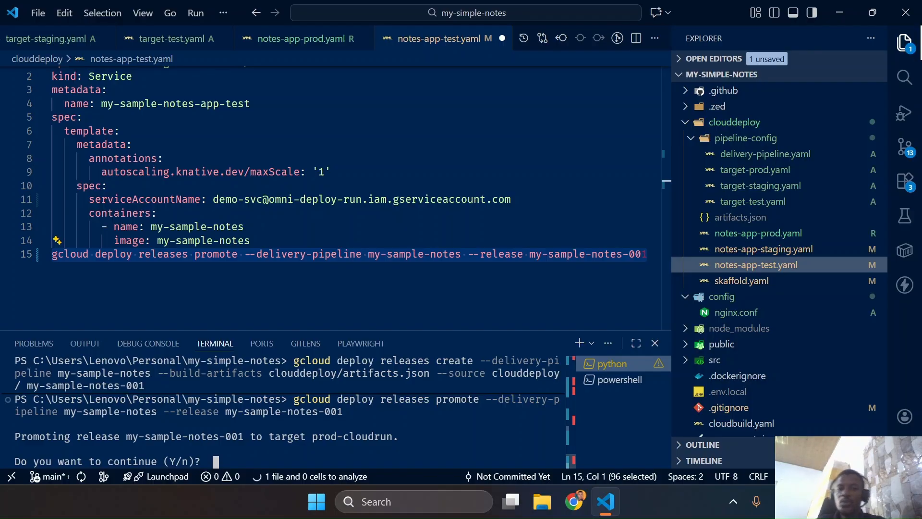
Confirm promoting release my-sample-notes-001 to target prod-cloudrun with y and check the rollout creation output in the terminal
type("y")
key("Return")
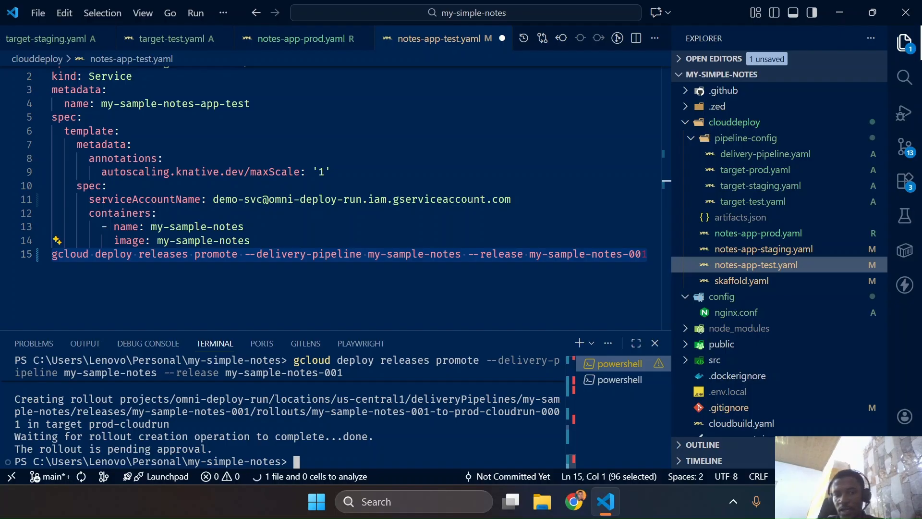
key("ctrl+super+Left")
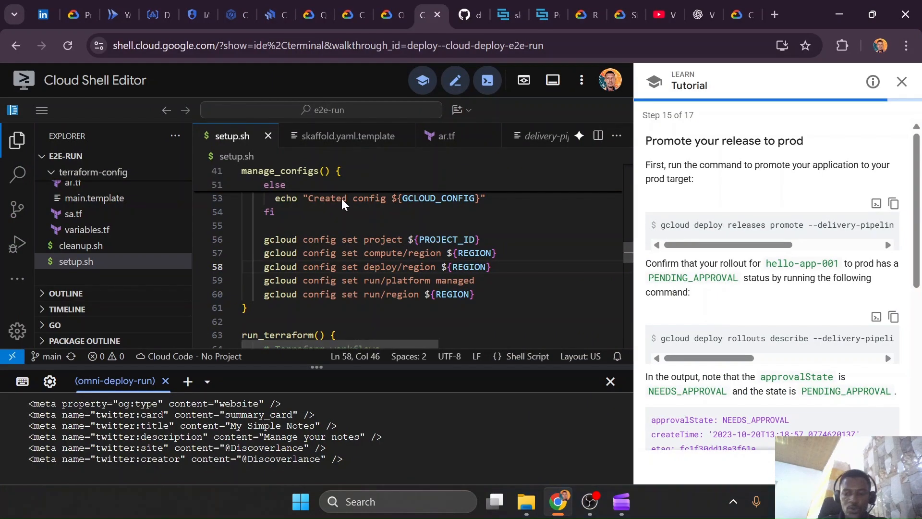
key("ctrl+super+Right")
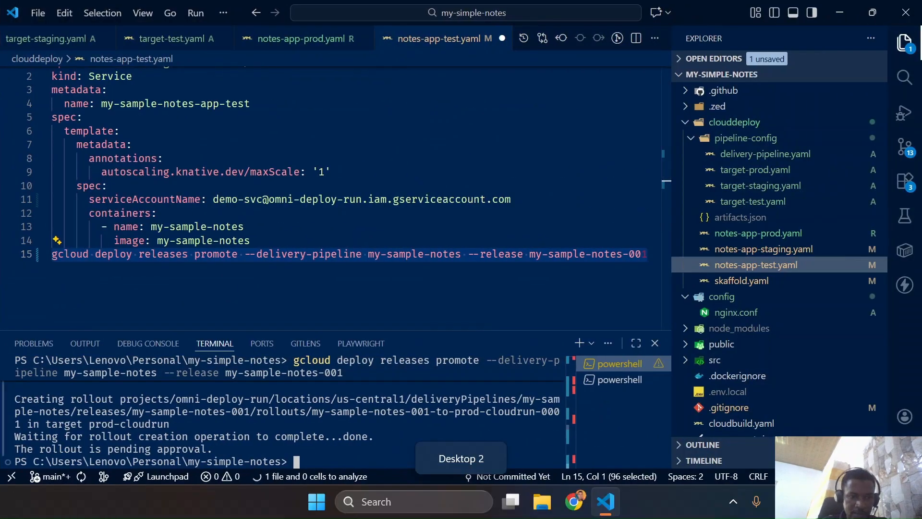
In the browser, open the my-sample-notes pipeline in Cloud Deploy and review the summary of the pending prod-cloudrun rollout approval
key("ctrl+super+Left")
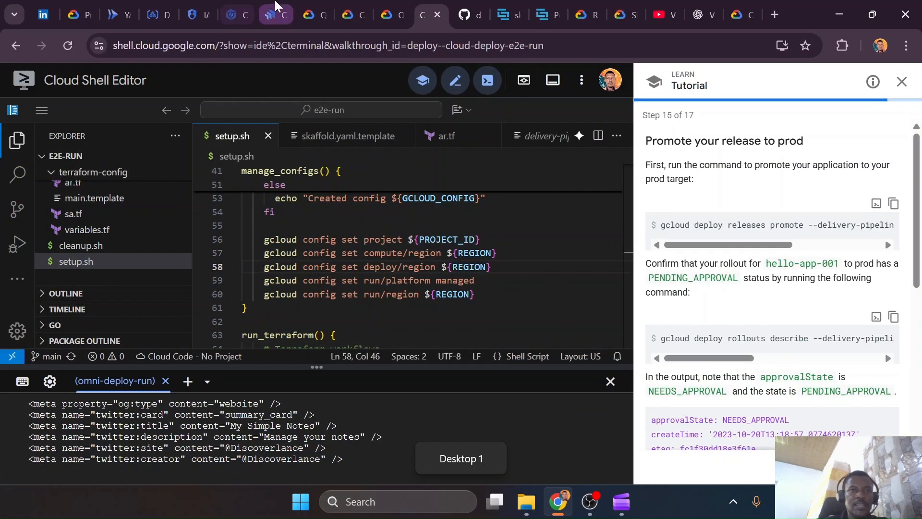
left_click(275, 5)
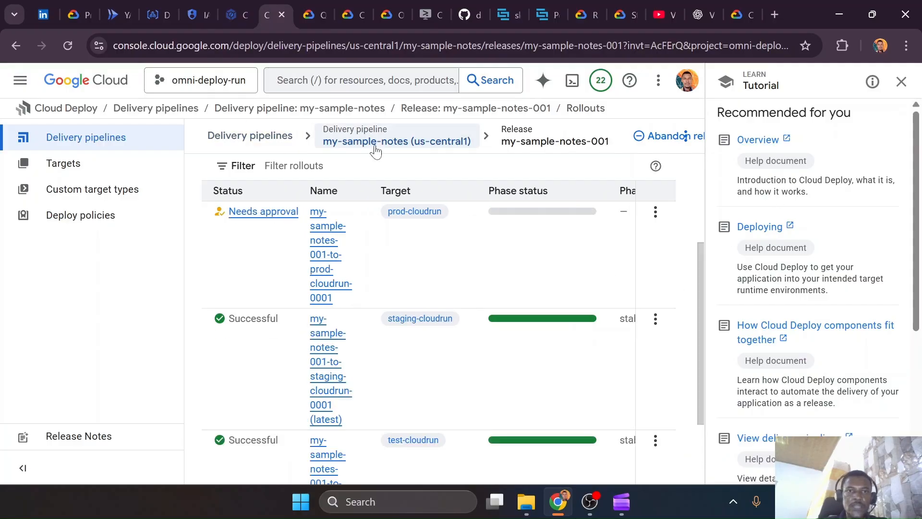
scroll(232, 220, "up", 3)
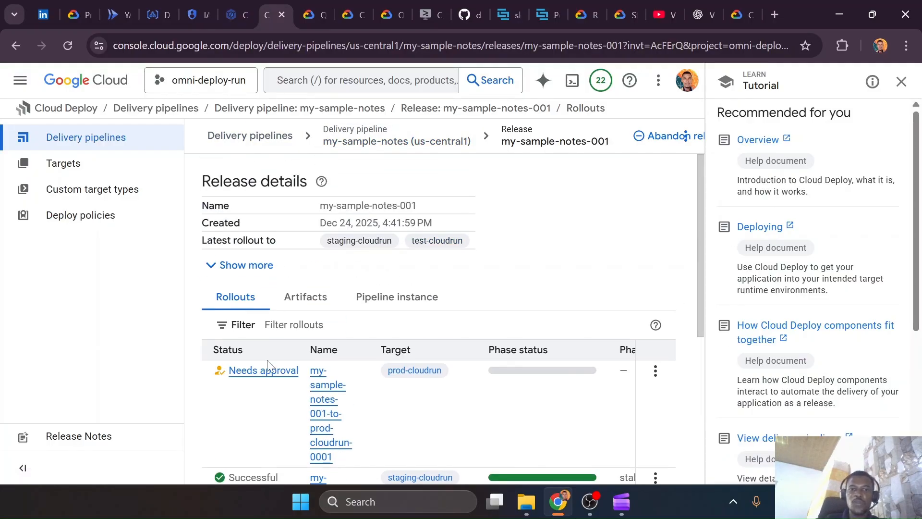
left_click(349, 141)
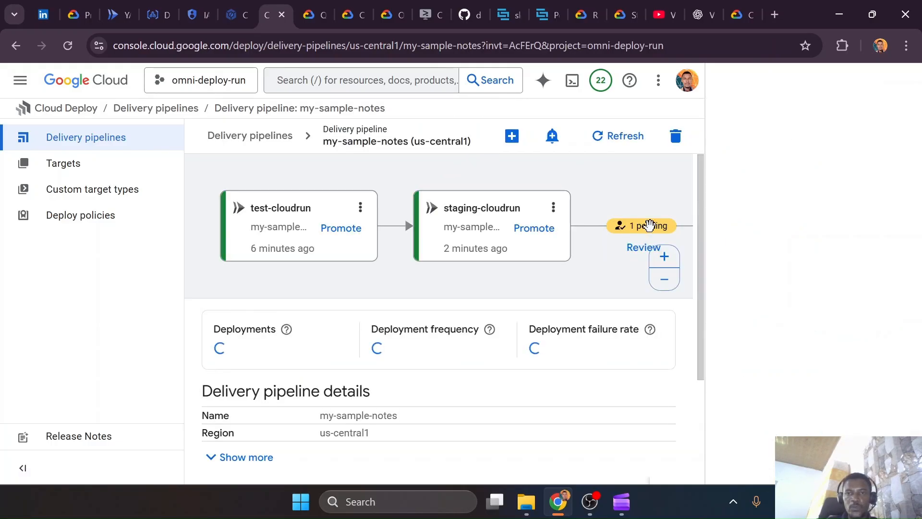
left_click(638, 257)
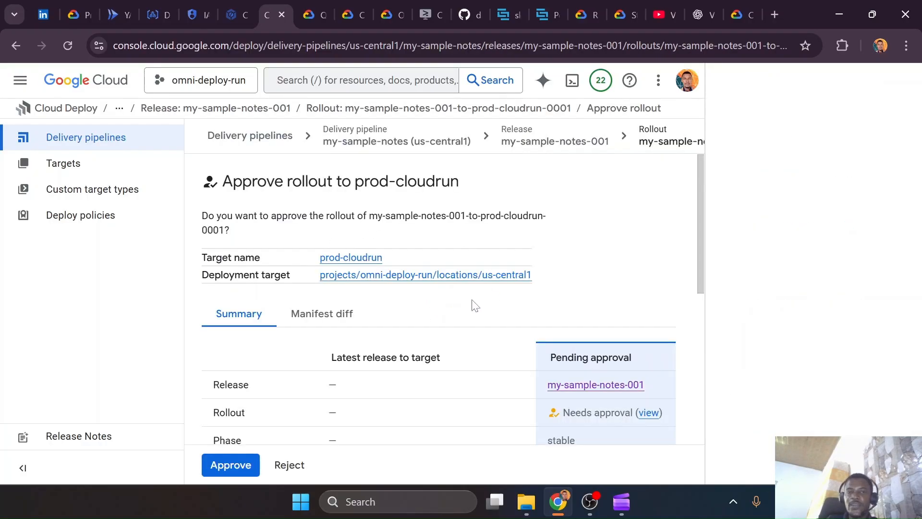
scroll(377, 350, "down", 3)
scroll(385, 360, "down", 4)
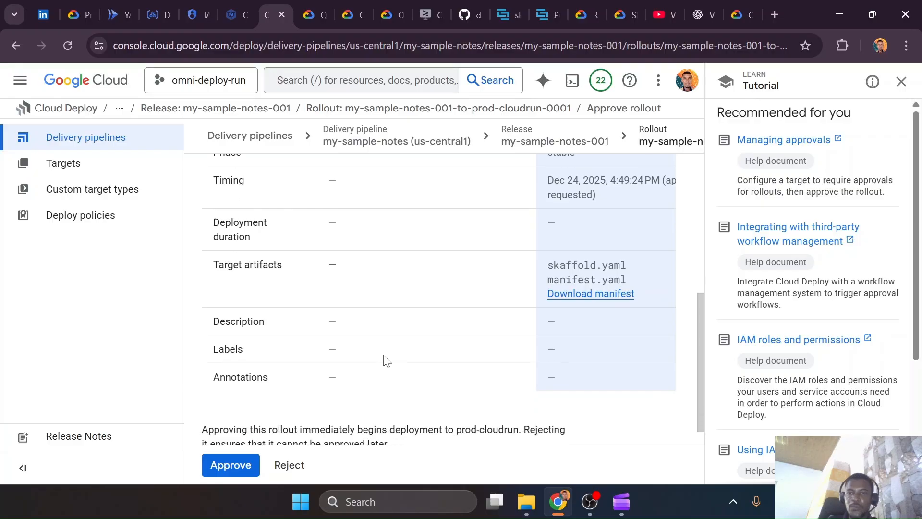
scroll(386, 359, "up", 6)
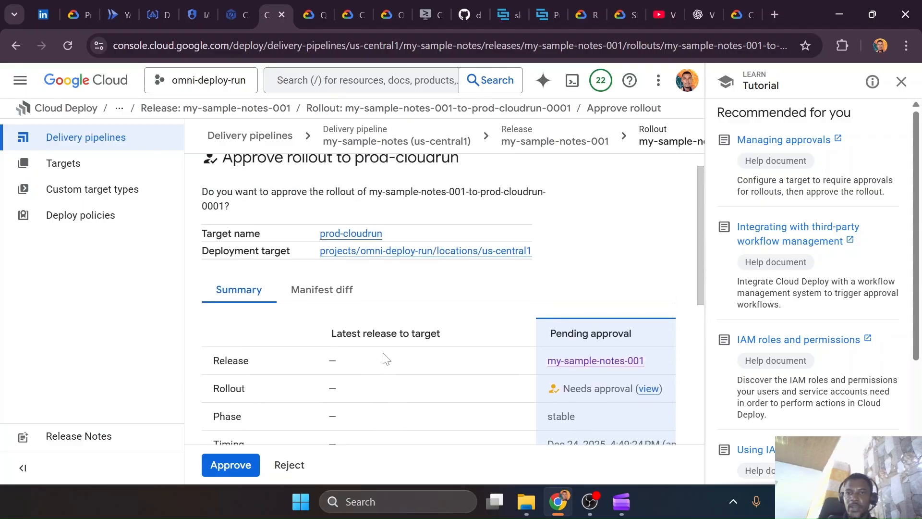
Examine the manifest diff of the proposed prod-cloudrun release, closing the tutorial sidebar to see the full lines
left_click(316, 291)
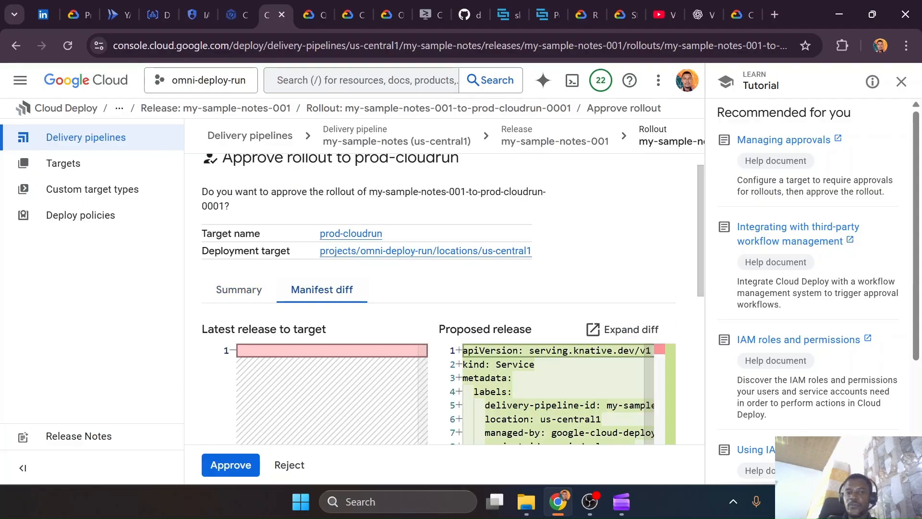
scroll(561, 304, "down", 5)
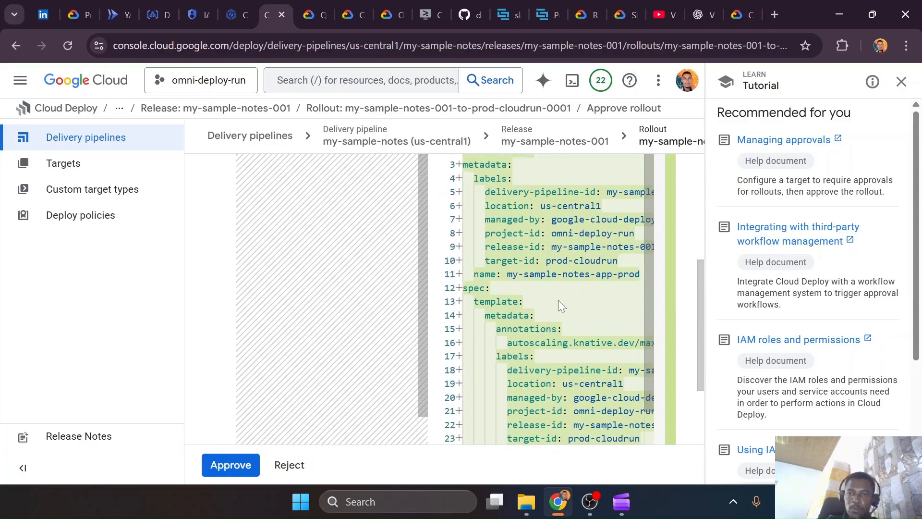
scroll(547, 298, "down", 2)
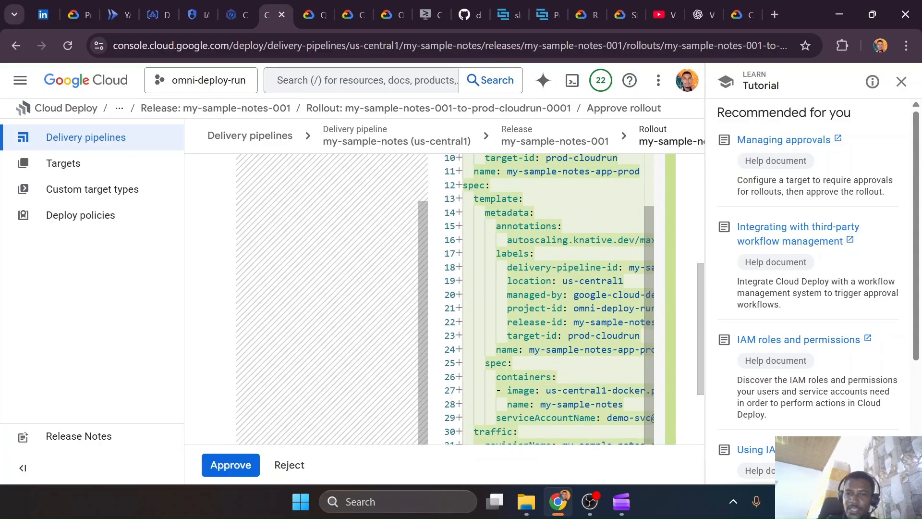
left_click_drag(705, 315, 696, 382)
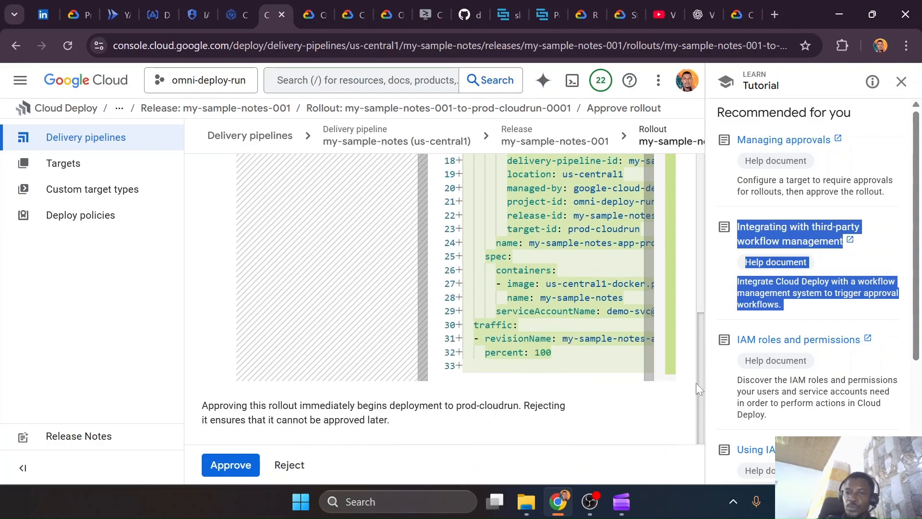
scroll(667, 309, "up", 2)
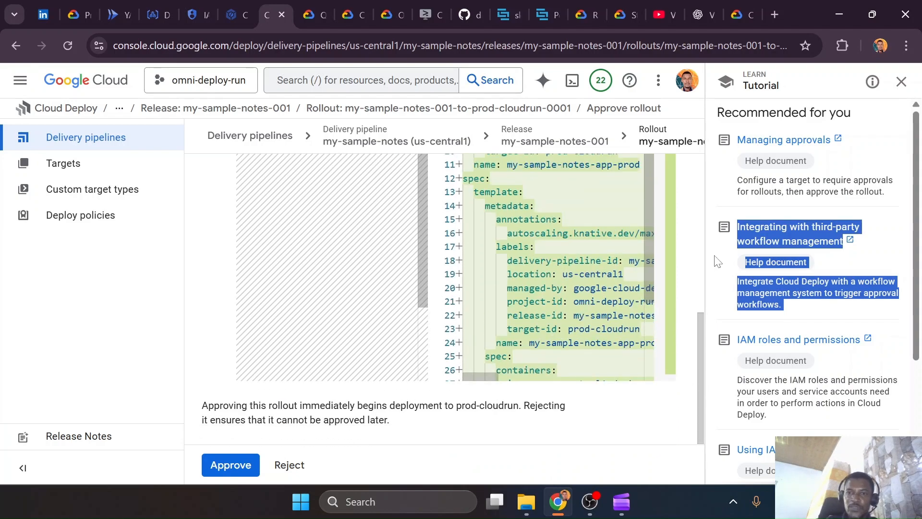
scroll(689, 261, "up", 6)
left_click(901, 82)
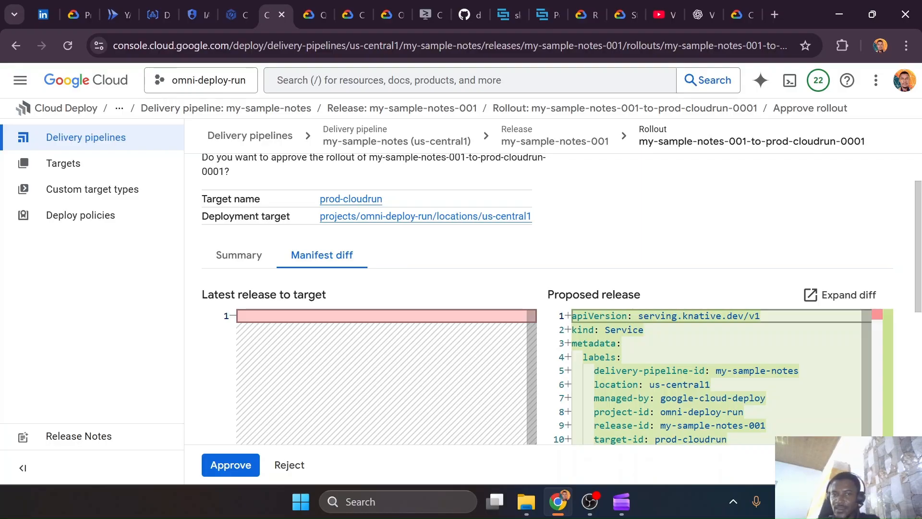
left_click_drag(918, 284, 921, 416)
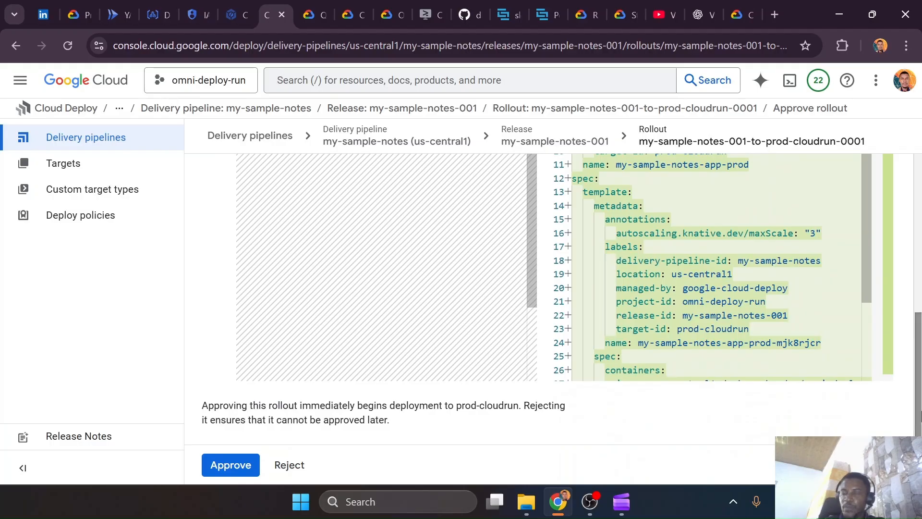
scroll(721, 264, "down", 2)
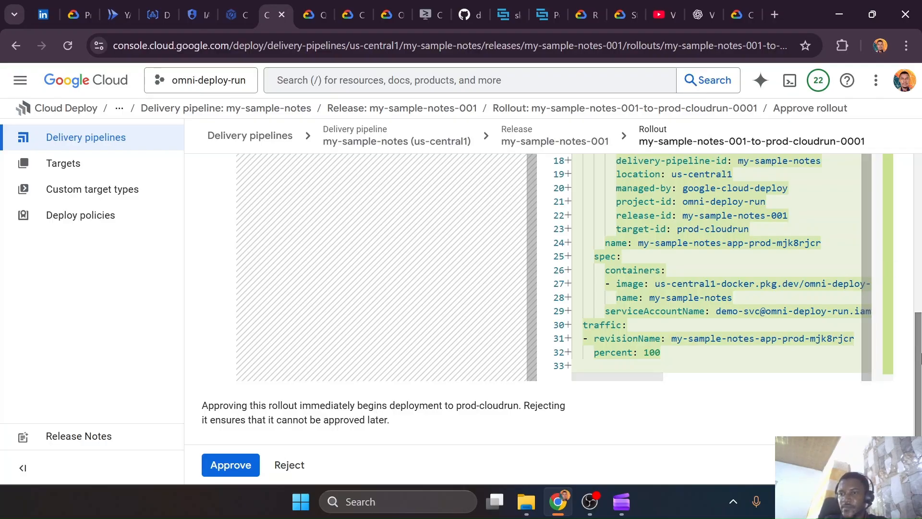
left_click_drag(920, 355, 920, 219)
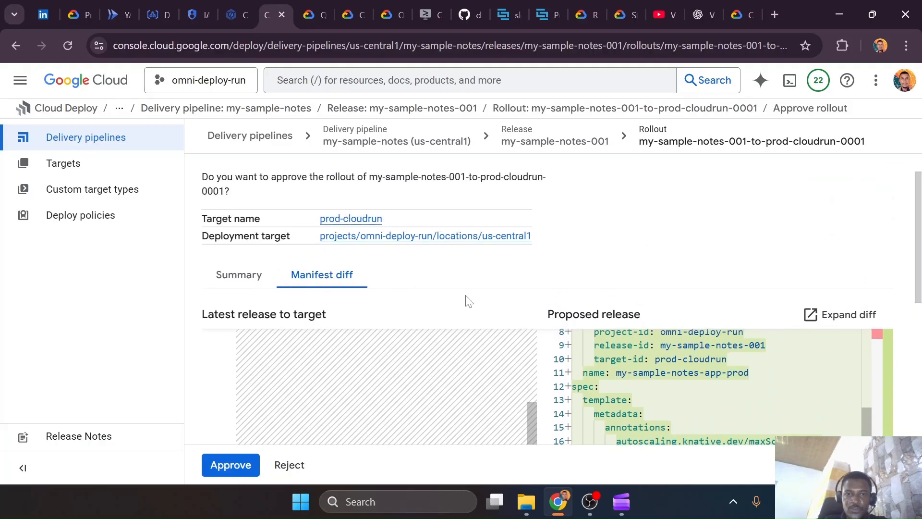
left_click_drag(531, 423, 532, 336)
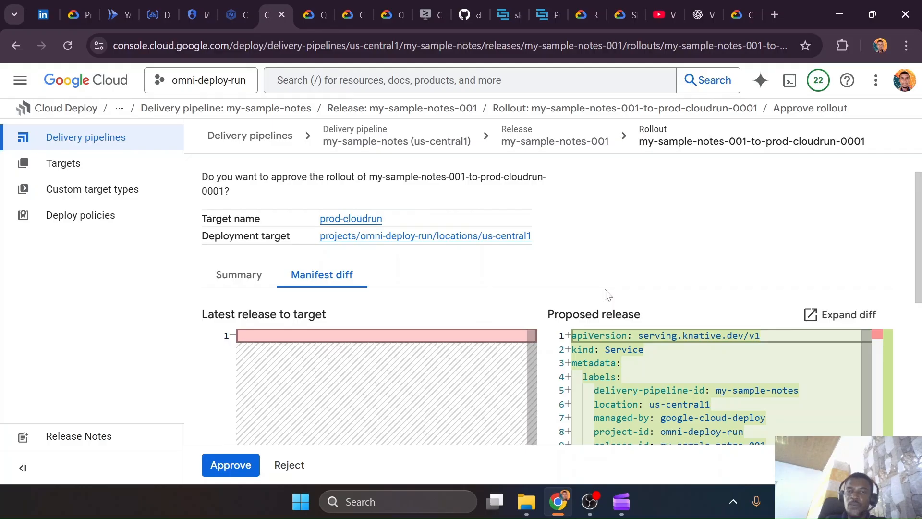
scroll(397, 161, "up", 1)
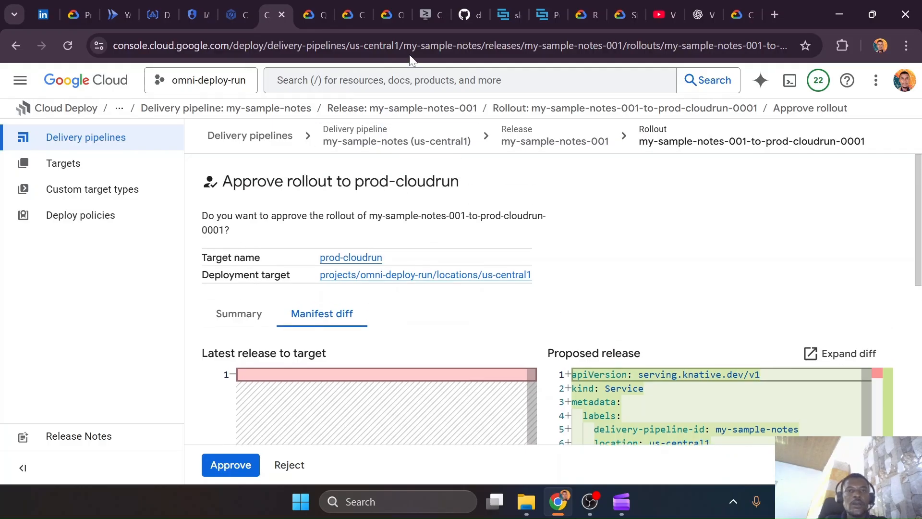
scroll(283, 199, "down", 6)
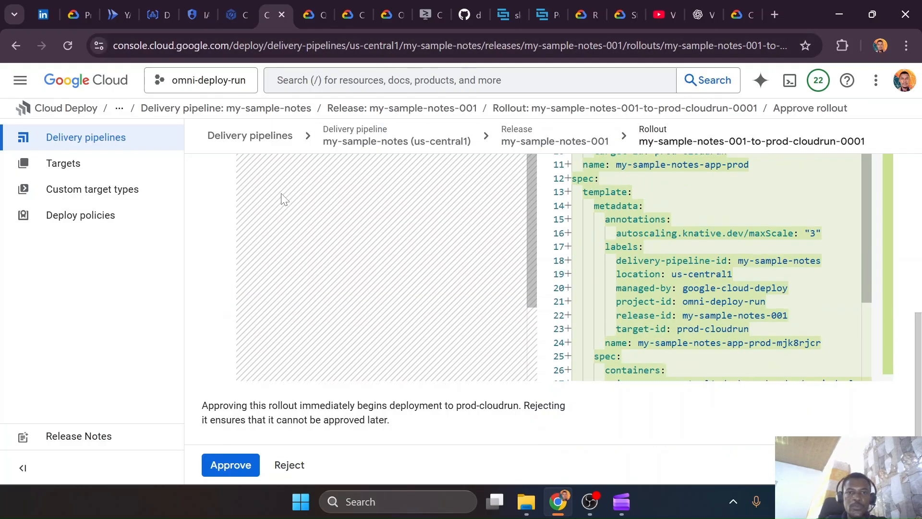
scroll(283, 199, "up", 6)
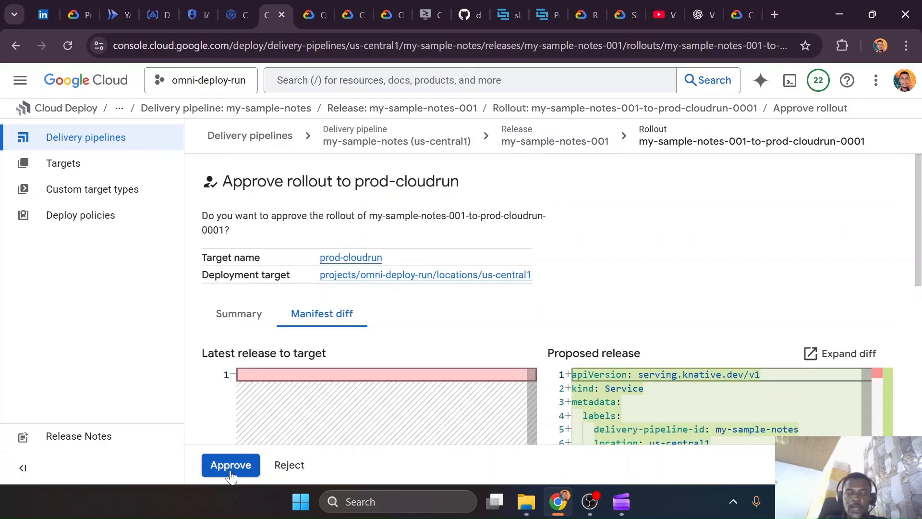
In the Cloud Shell tutorial, advance to the Deploy to prod page and read the gcloud deploy rollouts approve command
left_click(432, 13)
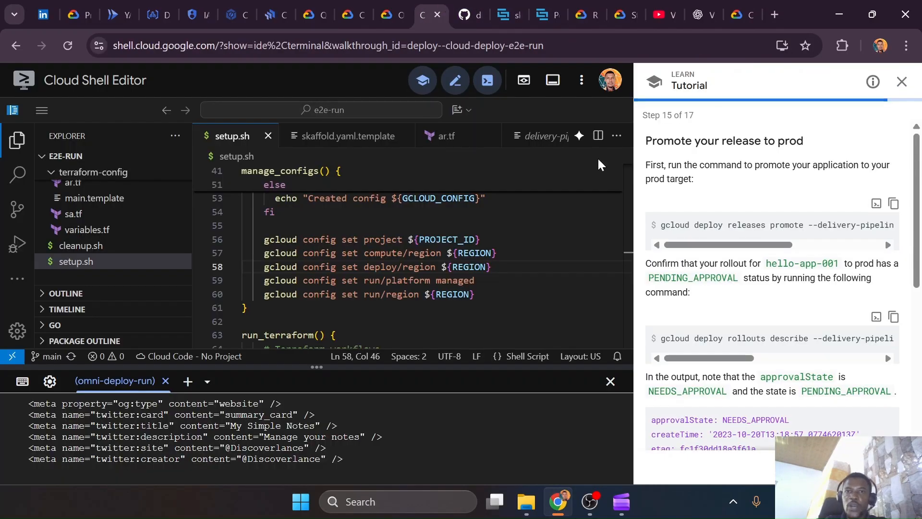
scroll(743, 361, "down", 6)
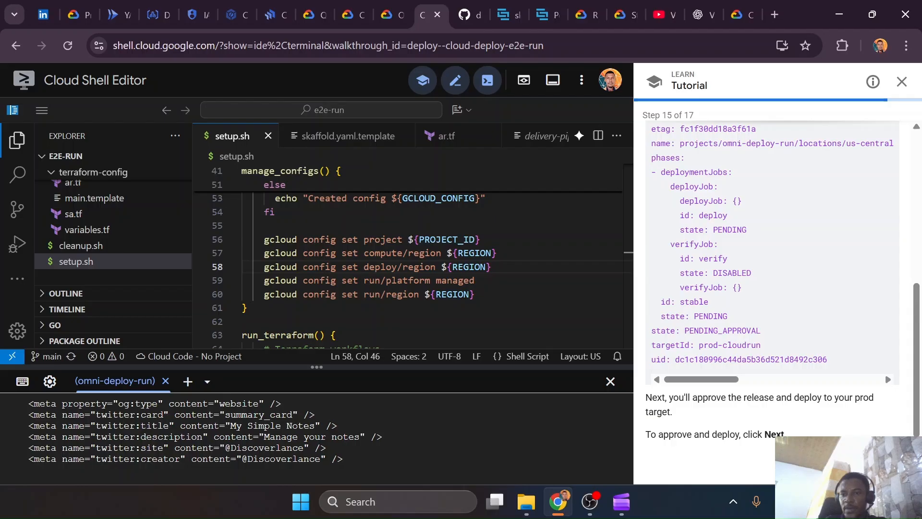
left_click(894, 466)
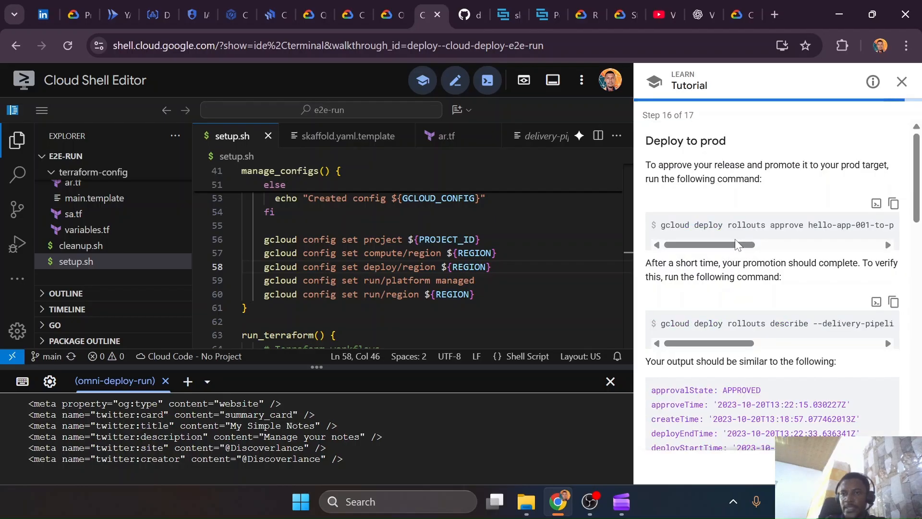
left_click_drag(753, 250, 854, 218)
left_click(384, 15)
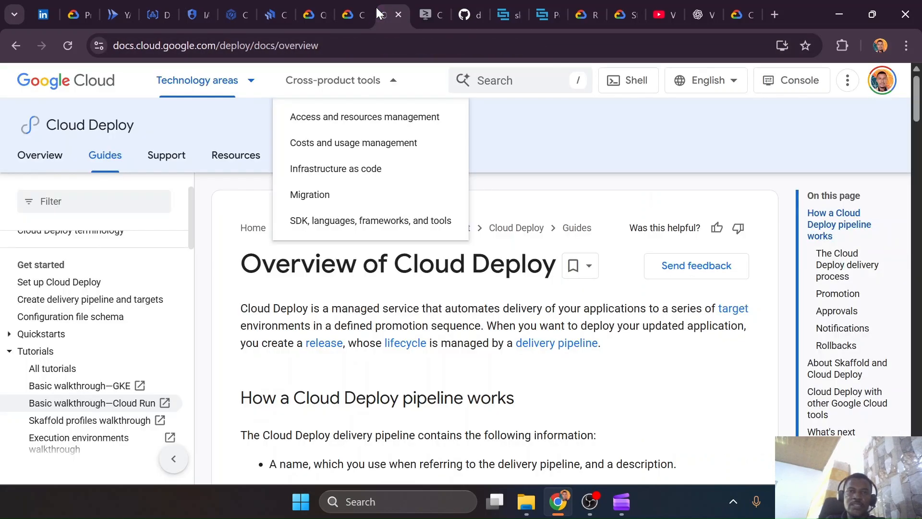
Return to Cloud Deploy, reopen the approval page from release my-sample-notes-001 and approve the rollout my-sample-notes-001-to-prod-cloudrun-0001
left_click(283, 15)
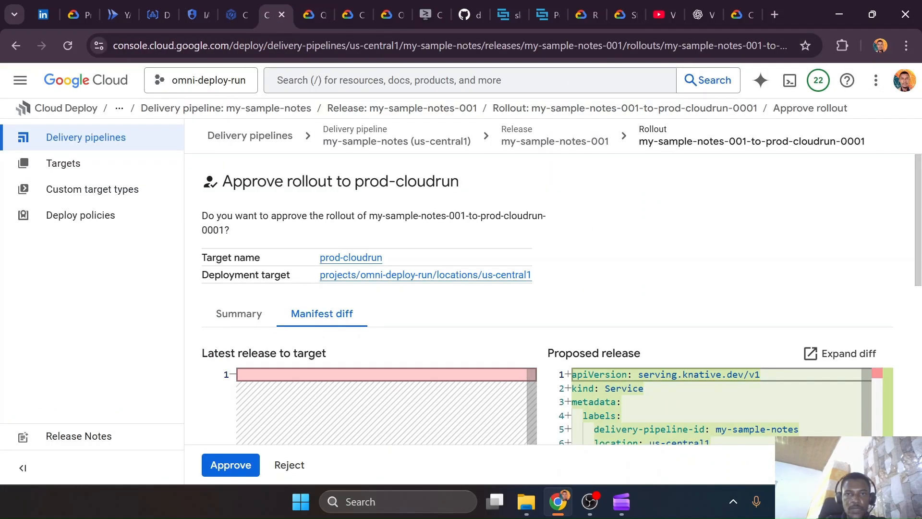
left_click_drag(369, 215, 219, 230)
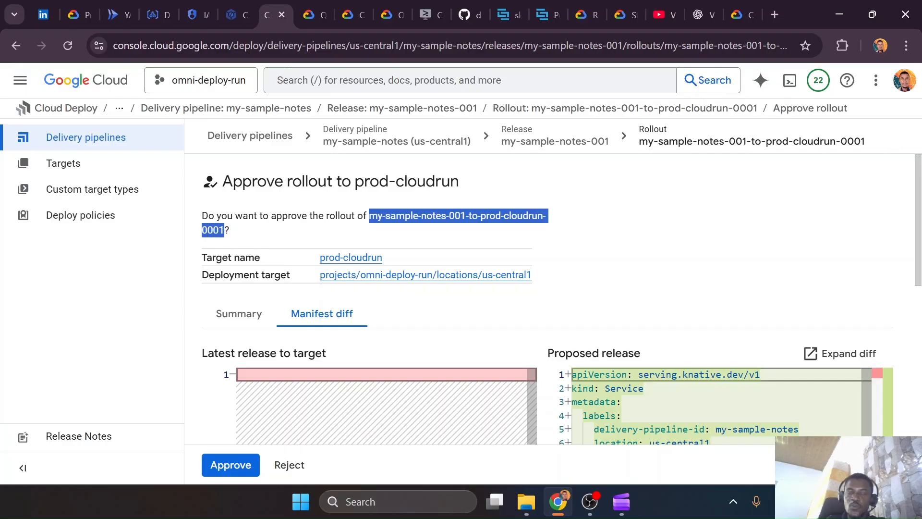
left_click(572, 134)
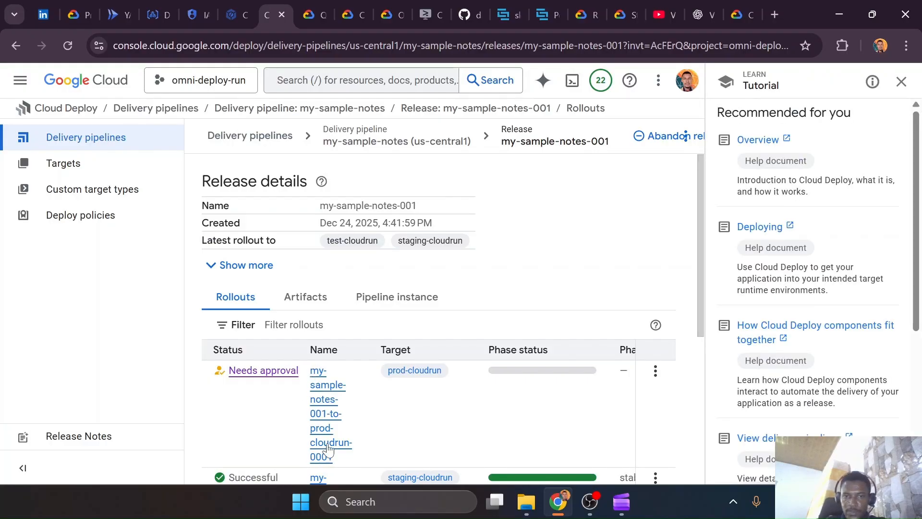
left_click(263, 372)
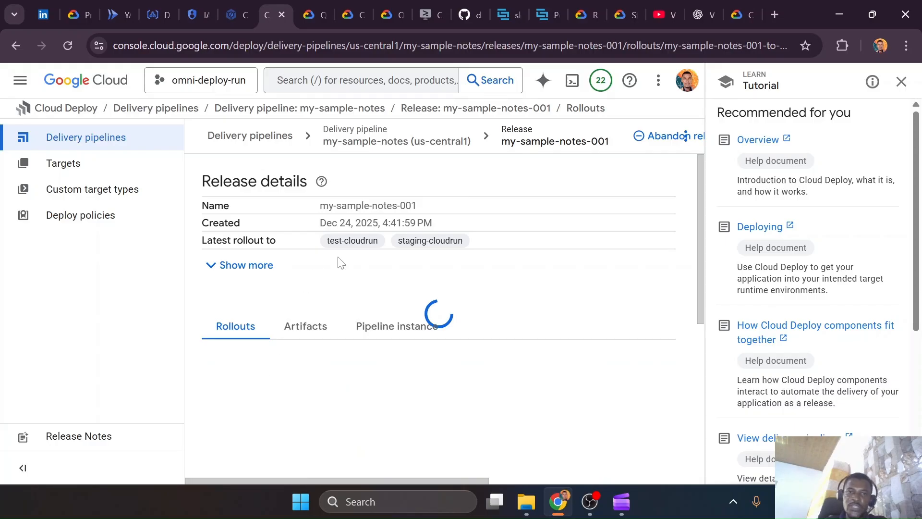
left_click(240, 461)
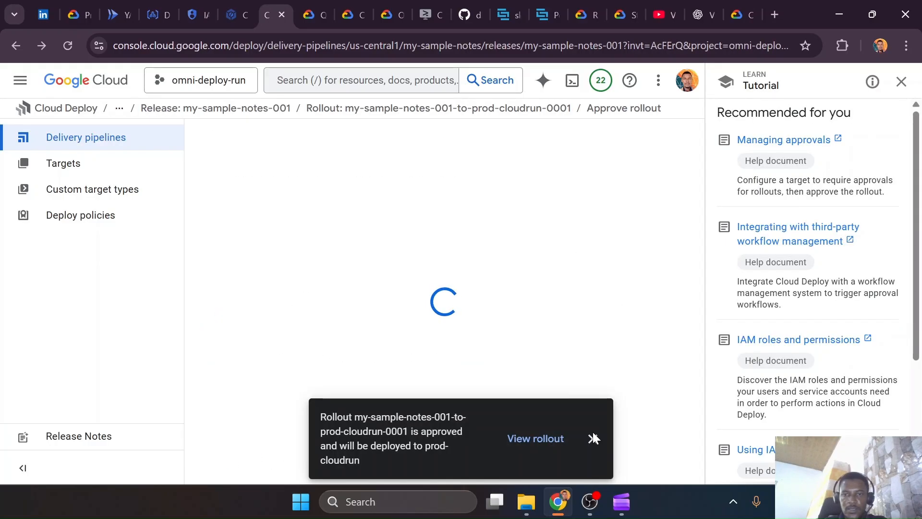
left_click(593, 438)
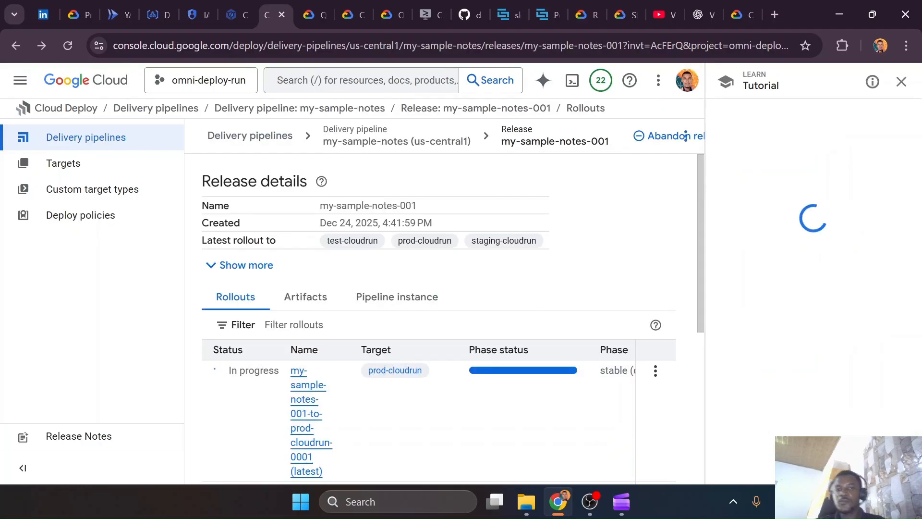
Open the my-sample-notes delivery pipeline view to check its rollout stages and pending approvals
left_click(901, 81)
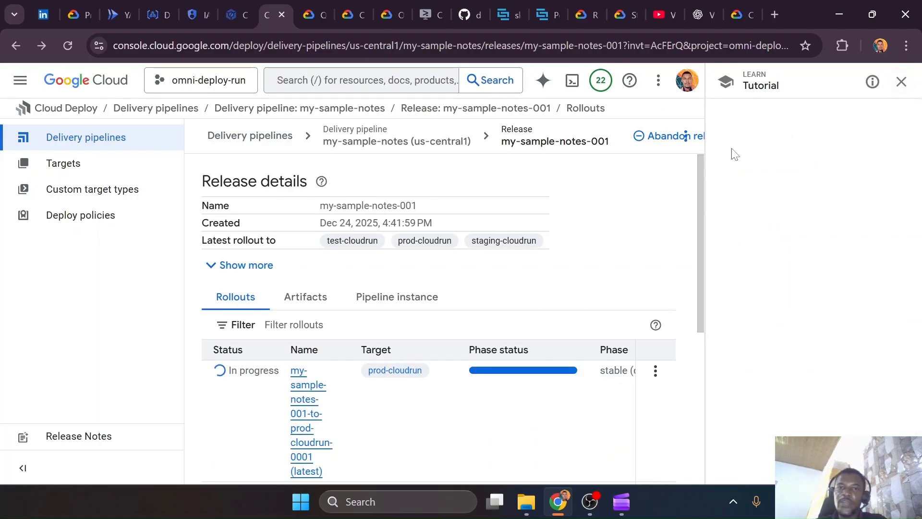
left_click(404, 141)
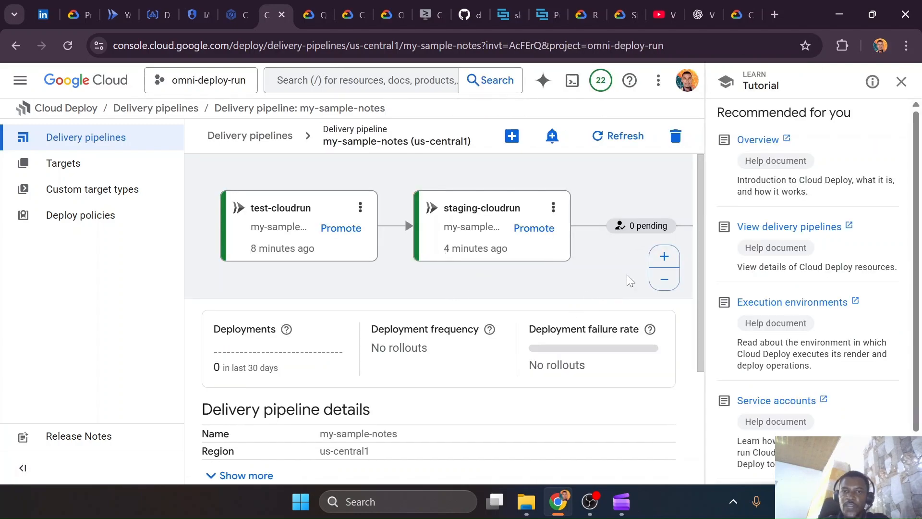
Show all stages of the my-sample-notes delivery pipeline and check the prod-cloudrun rollout
left_click(664, 279)
left_click(665, 280)
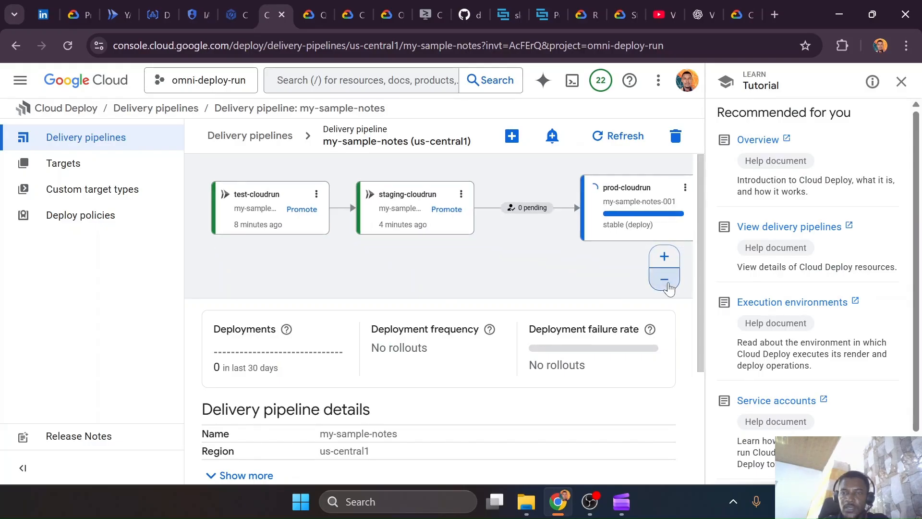
left_click(665, 281)
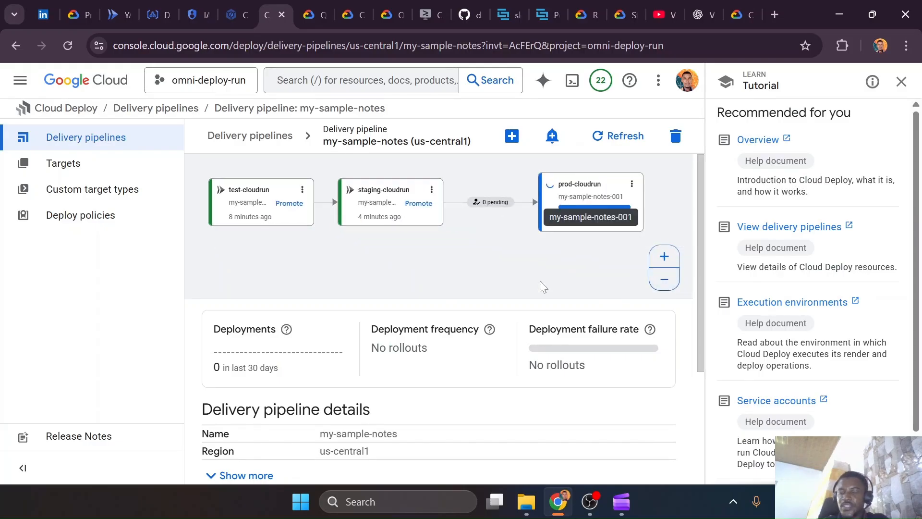
Switch to VS Code, recall the last terminal command, and undo the stray gcloud promote line inserted in notes-app-test.yaml
key("ctrl+super+Right")
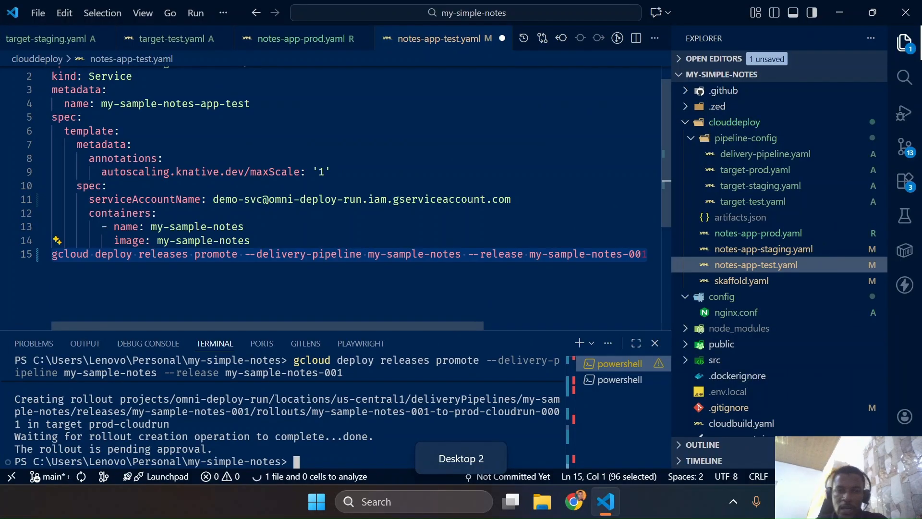
key("Up")
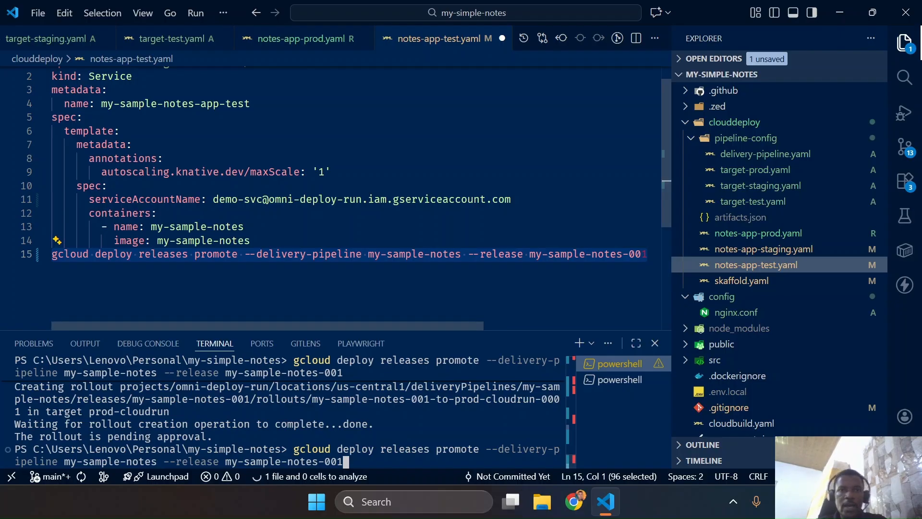
left_click(386, 199)
key("ctrl+z")
key("ctrl+z")
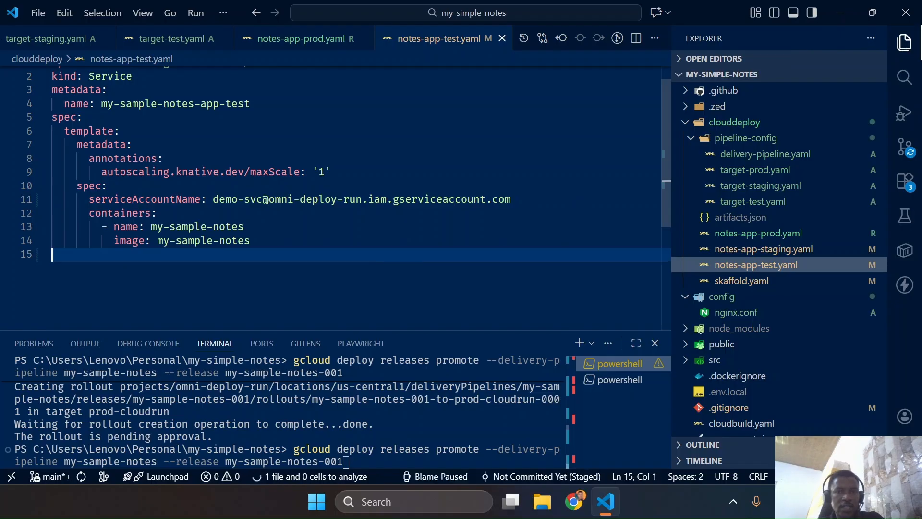
Back in Chrome, search the Cloud Run YAML reference page for "authen" and clear the search text
key("ctrl+super+Left")
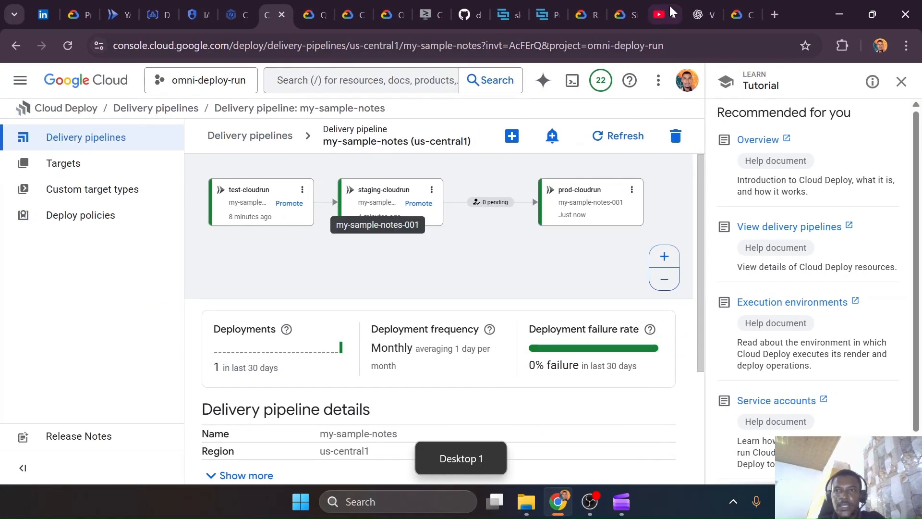
left_click(735, 15)
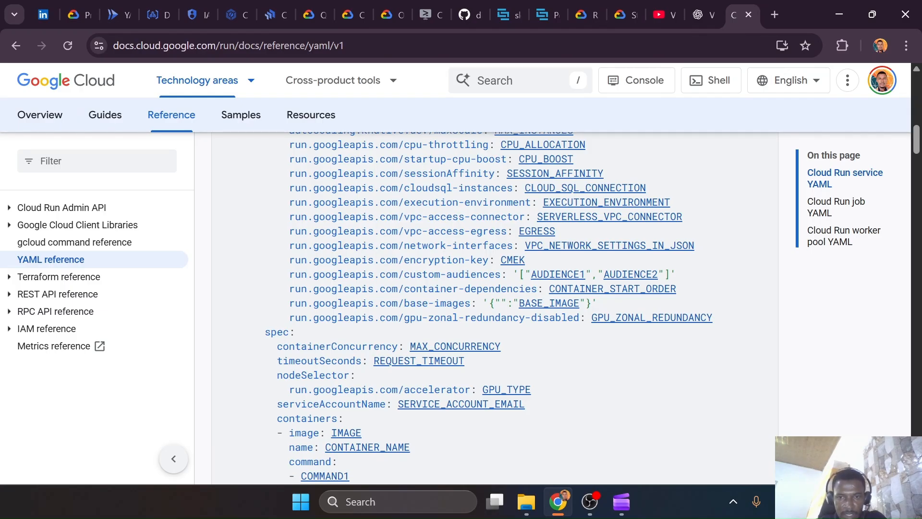
key("ctrl+f")
type("authen")
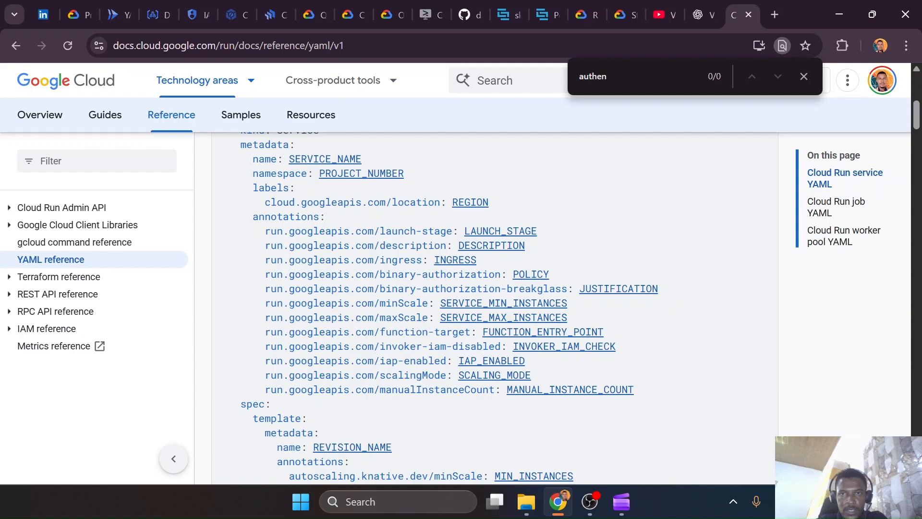
key("ctrl+a")
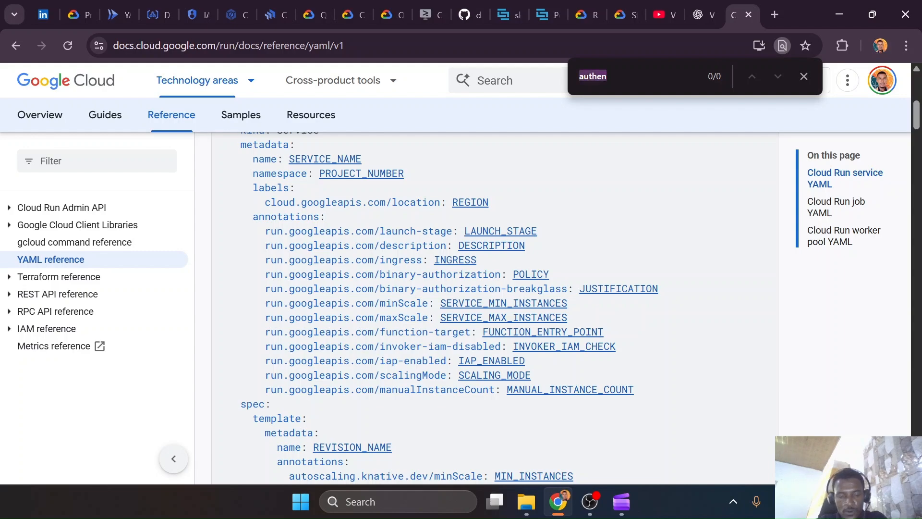
key("BackSpace")
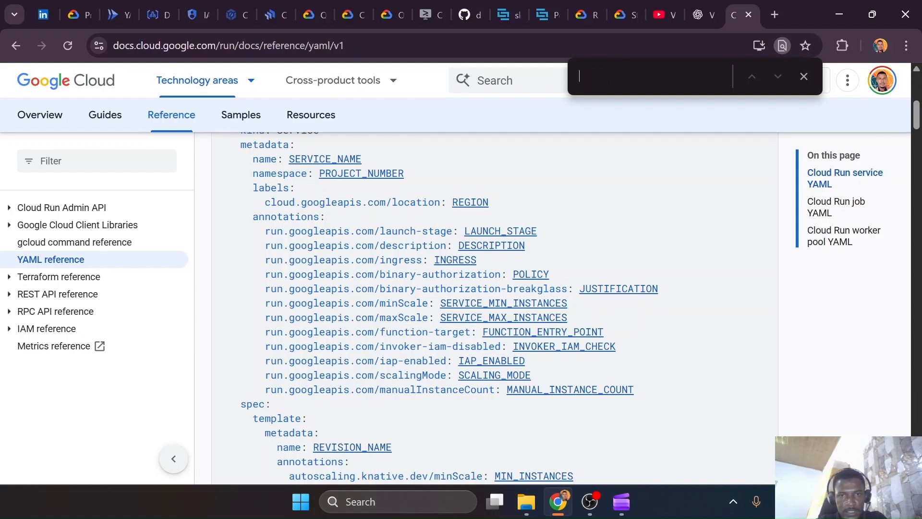
Open the INGRESS annotation's documentation and read the YAML and gcloud instructions for setting ingress, including the allowed values
left_click(466, 265)
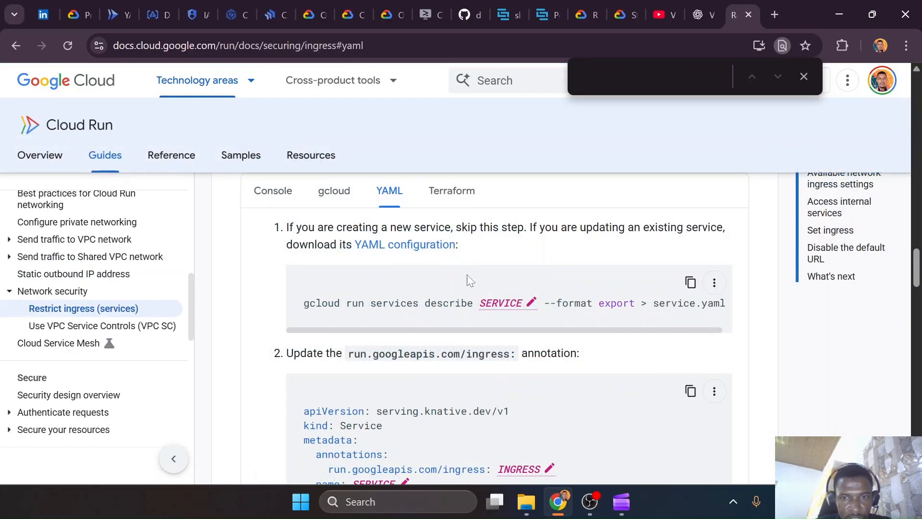
scroll(457, 329, "down", 5)
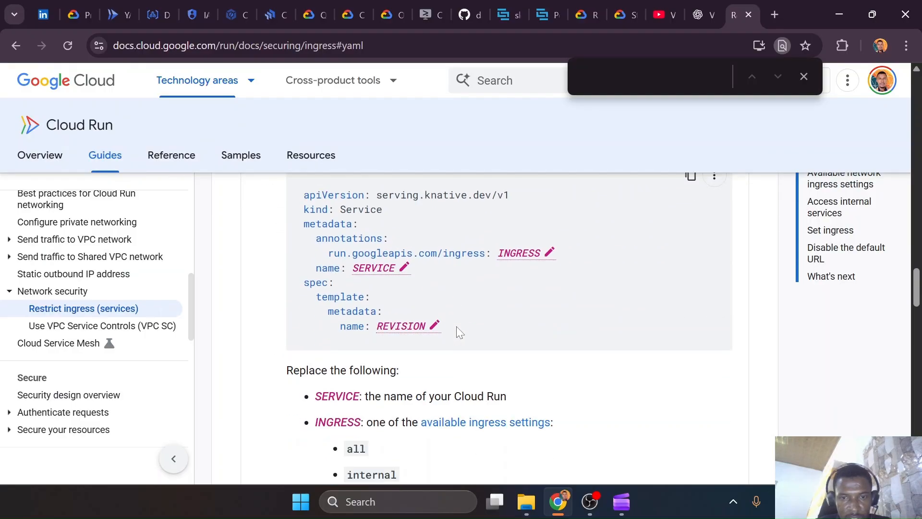
scroll(470, 362, "down", 3)
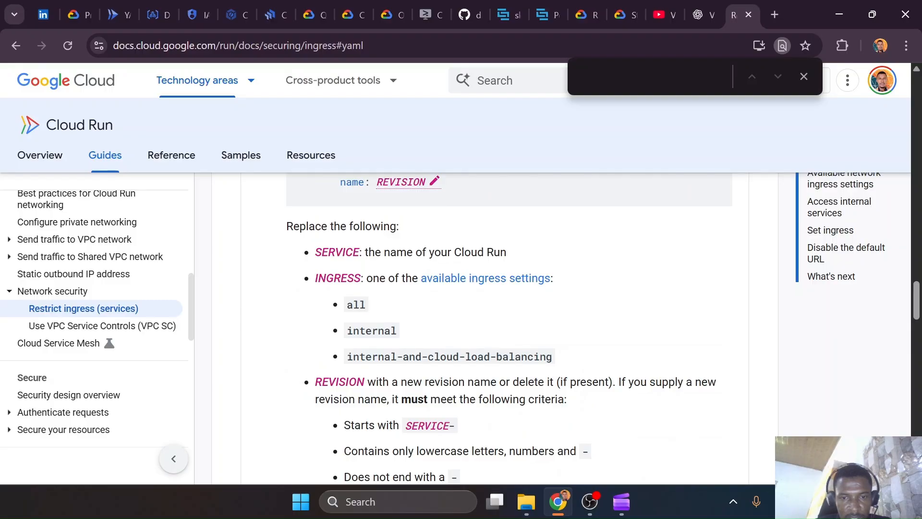
double_click(358, 305)
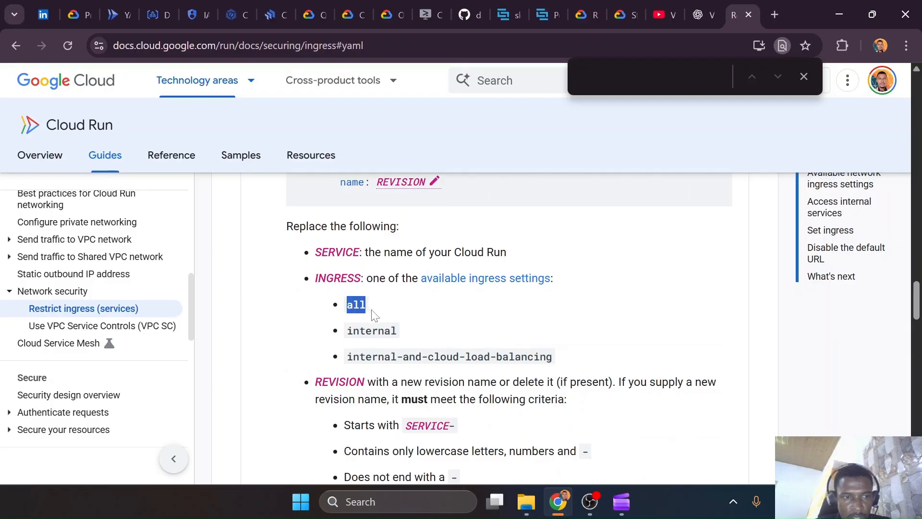
scroll(374, 314, "up", 10)
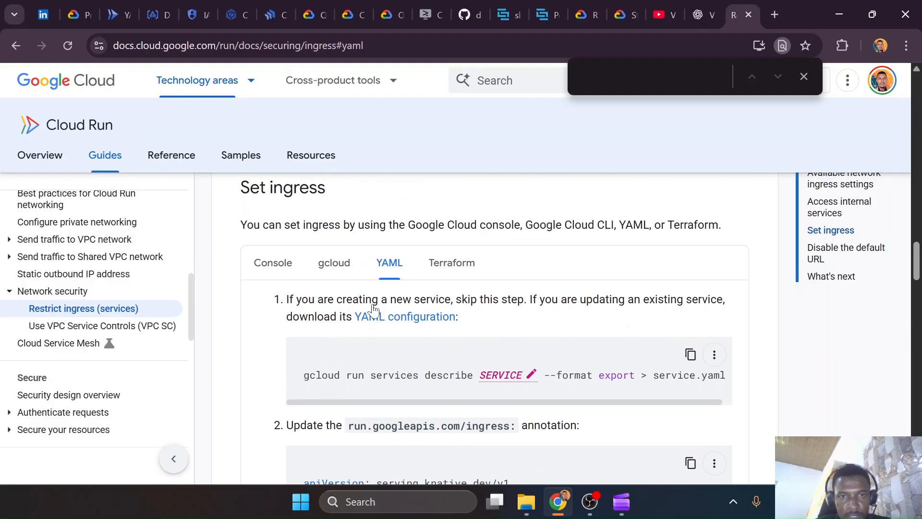
left_click(335, 275)
scroll(447, 320, "down", 2)
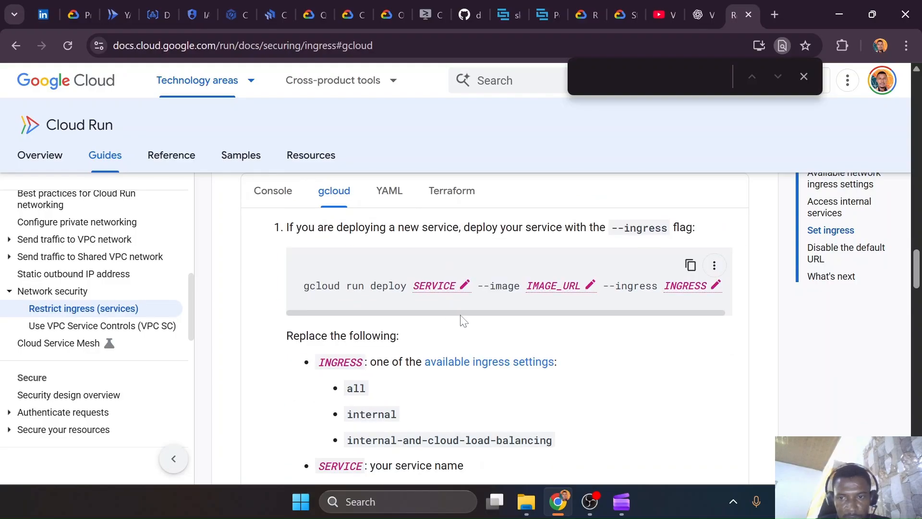
left_click_drag(470, 315, 487, 316)
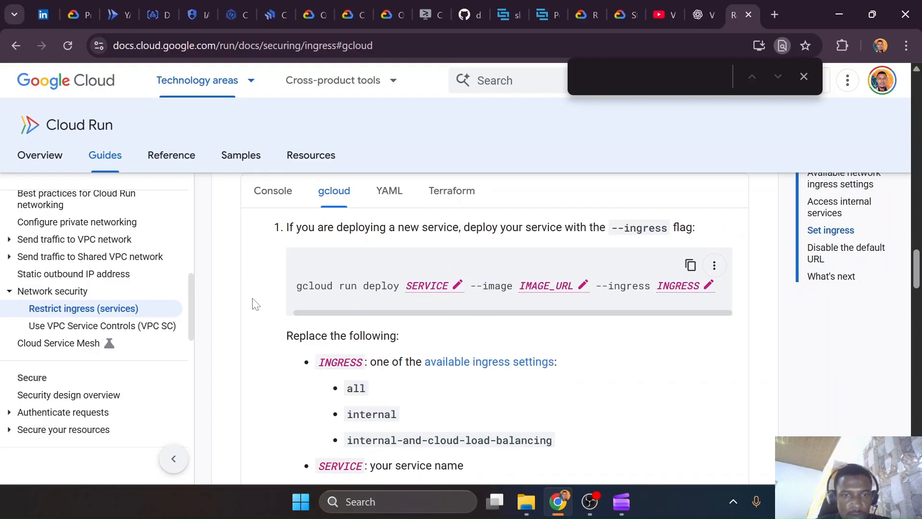
scroll(277, 281, "up", 6)
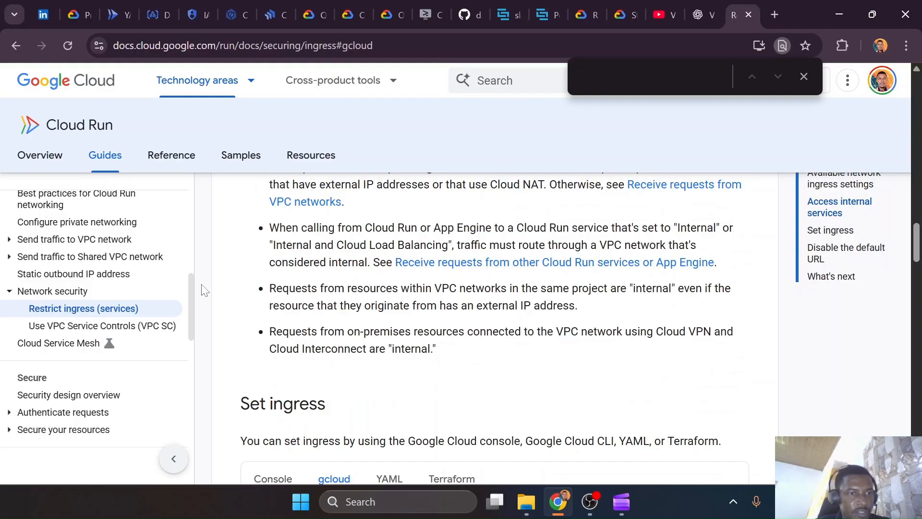
Return to the Cloud Run YAML reference and read the service template's annotations and spec fields
left_click(21, 48)
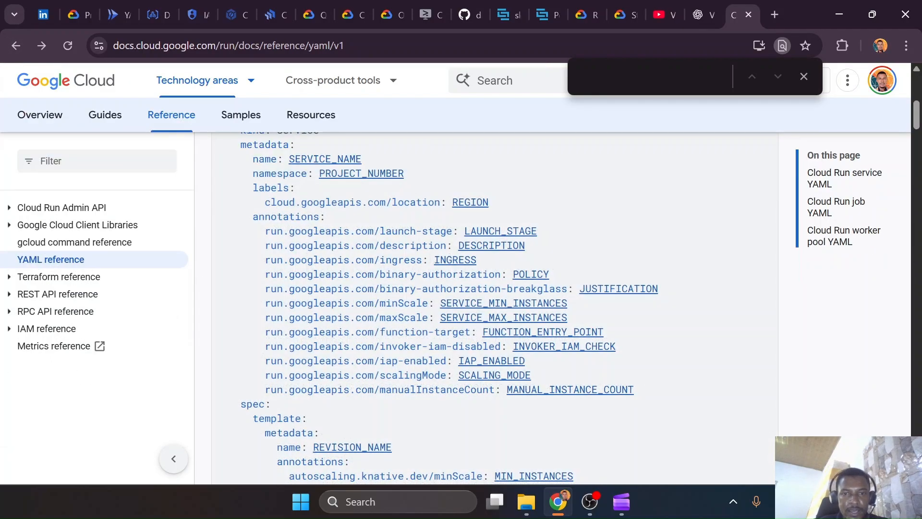
scroll(461, 307, "down", 1)
scroll(494, 307, "down", 3)
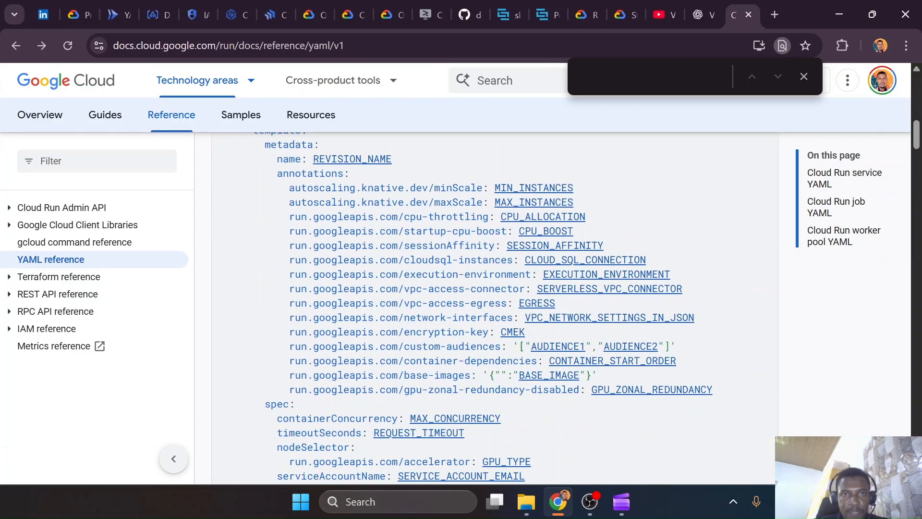
Open the YAML of the Cloud Run service my-sample-notes-app-staging and review notes-app-test.yaml in VS Code for comparison
left_click(117, 14)
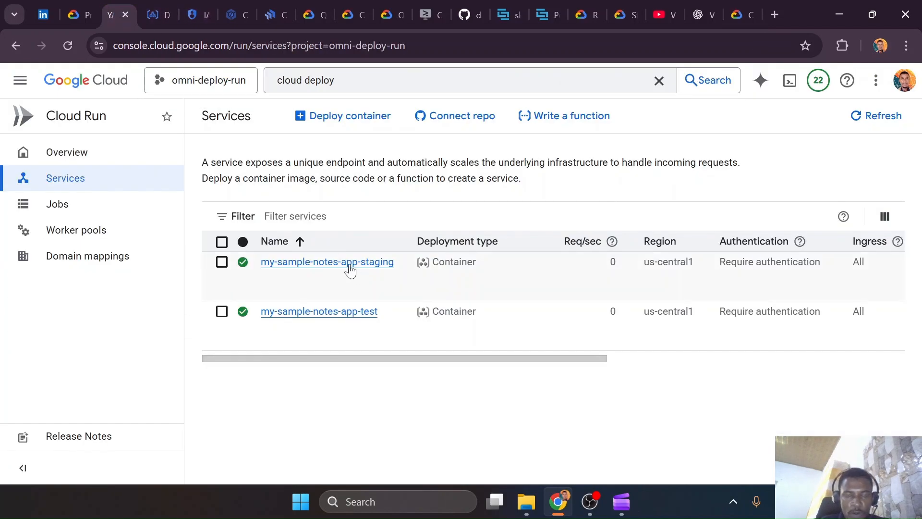
left_click(348, 264)
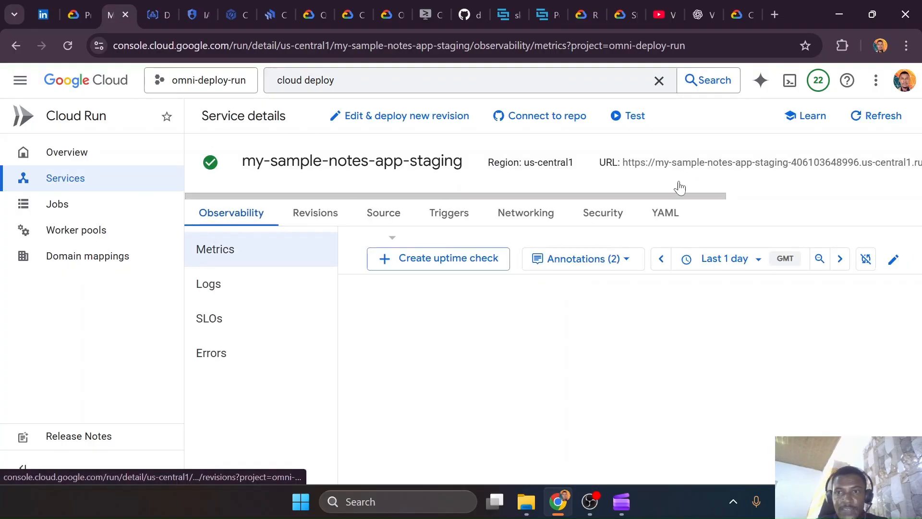
left_click(667, 217)
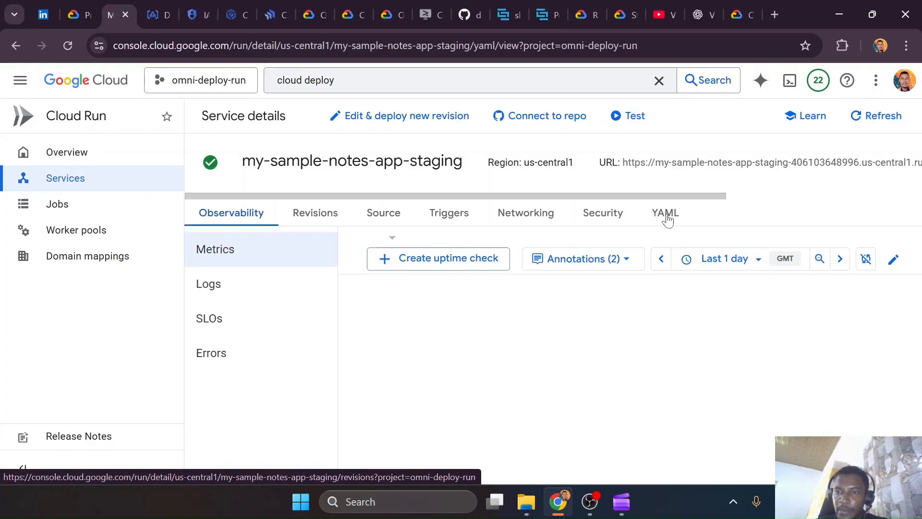
key("ctrl+super+Right")
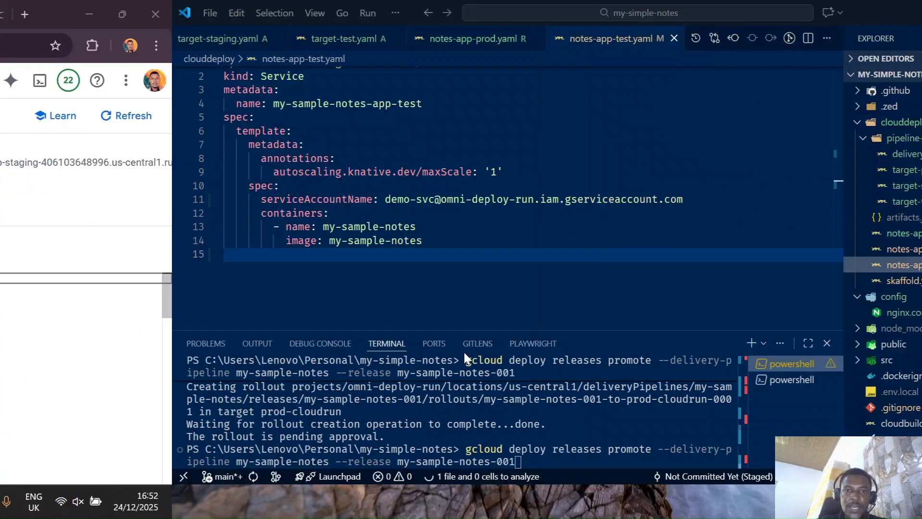
scroll(284, 176, "up", 1)
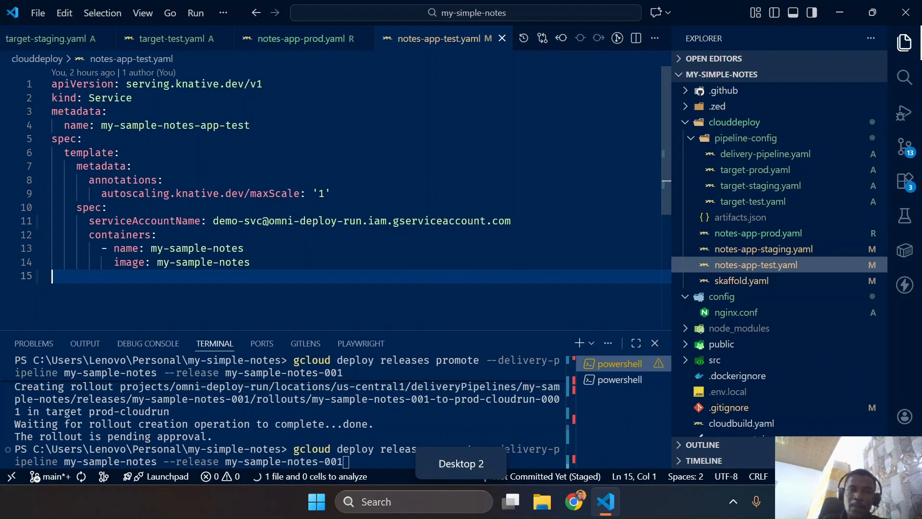
key("ctrl+super+Left")
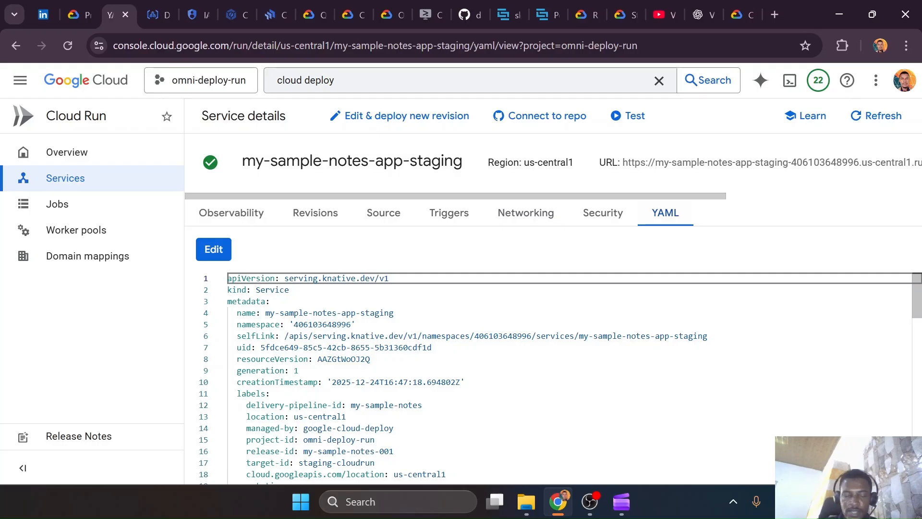
Examine the my-sample-notes-app-staging service YAML from its labels and ingress annotations through the container spec to the traffic and URL entries
scroll(552, 374, "down", 2)
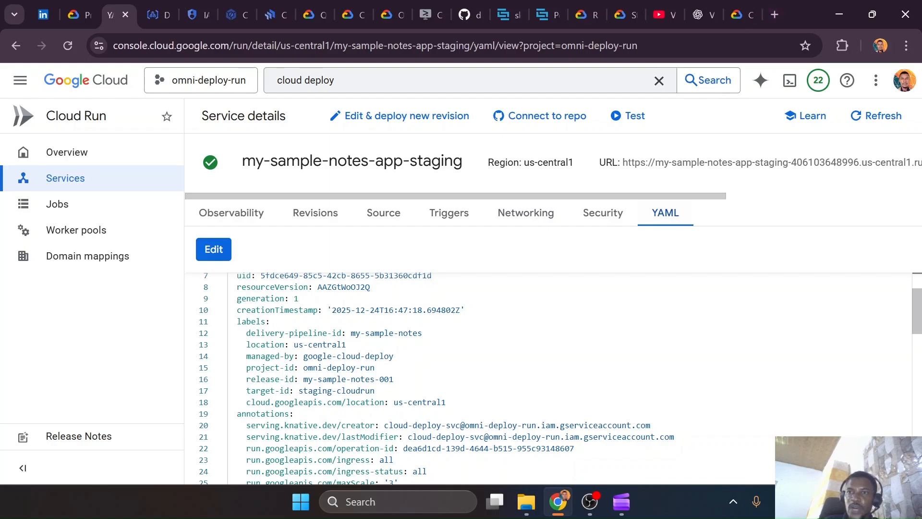
left_click(758, 7)
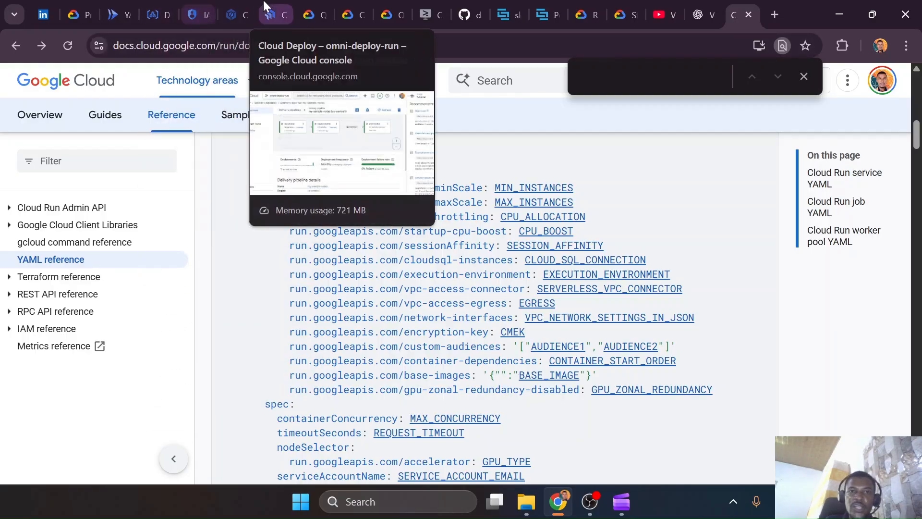
left_click(117, 15)
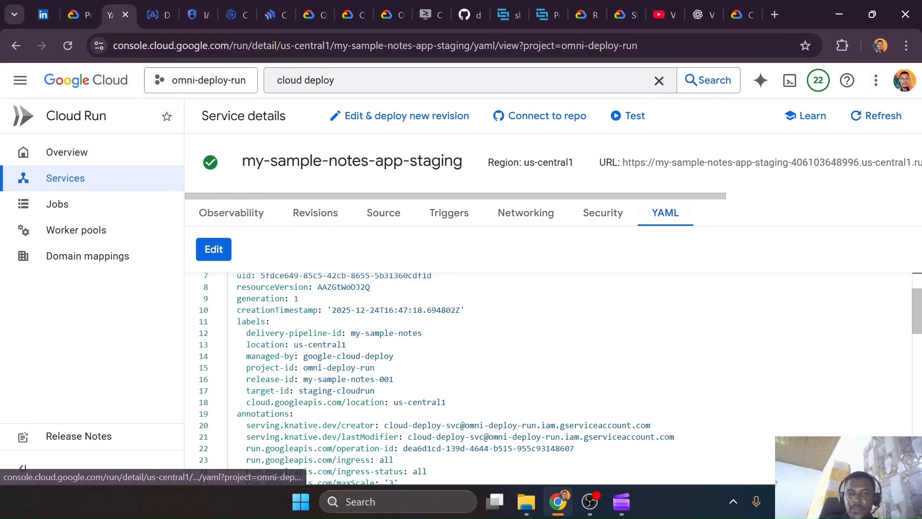
scroll(552, 379, "down", 3)
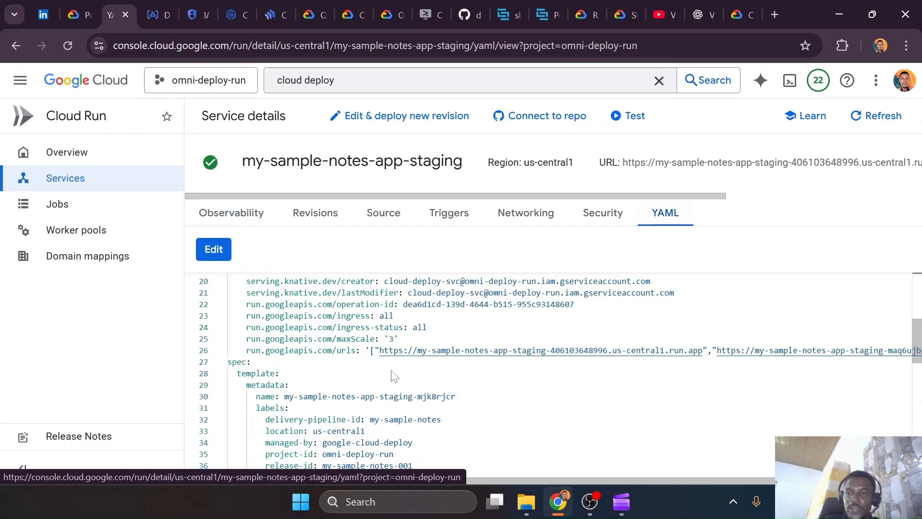
key("ctrl+super+Right")
key("ctrl+super+Left")
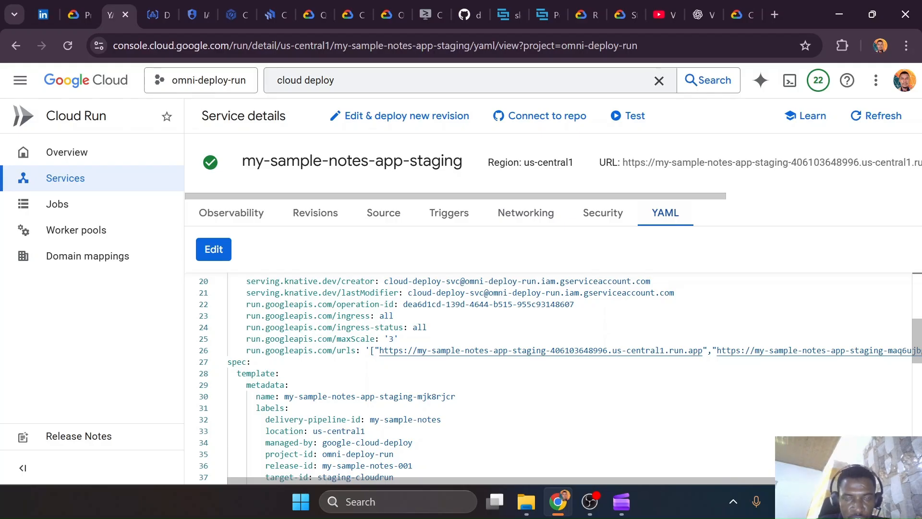
scroll(553, 379, "up", 1)
scroll(552, 380, "down", 3)
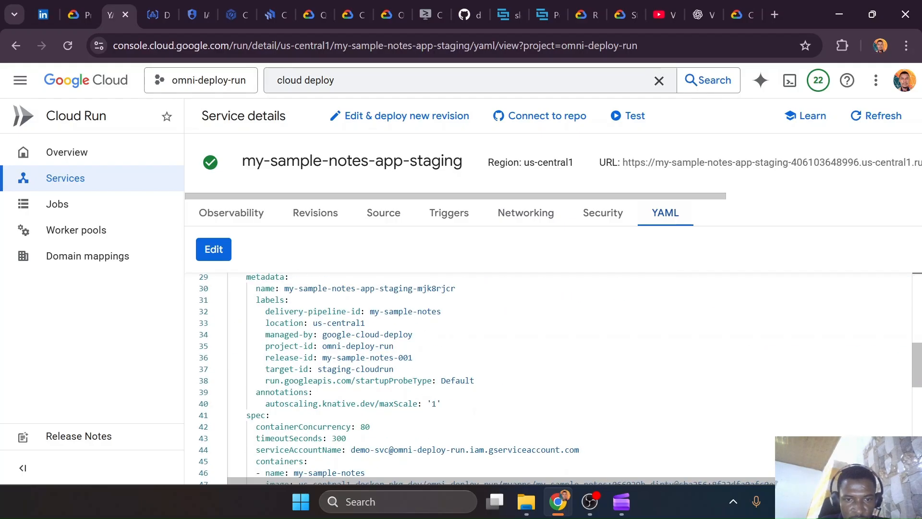
scroll(552, 379, "down", 2)
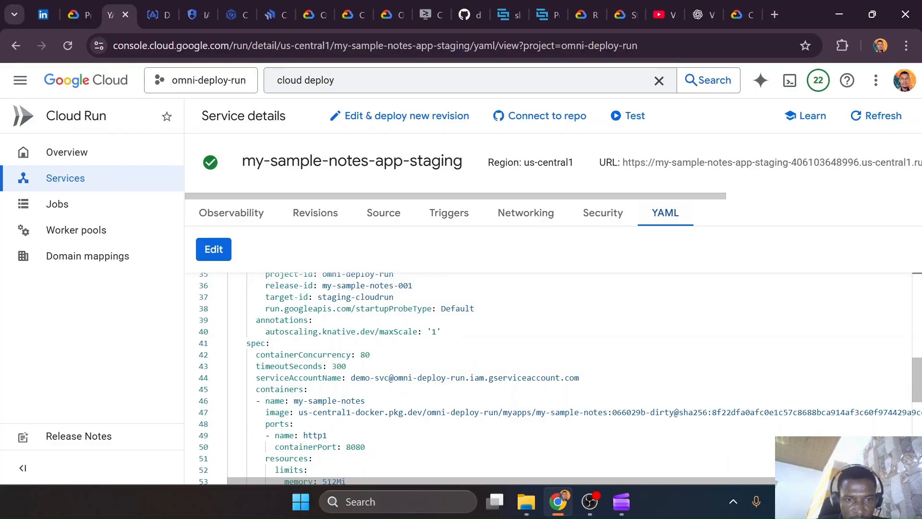
scroll(553, 380, "up", 2)
scroll(553, 379, "down", 4)
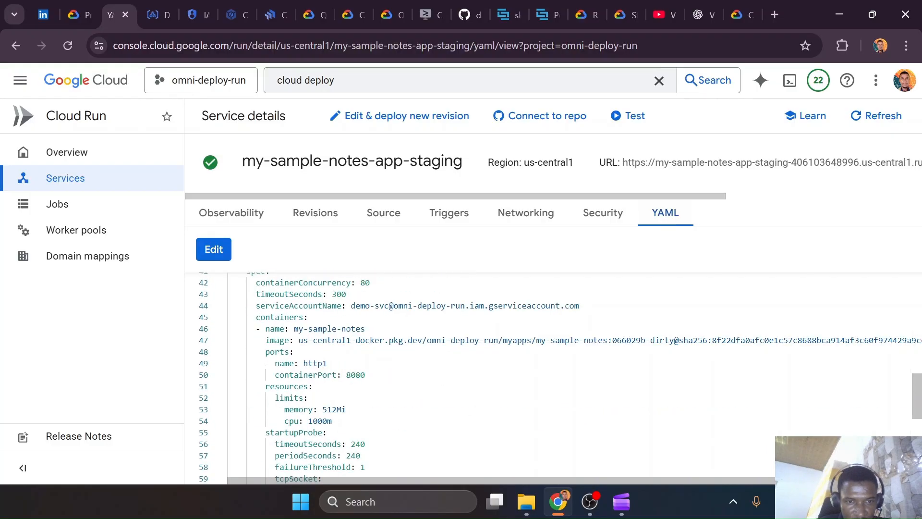
scroll(553, 379, "down", 9)
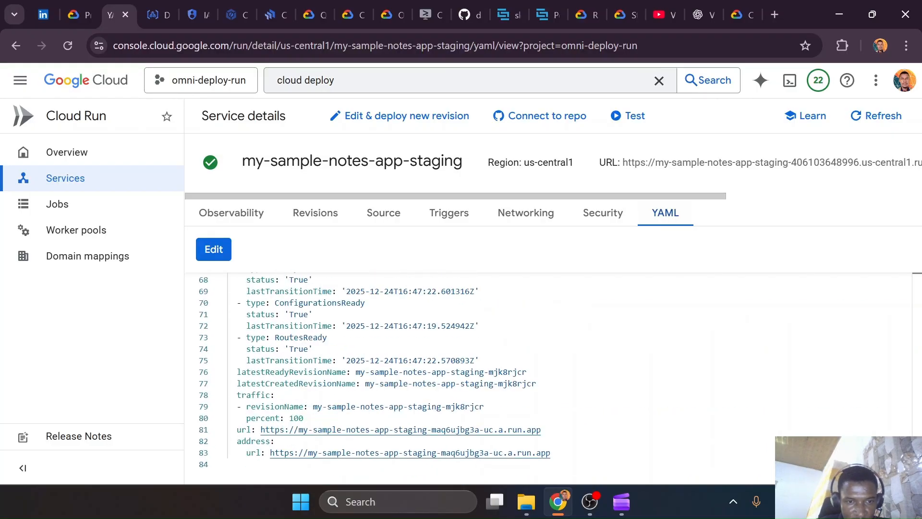
Review the my-sample-notes-app-staging YAML from the traffic and URL entries back up to the revision template's labels
scroll(552, 379, "up", 5)
scroll(552, 379, "down", 5)
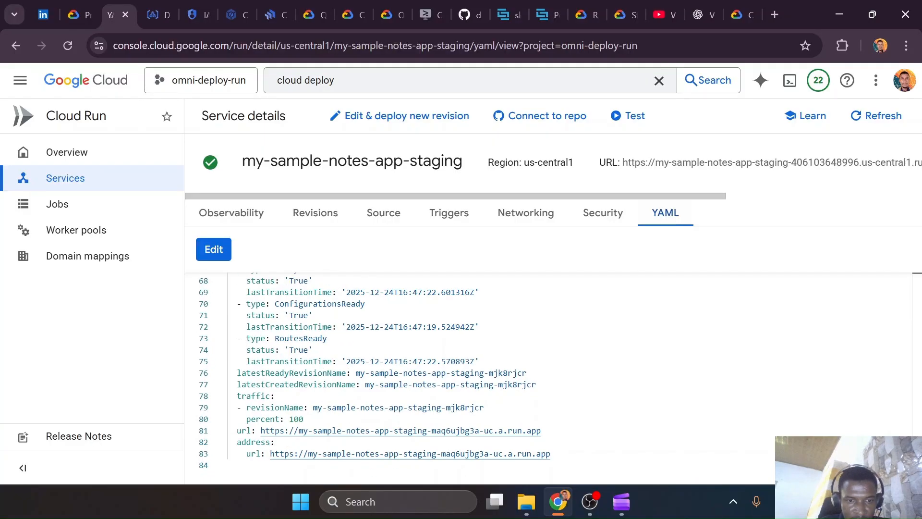
scroll(553, 379, "up", 7)
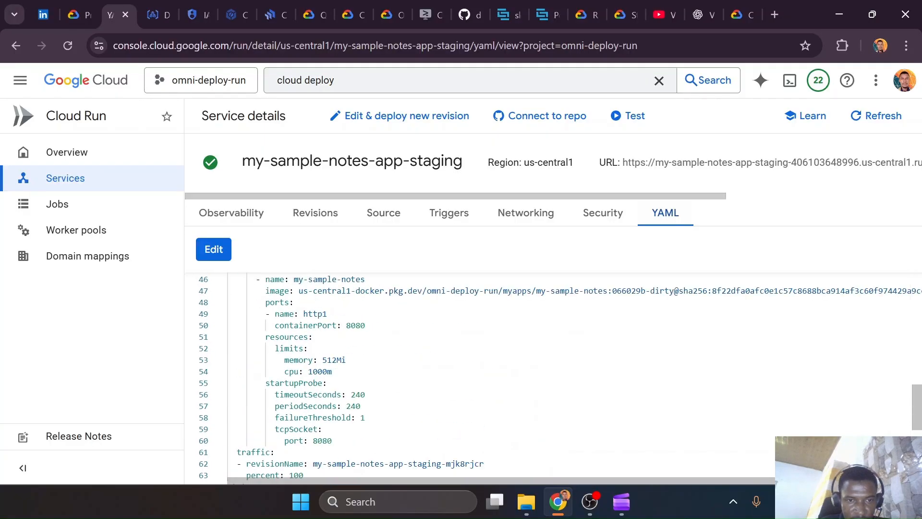
scroll(552, 379, "up", 2)
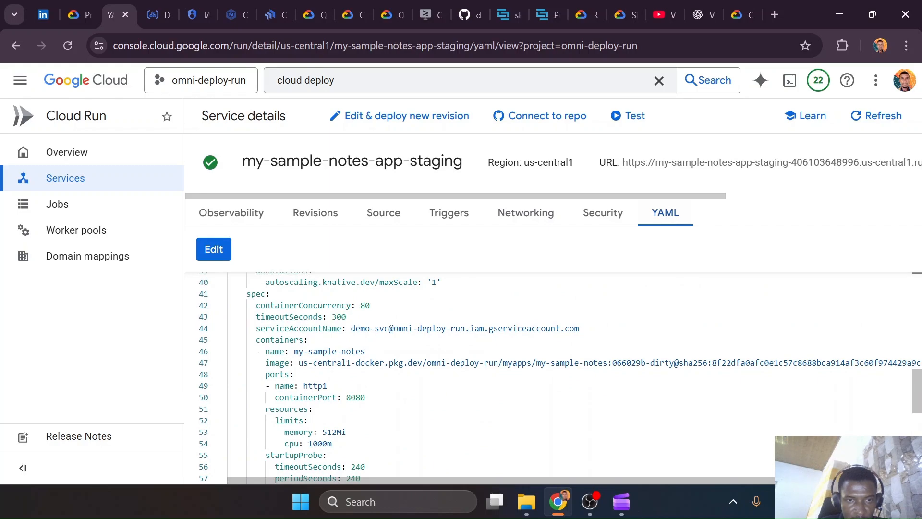
scroll(579, 288, "up", 3)
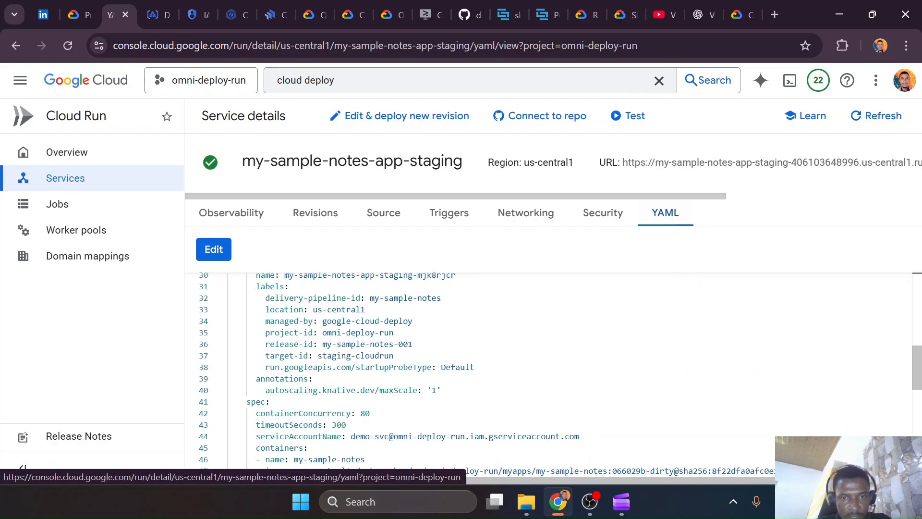
Return to the Cloud Run YAML reference and search the page for "authen", then close the search
left_click(716, 5)
left_click(725, 2)
left_click(704, 4)
left_click(711, 13)
type("authen")
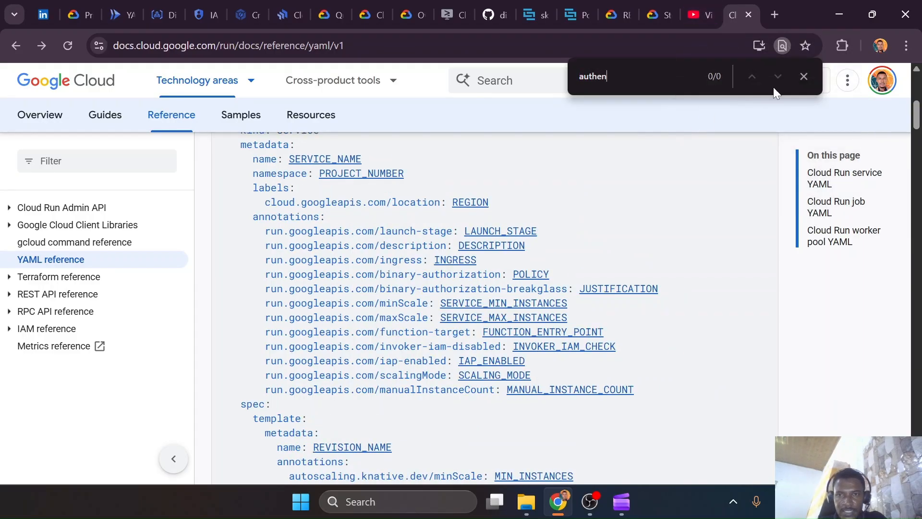
left_click(809, 76)
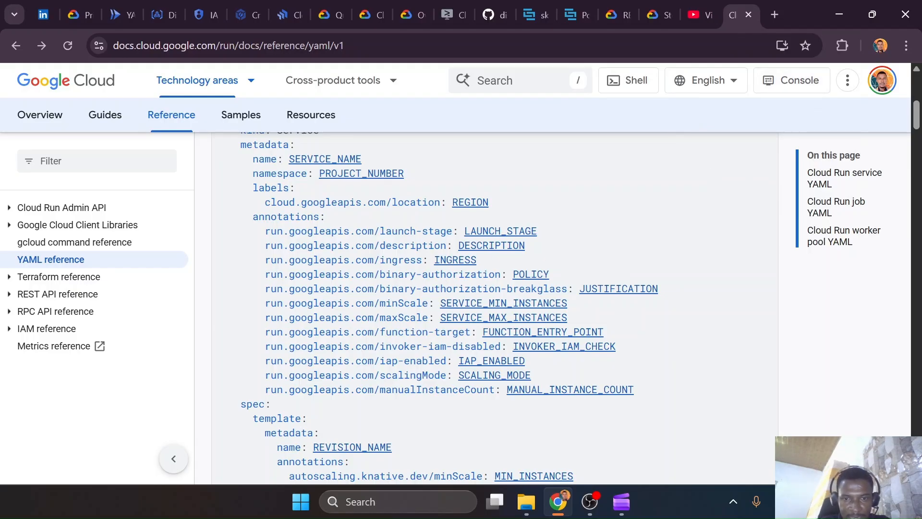
Open the INVOKER_IAM_CHECK documentation, skim its roles and add-principals sections, and go back to the YAML reference
left_click(547, 347)
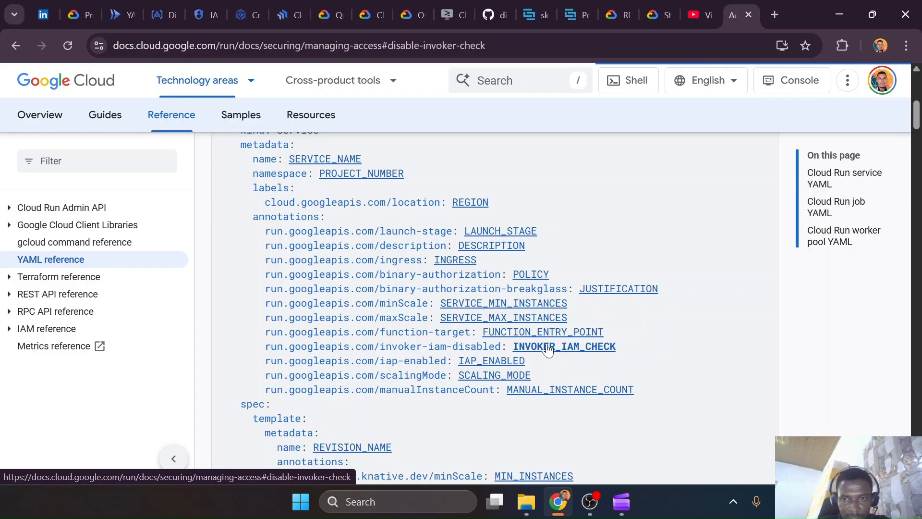
scroll(408, 346, "down", 7)
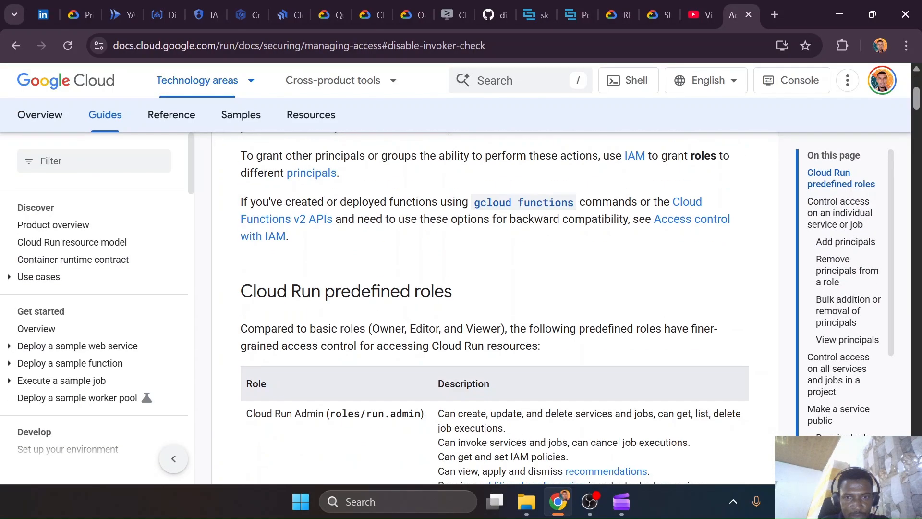
scroll(407, 344, "down", 8)
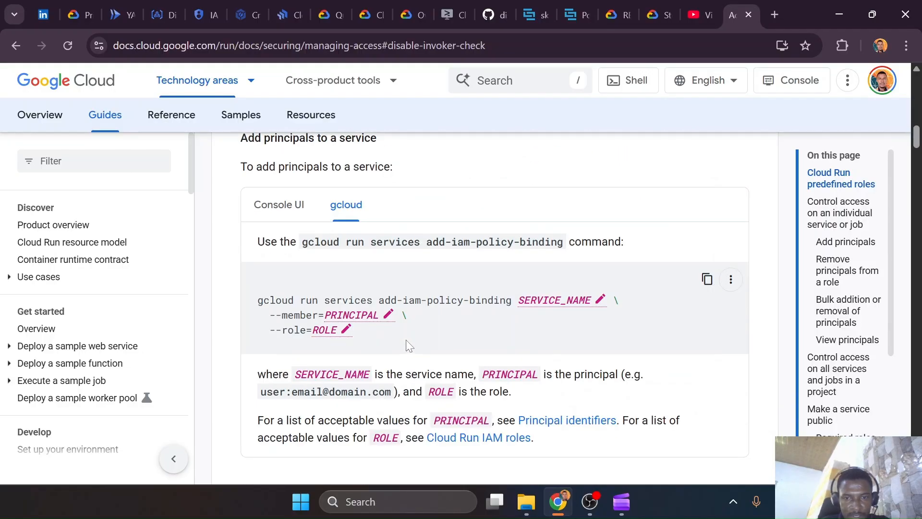
scroll(406, 341, "down", 6)
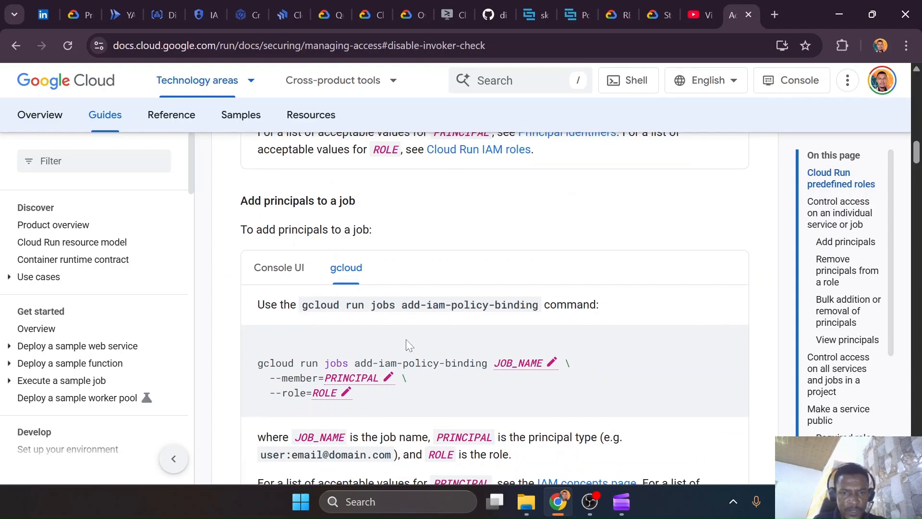
scroll(3, 283, "down", 10)
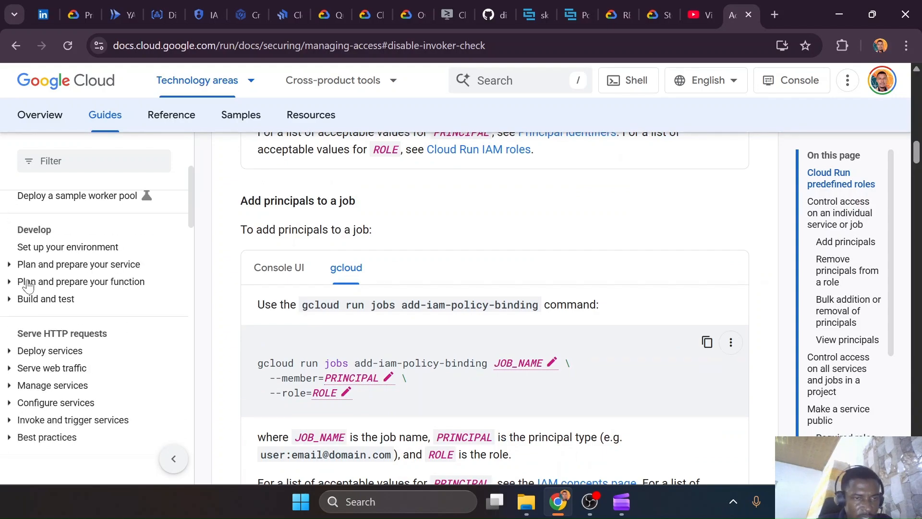
left_click(13, 41)
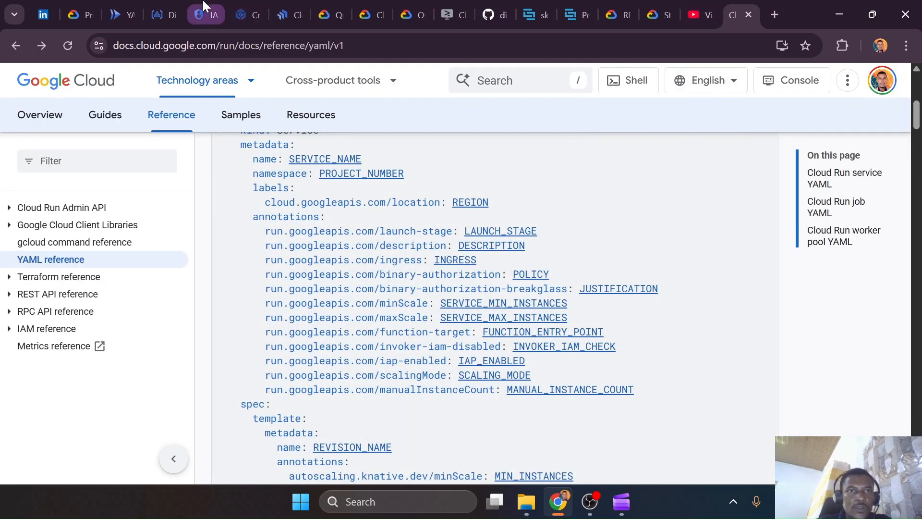
Return to the my-sample-notes-app-staging service YAML and review its template labels and annotations
left_click(207, 13)
left_click(123, 14)
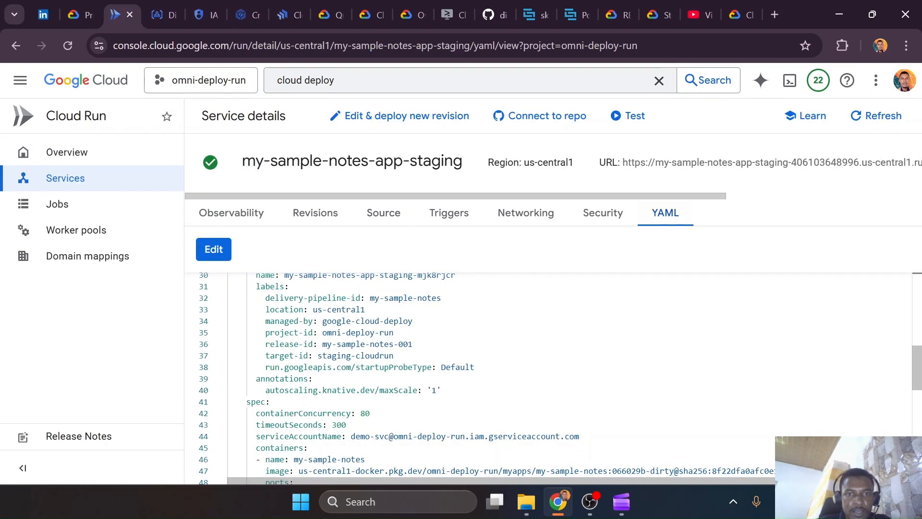
scroll(528, 375, "down", 3)
scroll(528, 374, "up", 2)
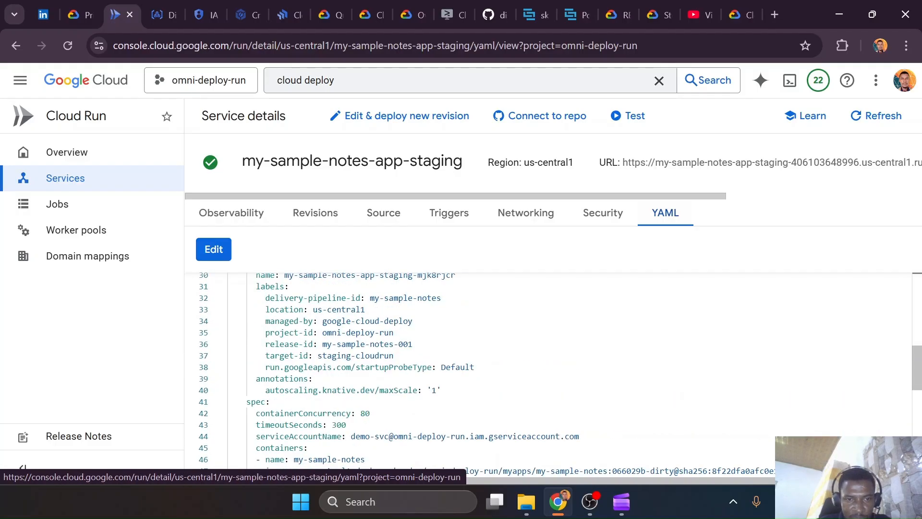
Open the new-revision form for my-sample-notes-app-staging, review its container and networking settings, and leave without deploying
left_click(423, 117)
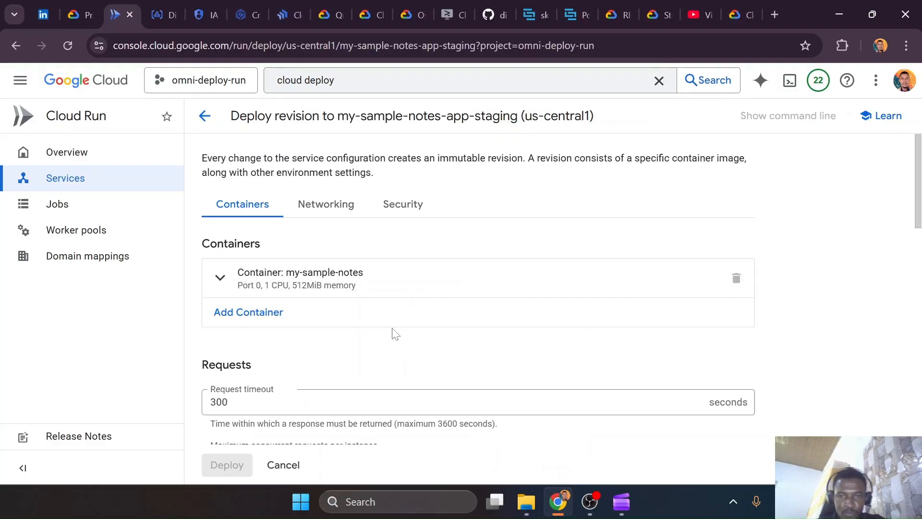
scroll(244, 327, "down", 2)
scroll(245, 328, "down", 20)
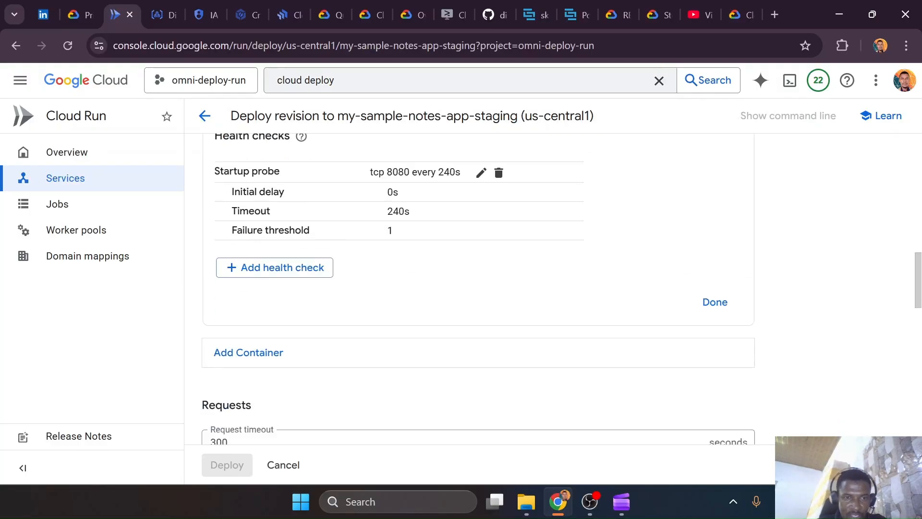
scroll(245, 327, "down", 4)
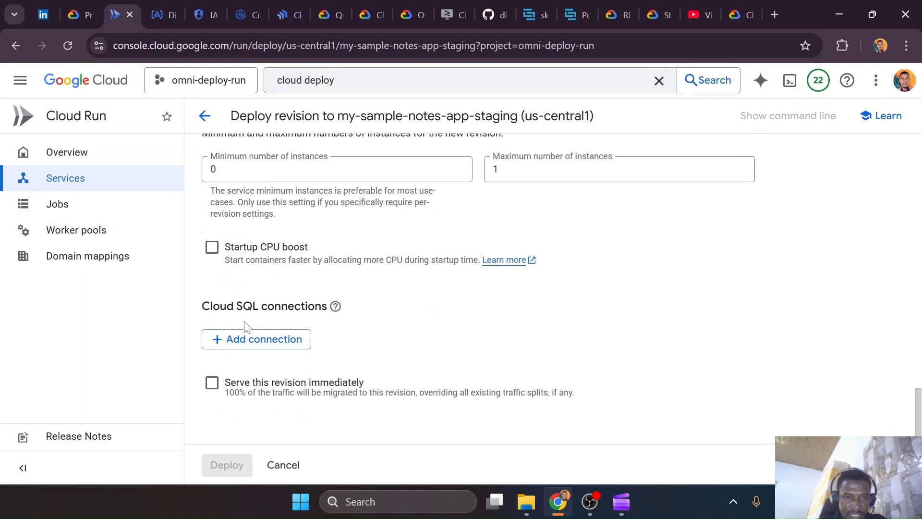
scroll(245, 328, "up", 20)
scroll(244, 328, "up", 1)
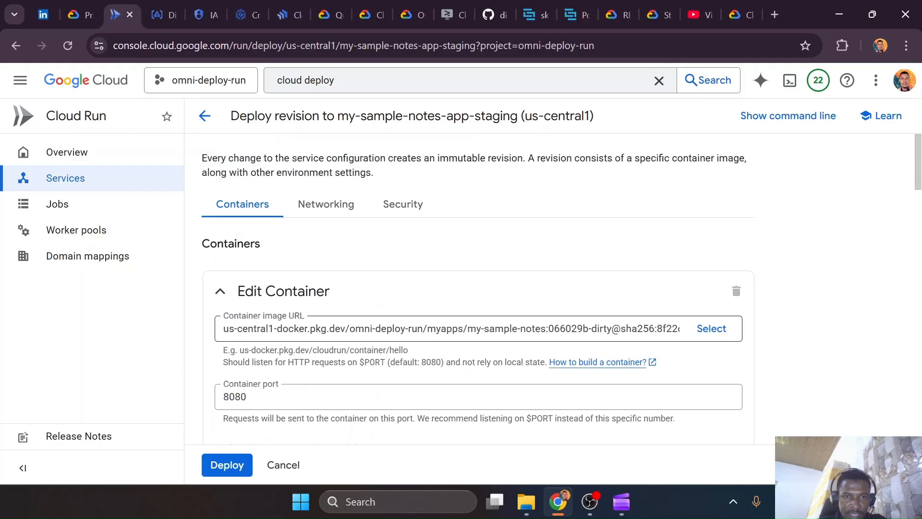
left_click(331, 205)
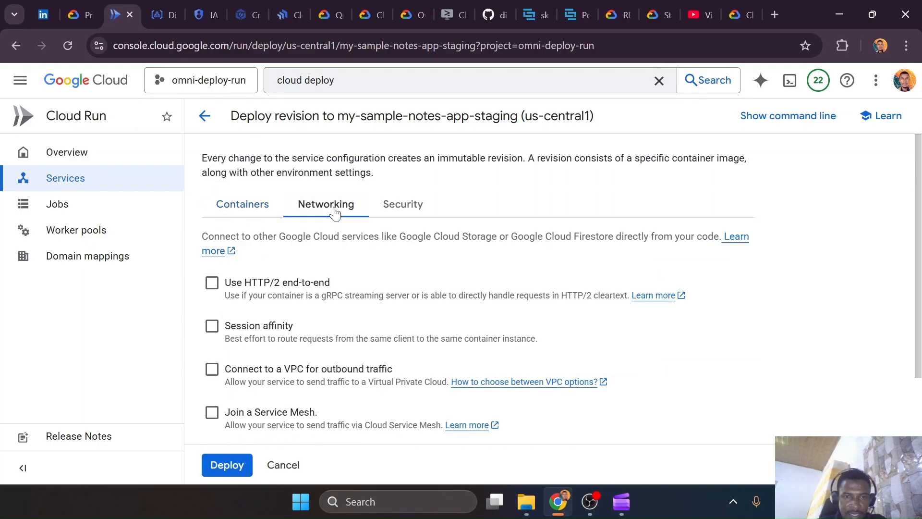
left_click(204, 116)
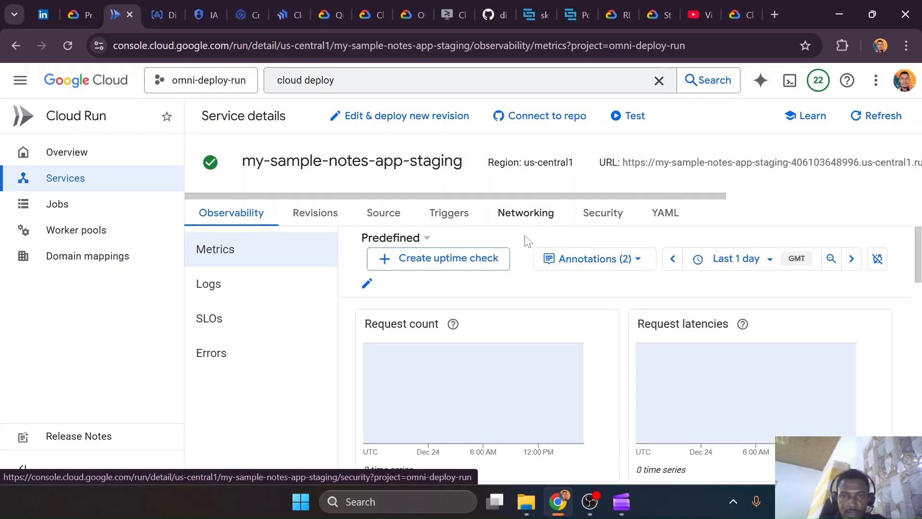
Review the ingress, endpoint, VPC and service mesh settings of my-sample-notes-app-staging
left_click(543, 217)
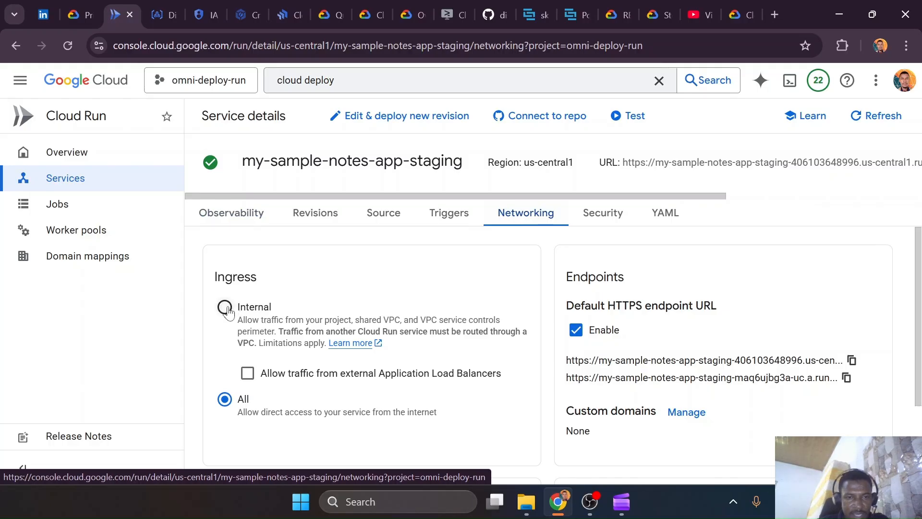
scroll(409, 413, "down", 3)
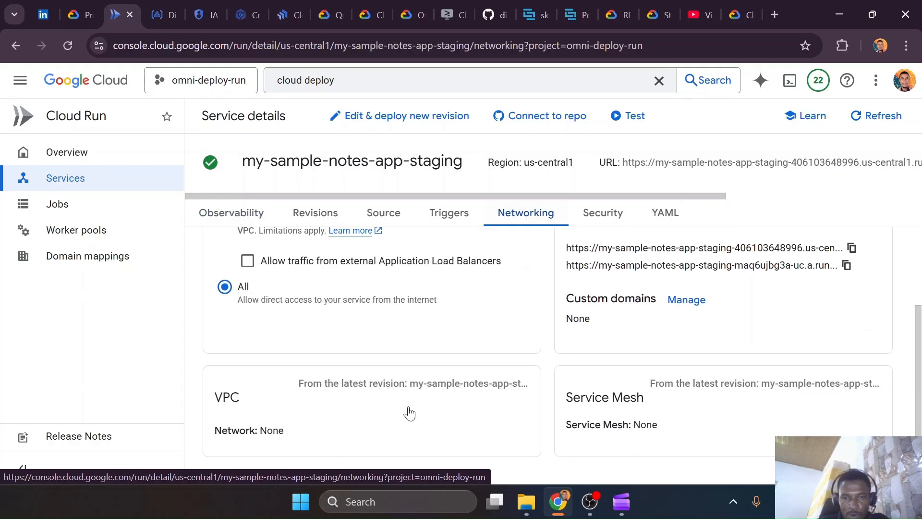
scroll(409, 413, "up", 3)
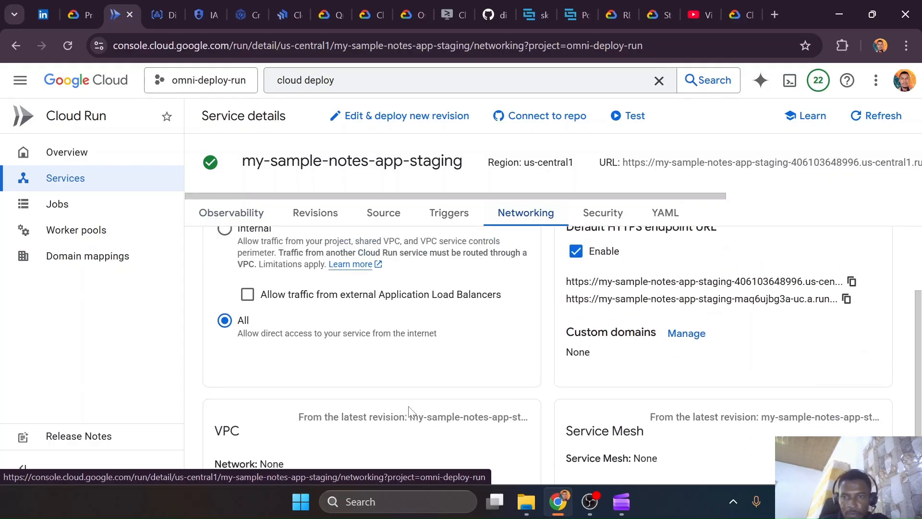
Set the authentication of my-sample-notes-app-staging to Allow public access and save, leaving the Binary Authorization policy unselected
left_click(610, 217)
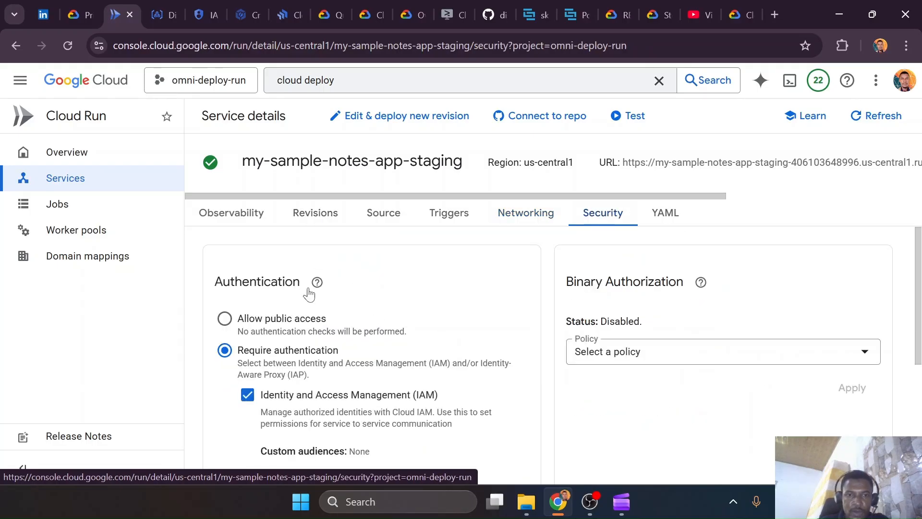
left_click(221, 317)
scroll(480, 325, "down", 1)
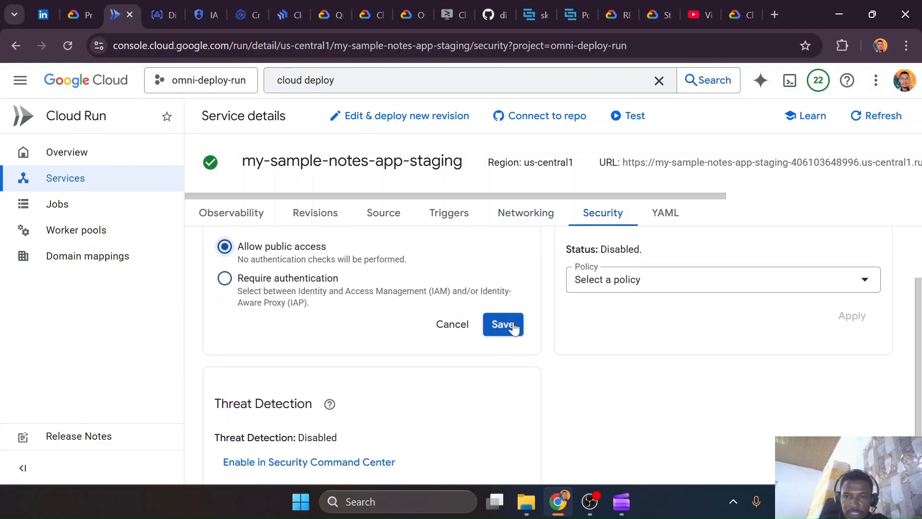
left_click(502, 324)
left_click(598, 287)
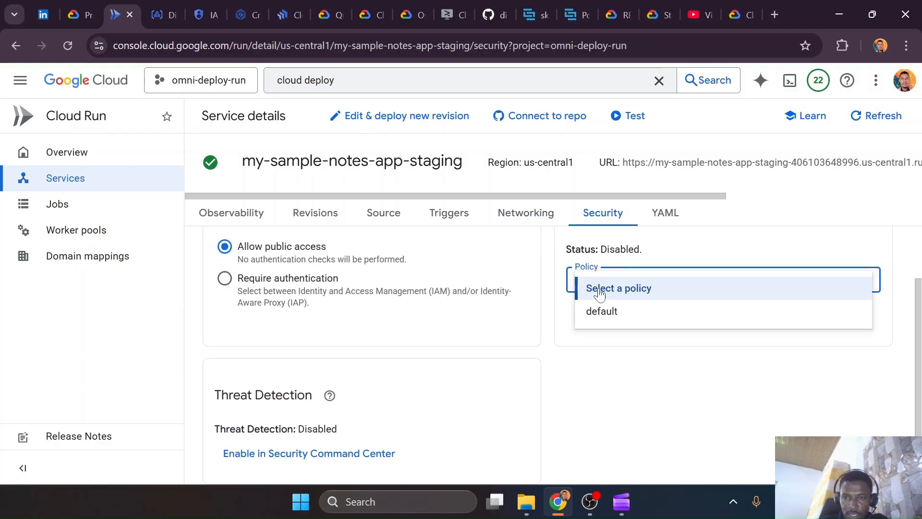
left_click(602, 416)
scroll(598, 381, "up", 1)
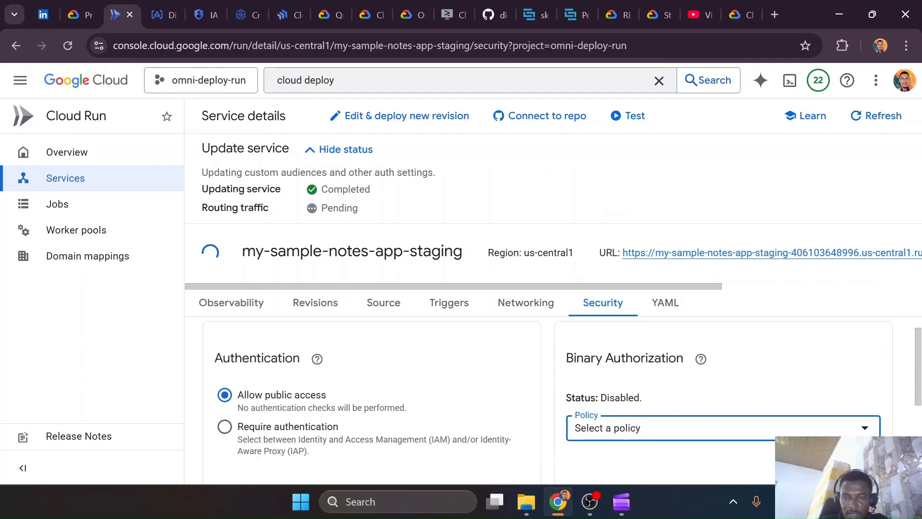
scroll(599, 379, "down", 2)
scroll(439, 364, "up", 2)
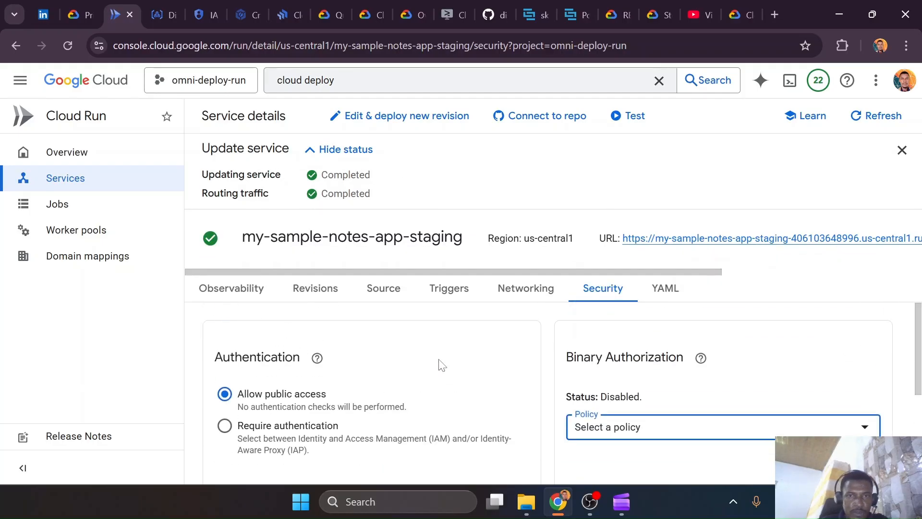
Dismiss the update status and examine the updated service YAML from its annotations down to the container spec
left_click(657, 288)
scroll(480, 384, "down", 2)
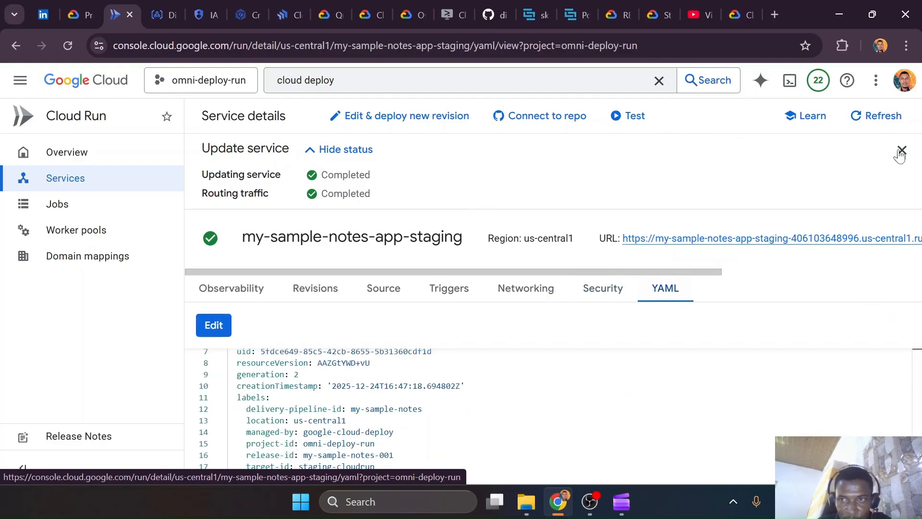
left_click(902, 150)
scroll(480, 375, "down", 2)
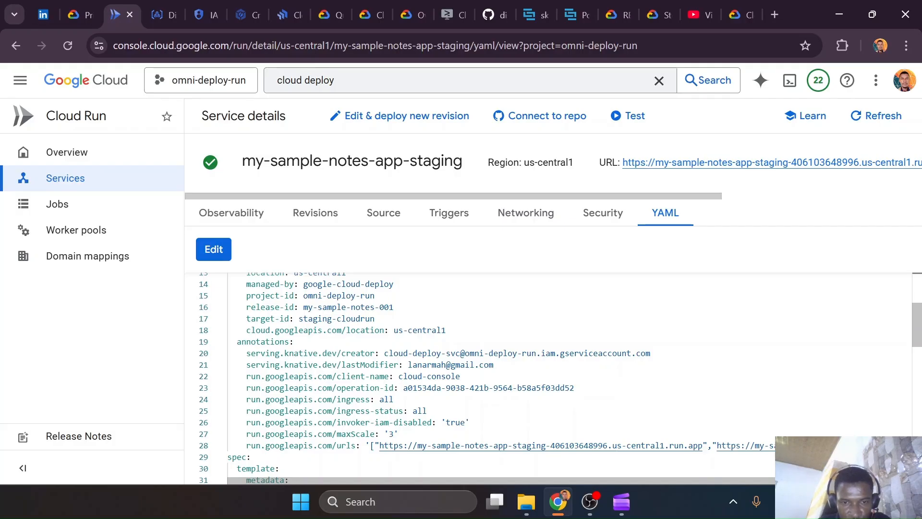
scroll(548, 377, "down", 2)
scroll(547, 377, "down", 2)
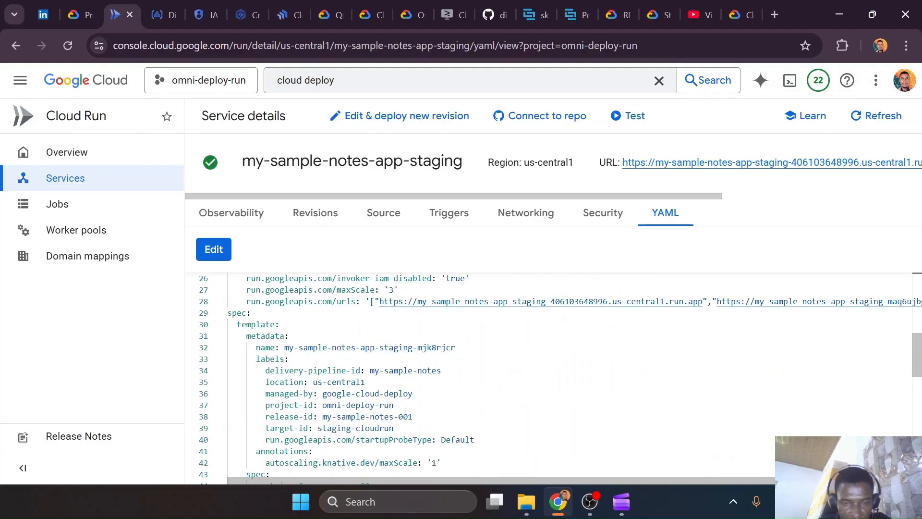
scroll(548, 376, "down", 5)
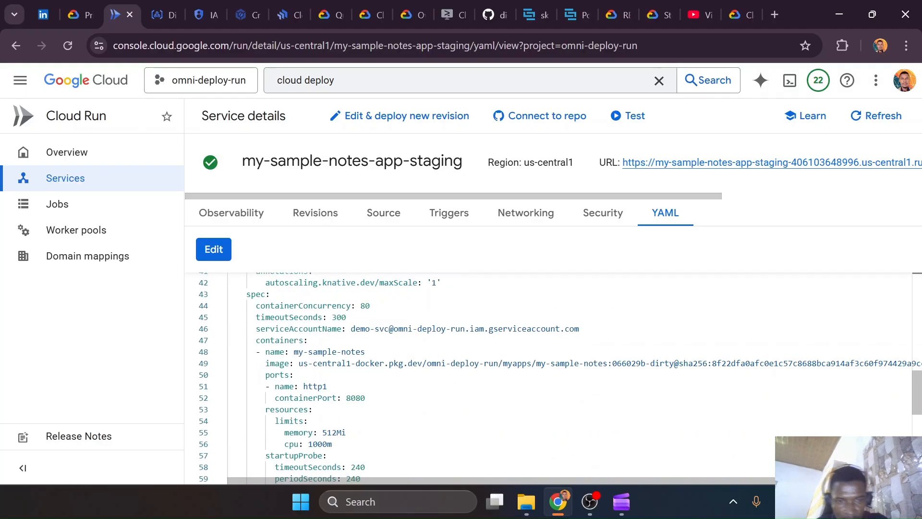
Search the staging service YAML for "auth", "no" and "allow", and close the search
left_click(308, 420)
key("ctrl+f")
type("auth")
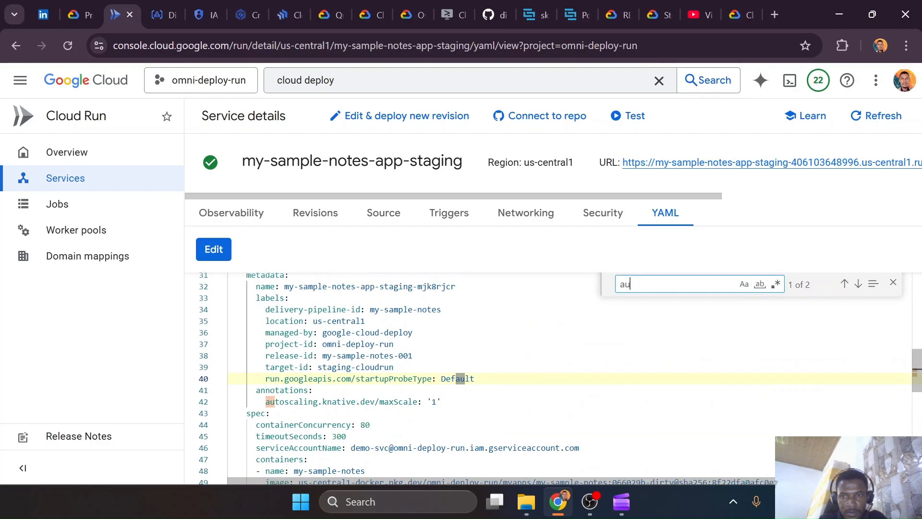
key("BackSpace")
key("BackSpace")
key("BackSpace")
key("BackSpace")
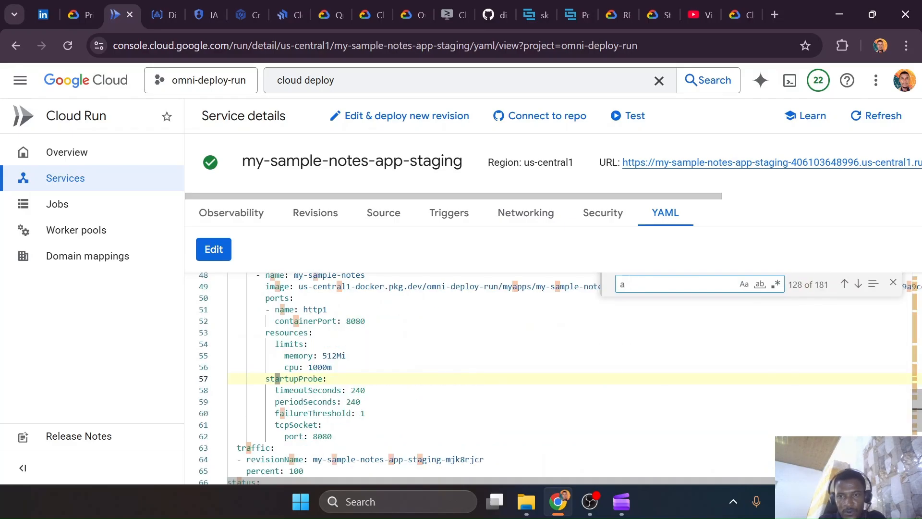
type("no")
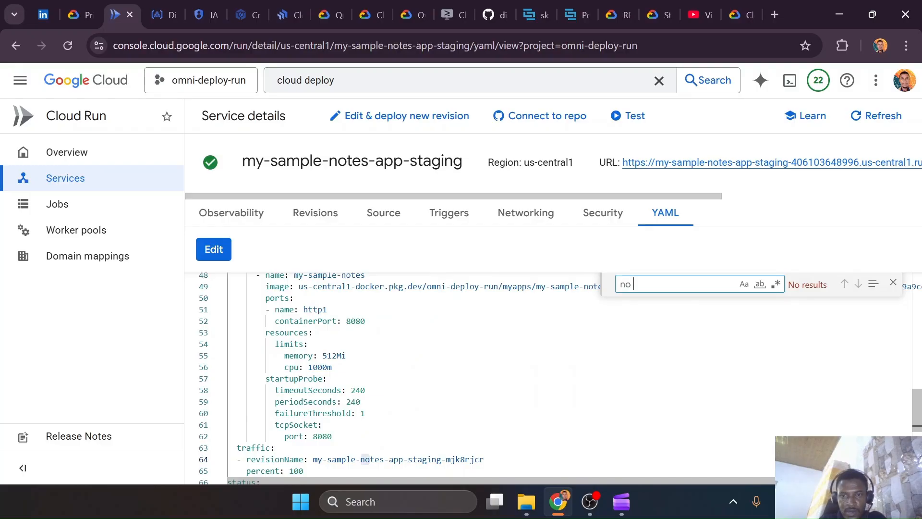
type(" allow")
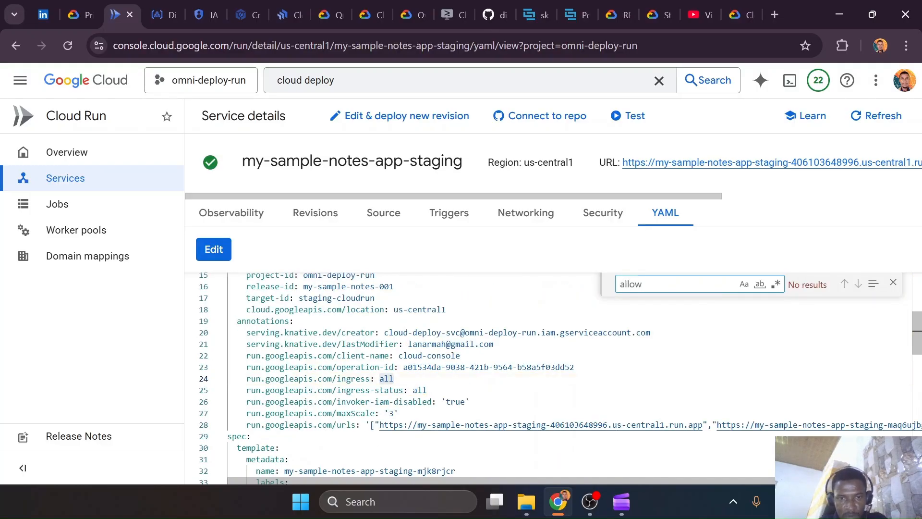
left_click(893, 282)
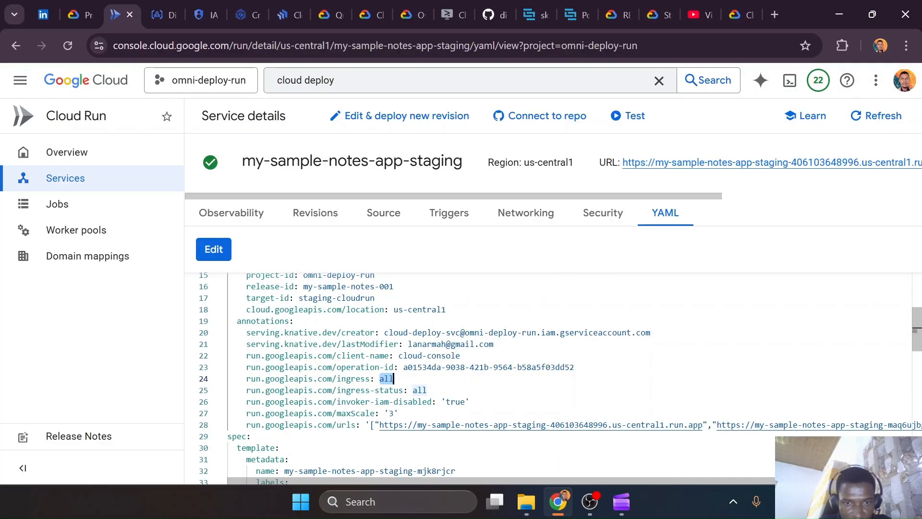
Open the Cloud Run services list in a separate tab and examine the annotations in the YAML of my-sample-notes-app-prod
right_click(73, 175)
left_click(97, 189)
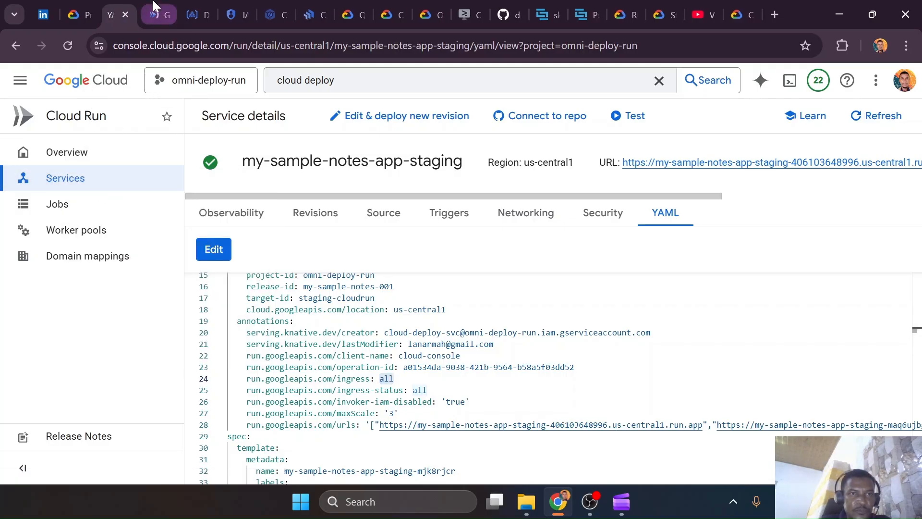
left_click(155, 15)
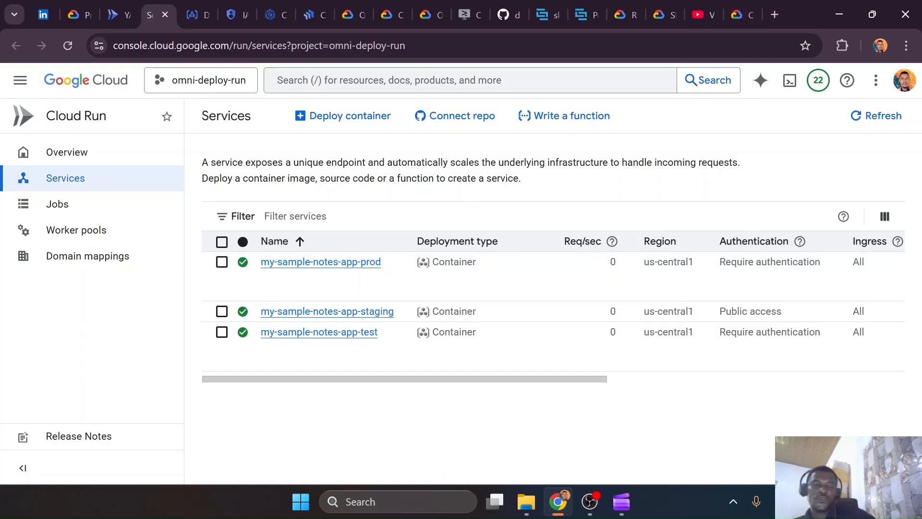
left_click(321, 262)
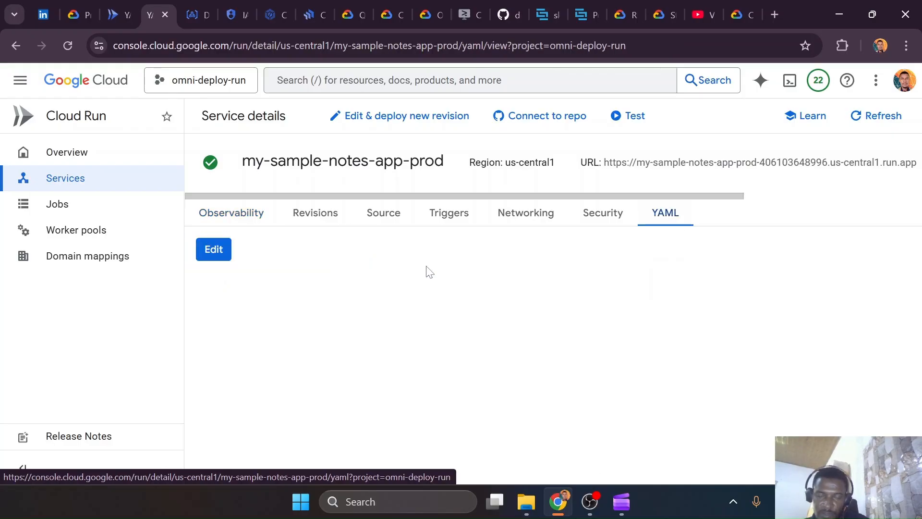
scroll(552, 370, "down", 2)
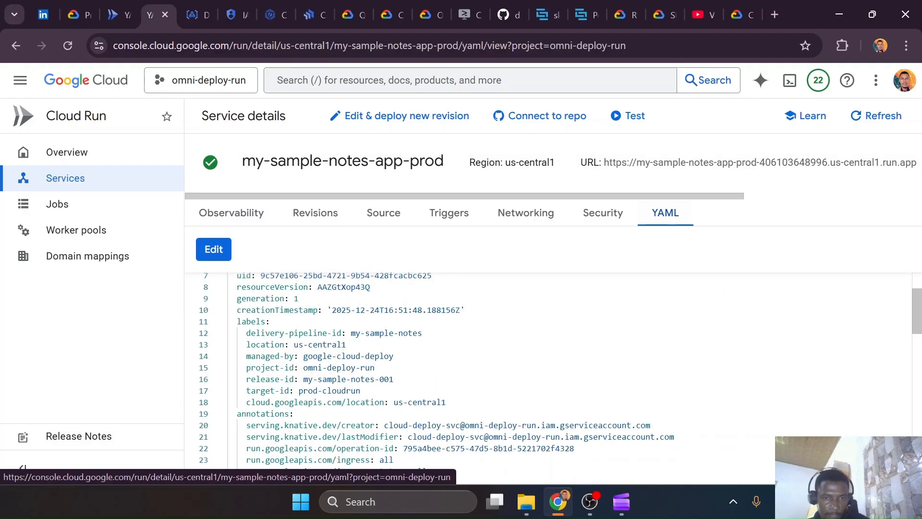
scroll(553, 370, "down", 2)
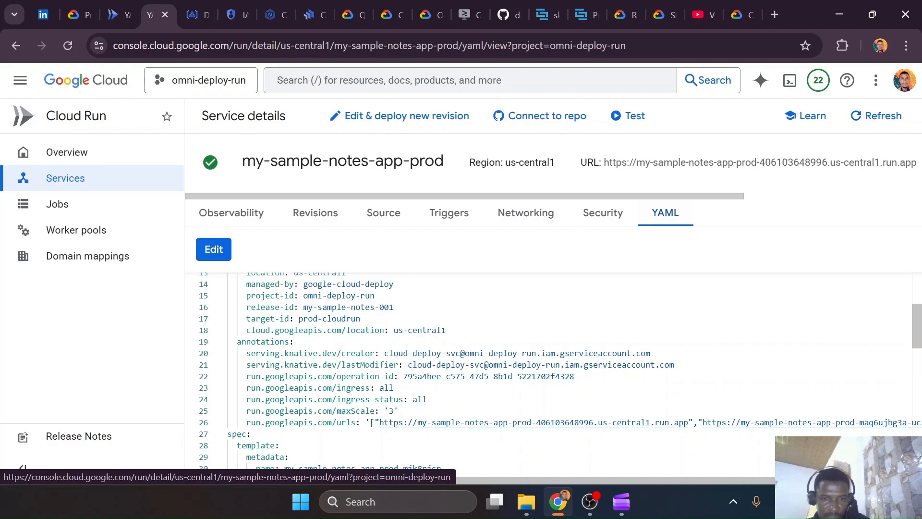
Return to the my-sample-notes-app-staging YAML and copy the line run.googleapis.com/invoker-iam-disabled: 'true', checking which metadata block it belongs to
left_click(111, 4)
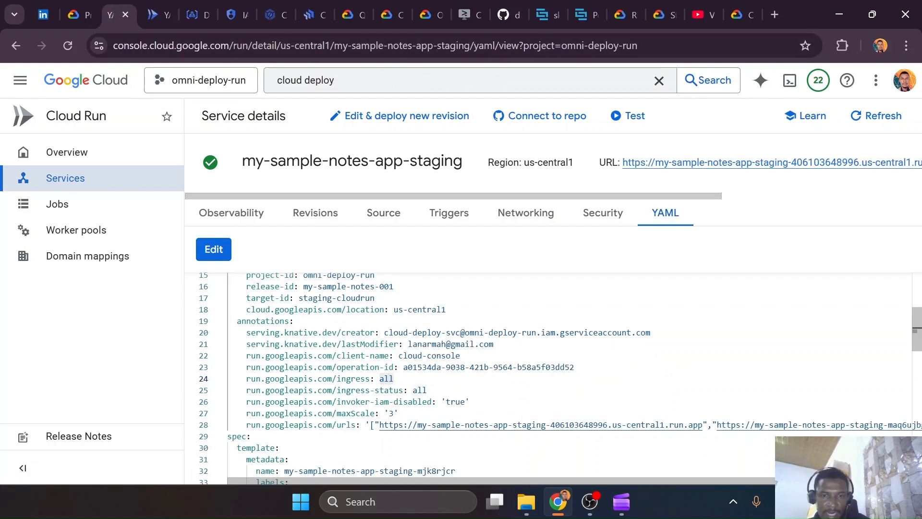
left_click_drag(470, 401, 242, 402)
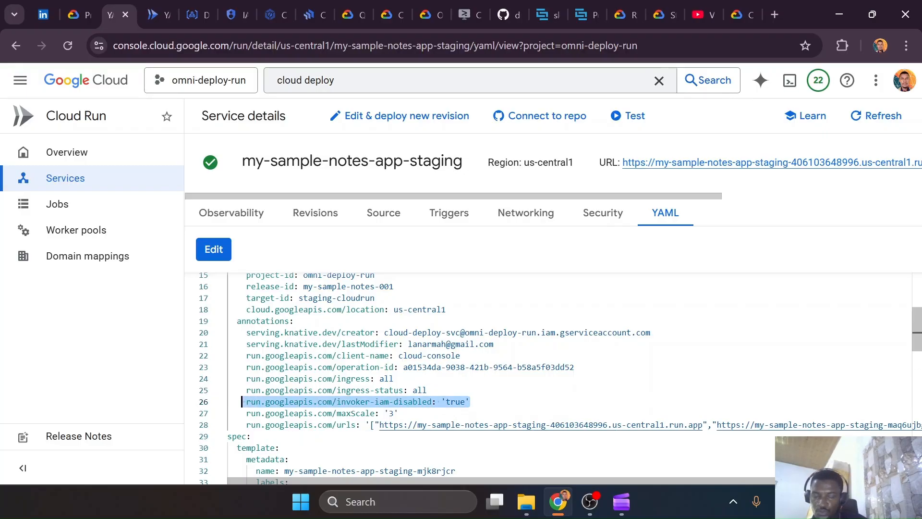
left_click_drag(470, 401, 246, 401)
key("ctrl+c")
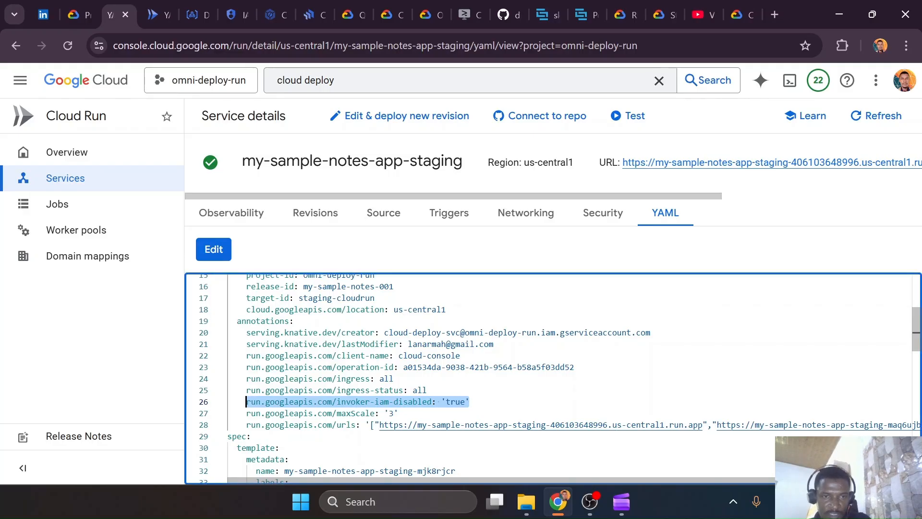
scroll(247, 401, "up", 3)
scroll(559, 377, "up", 2)
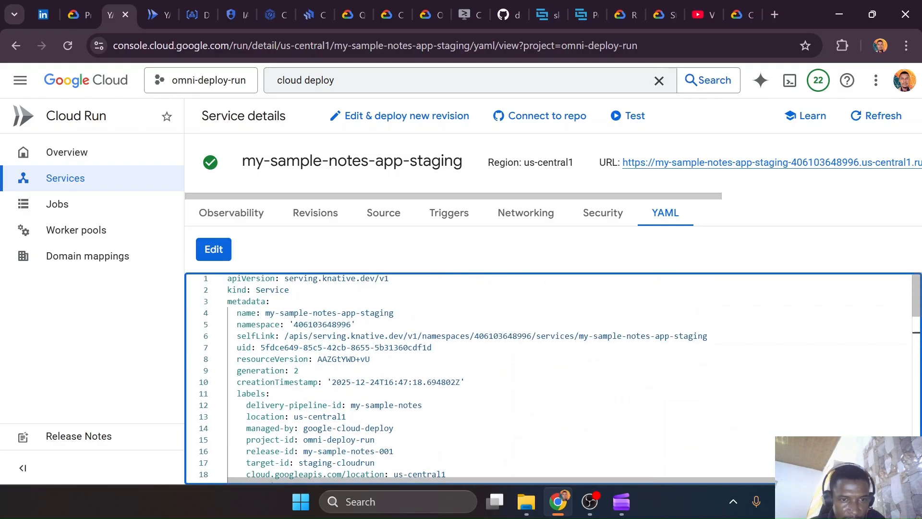
scroll(552, 377, "down", 4)
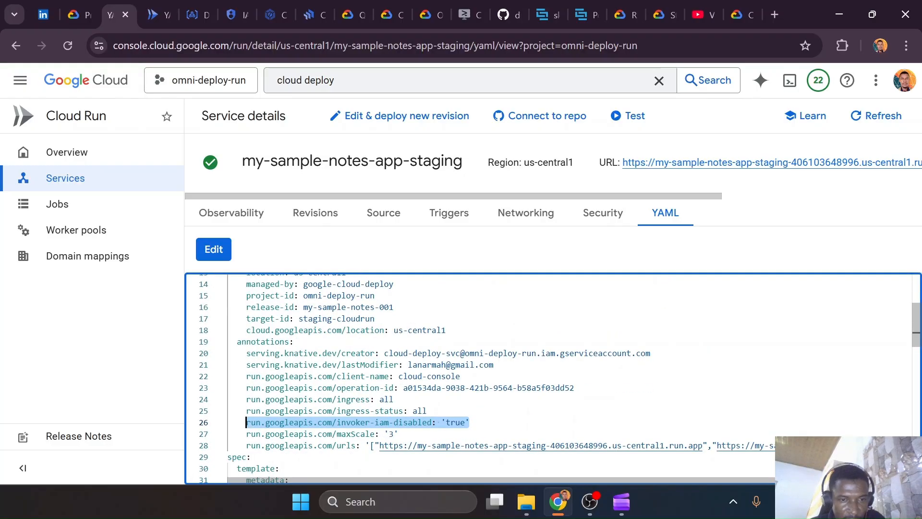
Switch to VS Code, add an annotations block with run.googleapis.com/invoker-iam-disabled: 'true' under the service metadata of notes-app-test.yaml, and save
key("ctrl+super+Right")
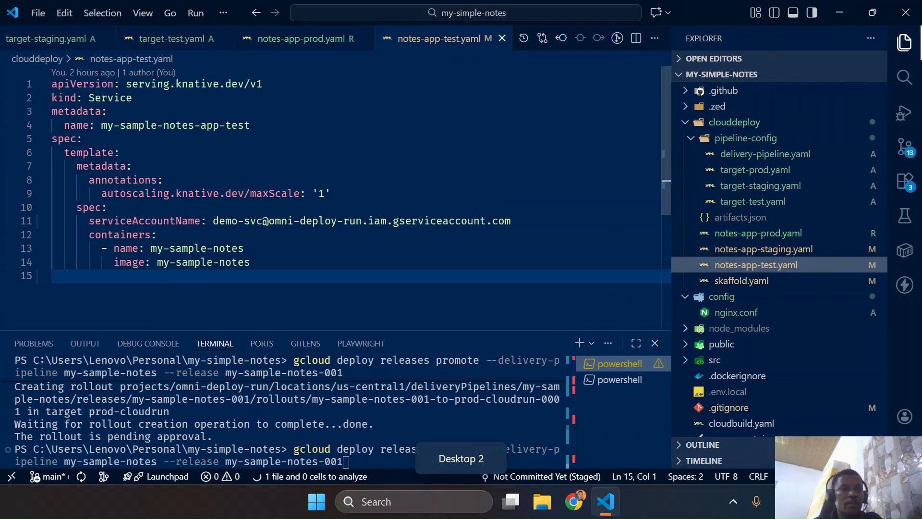
left_click(250, 125)
key("Return")
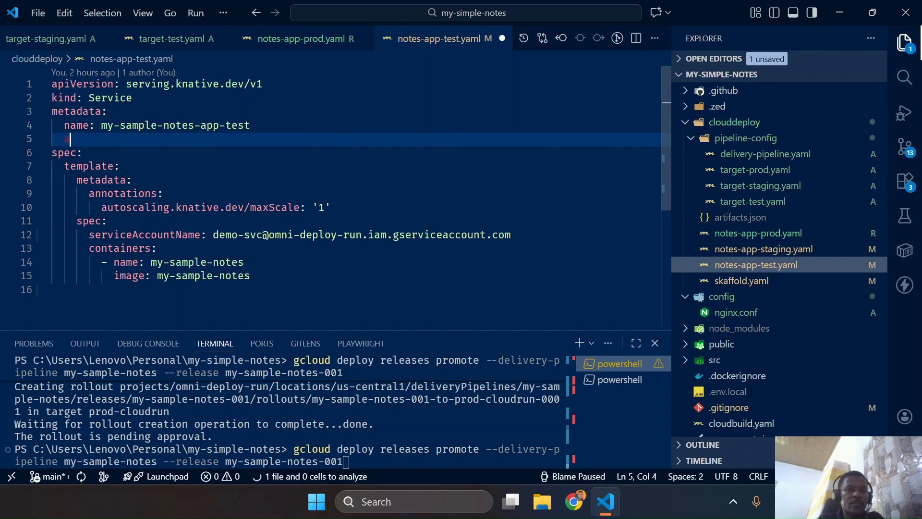
type("anno")
key("Return")
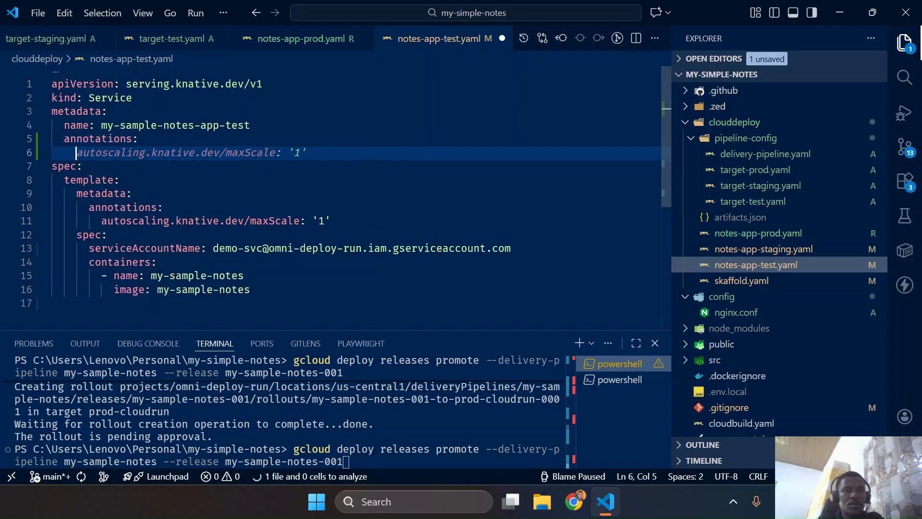
key("ctrl+v")
key("ctrl+s")
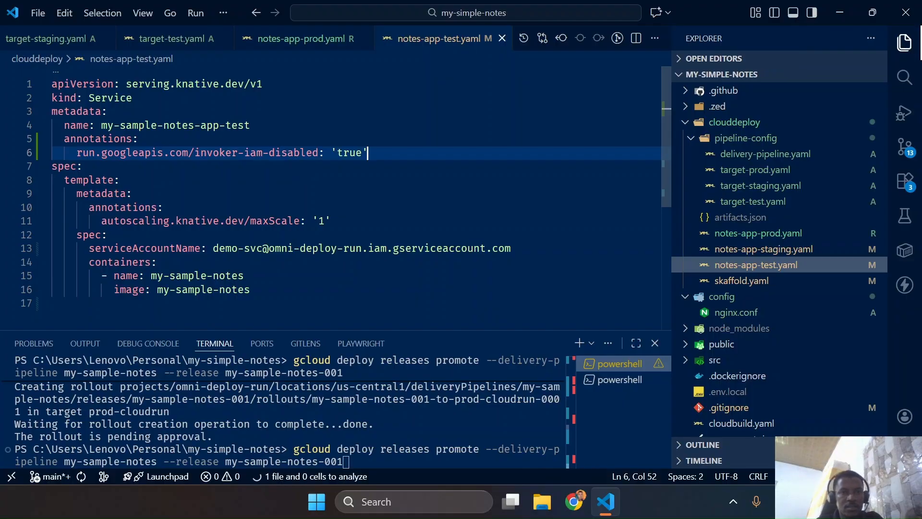
Add the same invoker-iam-disabled: 'true' annotation block under the name in notes-app-staging.yaml, save it, and close nginx.conf and Dockerfile
left_click(251, 126)
mouse_move(368, 152)
left_mouse_down()
mouse_move(77, 152)
mouse_move(51, 139)
left_mouse_up()
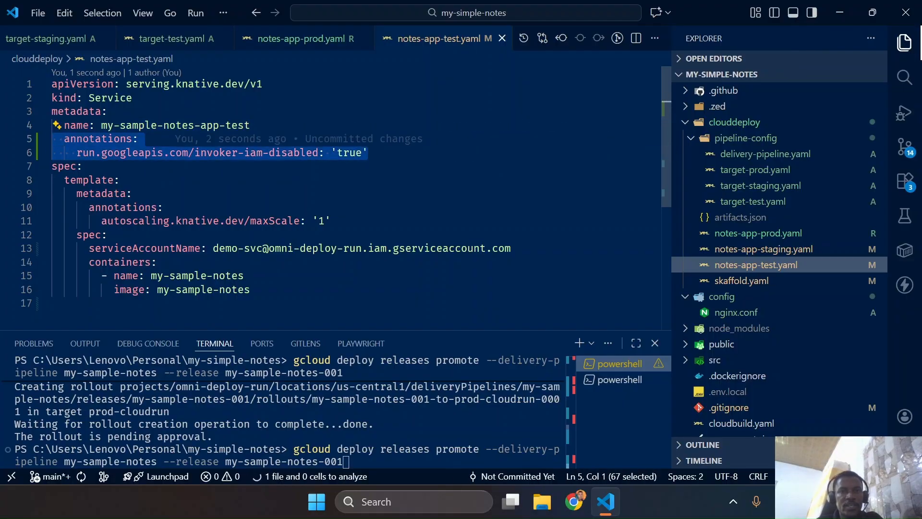
left_click(747, 250)
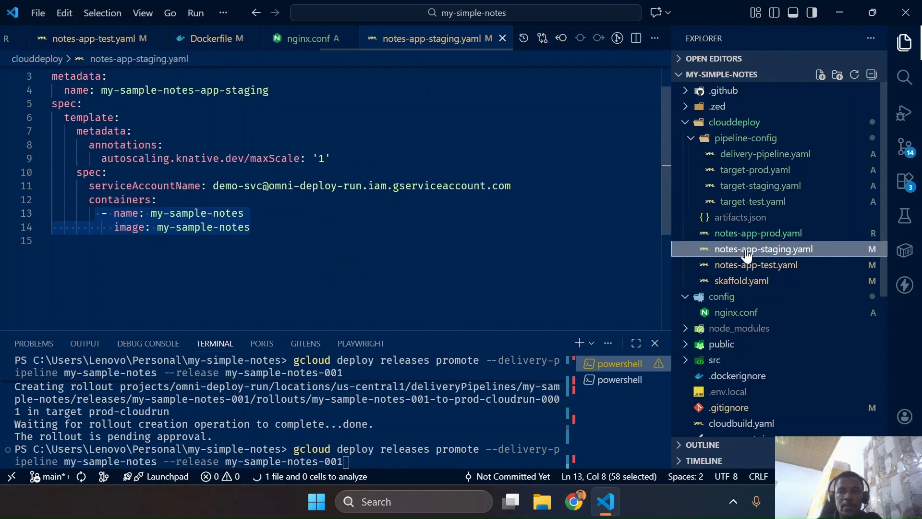
left_click(271, 90)
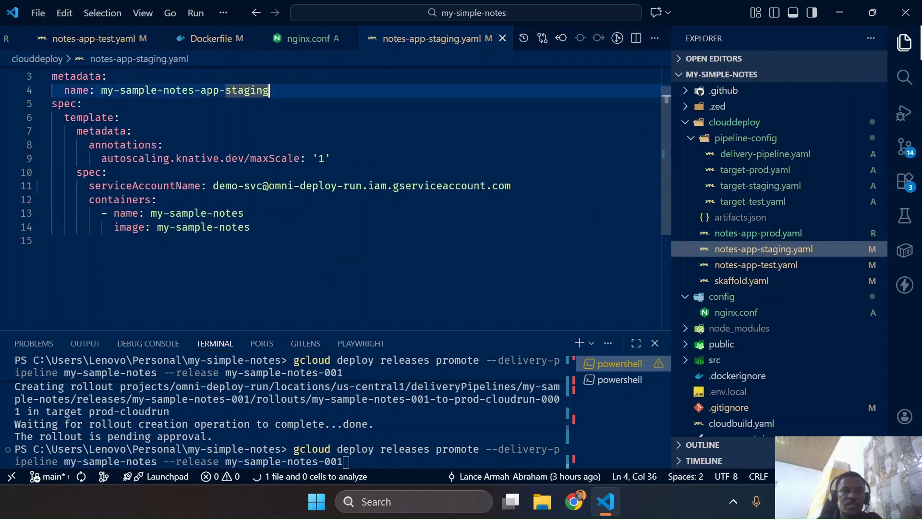
key("Return")
scroll(337, 192, "up", 1)
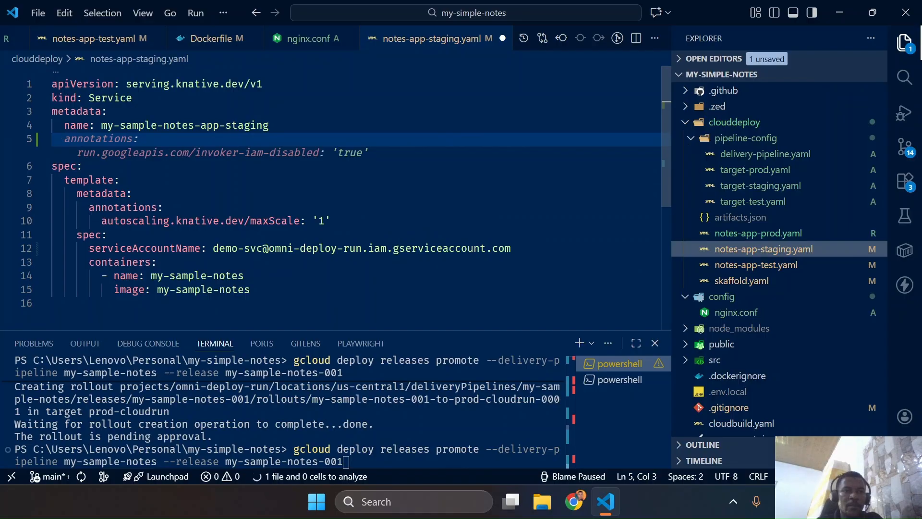
key("Tab")
key("ctrl+s")
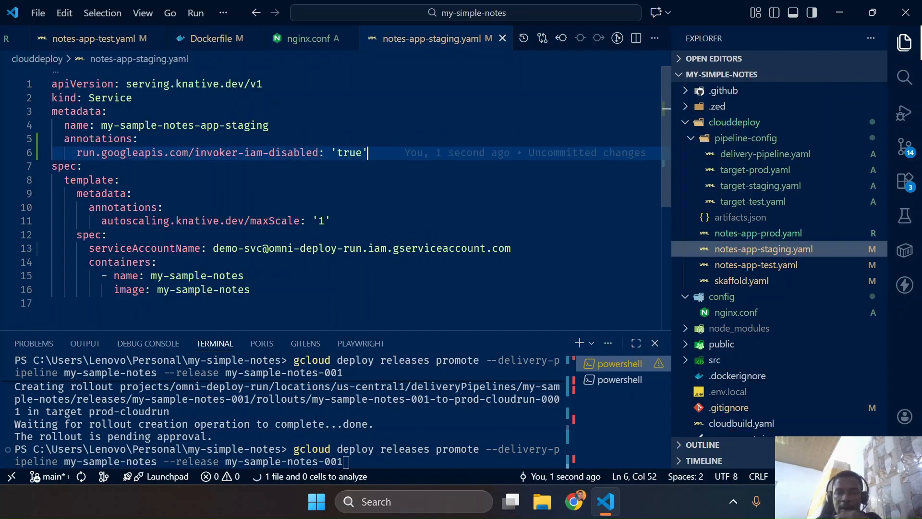
left_click(349, 38)
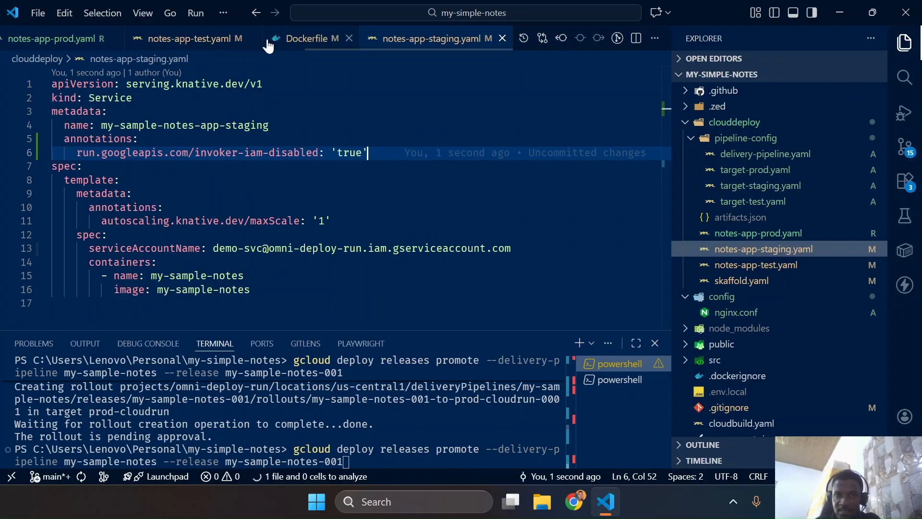
left_click(349, 39)
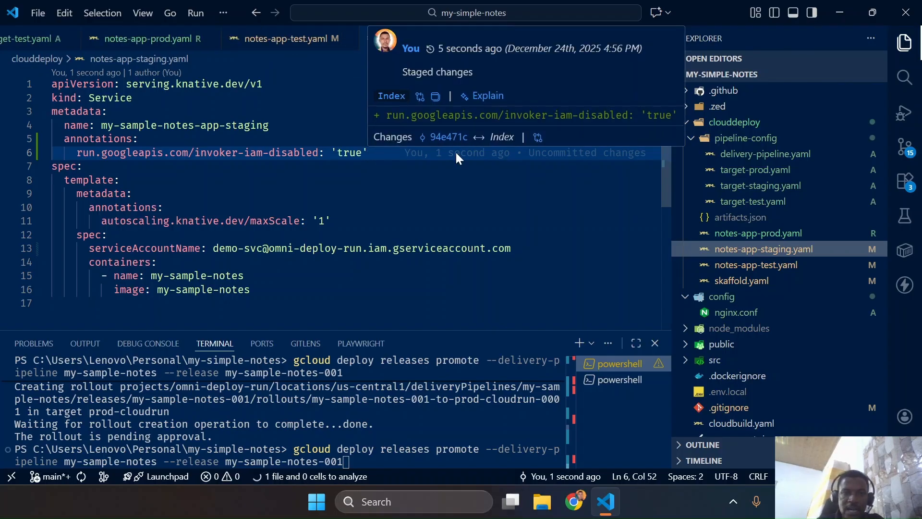
Switch to Chrome, close the production service page, and set my-sample-notes-app-staging to Require authentication with Identity and Access Management (IAM), saving the change
key("ctrl+super+Left")
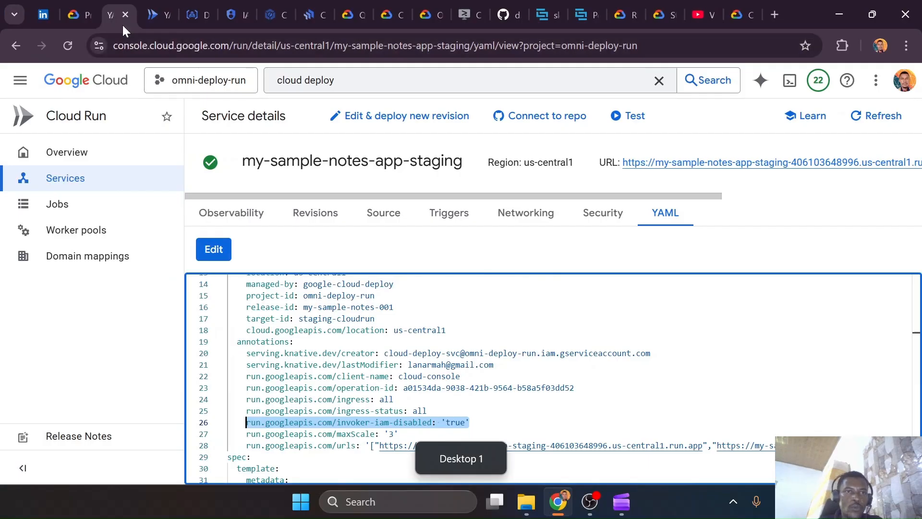
left_click(159, 20)
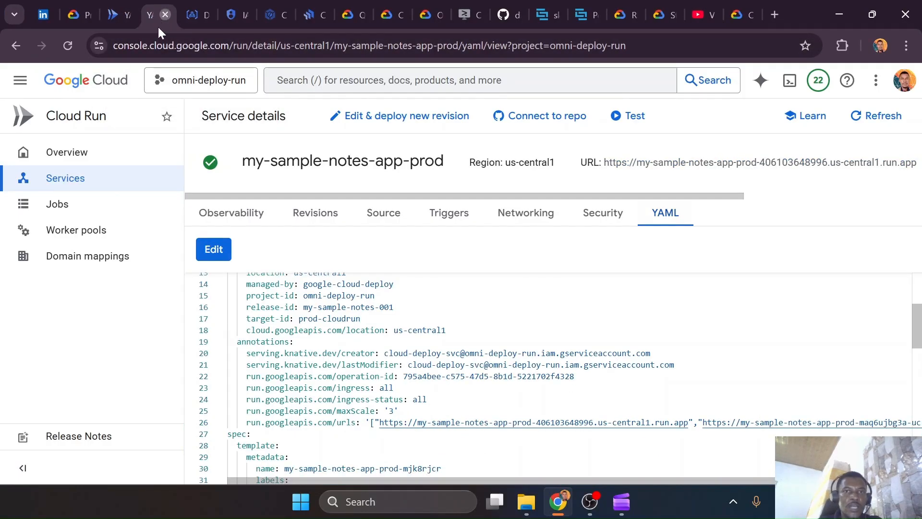
left_click(161, 18)
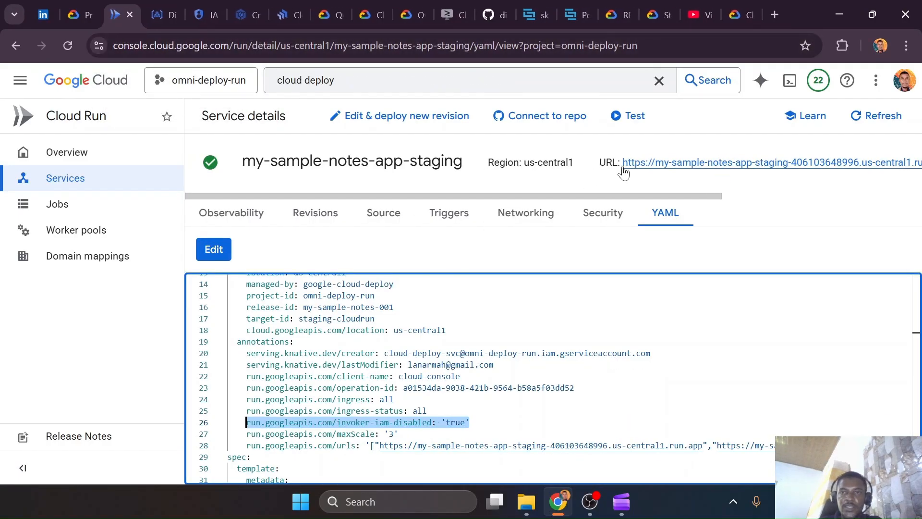
left_click(413, 119)
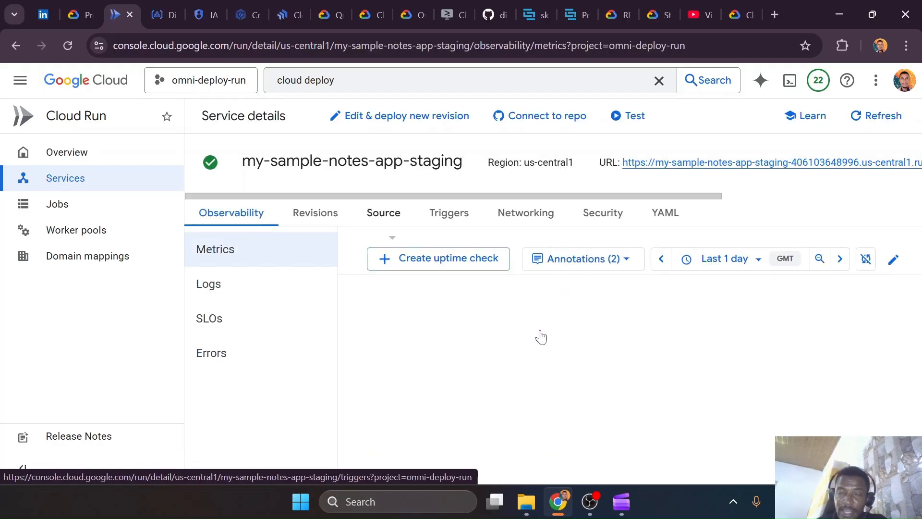
left_click(636, 226)
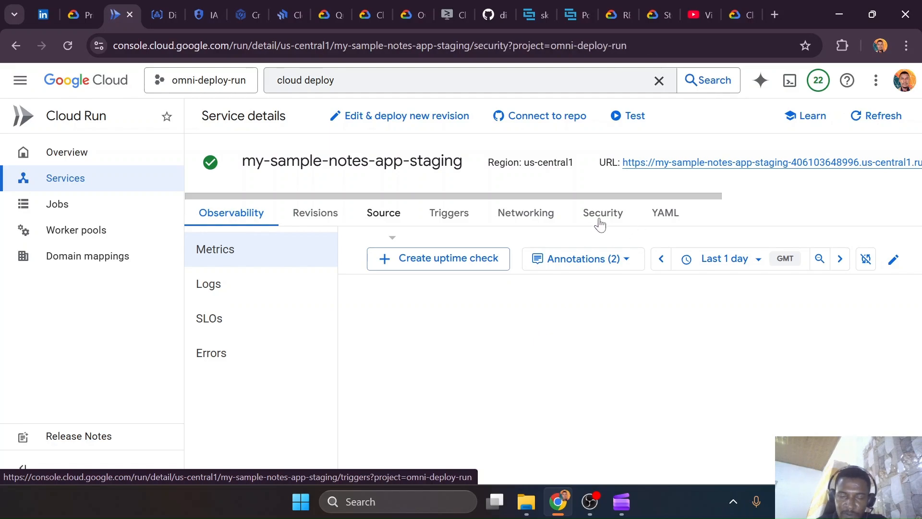
left_click(269, 352)
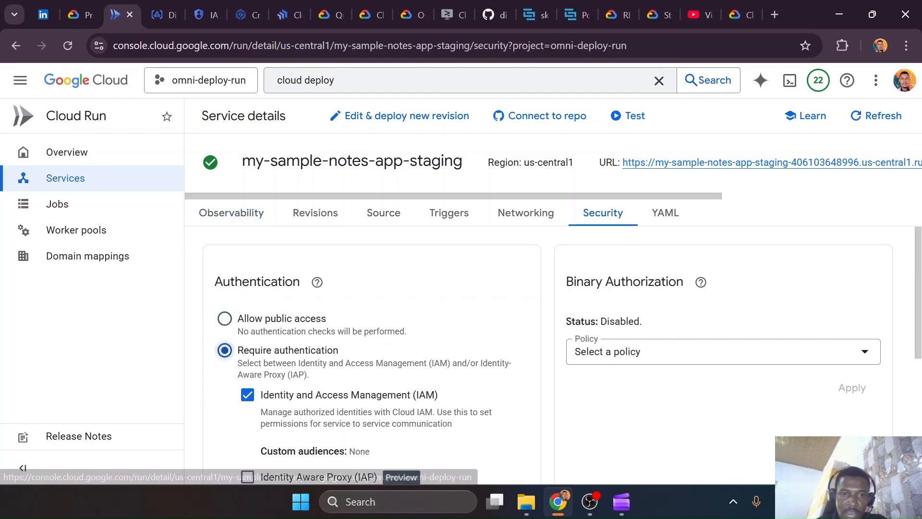
scroll(423, 391, "down", 5)
left_click(515, 292)
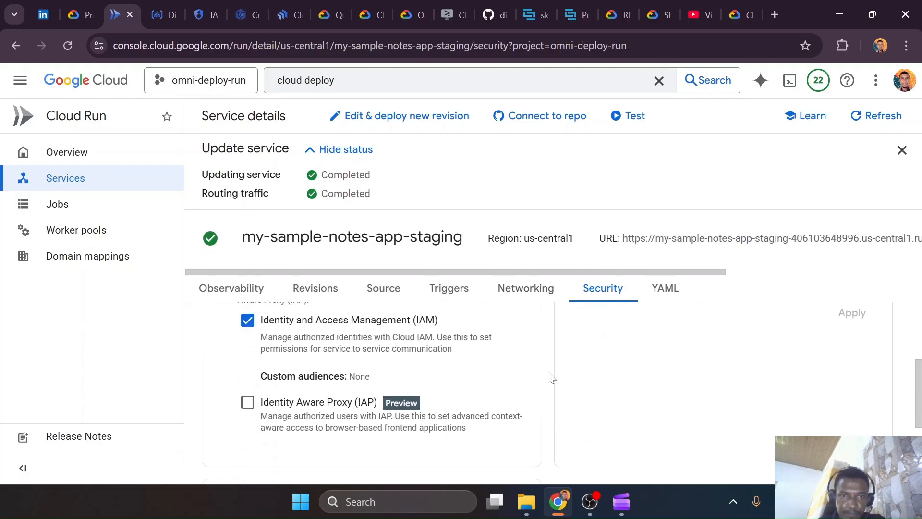
Switch to VS Code and run gcloud deploy releases create --delivery-pipeline my-sample-notes --build-artifacts clouddeploy/artifacts.json --source clouddeploy/ my-sample-notes-002 in the terminal
key("ctrl+super+Right")
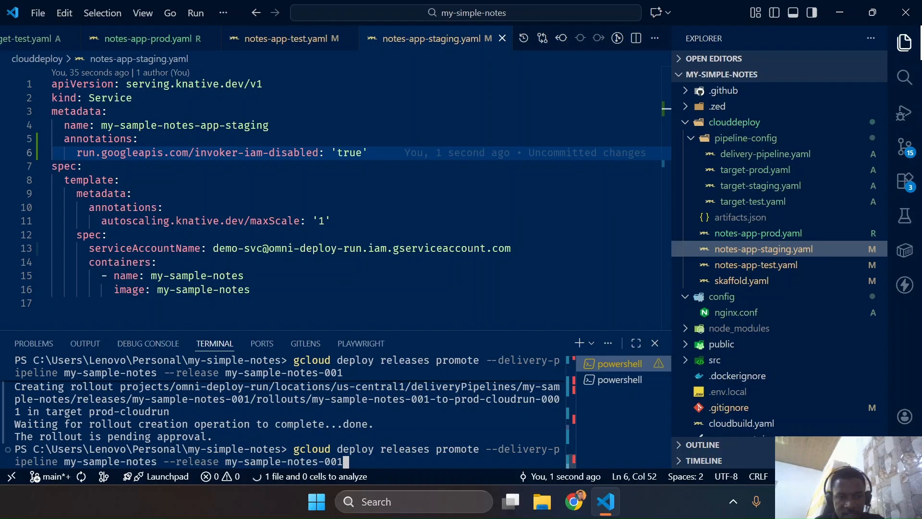
key("Up")
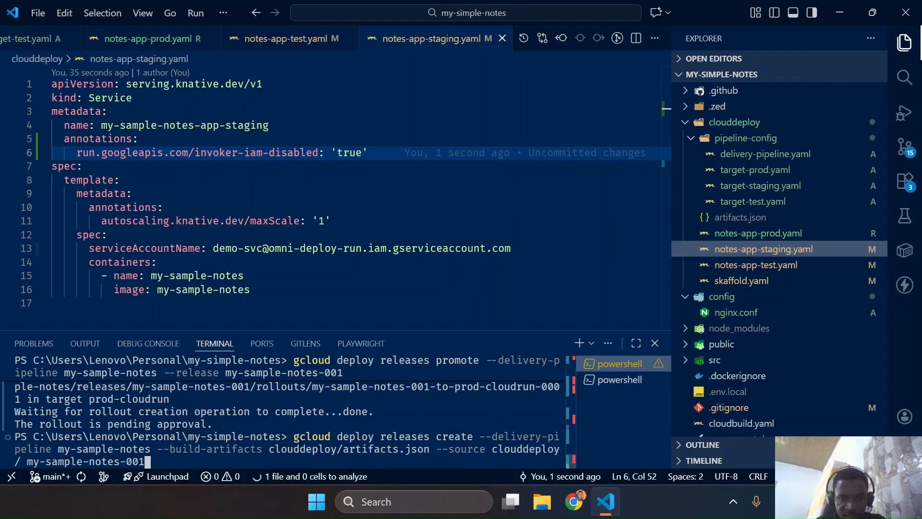
key("BackSpace")
type("2")
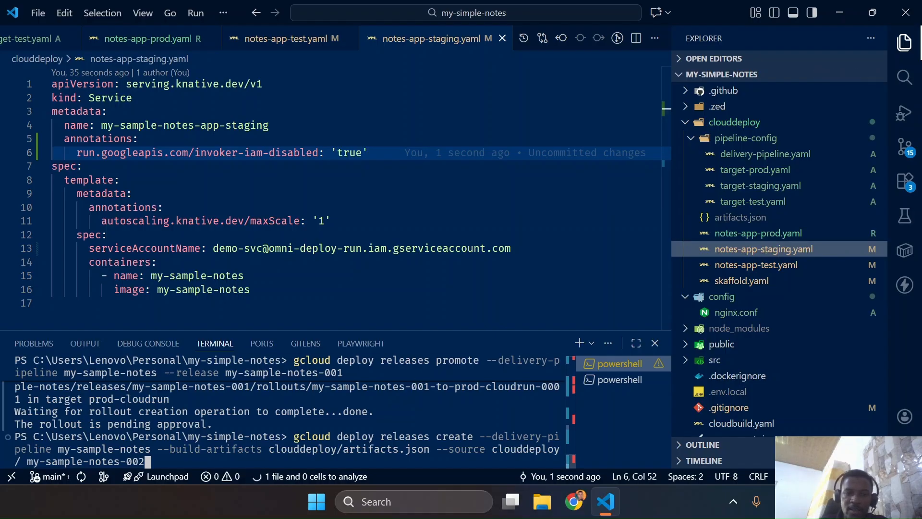
key("Return")
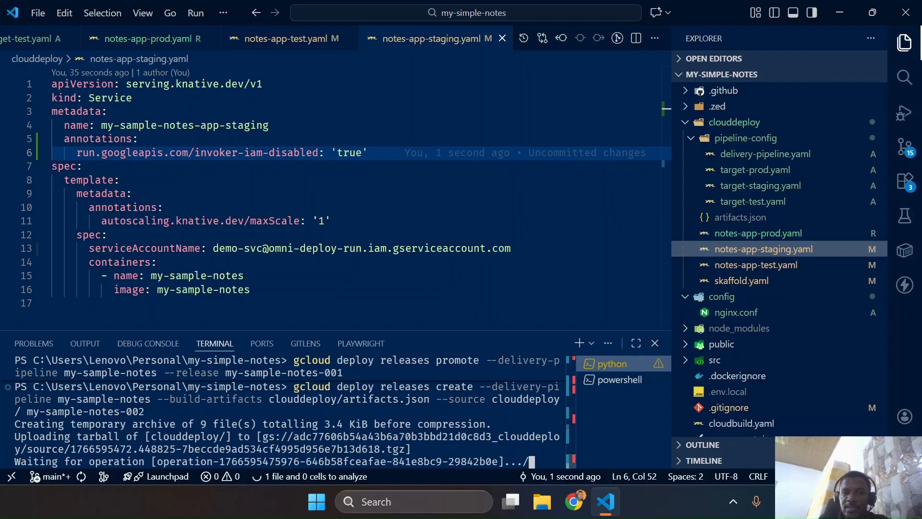
Switch to Chrome, check the revision max instances in the my-sample-notes-app-prod revision details, and return to the Cloud Run services list
key("ctrl+super+Left")
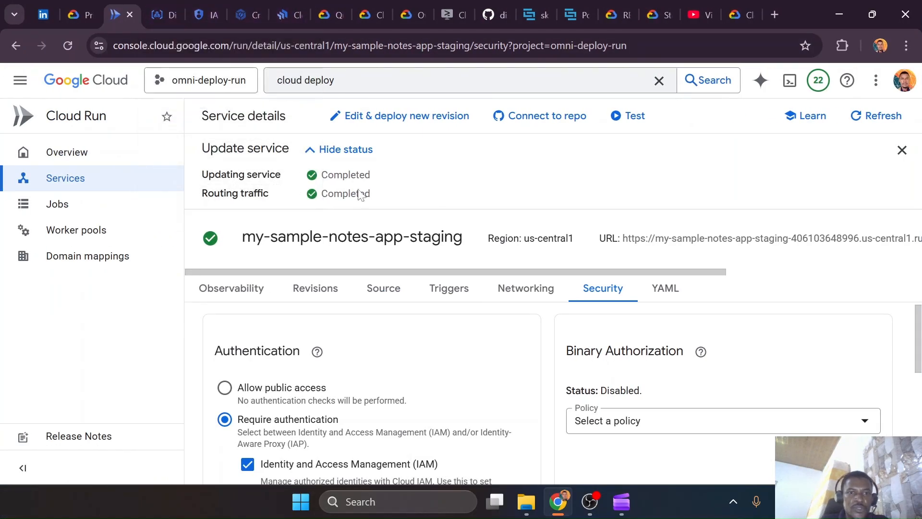
left_click(131, 174)
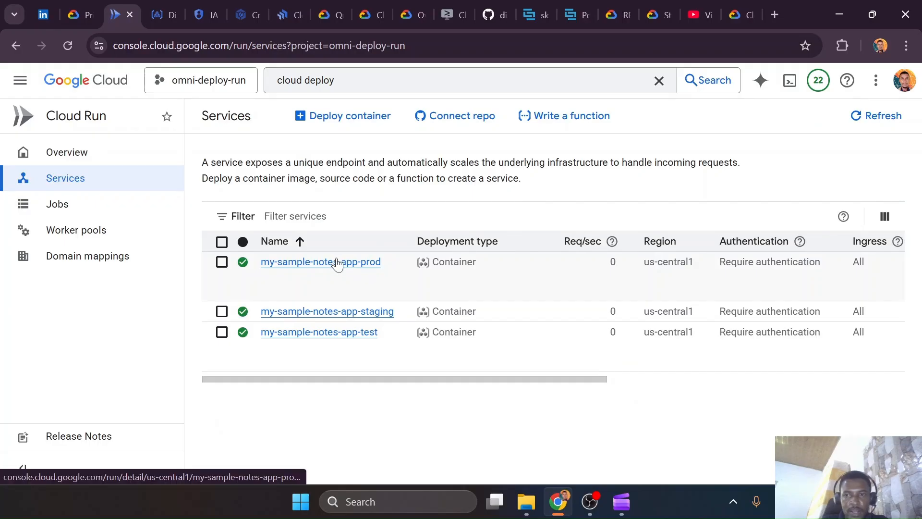
left_click(336, 270)
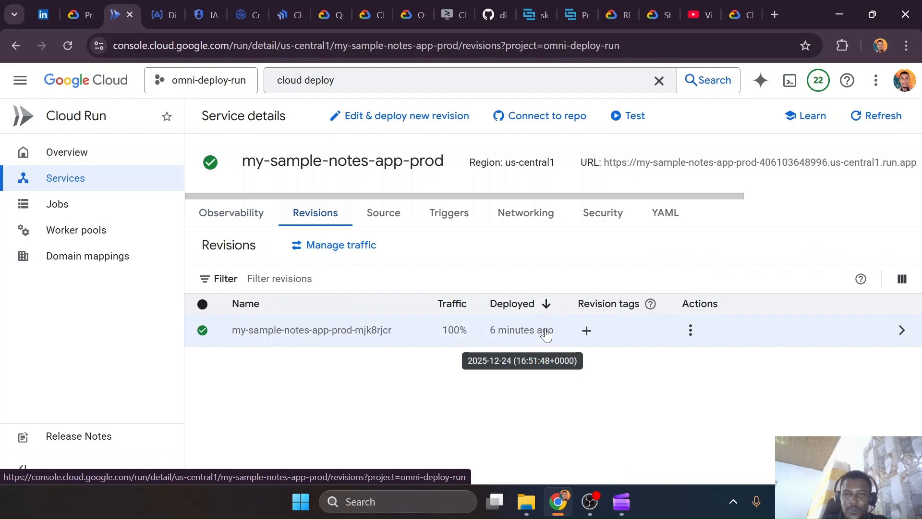
left_click(902, 329)
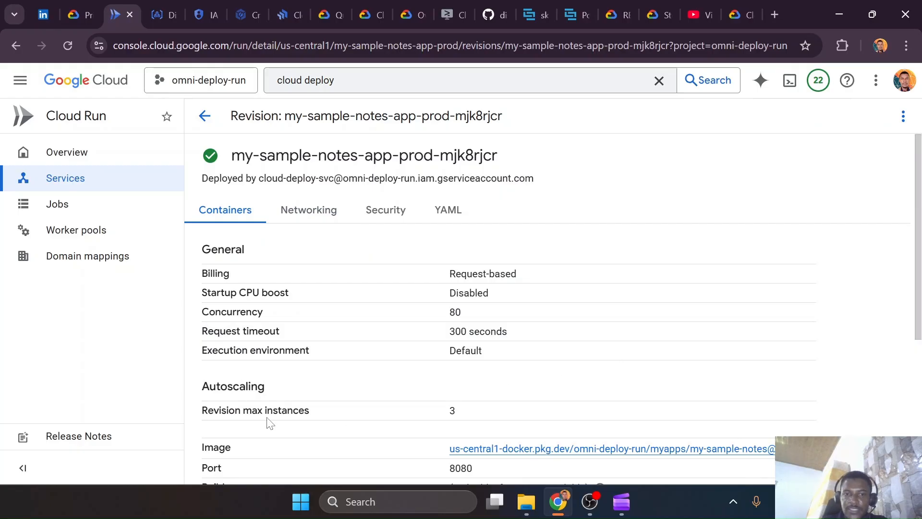
left_click_drag(269, 422, 472, 419)
left_click(492, 419)
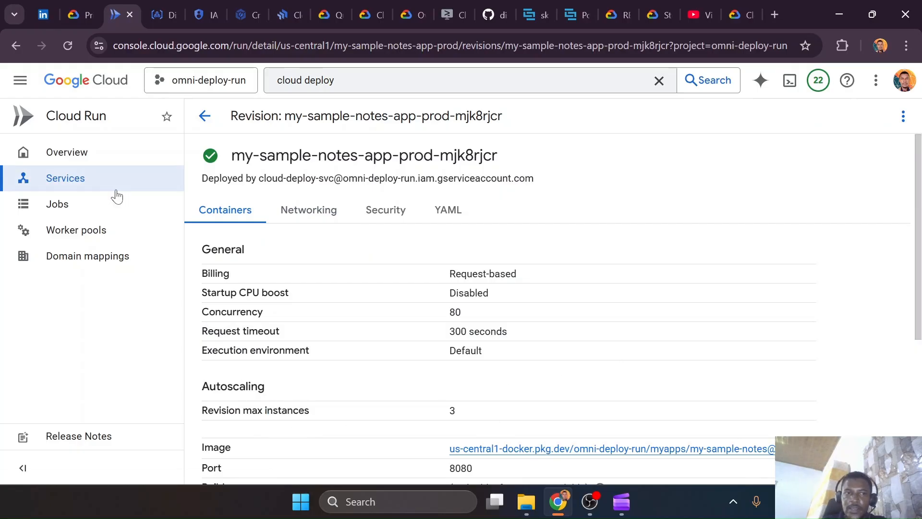
left_click(101, 181)
Check the rollout progress of release my-sample-notes-002 in the my-sample-notes delivery pipeline, closing the tutorial pane
left_click(287, 11)
scroll(343, 314, "down", 5)
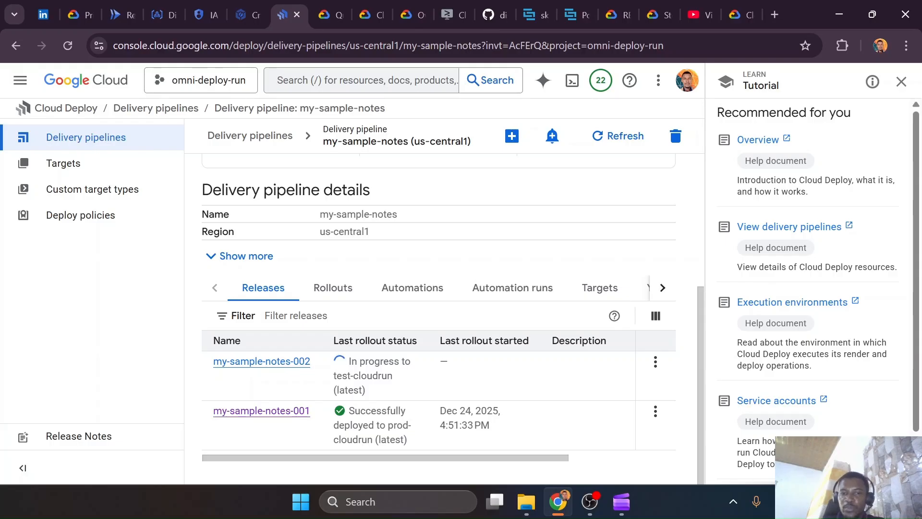
scroll(310, 223, "up", 5)
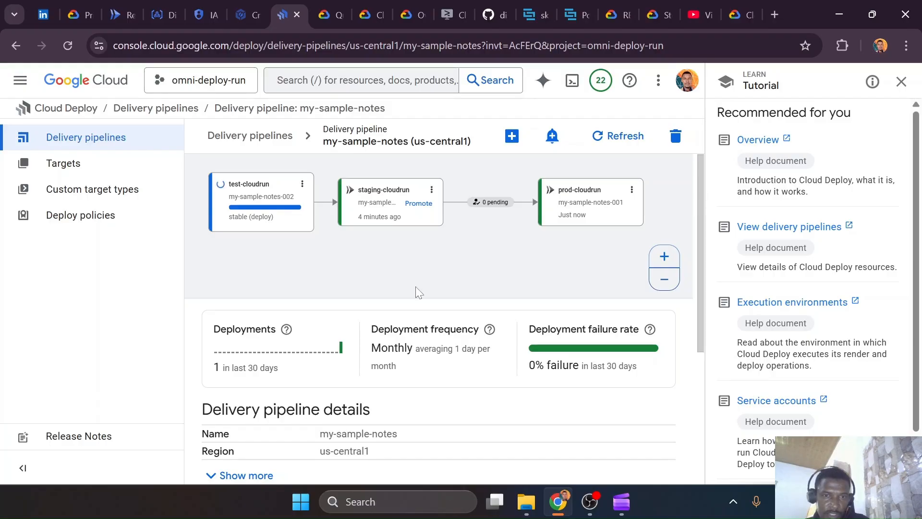
scroll(431, 315, "down", 5)
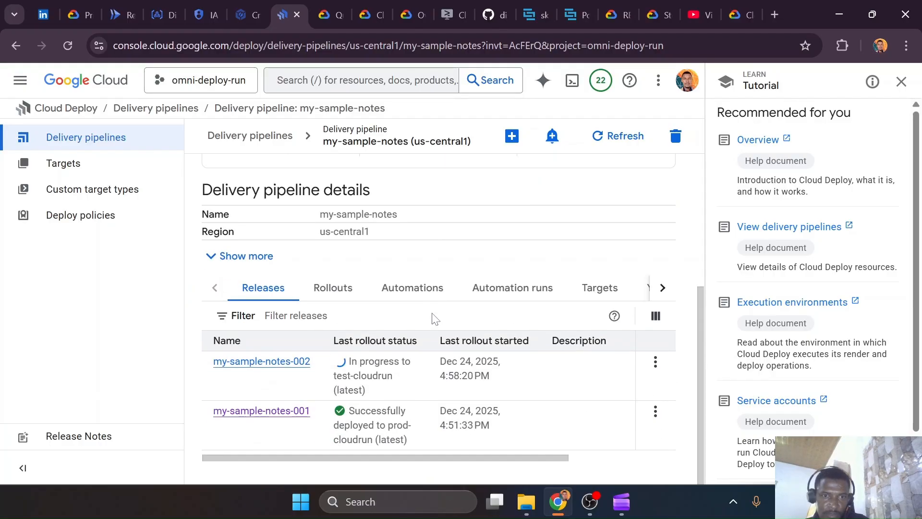
left_click(901, 82)
scroll(408, 265, "up", 4)
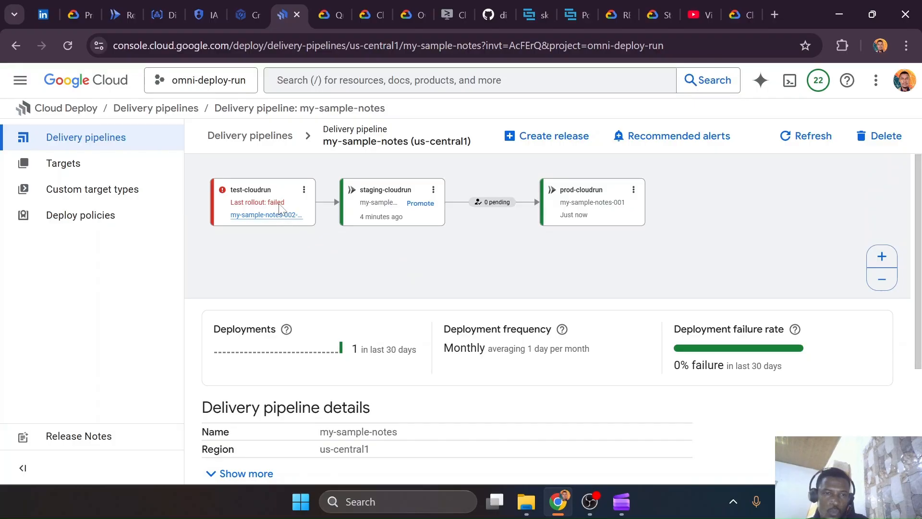
Open the my-sample-notes-app-test service in Cloud Run, refresh its details, and view its most recent log entries
left_click(121, 14)
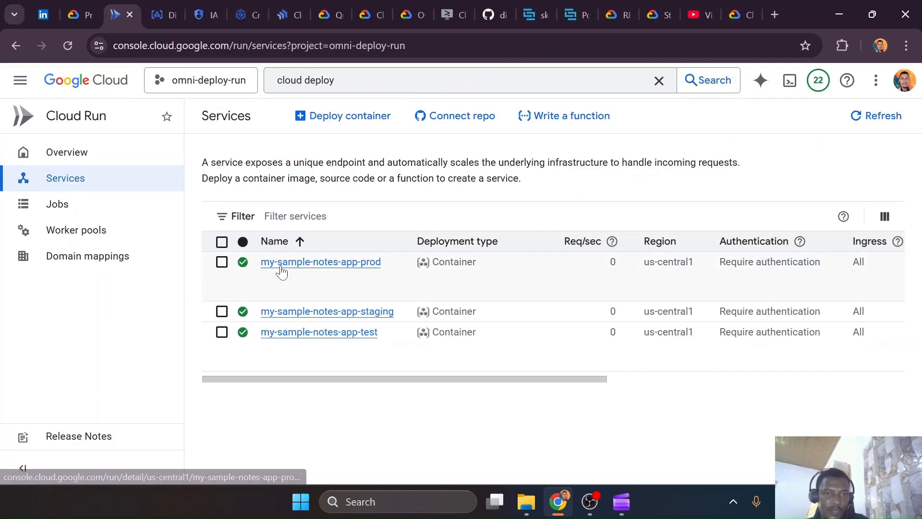
left_click(319, 333)
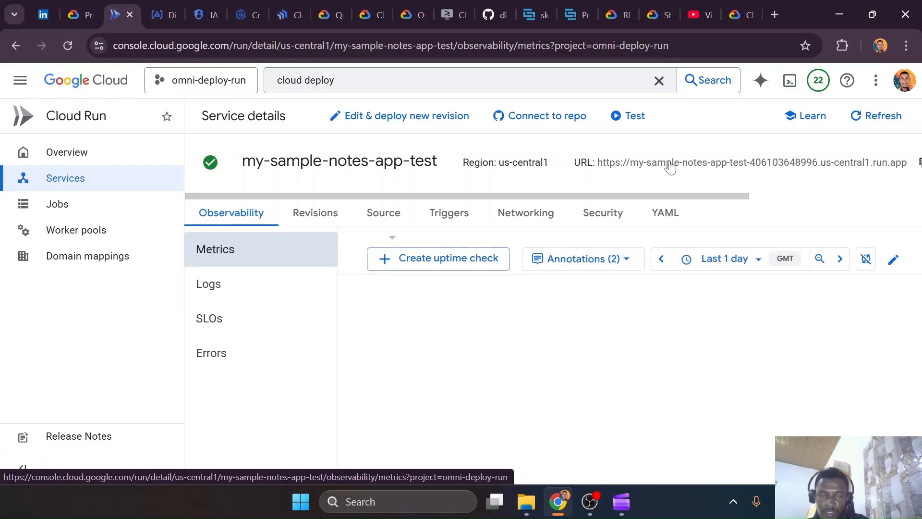
left_click(876, 120)
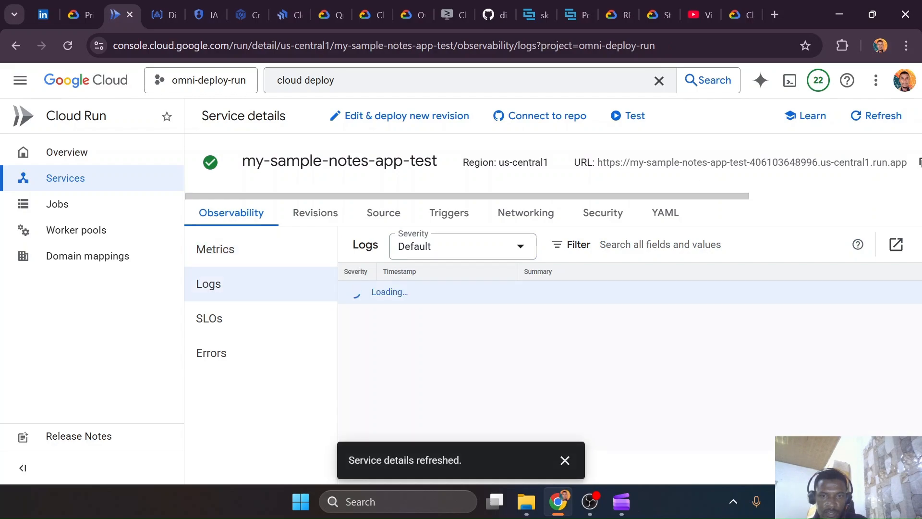
scroll(581, 343, "down", 15)
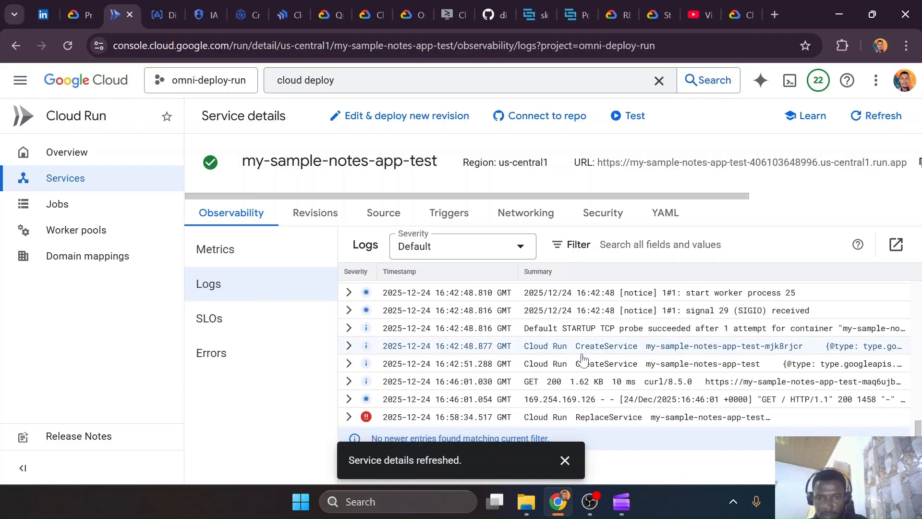
Inspect the latest ReplaceService error entry in the test service logs, dismissing the notification and expanding the entry's details
left_click(349, 417)
scroll(657, 310, "down", 3)
scroll(658, 310, "up", 2)
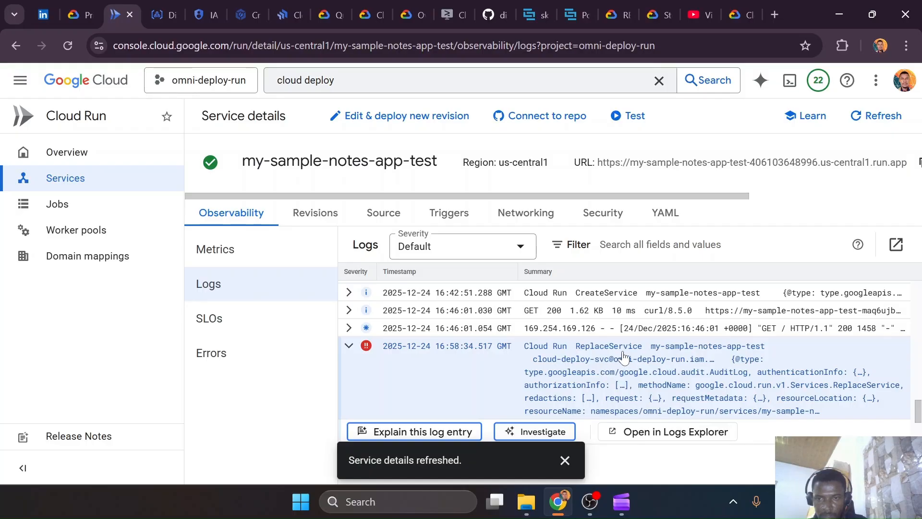
left_click(532, 373)
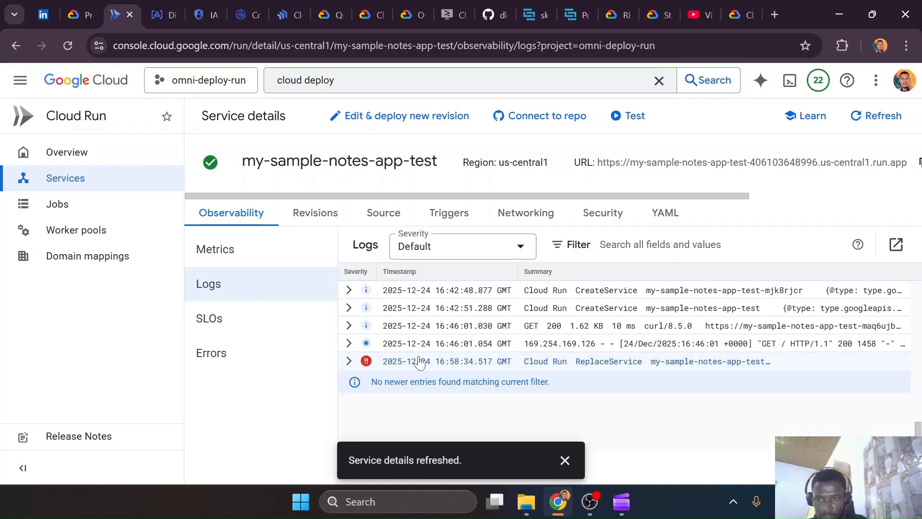
scroll(470, 332, "up", 8)
scroll(471, 335, "down", 7)
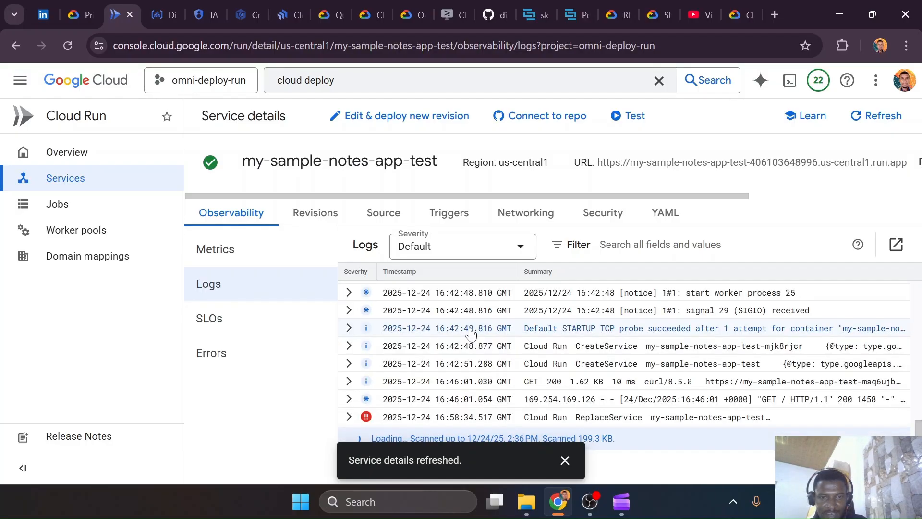
scroll(446, 366, "up", 3)
scroll(447, 367, "down", 3)
left_click(565, 460)
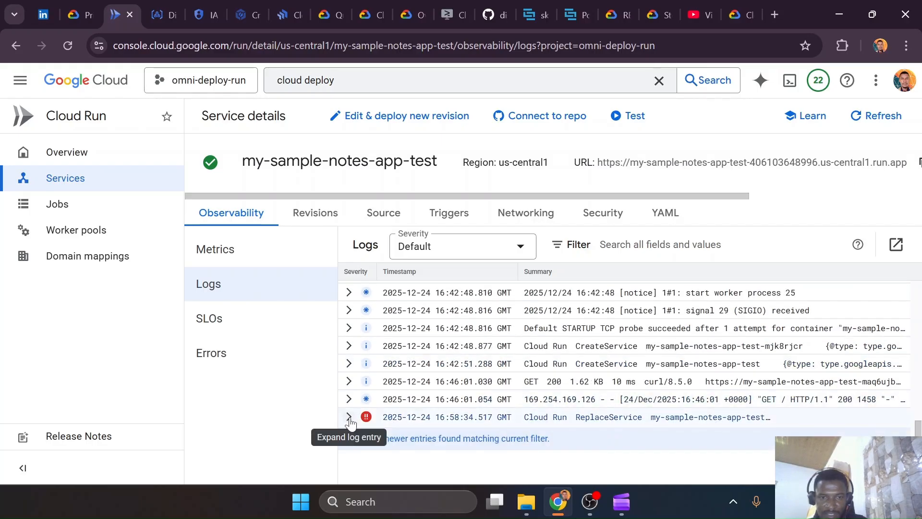
left_click(349, 416)
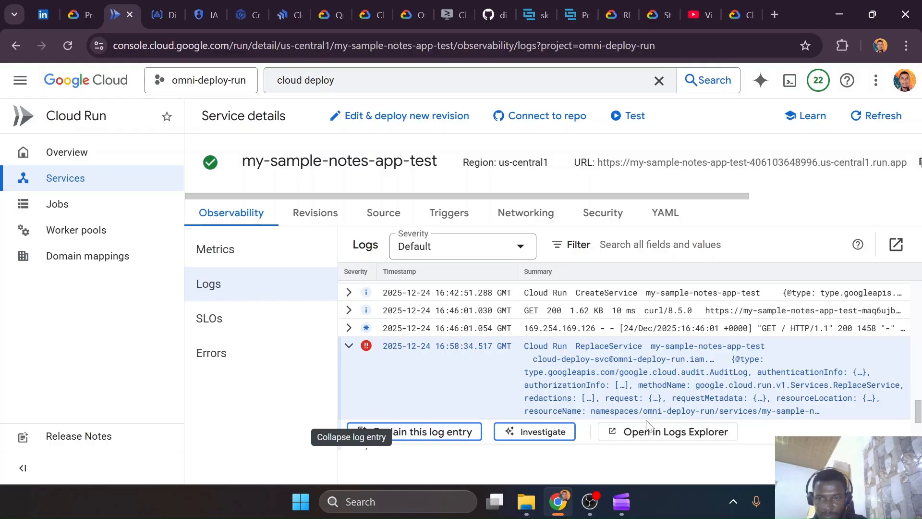
Close the Artifact Registry, IAM and Cloud Build Create trigger pages and return to the my-sample-notes delivery pipeline
left_click(160, 7)
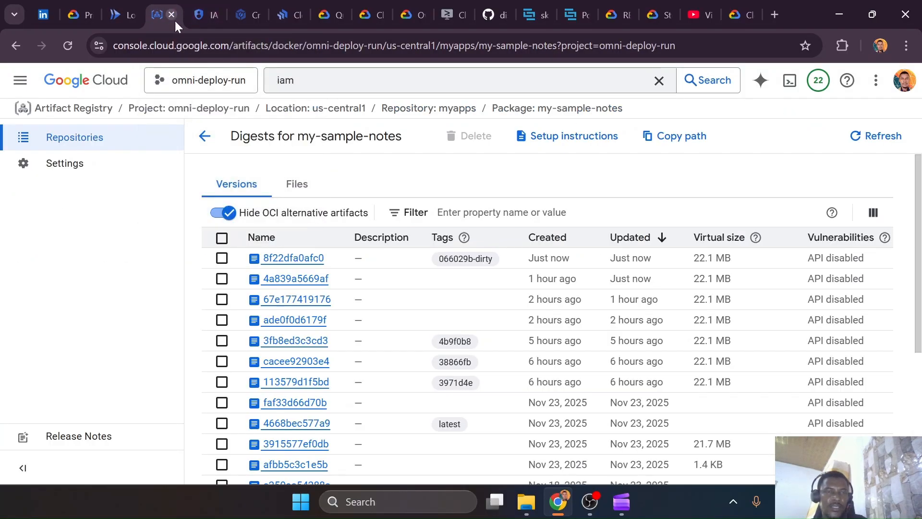
left_click(172, 14)
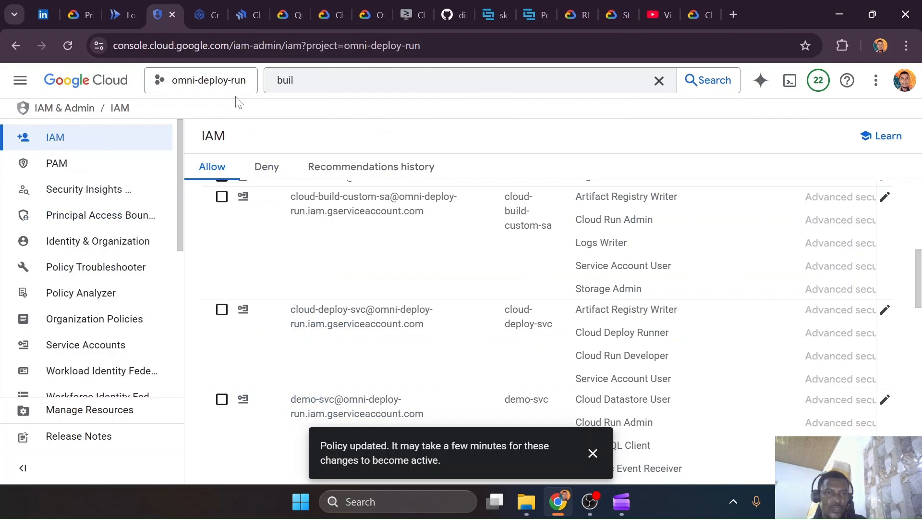
left_click(177, 15)
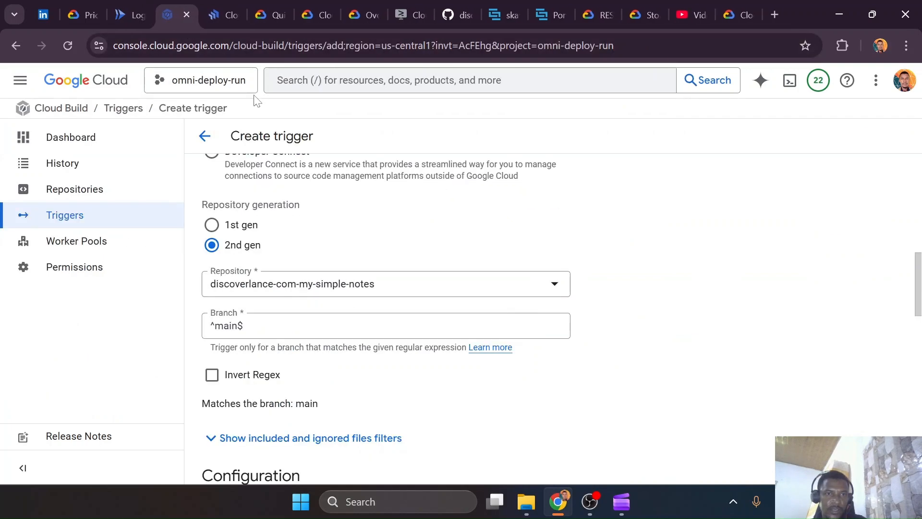
key("ctrl+w")
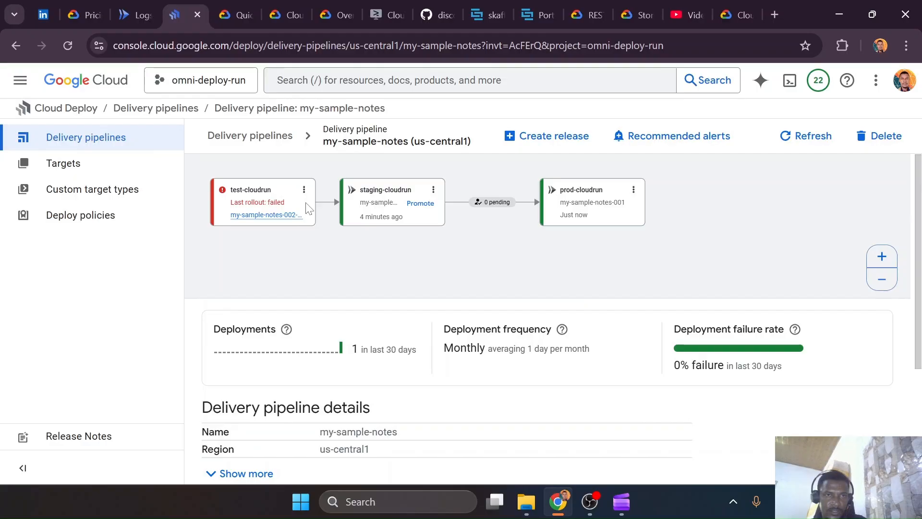
Open release my-sample-notes-002 from the pipeline's releases, review its build and target artifacts, and return to its rollouts
scroll(272, 219, "down", 3)
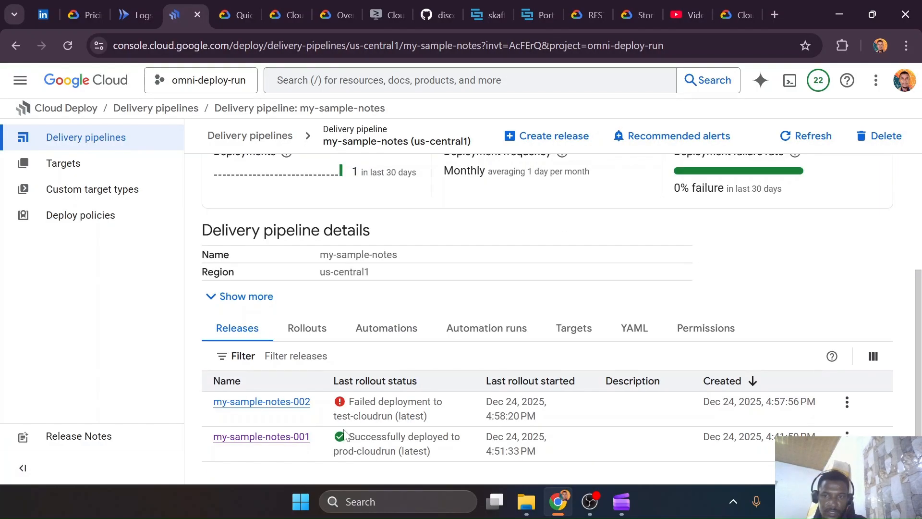
left_click(305, 404)
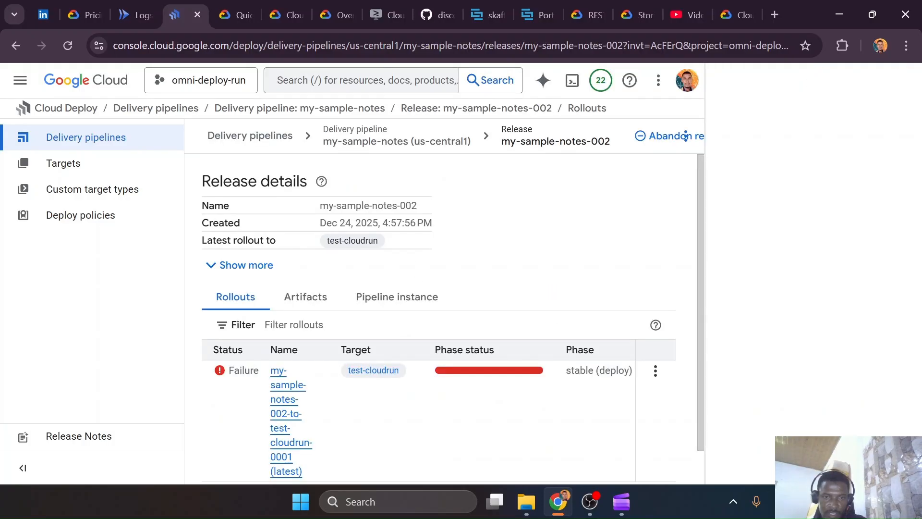
scroll(382, 373, "down", 1)
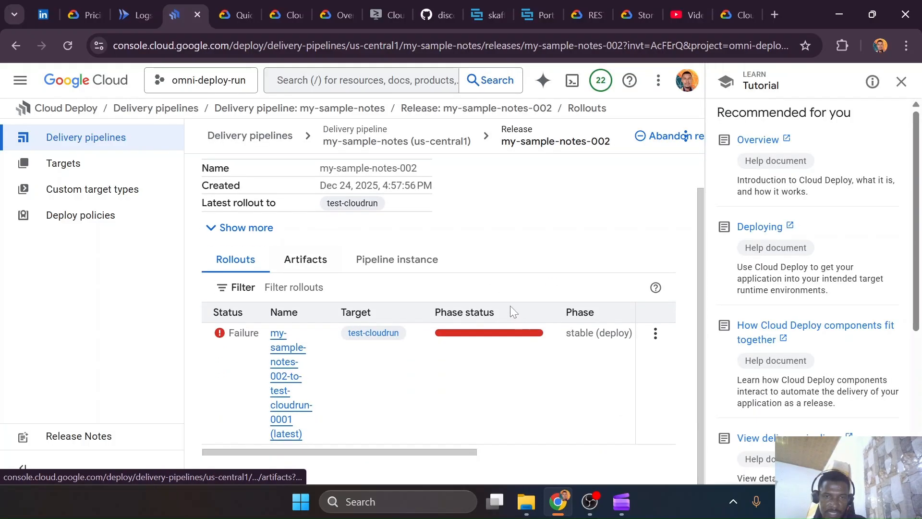
scroll(458, 321, "down", 4)
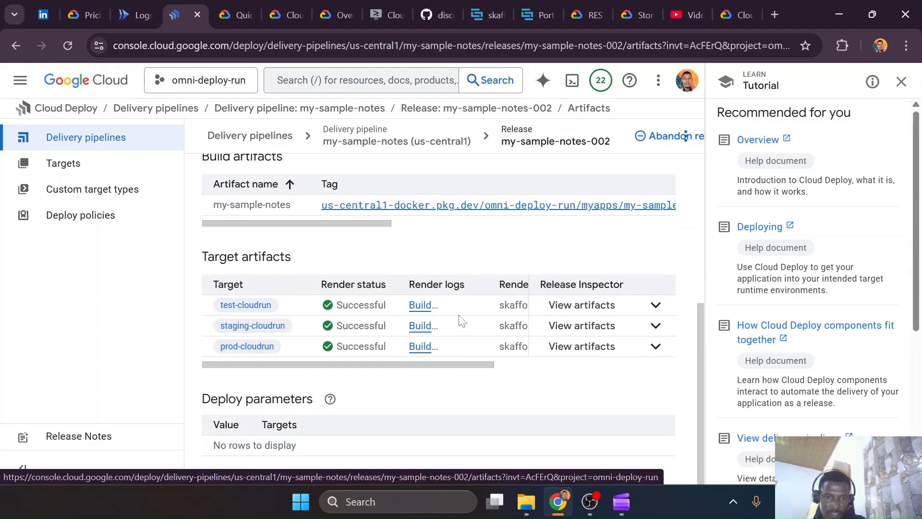
scroll(461, 321, "up", 5)
left_click(243, 295)
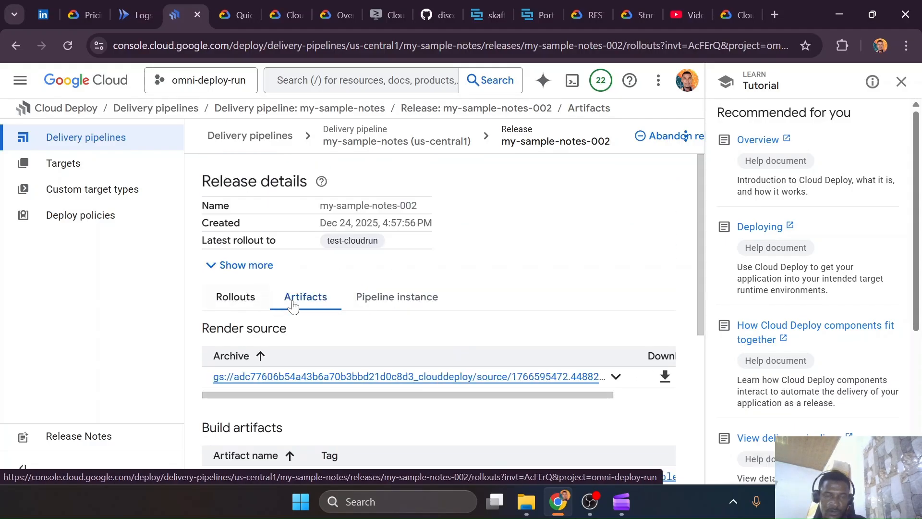
Open the failed test-cloudrun rollout of release my-sample-notes-002 and review its deploy job run logs
scroll(313, 336, "down", 1)
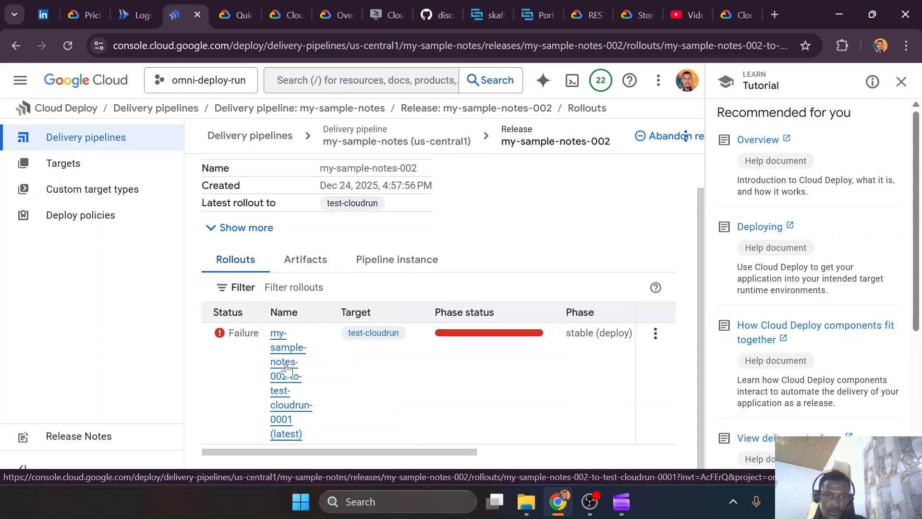
left_click(284, 367)
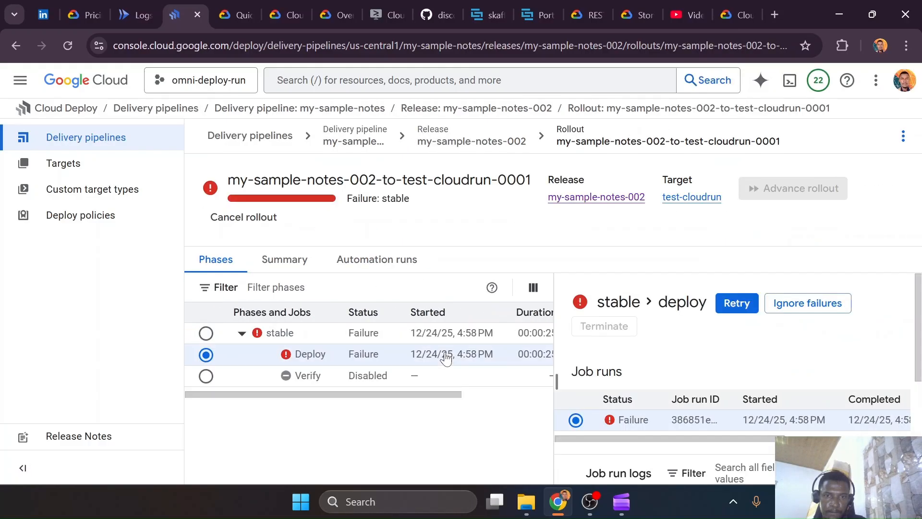
scroll(733, 396, "down", 4)
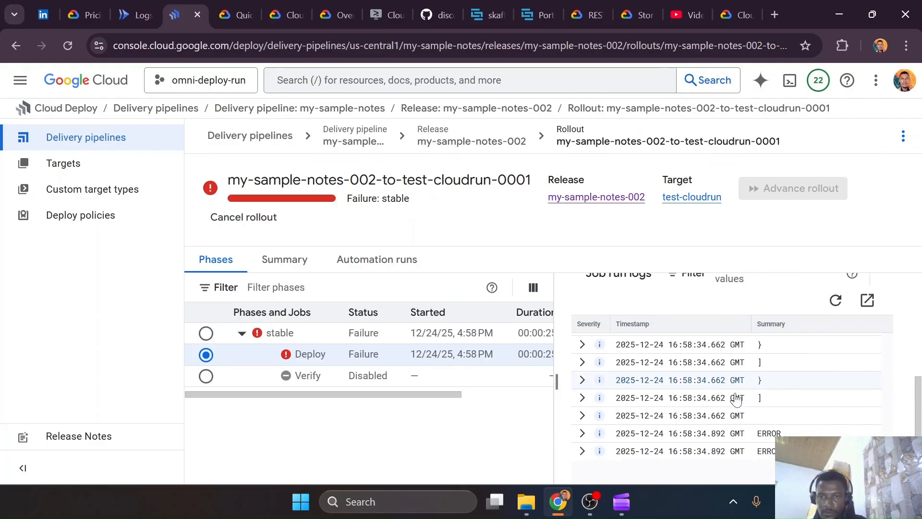
scroll(736, 398, "up", 8)
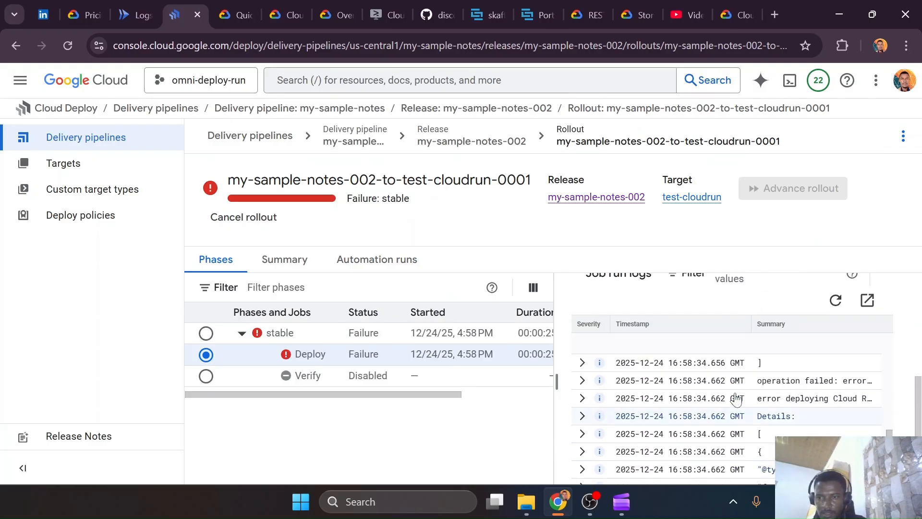
scroll(736, 398, "up", 10)
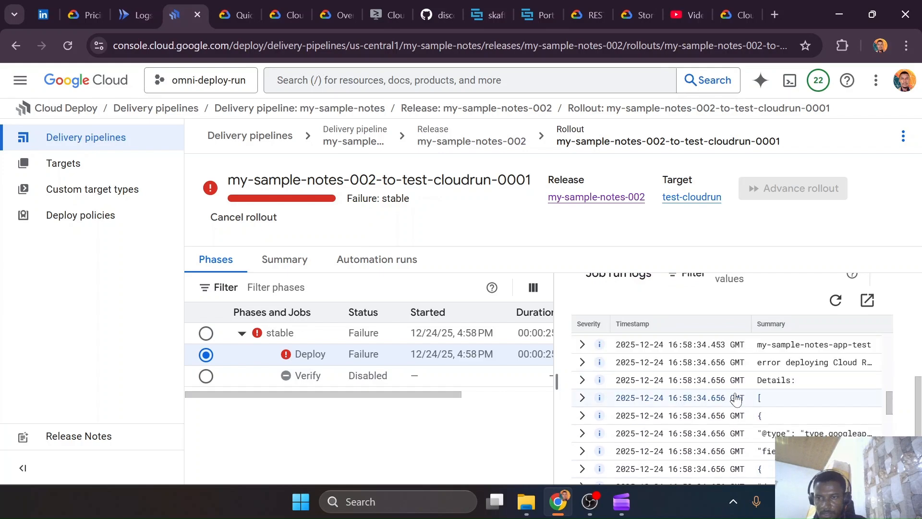
scroll(736, 399, "down", 3)
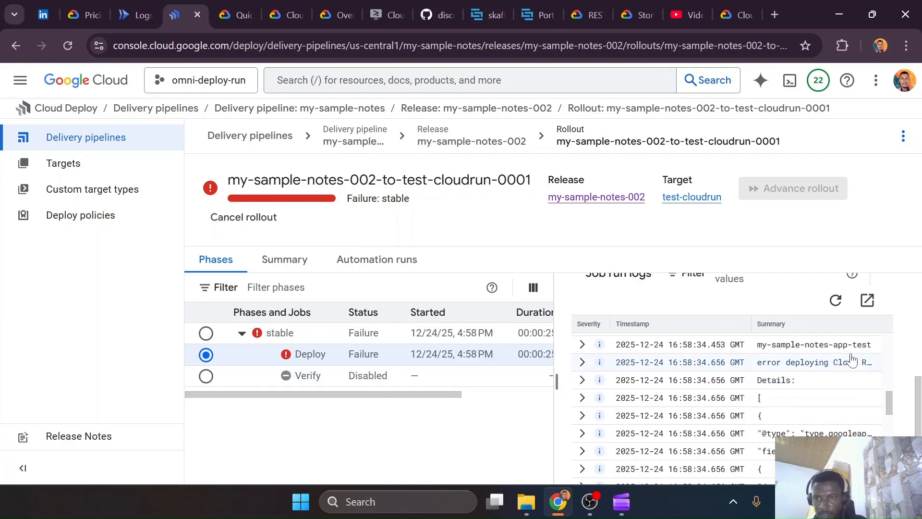
Open the deploy job run logs in Logs Explorer in a new tab, widen the rollout's log pane, and switch to Logs Explorer
right_click(868, 300)
left_click(731, 112)
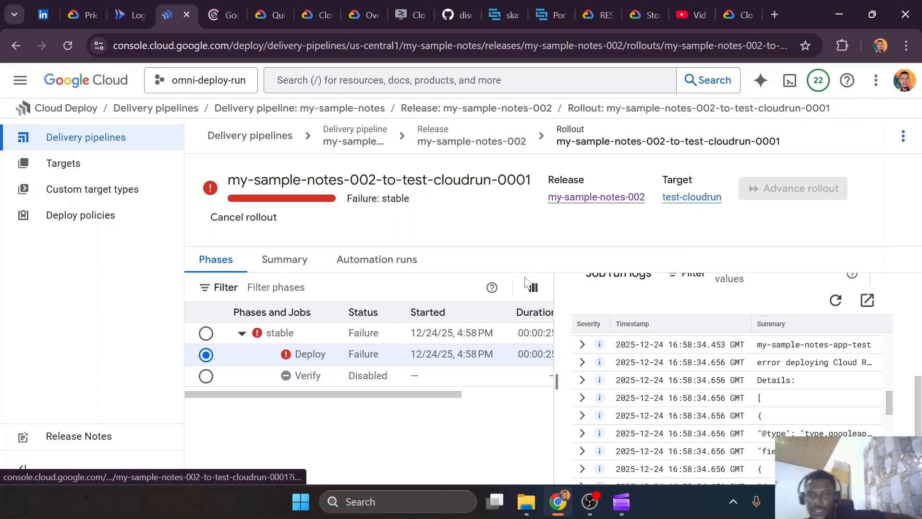
left_click_drag(557, 346, 425, 346)
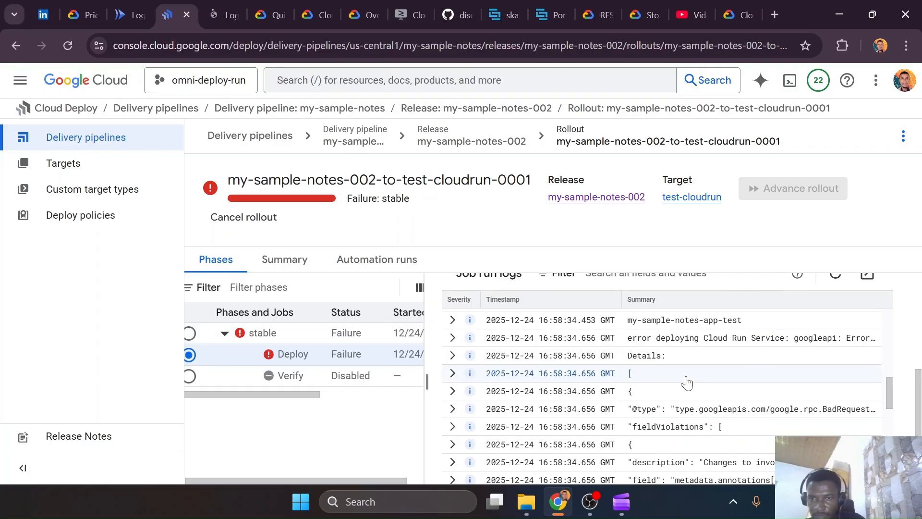
scroll(686, 381, "down", 4)
scroll(687, 382, "up", 4)
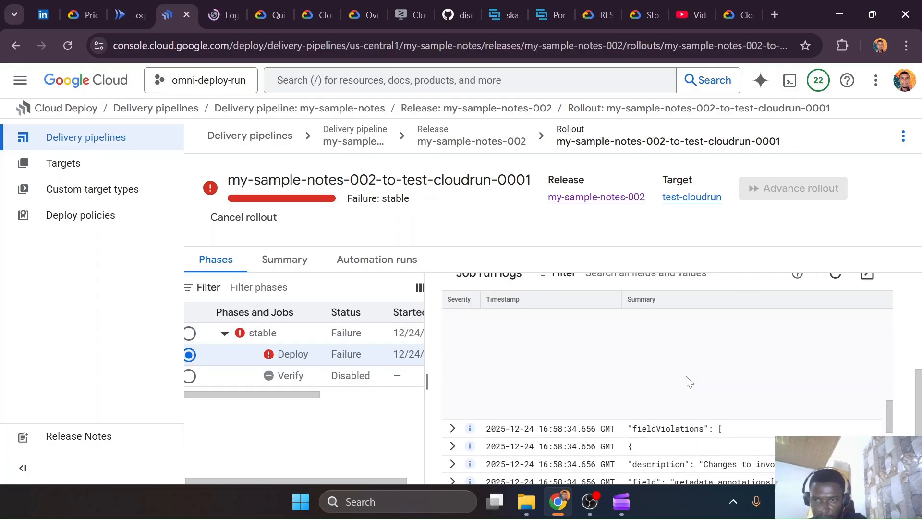
left_click(235, 7)
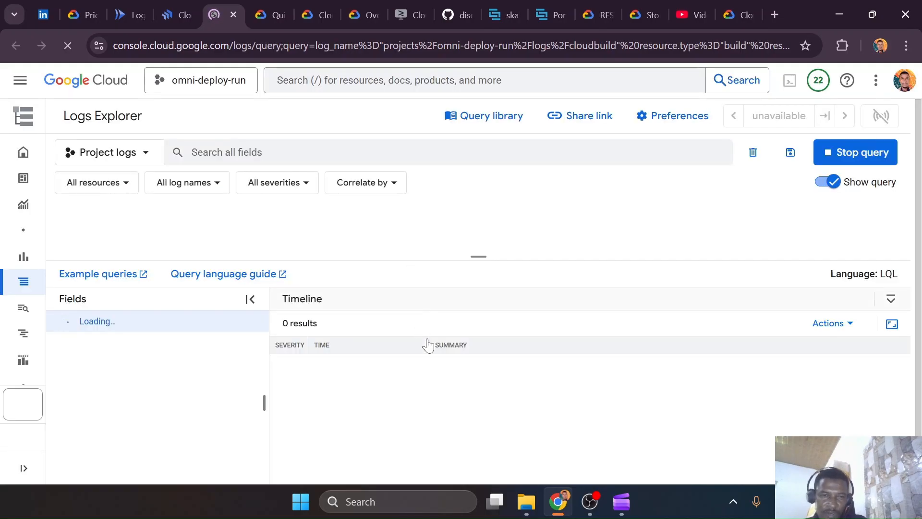
Check the service annotations of notes-app-test.yaml in VS Code and return to Logs Explorer in the browser
key("ctrl+super+Right")
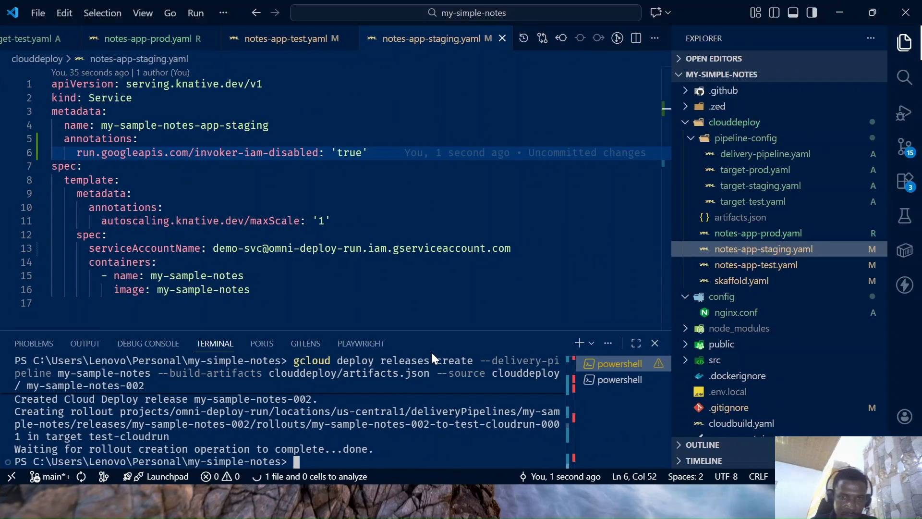
left_click(307, 37)
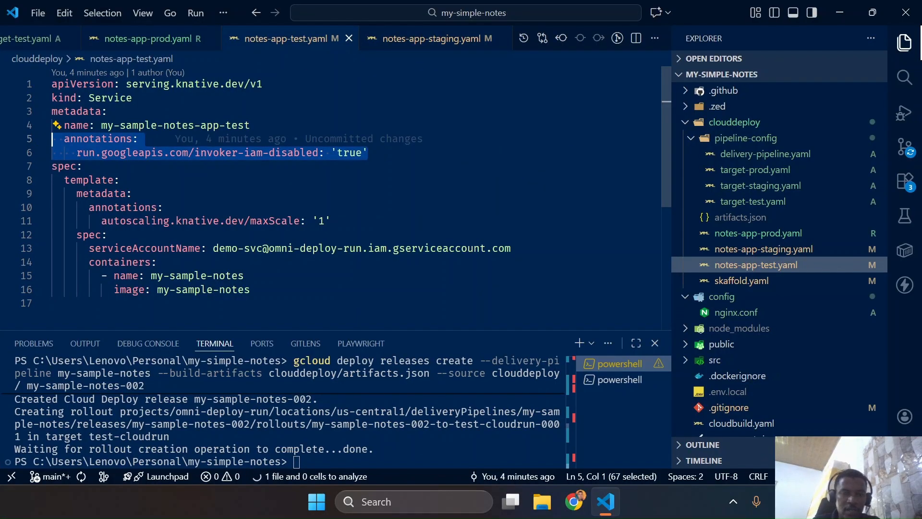
key("ctrl+super+Left")
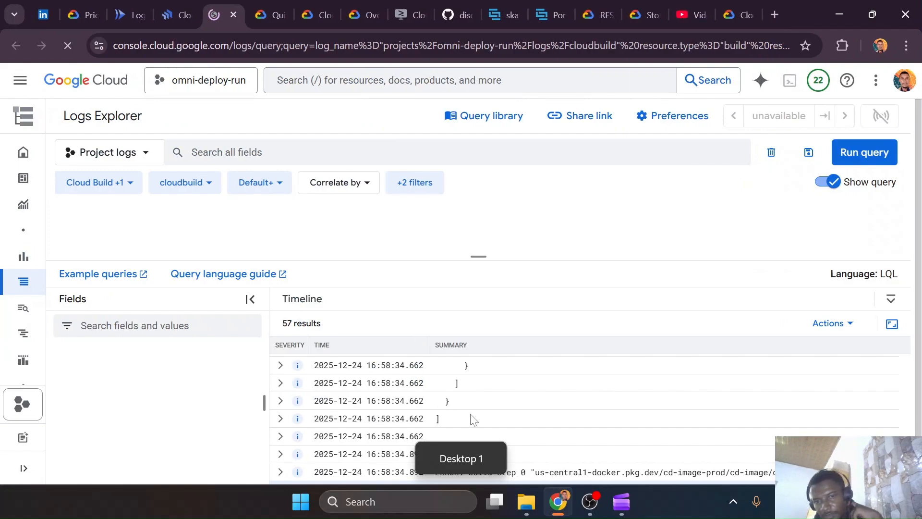
Find the Cloud Run service deployment error for my-sample-notes-app-test among the Cloud Build log entries
scroll(502, 406, "up", 12)
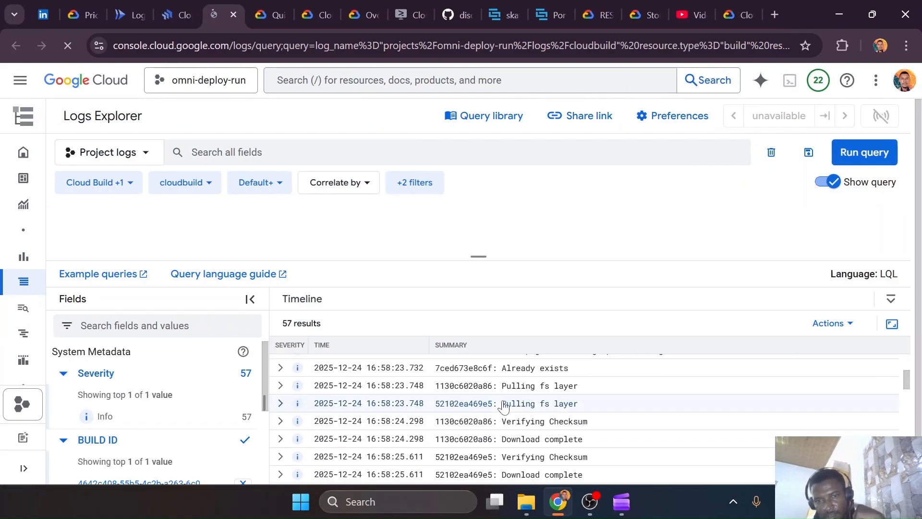
scroll(502, 407, "down", 6)
scroll(502, 407, "up", 1)
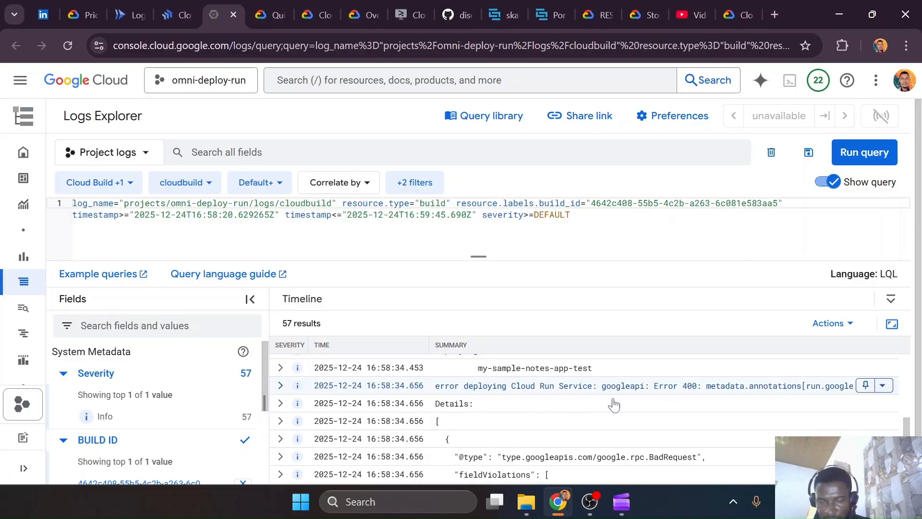
Compare the service annotations in the Cloud Run YAML reference with the invoker-iam-disabled annotation in notes-app-test.yaml in VS Code
left_click(745, 8)
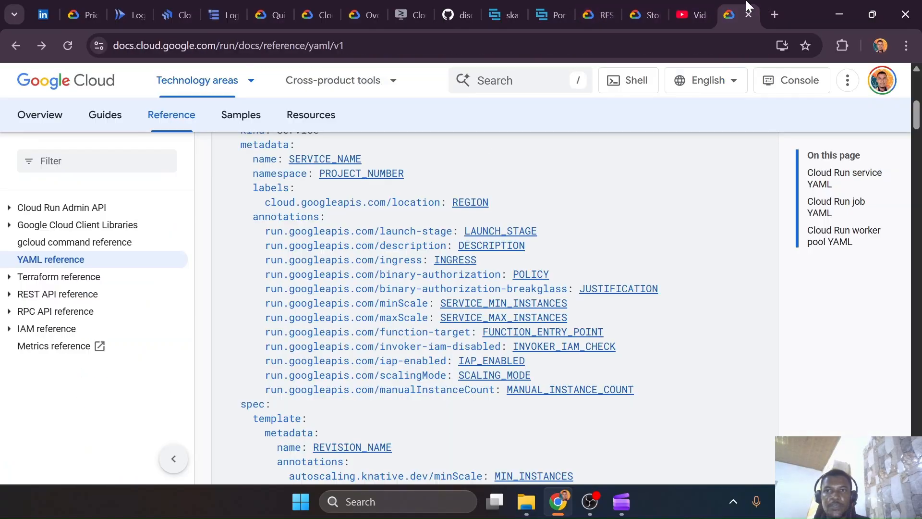
scroll(325, 303, "up", 3)
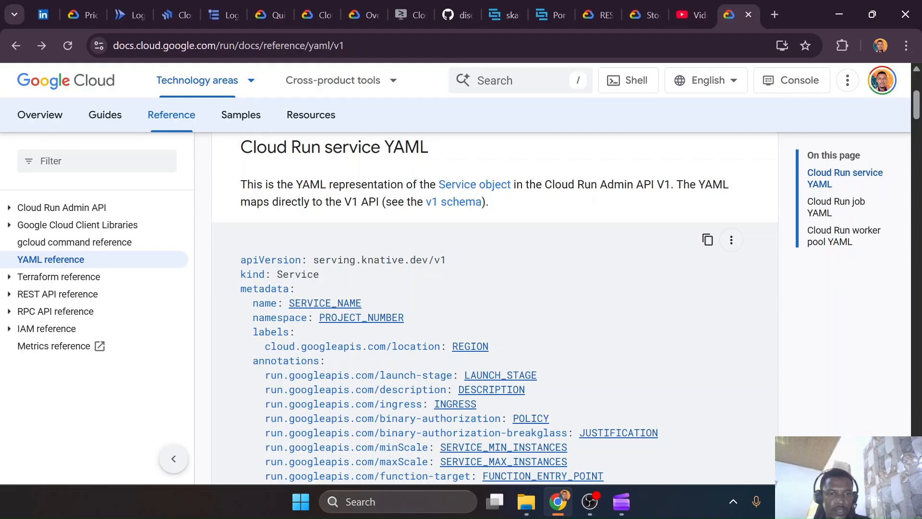
scroll(325, 302, "down", 2)
key("ctrl+super+Right")
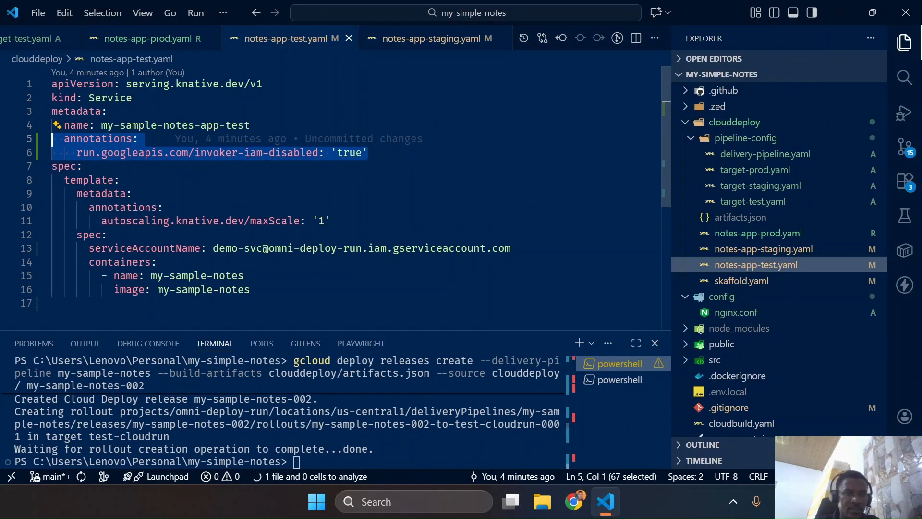
key("ctrl+super+Left")
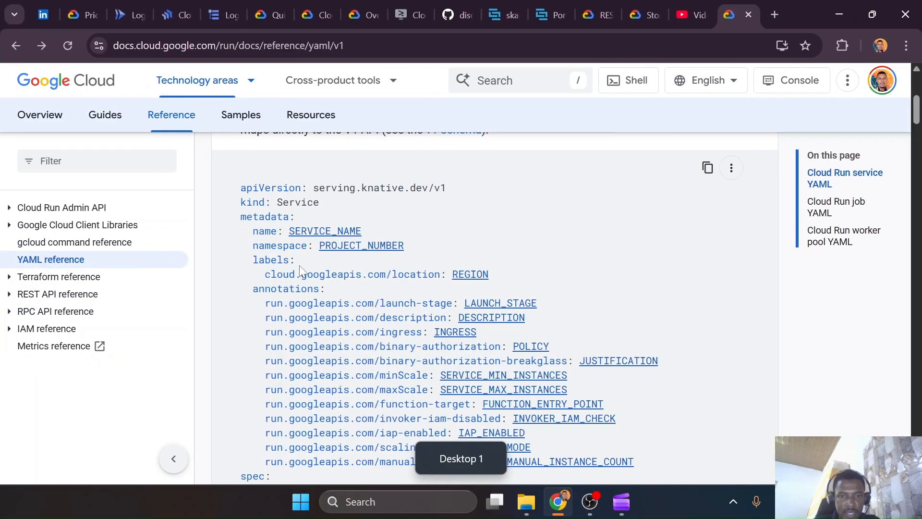
scroll(299, 265, "down", 1)
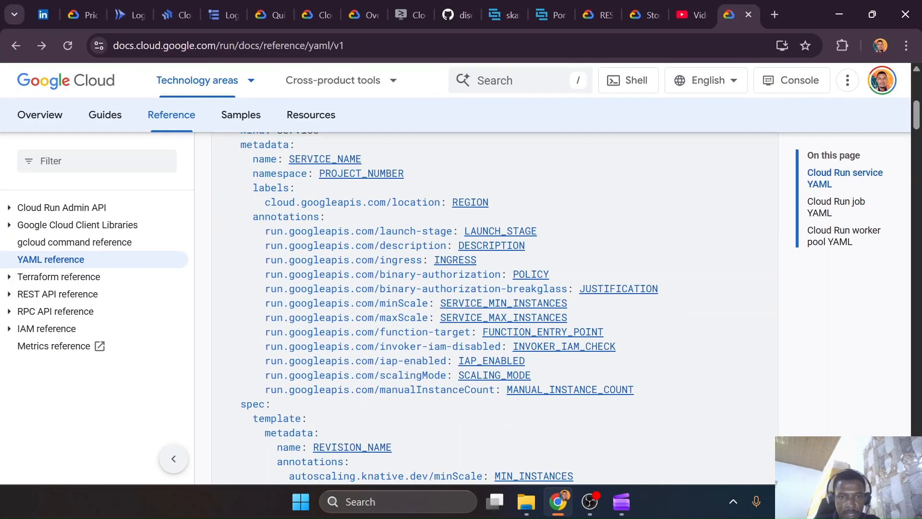
key("ctrl+super+Right")
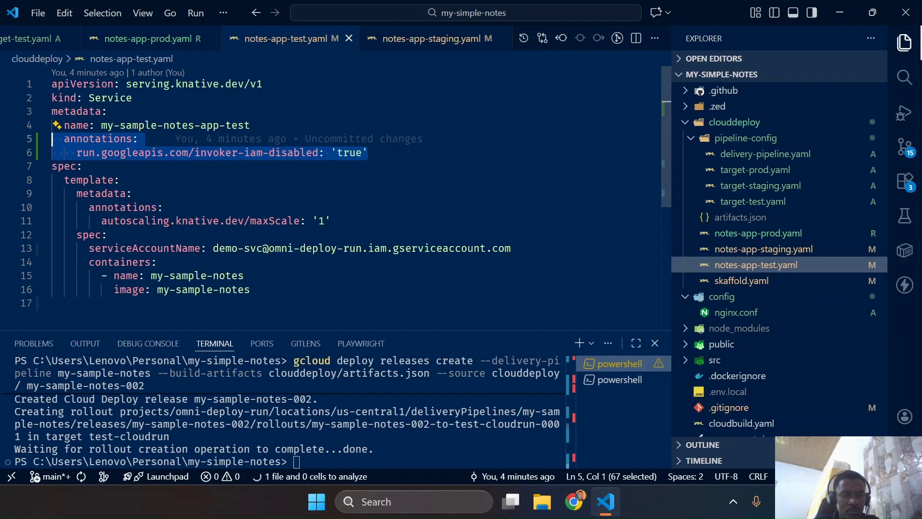
key("ctrl+super+Left")
scroll(480, 307, "down", 3)
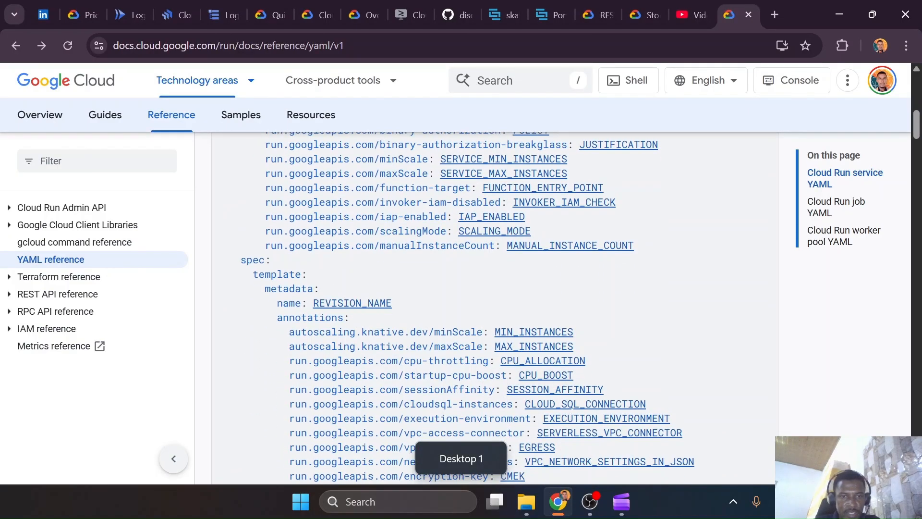
key("ctrl+super+Right")
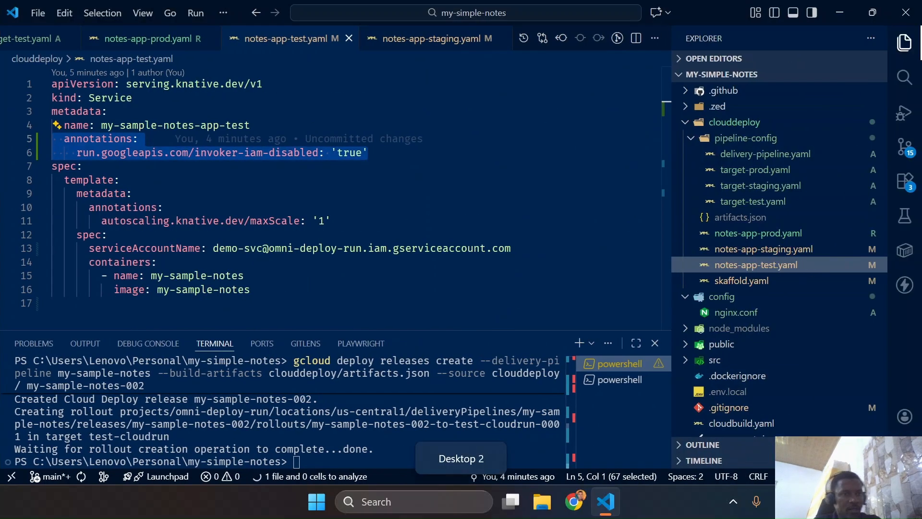
key("ctrl+super+Left")
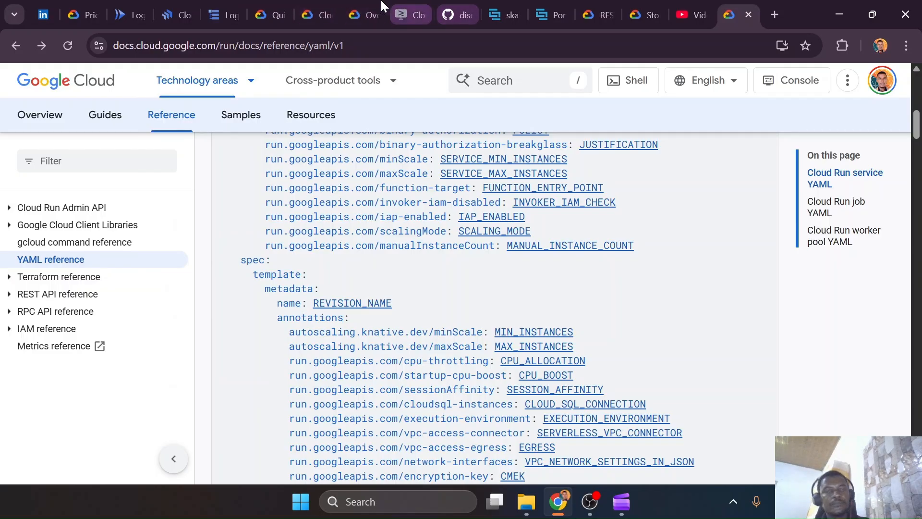
Return to Logs Explorer and expand the field violation description entry about invoker_iam_disabled to read its full text
left_click(212, 7)
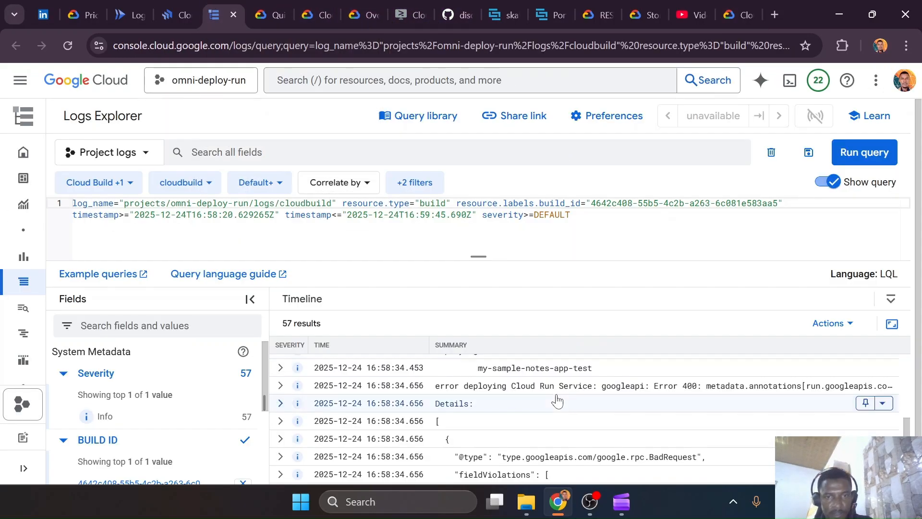
scroll(557, 436, "down", 2)
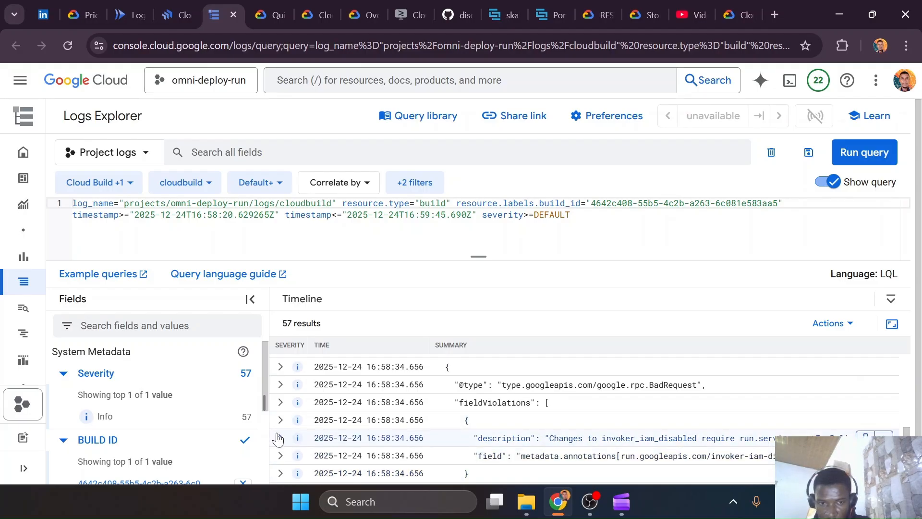
left_click(280, 437)
scroll(554, 425, "down", 2)
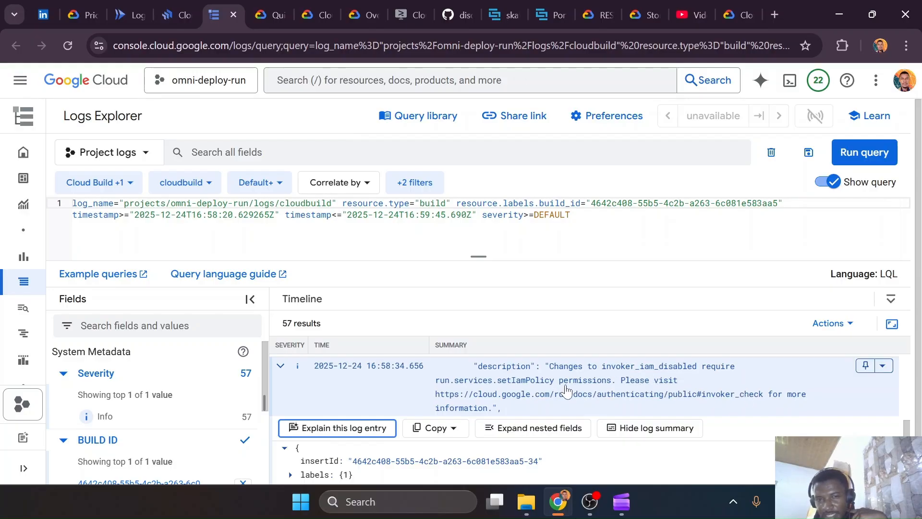
Search the console for Cloud Build, open failed build 4642c408 from the build history, and review its build log
left_click(347, 90)
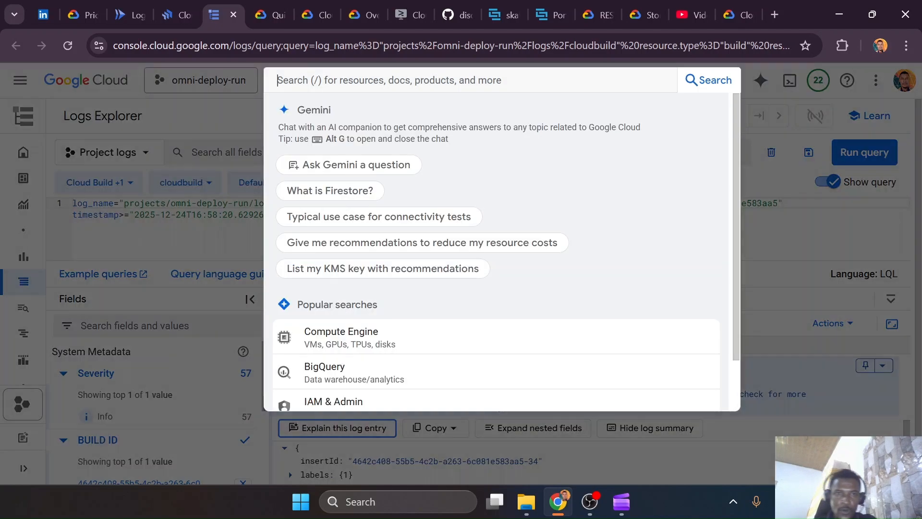
type("build")
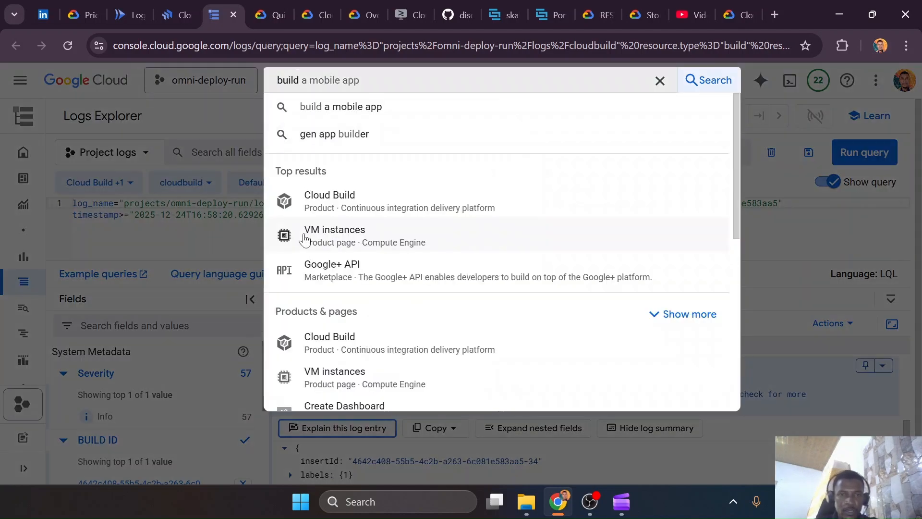
left_click(346, 192)
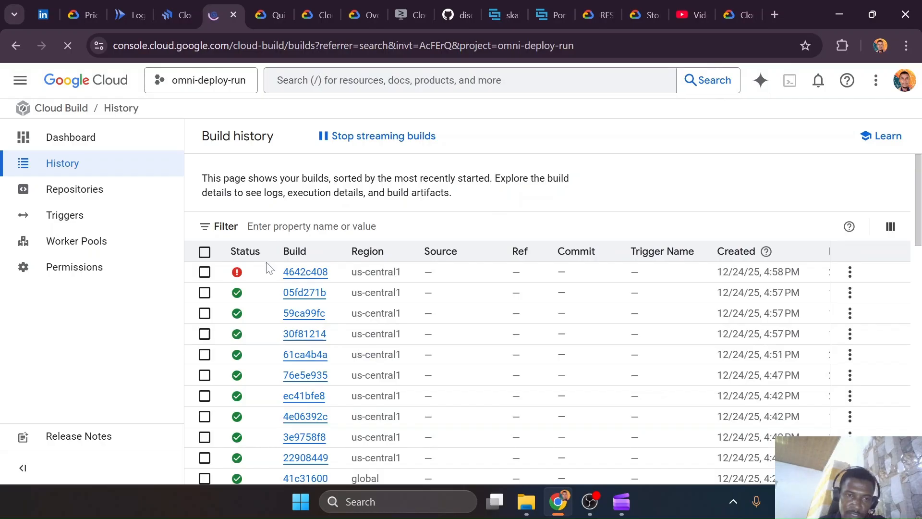
left_click(299, 272)
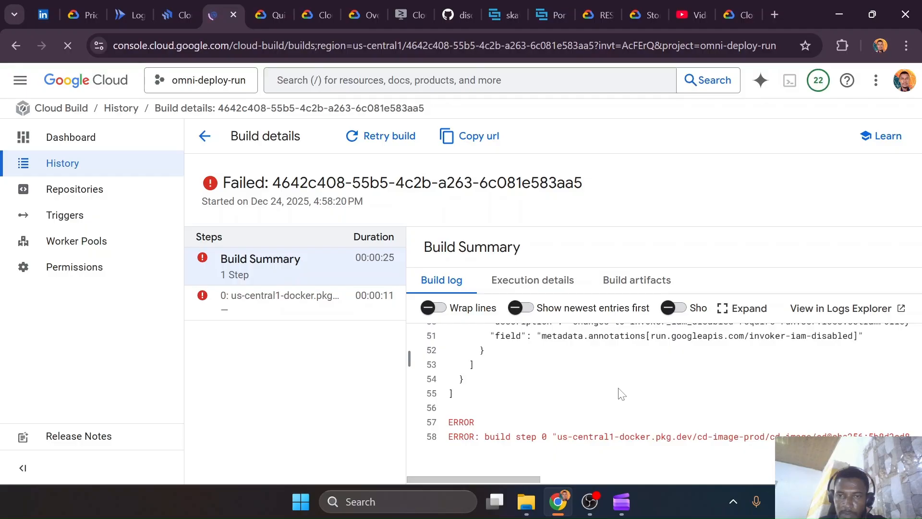
scroll(572, 392, "up", 3)
scroll(578, 391, "down", 2)
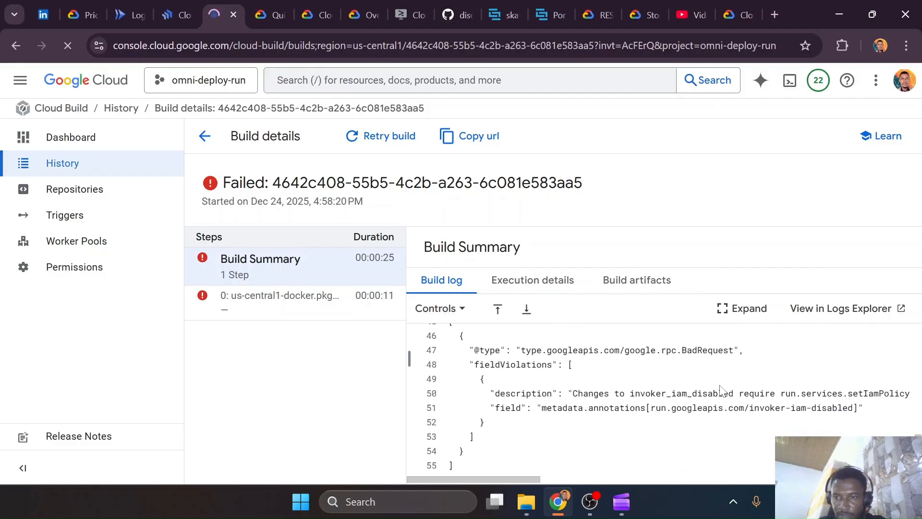
View the failed build's execution details and highlight the name part of its service account
left_click(561, 287)
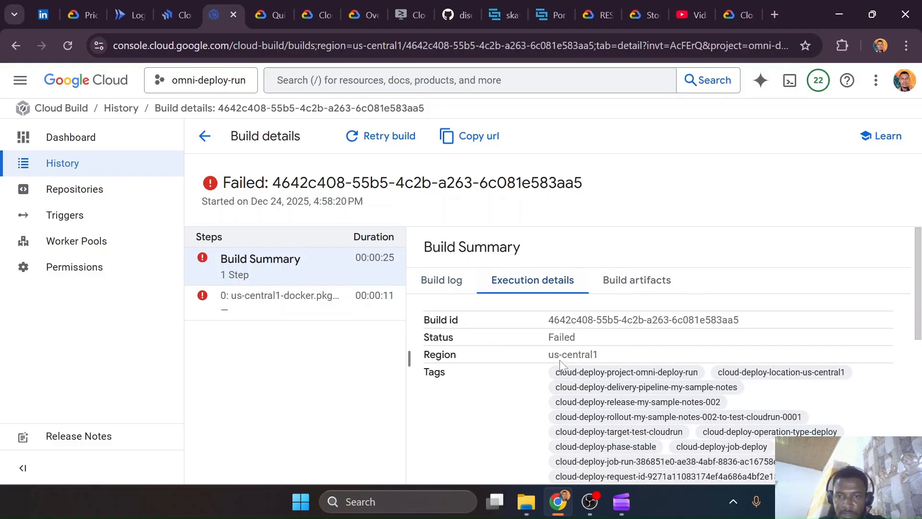
scroll(619, 357, "down", 5)
scroll(612, 360, "down", 1)
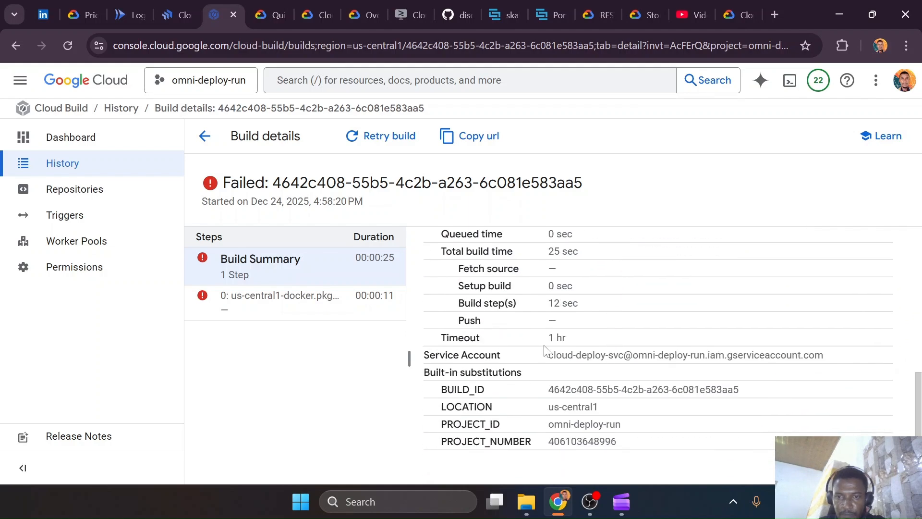
left_click_drag(550, 358, 619, 364)
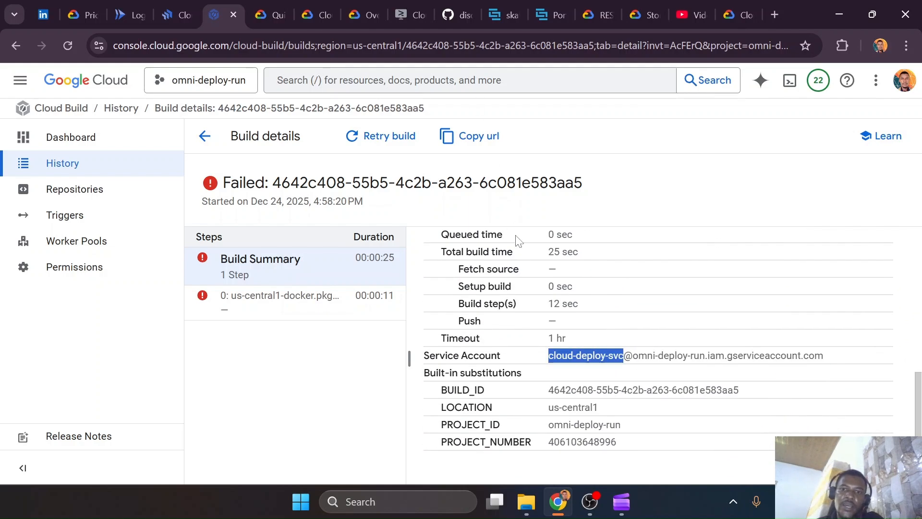
Return to the failed build's log and examine the field violation description about invoker_iam_disabled
scroll(514, 230, "up", 6)
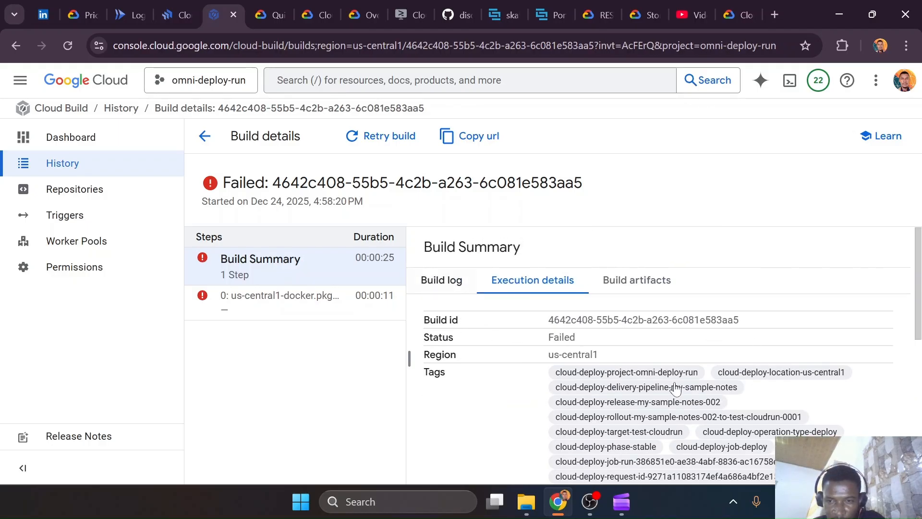
scroll(676, 387, "down", 3)
scroll(676, 387, "up", 3)
scroll(676, 387, "down", 10)
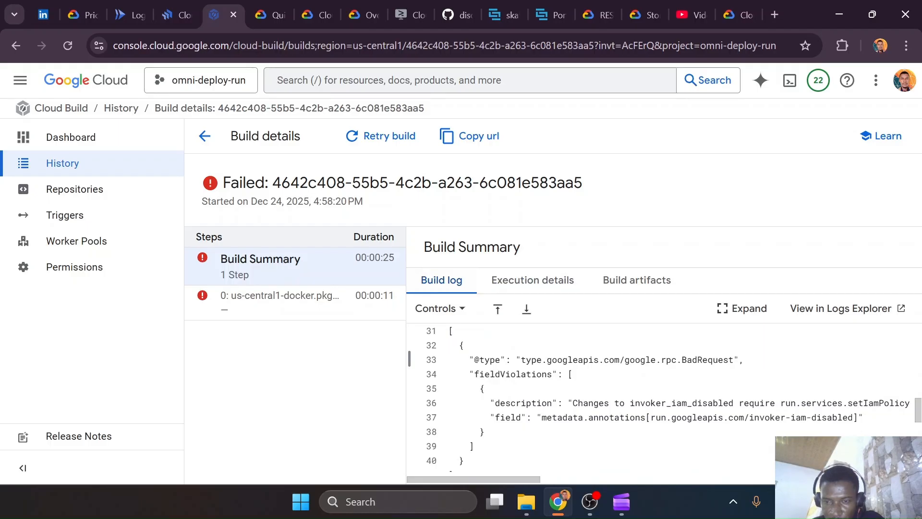
scroll(658, 404, "right", 3)
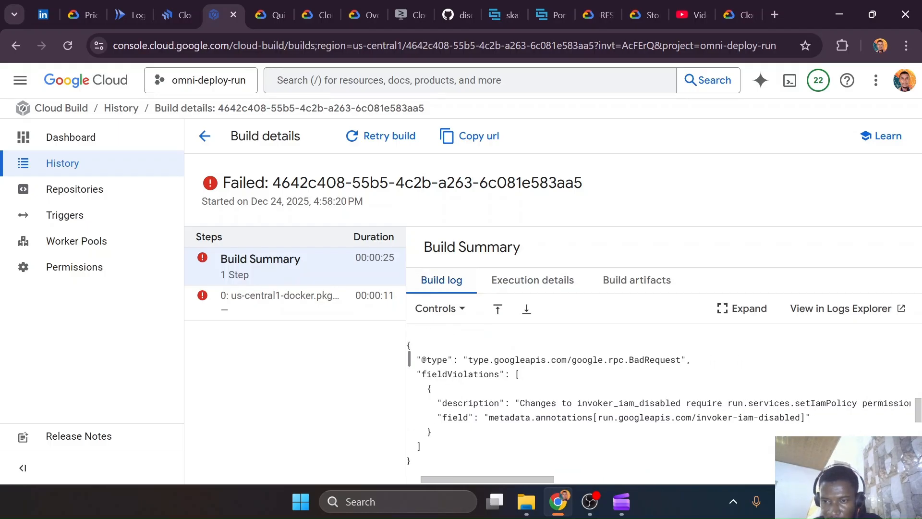
scroll(409, 358, "right", 2)
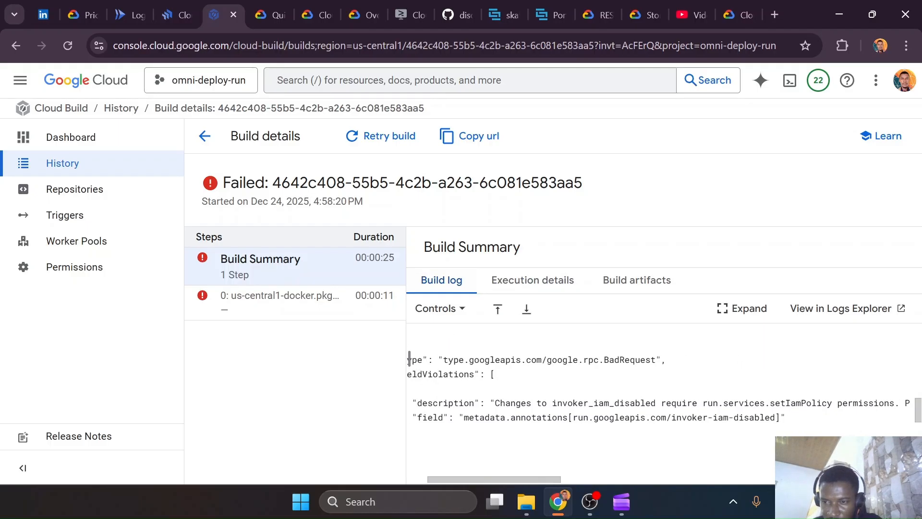
scroll(409, 358, "left", 3)
scroll(614, 377, "up", 10)
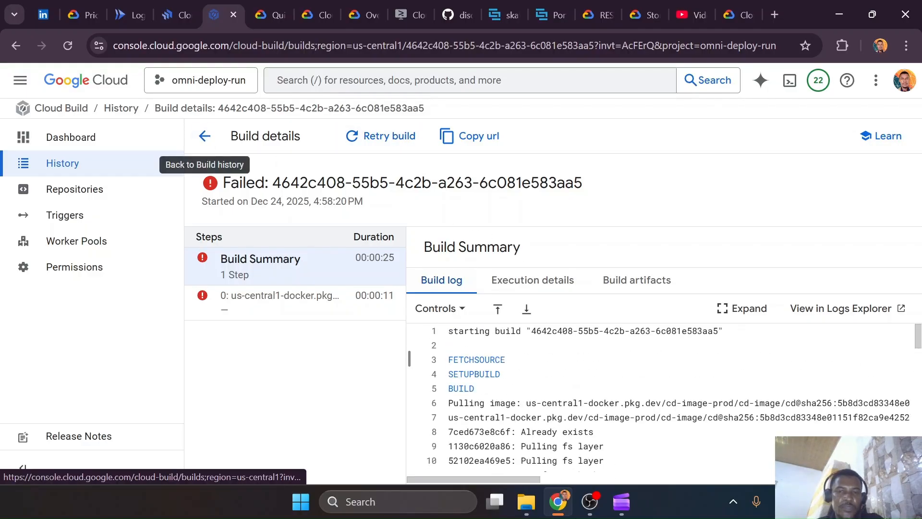
Find the IAM page through the console search and open the access of the cloud-deploy-svc service account for editing
left_click(378, 94)
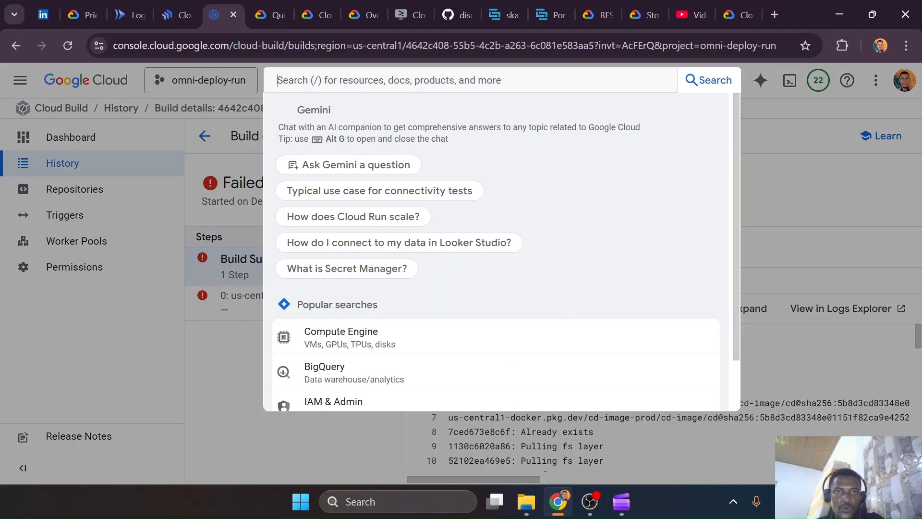
type("iam & admin")
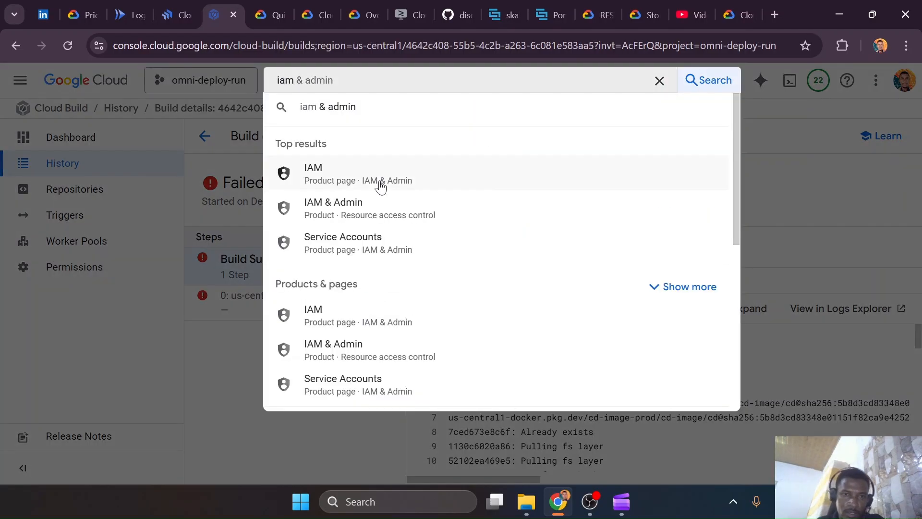
left_click(371, 165)
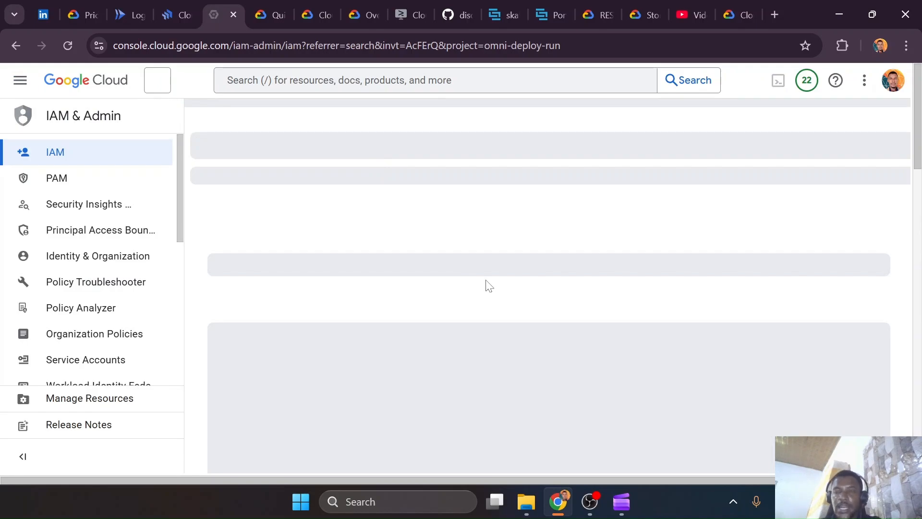
scroll(489, 286, "down", 3)
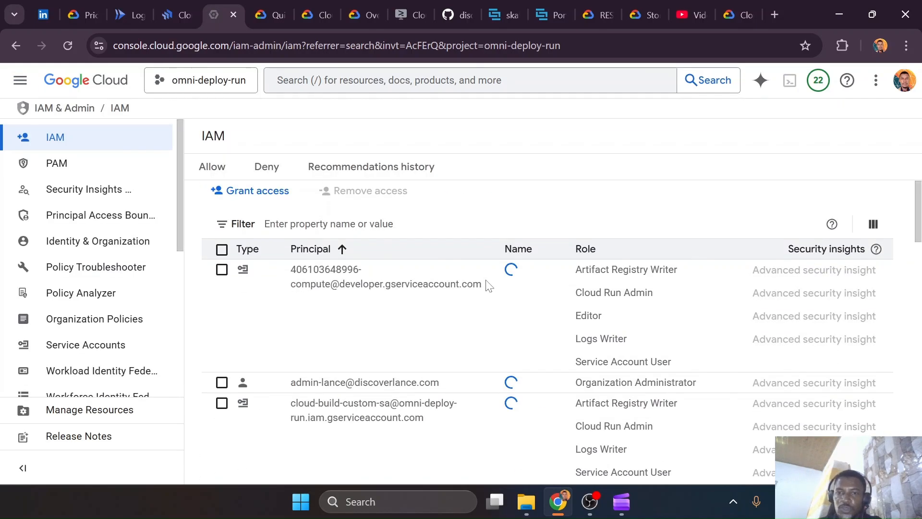
scroll(482, 314, "down", 3)
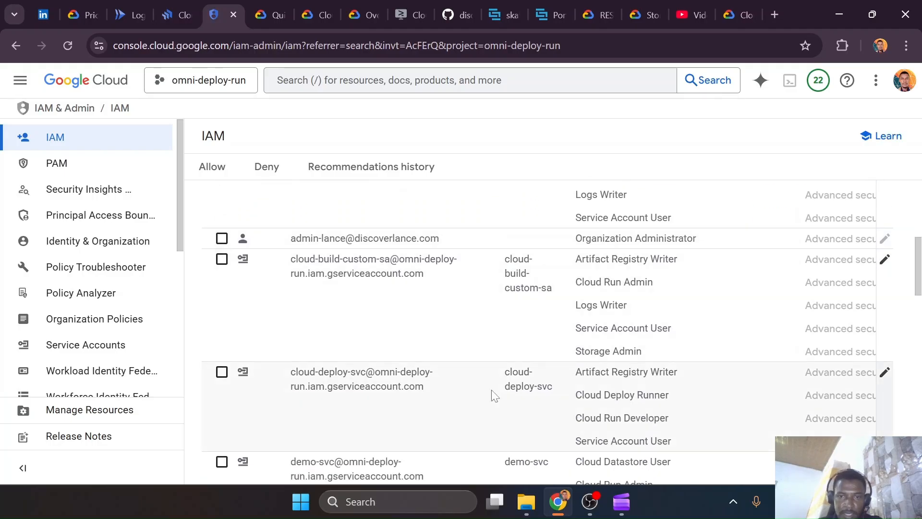
scroll(570, 400, "down", 2)
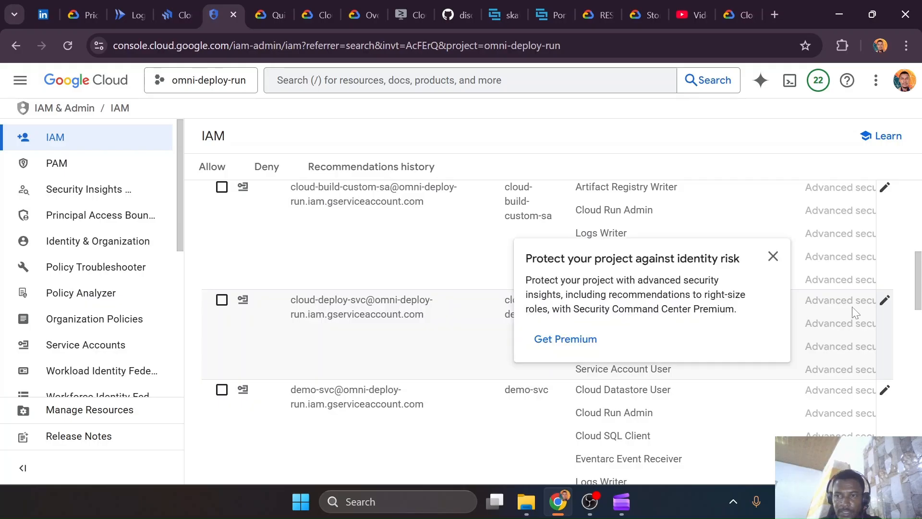
left_click(885, 301)
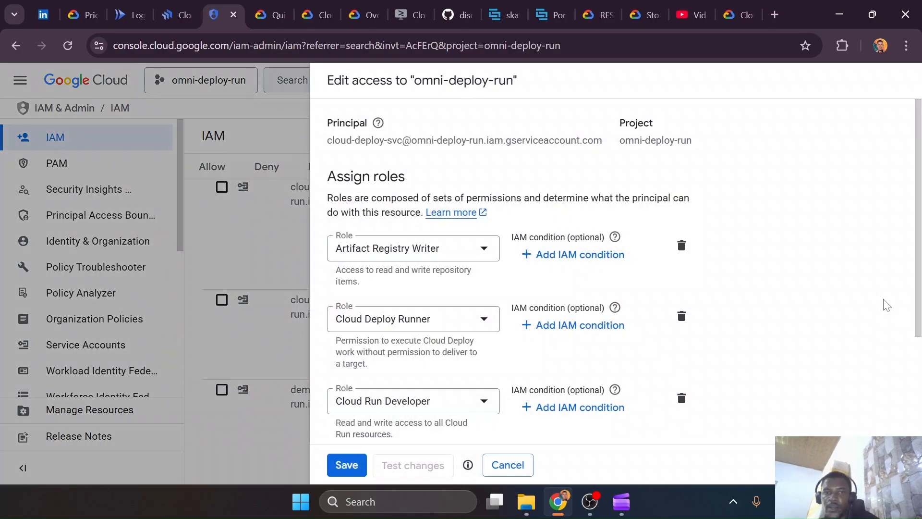
Add another role entry for the cloud-deploy-svc service account and open its list of available roles
scroll(509, 389, "down", 3)
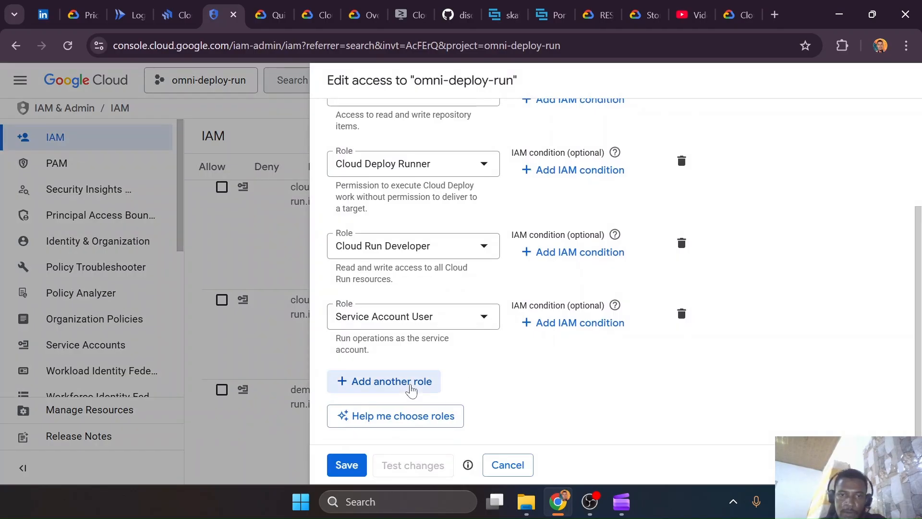
left_click(408, 384)
left_click(400, 385)
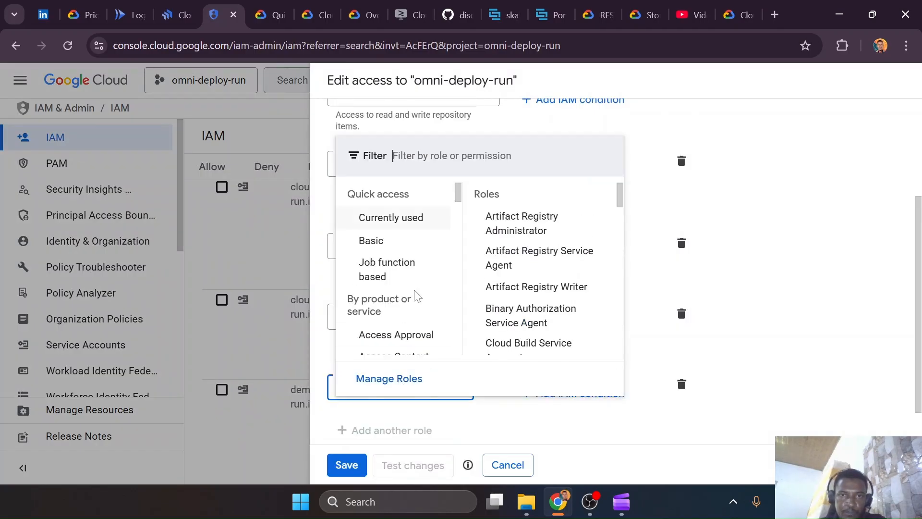
left_click(476, 154)
type("cloud build")
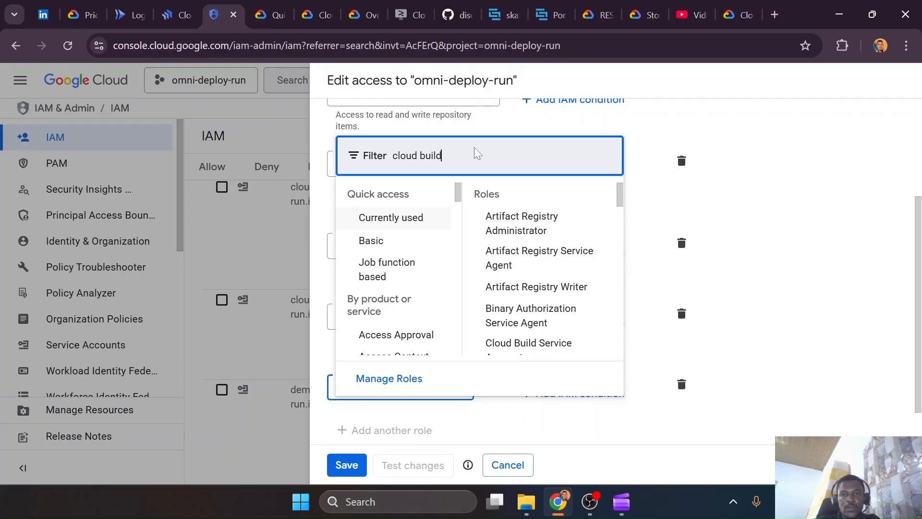
key("BackSpace")
key("BackSpace")
key("BackSpace")
key("BackSpace")
key("BackSpace")
type("run")
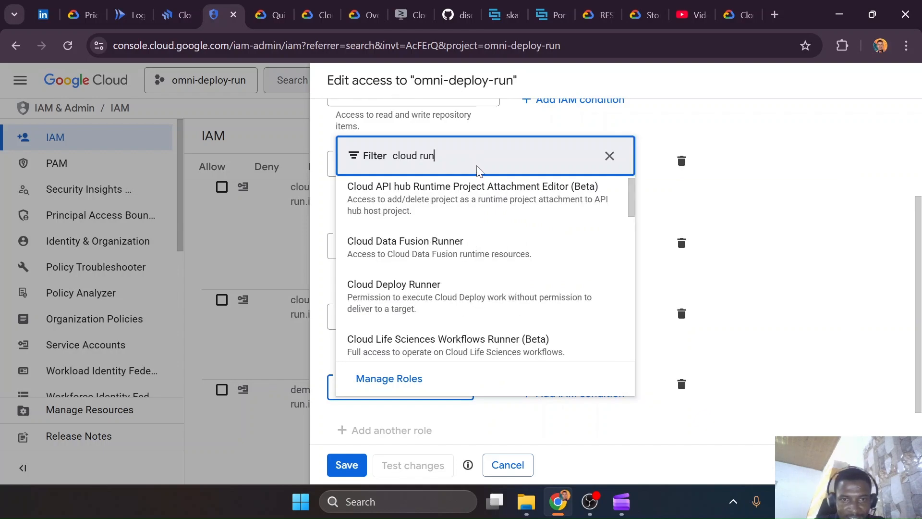
key("ctrl+a")
key("BackSpace")
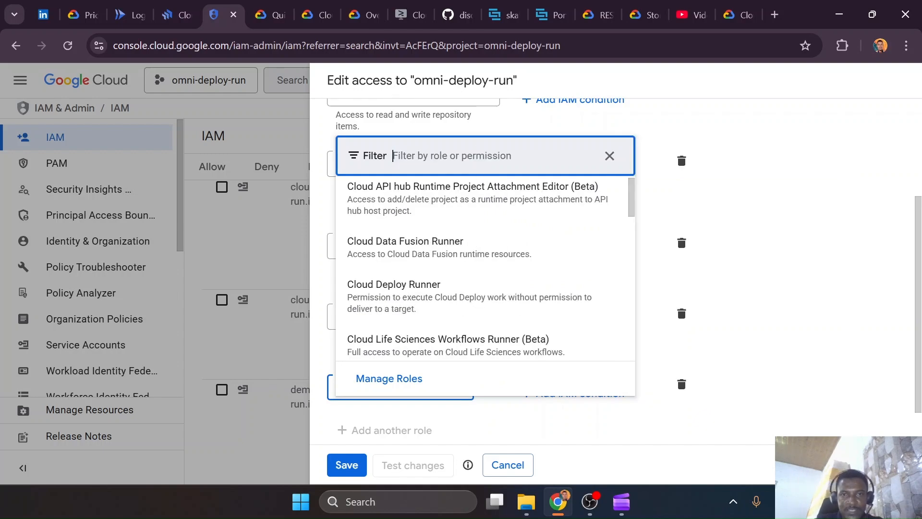
Browse the roles by product and examine the ones offered for Cloud Run
scroll(393, 262, "down", 10)
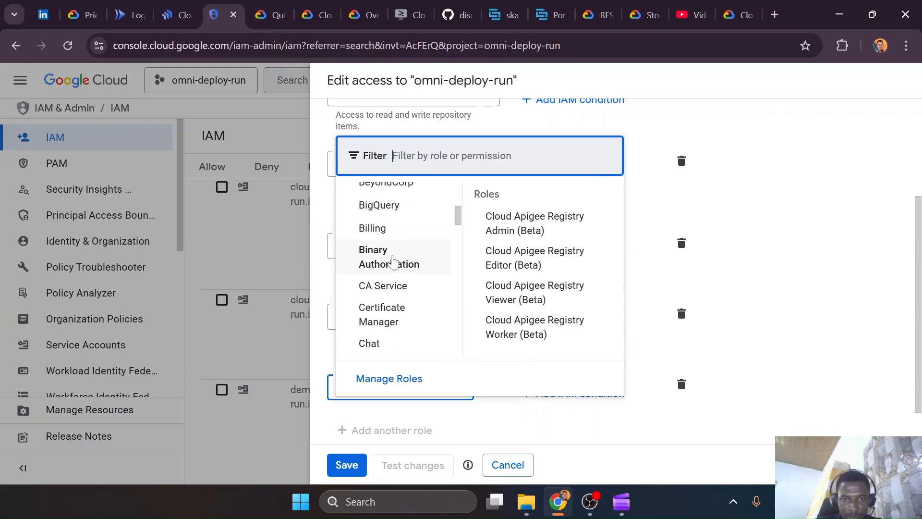
scroll(393, 262, "down", 6)
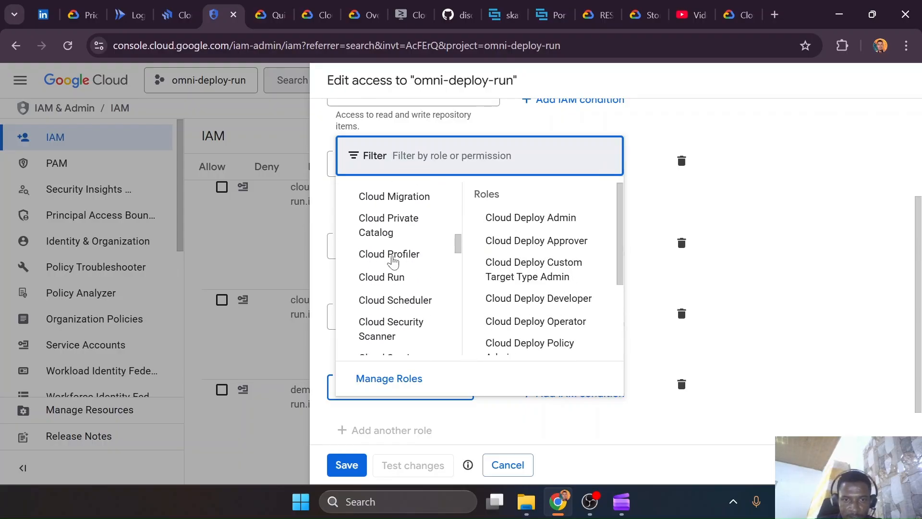
left_click(392, 262)
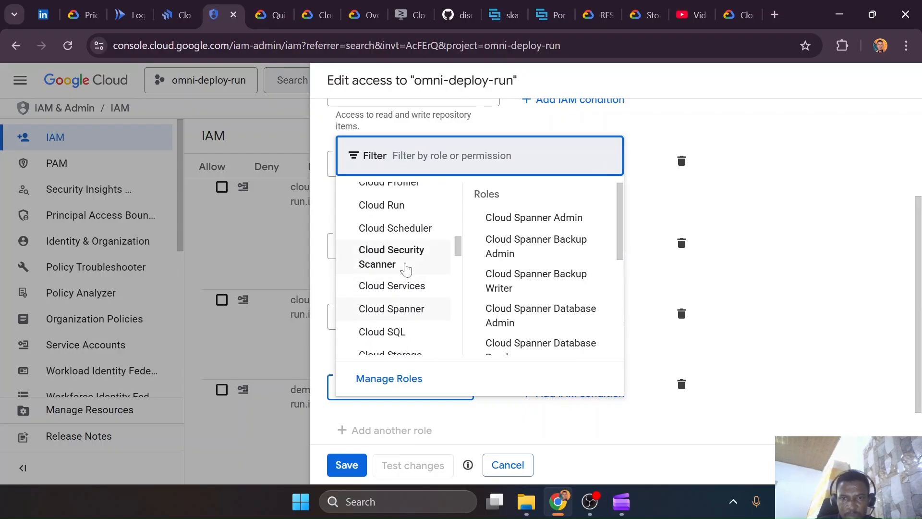
mouse_move(411, 214)
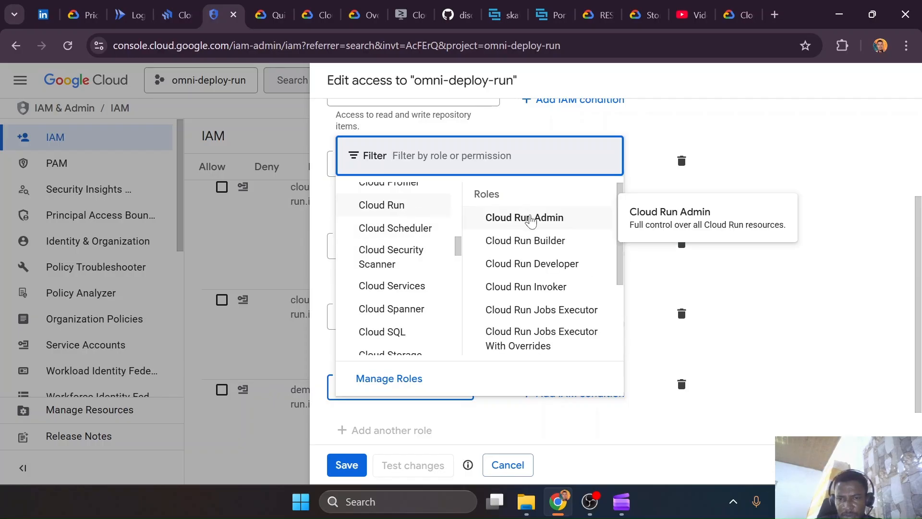
scroll(531, 220, "down", 3)
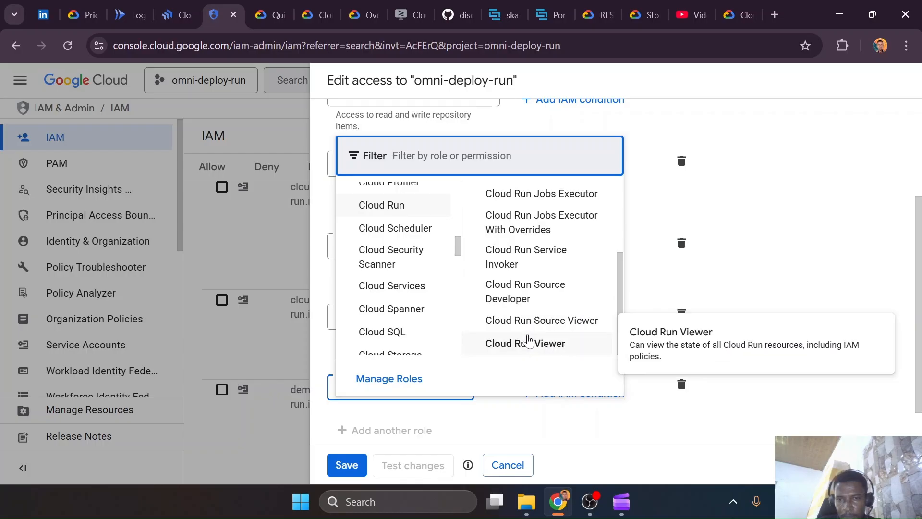
scroll(531, 269, "up", 3)
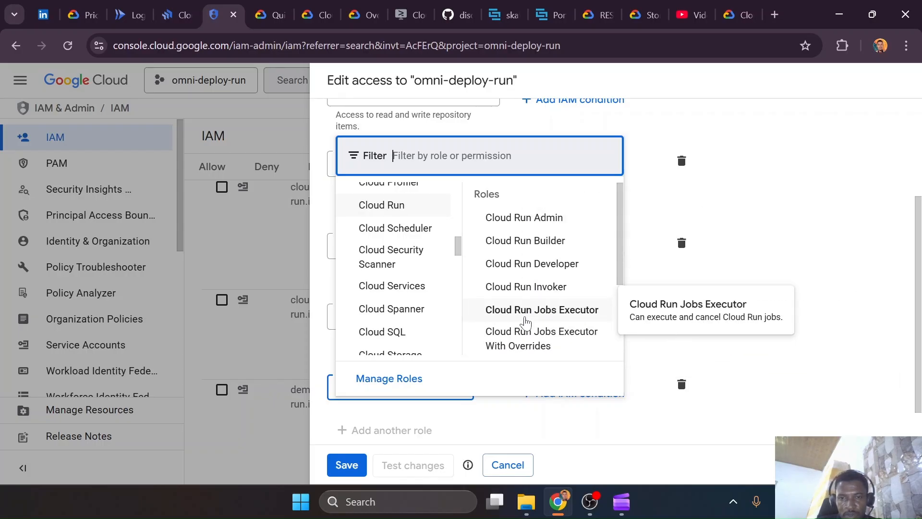
scroll(525, 321, "down", 3)
scroll(381, 316, "down", 5)
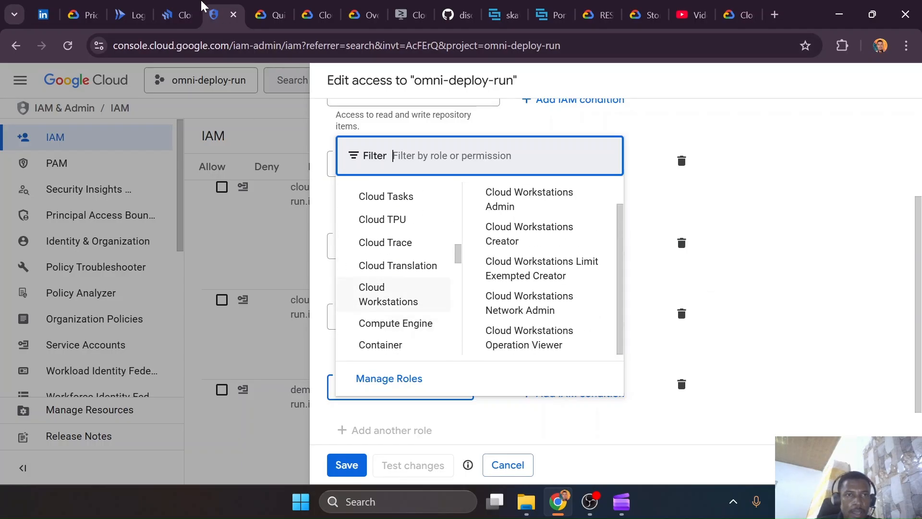
Return to the failed Cloud Deploy rollout and expand its invoker_iam_disabled description log entry to read the required permission
left_click(179, 14)
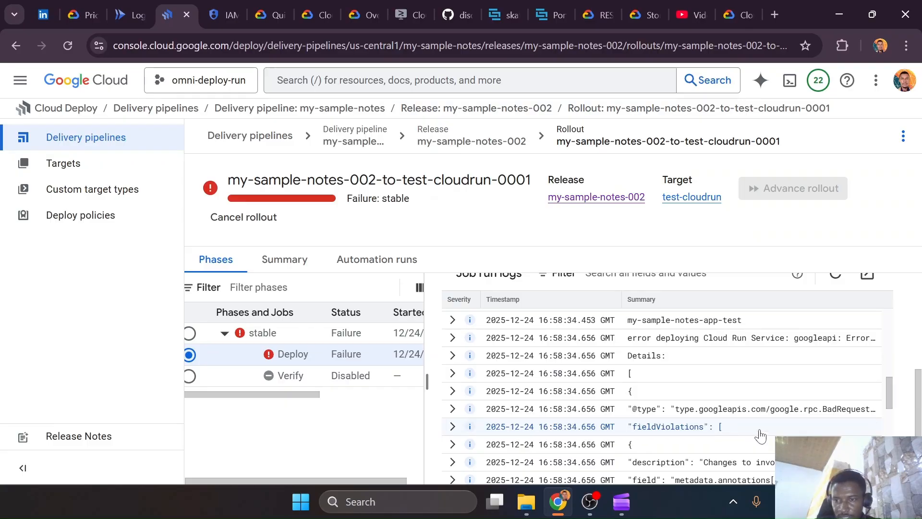
scroll(763, 414, "down", 2)
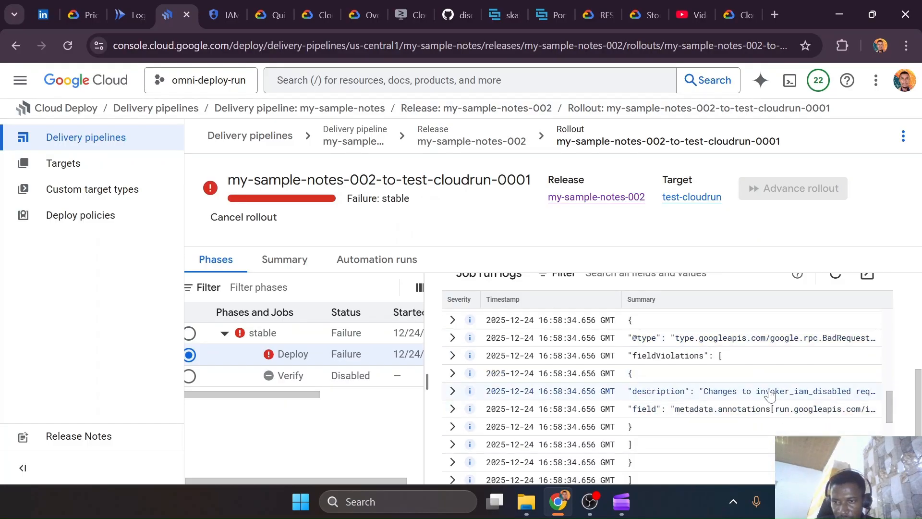
left_click(762, 396)
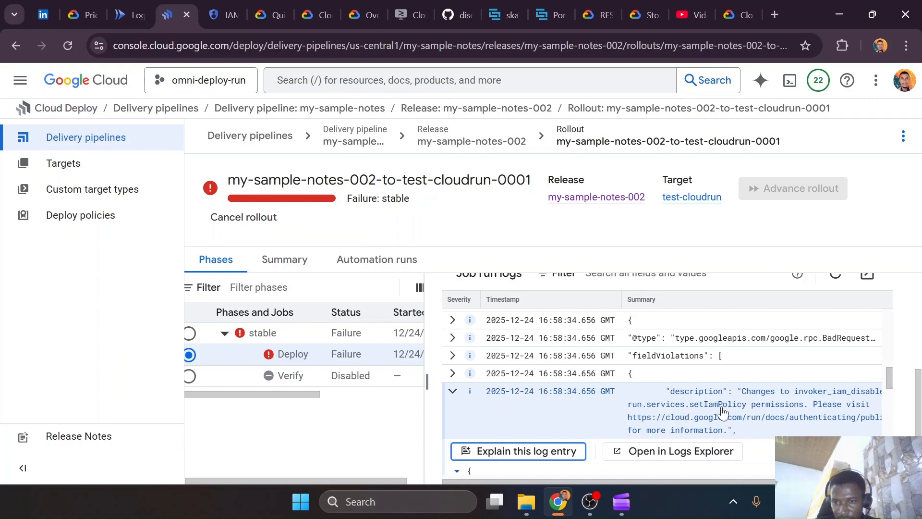
Return to the open role list for cloud-deploy-svc on the IAM page and look through the product categories for a suitable role
left_click(219, 14)
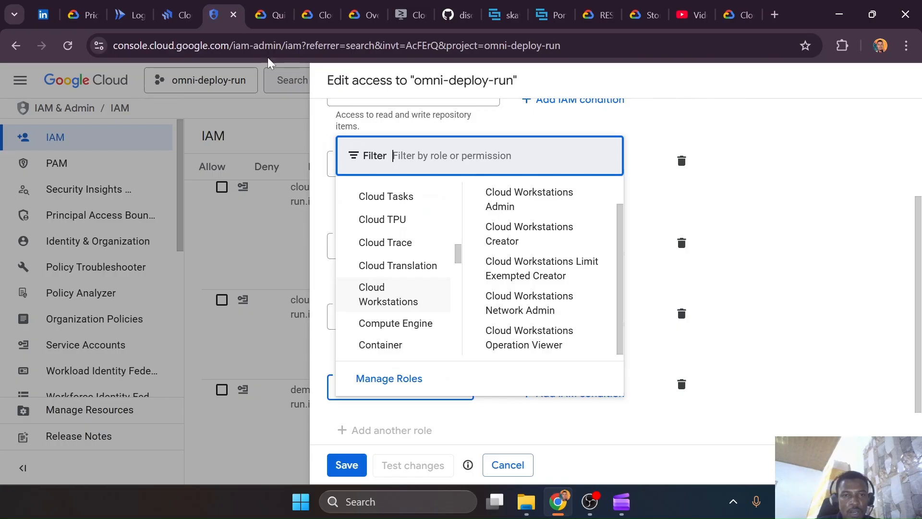
scroll(410, 301, "down", 5)
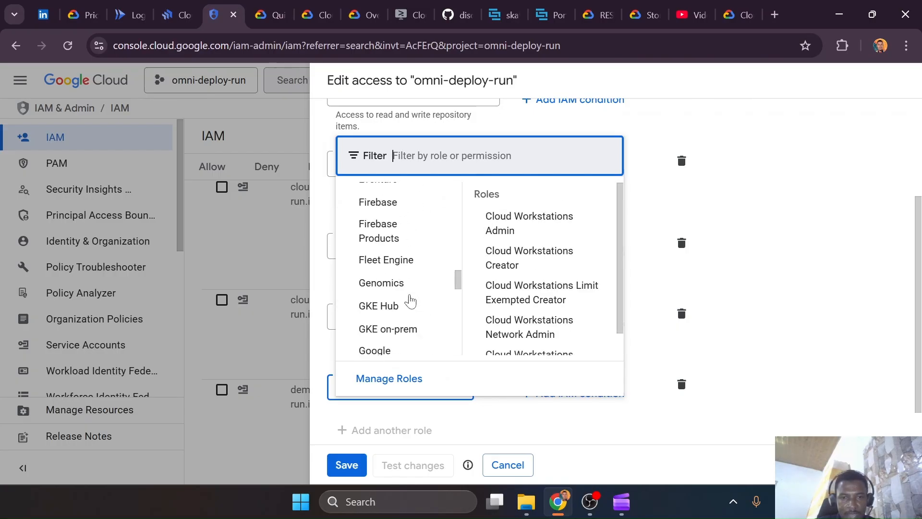
left_click(410, 299)
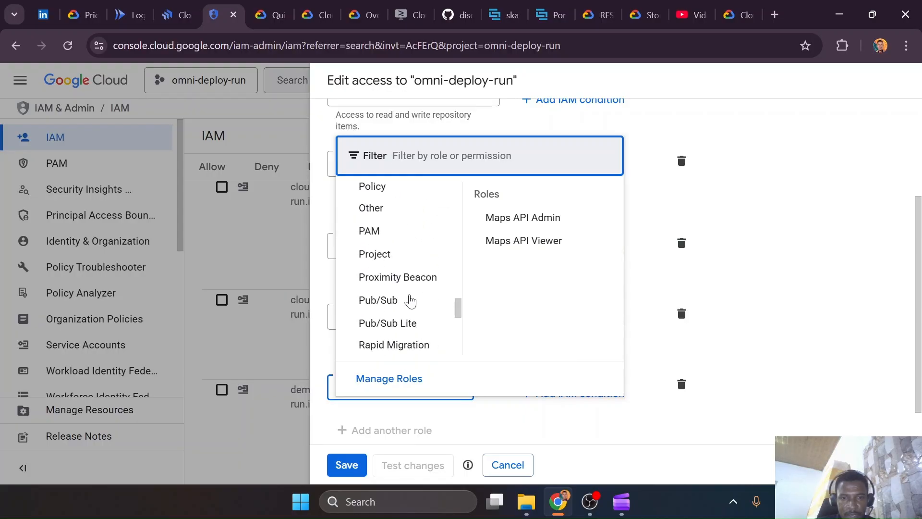
scroll(410, 299, "down", 5)
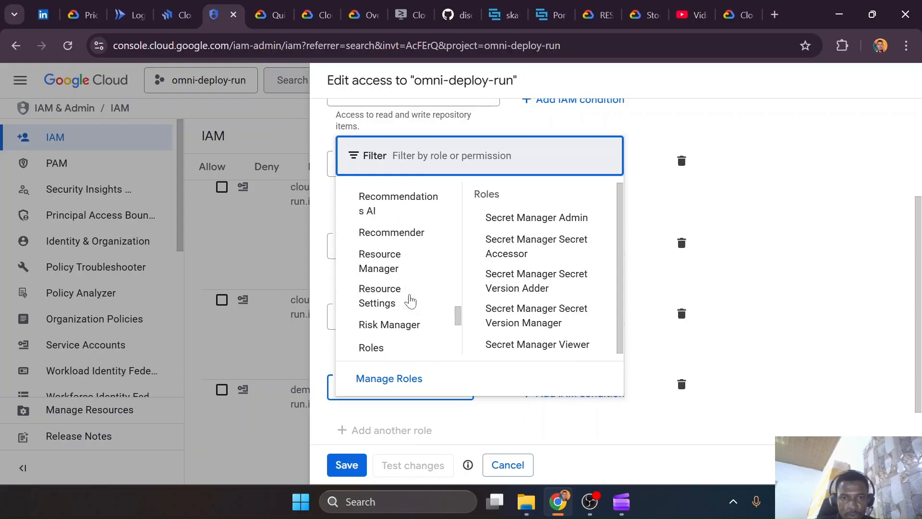
left_click(410, 301)
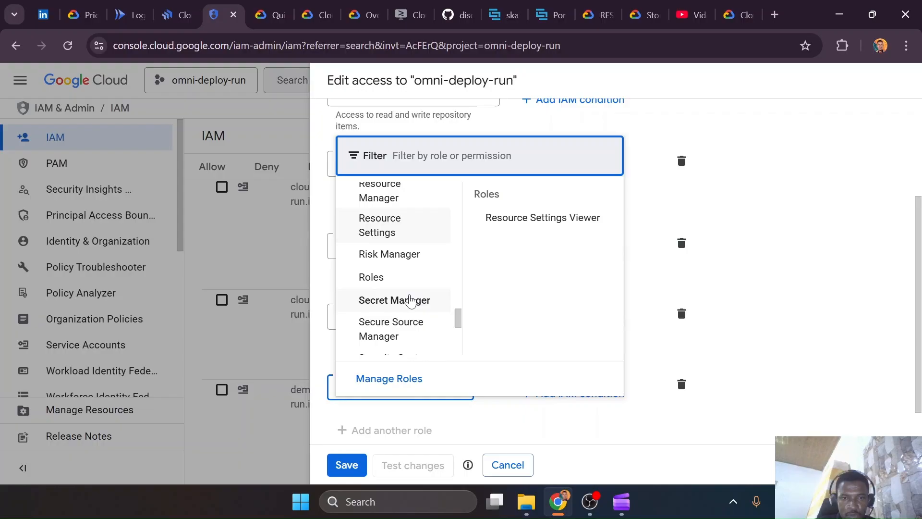
left_click(410, 300)
scroll(410, 299, "down", 10)
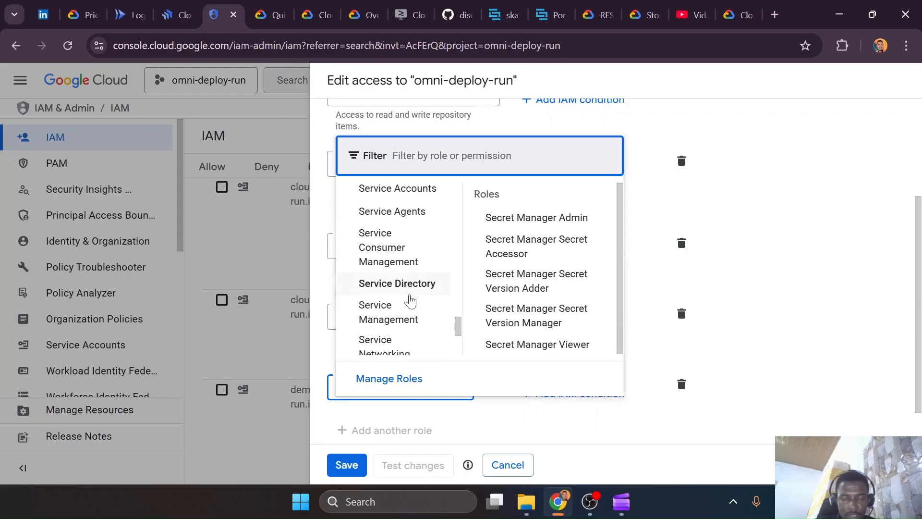
scroll(411, 300, "up", 8)
scroll(411, 301, "down", 1)
scroll(411, 301, "up", 2)
scroll(411, 301, "up", 9)
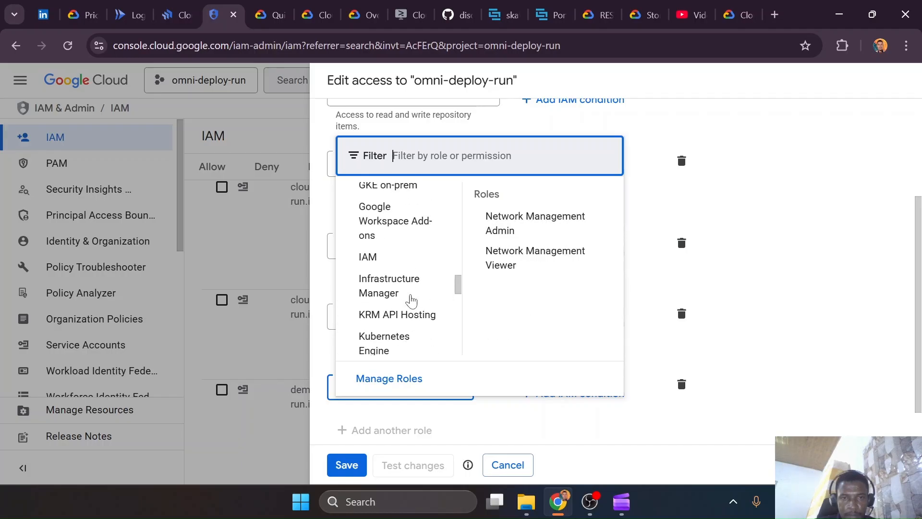
Examine the roles offered in the IAM category of the role list
scroll(410, 300, "down", 2)
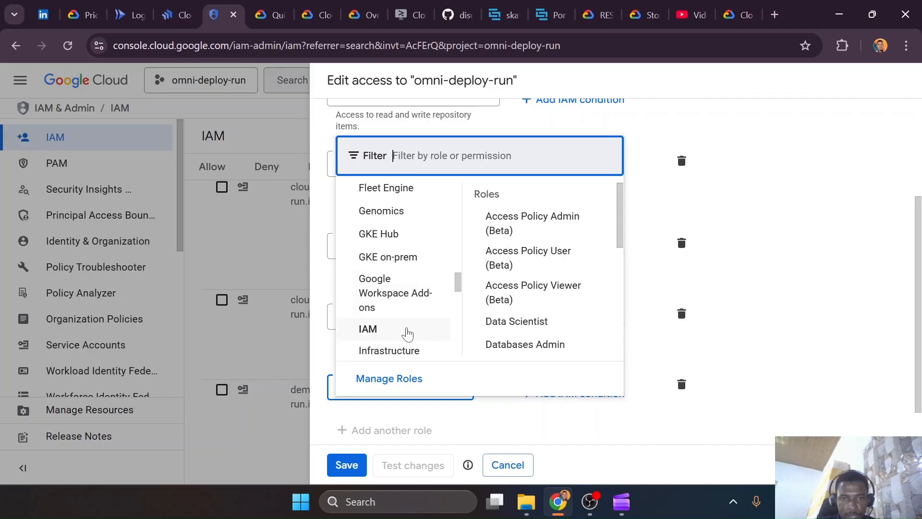
scroll(532, 292, "down", 3)
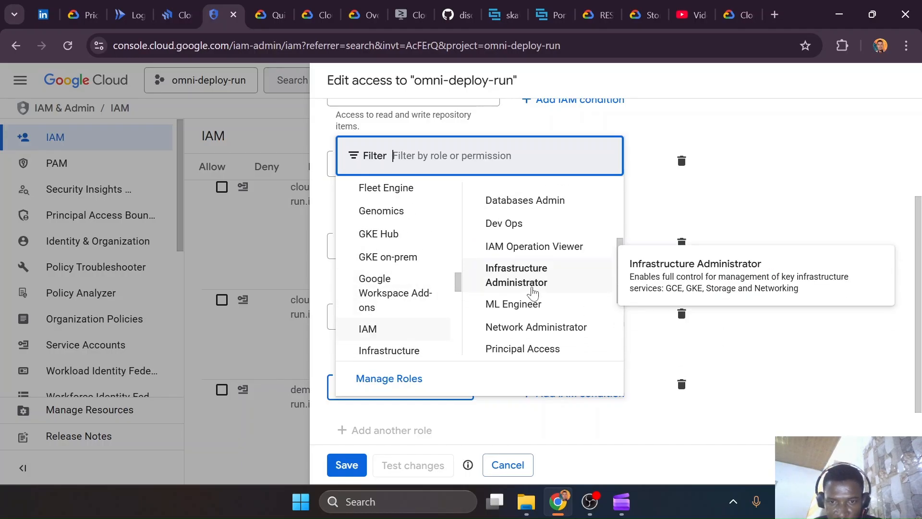
scroll(532, 292, "down", 2)
scroll(532, 292, "down", 1)
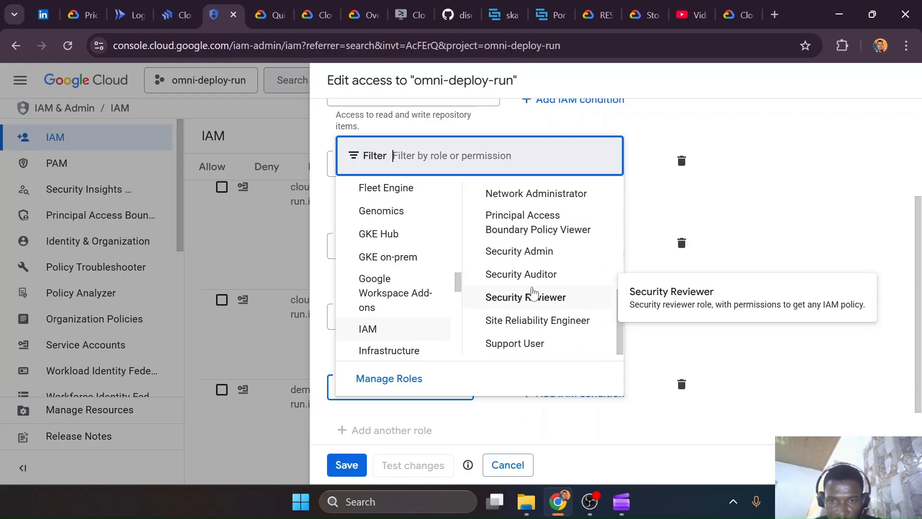
scroll(533, 292, "up", 6)
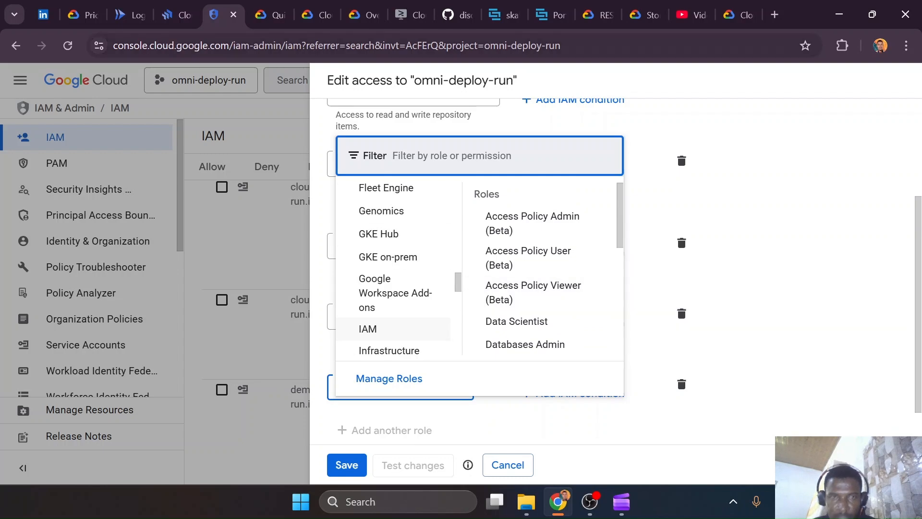
Copy the invoker_iam_disabled description message from the failed rollout's log and start a fresh Google AI Mode conversation in another browser tab
left_click(178, 15)
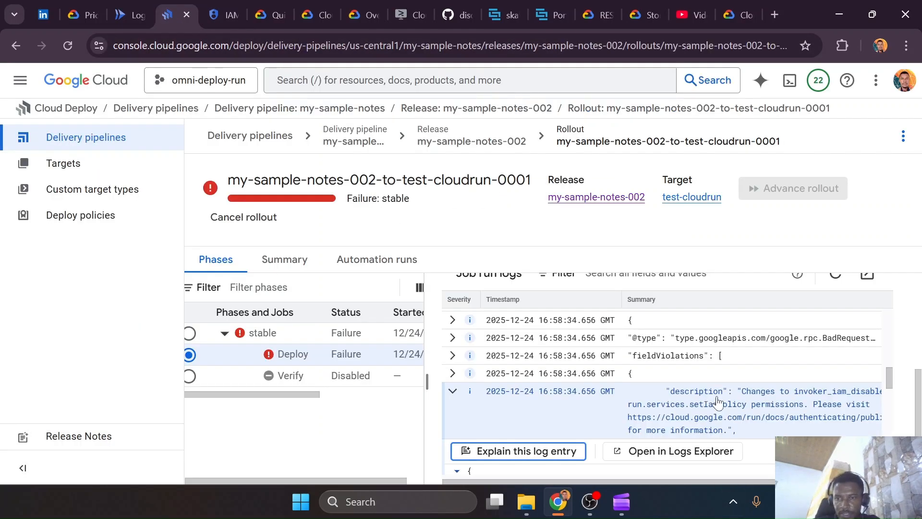
left_click_drag(742, 392, 726, 432)
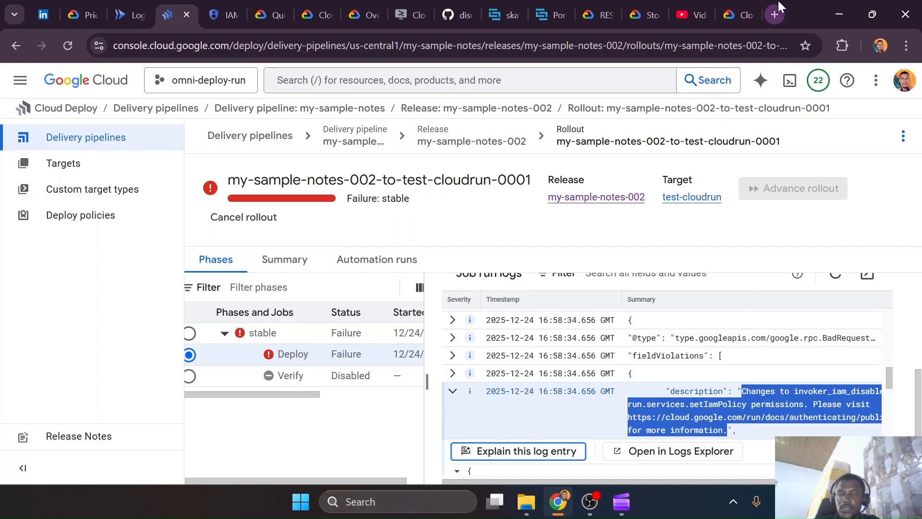
left_click(775, 14)
type("what role")
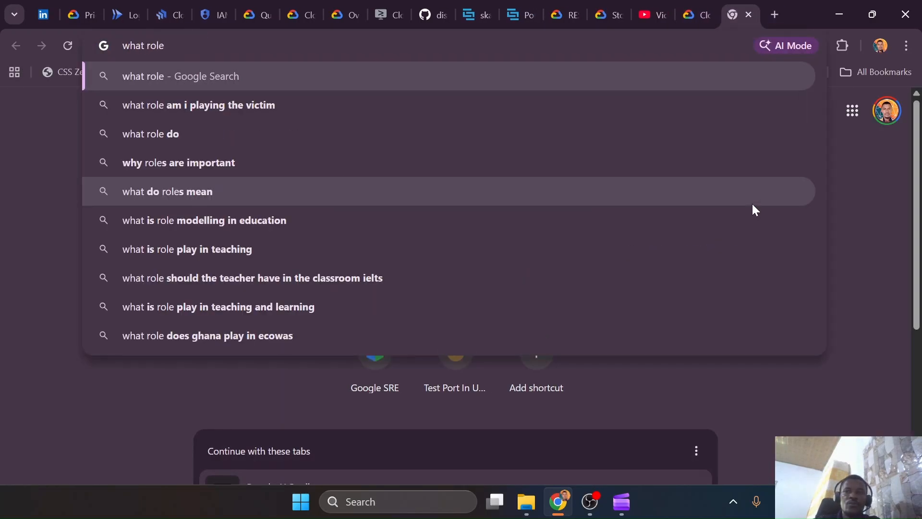
left_click(760, 46)
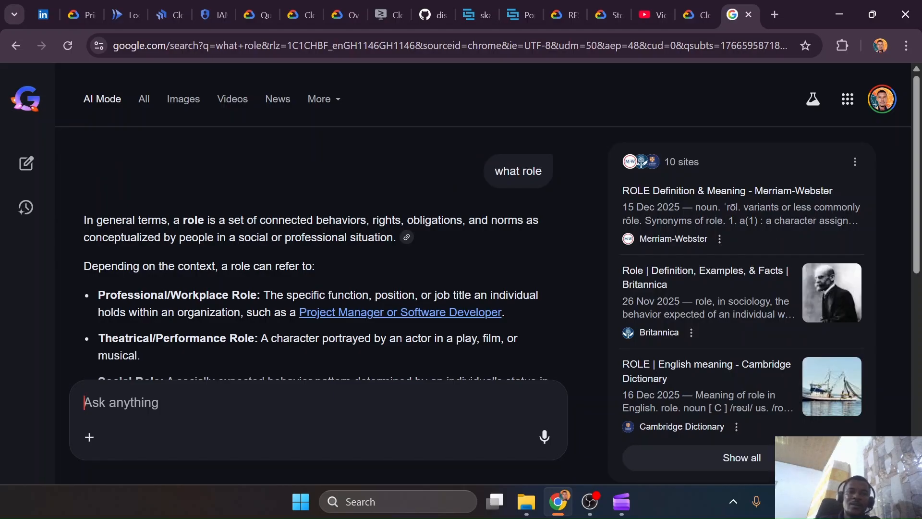
left_click(25, 165)
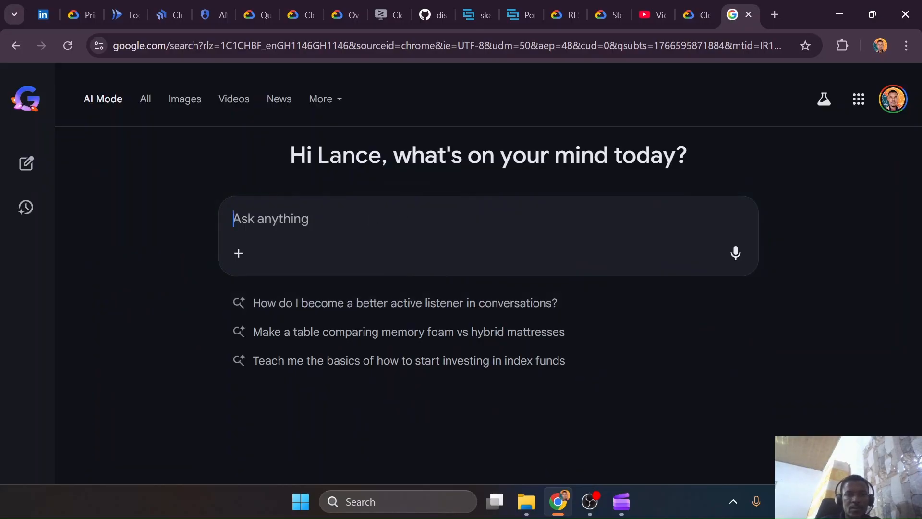
Write the question "What iam role on google cloud do I need for my service account to resolve this issue"
type("What cloud run")
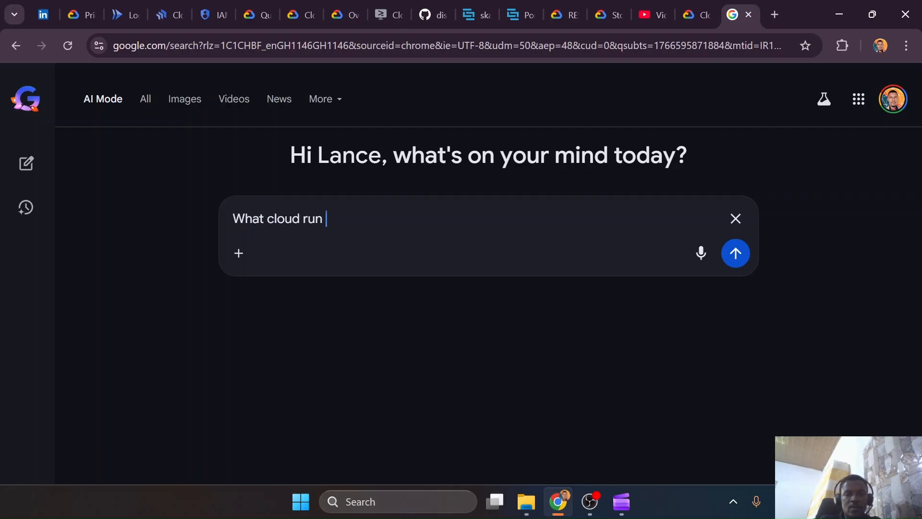
key("BackSpace")
key("BackSpace")
key("BackSpace")
key("BackSpace")
key("BackSpace")
key("BackSpace")
key("BackSpace")
key("BackSpace")
key("BackSpace")
key("BackSpace")
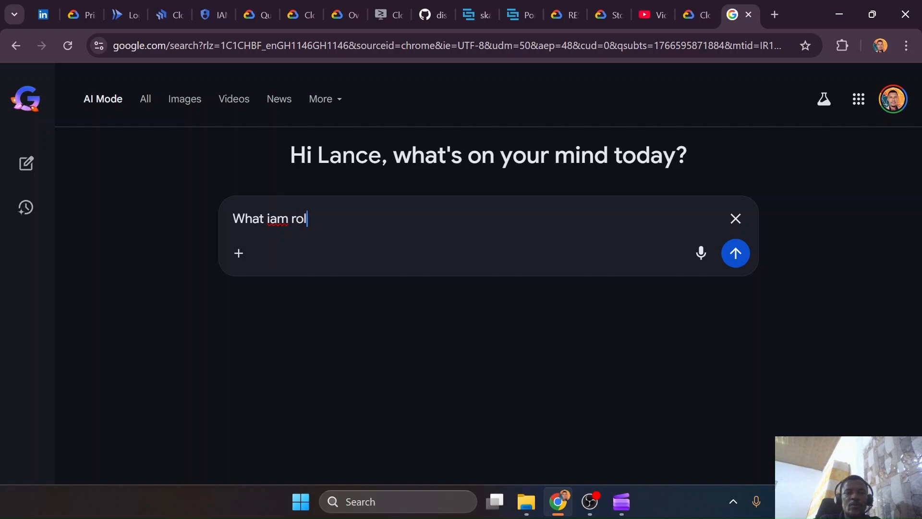
type("oogle cloud do I need to resolve this issue")
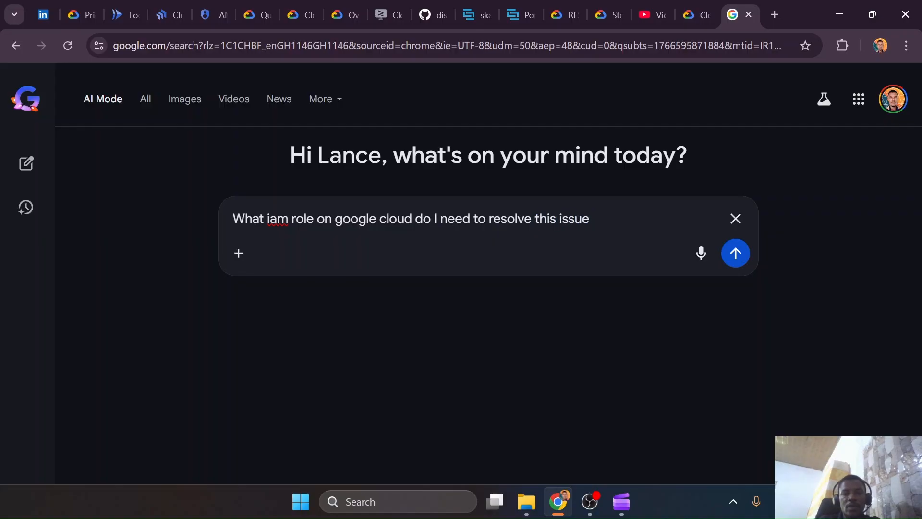
type("for my servi")
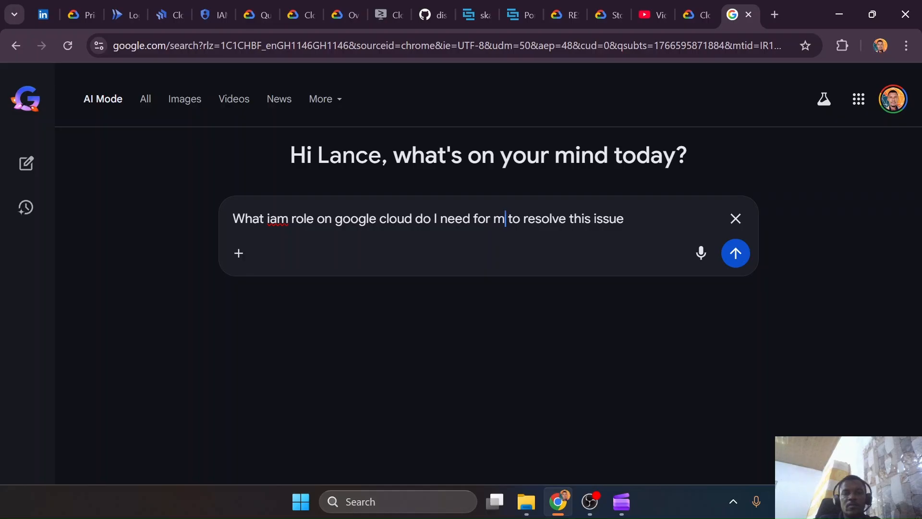
type("ce account")
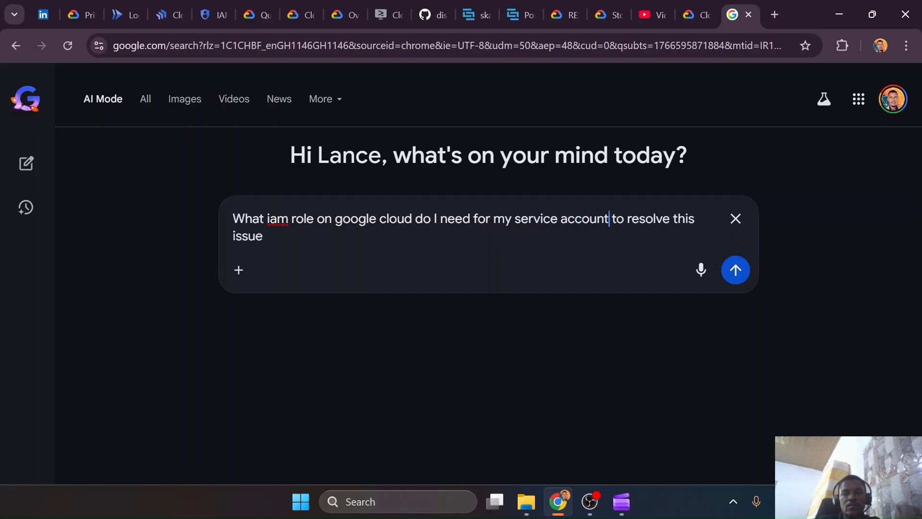
Paste the copied invoker_iam_disabled message below the question after a blank line and submit it
left_click(399, 220)
key("shift+Return")
key("shift+Return")
type("Changes to invoker_iam_disabled require run.services.setIamPolicy permissions. Please visit https://cloud.google.com/run/docs/authenticating/public#invoker_check for more information.")
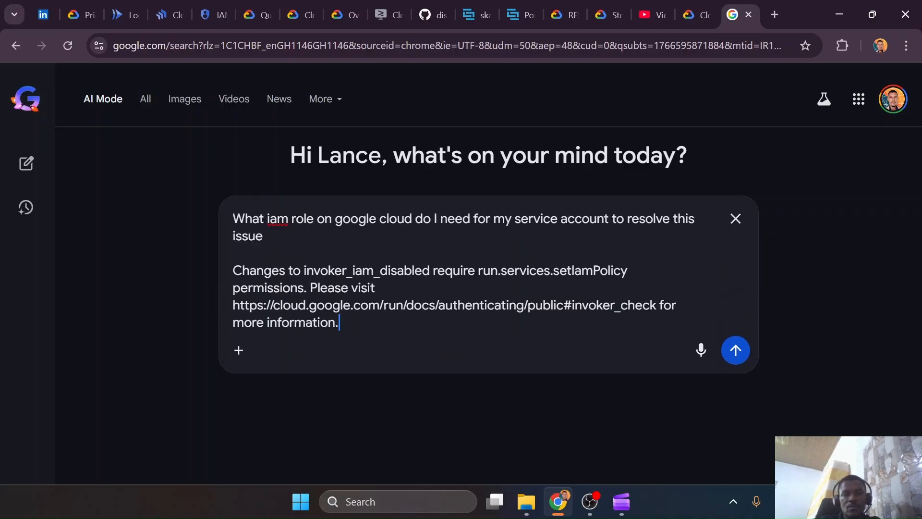
key("Return")
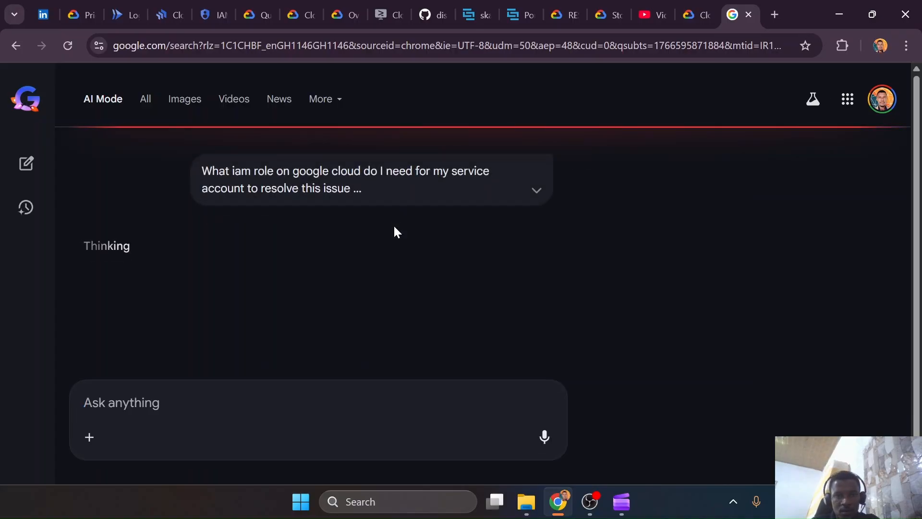
Expand the submitted question and read which predefined roles the answer suggests
left_click(537, 191)
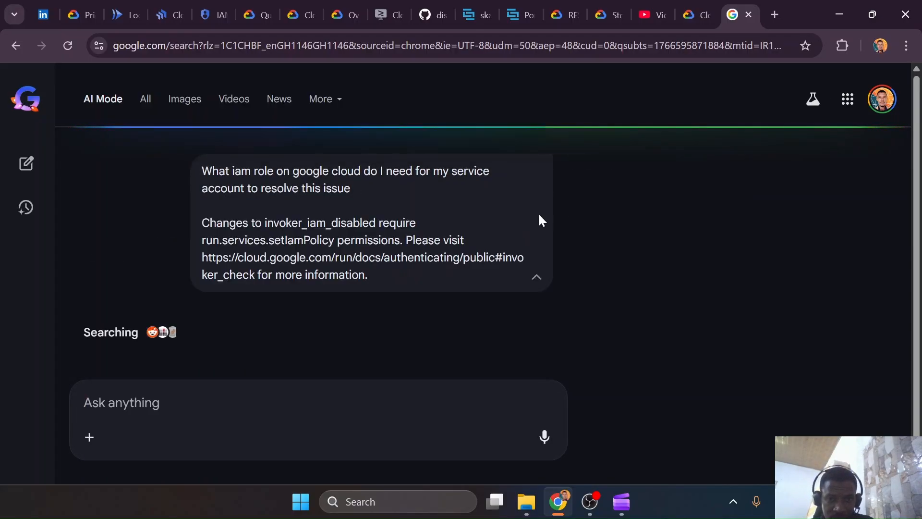
scroll(395, 289, "down", 3)
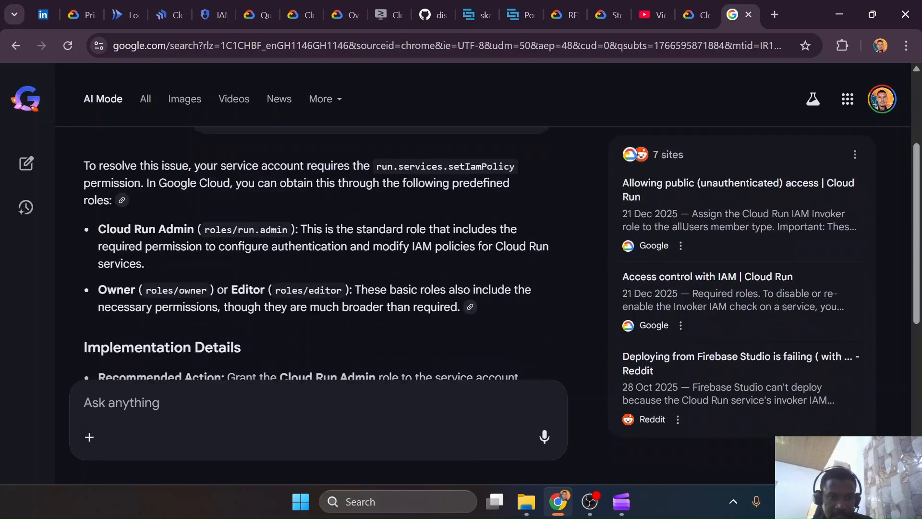
scroll(395, 290, "up", 4)
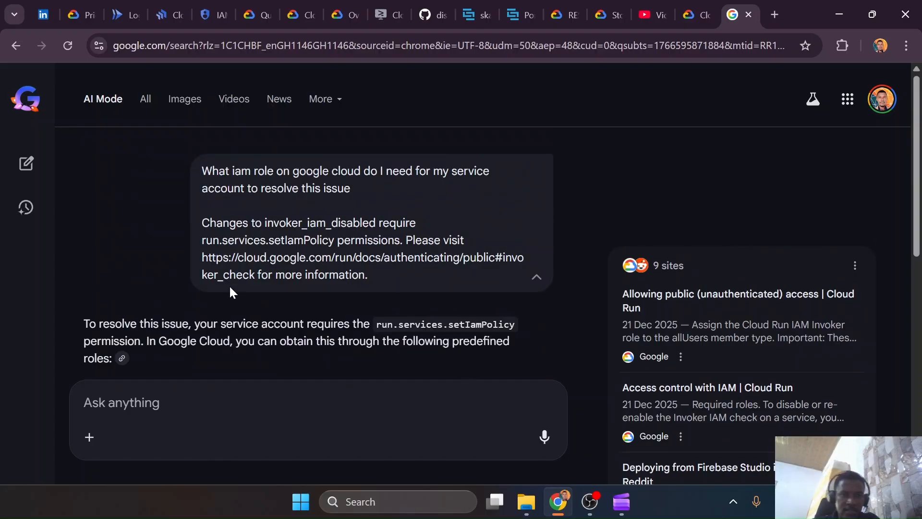
Copy the invoker_check documentation link from the question, open it in another browser tab and read its required roles section
mouse_move(200, 260)
left_mouse_down()
mouse_move(255, 276)
mouse_move(216, 258)
left_mouse_up()
left_click(254, 270)
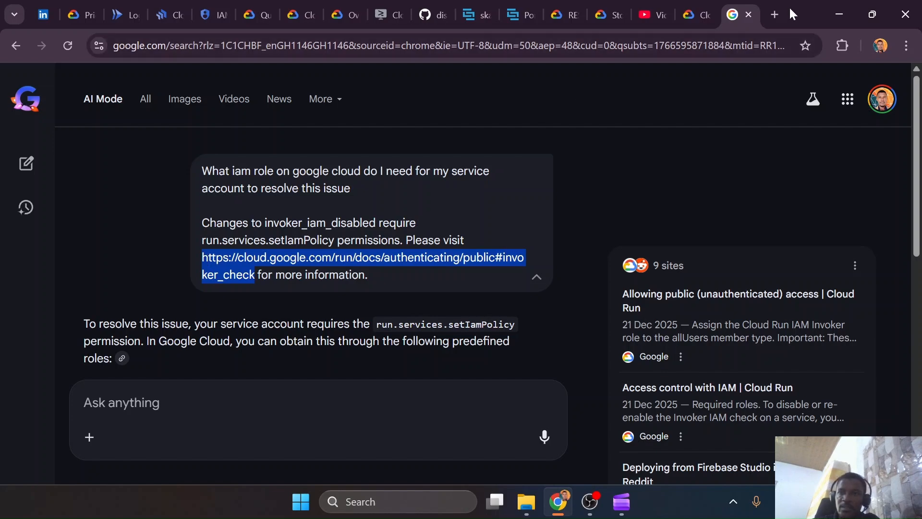
left_click(777, 10)
type("https://cloud.google.com/run/docs/authenticating/public#invoker_check")
key("Return")
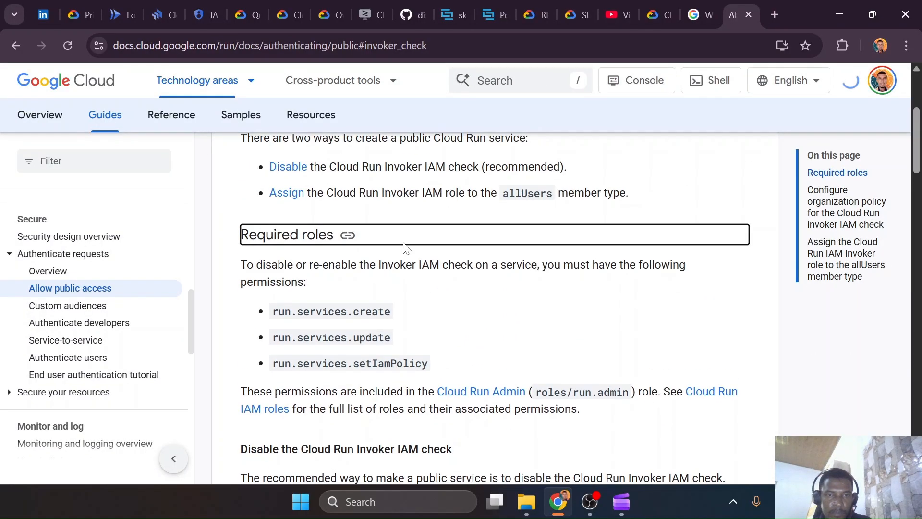
scroll(403, 246, "down", 1)
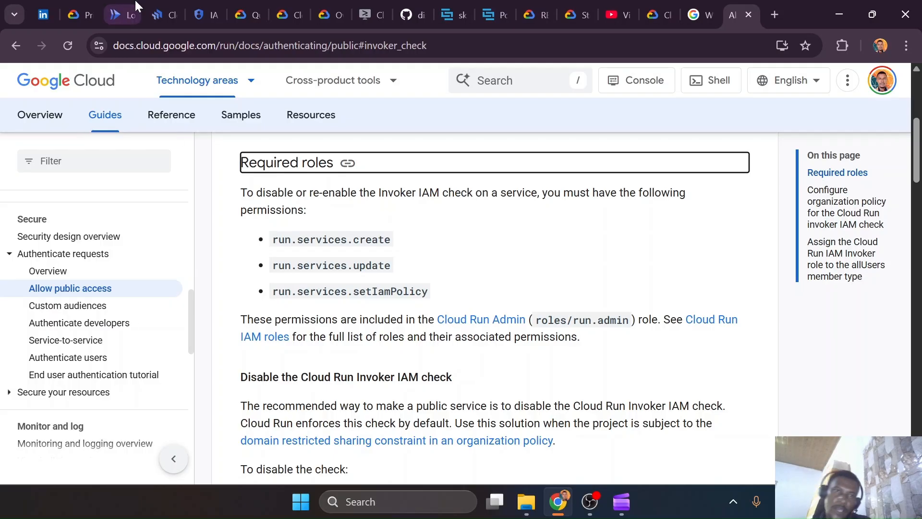
Back on the IAM page, replace the Cloud Run Developer role of cloud-deploy-svc with Cloud Run Admin and save the access changes
left_click(124, 14)
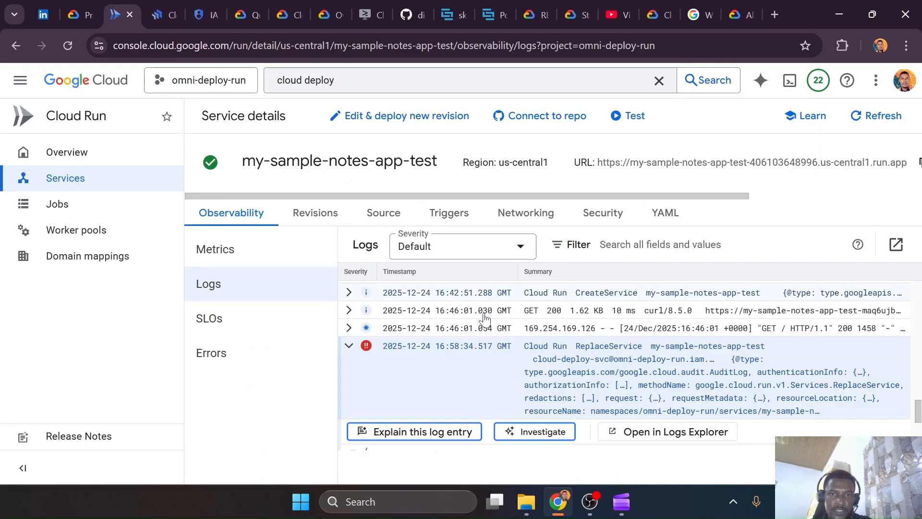
left_click(191, 8)
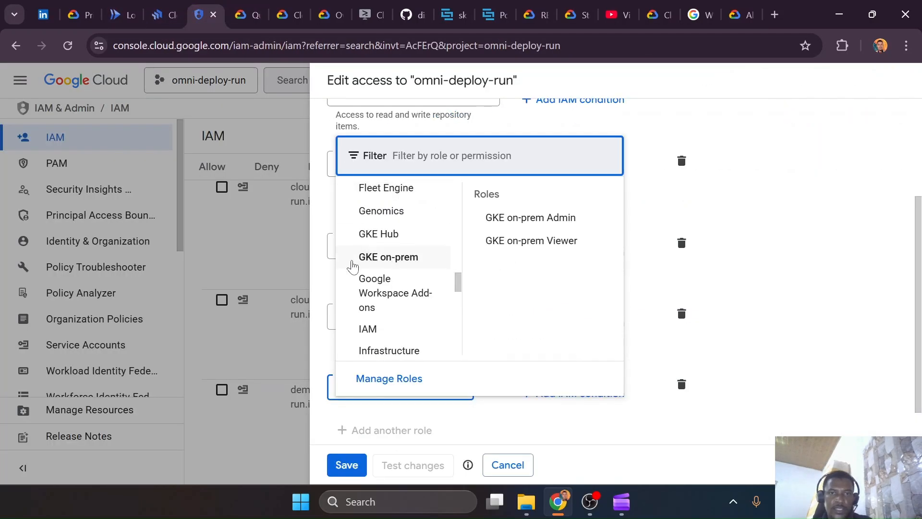
left_click(775, 207)
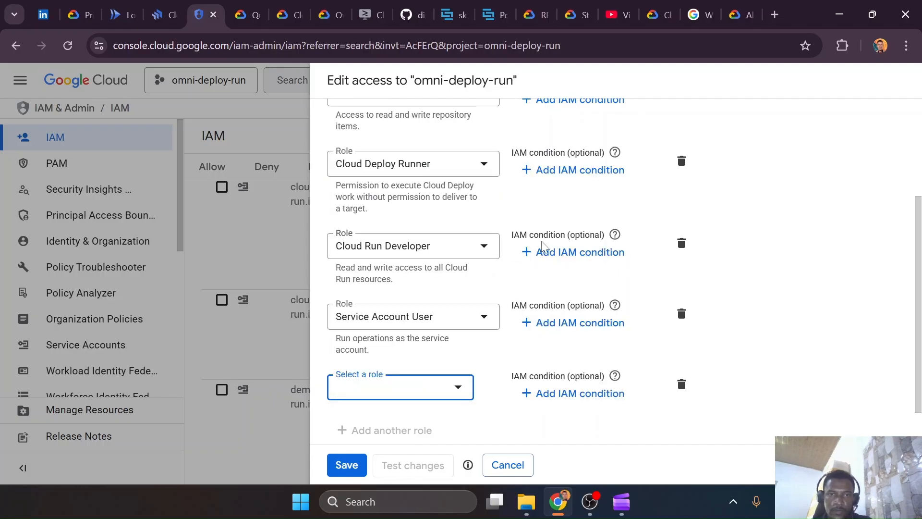
left_click(482, 248)
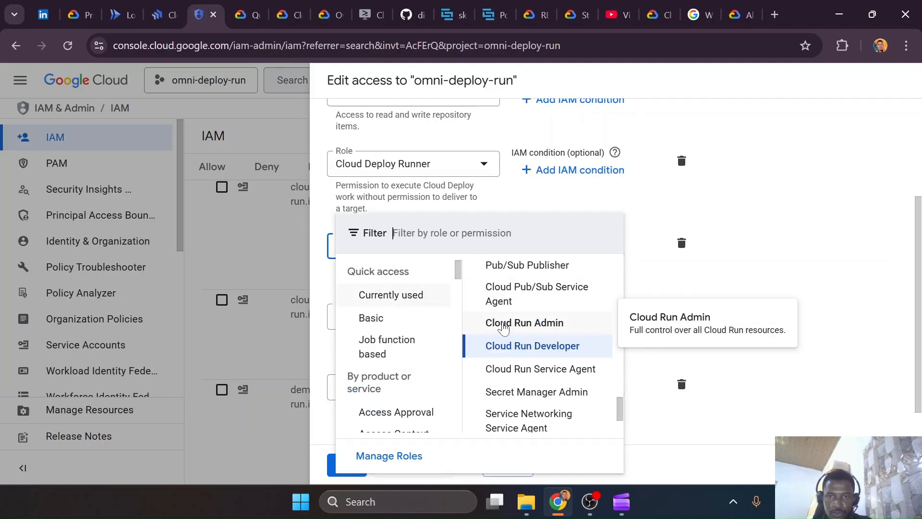
left_click(496, 323)
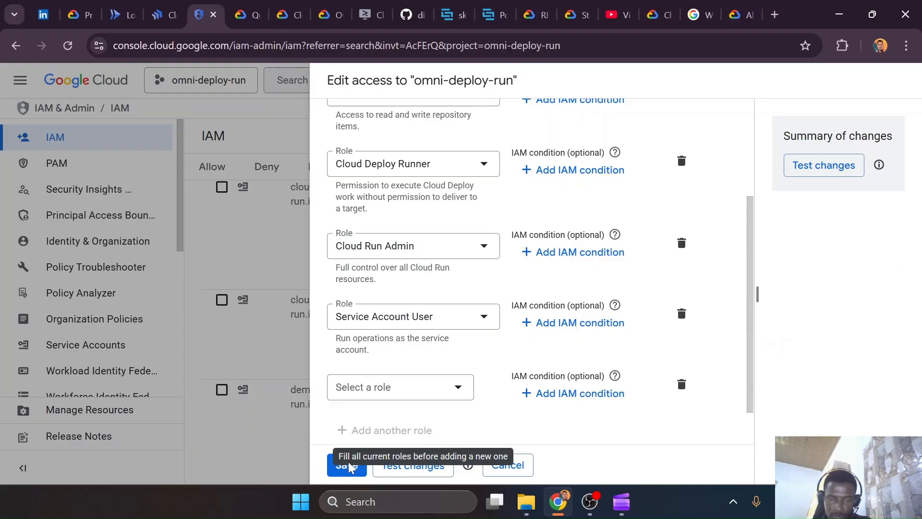
left_click(335, 463)
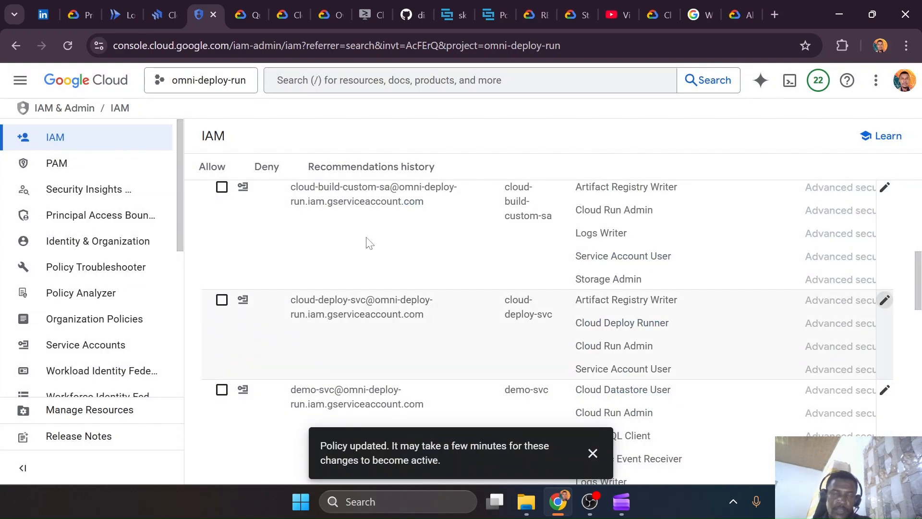
Return to the failed my-sample-notes-002-to-test-cloudrun-0001 rollout in Cloud Deploy, check its extra actions and widen the phases table
left_click(164, 14)
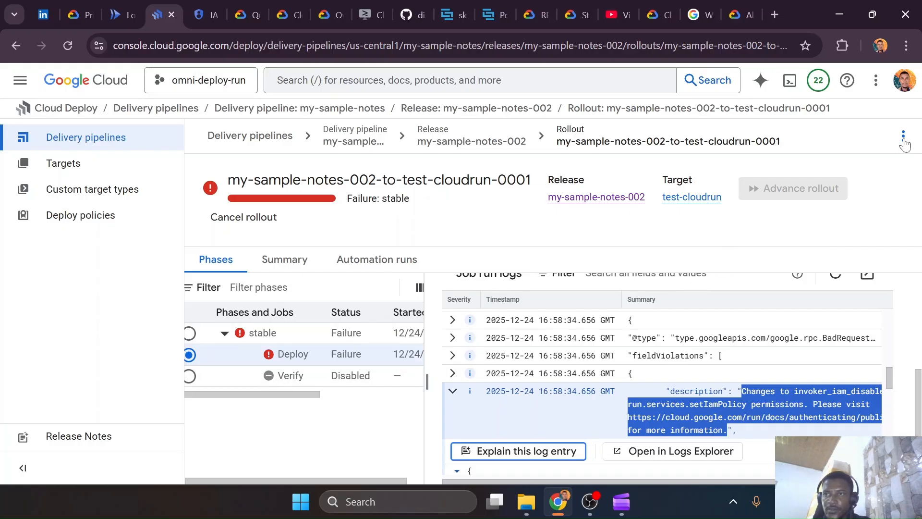
left_click(903, 138)
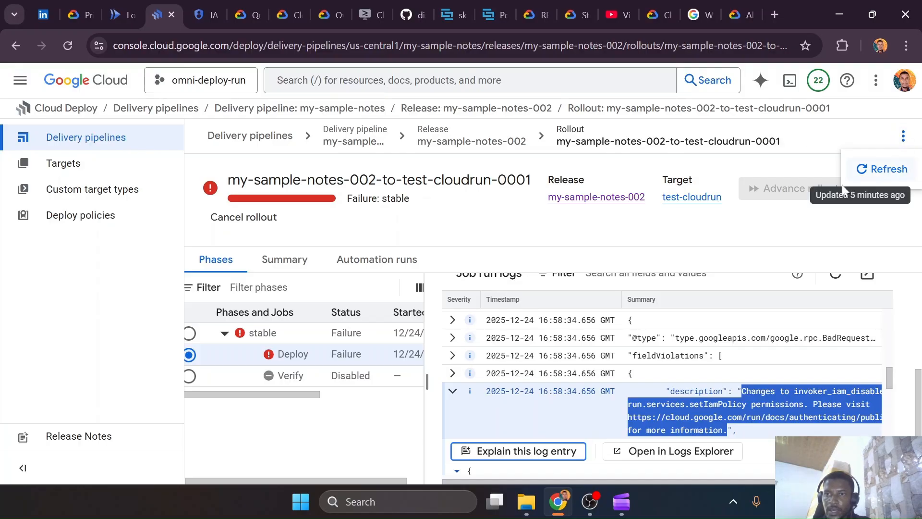
left_click(584, 240)
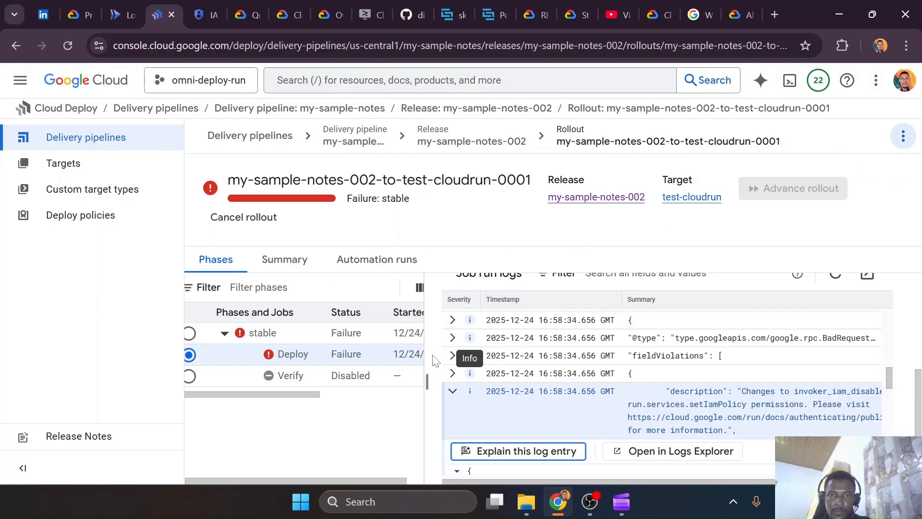
left_click_drag(426, 382, 630, 389)
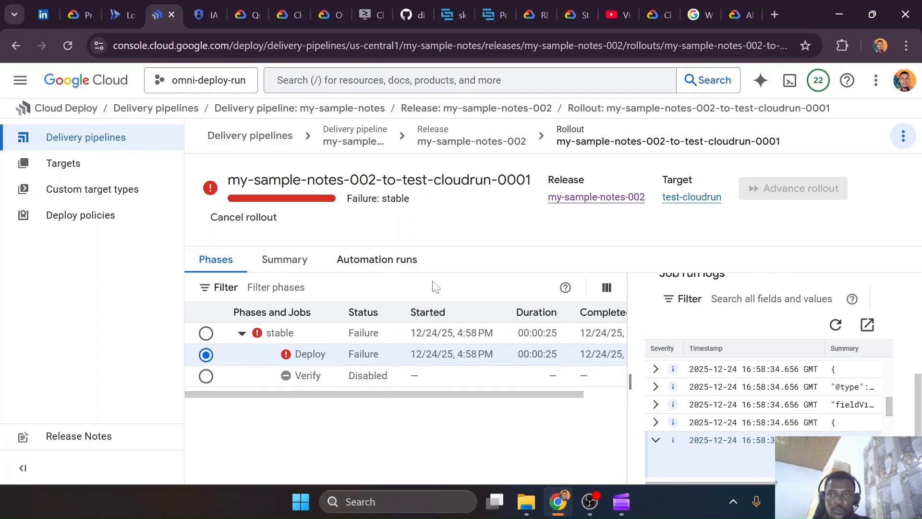
Check the actions offered for the failed rollout from the my-sample-notes-002 release details, then reopen that rollout
left_click(445, 142)
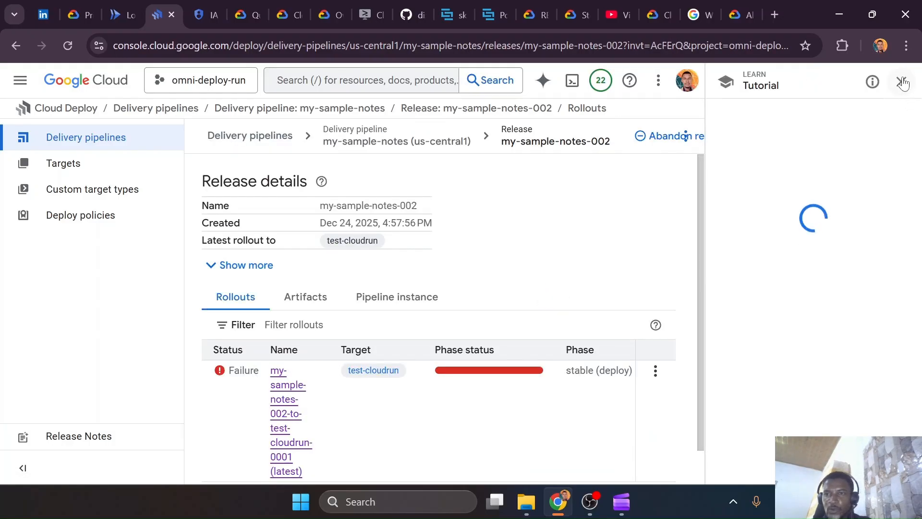
left_click(900, 82)
scroll(468, 347, "down", 1)
left_click(873, 334)
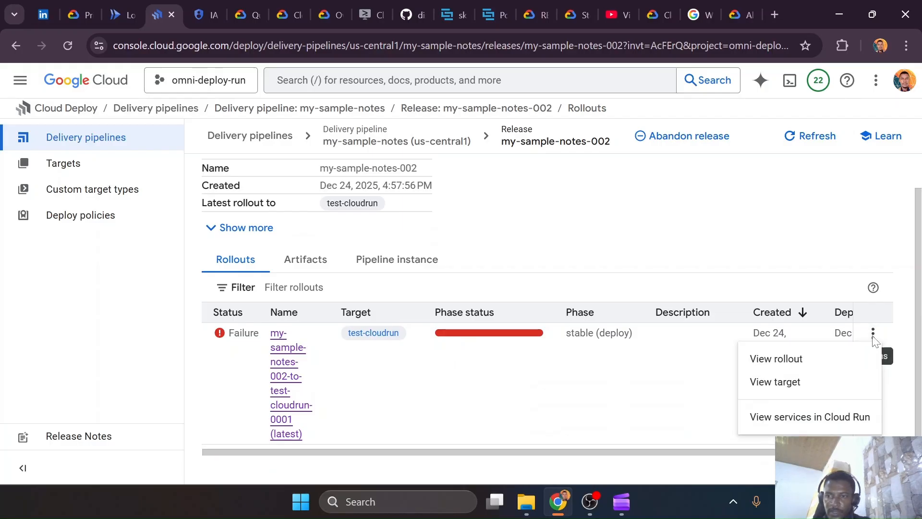
left_click(294, 389)
left_click(281, 374)
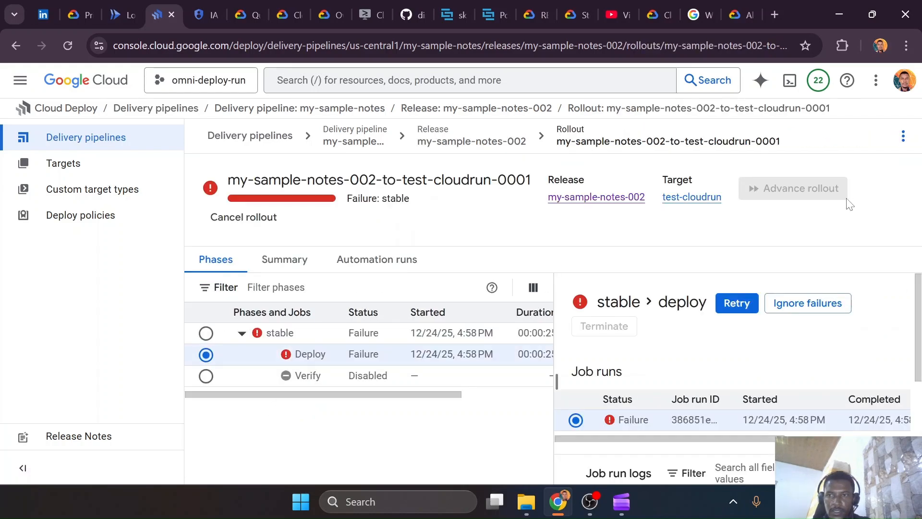
Retry the failed deploy job in the stable phase of the test-cloudrun rollout
left_click(902, 136)
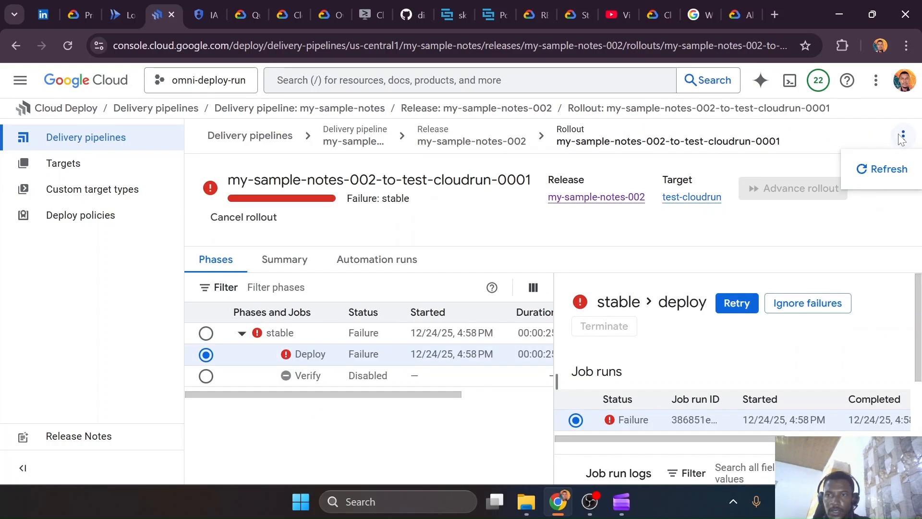
left_click(746, 244)
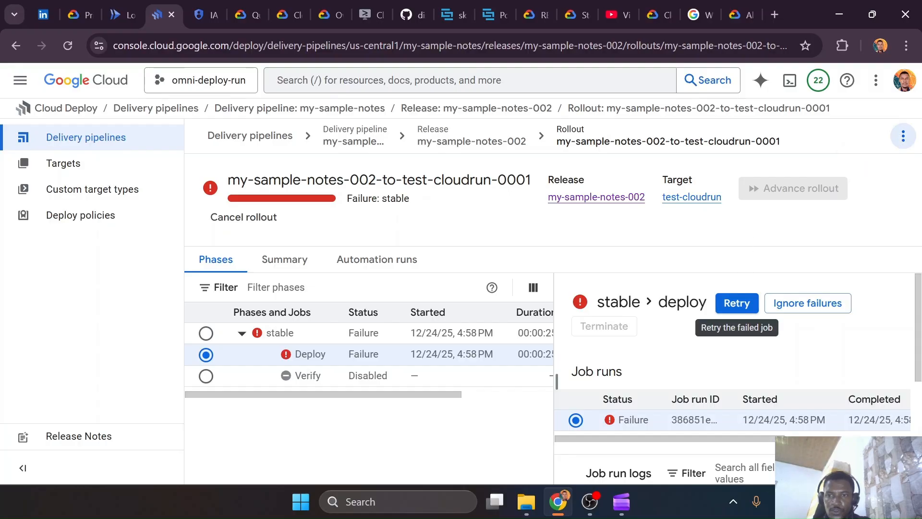
left_click(737, 303)
left_click(636, 318)
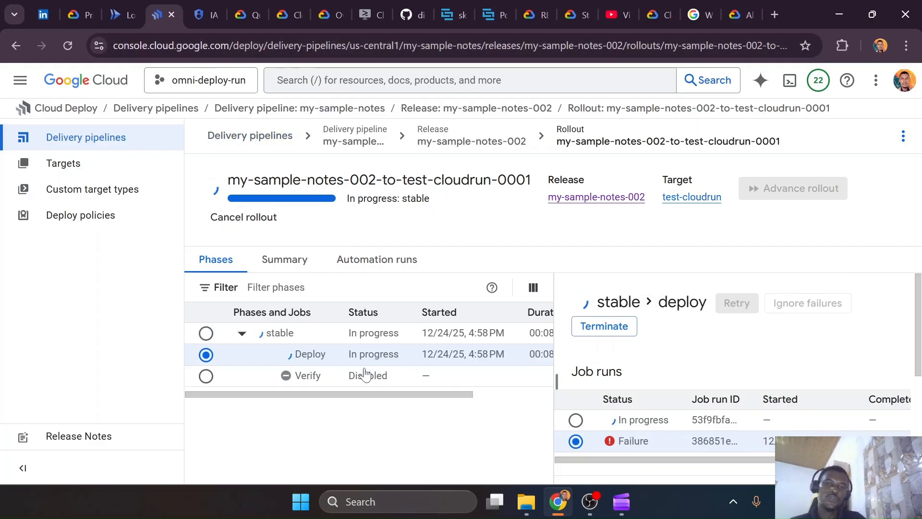
left_click_drag(384, 397, 329, 397)
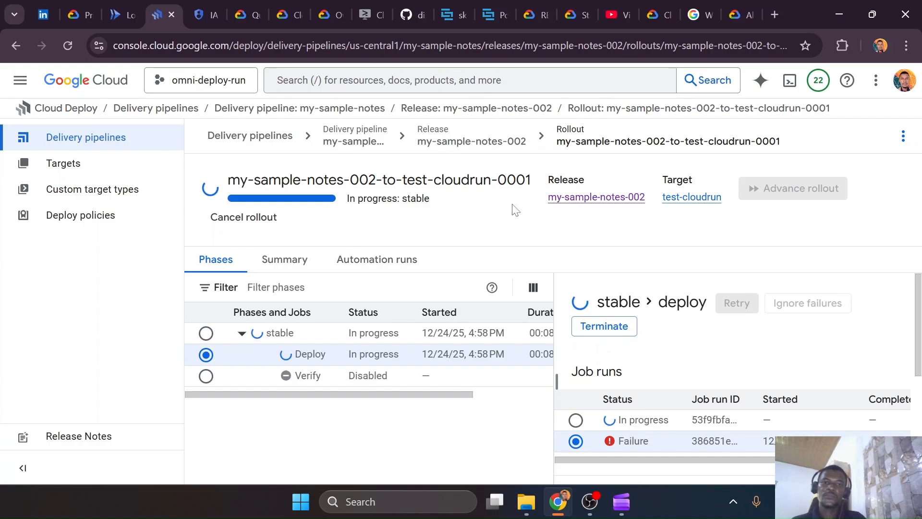
key("ctrl+super+Right")
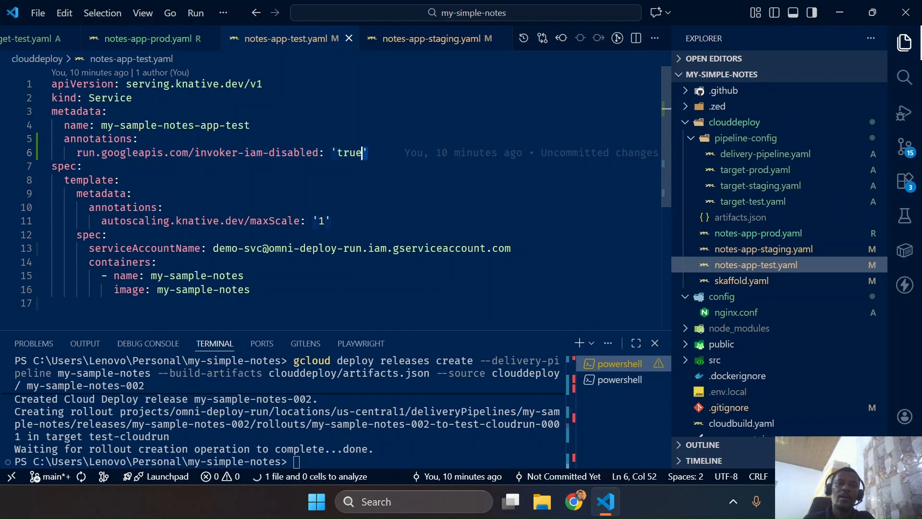
key("ctrl+super+Left")
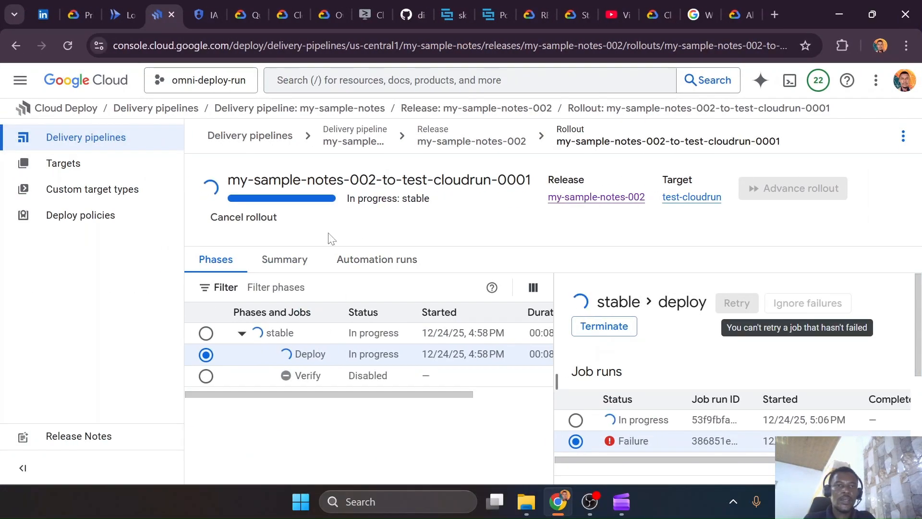
From the my-sample-notes pipeline overview, start promoting my-sample-notes-002 to staging-cloudrun and examine the manifest diff
left_click(356, 143)
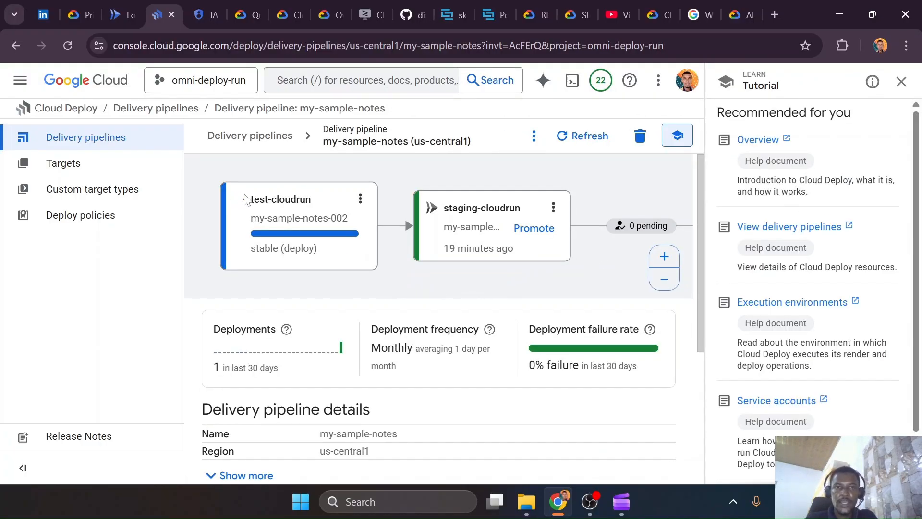
left_click(901, 82)
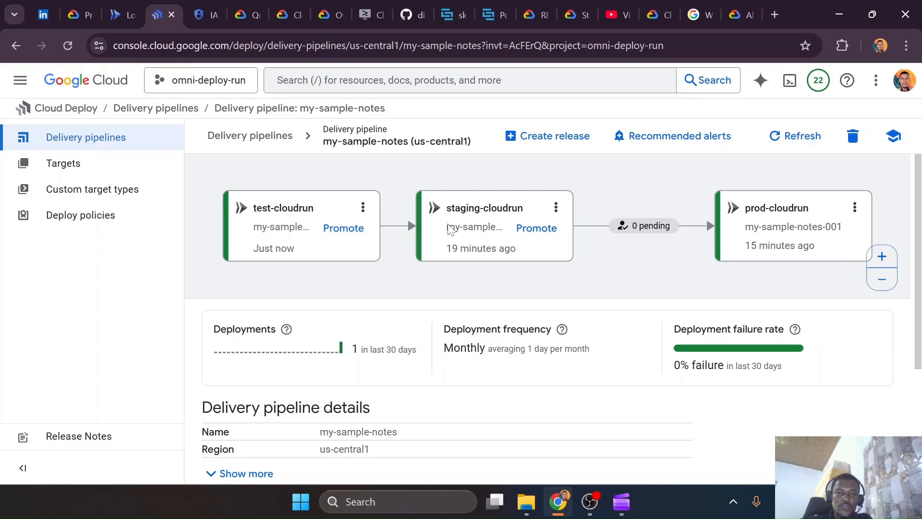
left_click(339, 235)
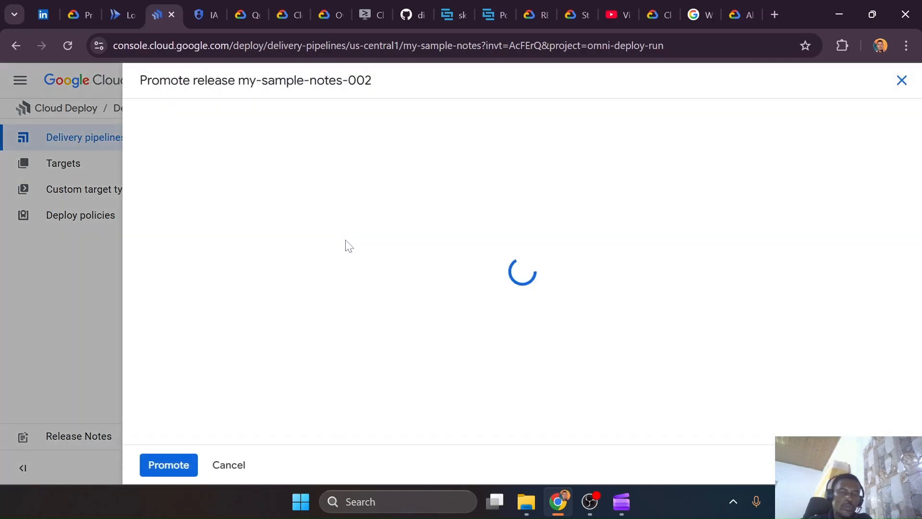
scroll(330, 337, "down", 2)
scroll(330, 338, "down", 4)
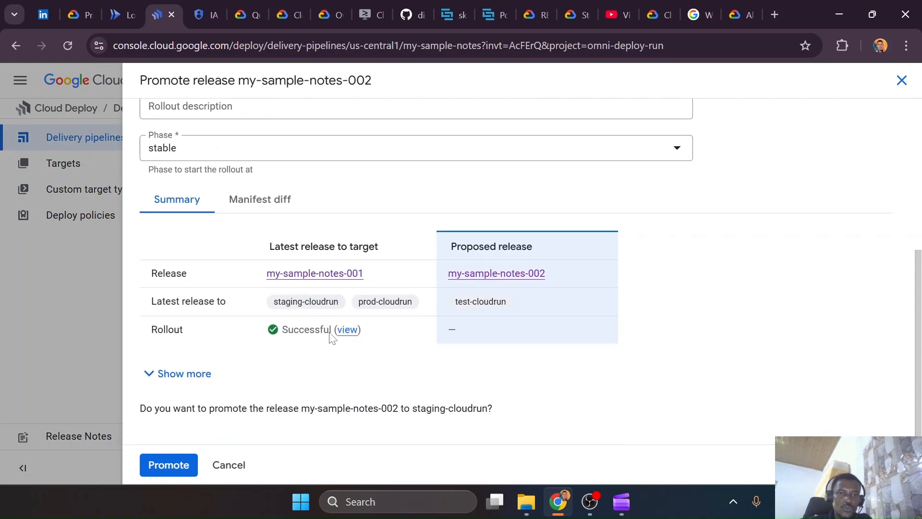
left_click(273, 203)
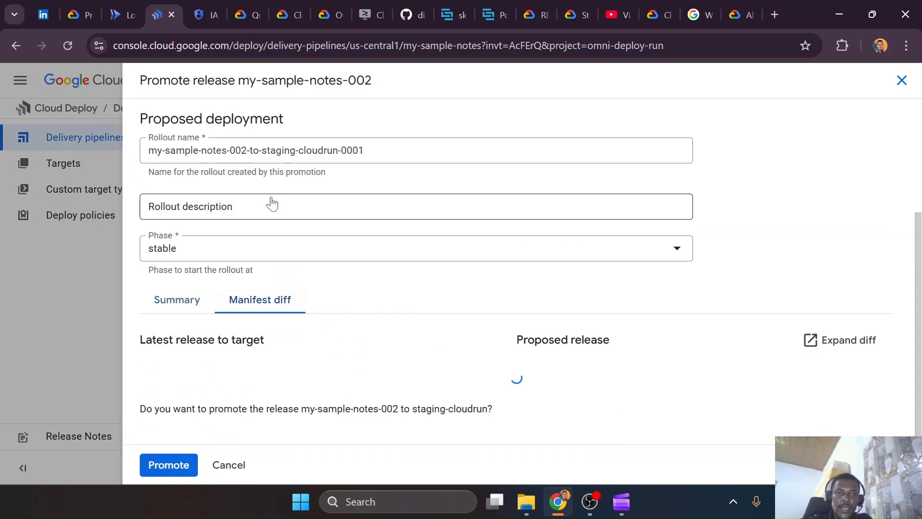
scroll(433, 282, "down", 2)
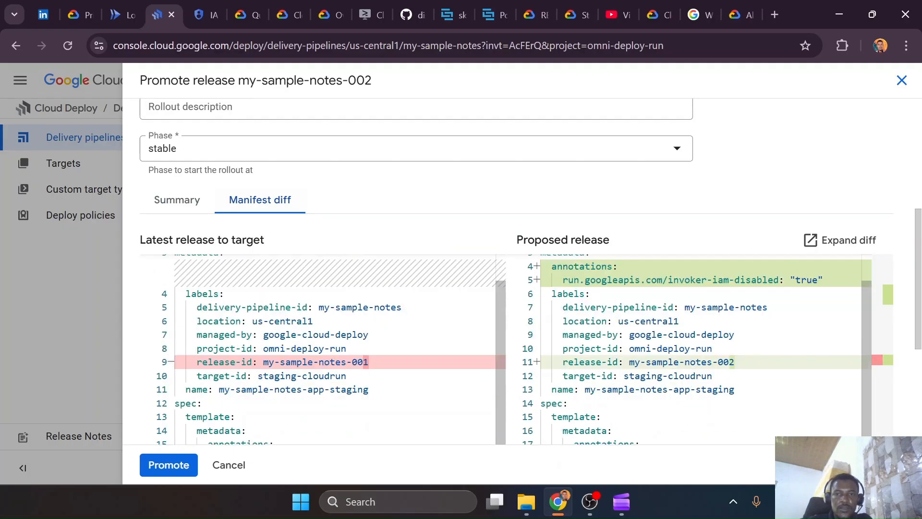
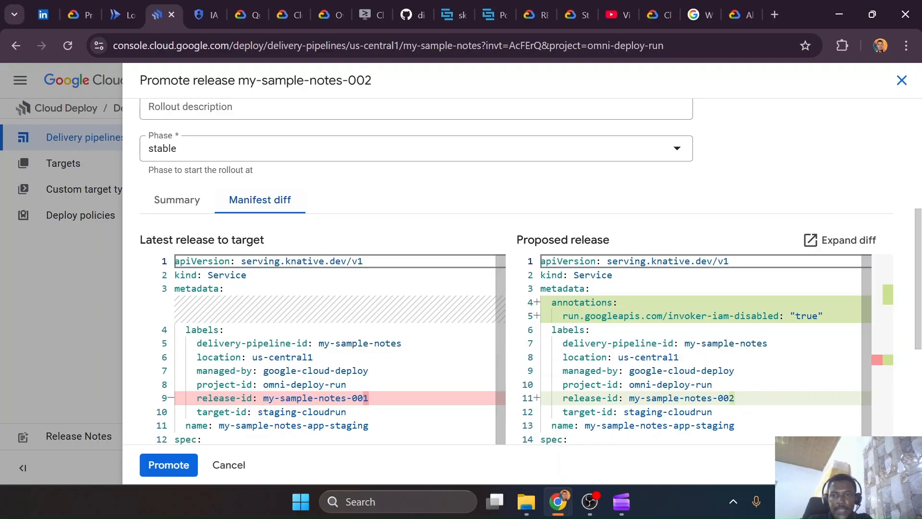
Review the manifest diff, including the added invoker-iam-disabled annotation, and promote my-sample-notes-002 to staging-cloudrun at the stable phase
left_click_drag(551, 302, 823, 315)
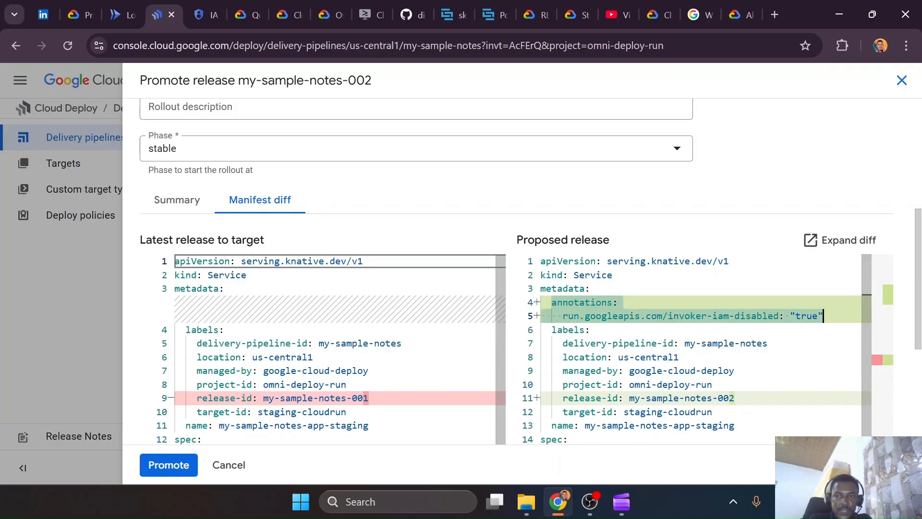
scroll(823, 316, "down", 3)
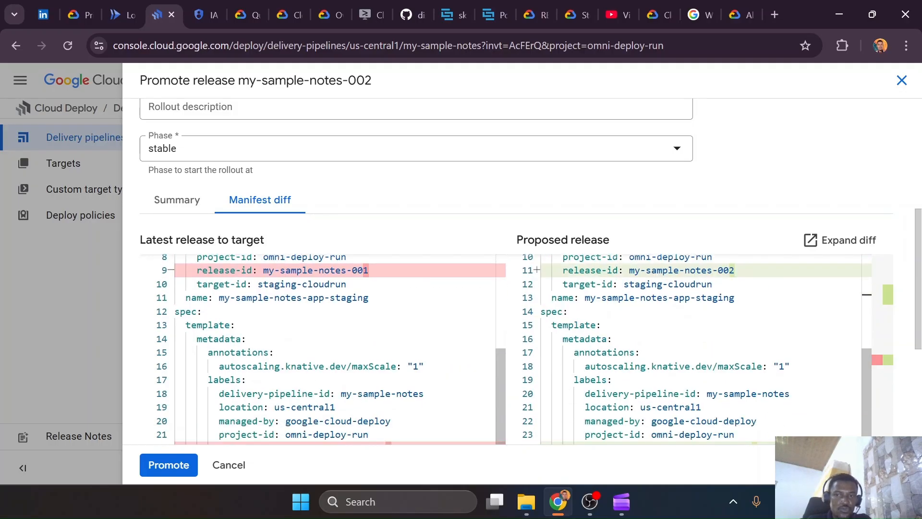
scroll(823, 315, "up", 3)
scroll(823, 315, "down", 3)
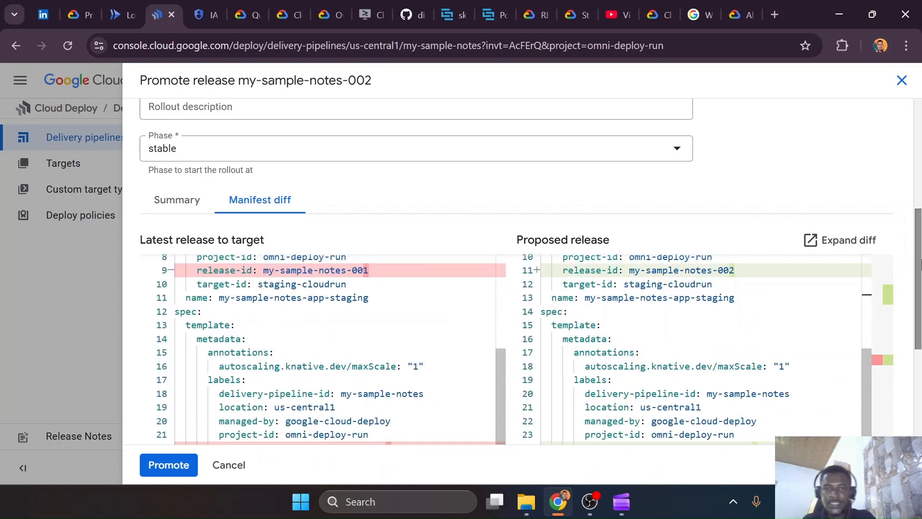
scroll(918, 244, "down", 5)
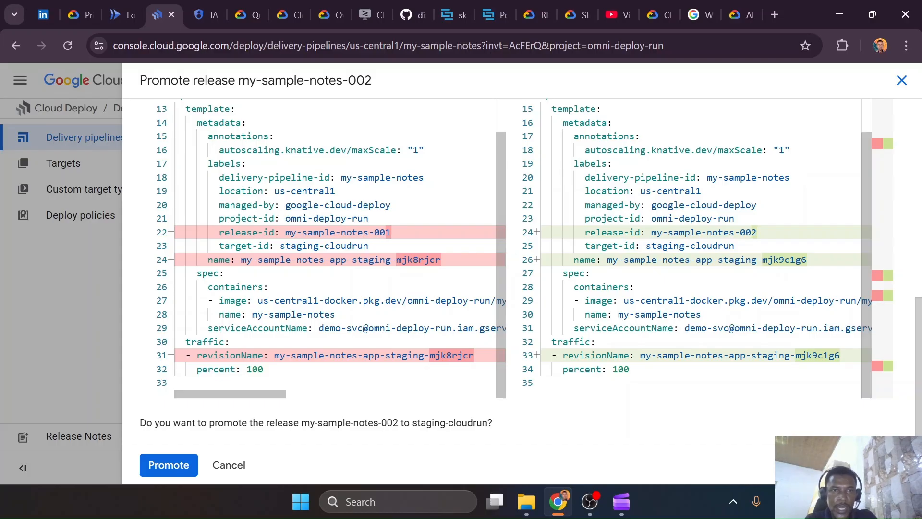
scroll(340, 249, "up", 2)
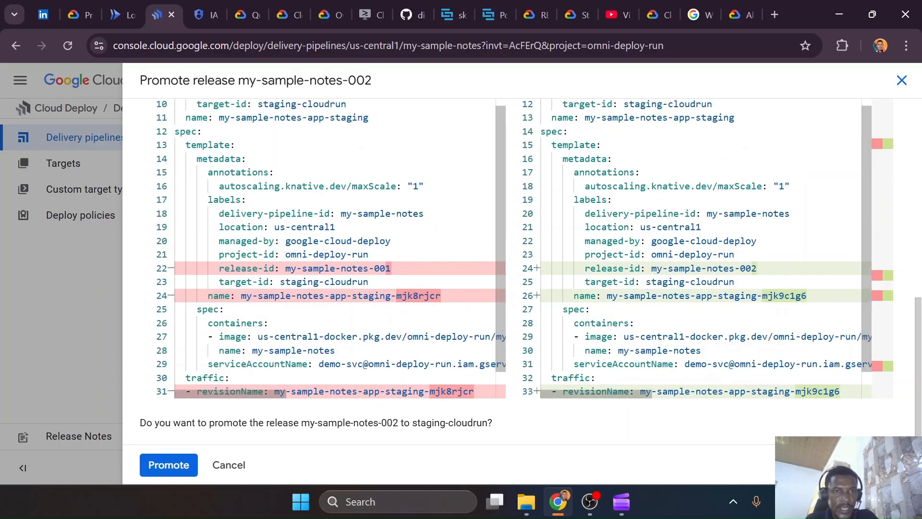
scroll(340, 248, "down", 1)
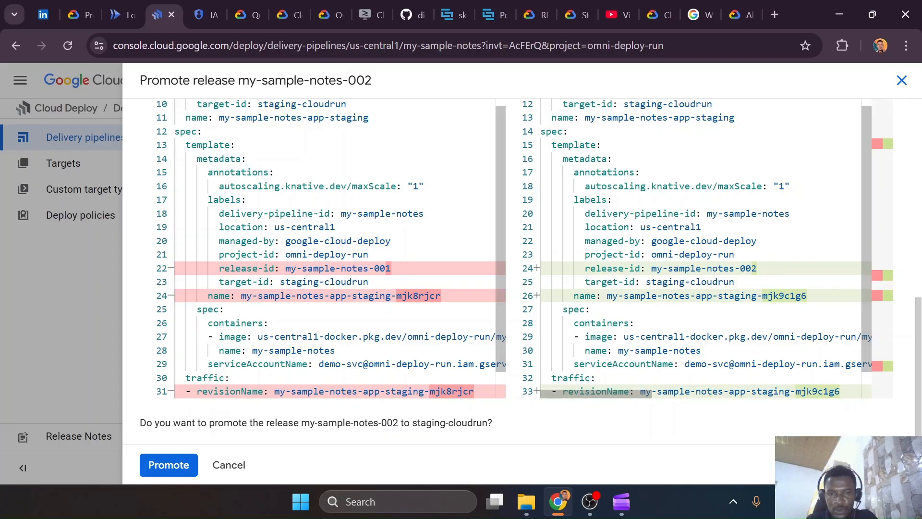
scroll(696, 248, "down", 1)
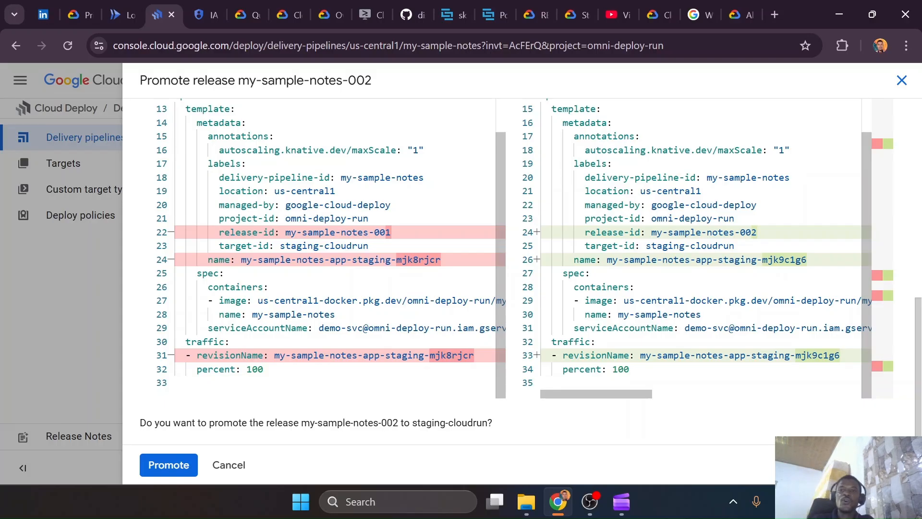
scroll(513, 248, "up", 4)
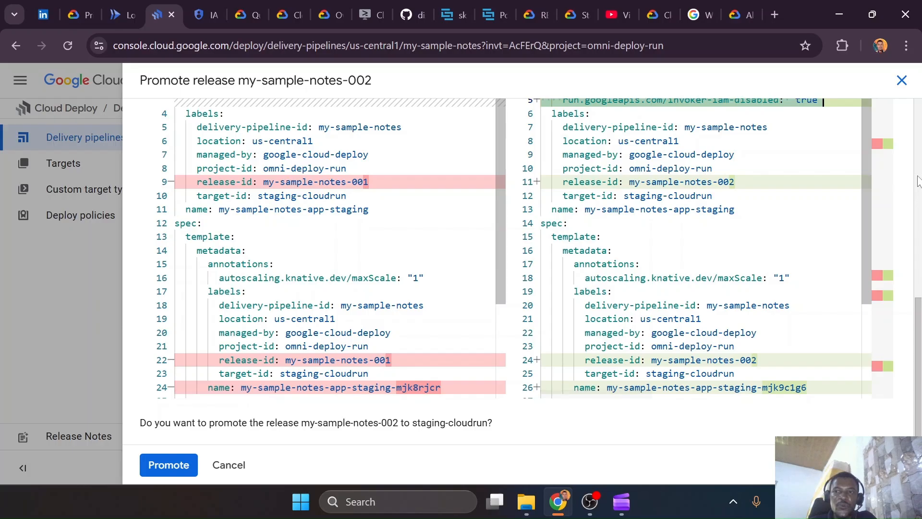
scroll(623, 316, "up", 7)
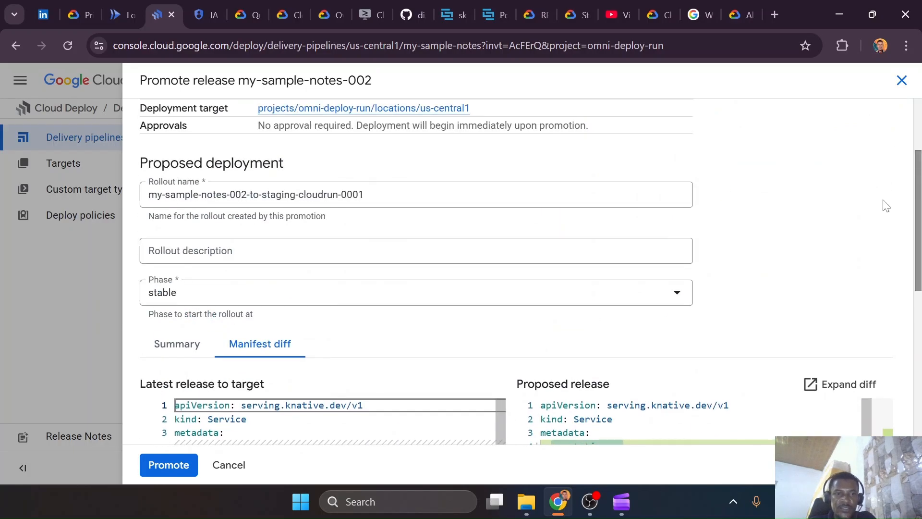
scroll(551, 318, "down", 1)
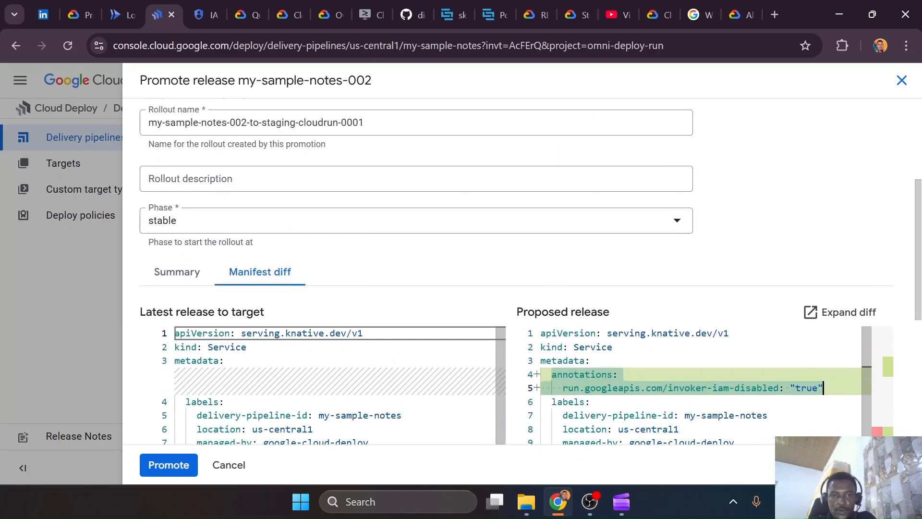
scroll(602, 336, "down", 2)
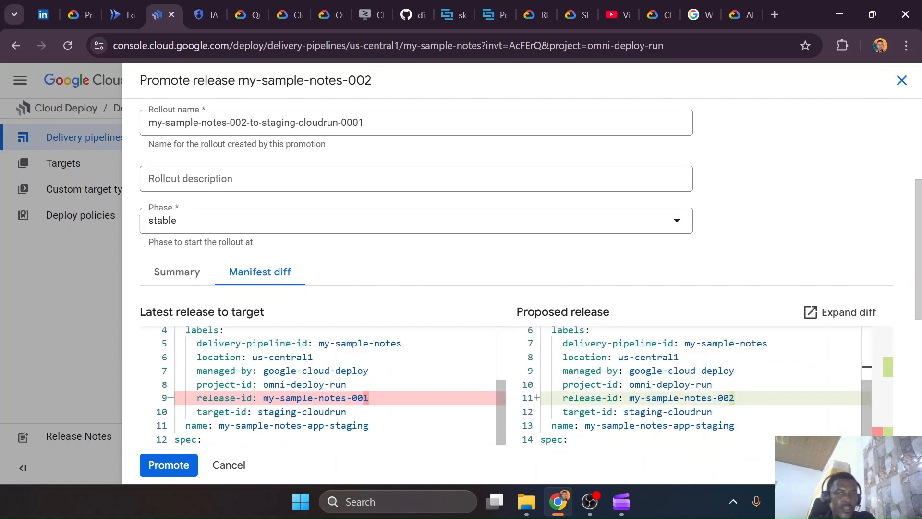
scroll(602, 336, "up", 2)
scroll(688, 271, "down", 3)
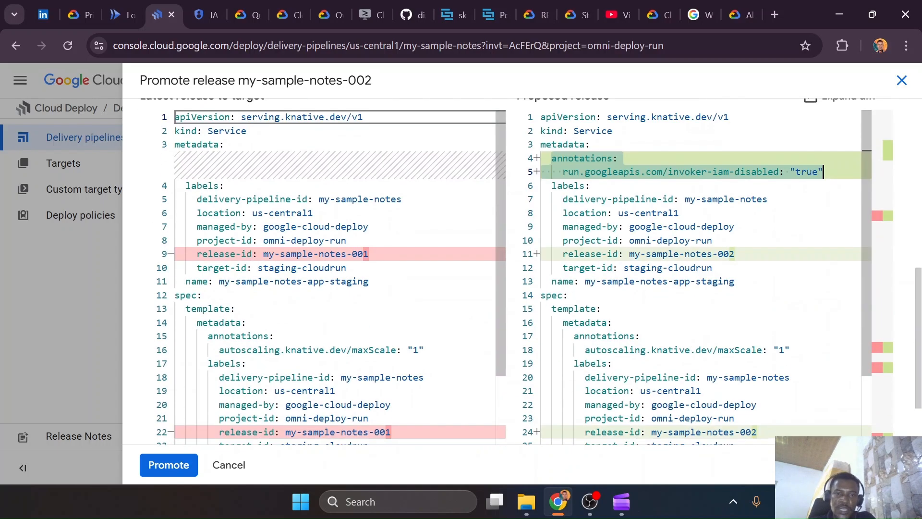
left_click(169, 466)
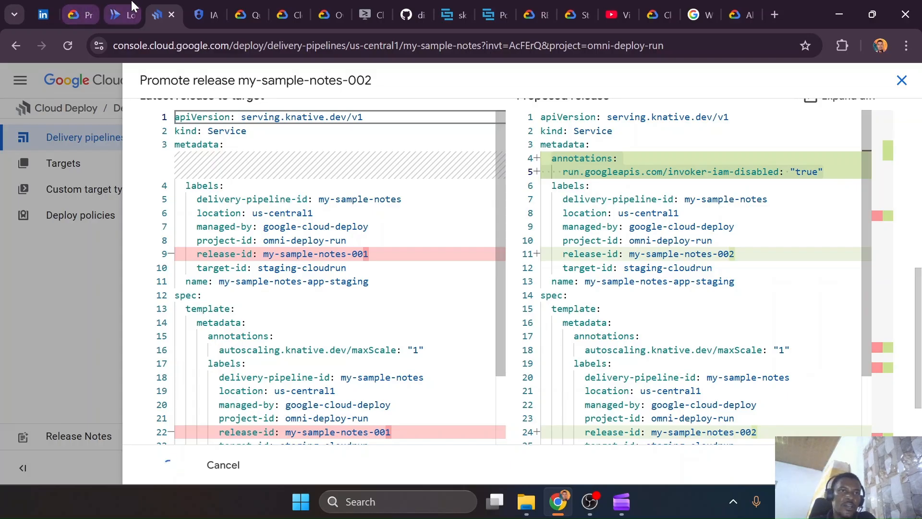
Switch to the Cloud Run services list and refresh it to check the authentication of each my-sample-notes service
left_click(120, 14)
left_click(93, 180)
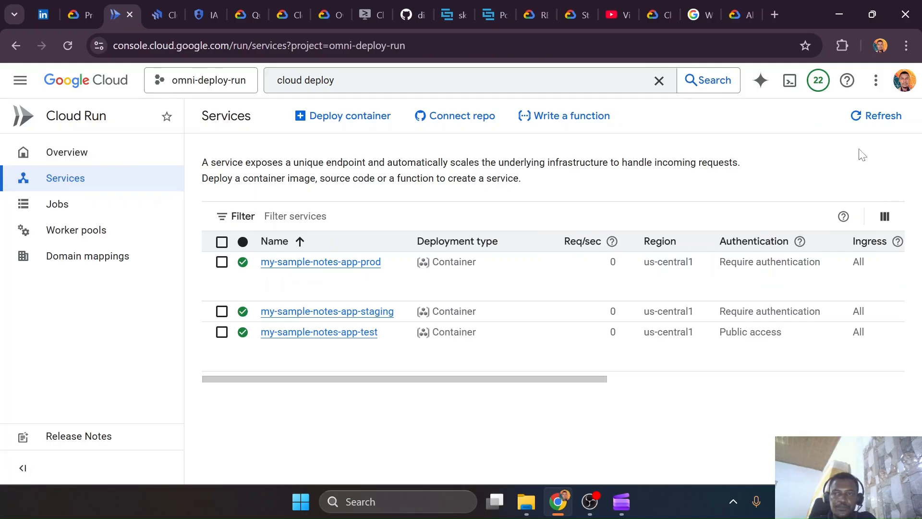
left_click(878, 117)
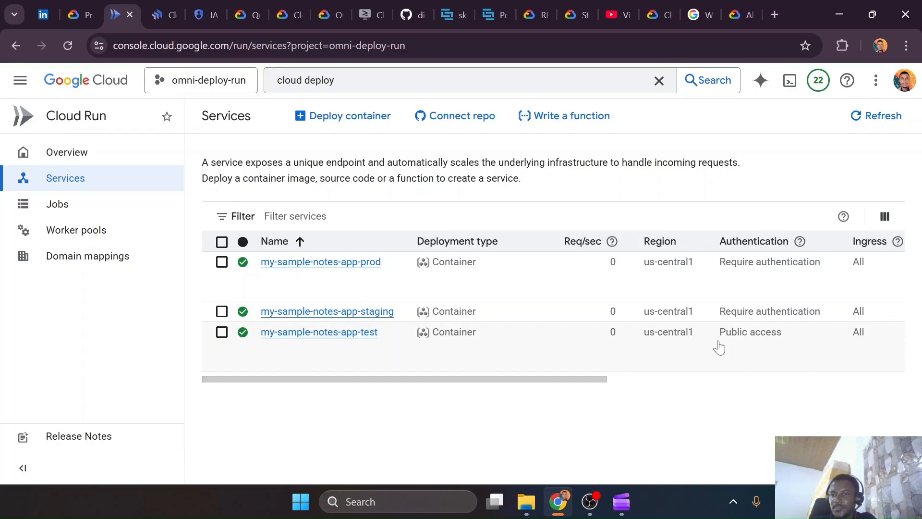
View the my-sample-notes-app-test service's public URL in a separate browser tab, then close that tab
left_click(355, 333)
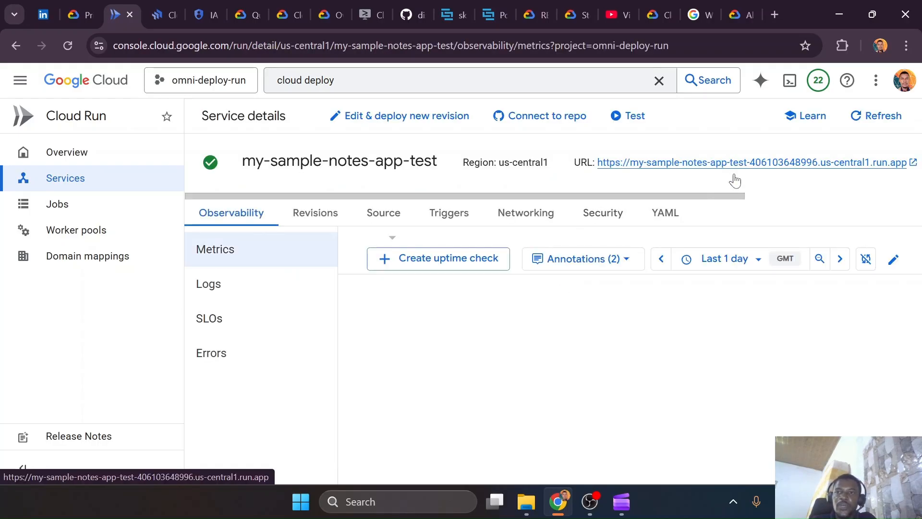
right_click(604, 164)
left_click(585, 176)
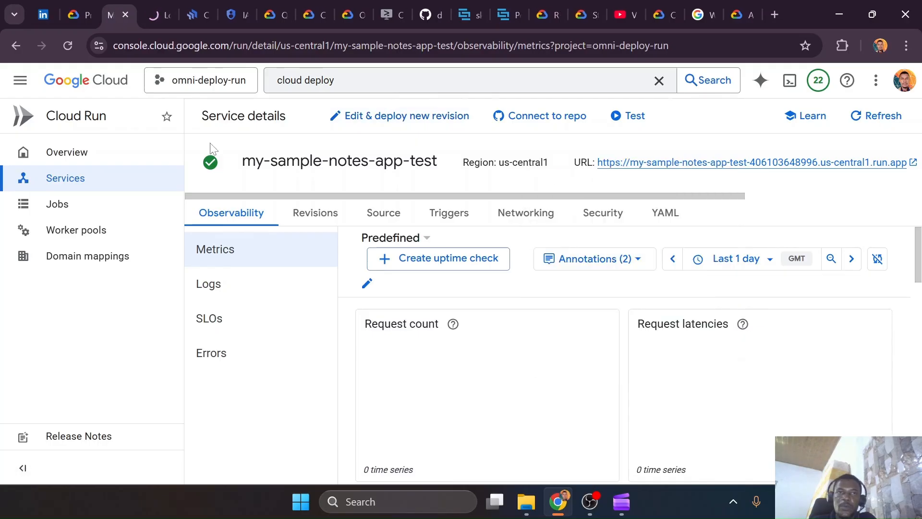
left_click(153, 7)
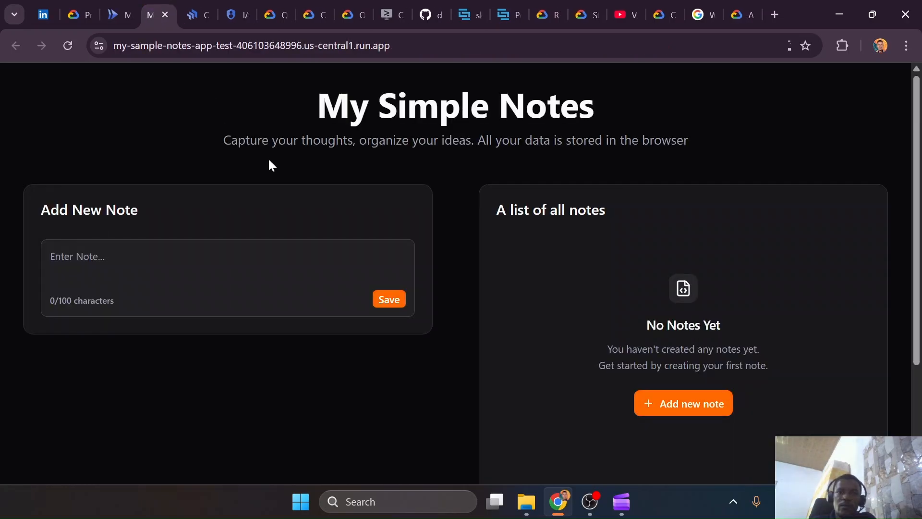
left_click(165, 14)
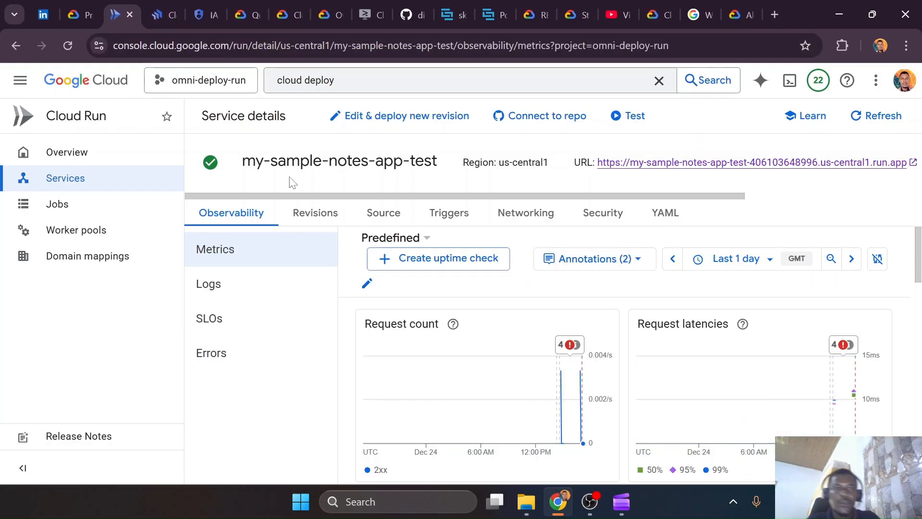
Check the staging-cloudrun rollout in the Cloud Deploy pipeline, then refresh the Cloud Run services list to check staging's authentication
left_click(155, 184)
left_click(162, 13)
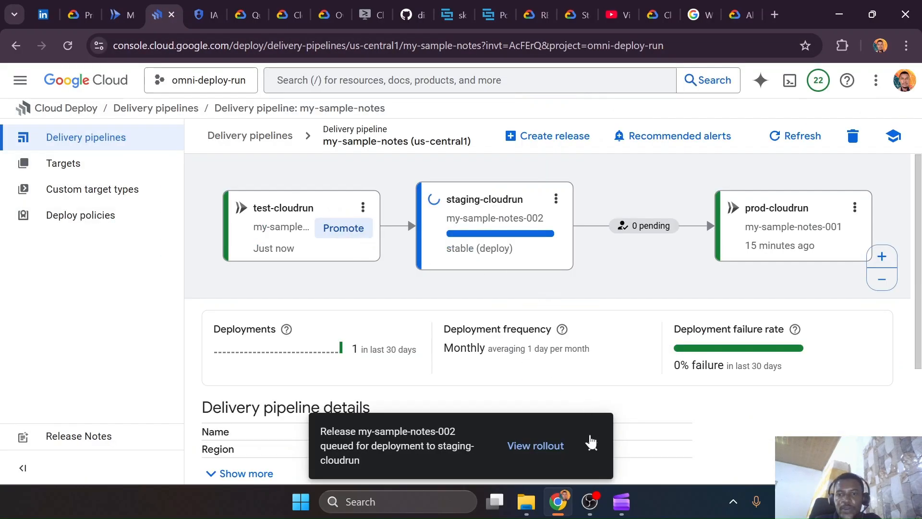
left_click(591, 442)
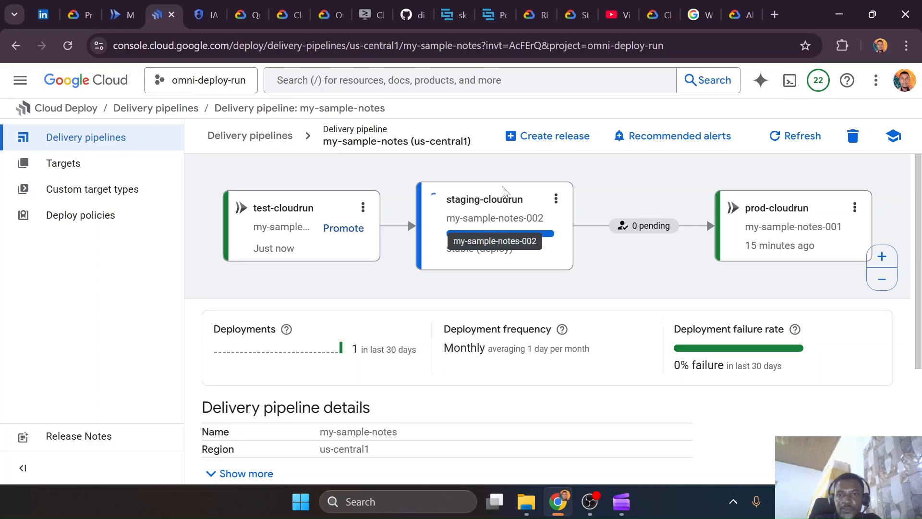
left_click(117, 17)
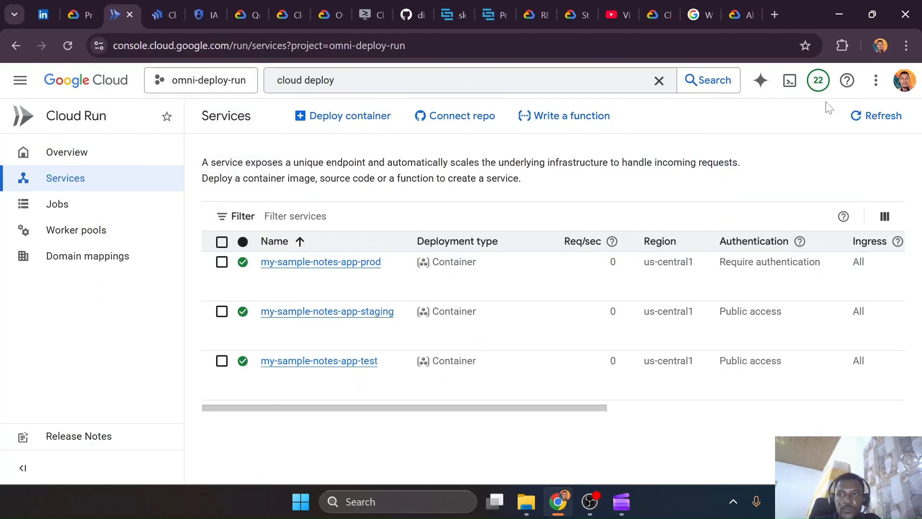
left_click(865, 115)
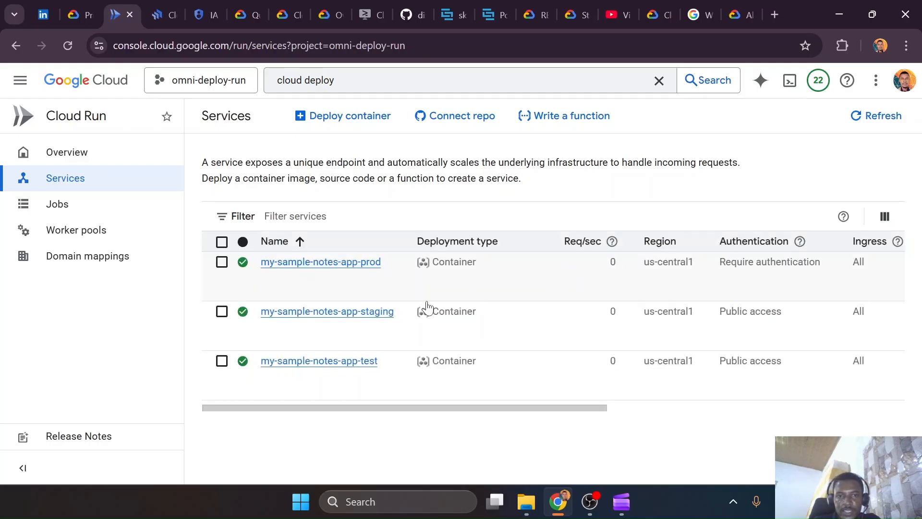
Return to the my-sample-notes pipeline in Cloud Deploy and promote my-sample-notes-002 to prod-cloudrun after reviewing its manifest diff
left_click(163, 15)
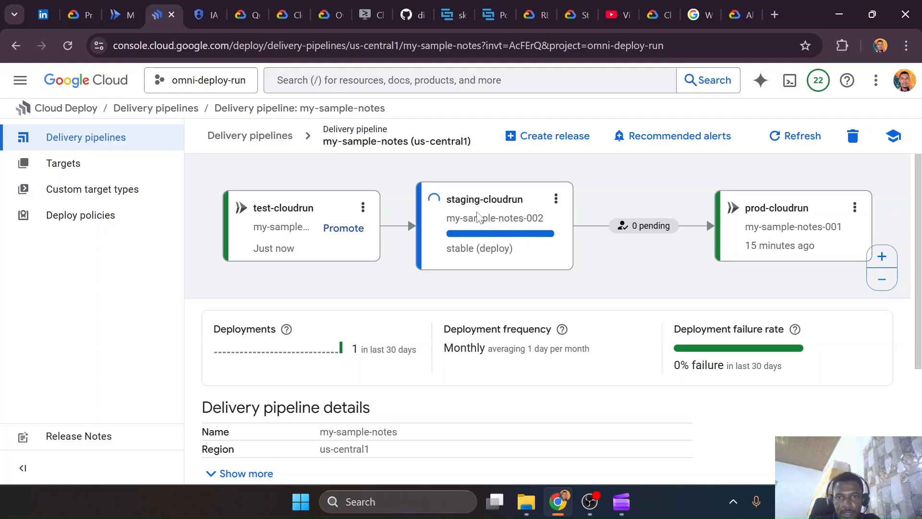
left_click(557, 198)
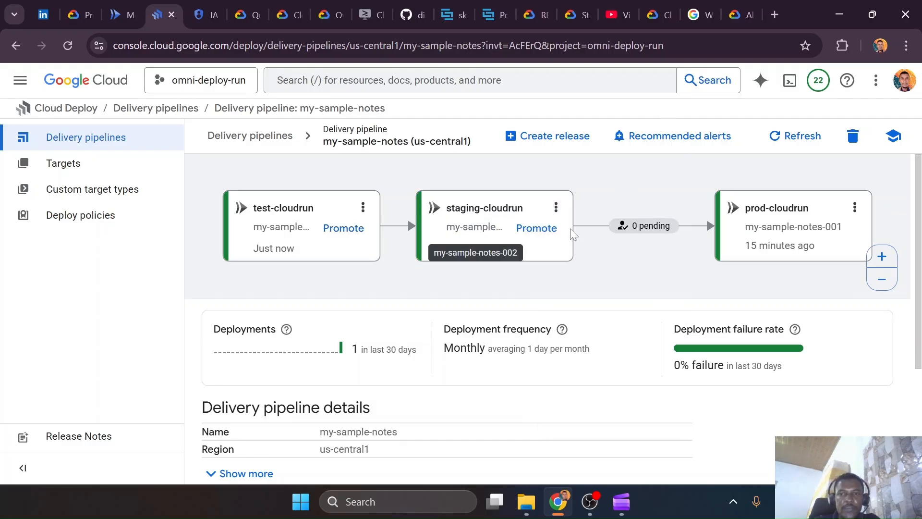
left_click(556, 231)
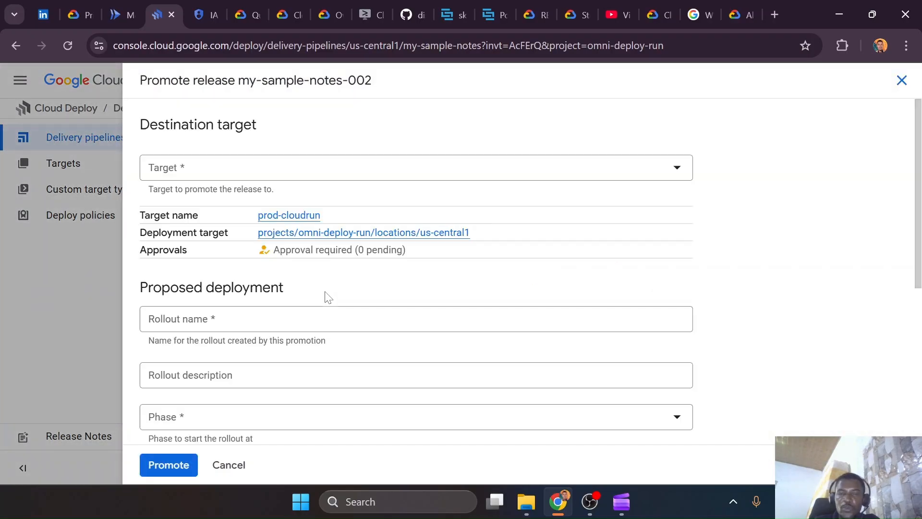
scroll(324, 297, "down", 5)
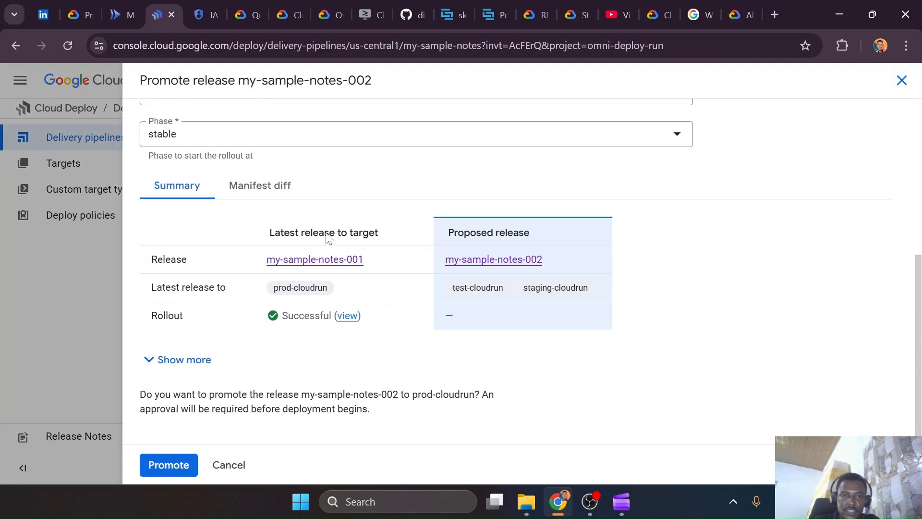
left_click(263, 190)
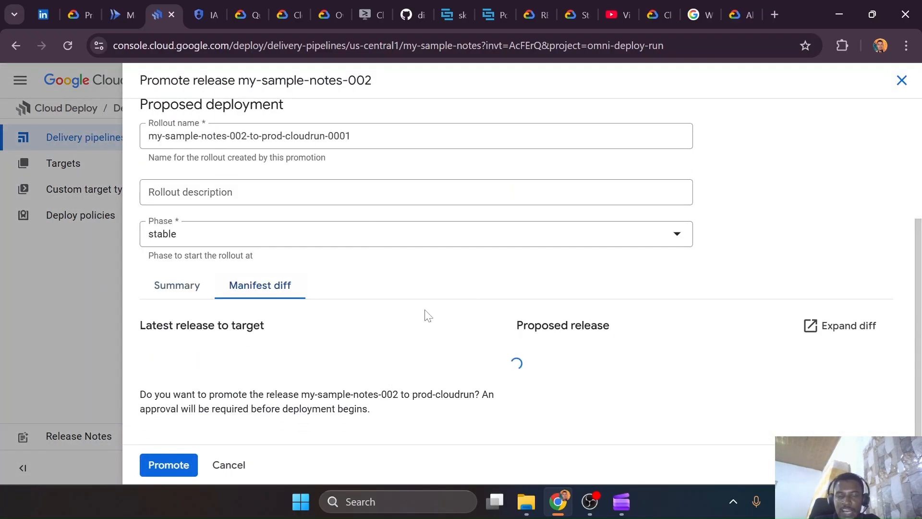
scroll(541, 313, "down", 1)
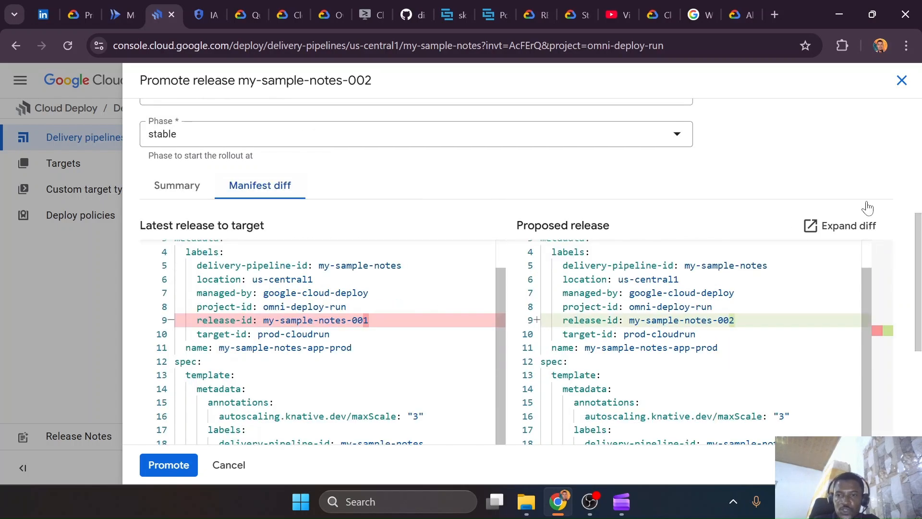
scroll(682, 317, "up", 1)
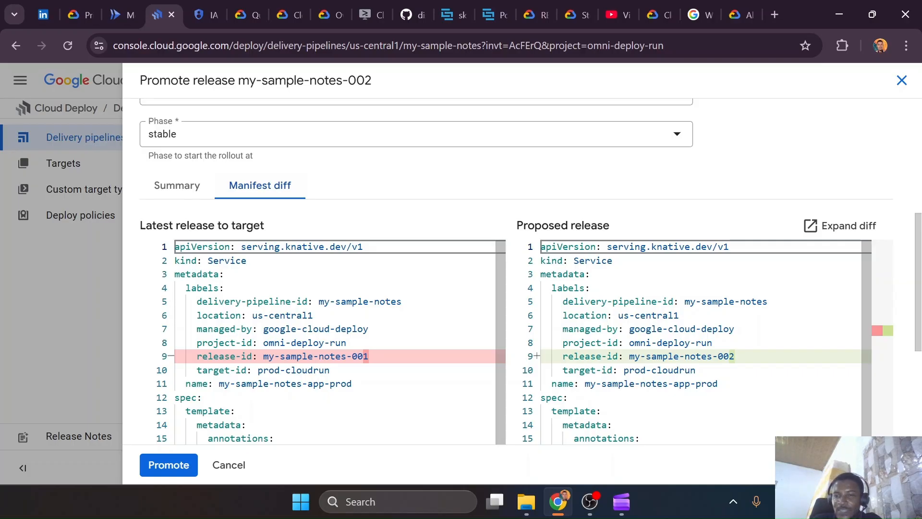
scroll(514, 341, "down", 2)
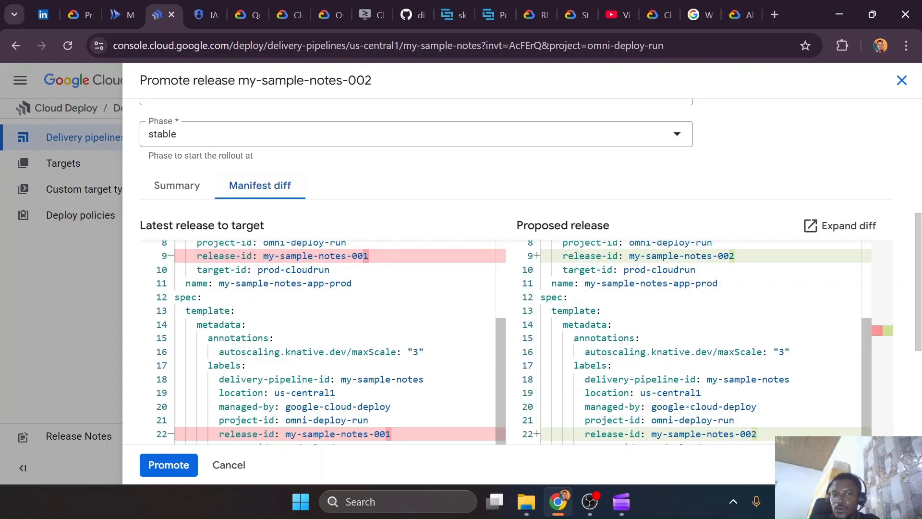
left_click(151, 462)
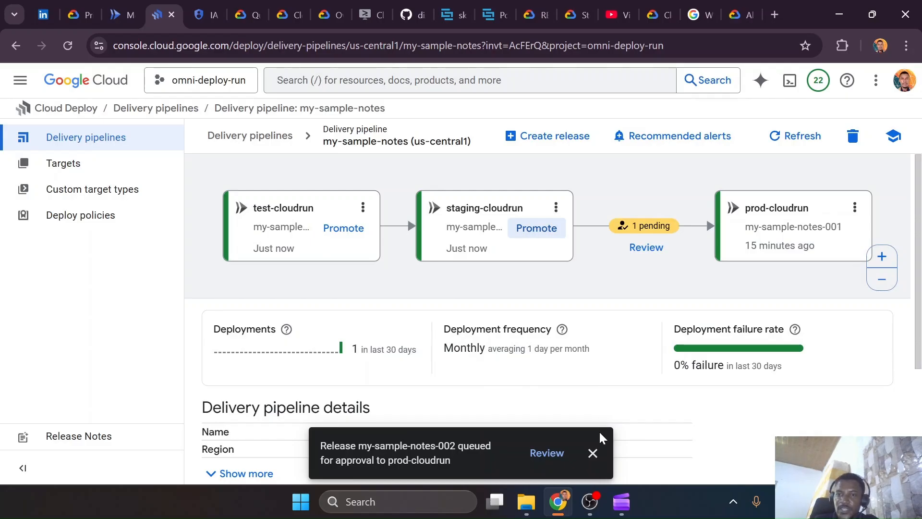
left_click(593, 453)
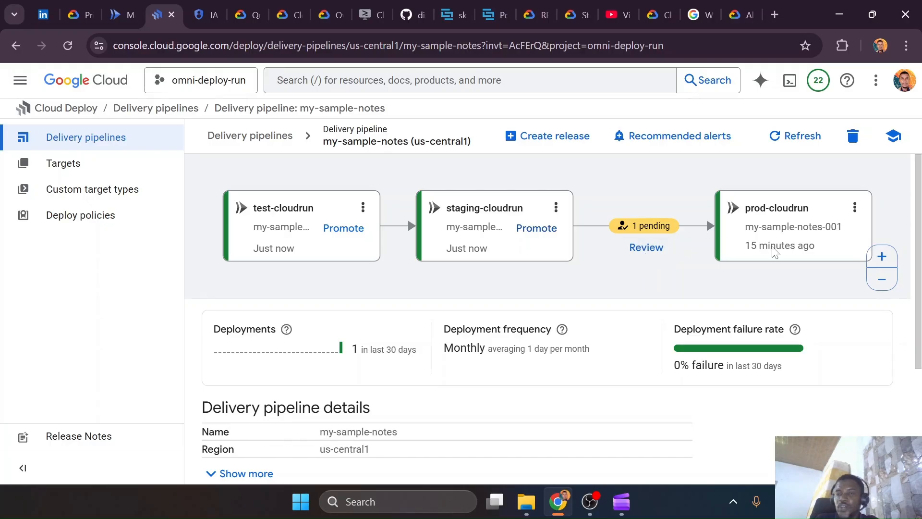
Open the pending prod-cloudrun approval for my-sample-notes-002, review the rollout summary and close the tutorial pane
left_click(639, 253)
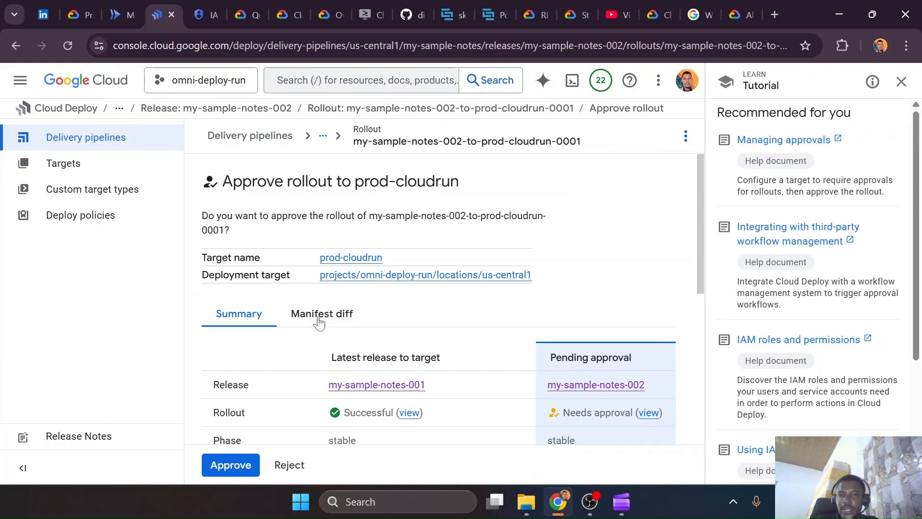
scroll(348, 323, "down", 3)
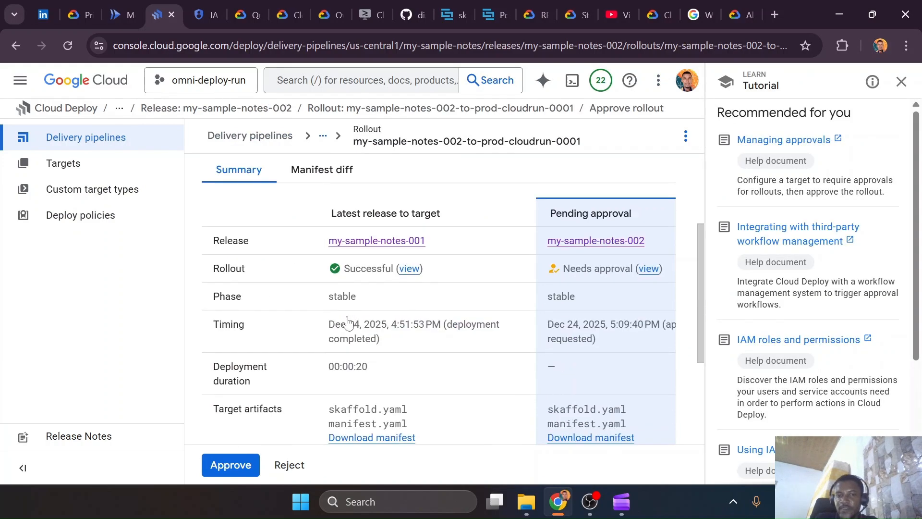
scroll(348, 323, "down", 4)
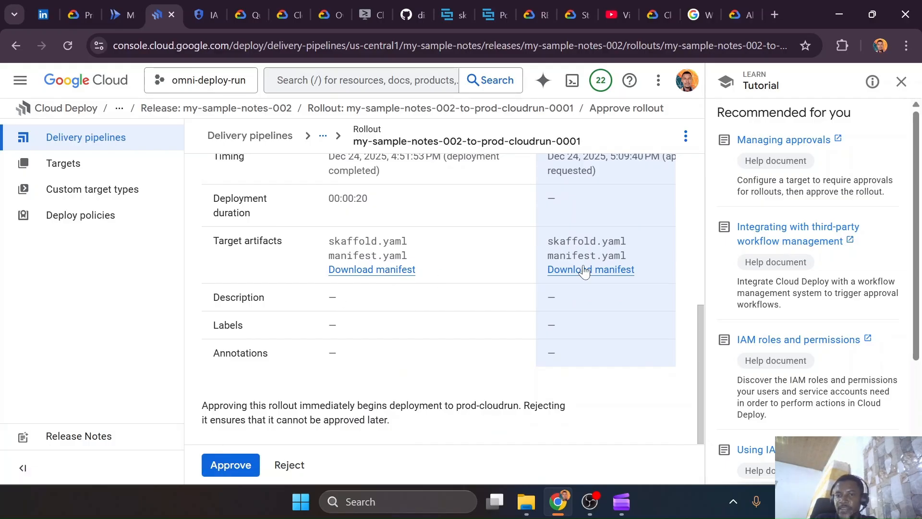
scroll(340, 370, "up", 8)
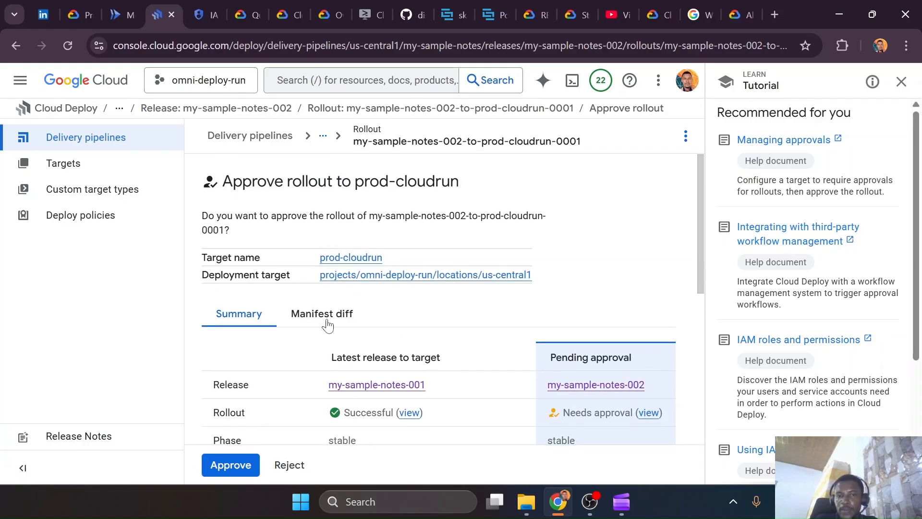
left_click(900, 84)
scroll(456, 337, "down", 5)
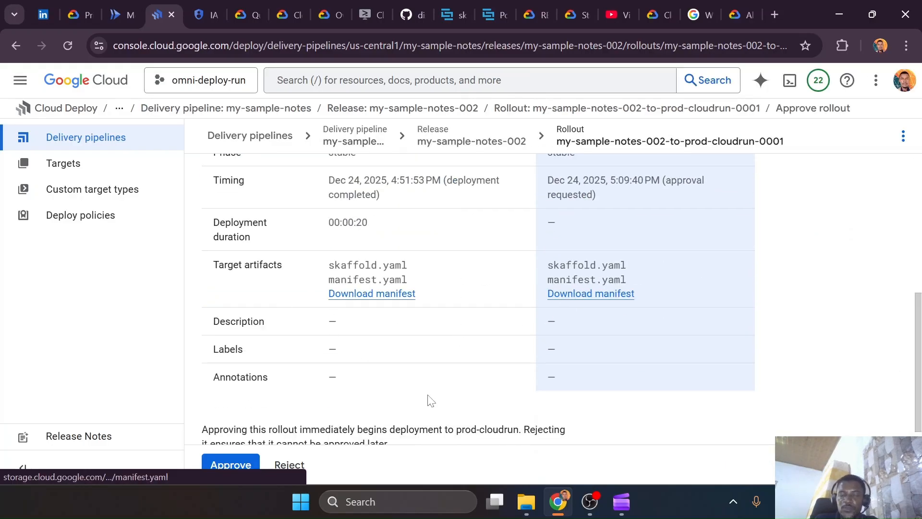
Switch to VS Code to check the annotations in notes-app-prod.yaml, then return to the rollout approval page
key("ctrl+super+Right")
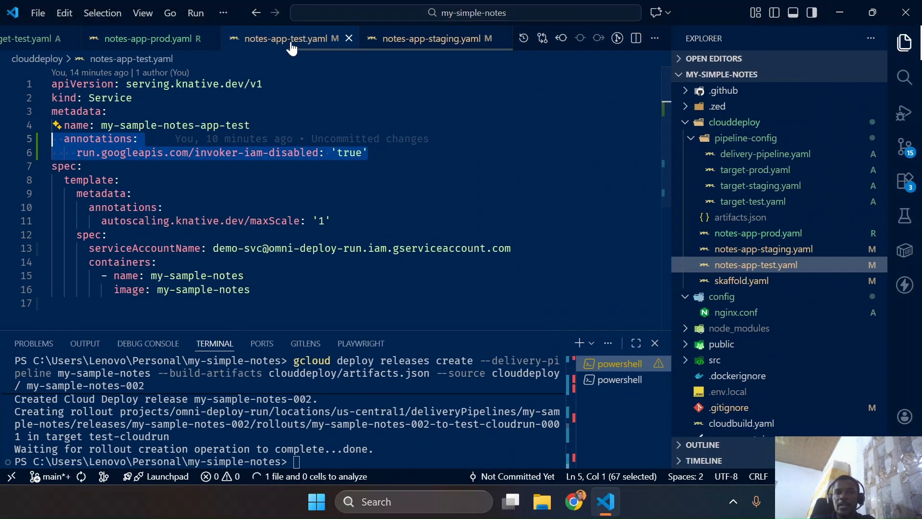
left_click(173, 38)
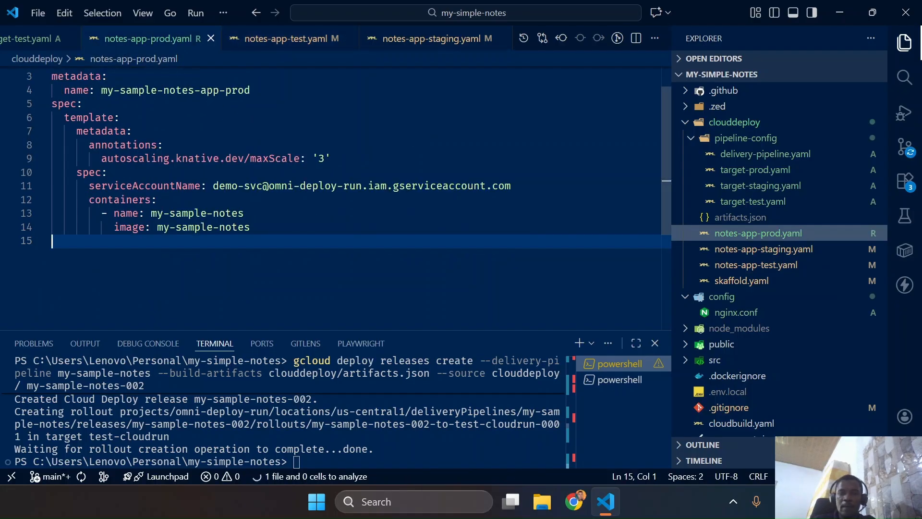
key("ctrl+super+Left")
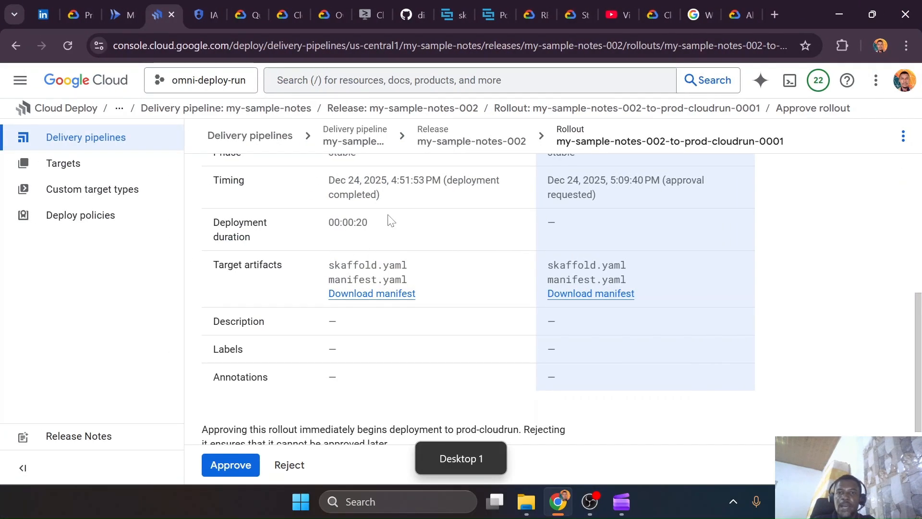
Review the manifest diff between my-sample-notes-001 and my-sample-notes-002 for prod-cloudrun and compare it with notes-app-prod.yaml in VS Code
scroll(480, 246, "up", 4)
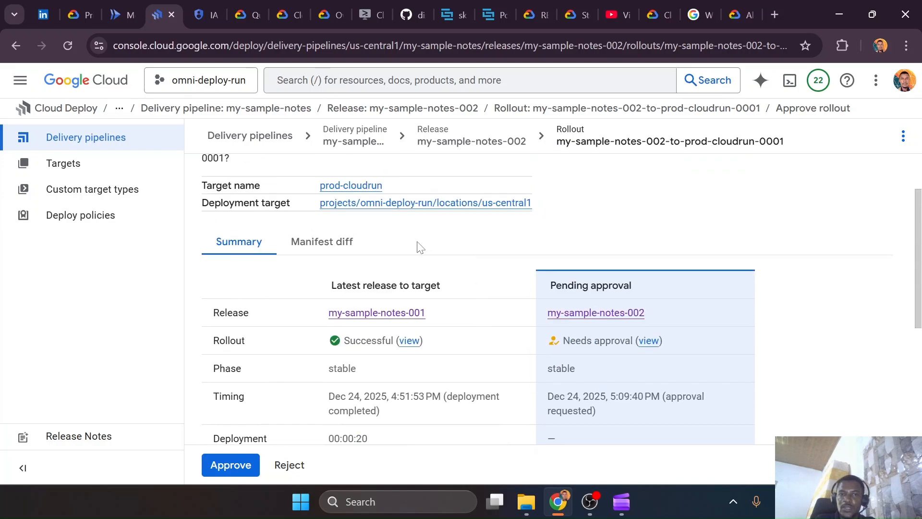
left_click(323, 243)
scroll(507, 345, "down", 1)
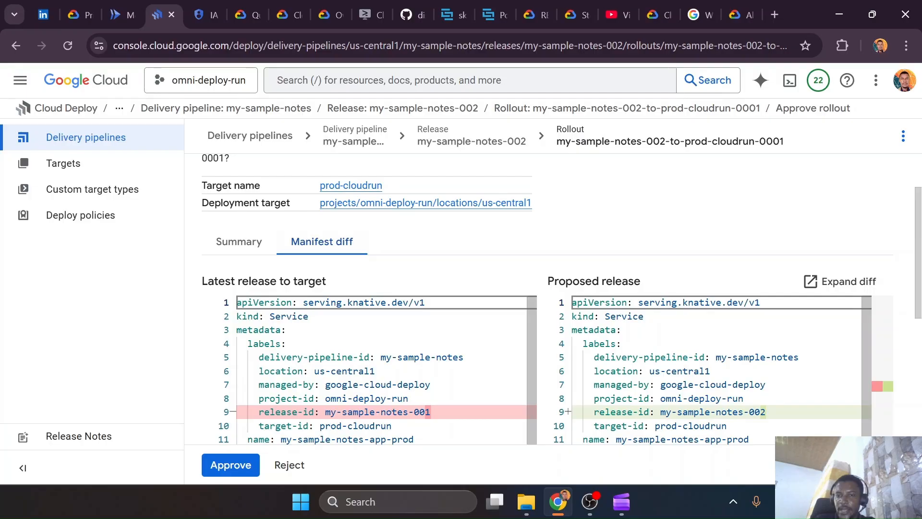
scroll(537, 370, "down", 2)
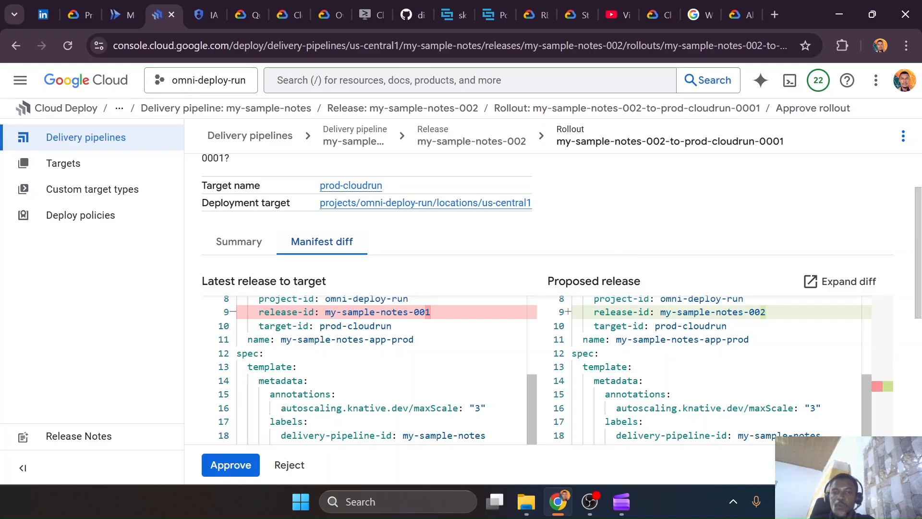
key("ctrl+super+Right")
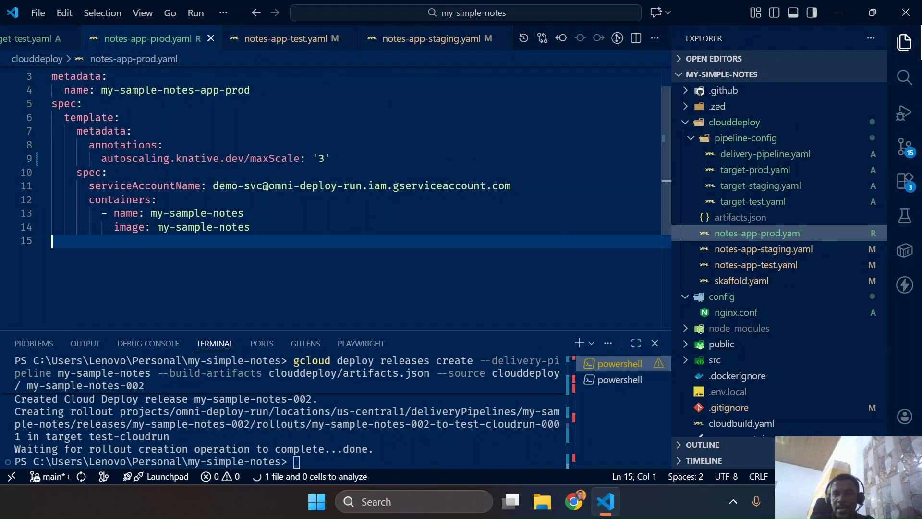
key("ctrl+super+Left")
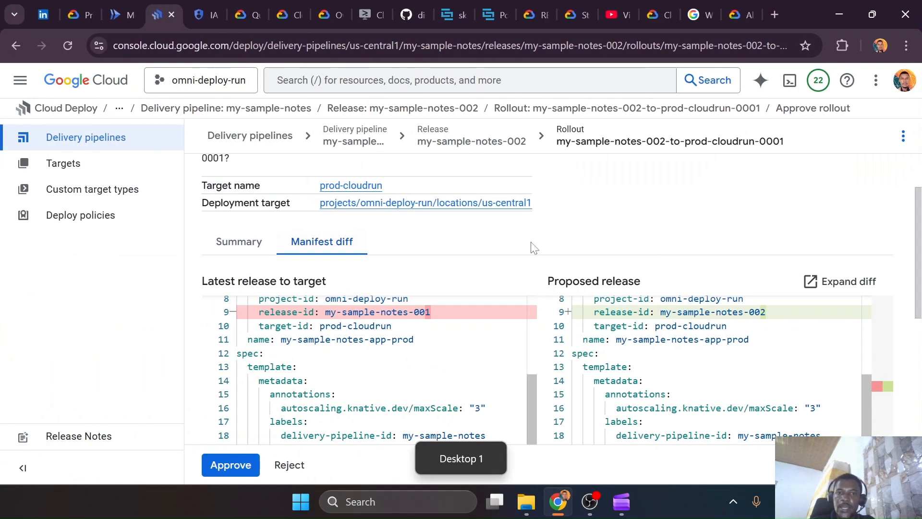
Approve the my-sample-notes-002 rollout to prod-cloudrun and dismiss the notification and tutorial pane
left_click(253, 464)
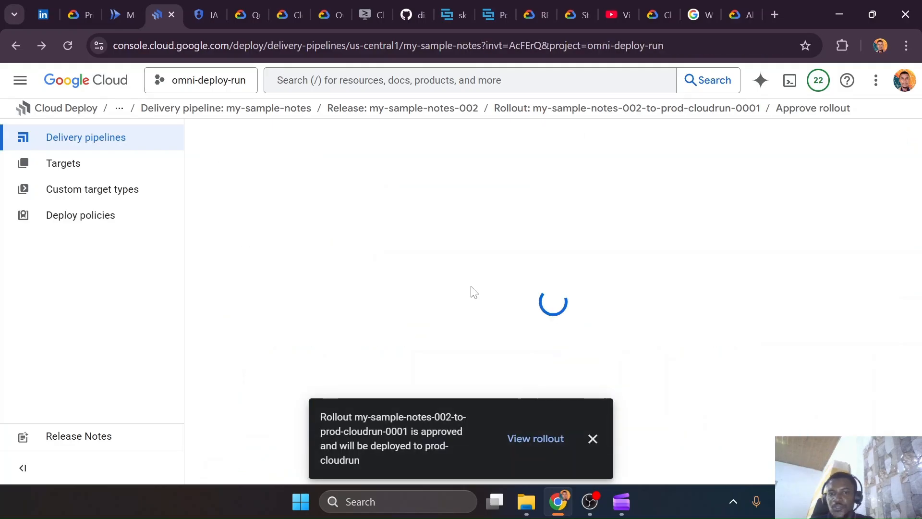
left_click(593, 440)
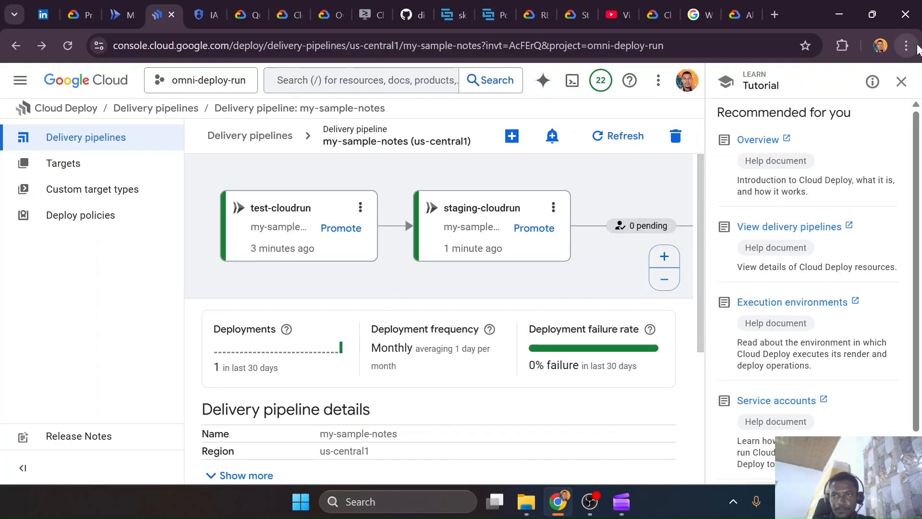
left_click(901, 81)
Refresh the Cloud Run services list to check prod's authentication, then view the available staging-cloudrun actions in the delivery pipeline
left_click(138, 8)
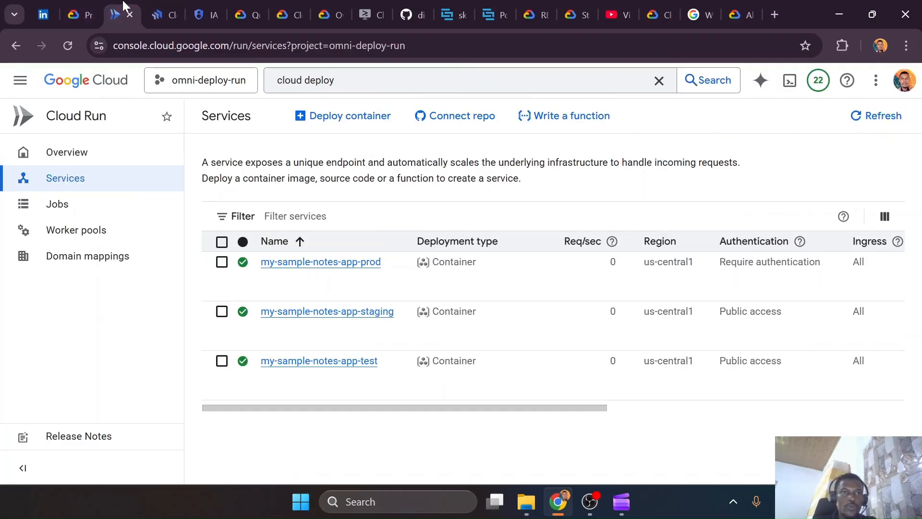
left_click(881, 117)
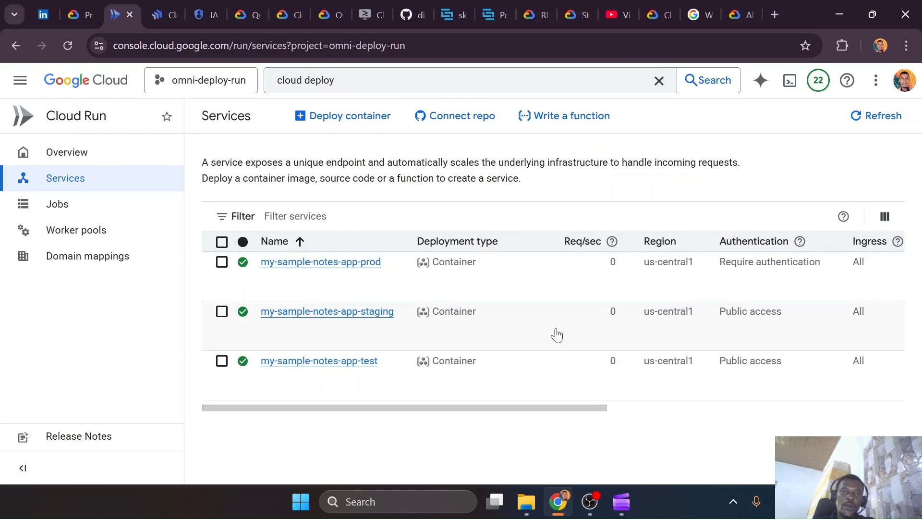
left_click(174, 12)
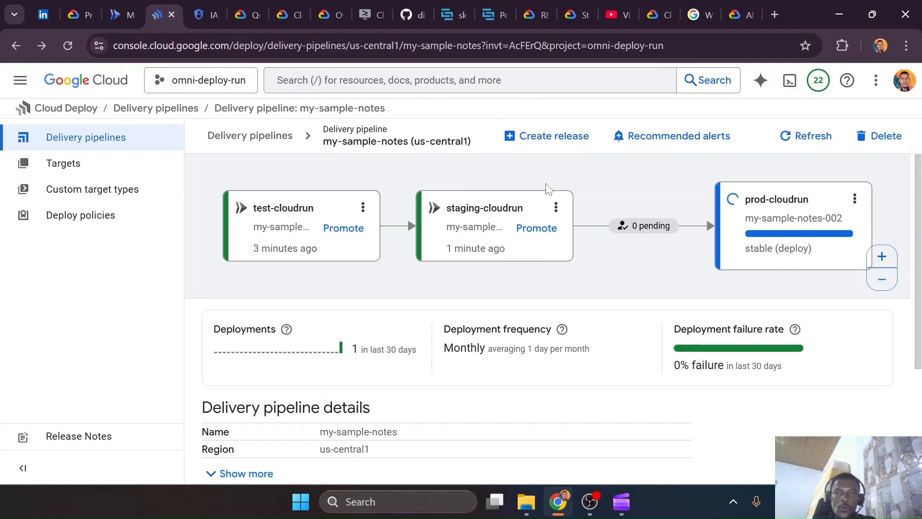
left_click(556, 206)
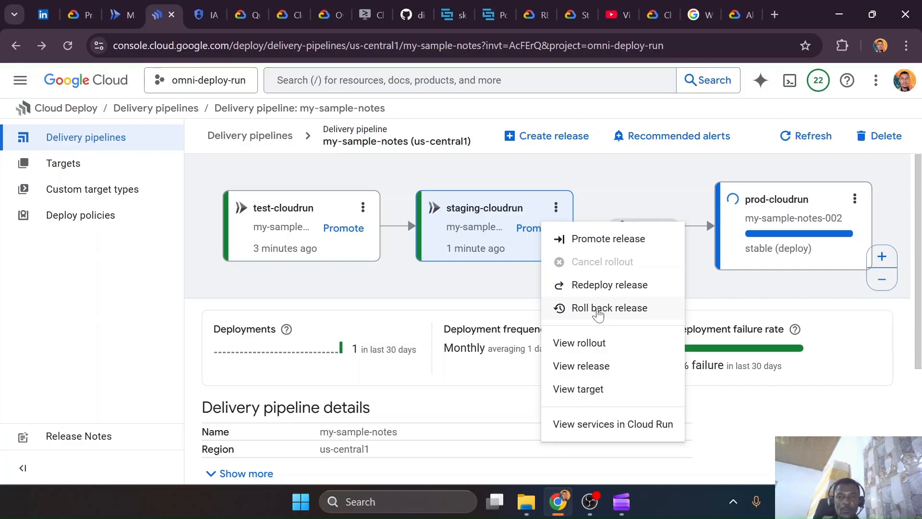
left_click(509, 291)
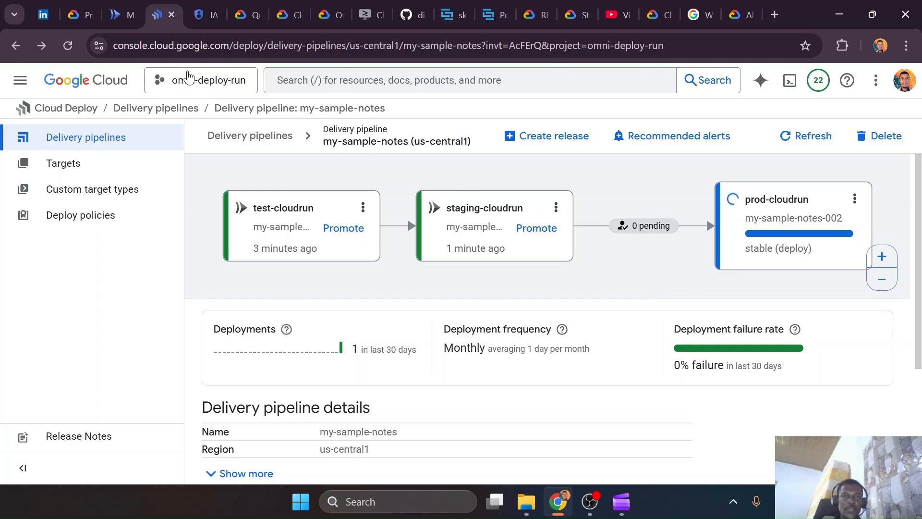
Recheck the Cloud Run services list, then refresh the my-sample-notes pipeline to check the prod-cloudrun rollout
left_click(140, 16)
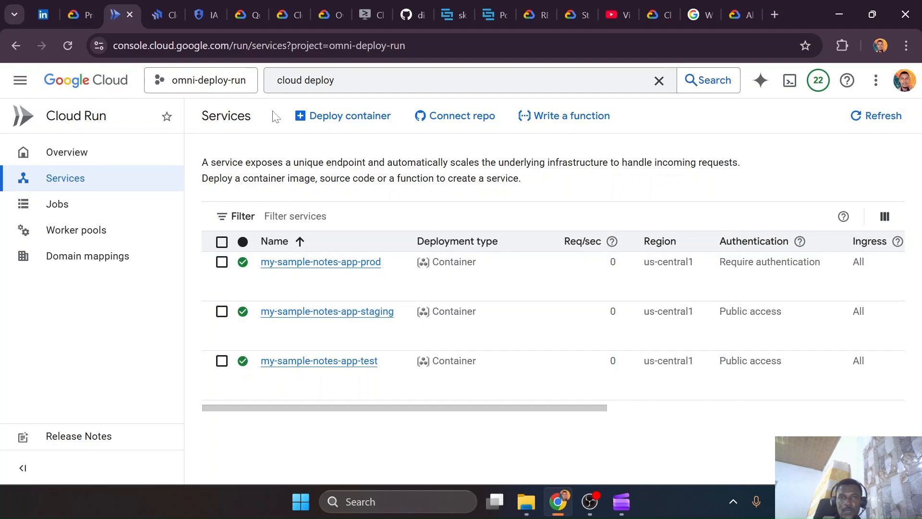
left_click(161, 14)
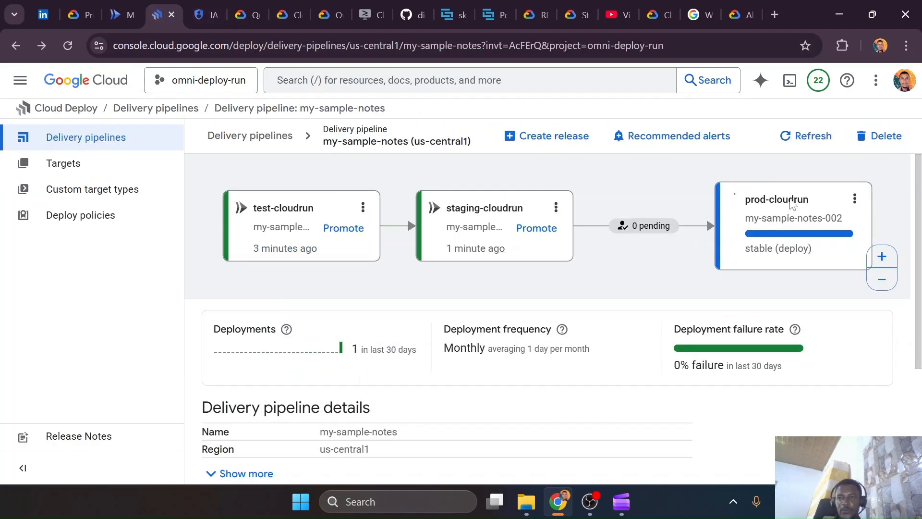
left_click(806, 138)
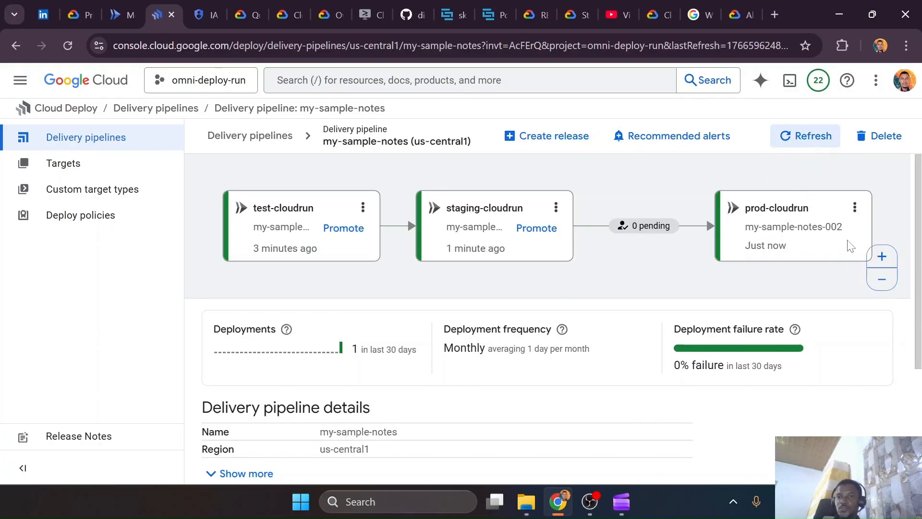
Start a release rollback for staging-cloudrun and name the rollout staging-remove-iam-disabled
left_click(555, 208)
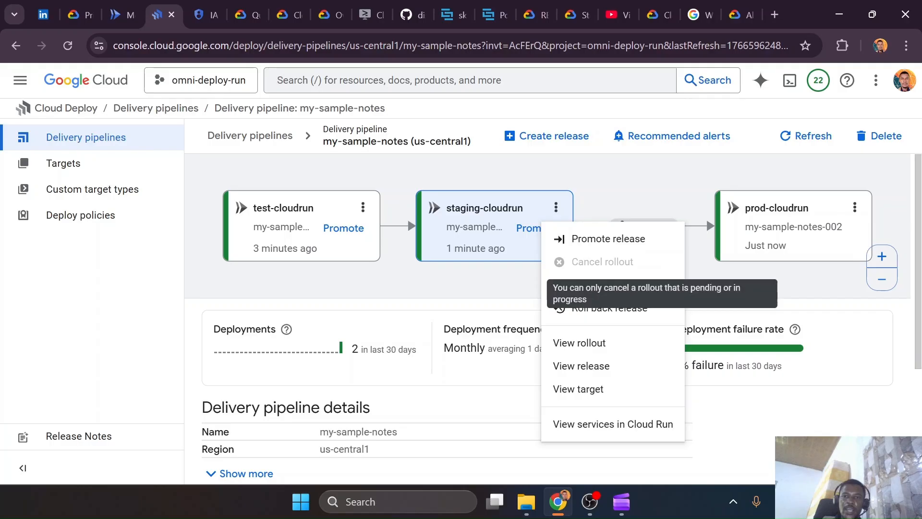
left_click(595, 310)
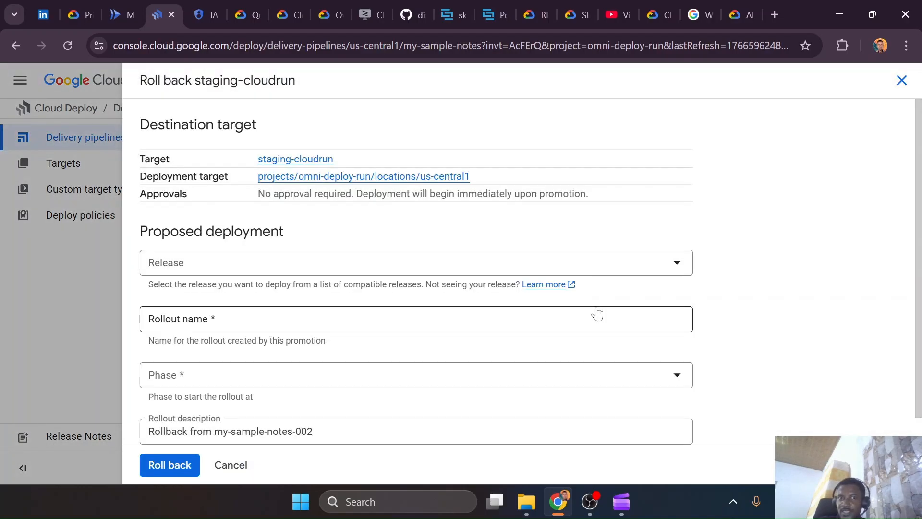
scroll(404, 318, "down", 1)
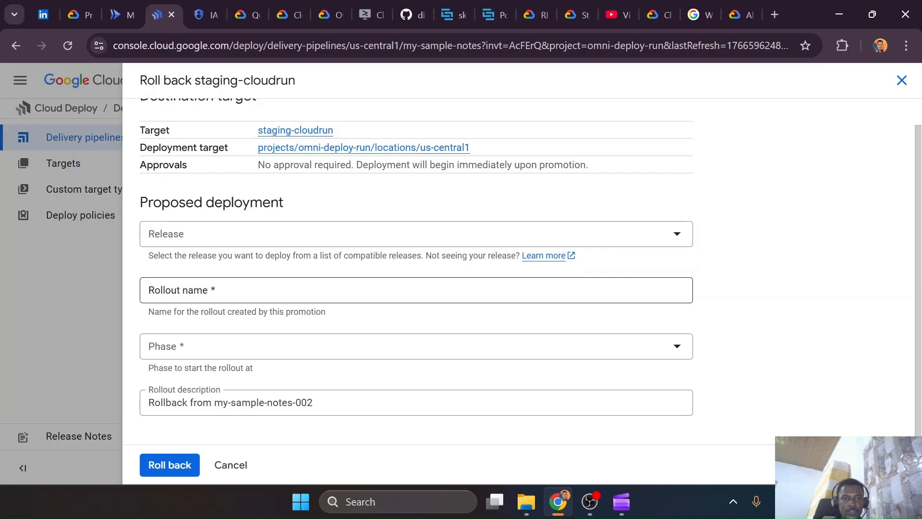
left_click(403, 290)
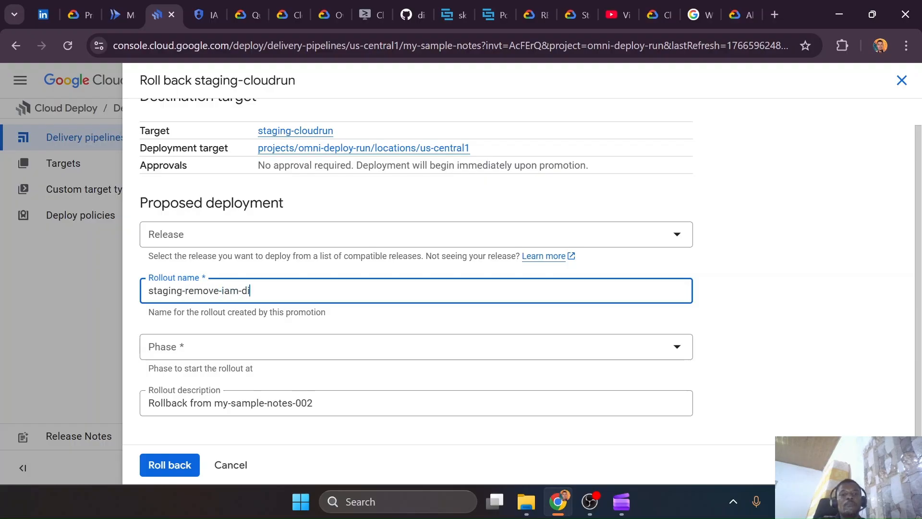
left_click(482, 234)
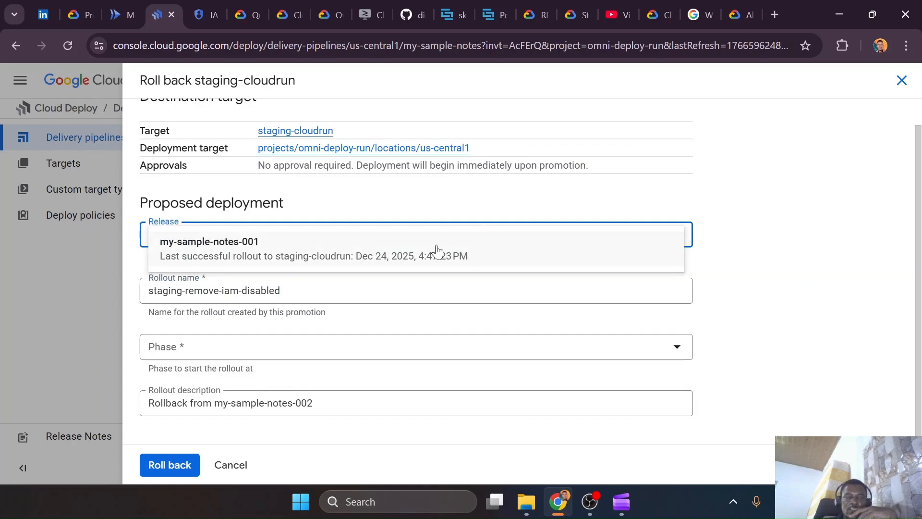
left_click(403, 211)
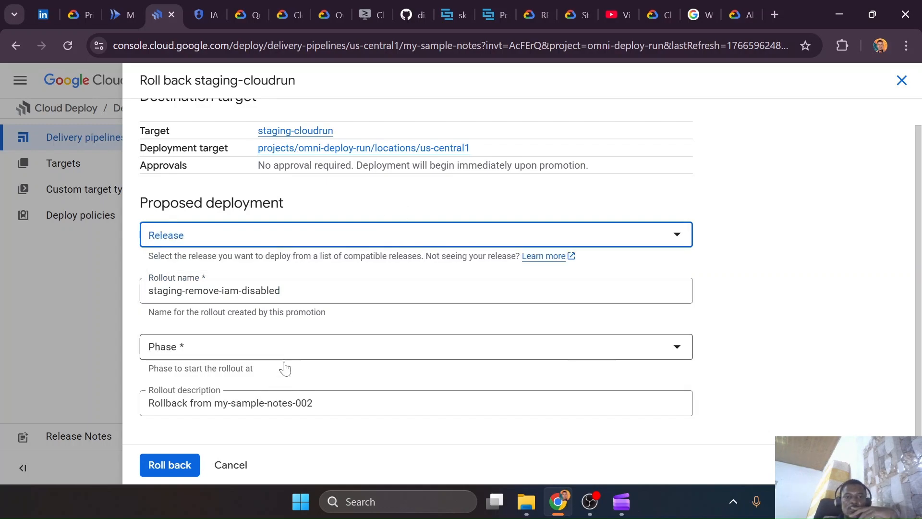
left_click(232, 230)
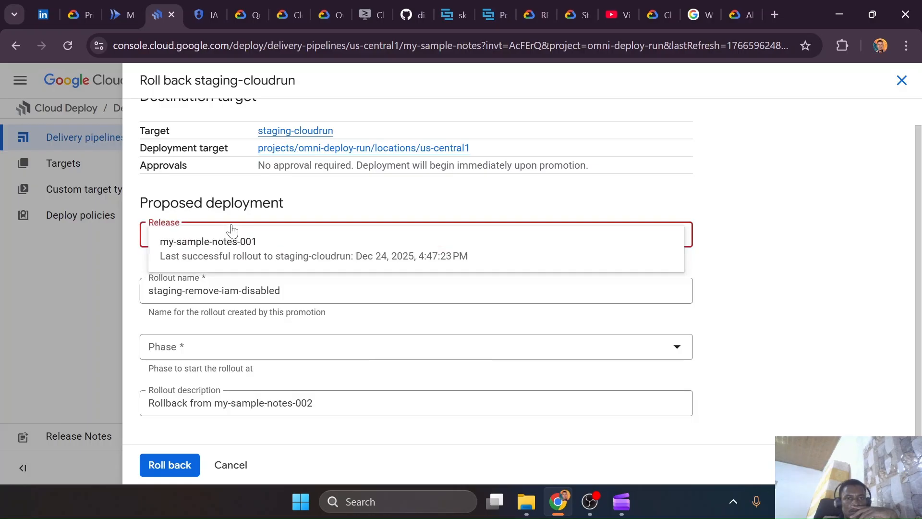
left_click(346, 193)
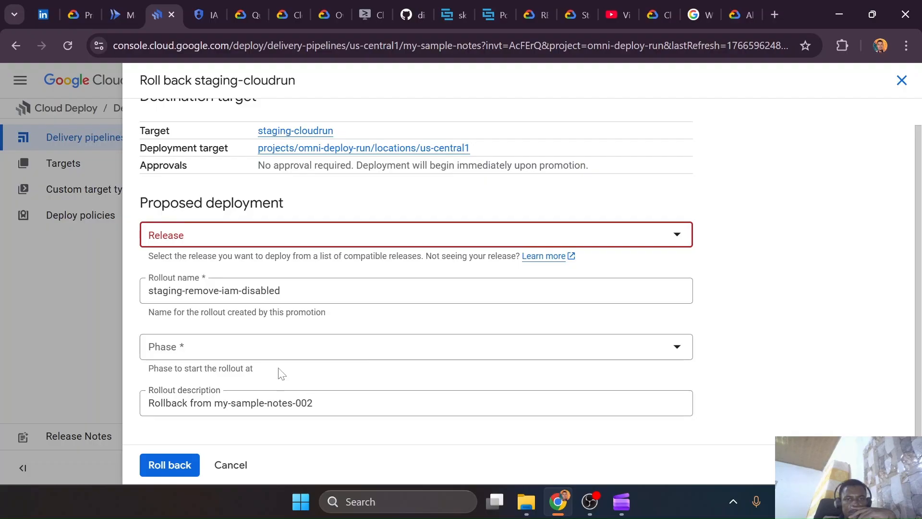
left_click(276, 354)
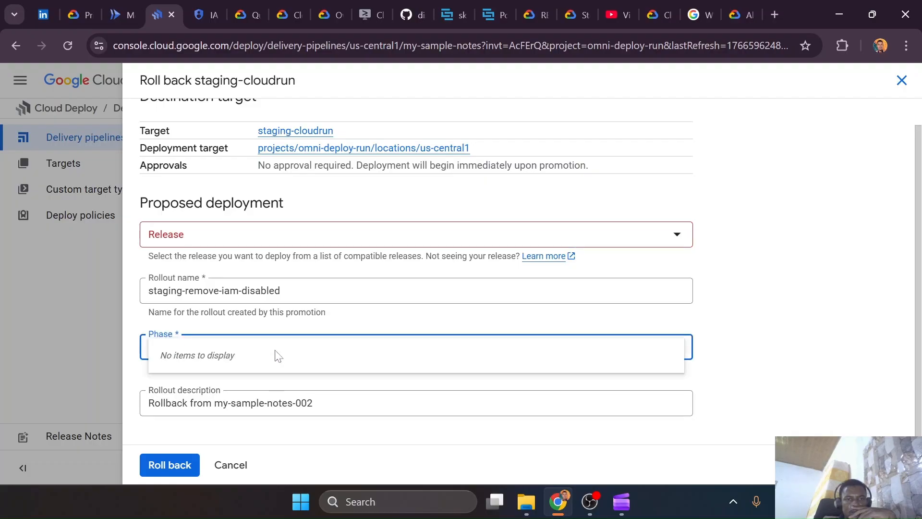
left_click(353, 312)
left_click(187, 460)
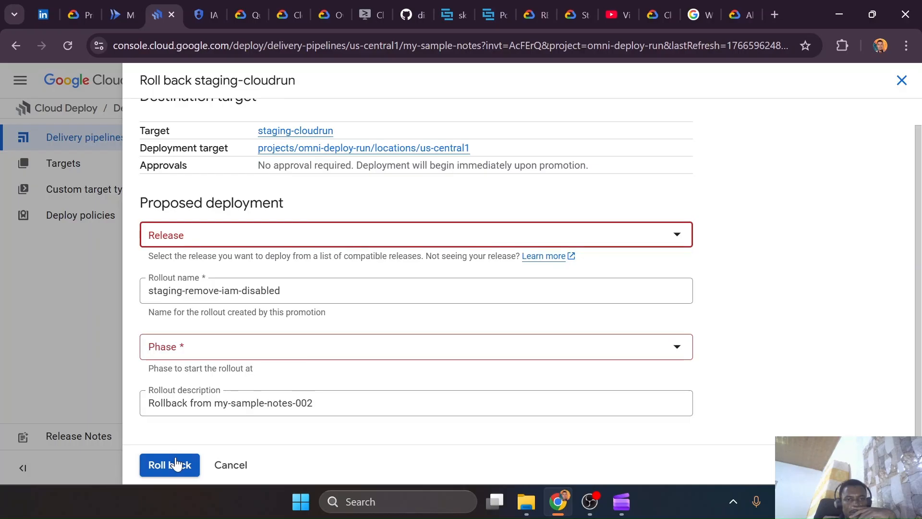
Choose my-sample-notes-001 as the rollback release with the stable phase, and display its manifest diff
left_click(283, 236)
left_click(270, 259)
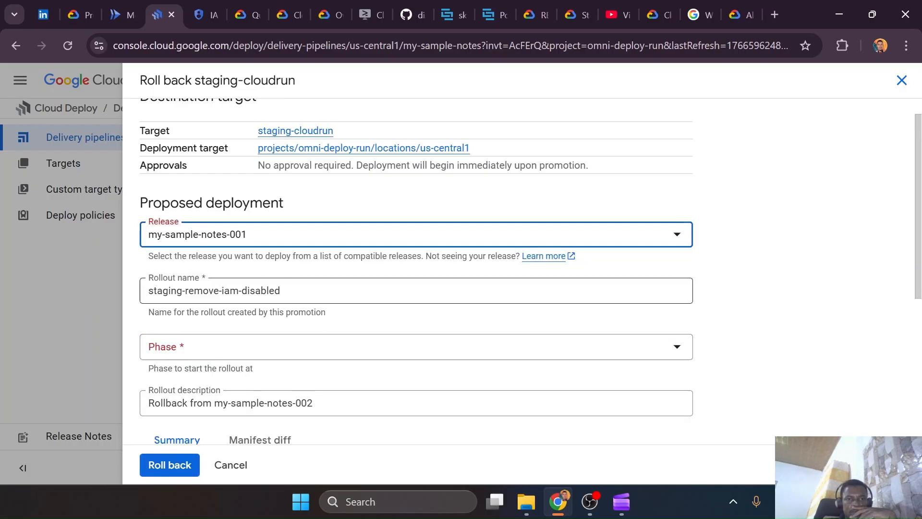
left_click(294, 350)
left_click(292, 354)
scroll(312, 339, "down", 4)
left_click(248, 225)
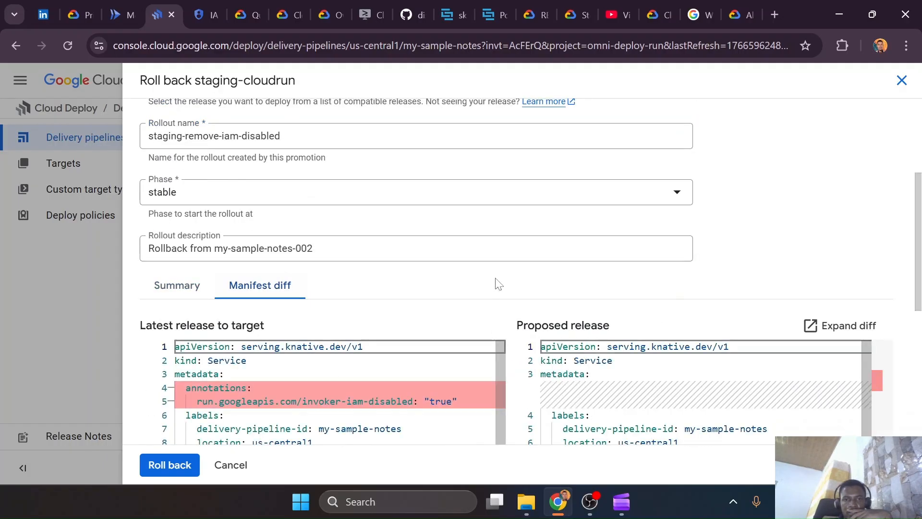
Review the rollback's full manifest diff and compare its revision names with the my-sample-notes-app-staging revisions in Cloud Run
scroll(496, 286, "down", 3)
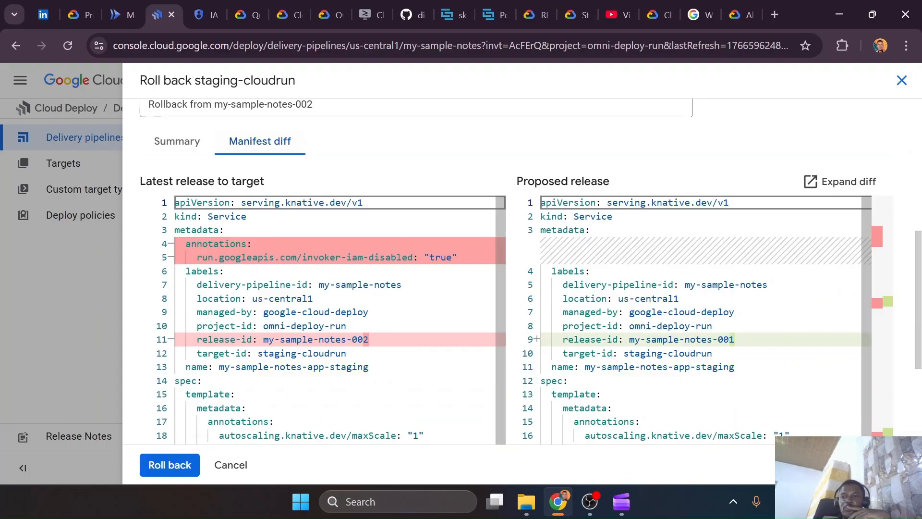
scroll(516, 269, "down", 10)
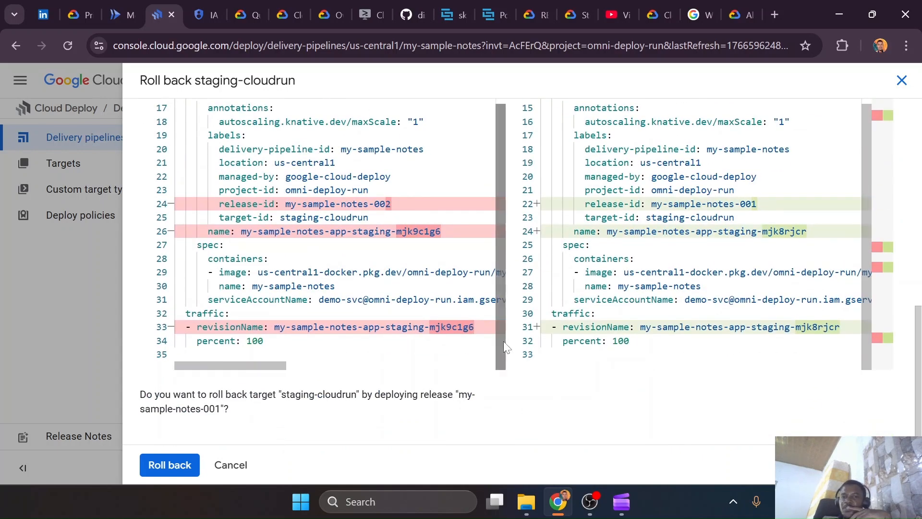
left_click(113, 21)
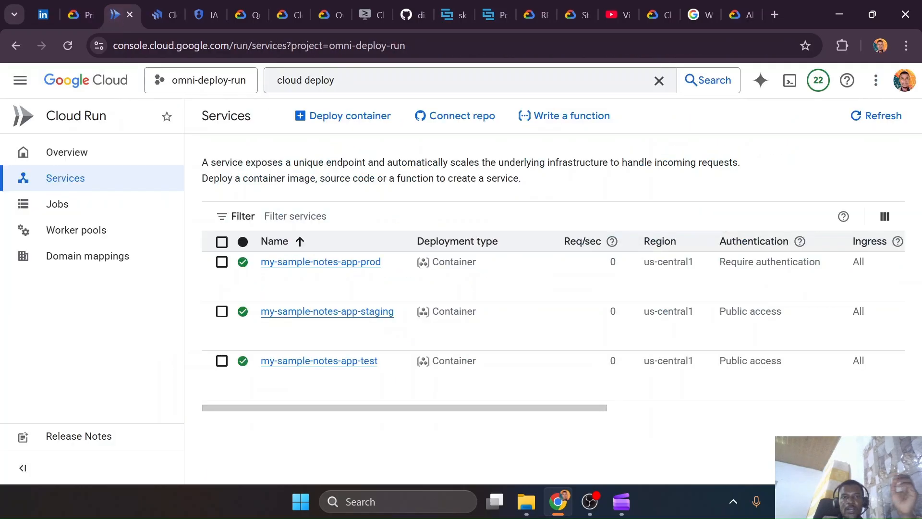
left_click(345, 311)
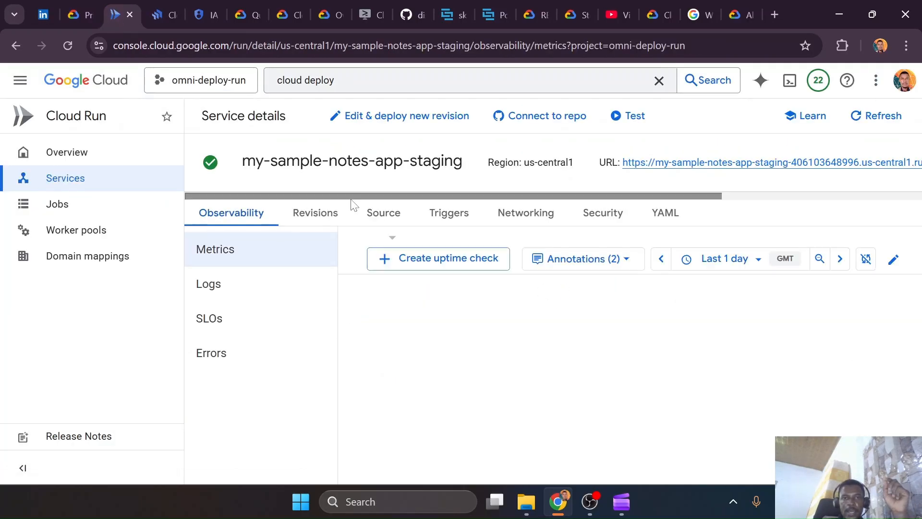
left_click(319, 220)
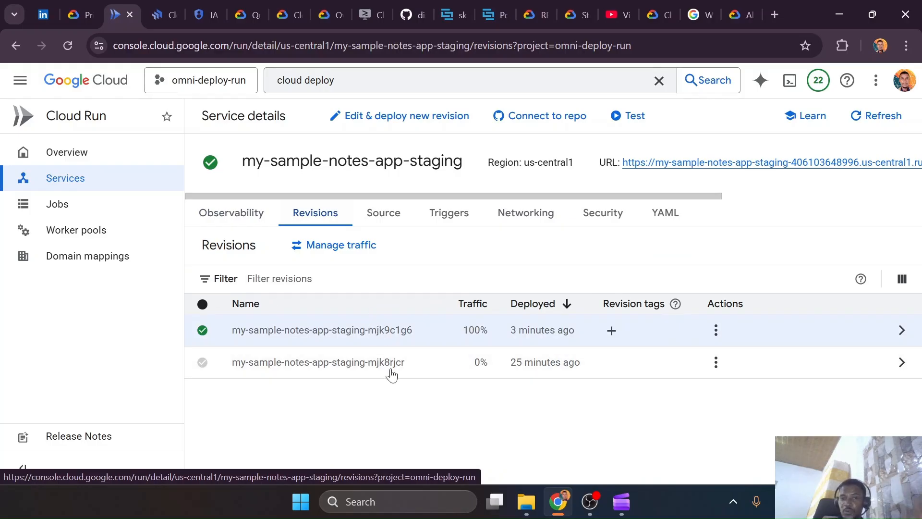
left_click(157, 20)
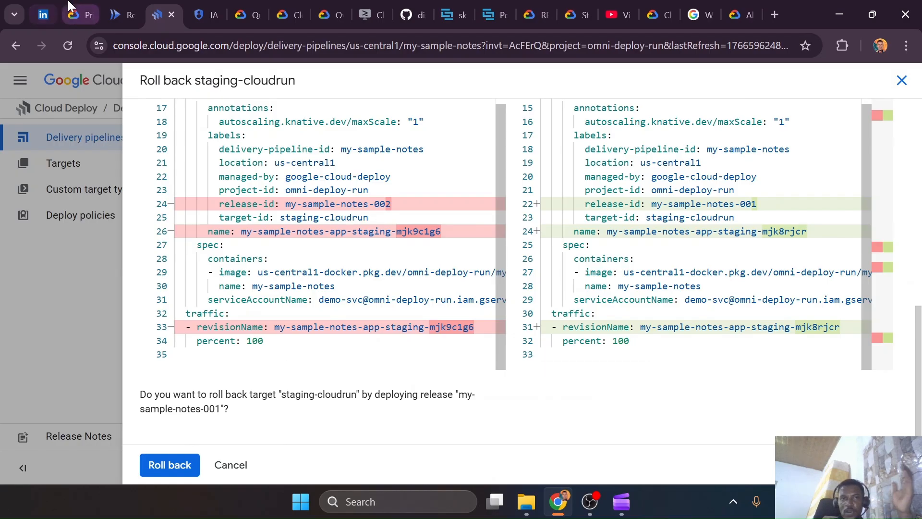
left_click(122, 15)
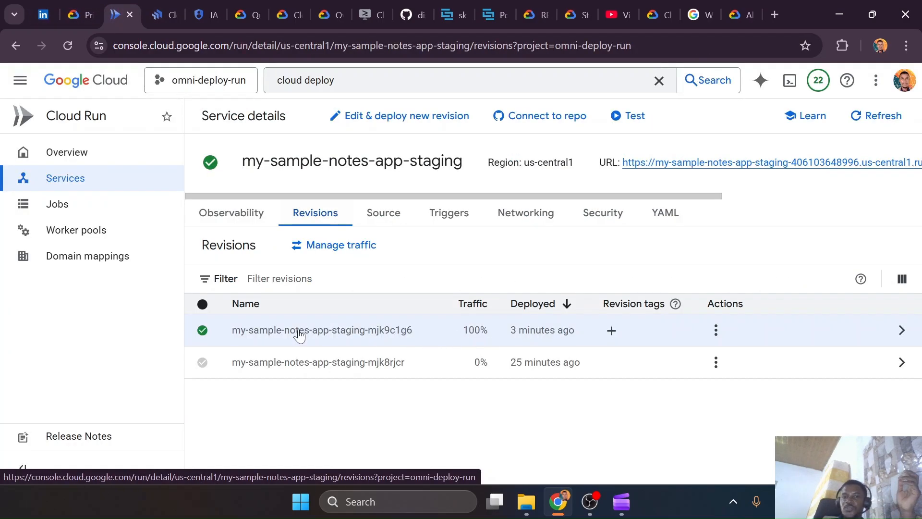
left_click(161, 14)
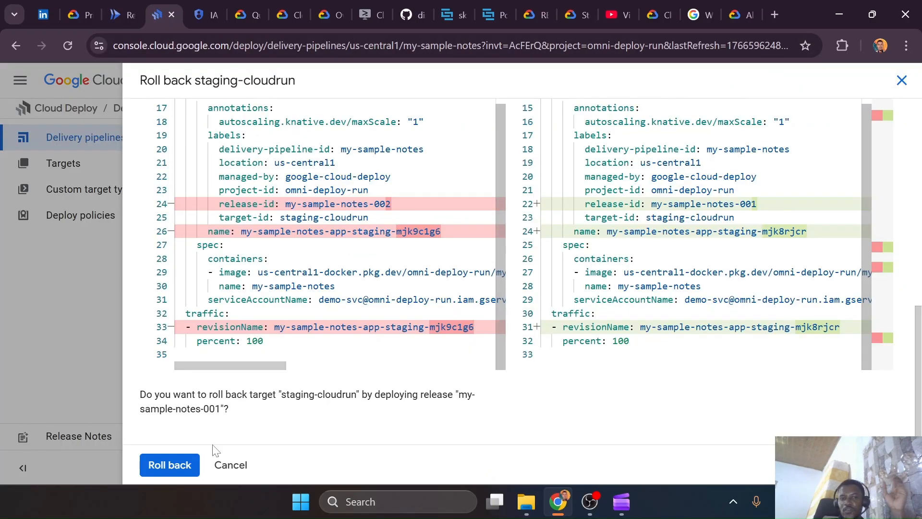
Roll back staging-cloudrun to release my-sample-notes-001 and dismiss the deployment notification
left_click(170, 464)
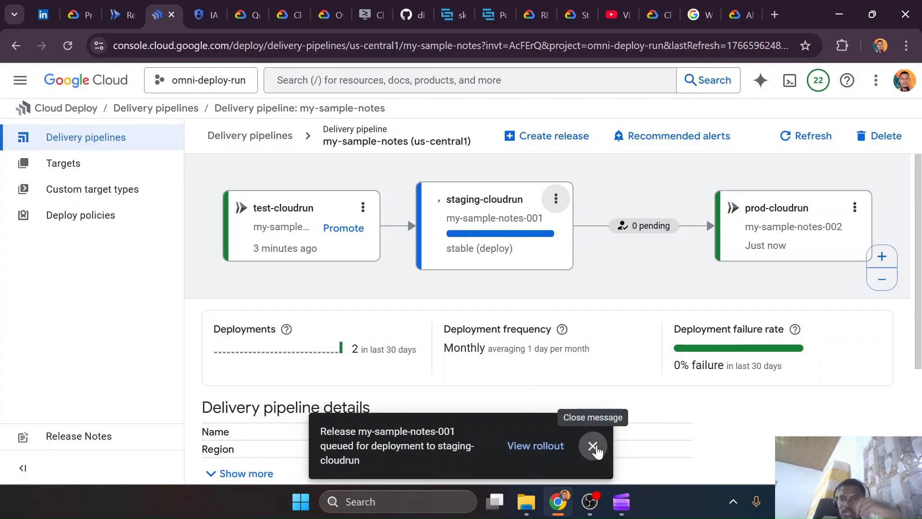
key("ctrl+Page_Up")
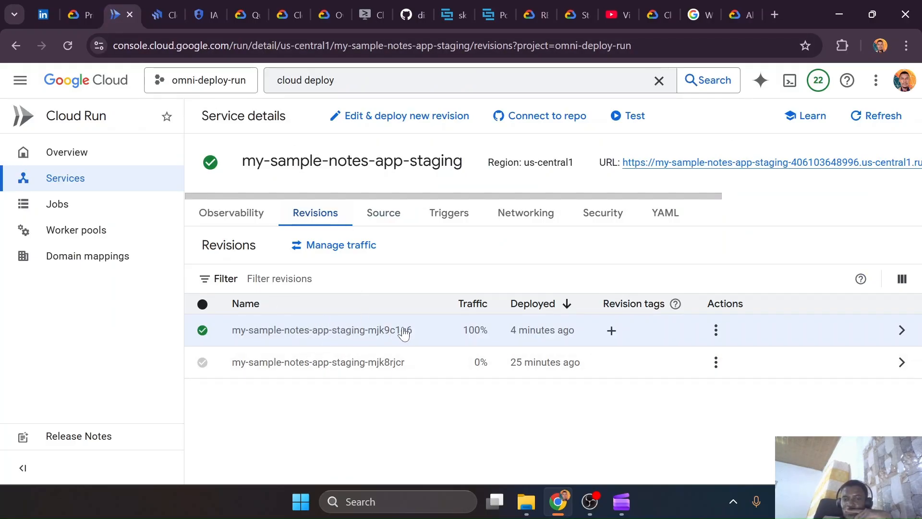
left_click(169, 7)
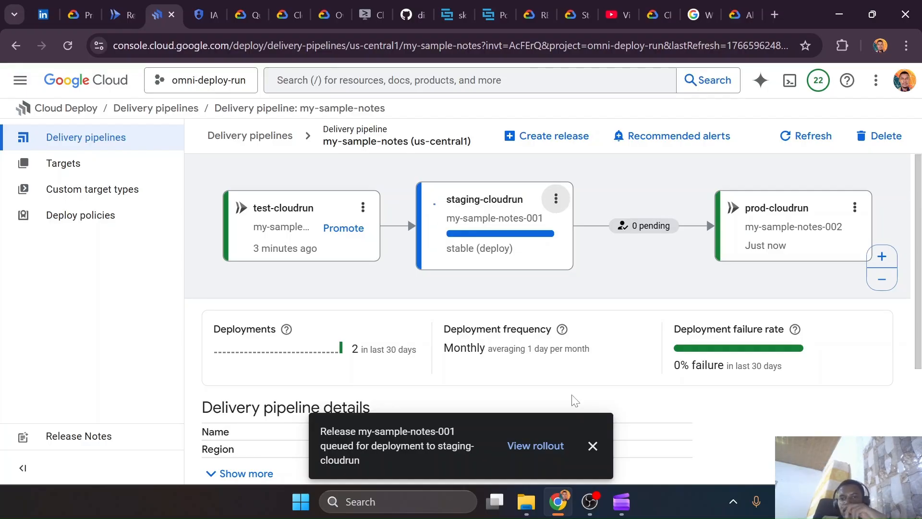
left_click(592, 446)
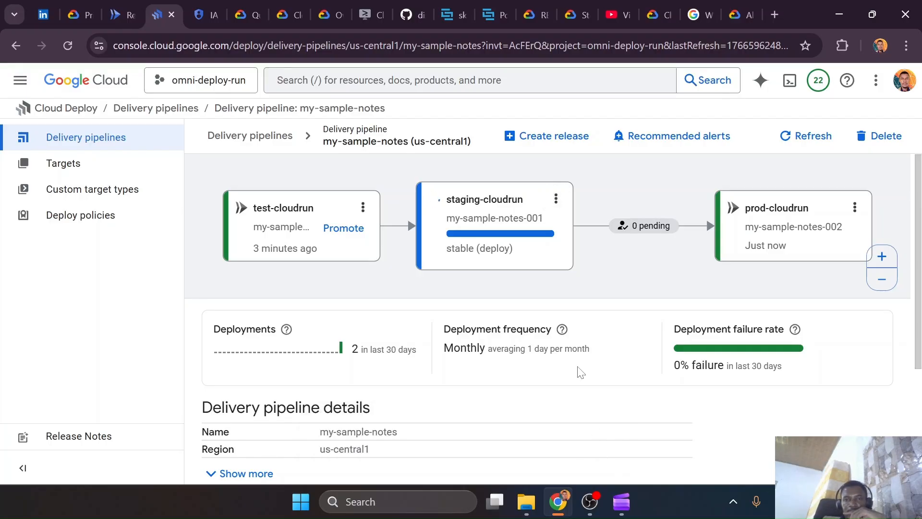
Check the rollout status of the my-sample-notes releases and refresh the delivery pipeline
scroll(447, 368, "down", 4)
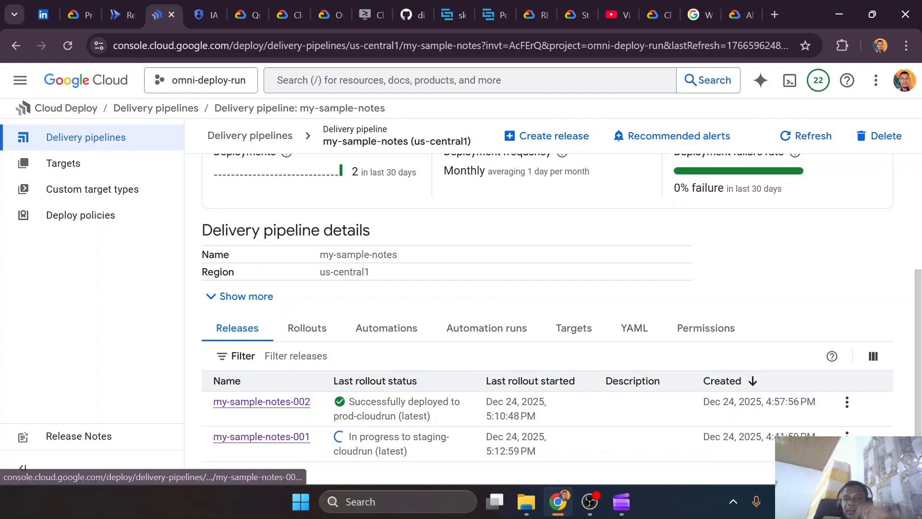
scroll(459, 267, "up", 4)
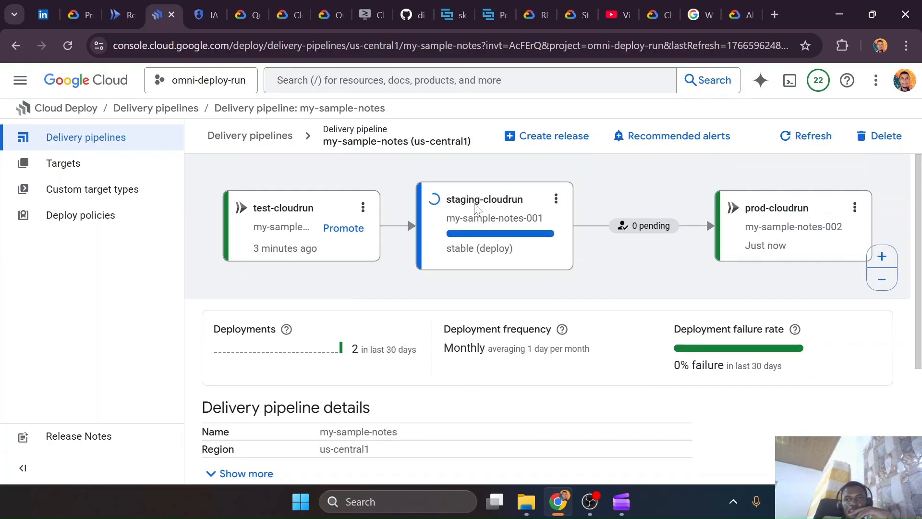
left_click(787, 136)
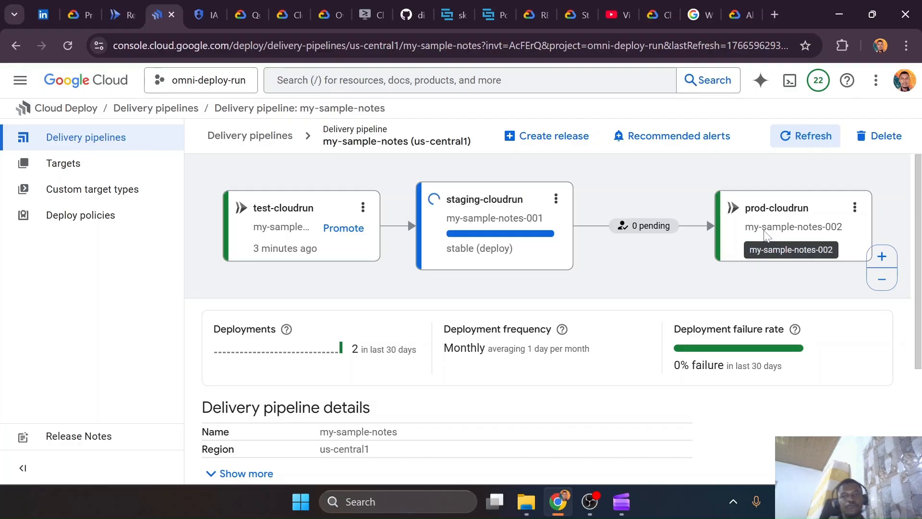
Refresh the my-sample-notes-app-staging details in Cloud Run to follow the revision being redeployed
left_click(81, 14)
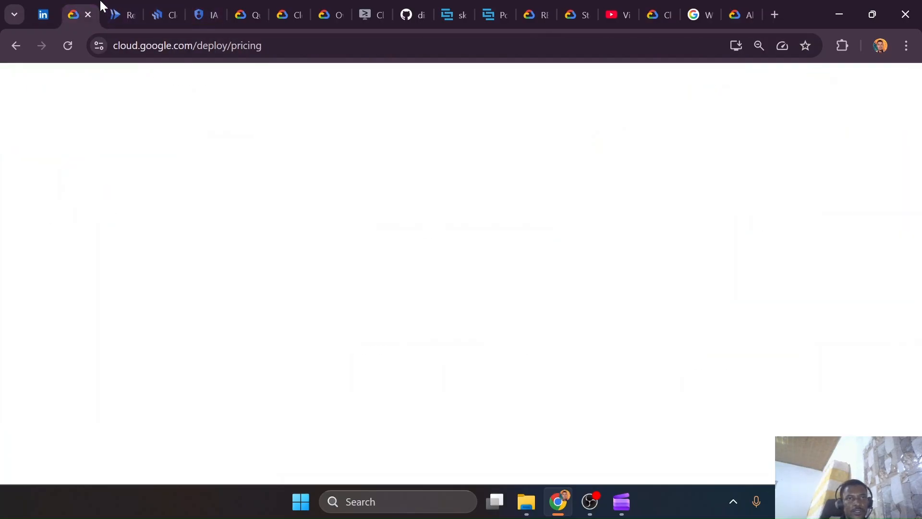
left_click(121, 14)
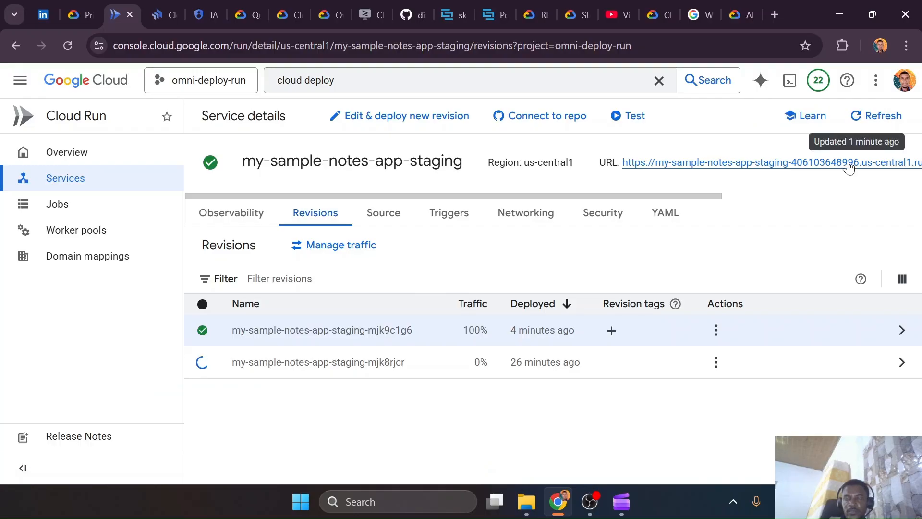
left_click(862, 123)
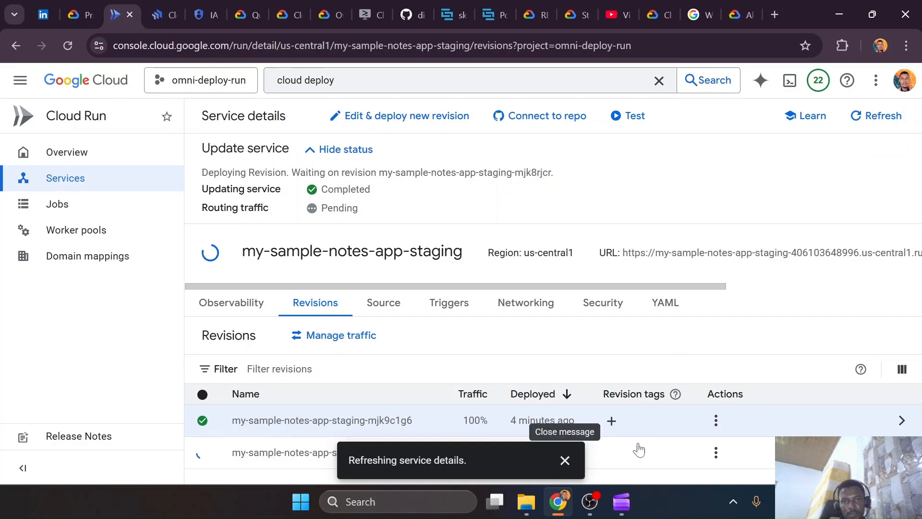
left_click(565, 460)
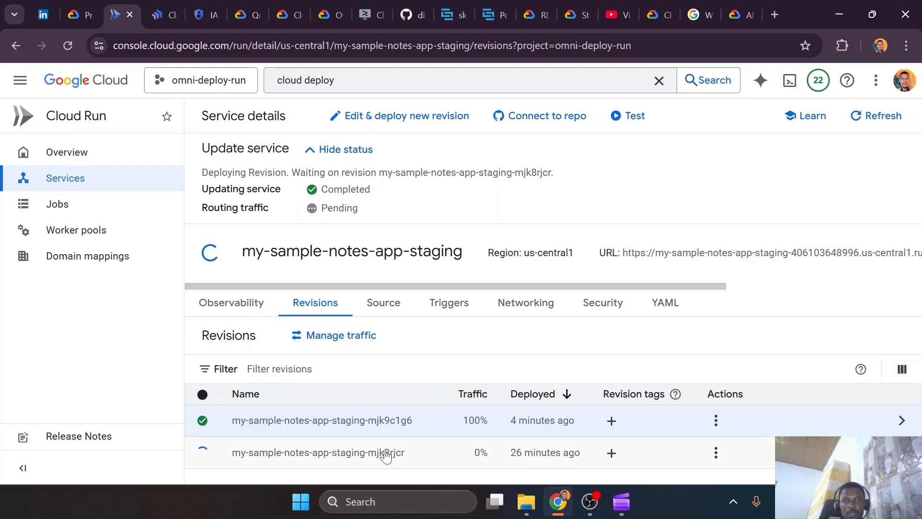
Check staging-cloudrun in the delivery pipeline, then inspect the staging service's URL and scaling in Cloud Run and refresh its details
left_click(167, 7)
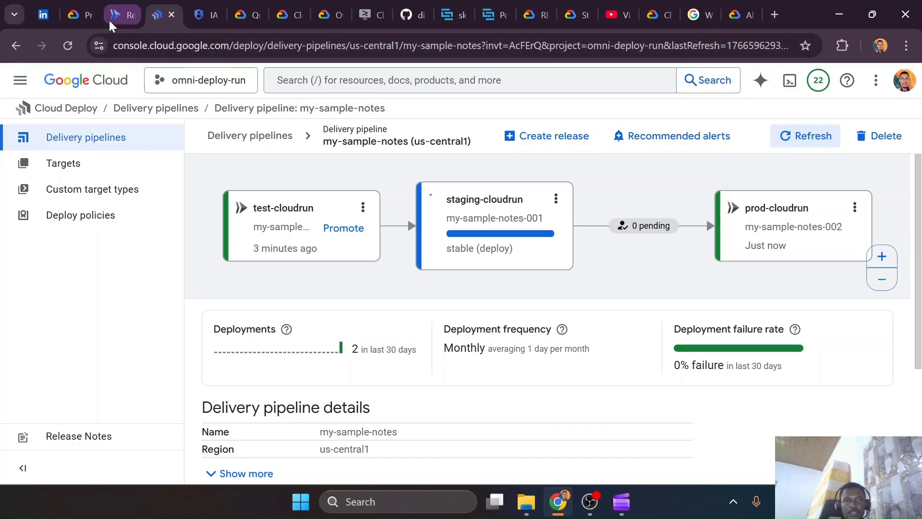
left_click(123, 15)
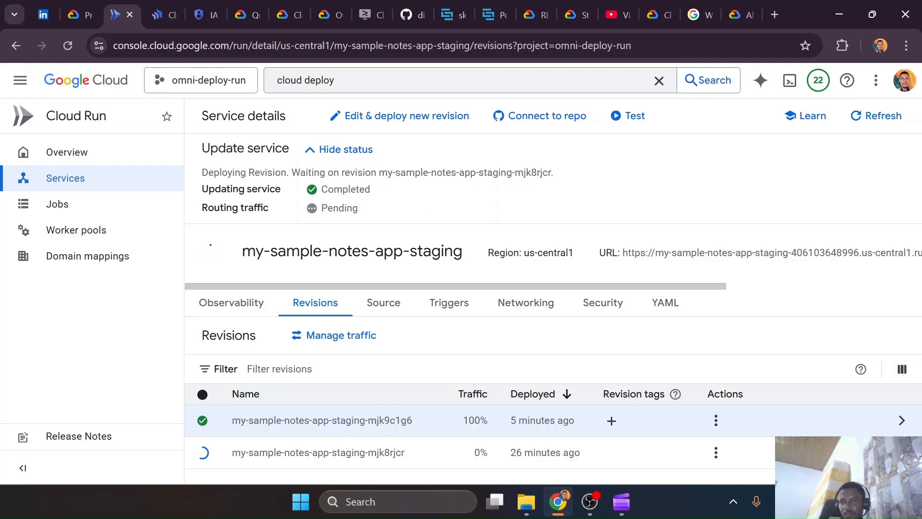
left_click_drag(623, 252, 641, 243)
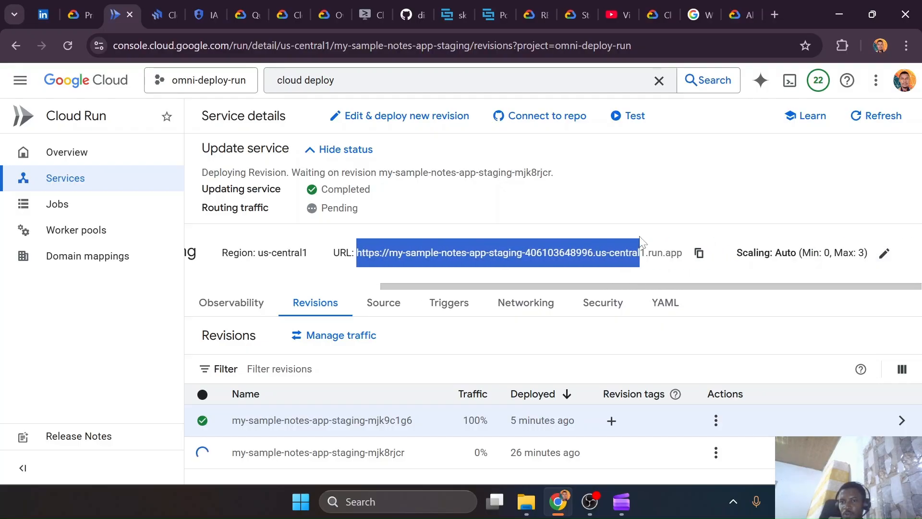
left_click(634, 230)
left_click_drag(620, 290, 366, 305)
left_click(885, 116)
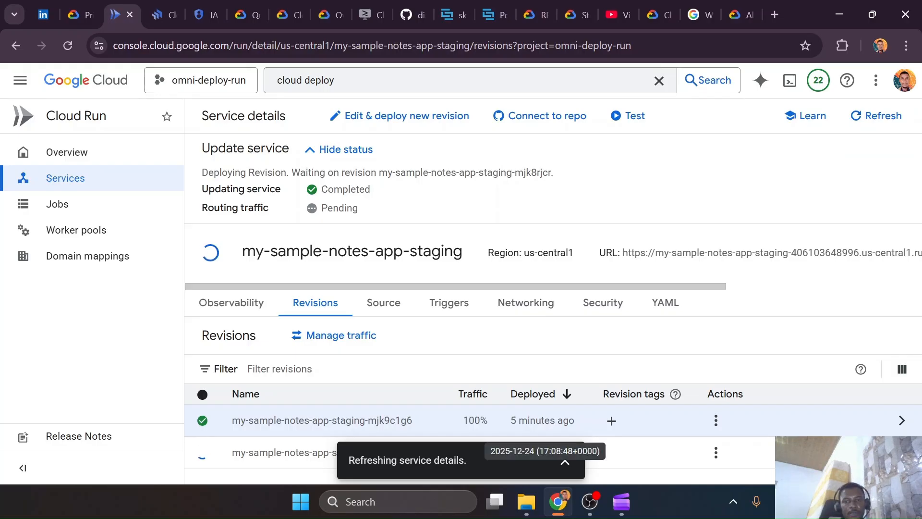
left_click(564, 459)
Recheck the pipeline's staging rollout, then repeatedly refresh my-sample-notes-app-staging in Cloud Run to verify its revision traffic
left_click(169, 6)
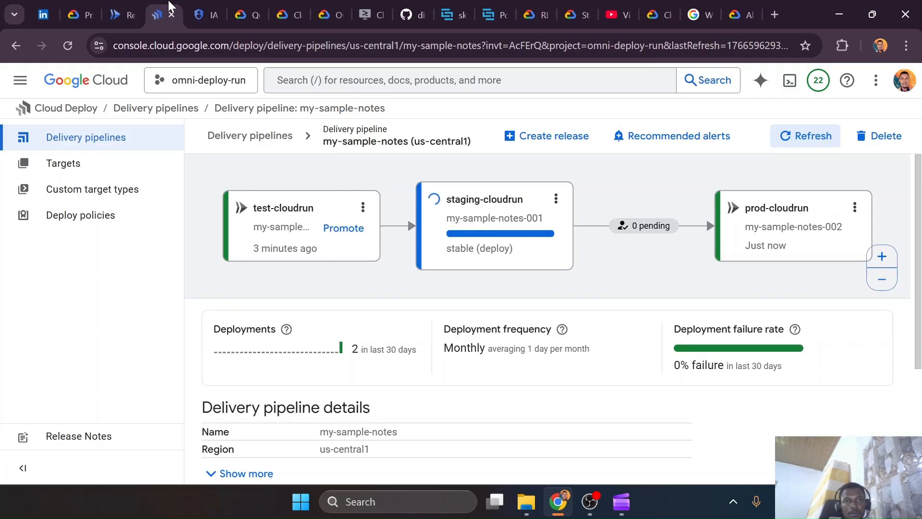
left_click(125, 6)
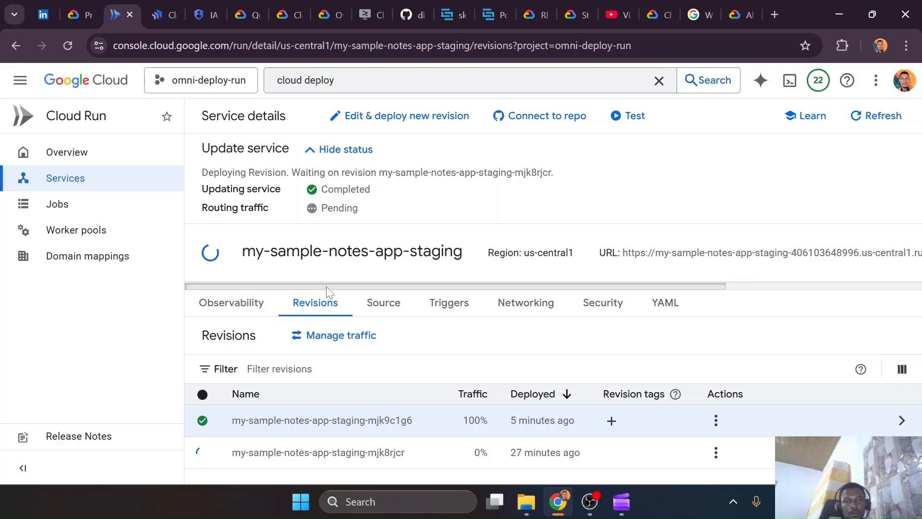
scroll(554, 275, "right", 5)
scroll(529, 269, "left", 5)
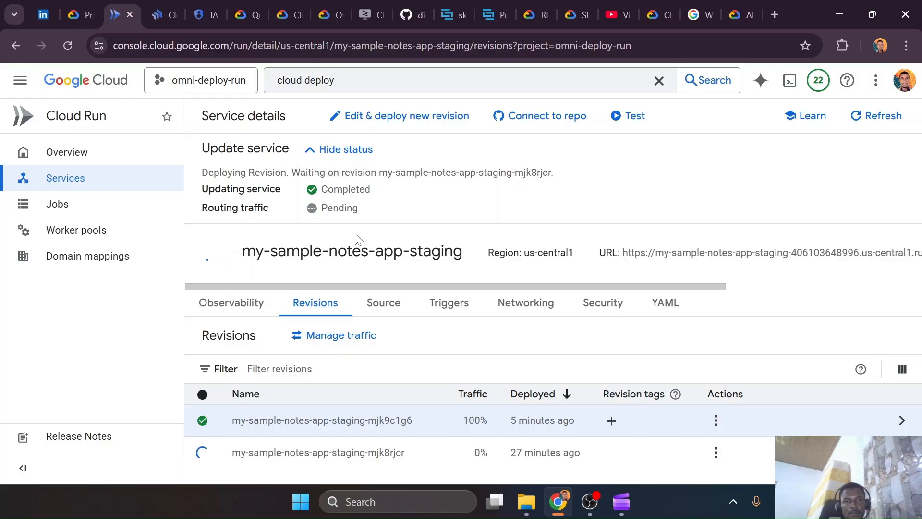
left_click(881, 117)
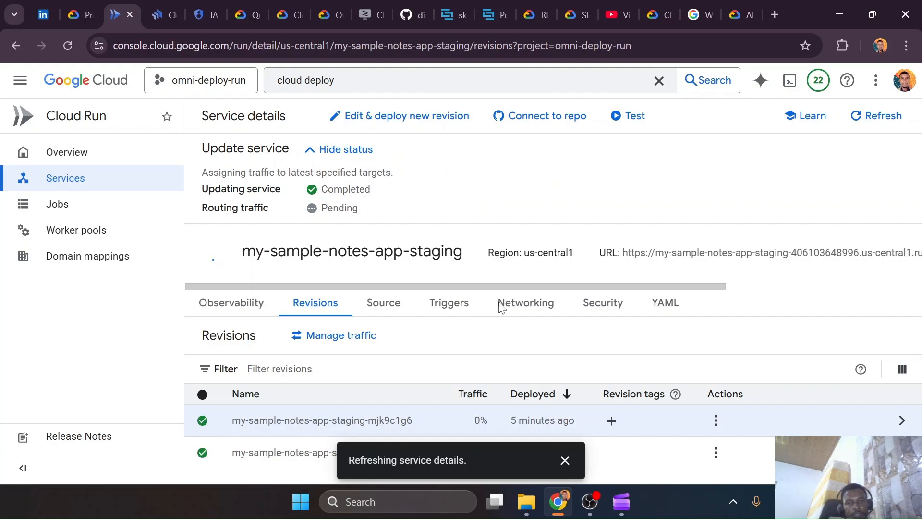
left_click(566, 460)
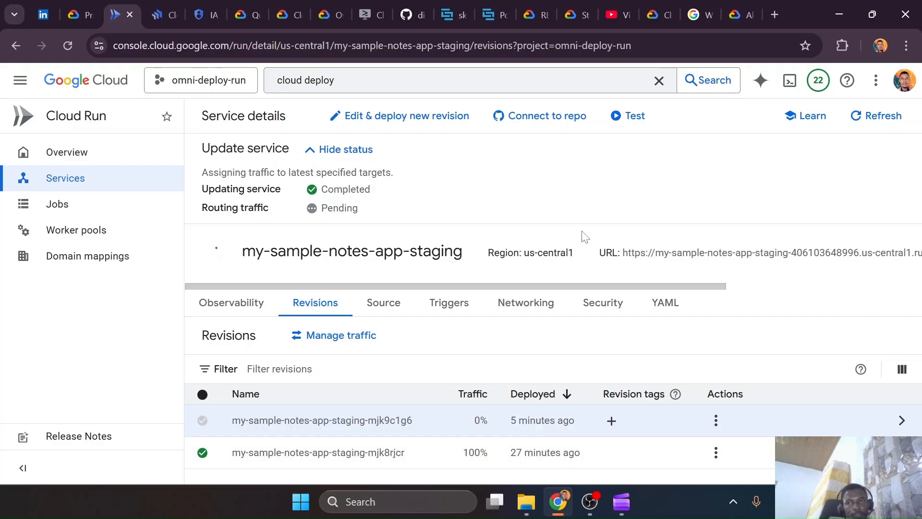
left_click(851, 116)
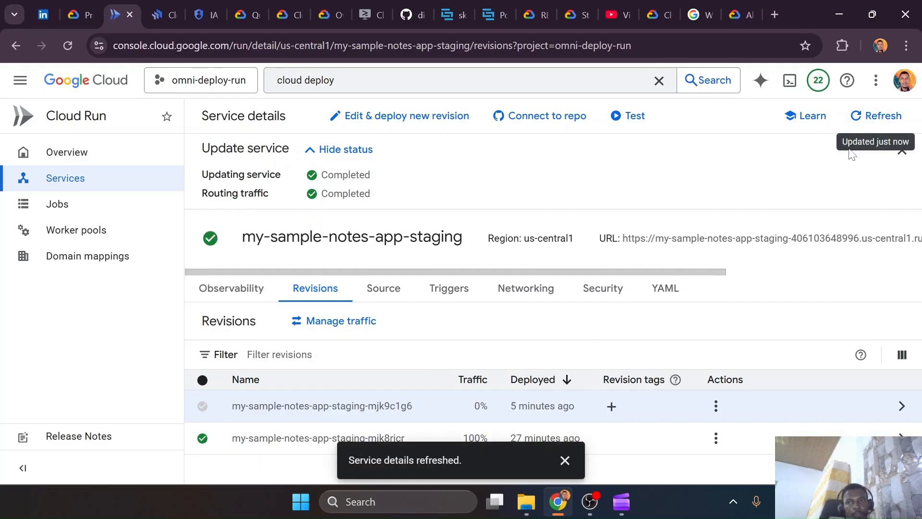
left_click(871, 124)
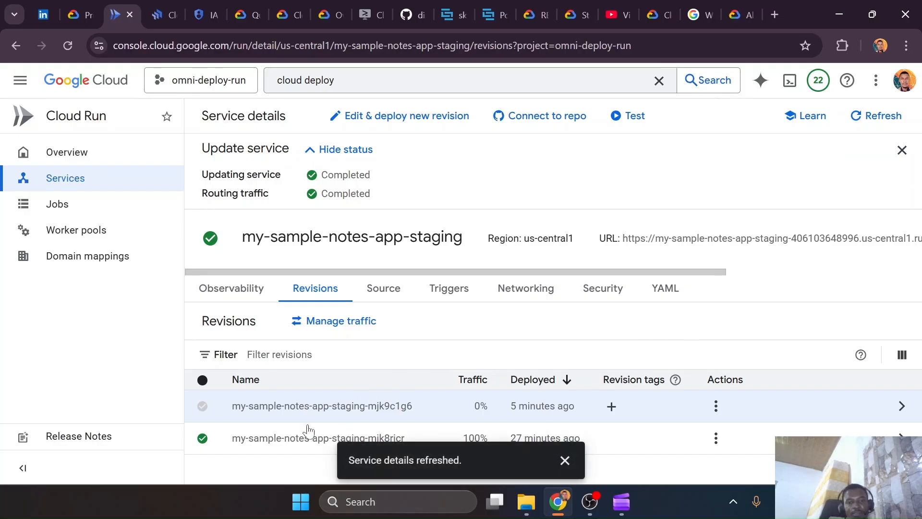
left_click(564, 460)
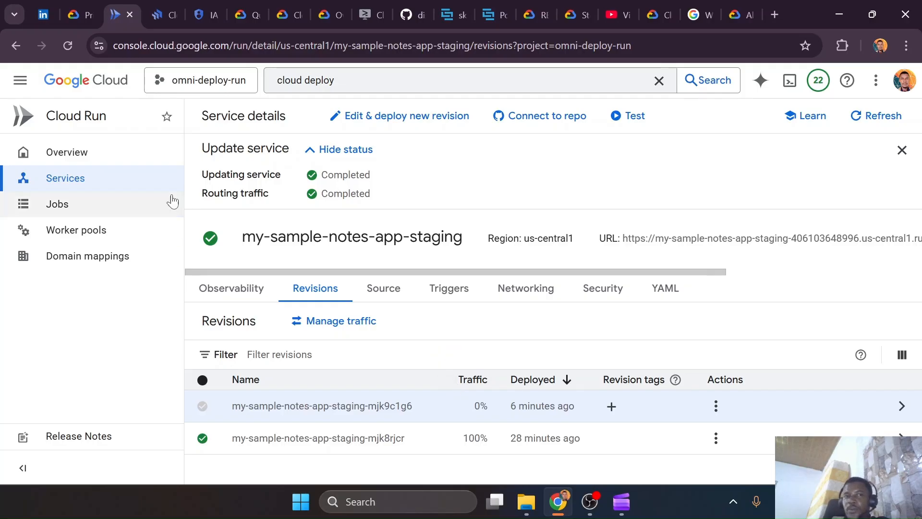
Return to the my-sample-notes delivery pipeline, view the staging-cloudrun actions, and check the rollout status of both releases
left_click(153, 24)
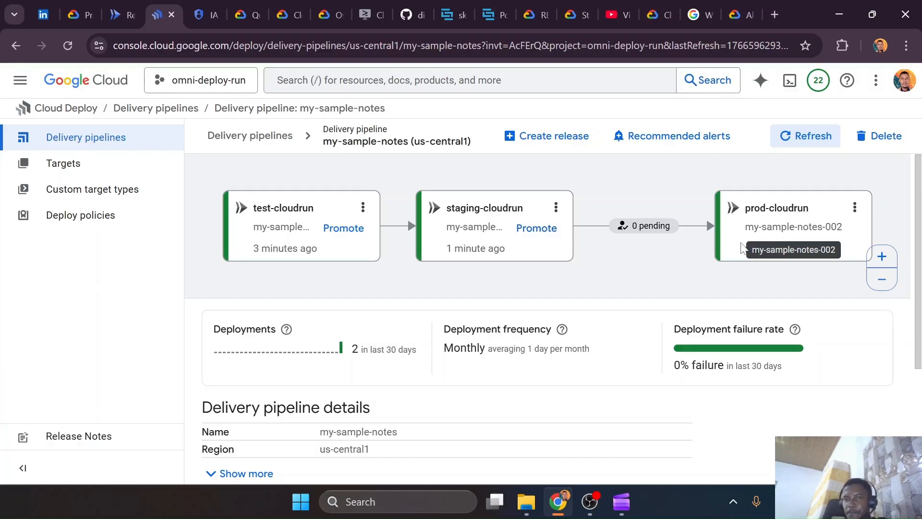
left_click(556, 208)
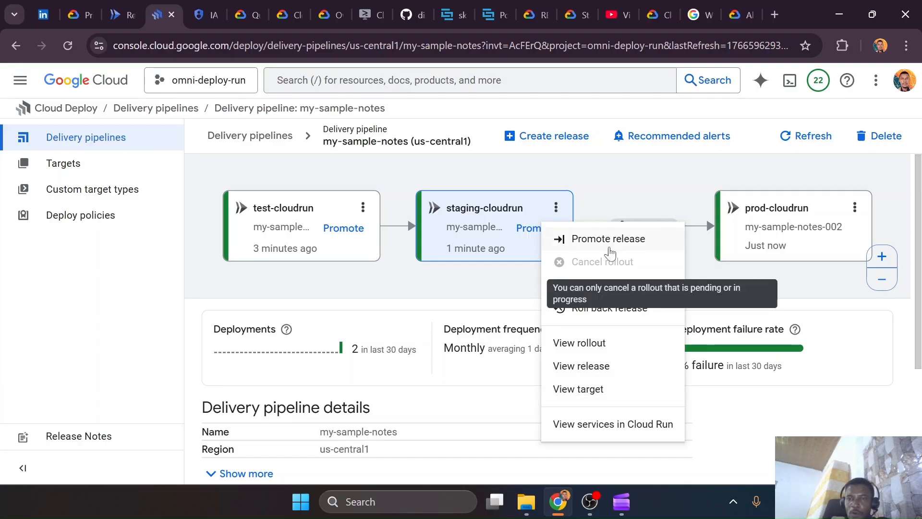
left_click(459, 292)
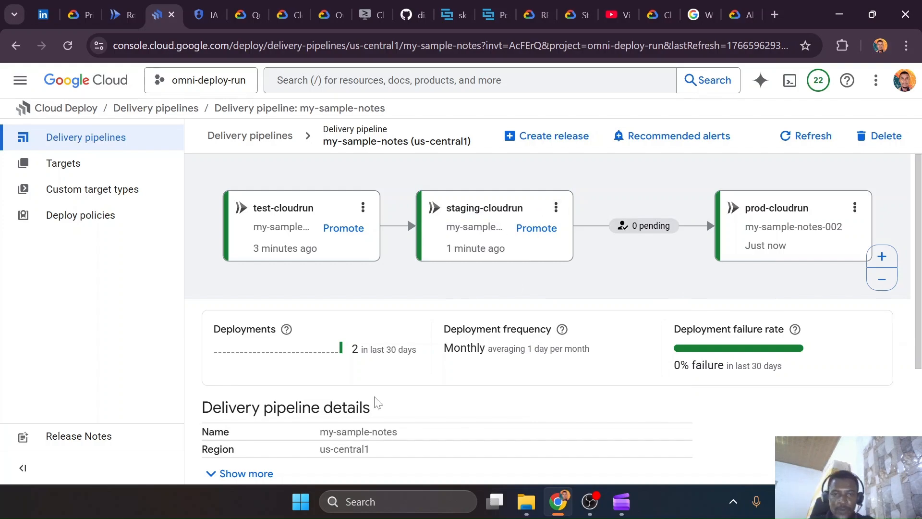
scroll(377, 403, "down", 4)
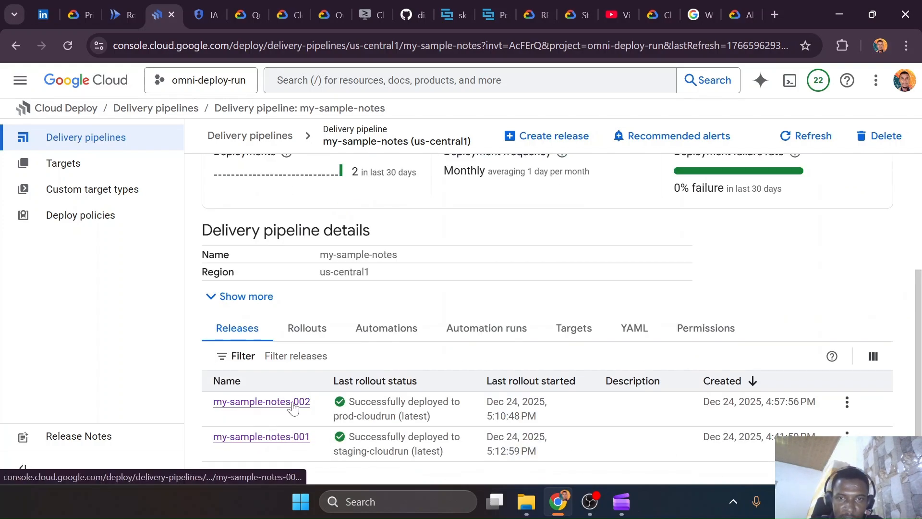
Open release my-sample-notes-001 and inspect its rollouts, viewing the details of the staging-remove-iam-disabled rollout
left_click(294, 438)
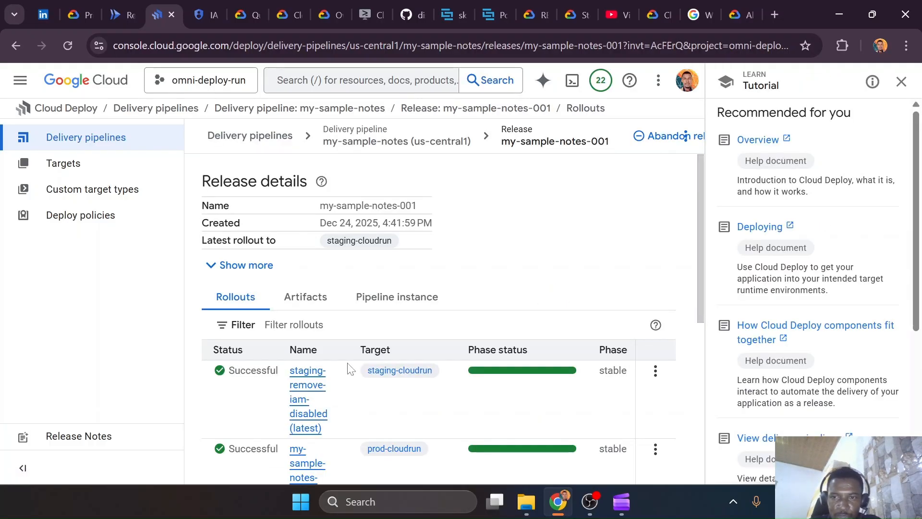
scroll(349, 368, "down", 4)
scroll(350, 366, "up", 3)
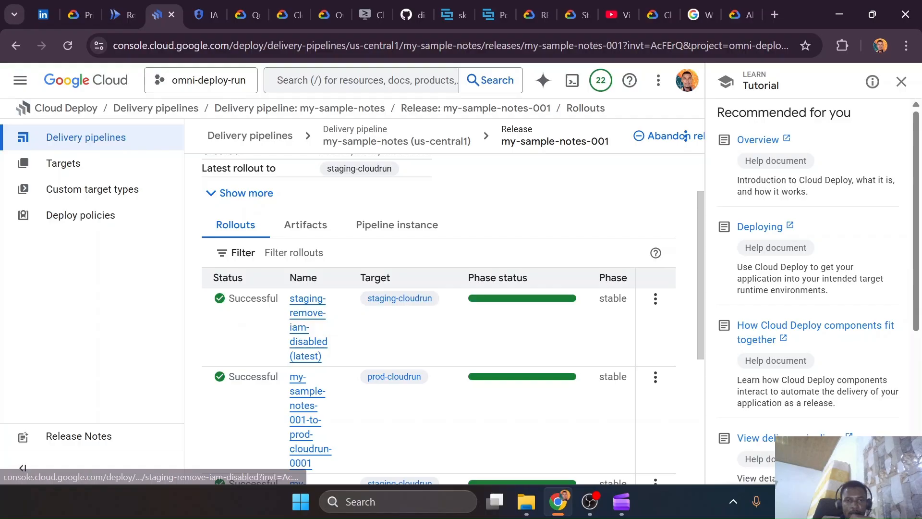
left_click(655, 298)
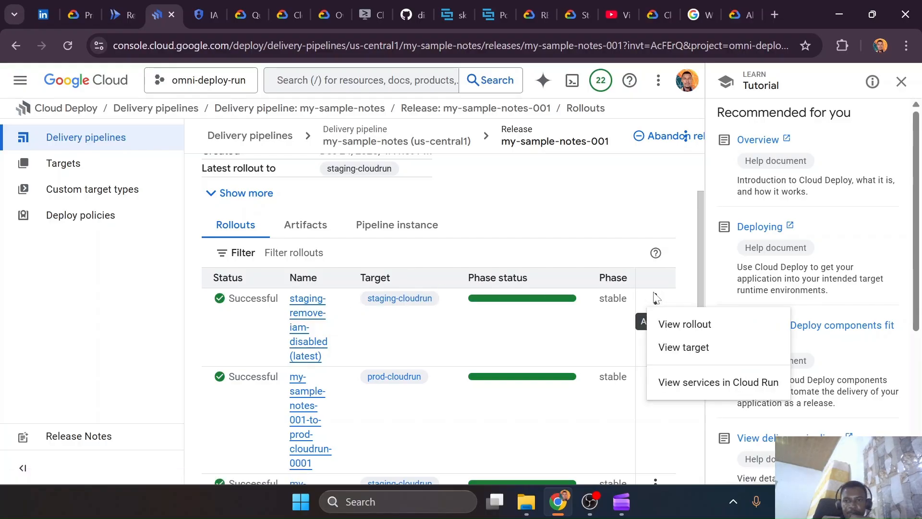
left_click(298, 315)
left_click(298, 315)
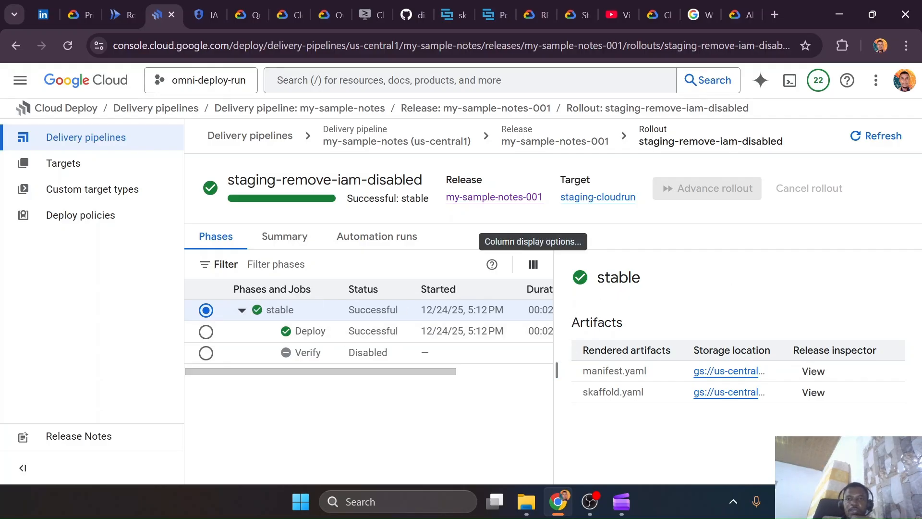
Return to the my-sample-notes pipeline and review the manifest diff for promoting my-sample-notes-001 to prod-cloudrun, leaving without promoting
left_click(254, 115)
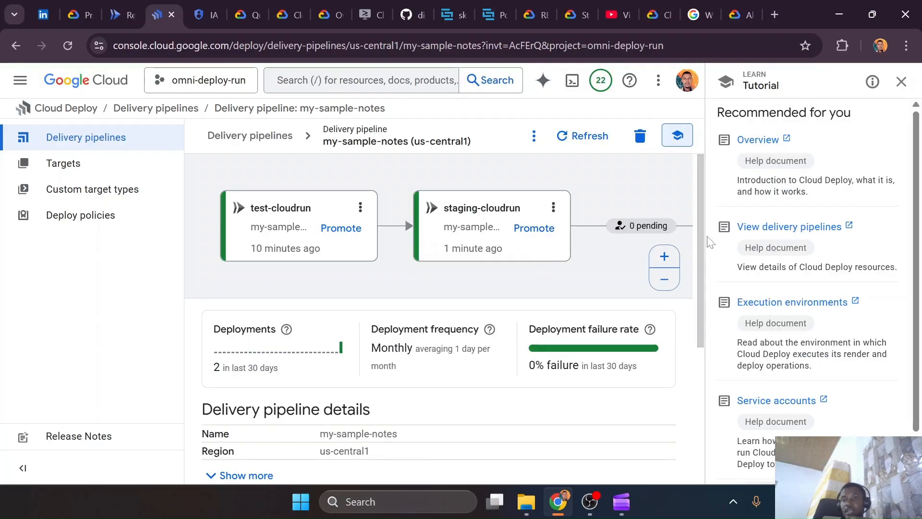
left_click(664, 281)
left_click(664, 282)
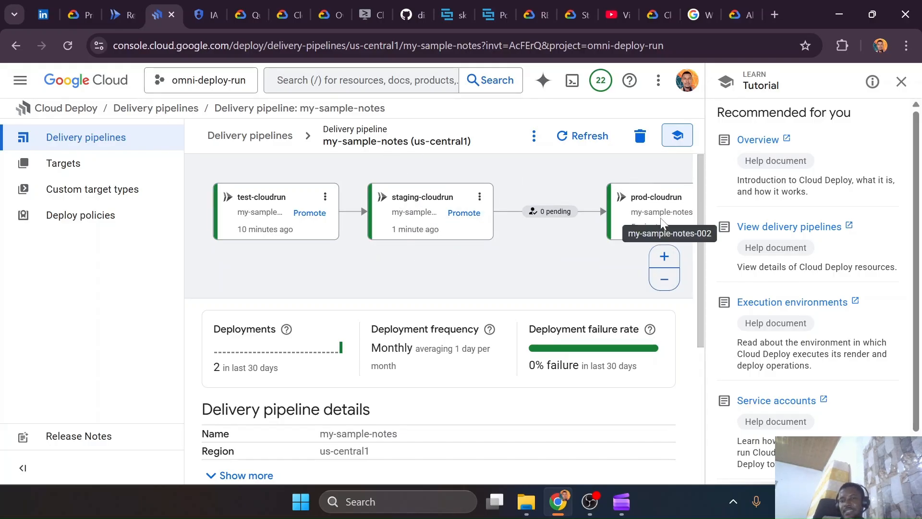
left_click(464, 212)
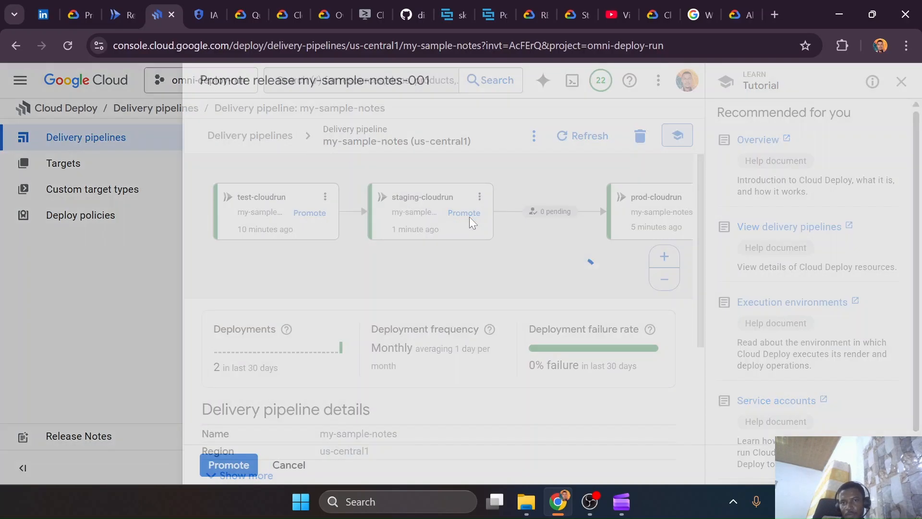
scroll(264, 319, "down", 5)
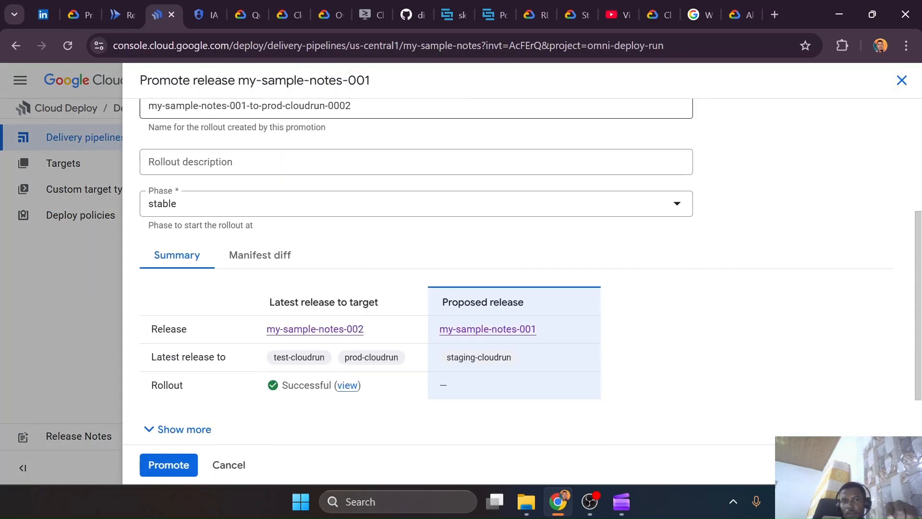
left_click(243, 185)
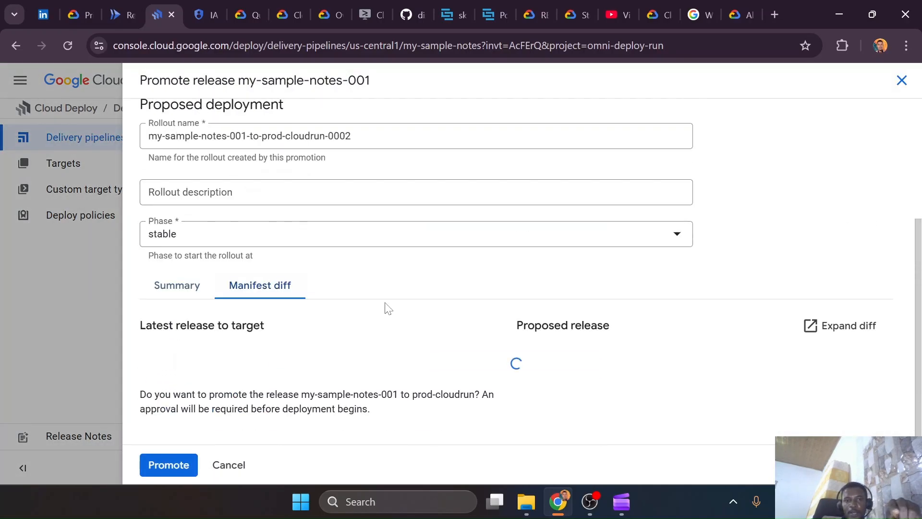
scroll(385, 330, "down", 4)
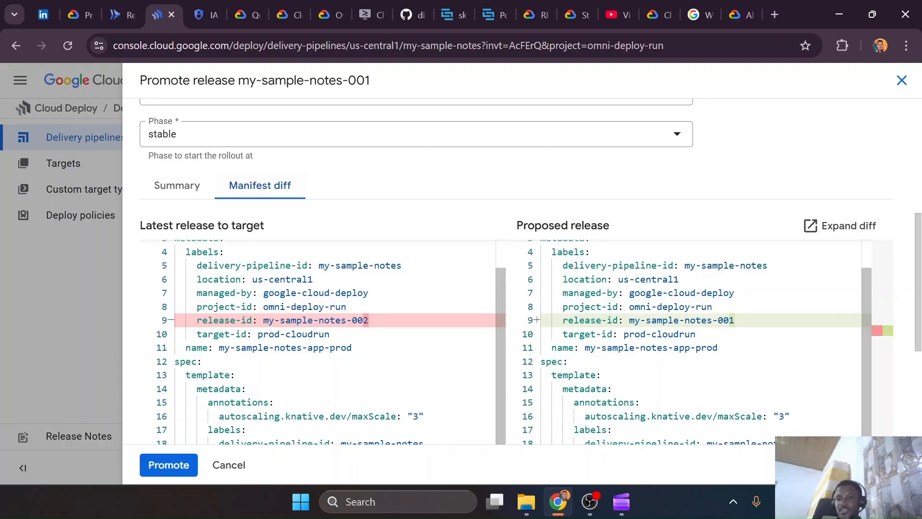
left_click(88, 314)
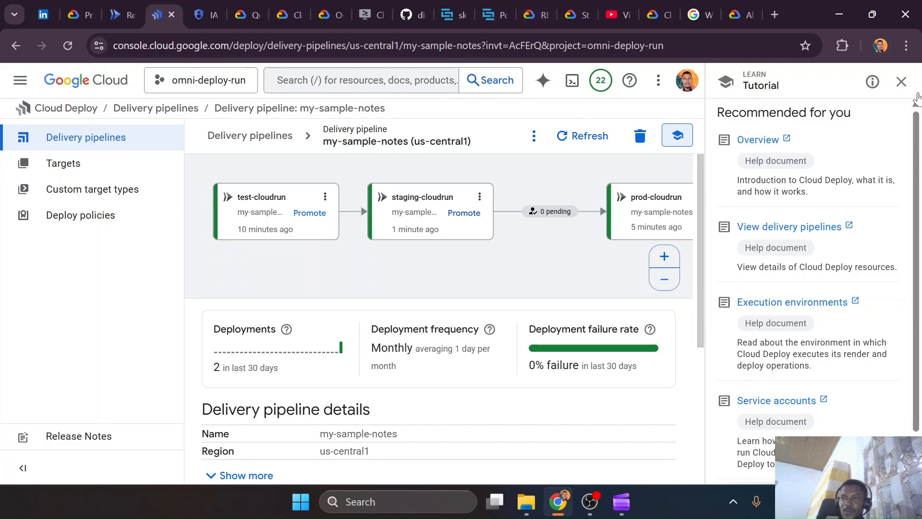
left_click(901, 82)
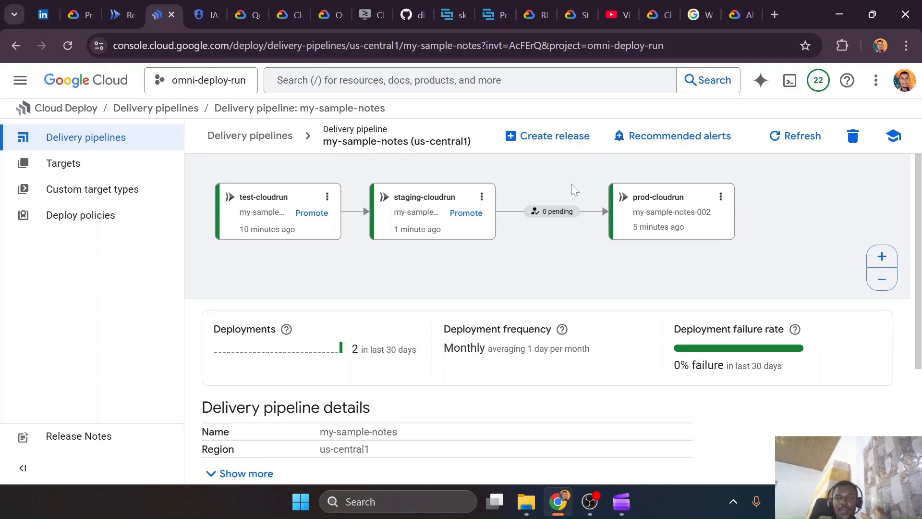
Check the Skaffold YAML reference, then browse the guide list beside the Cloud Deploy service architecture documentation down to the management topics
left_click(454, 19)
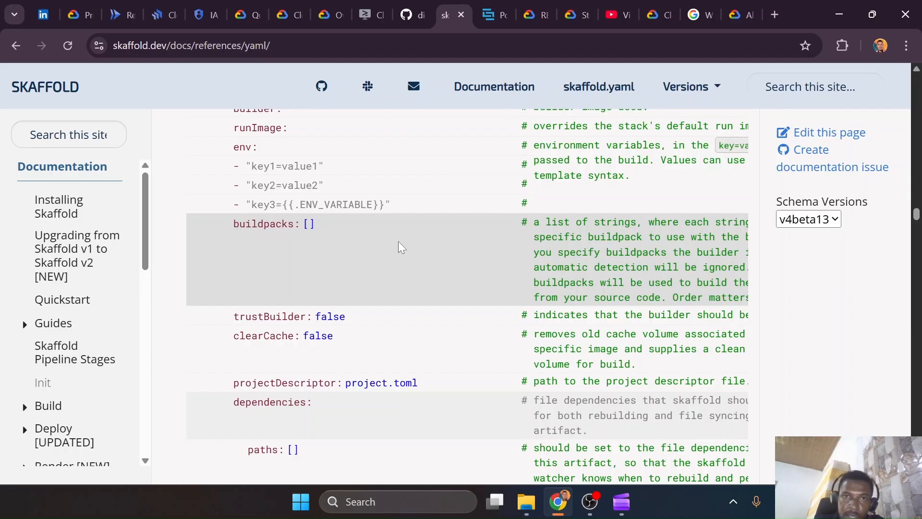
left_click(291, 10)
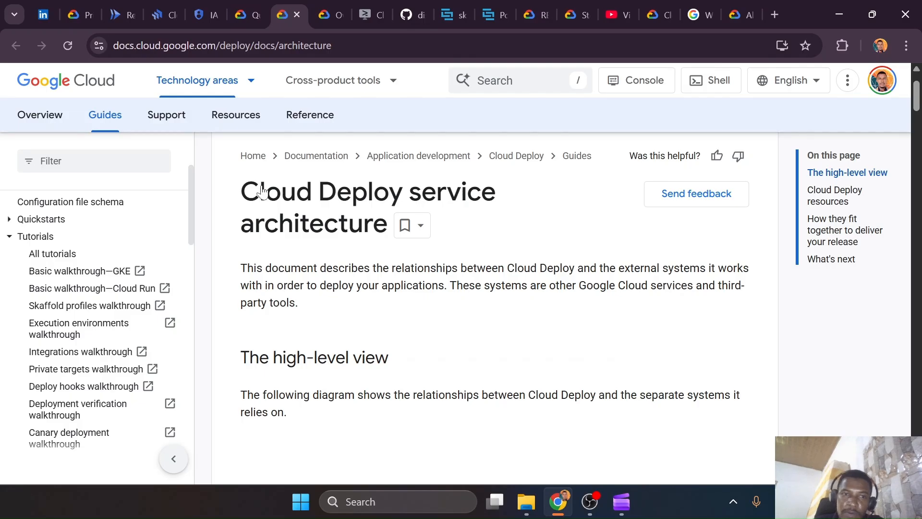
scroll(76, 336, "down", 3)
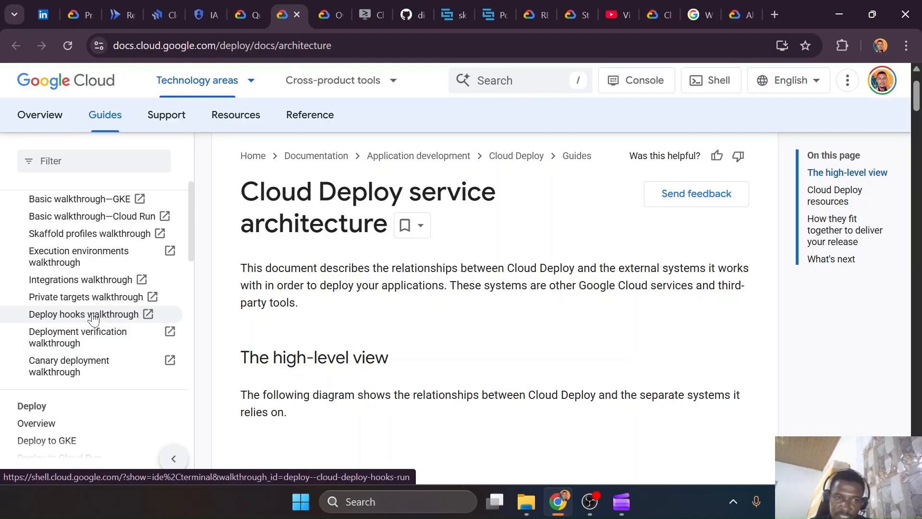
scroll(93, 320, "down", 1)
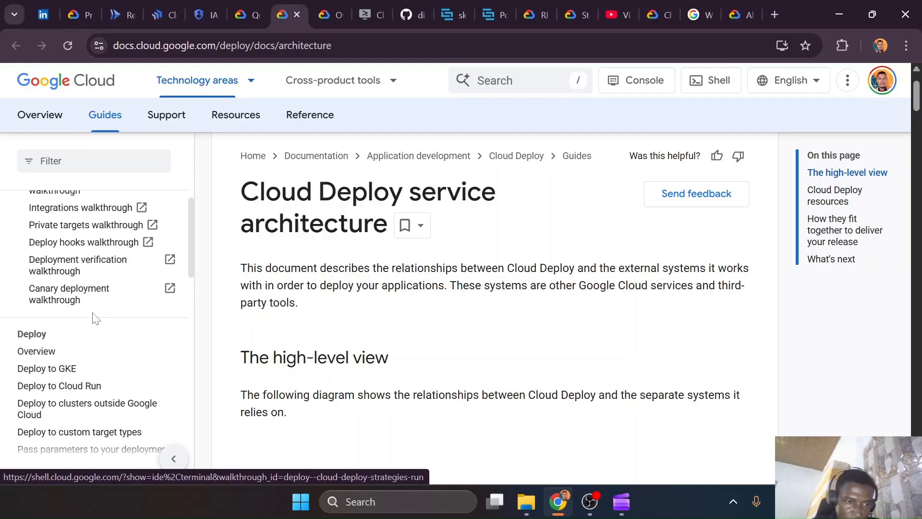
scroll(95, 318, "down", 2)
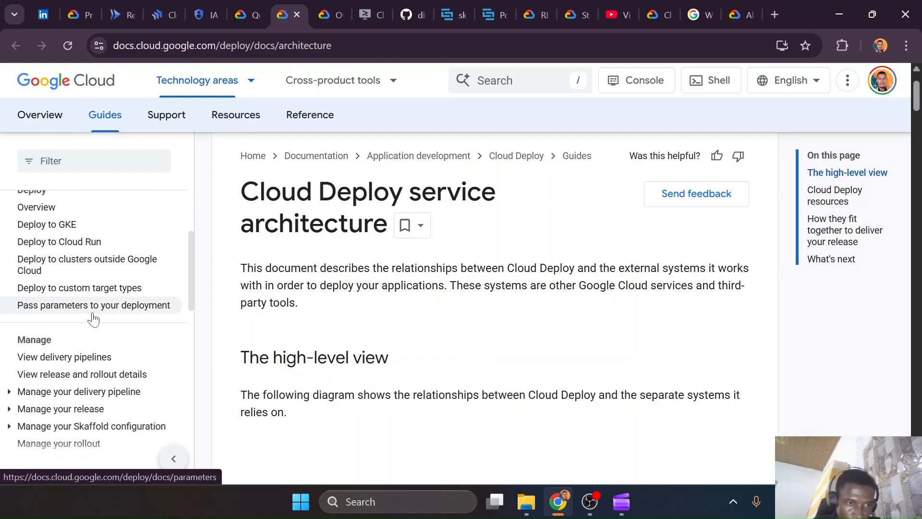
scroll(94, 319, "down", 1)
scroll(93, 334, "down", 1)
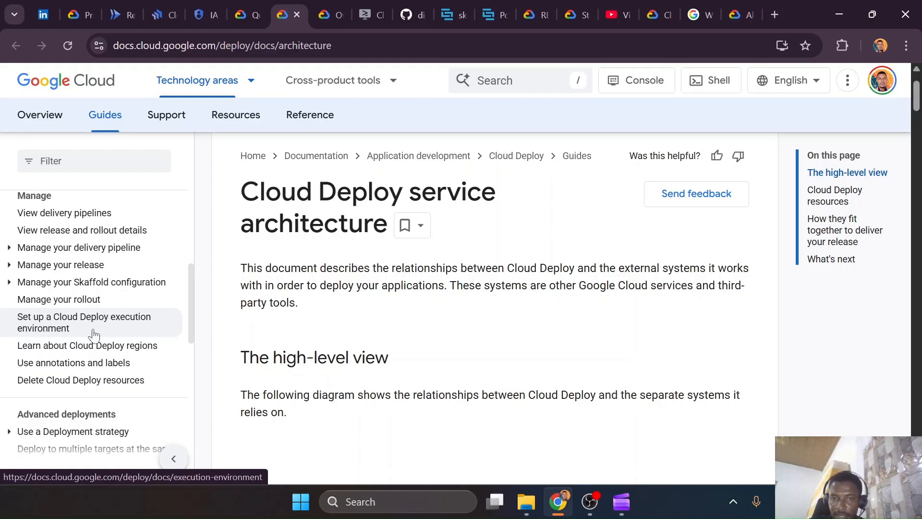
Switch to VS Code and open cloudbuild.yaml to review the gcloud run deploy command of the cloud-builders/gcloud step
key("ctrl+super+Right")
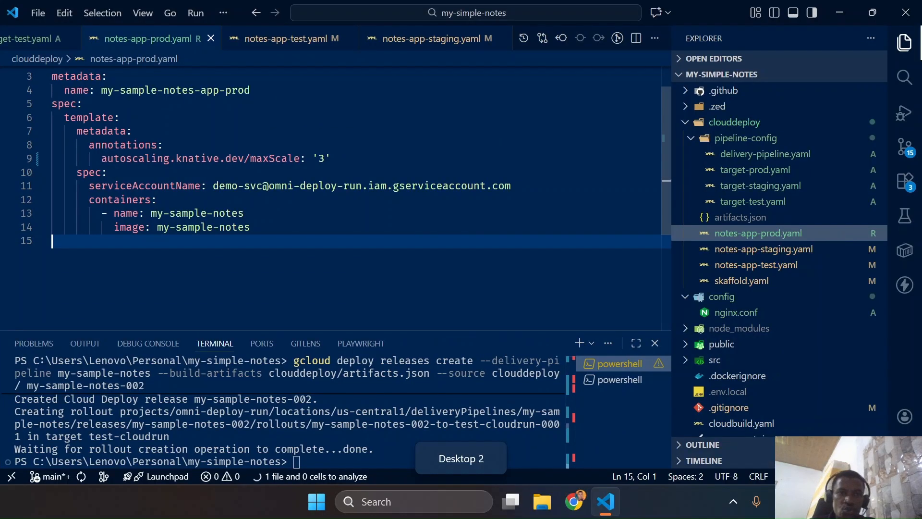
scroll(725, 235, "down", 5)
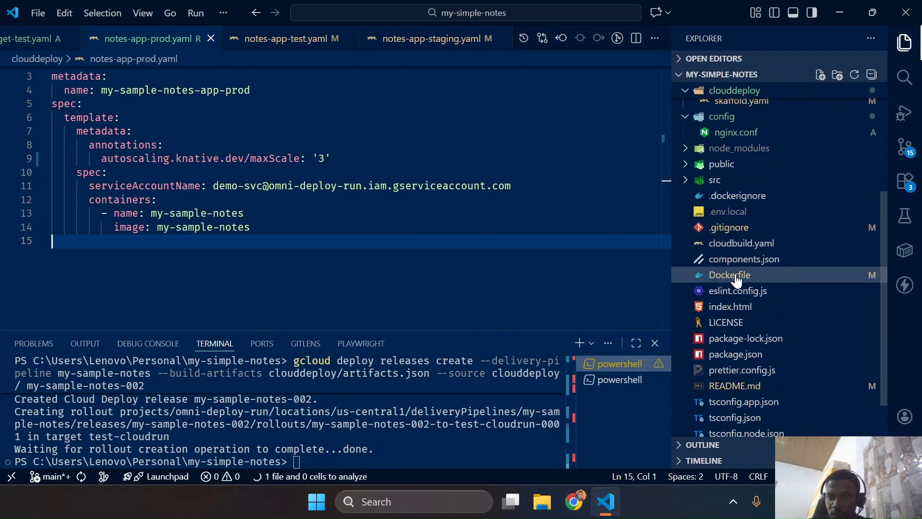
scroll(744, 262, "down", 2)
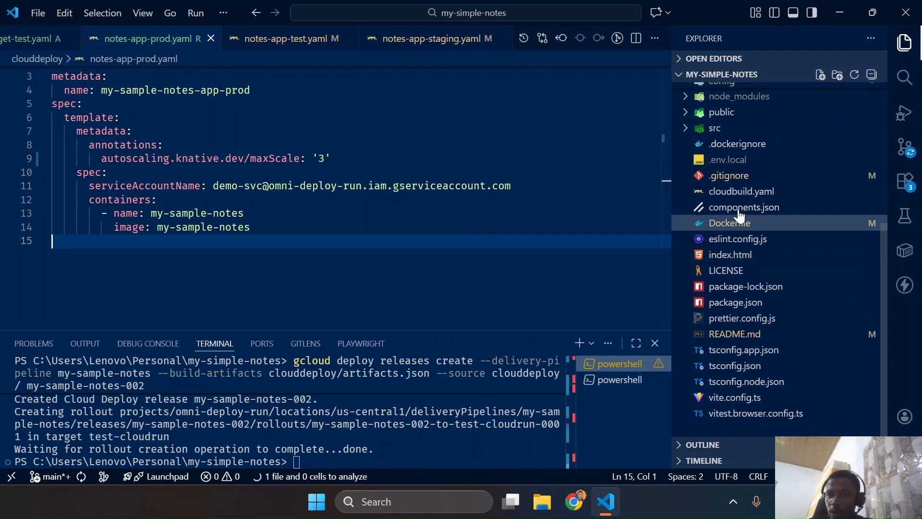
left_click(738, 192)
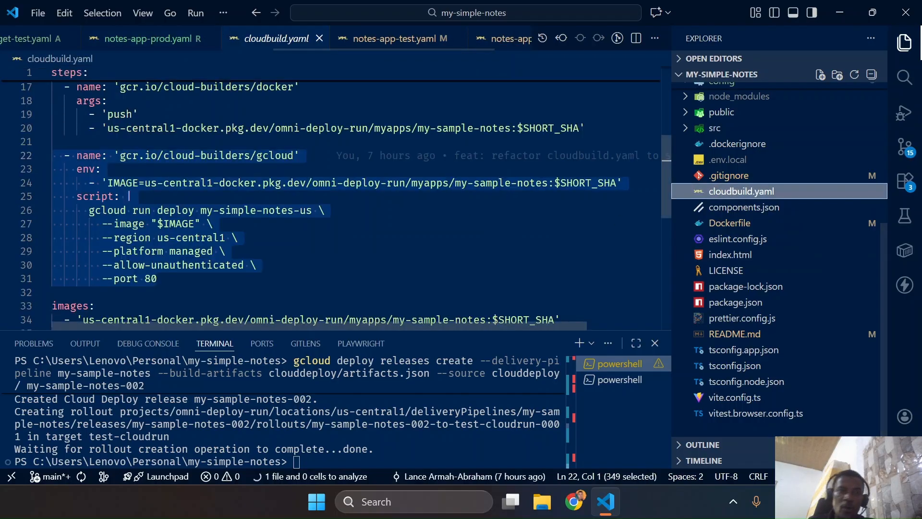
left_click(219, 210)
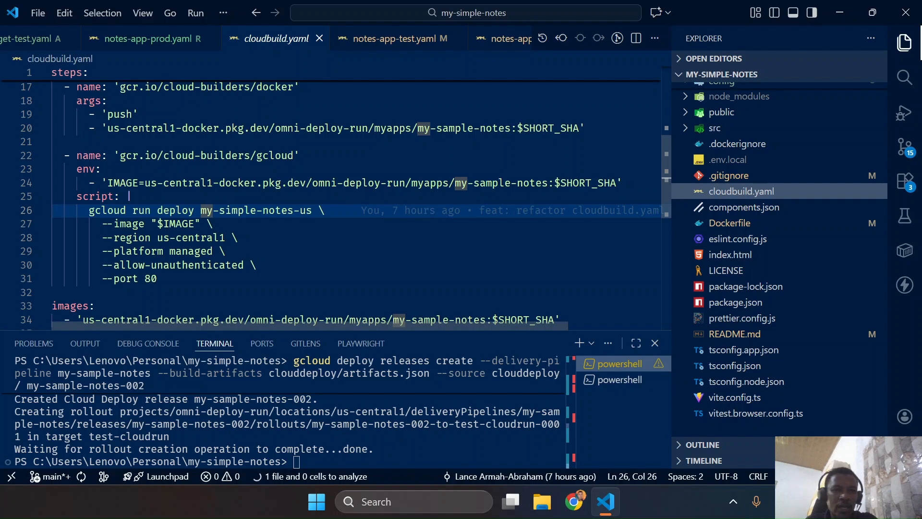
Switch back to Chrome, open the GoogleCloudPlatform/cloud-builders repository on GitHub, and look through its builder folders
key("ctrl+super+Left")
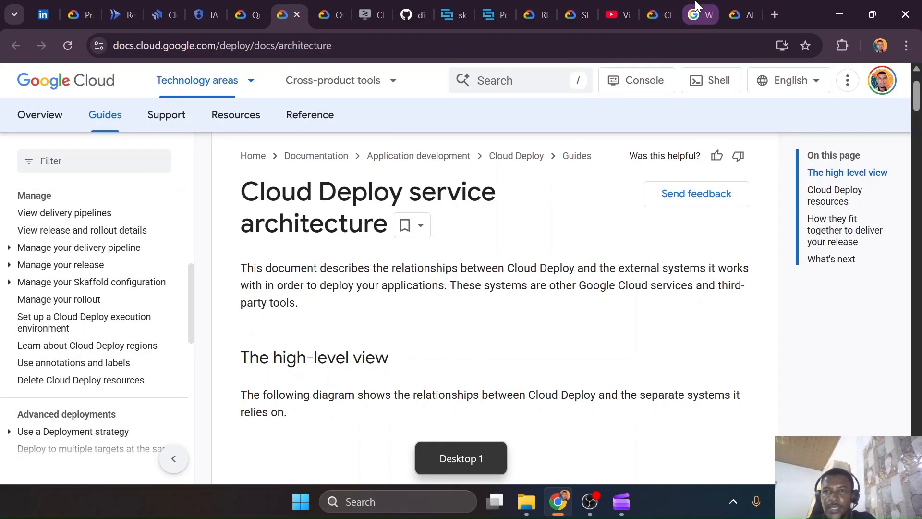
left_click(696, 7)
left_click(668, 42)
type("cloud b")
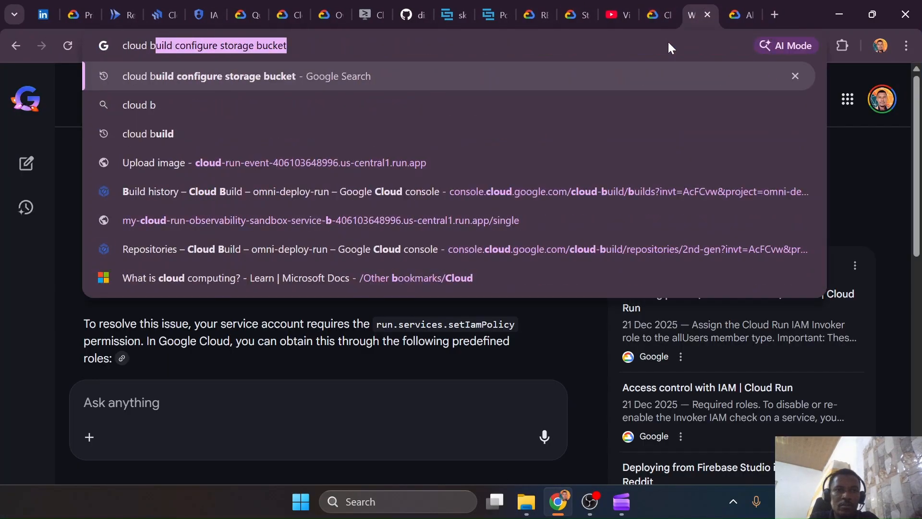
type("uilders")
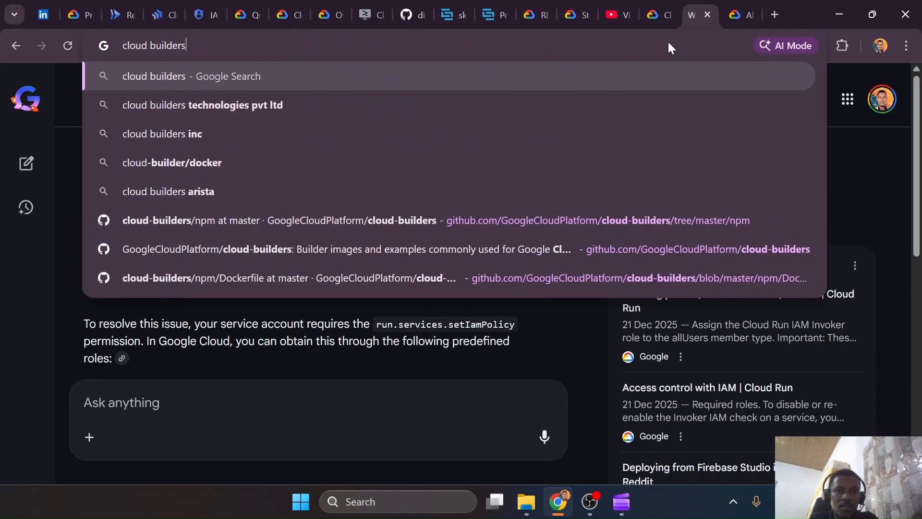
key("Down")
key("Down")
key("Down")
key("Down")
key("Down")
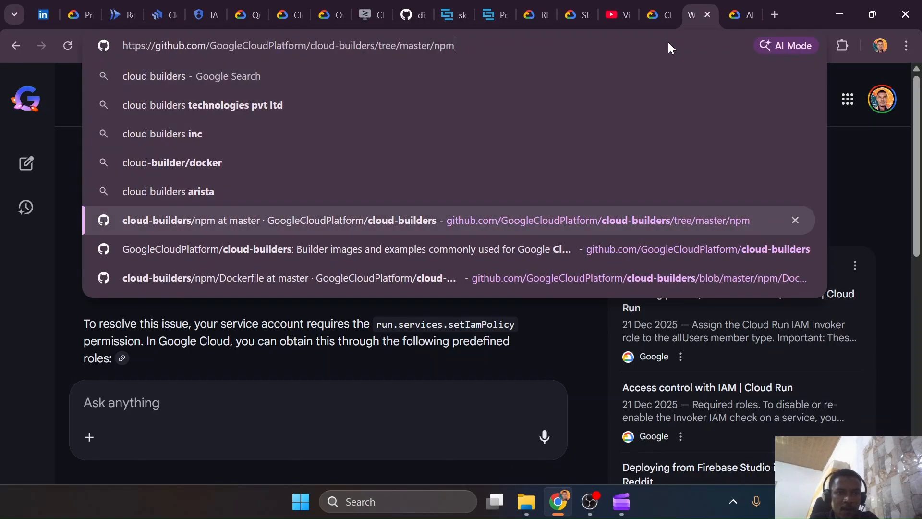
key("Return")
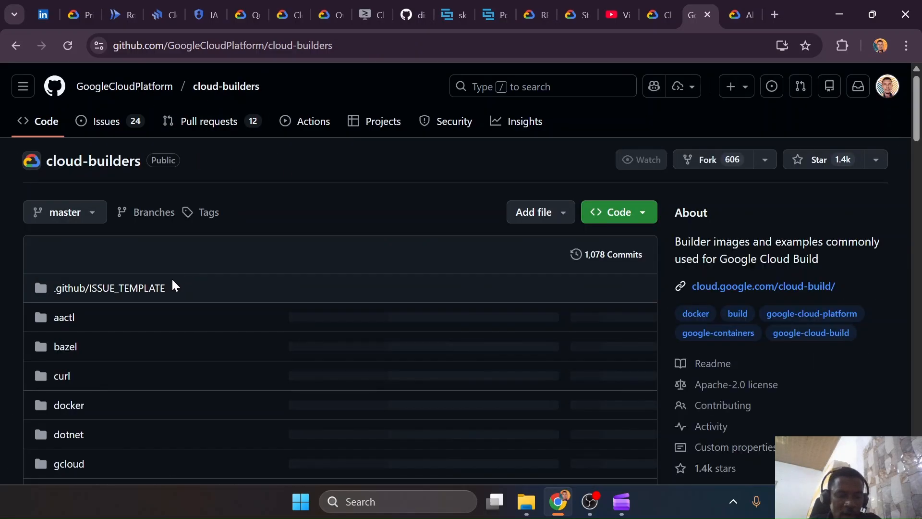
scroll(167, 288, "down", 9)
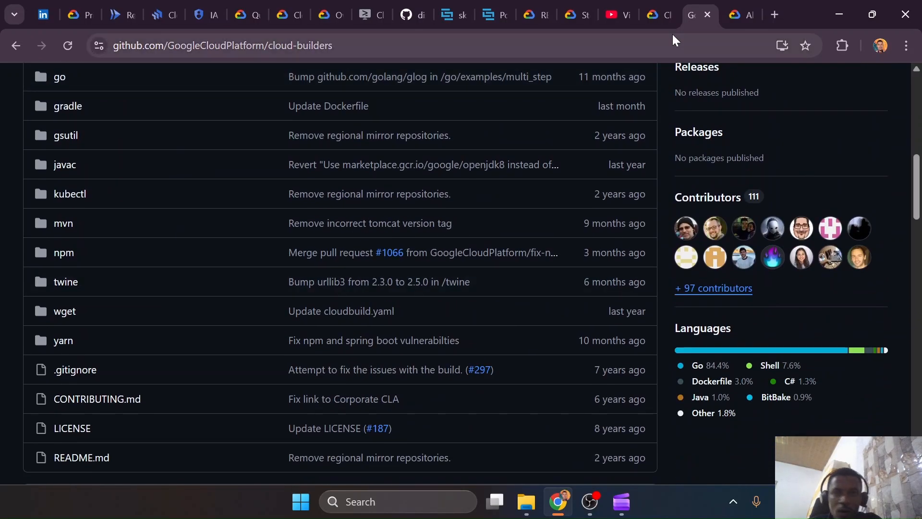
Search Google for "cloud build builders" and open the Cloud builders page of the Cloud Build documentation
key("ctrl+l")
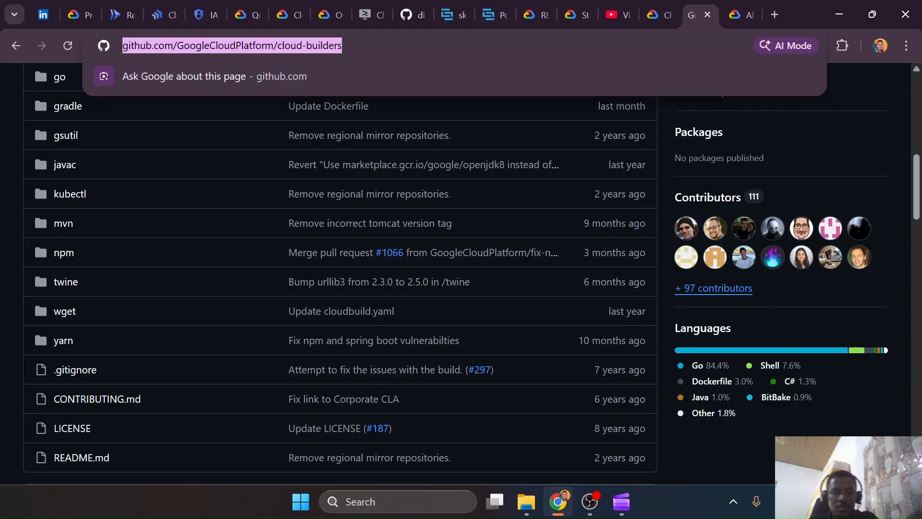
type("cloud build builder")
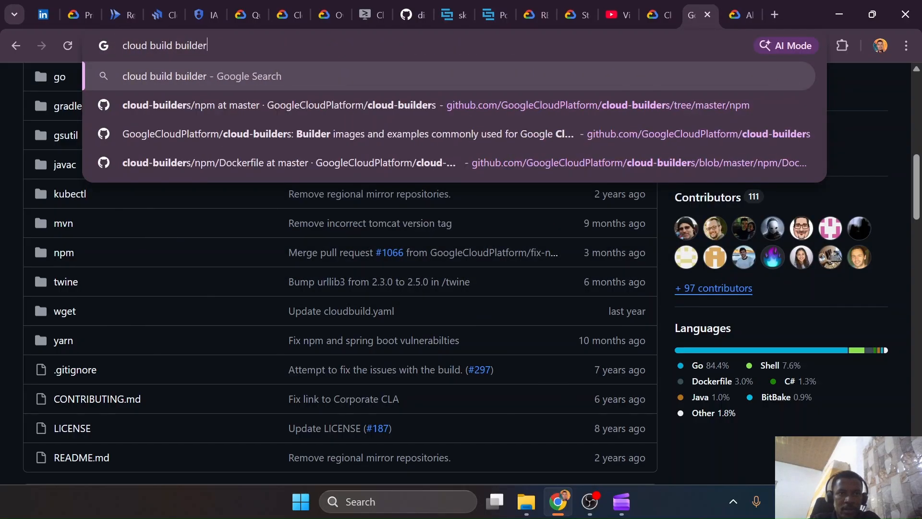
type("s")
key("Return")
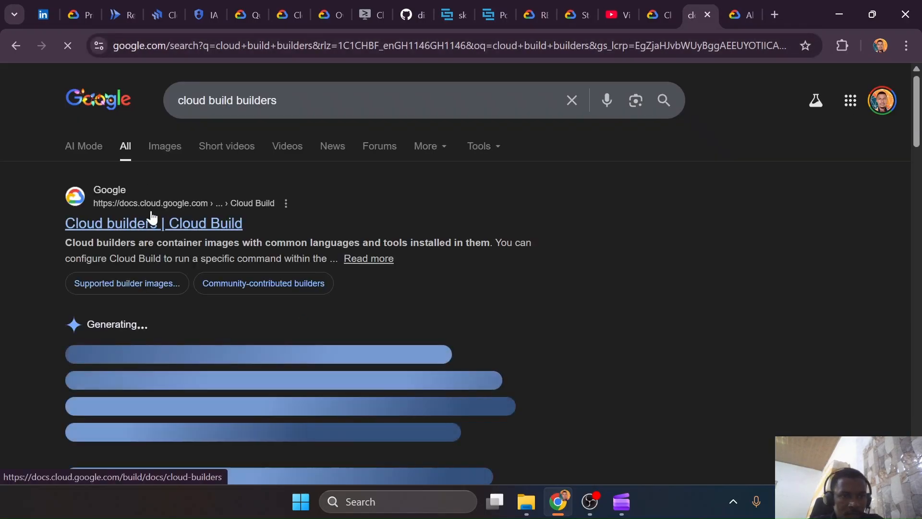
left_click(135, 226)
scroll(367, 221, "down", 5)
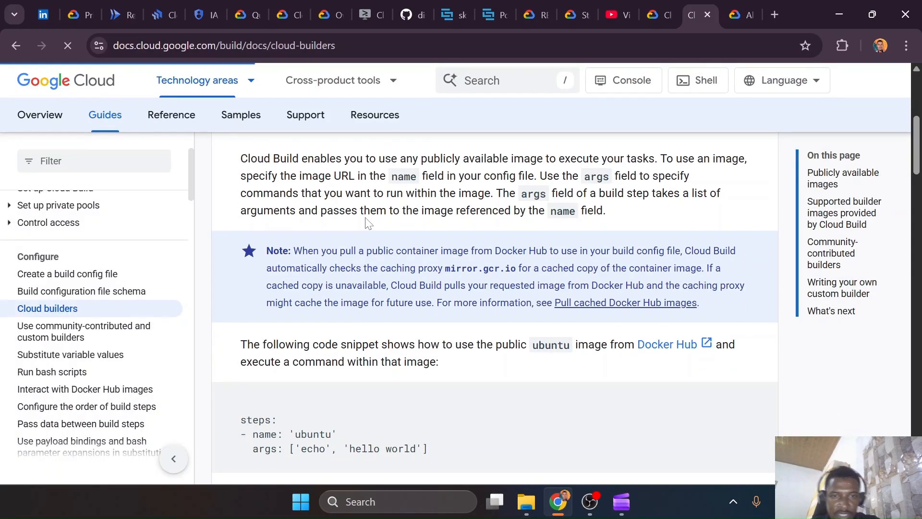
Search the Cloud builders page for "skaffold" and examine the table of supported builder images
key("ctrl+f")
type("skaffold")
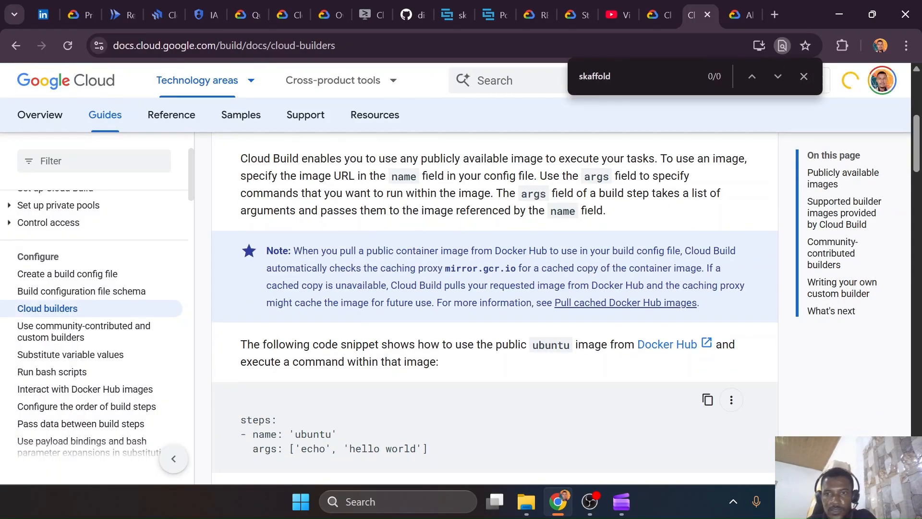
scroll(584, 179, "down", 15)
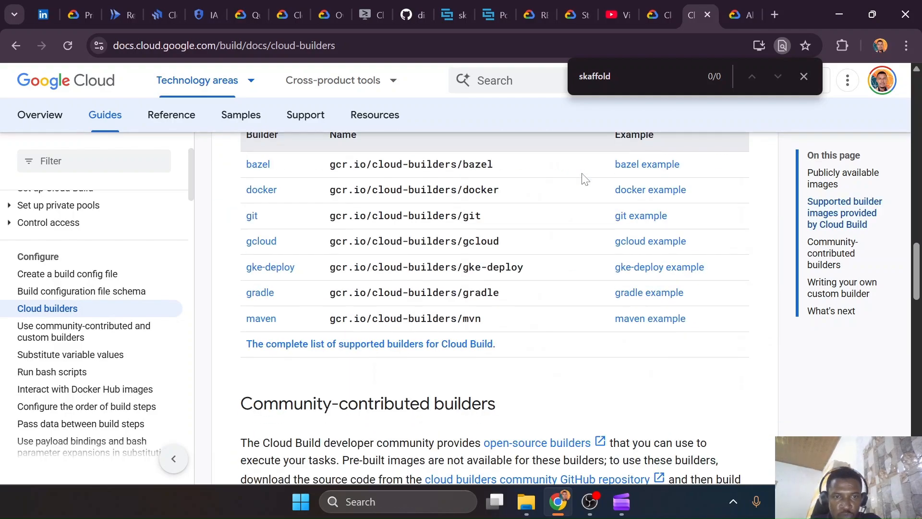
Open the complete list of supported Cloud Build builders on GitHub and look through the repository's builder folders
scroll(584, 179, "down", 1)
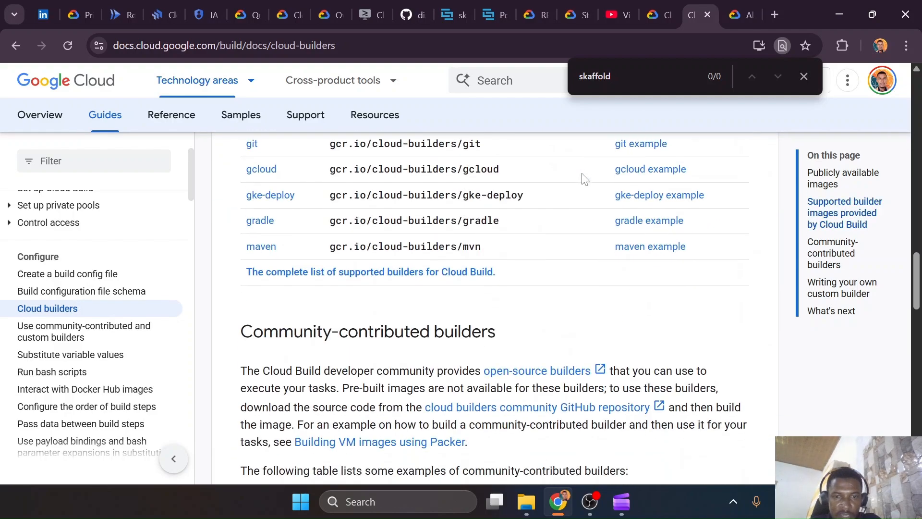
left_click(326, 274)
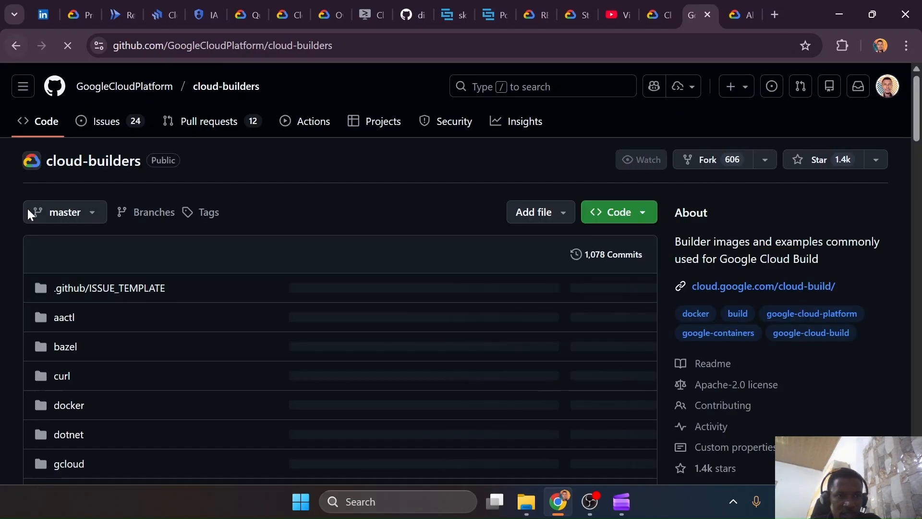
scroll(29, 212, "down", 5)
scroll(28, 212, "down", 1)
scroll(29, 211, "down", 2)
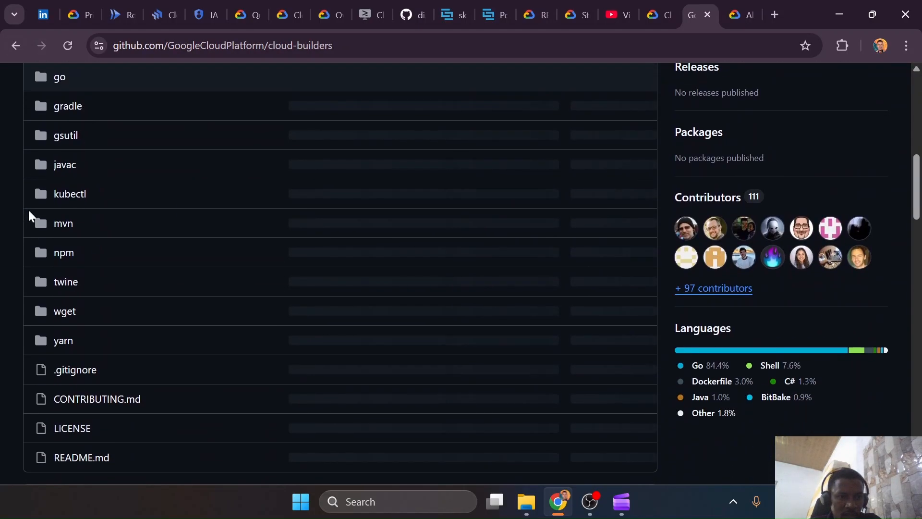
Return to the Cloud builders documentation page and read the sections on community-contributed and custom builders
left_click(16, 45)
scroll(515, 303, "down", 4)
scroll(514, 302, "down", 3)
scroll(515, 303, "down", 3)
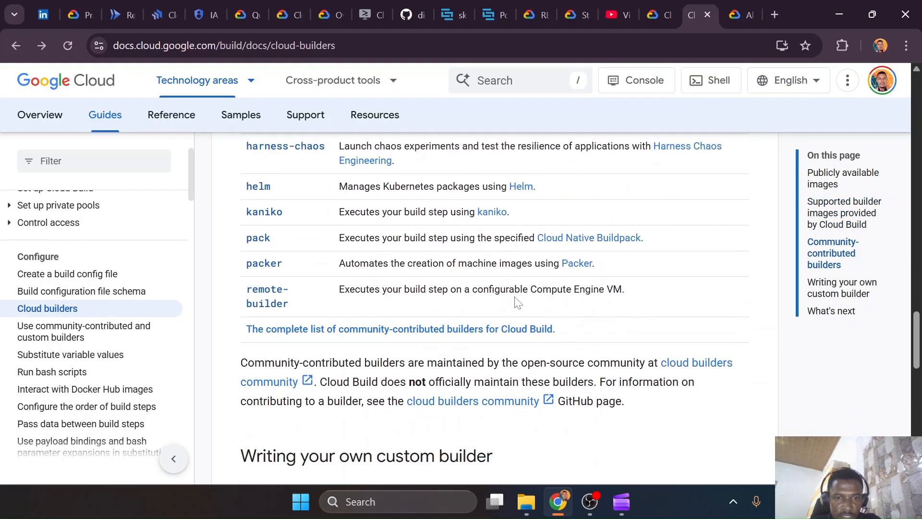
scroll(516, 303, "down", 2)
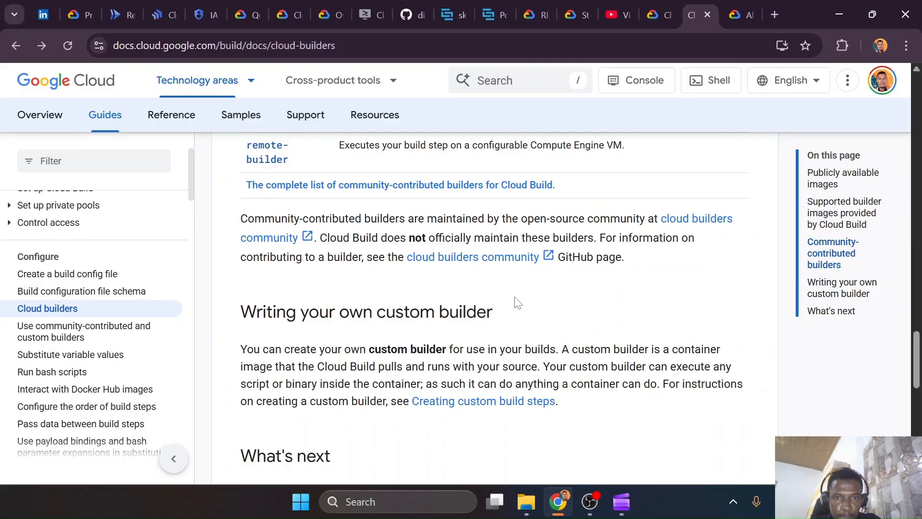
Open the documentation page on using community-contributed and custom builders and examine the instructions for cloning the cloud-builders-community repository
left_click(96, 338)
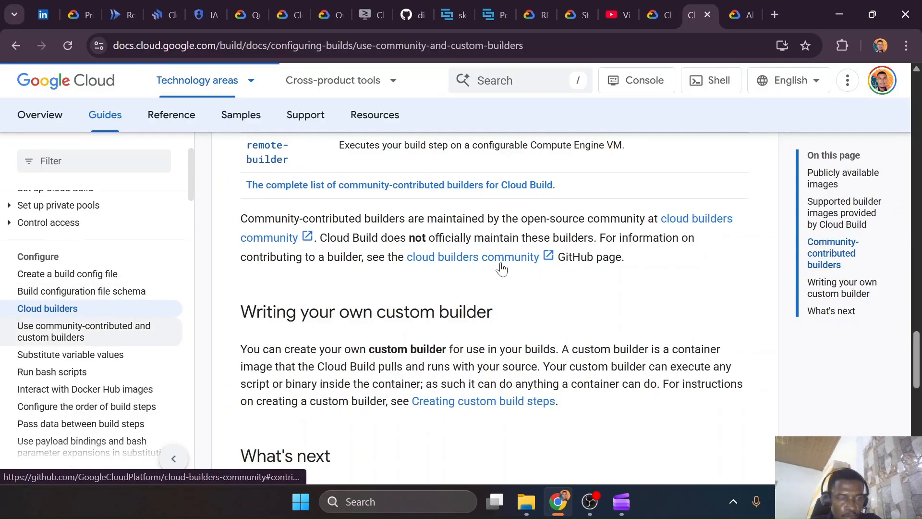
scroll(509, 289, "down", 3)
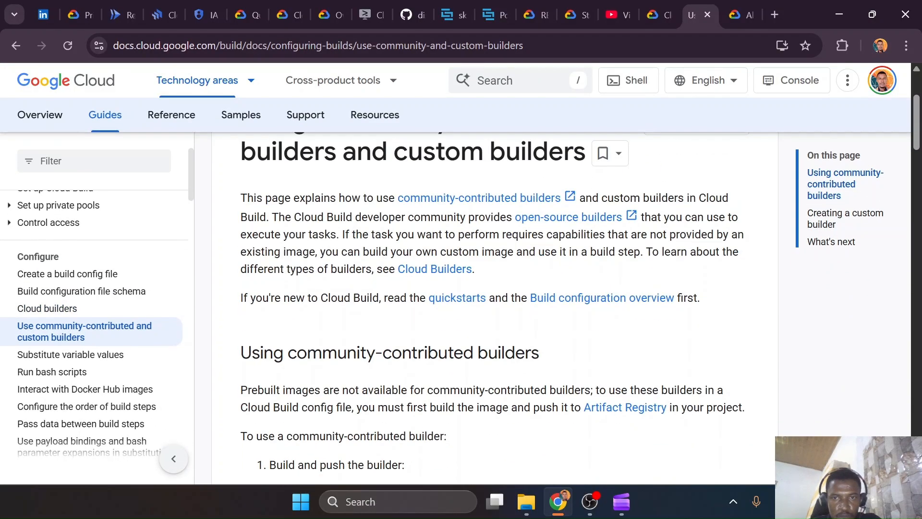
scroll(557, 249, "down", 3)
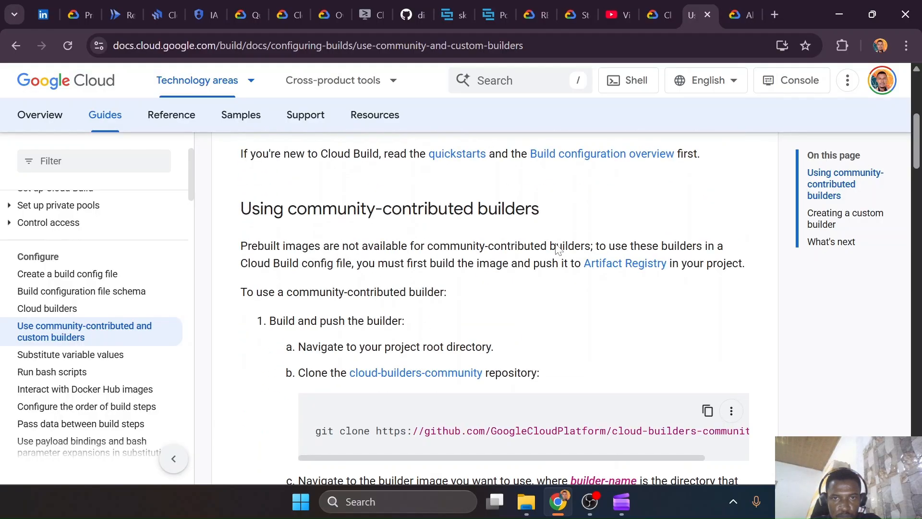
scroll(558, 248, "down", 5)
left_click_drag(554, 245, 652, 247)
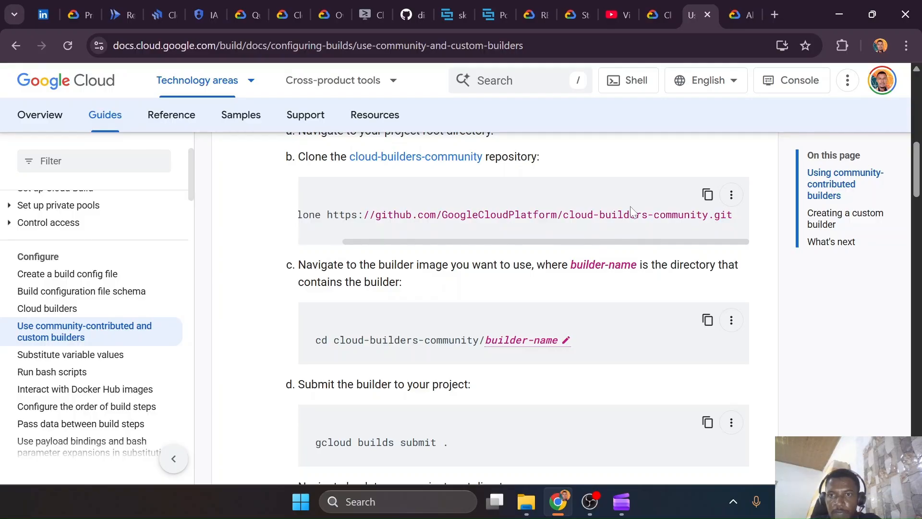
left_click_drag(709, 215, 575, 215)
scroll(574, 215, "up", 1)
scroll(432, 226, "up", 1)
Open the cloud-builders-community repository on GitHub and search its folder list for "skaffold"
left_click(432, 228)
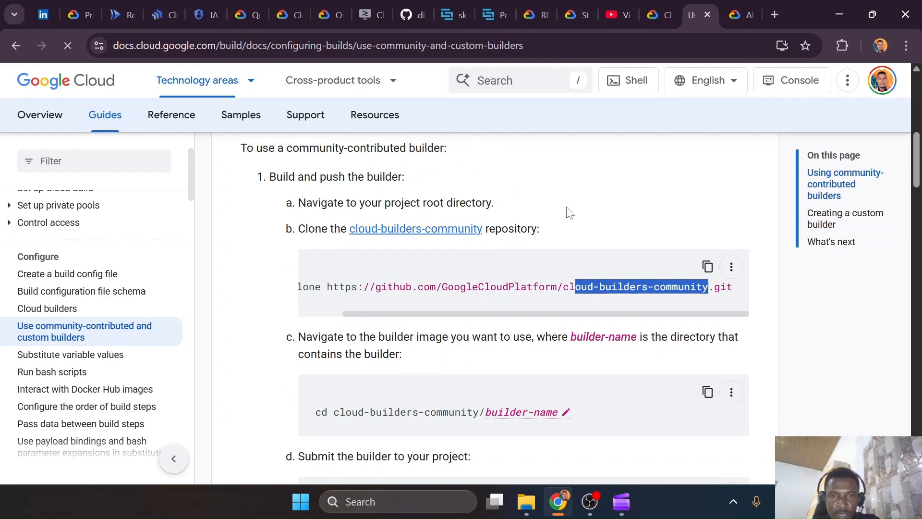
scroll(567, 211, "down", 5)
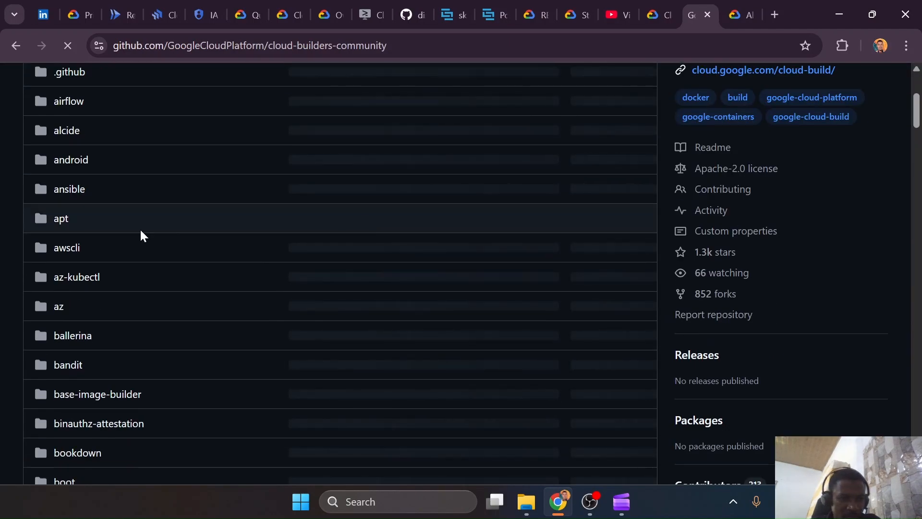
scroll(144, 231, "down", 15)
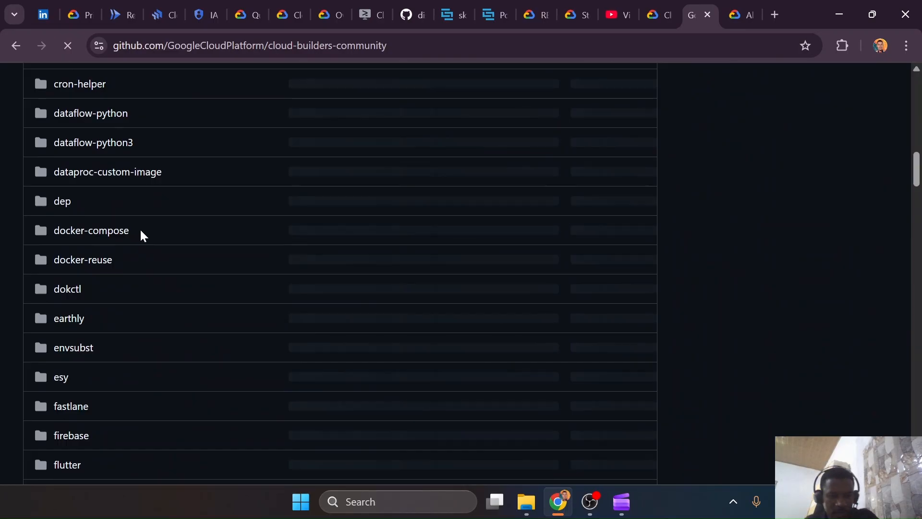
key("ctrl+f")
type("sc")
key("BackSpace")
type("kaffold")
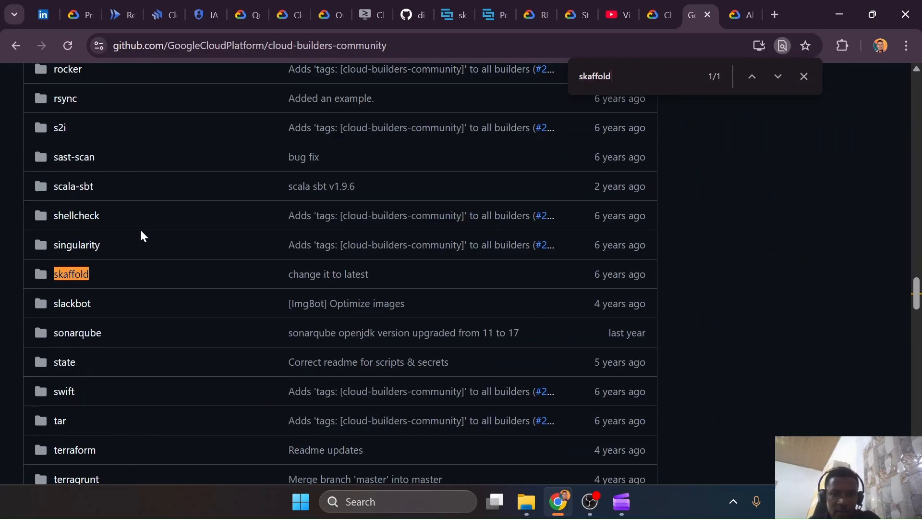
Open the skaffold builder folder and review its cloudbuild.yaml and skaffold.bash files
left_click(71, 275)
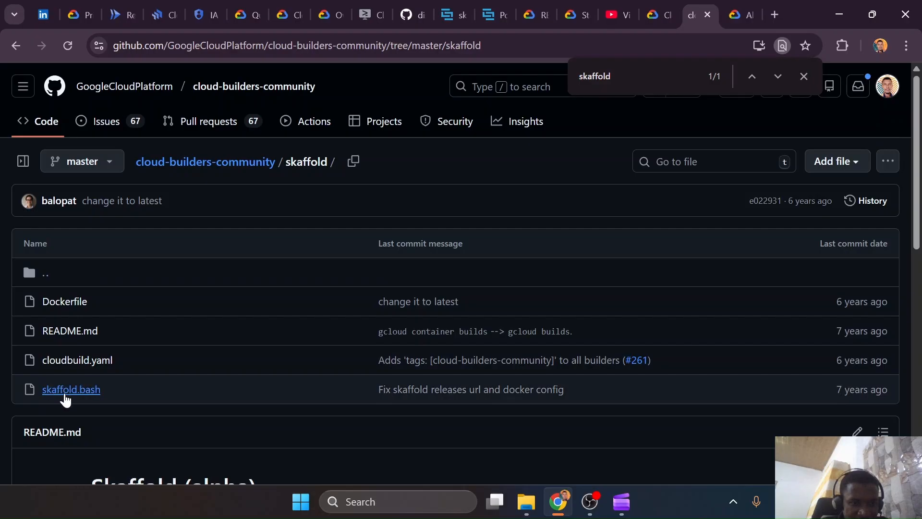
left_click(71, 363)
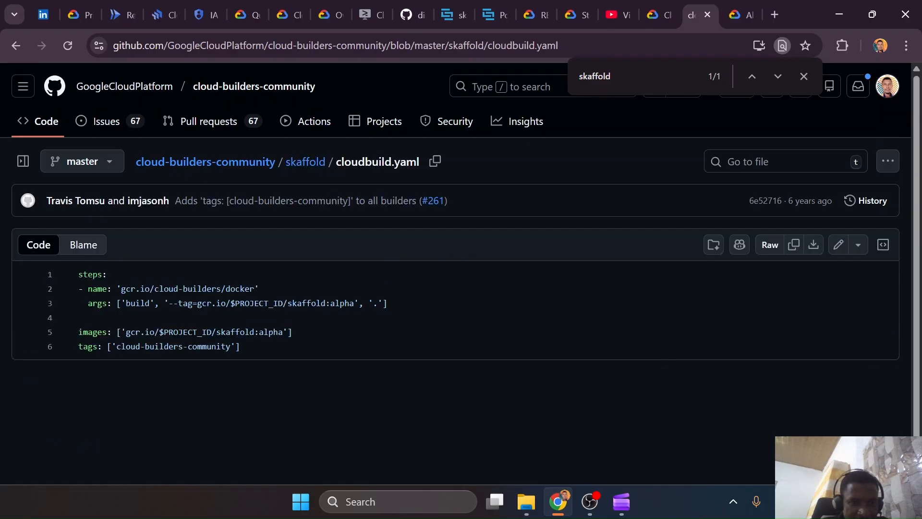
left_click(18, 44)
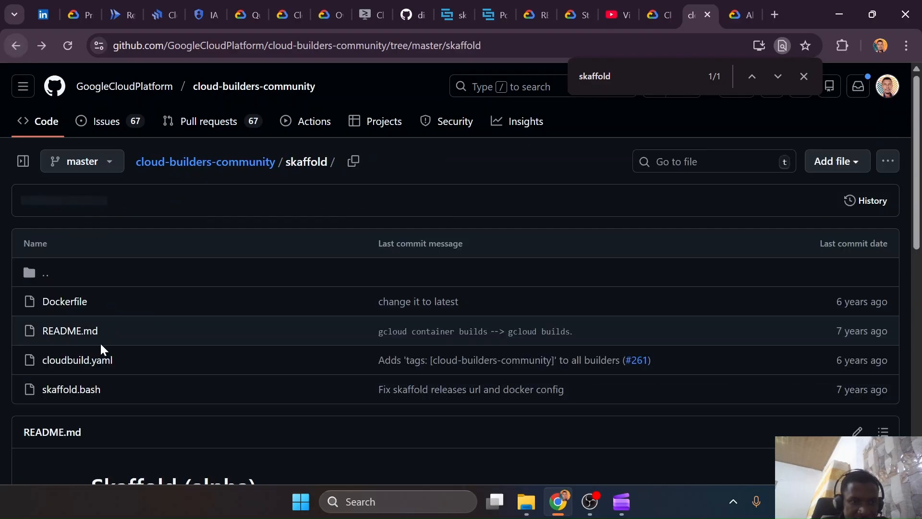
left_click(74, 390)
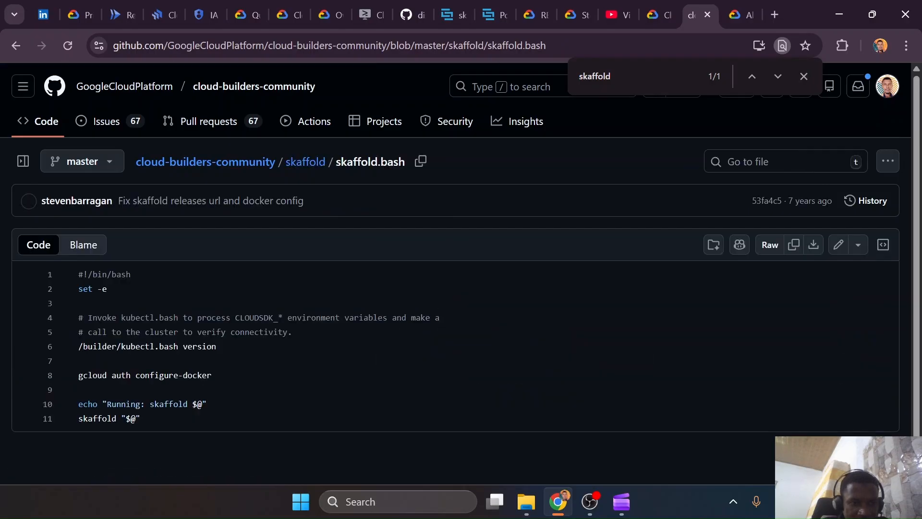
left_click(16, 45)
Open the skaffold builder's Dockerfile, examine the Skaffold release download URL, and return to the folder
left_click(67, 301)
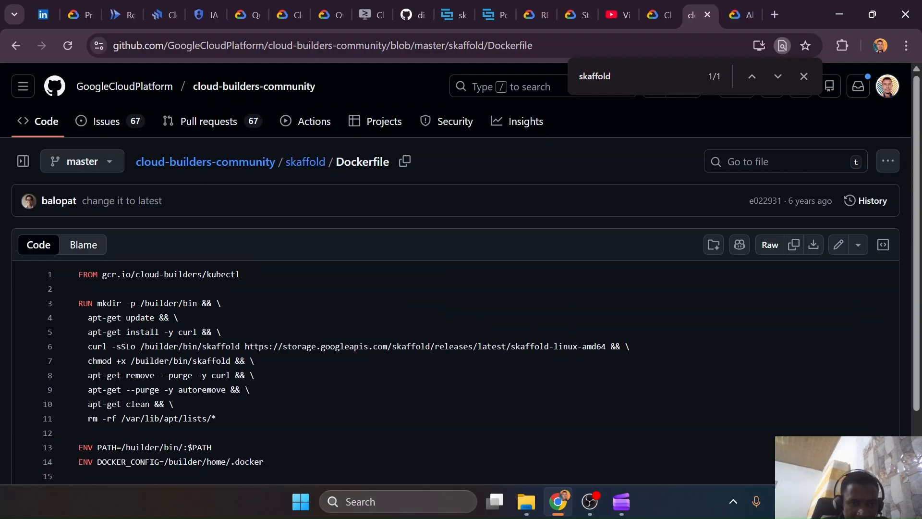
scroll(461, 274, "down", 1)
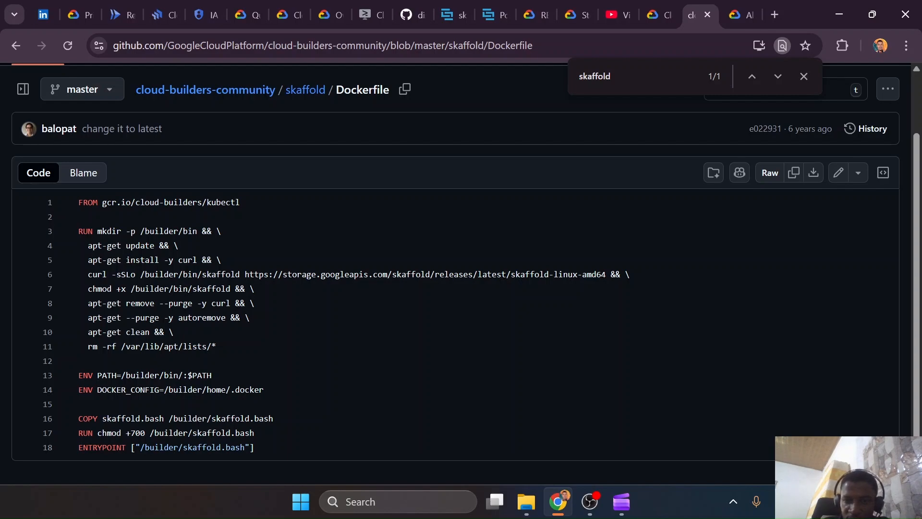
left_click_drag(425, 275, 510, 274)
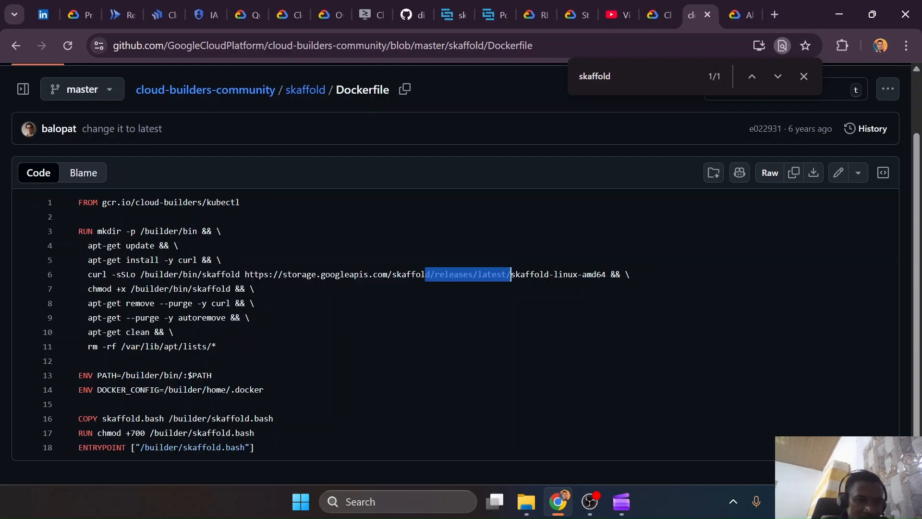
left_click(10, 48)
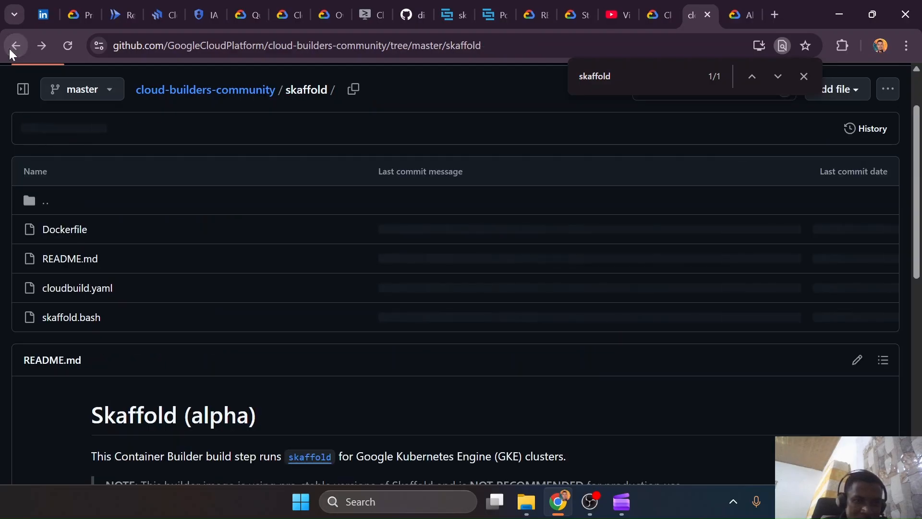
Read the skaffold builder's README usage example and build command, rechecking the Dockerfile in between
scroll(150, 235, "down", 4)
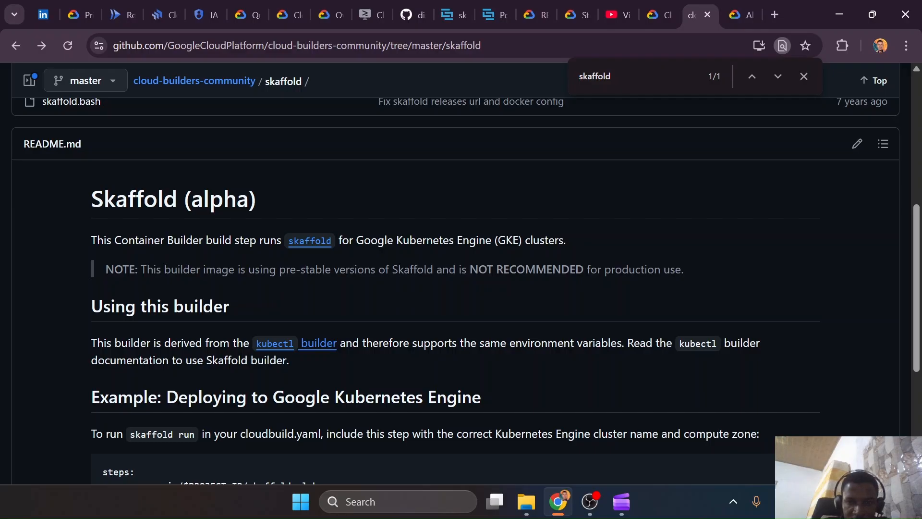
scroll(461, 274, "down", 4)
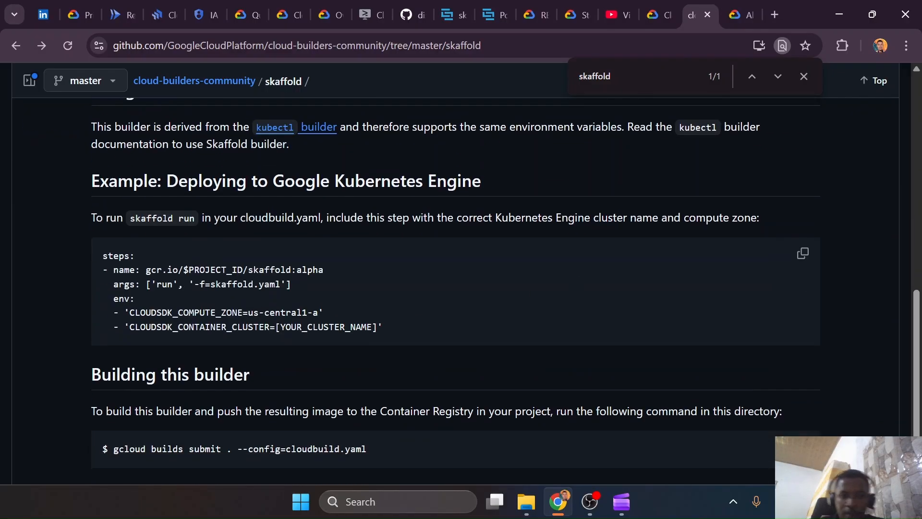
scroll(214, 308, "up", 7)
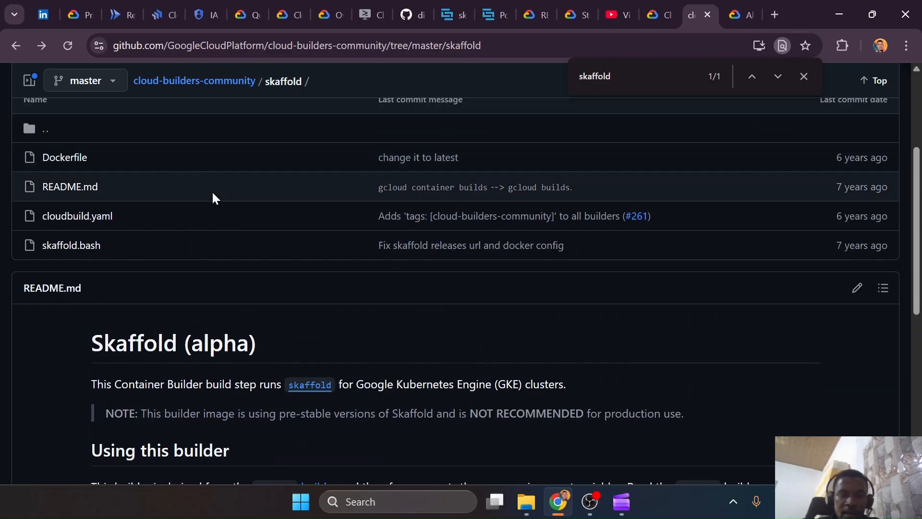
left_click(79, 158)
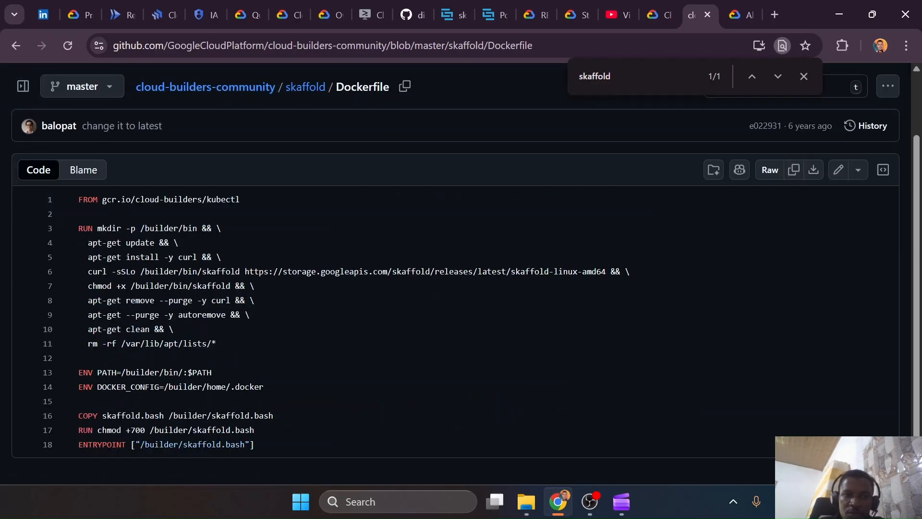
left_click(10, 45)
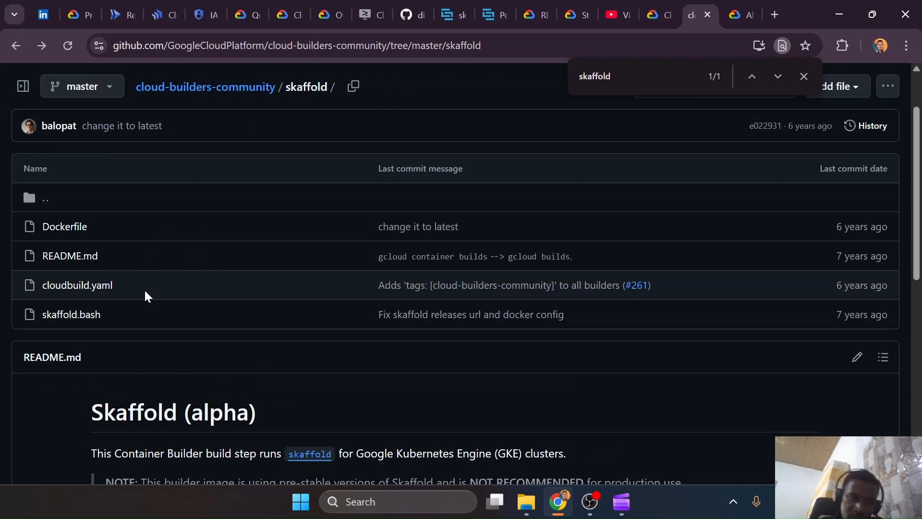
scroll(163, 273, "down", 7)
scroll(163, 273, "down", 2)
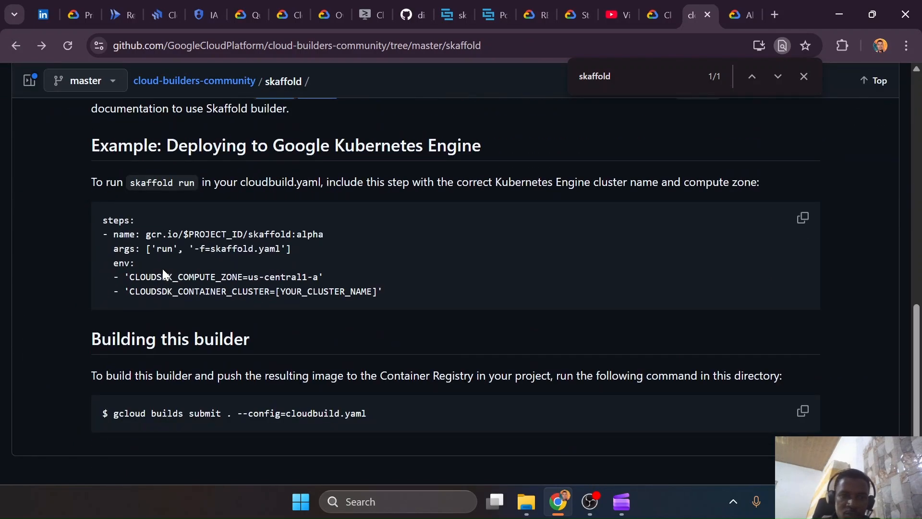
Switch to VS Code and recall the skaffold build command with --file-output artifacts.json at the terminal prompt without running it
key("ctrl+super+Right")
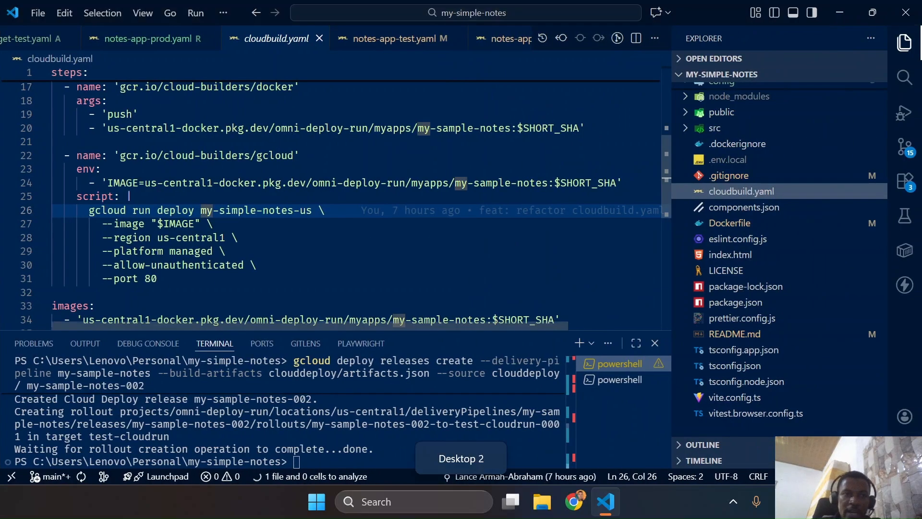
scroll(336, 197, "up", 5)
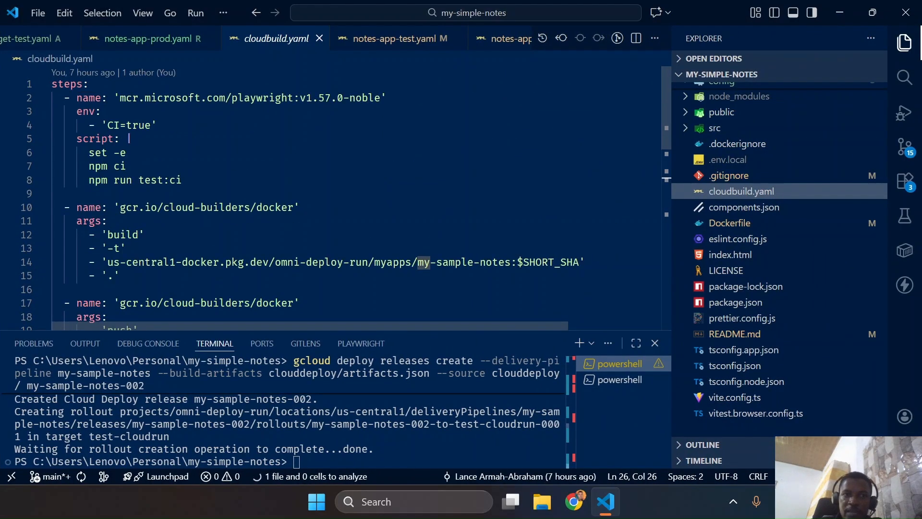
left_click(347, 444)
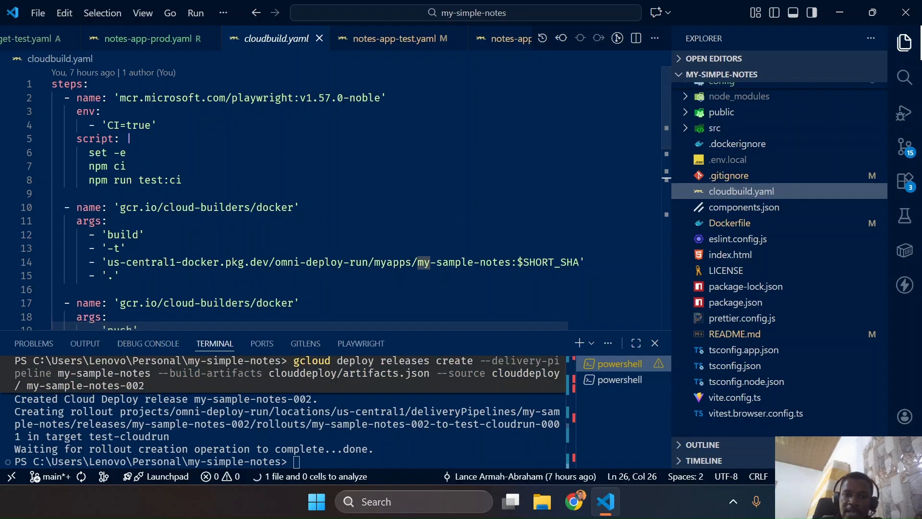
key("Up")
key("Up")
key("Up")
key("Up")
key("Up")
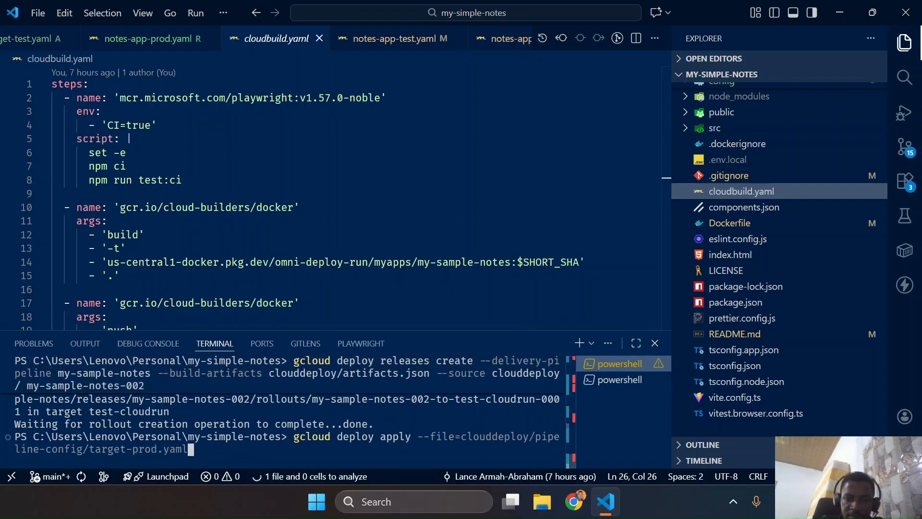
key("Up")
key("Up")
key("Up")
key("Up")
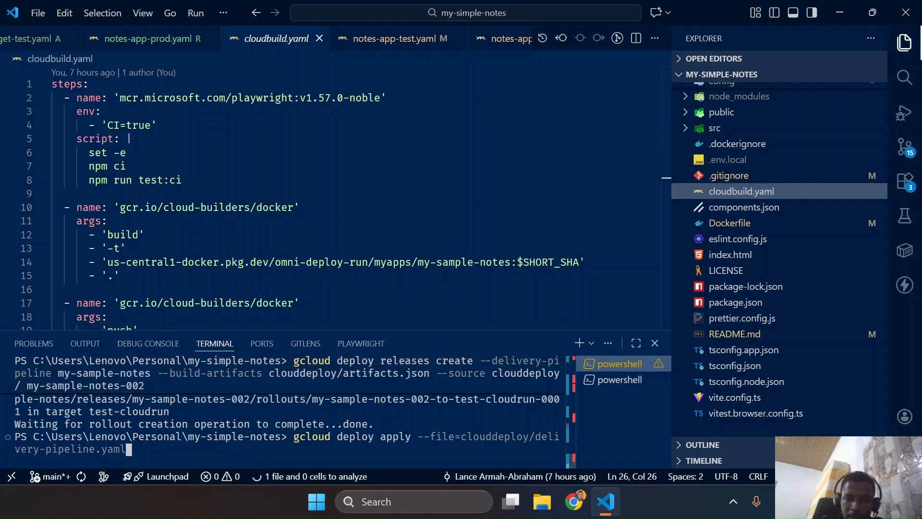
key("Up")
key("Down")
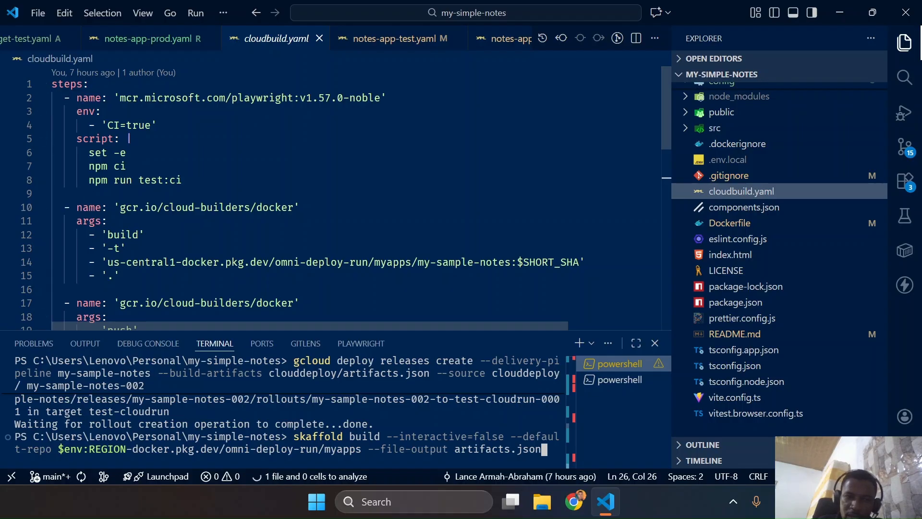
Highlight the Playwright test step and the docker build step in cloudbuild.yaml to review them
left_click_drag(120, 275, 50, 208)
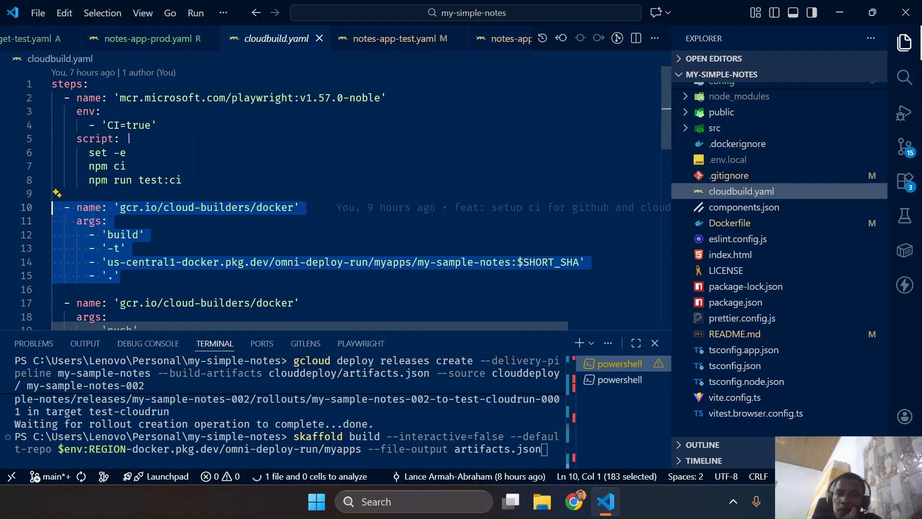
left_click_drag(182, 180, 52, 98)
left_click_drag(585, 262, 52, 194)
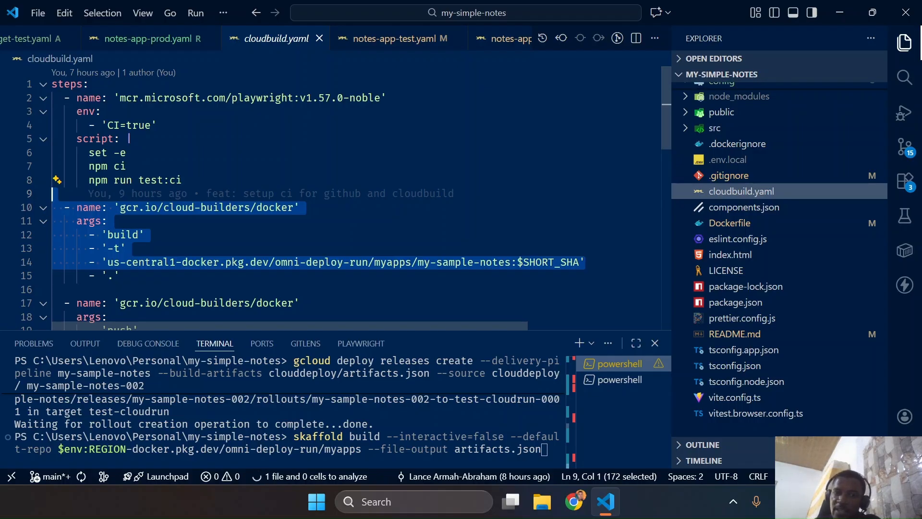
Recall the gcloud deploy releases create command for release my-sample-notes-001 at the terminal prompt without running it
left_click(357, 373)
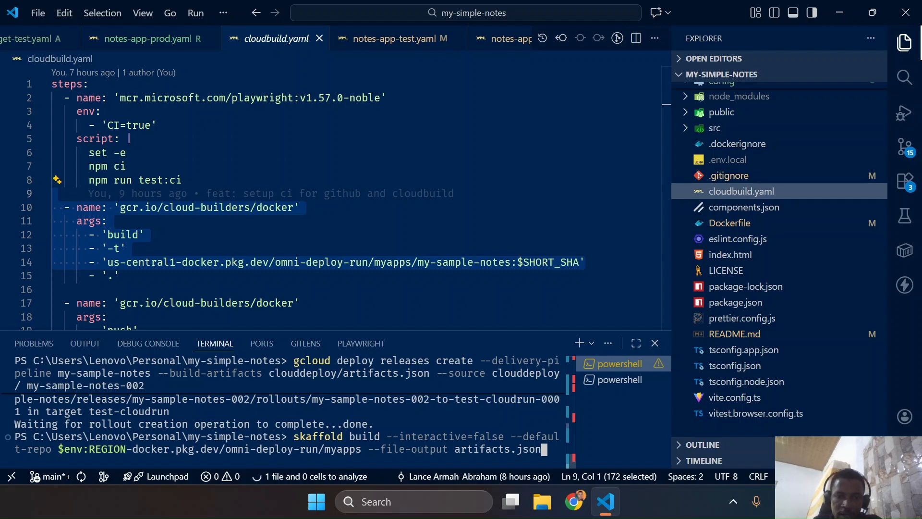
key("Up")
key("Up")
key("Up")
key("Up")
key("Up")
key("Up")
key("Up")
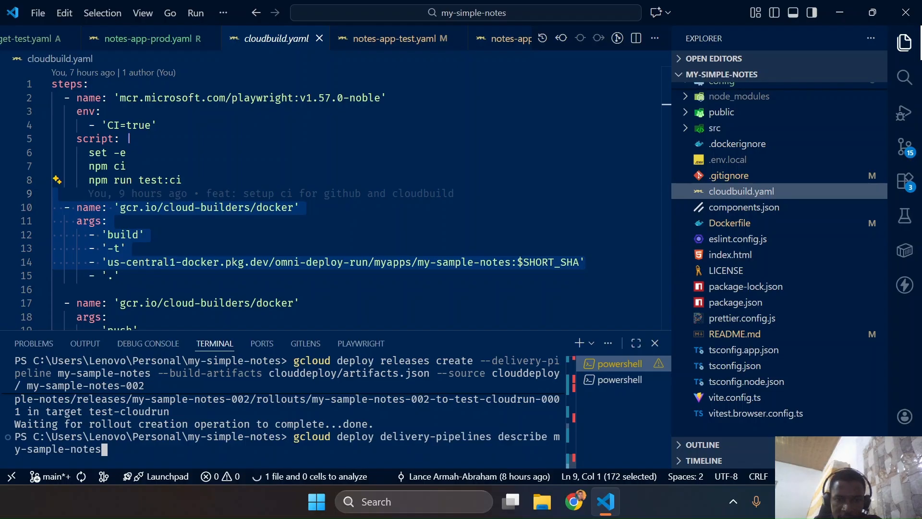
key("Up")
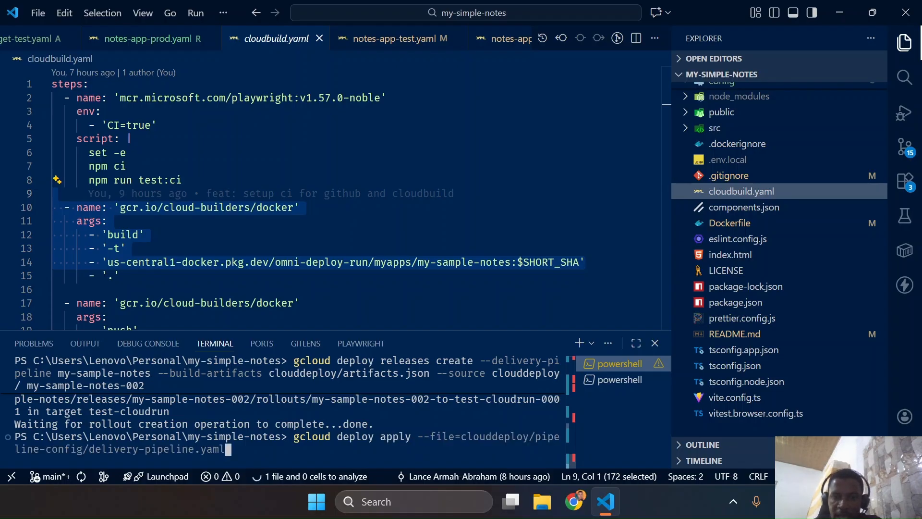
key("Up")
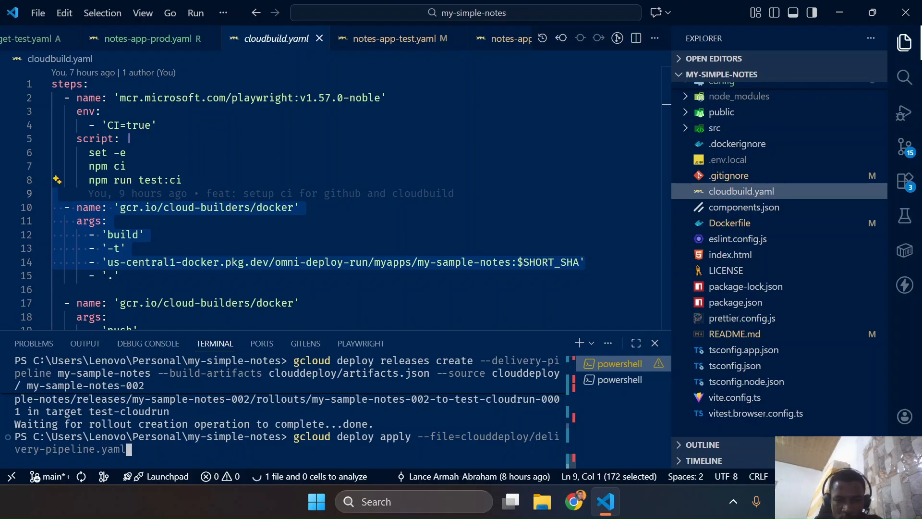
key("Up")
key("Up")
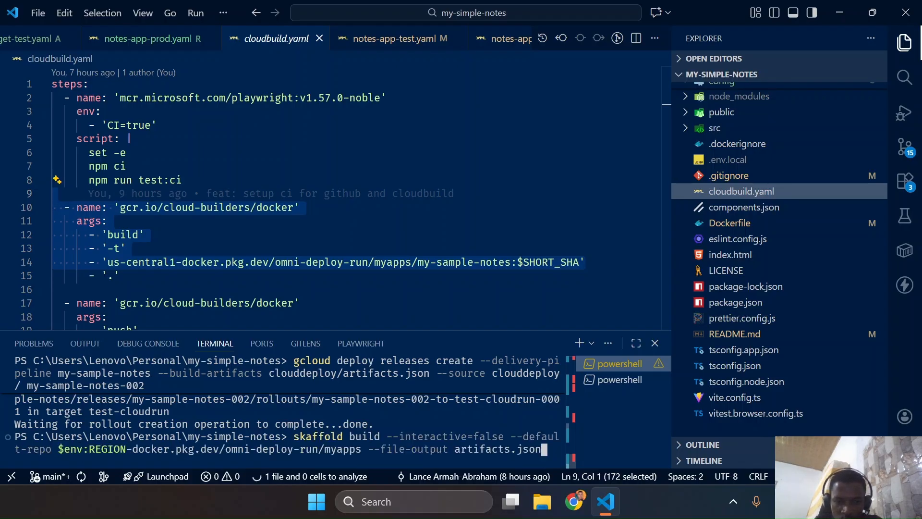
key("Up")
key("Down")
key("Down")
key("Down")
key("Down")
key("Down")
key("Down")
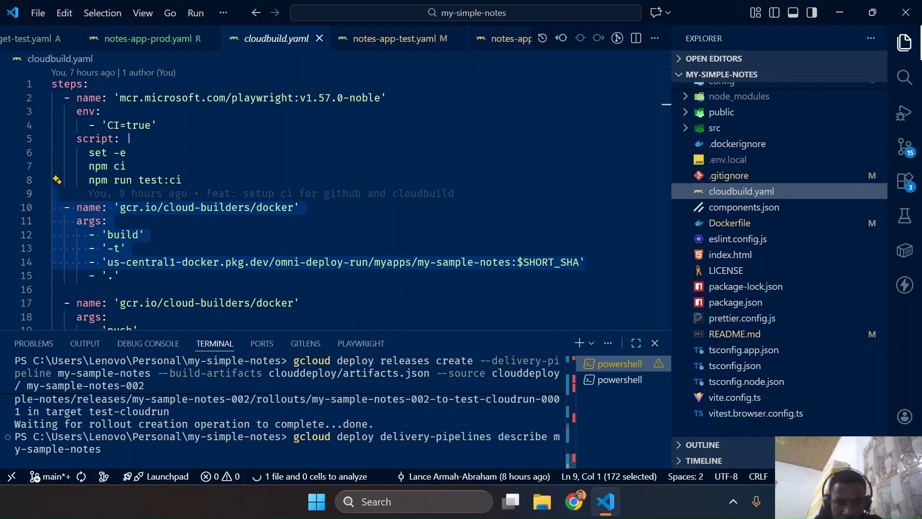
key("Down")
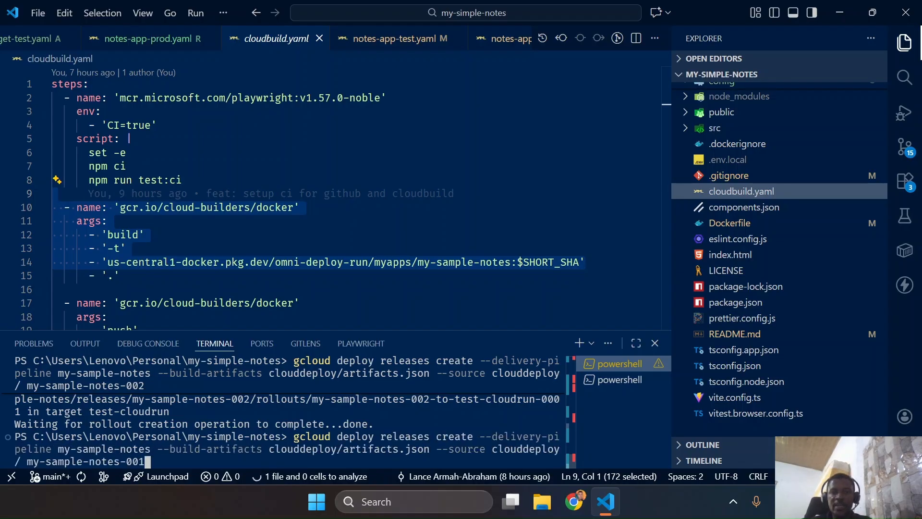
Highlight the gcloud builder step's gcloud run deploy script in cloudbuild.yaml to compare it with the release creation command
scroll(336, 202, "down", 5)
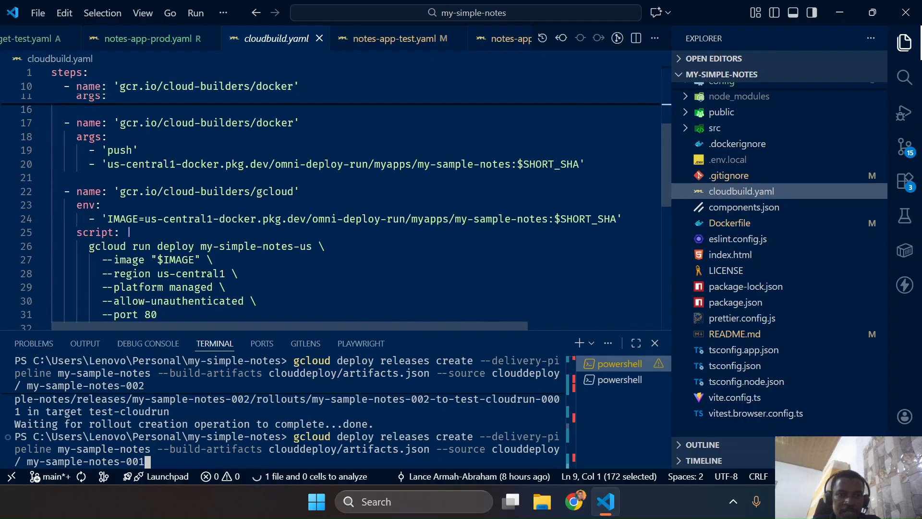
scroll(336, 201, "down", 1)
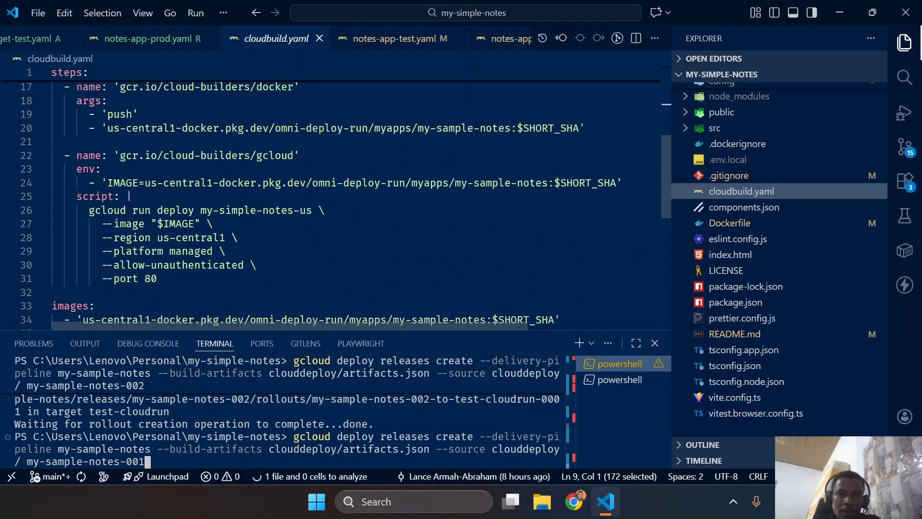
left_click_drag(120, 155, 250, 155)
left_click_drag(157, 279, 52, 210)
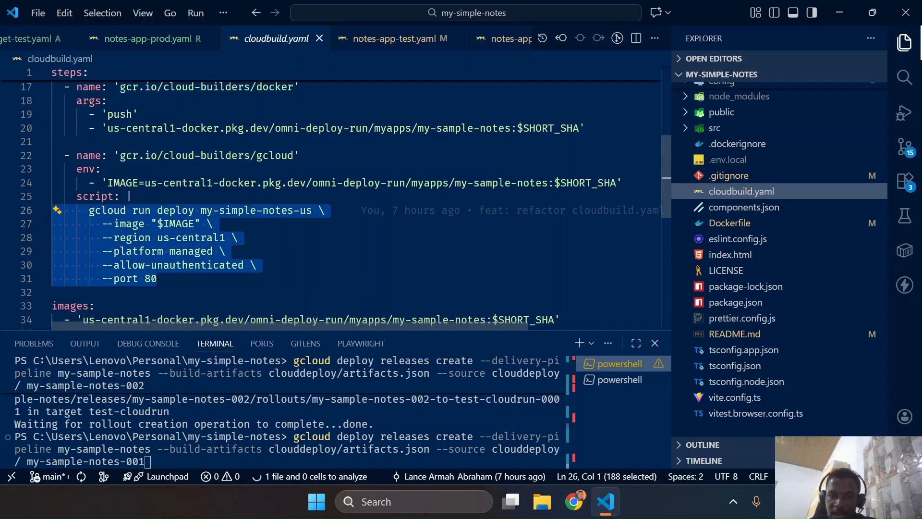
left_click(211, 437)
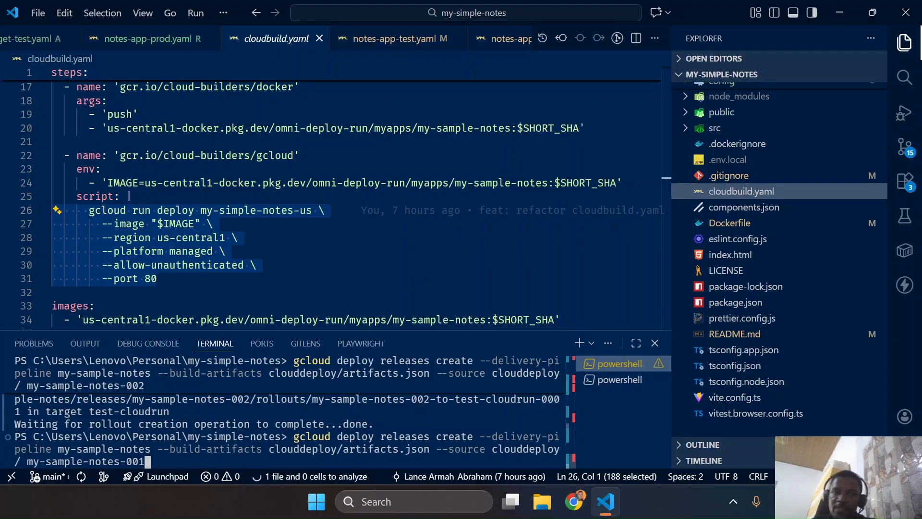
left_click(54, 292)
left_click_drag(158, 279, 56, 196)
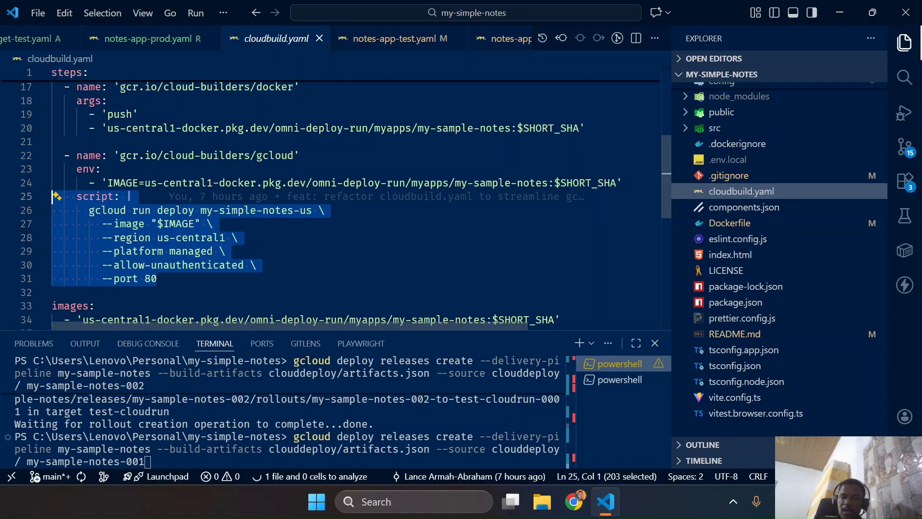
Review cloudbuild.yaml from its test step onward, and highlight the docker build, docker push and gcloud deploy steps together
scroll(331, 202, "up", 4)
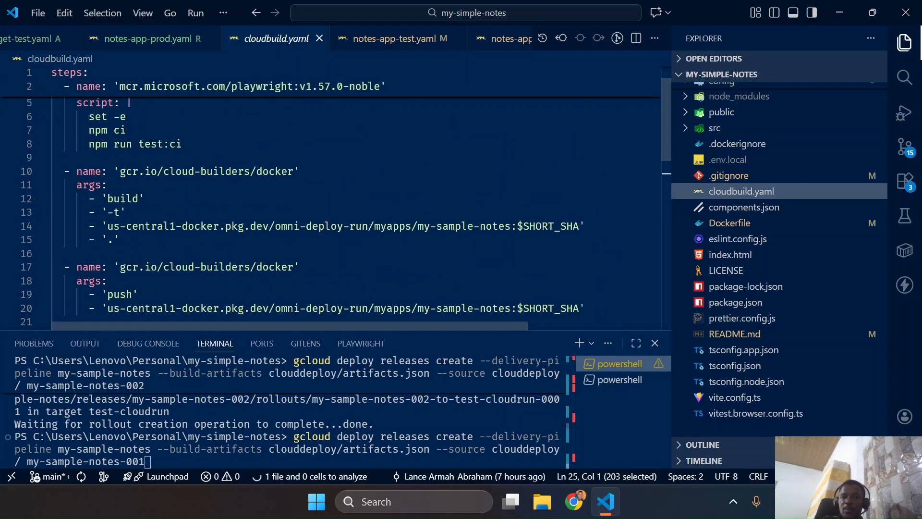
scroll(331, 198, "up", 1)
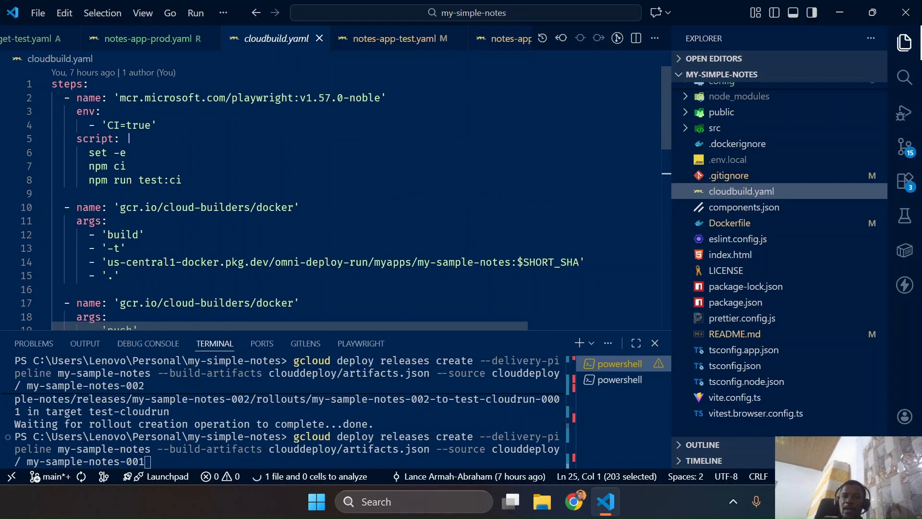
scroll(332, 198, "down", 5)
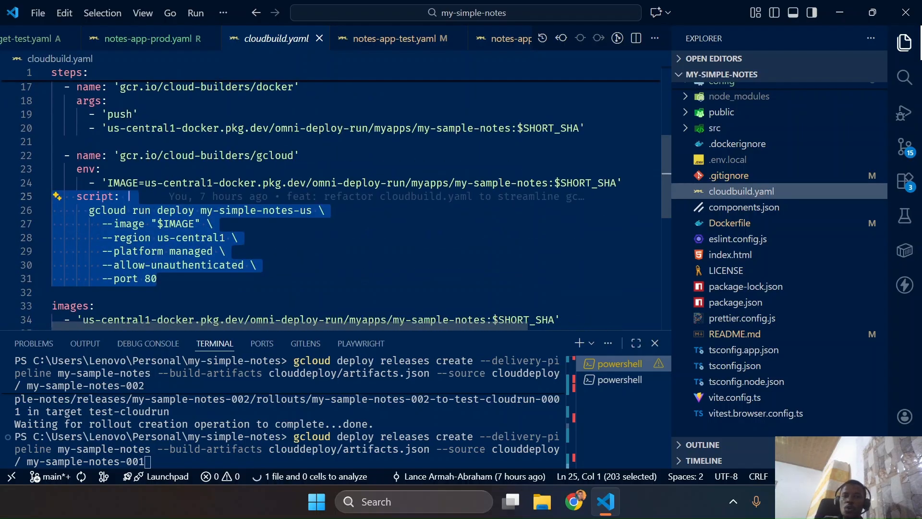
double_click(151, 278)
left_click_drag(156, 278, 53, 177)
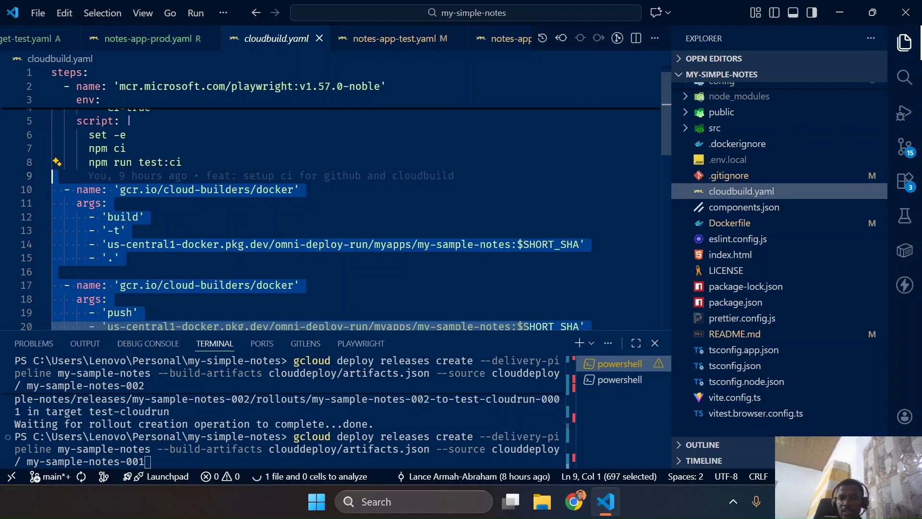
Switch to Chrome and examine the my-sample-notes delivery pipeline's stages and release list in Cloud Deploy
key("ctrl+super+Left")
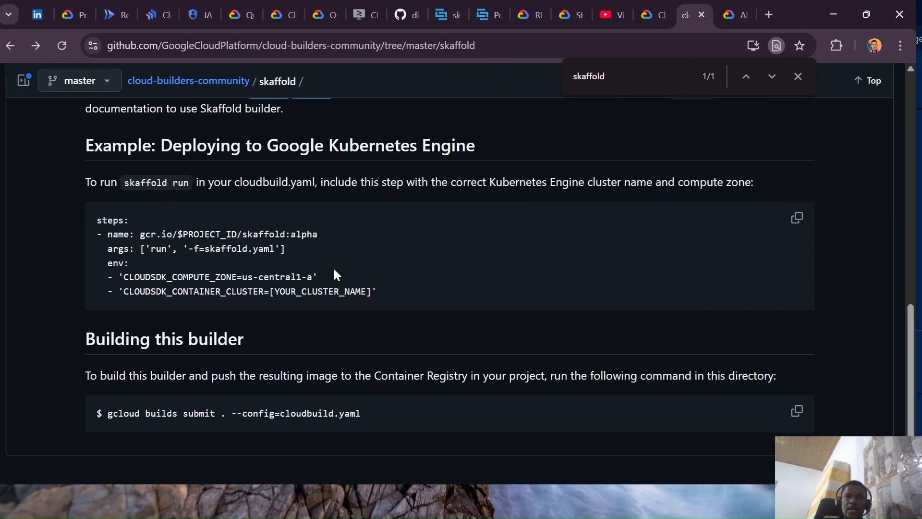
left_click(163, 15)
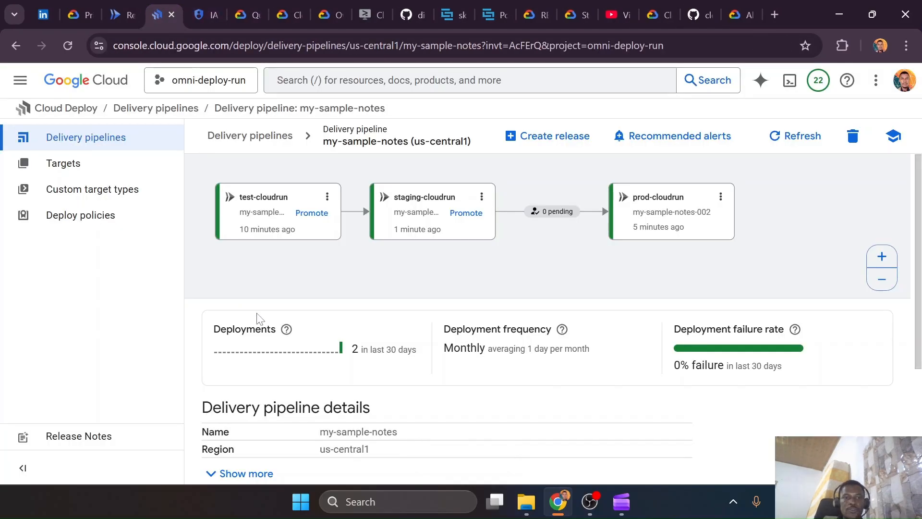
scroll(340, 344, "down", 4)
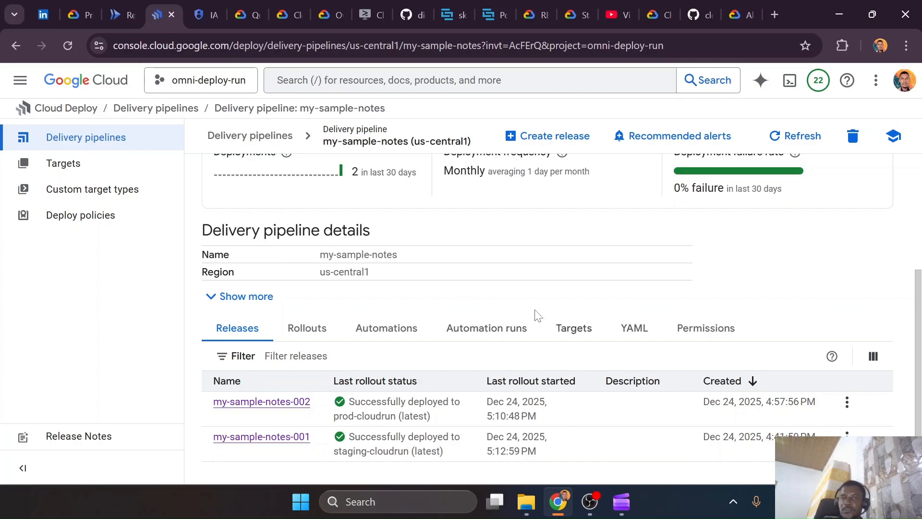
Open the Cloud Deploy architecture documentation and expand the deployment strategy and canary deployment topics in its guide navigation
left_click(288, 15)
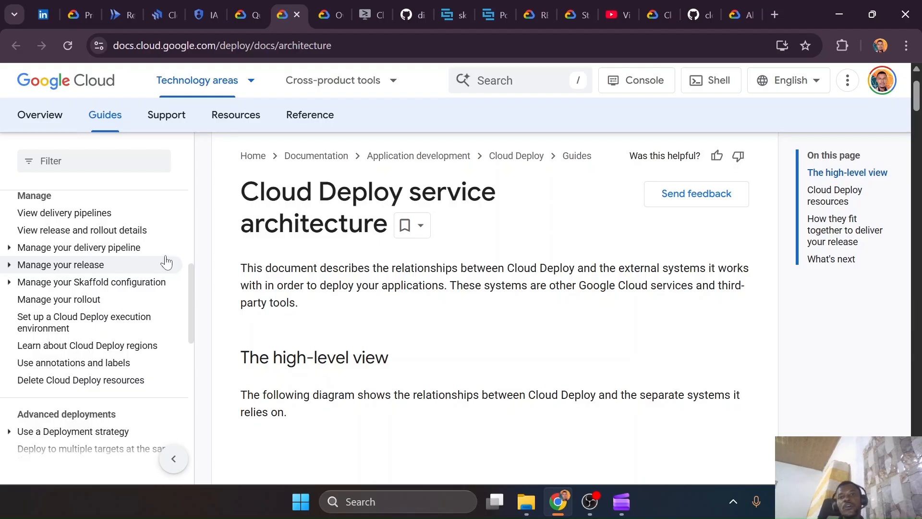
key("ctrl+super+Right")
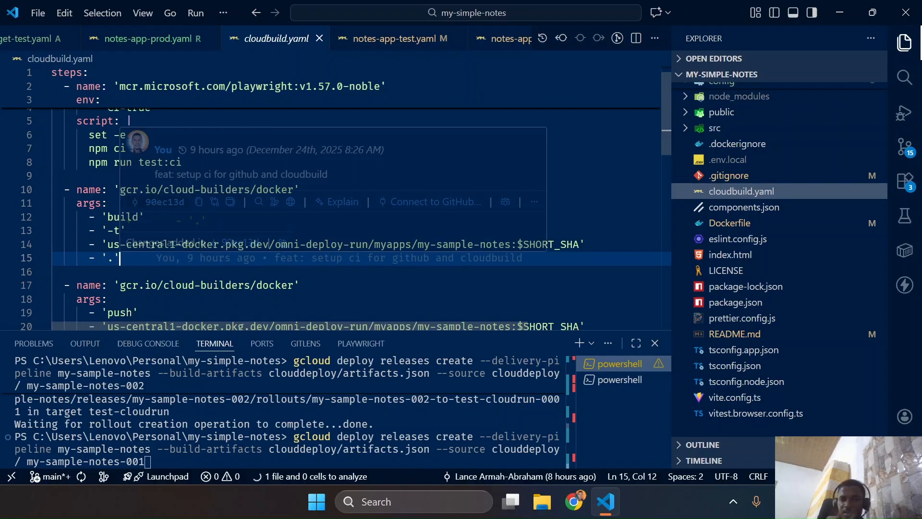
key("ctrl+super+Left")
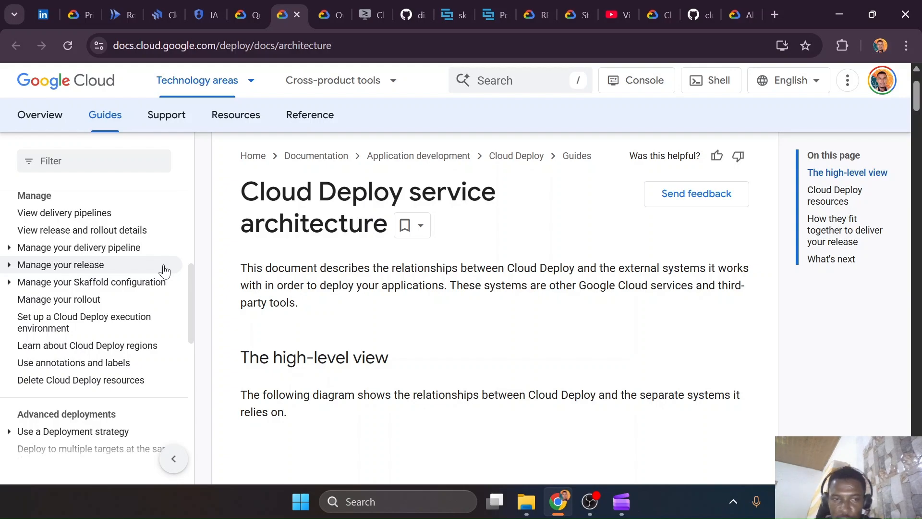
scroll(15, 310, "down", 3)
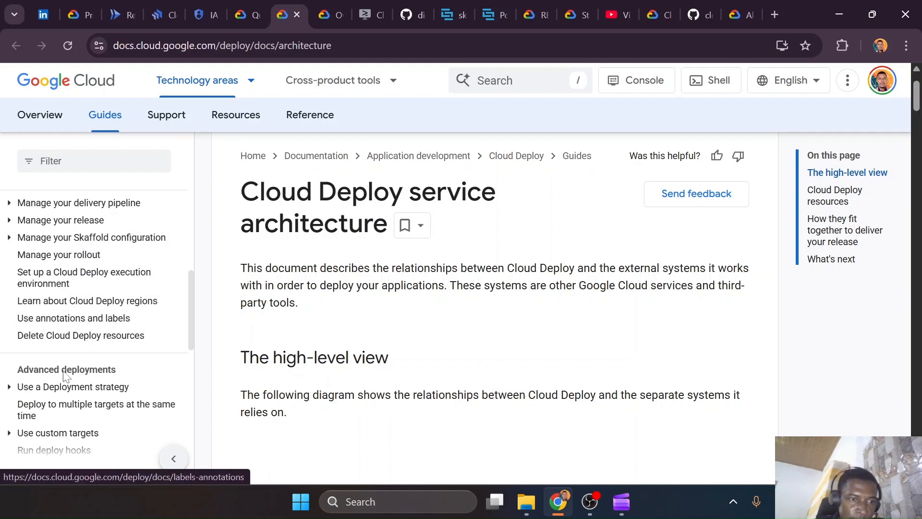
left_click(9, 287)
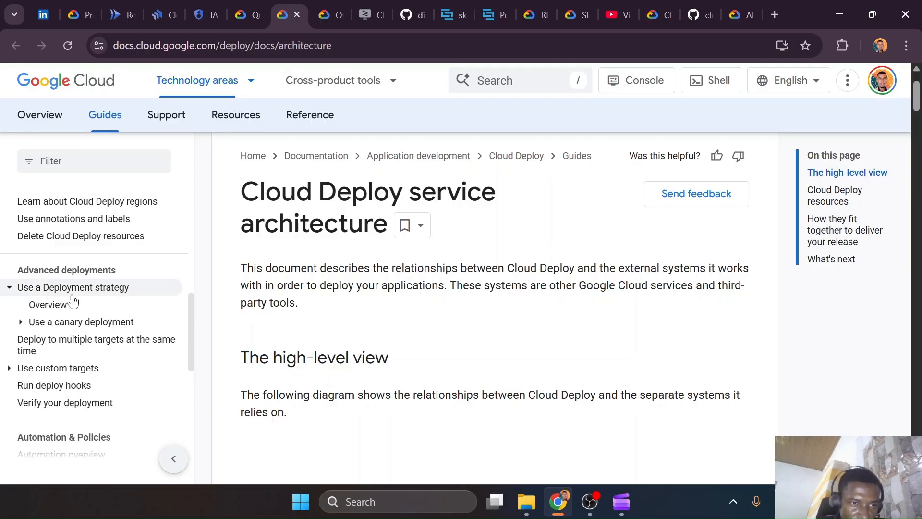
left_click(22, 322)
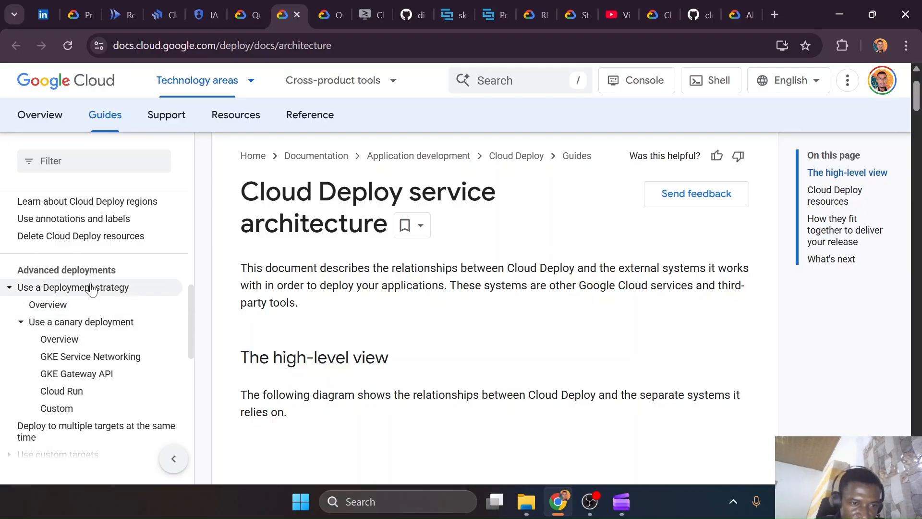